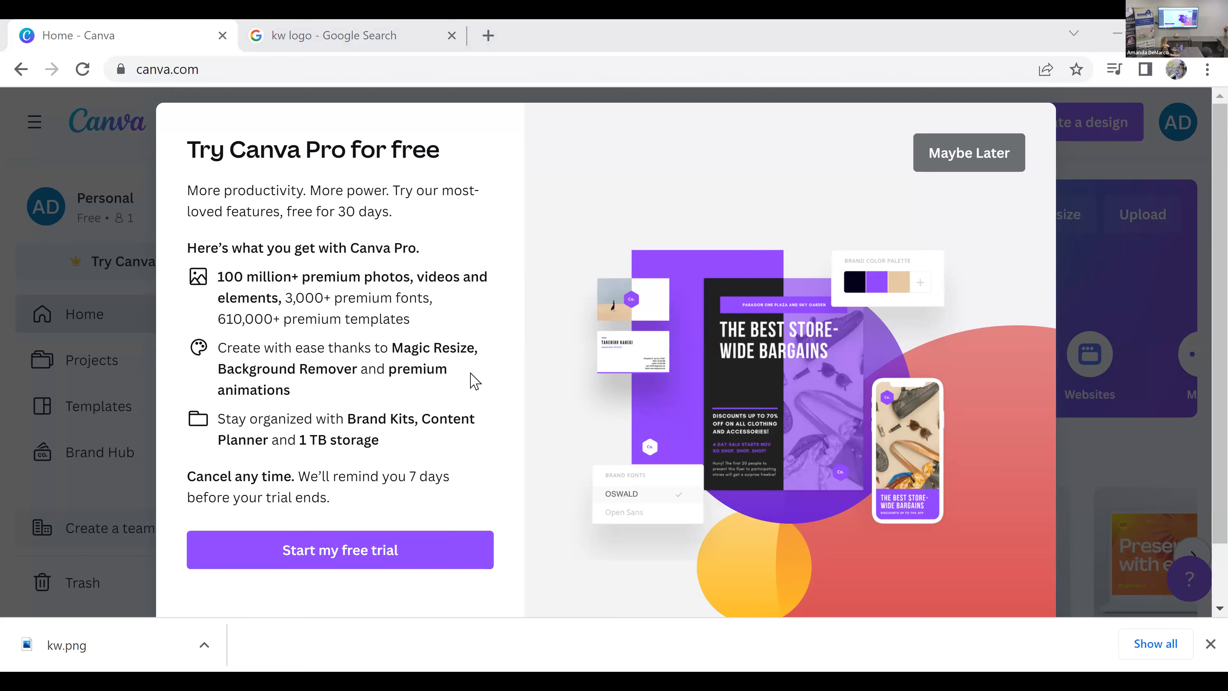
Step: Review the Canva Pro free trial offer and dismiss it
scroll(473, 380, down, 1)
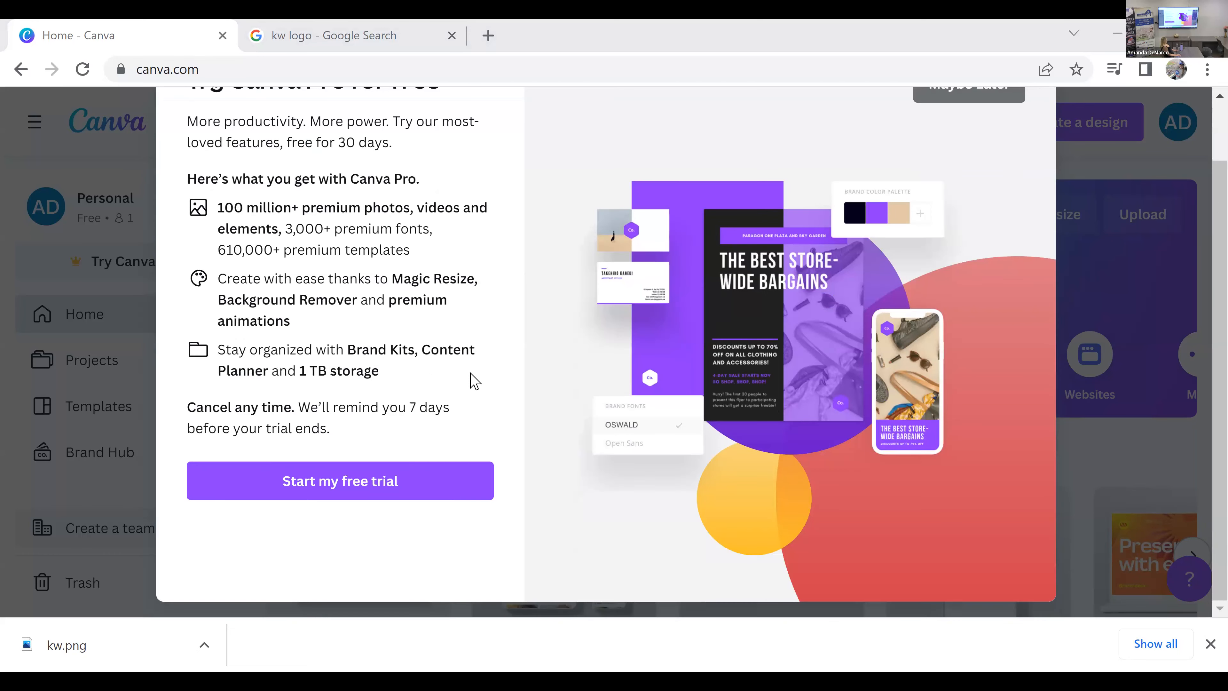
scroll(473, 379, up, 1)
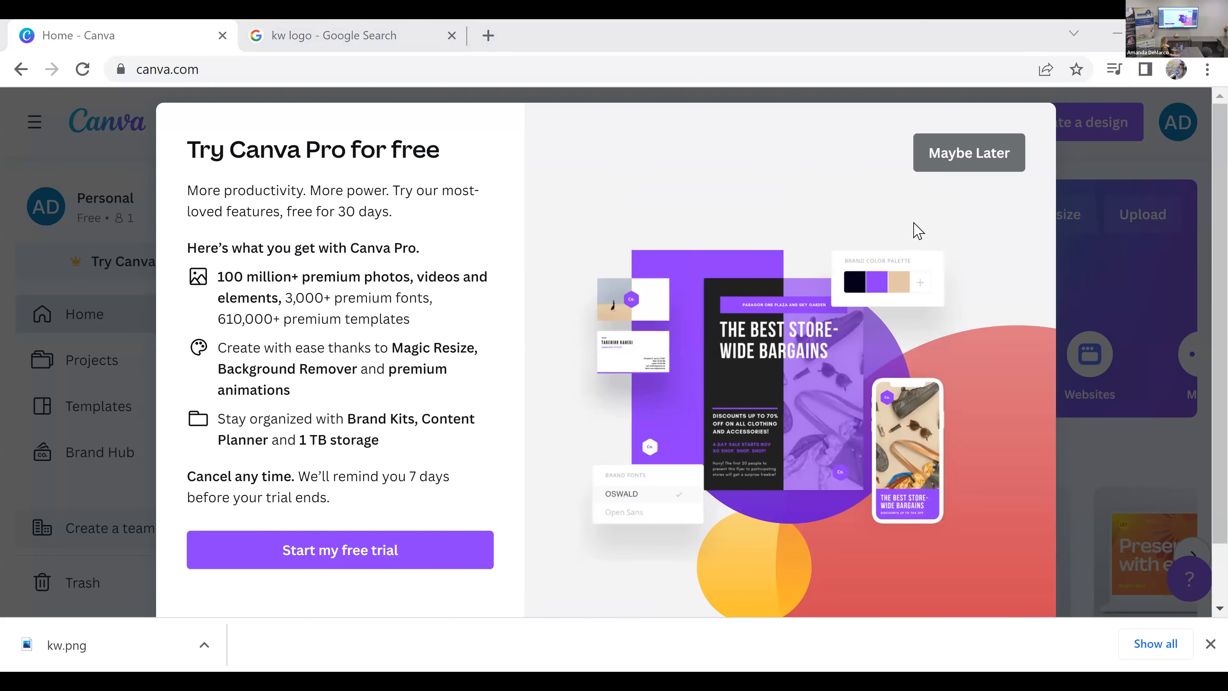
click(1010, 170)
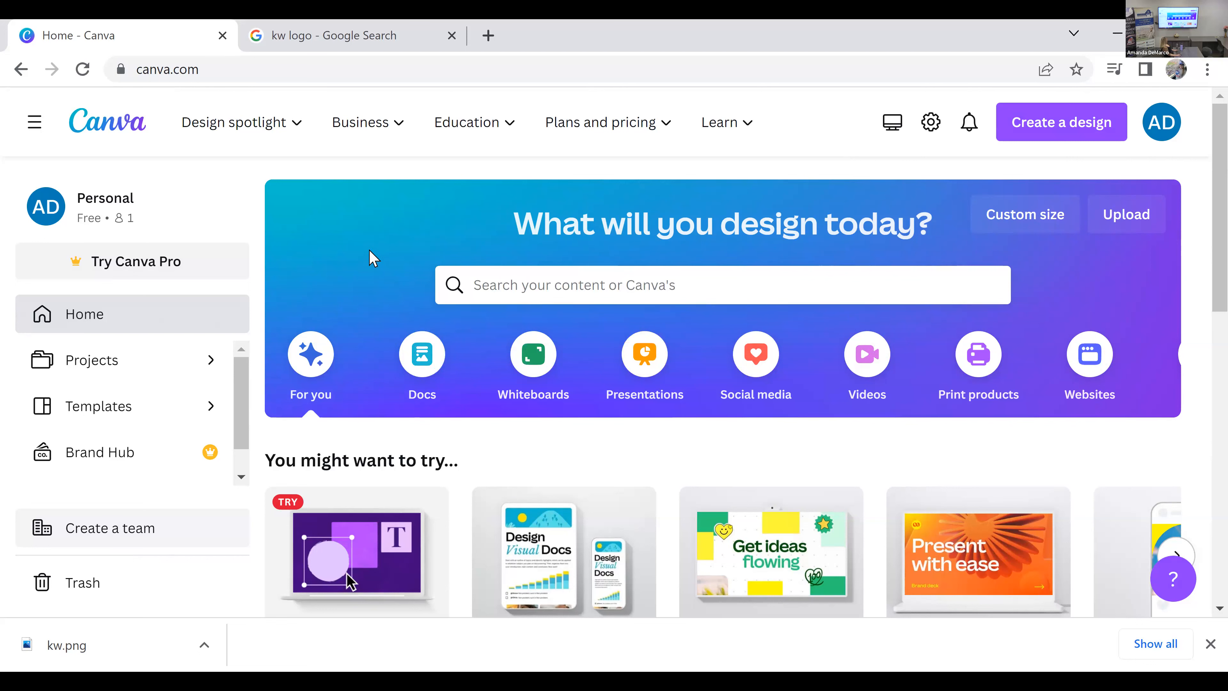
Step: Search the templates for "real estate" and retry loading the results page
mouse_move(296, 127)
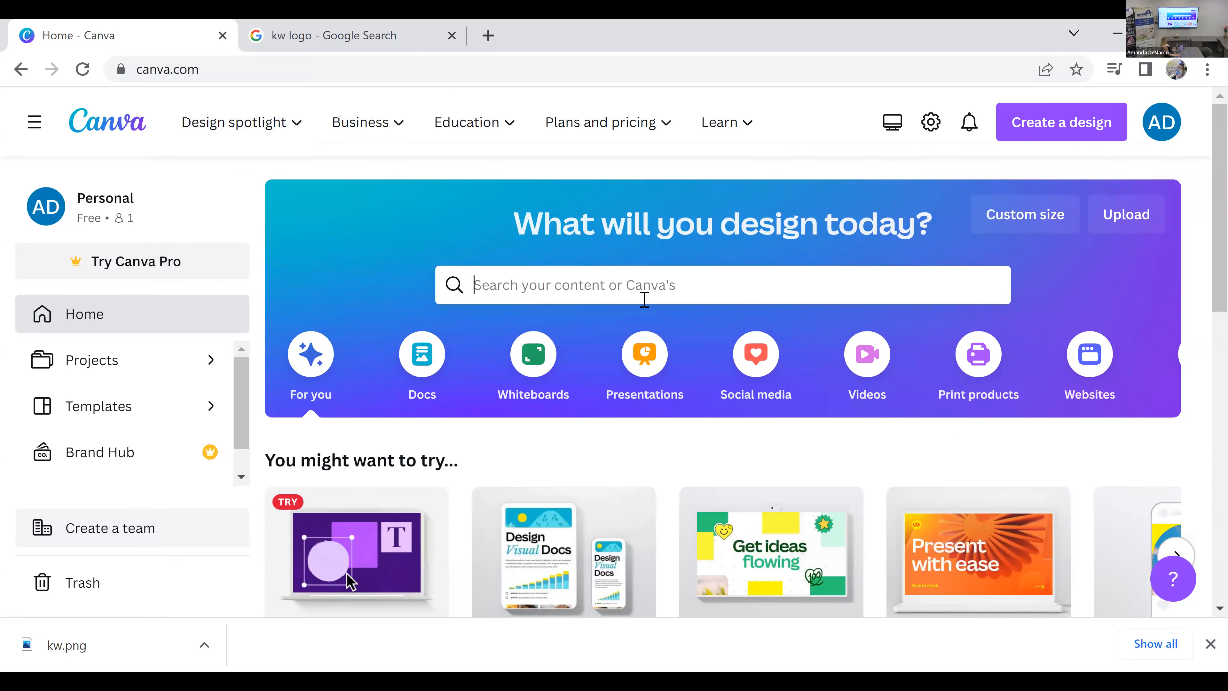
click(745, 293)
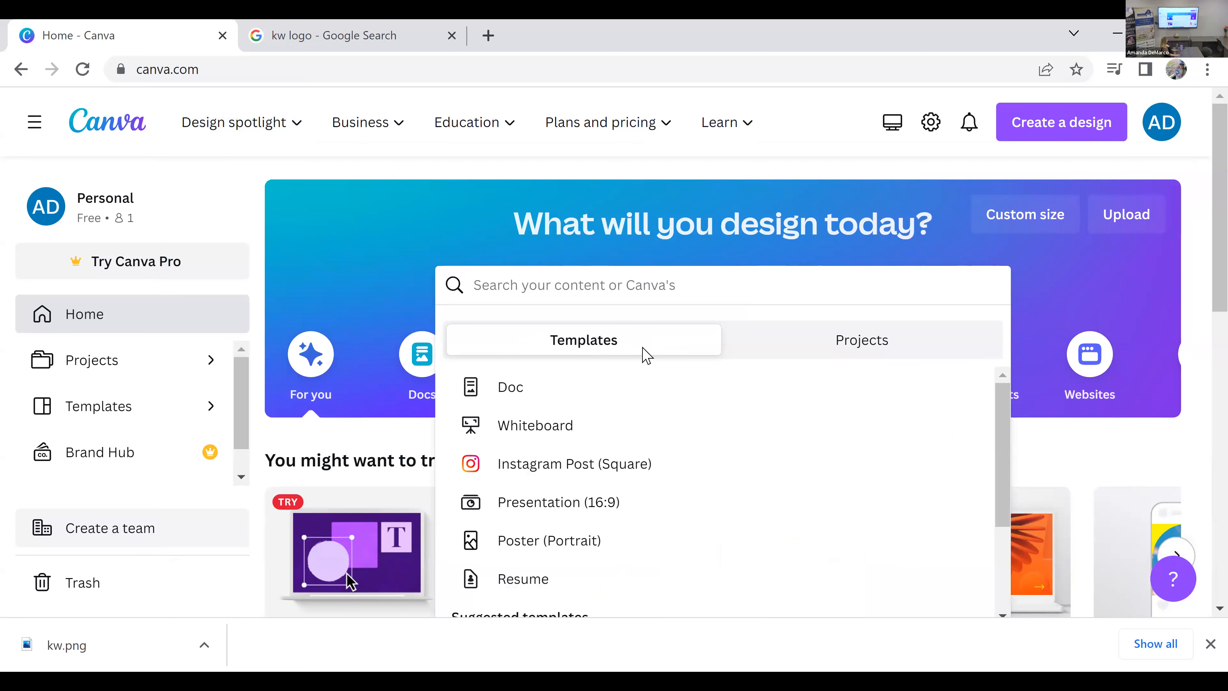
click(782, 341)
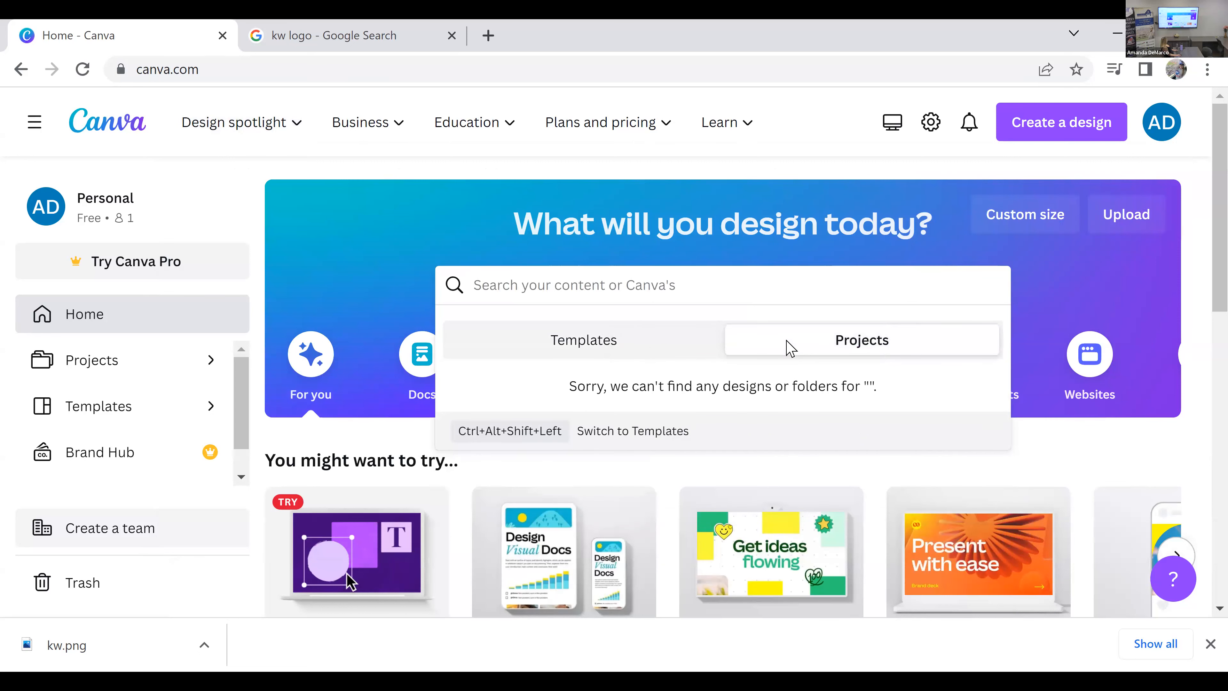
click(633, 348)
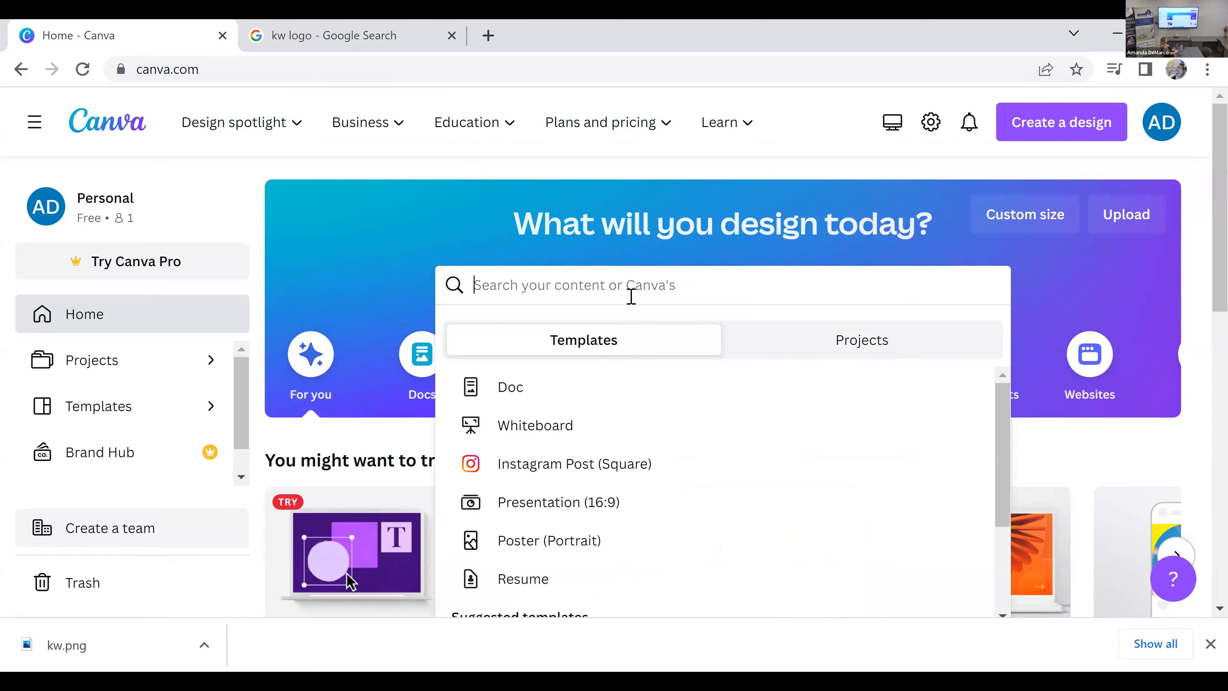
text(real estate)
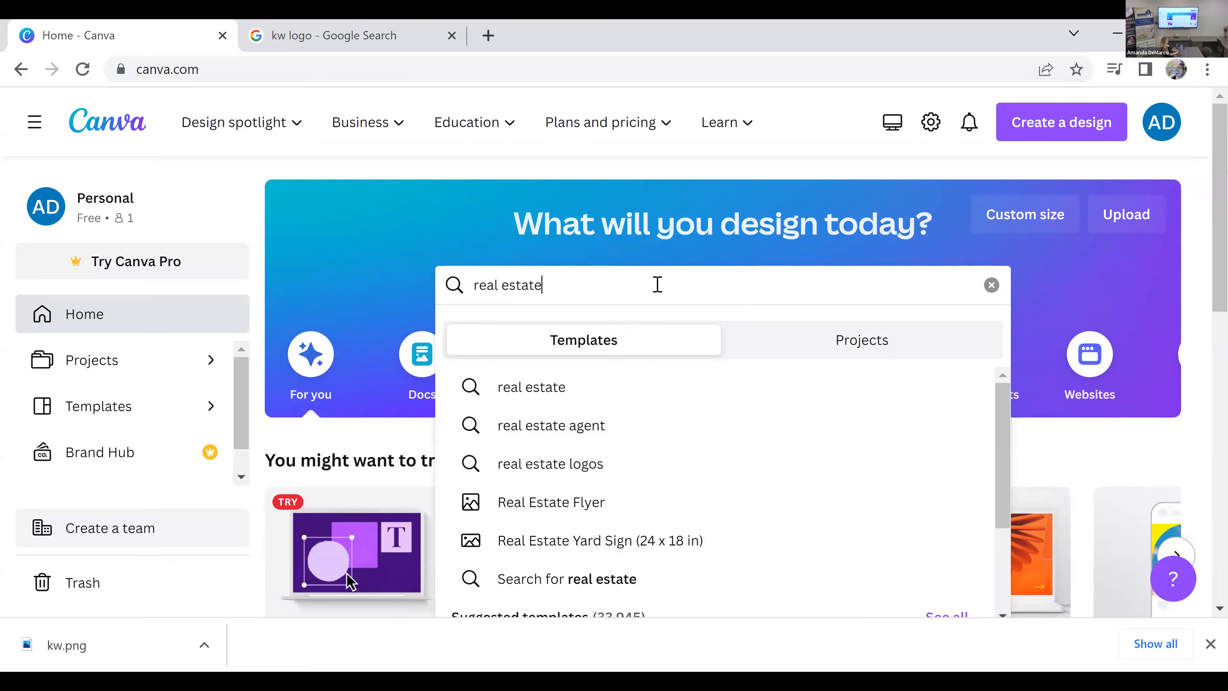
key(Return)
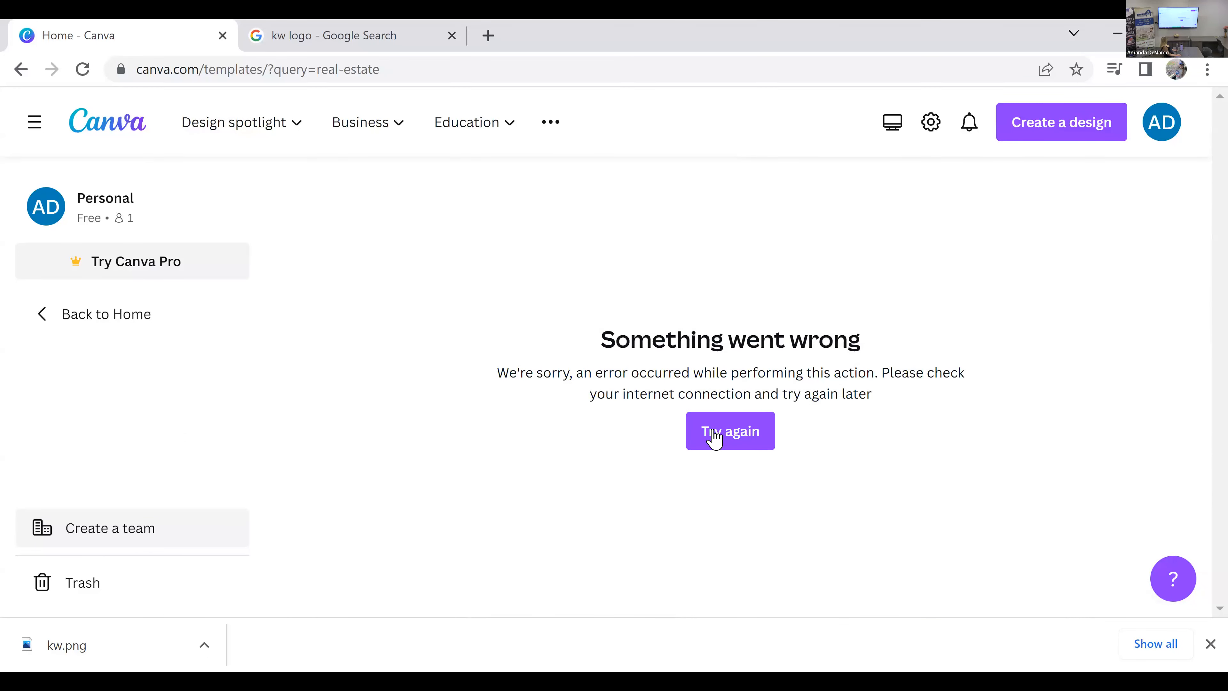
click(720, 440)
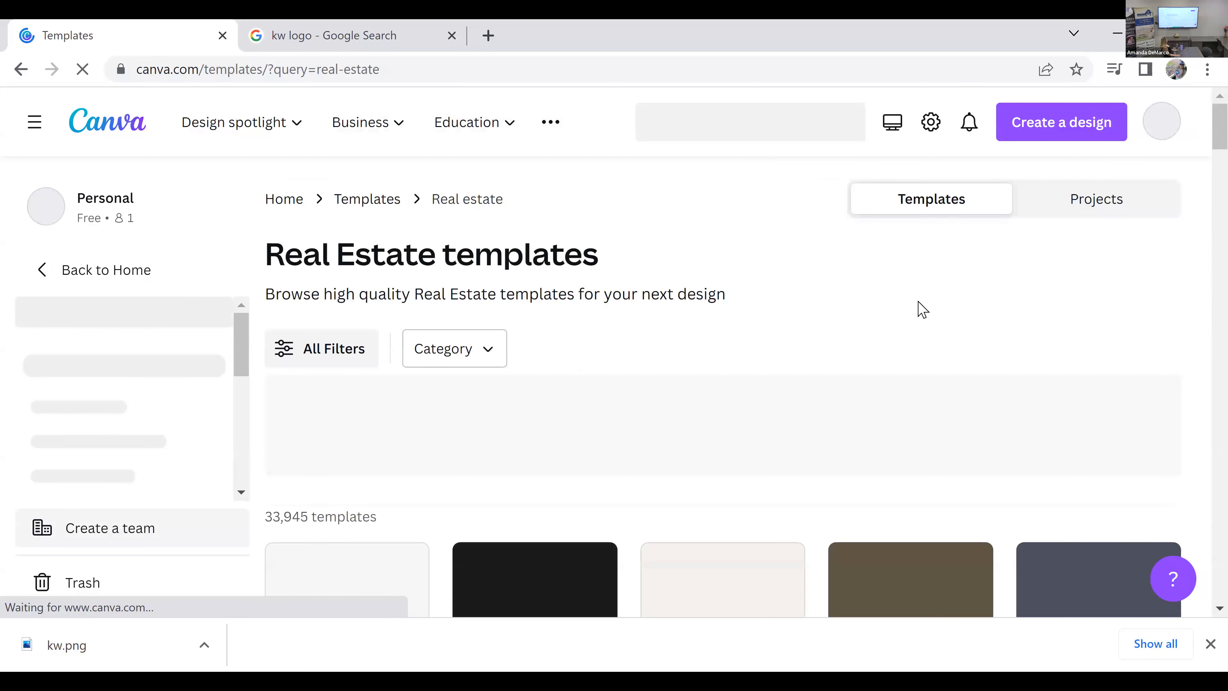
Step: Filter the real estate templates to the Instagram Post category within Social Media
scroll(502, 397, down, 2)
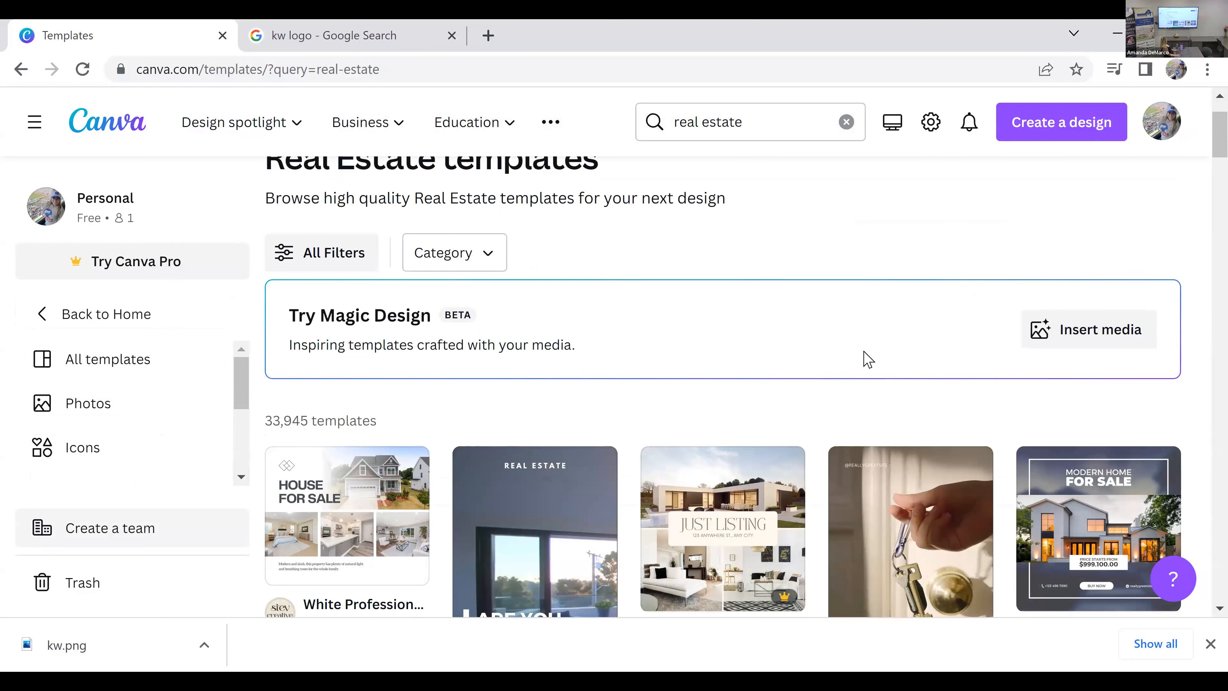
scroll(864, 357, down, 2)
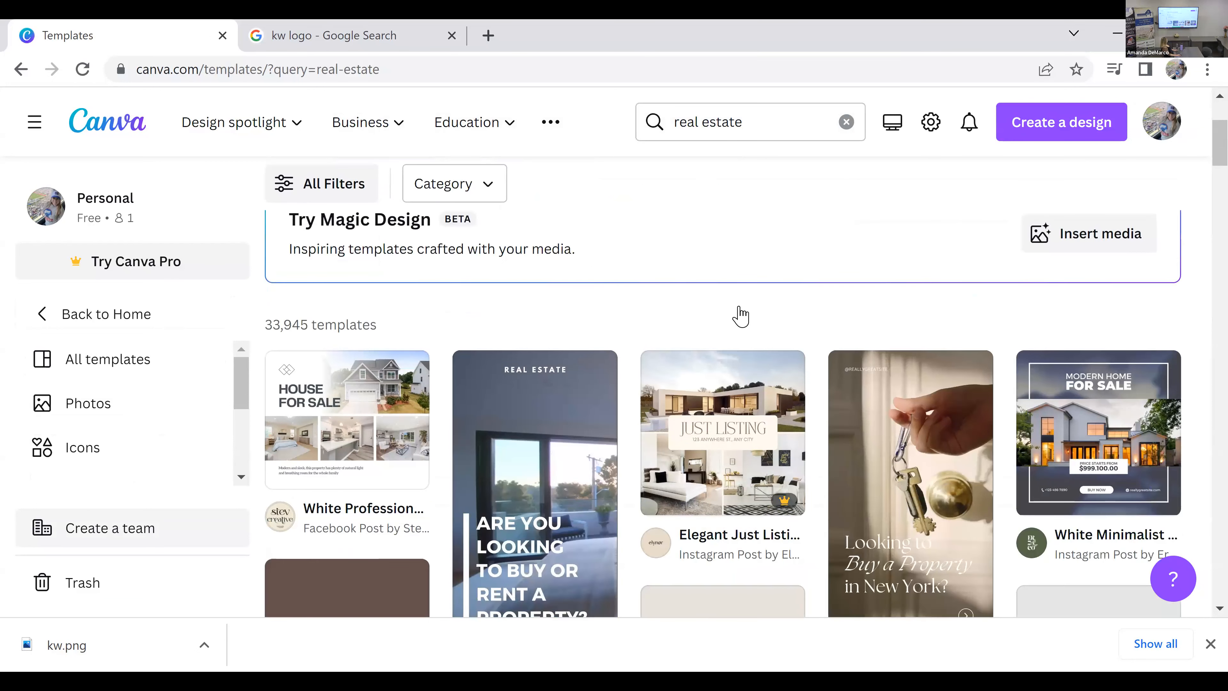
scroll(458, 337, down, 2)
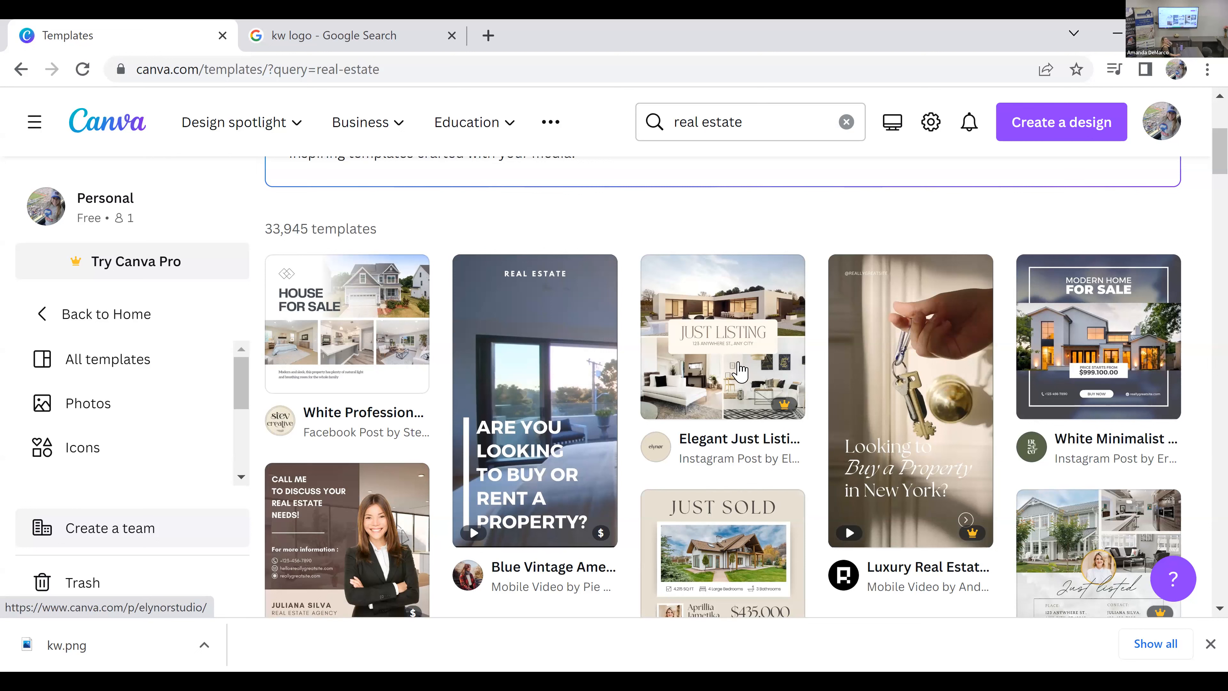
mouse_move(740, 371)
scroll(508, 351, up, 5)
click(502, 350)
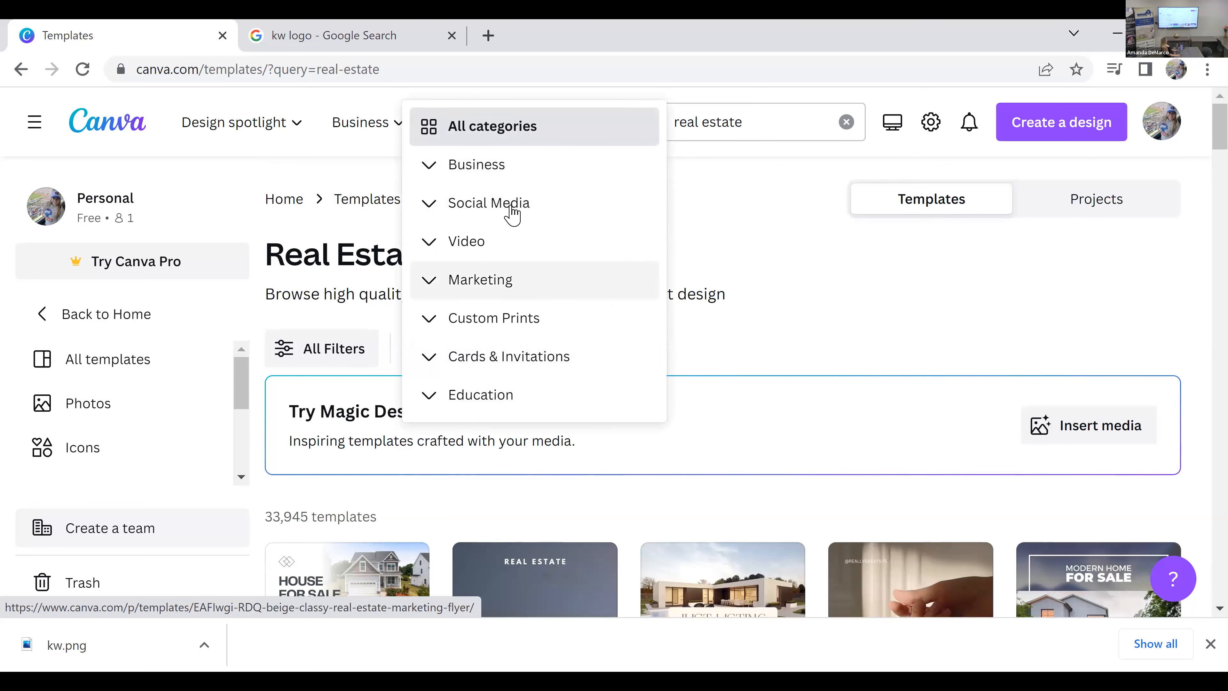
click(436, 205)
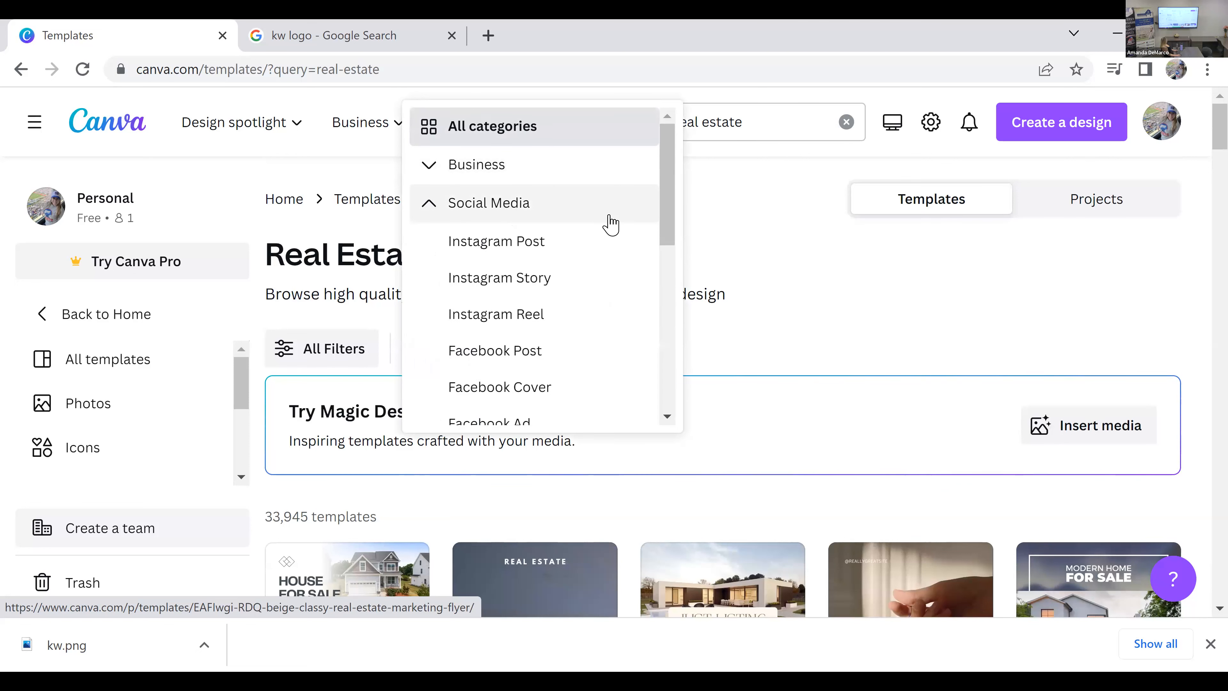
click(589, 241)
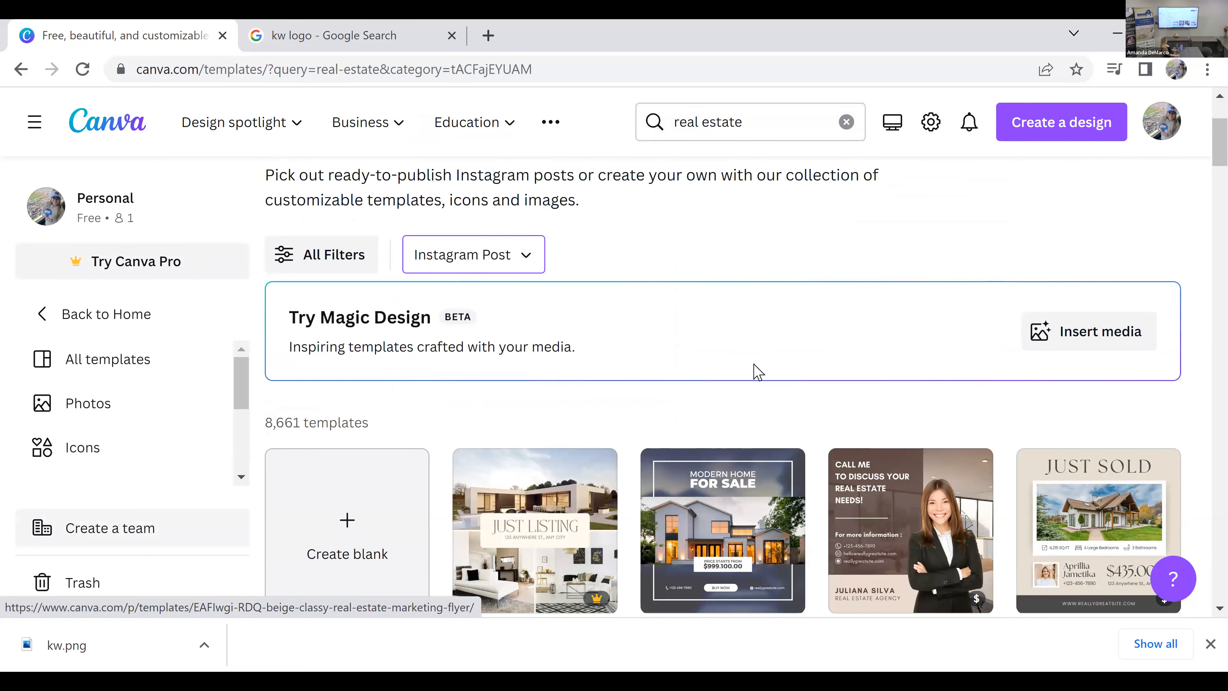
Step: Examine the full set of template filters, including category, format and style, and close them without applying any
scroll(747, 370, down, 1)
scroll(748, 375, up, 1)
click(348, 265)
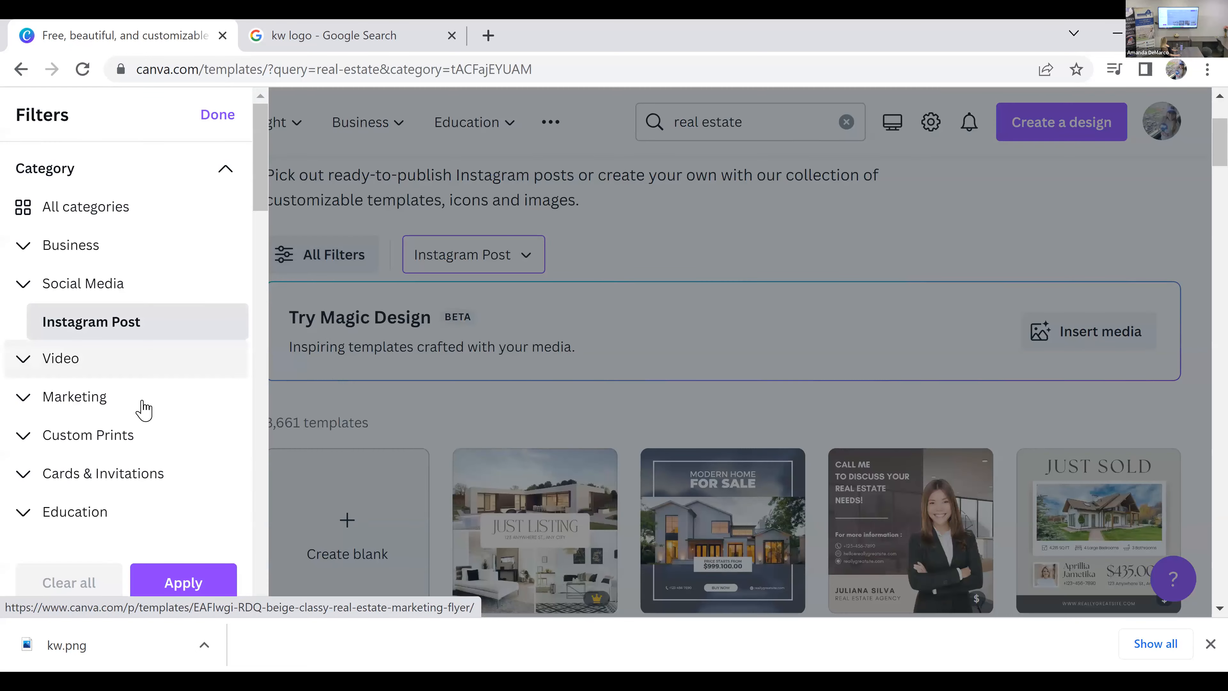
scroll(140, 406, down, 5)
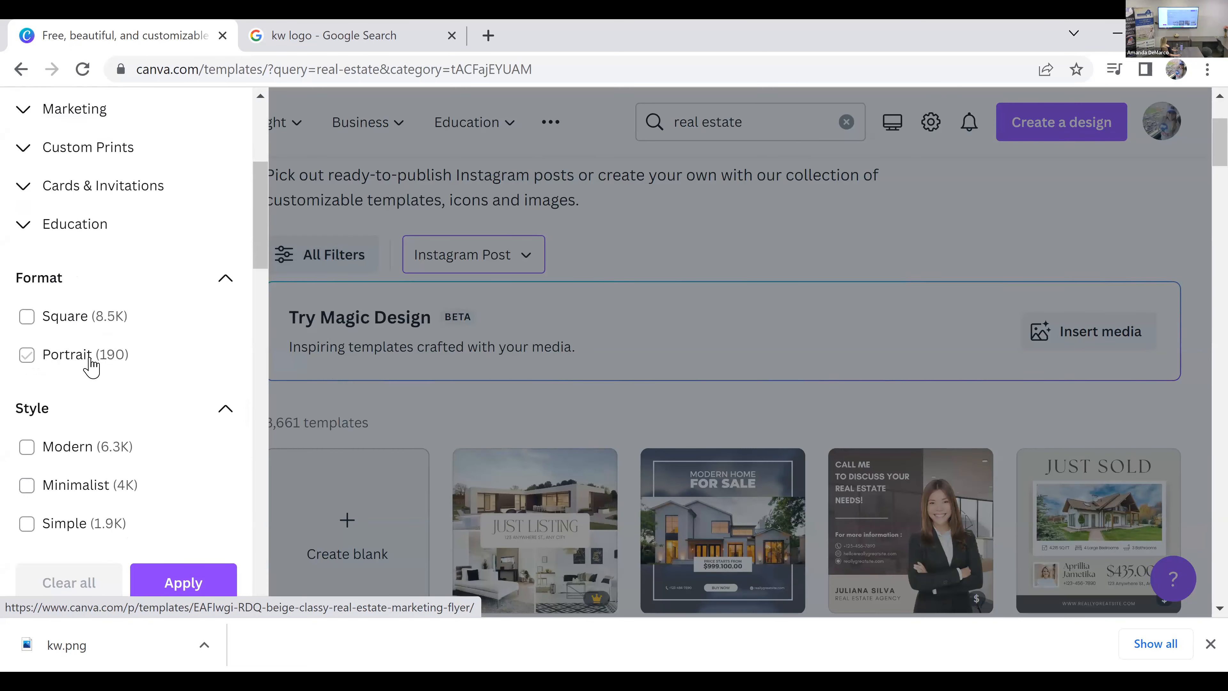
scroll(173, 329, down, 1)
scroll(173, 329, down, 10)
scroll(155, 347, down, 12)
scroll(155, 346, down, 3)
scroll(156, 346, up, 20)
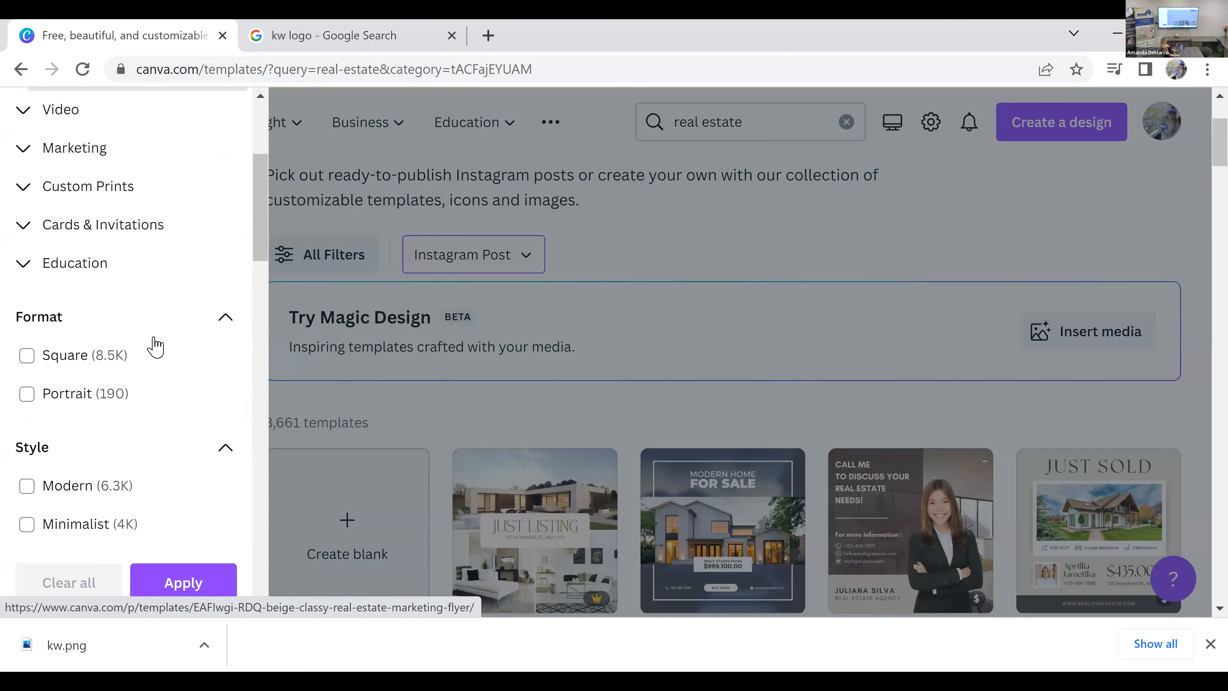
scroll(155, 345, up, 5)
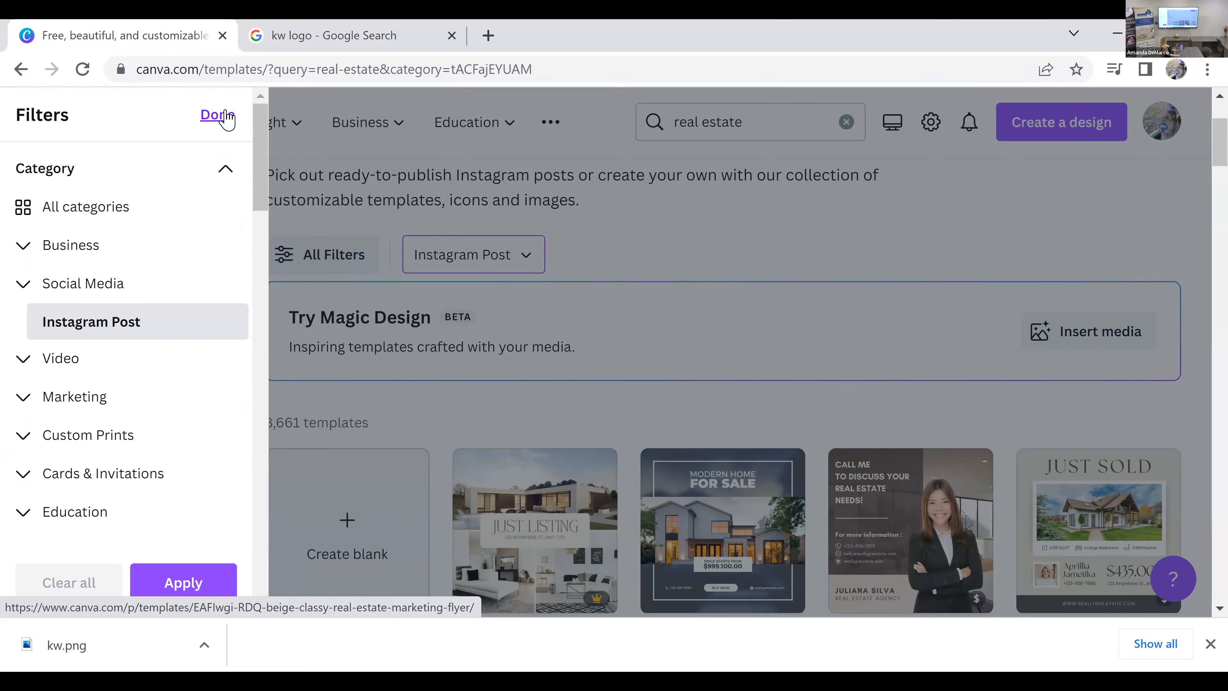
click(215, 116)
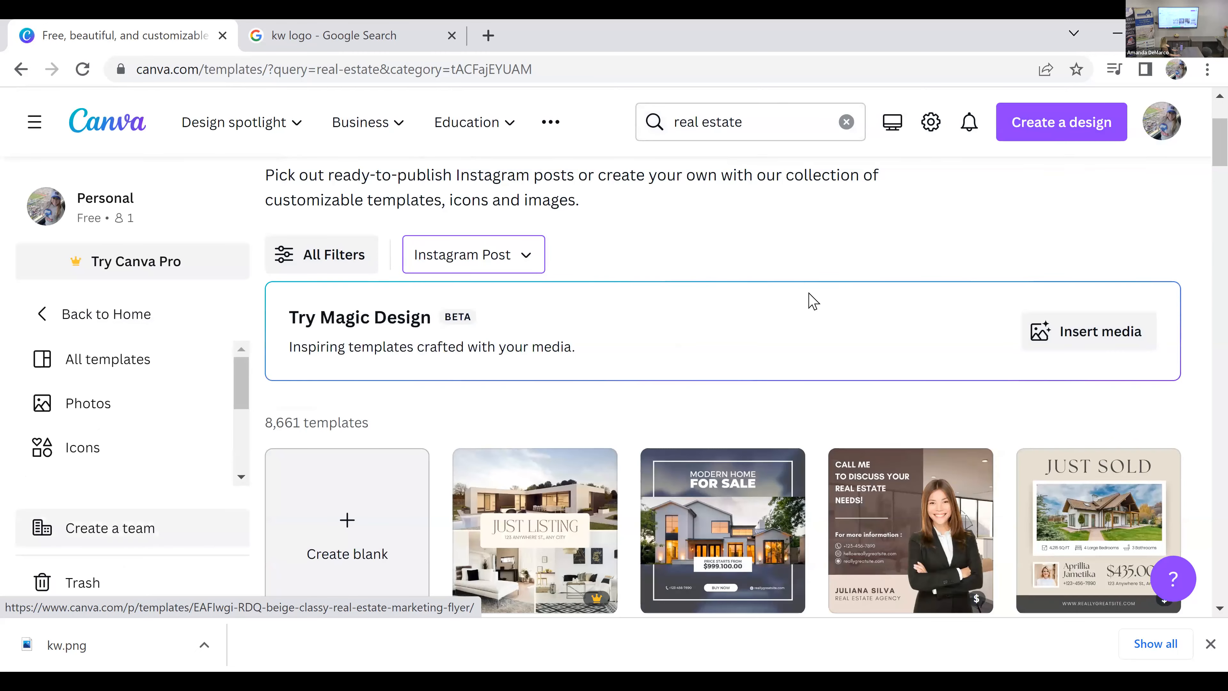
Step: Browse the Instagram Post templates and open the preview of the Blue Minimalist Premium Real Estate Instagram Post
scroll(813, 301, down, 4)
scroll(813, 382, down, 4)
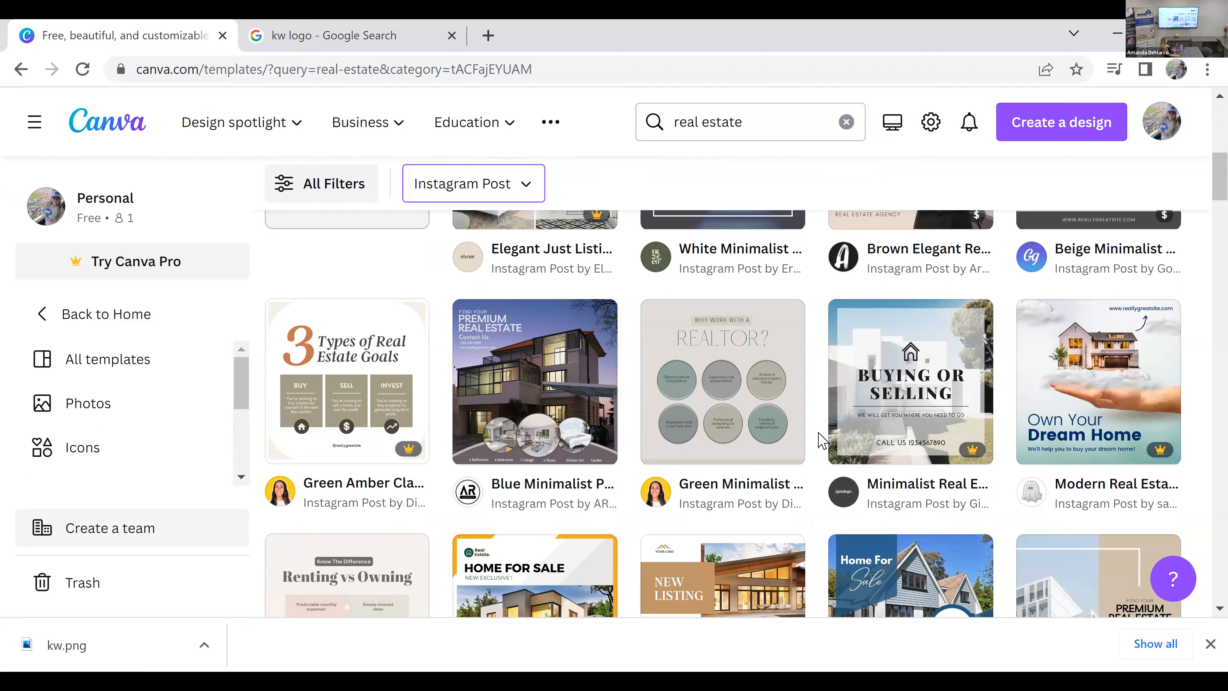
scroll(821, 441, down, 2)
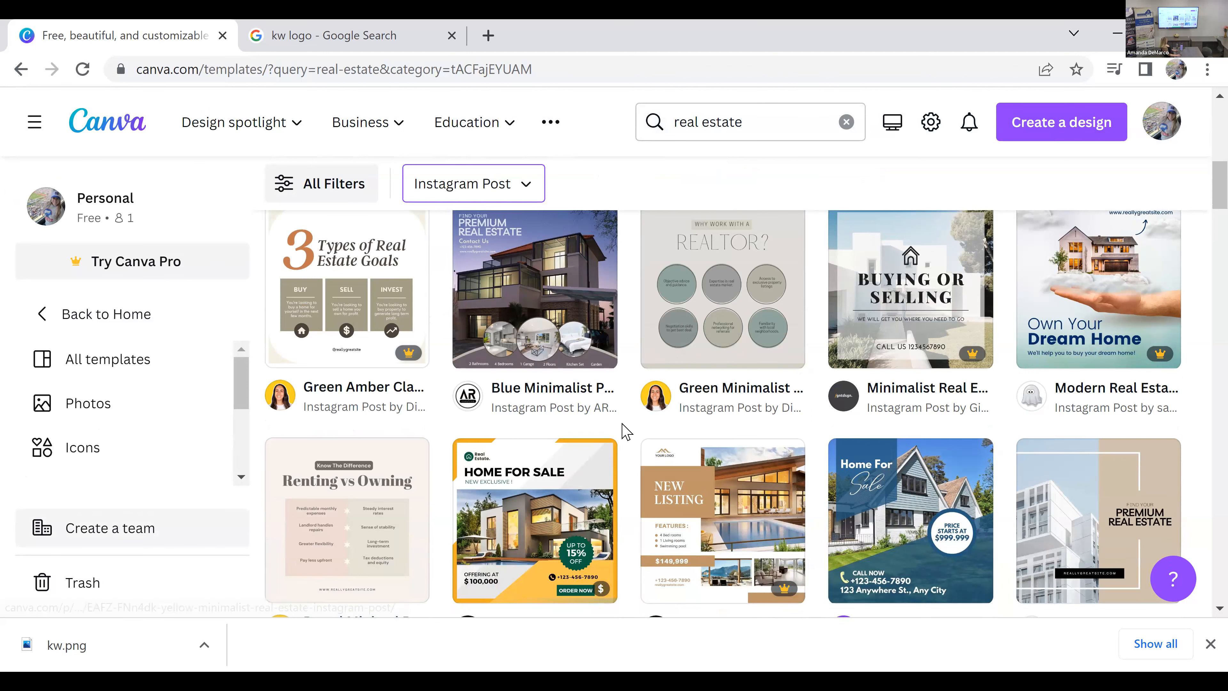
scroll(626, 433, up, 2)
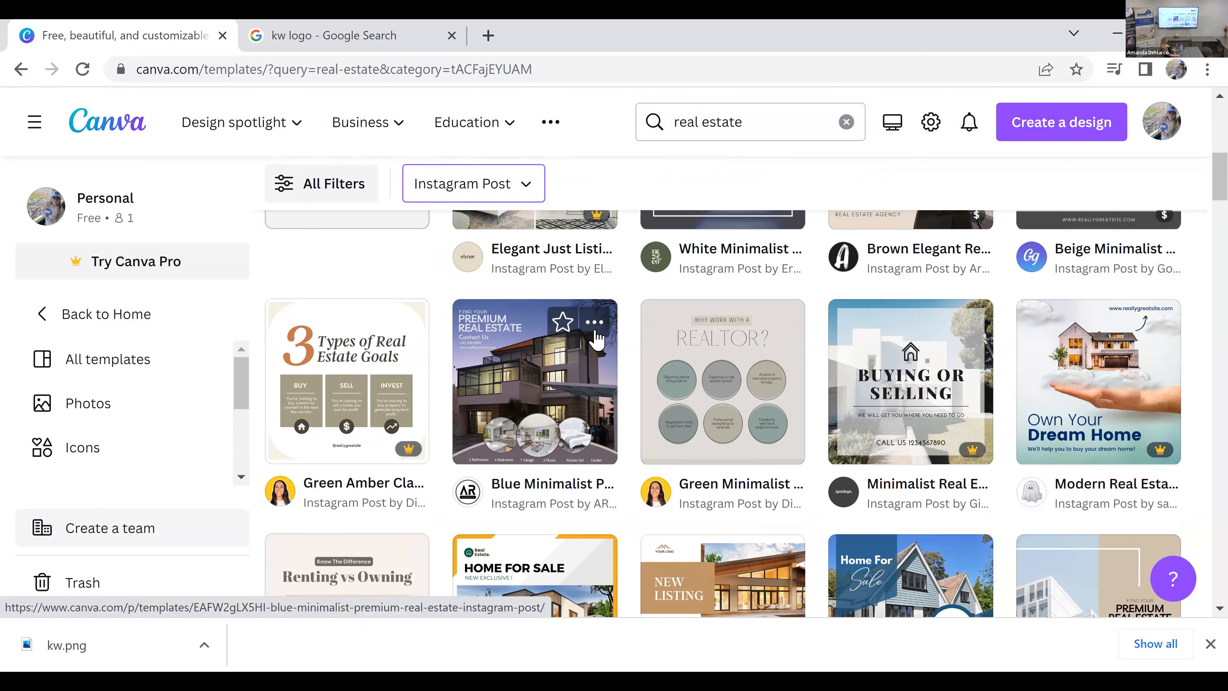
click(598, 391)
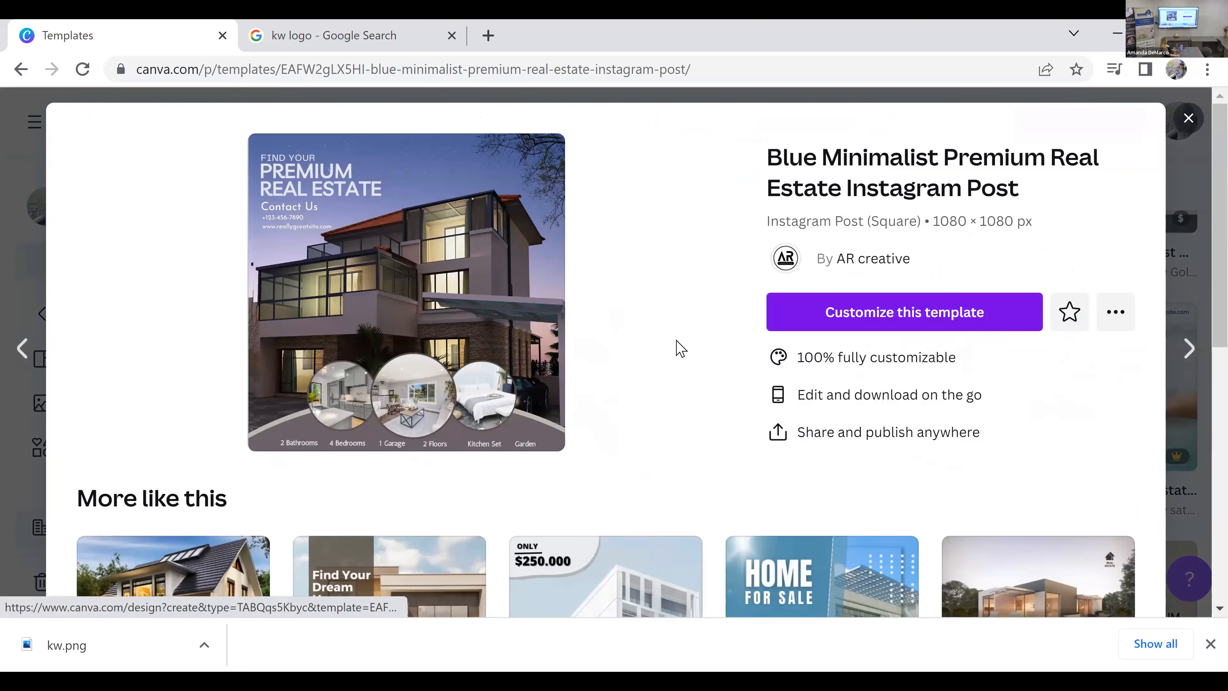
Step: Choose the Grey Modern House Sale Instagram Post from the similar templates and open it for customizing in the editor
scroll(238, 387, down, 4)
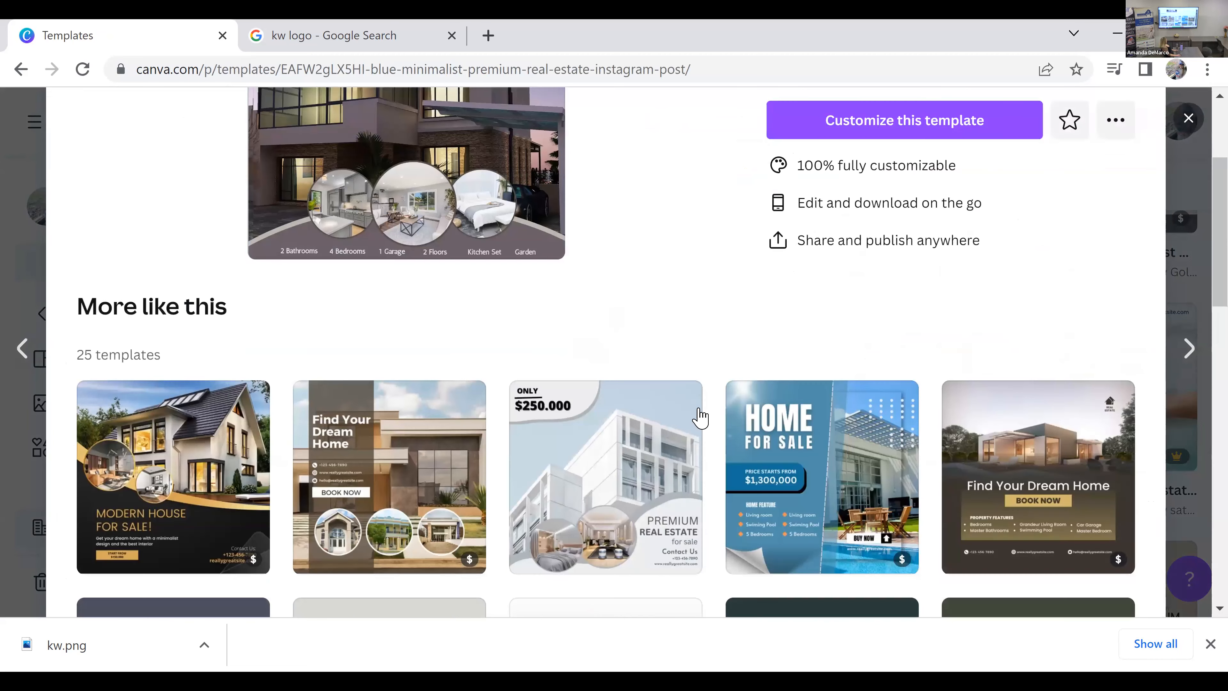
scroll(454, 411, down, 2)
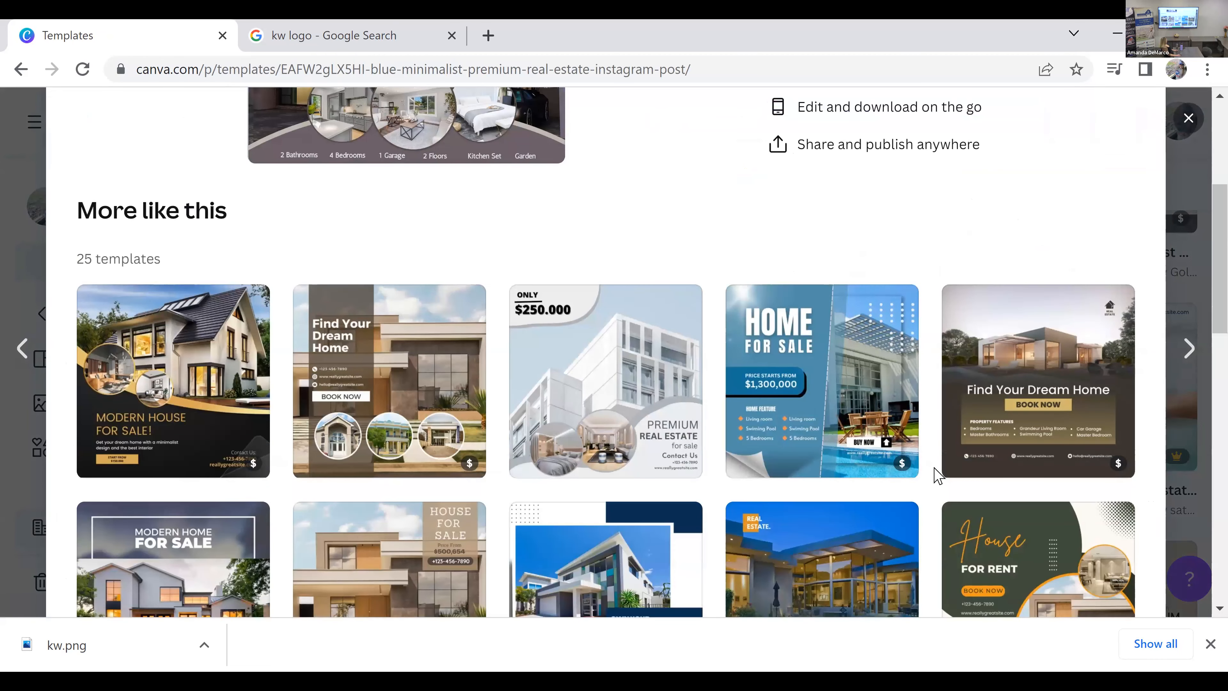
scroll(938, 475, down, 4)
scroll(938, 475, down, 2)
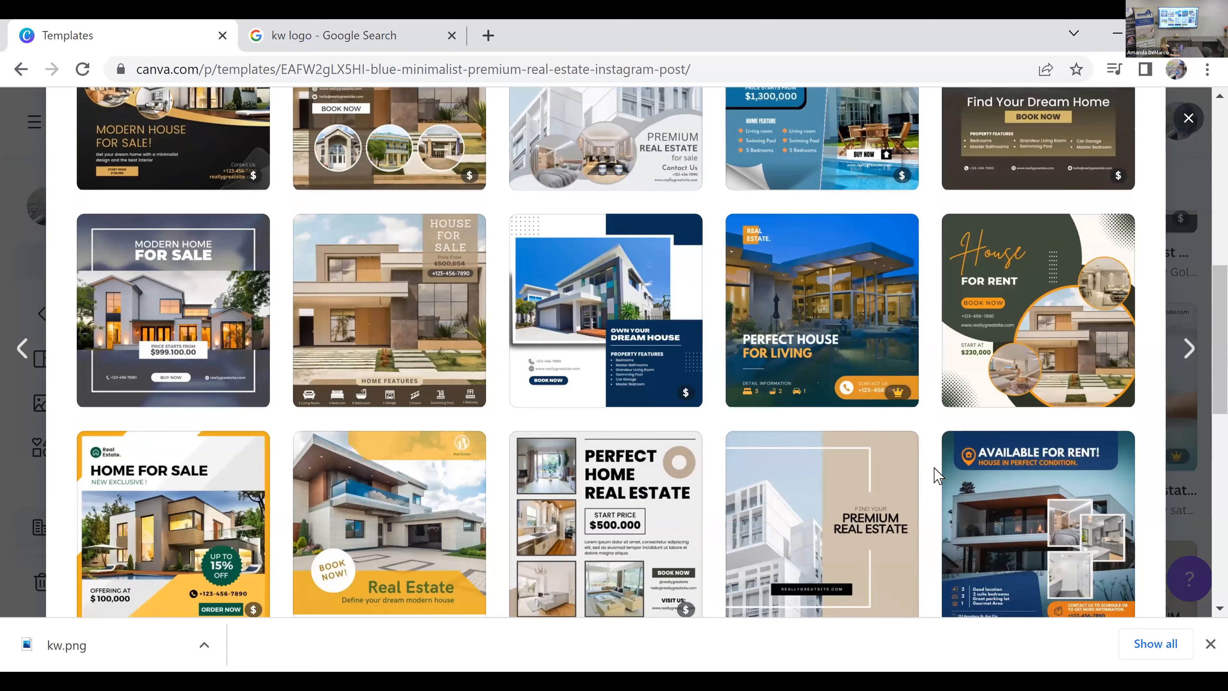
scroll(939, 475, down, 2)
scroll(938, 475, down, 4)
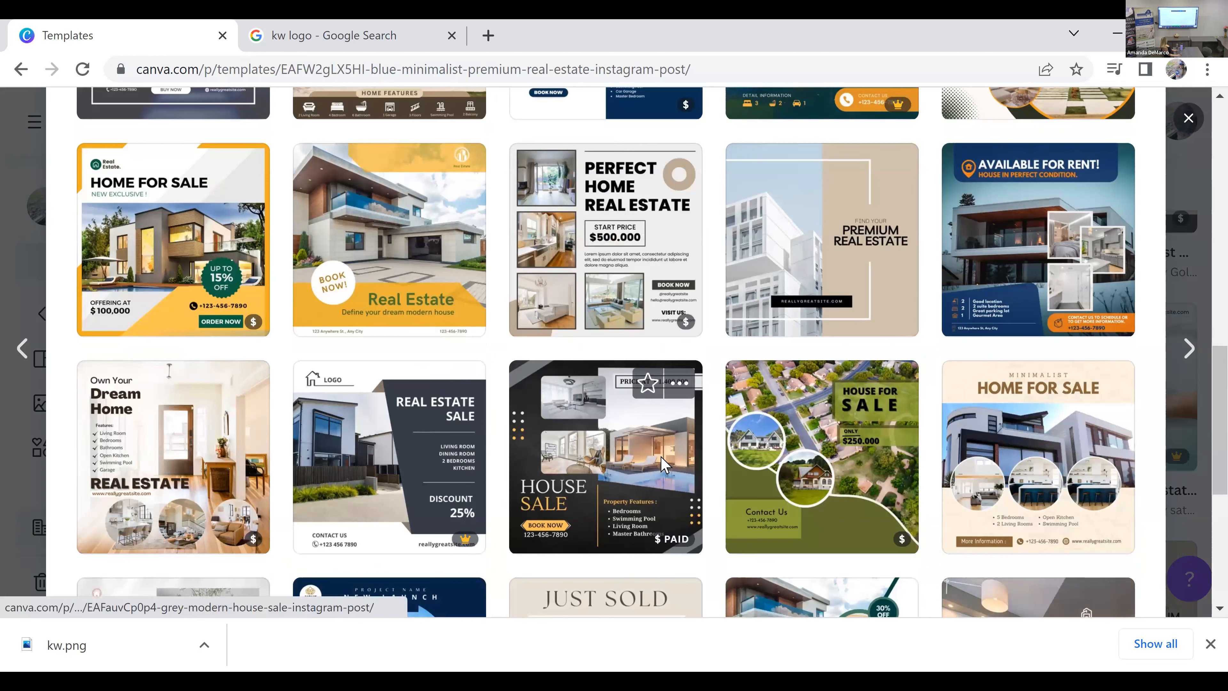
click(700, 379)
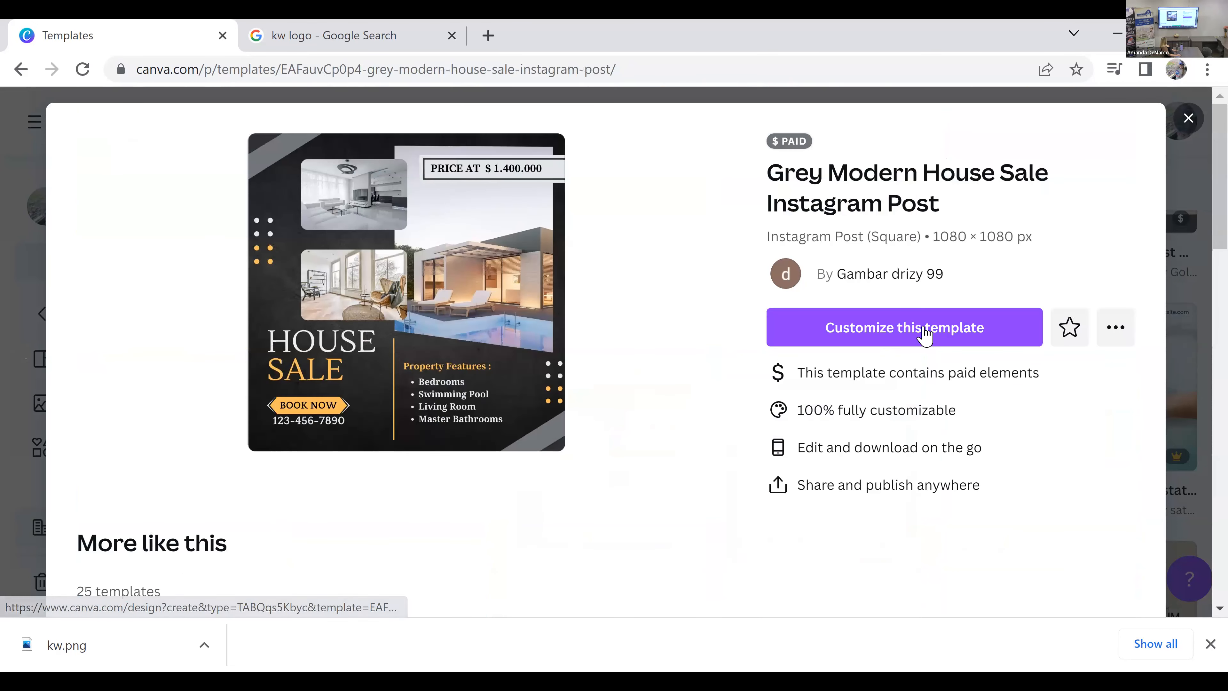
click(925, 334)
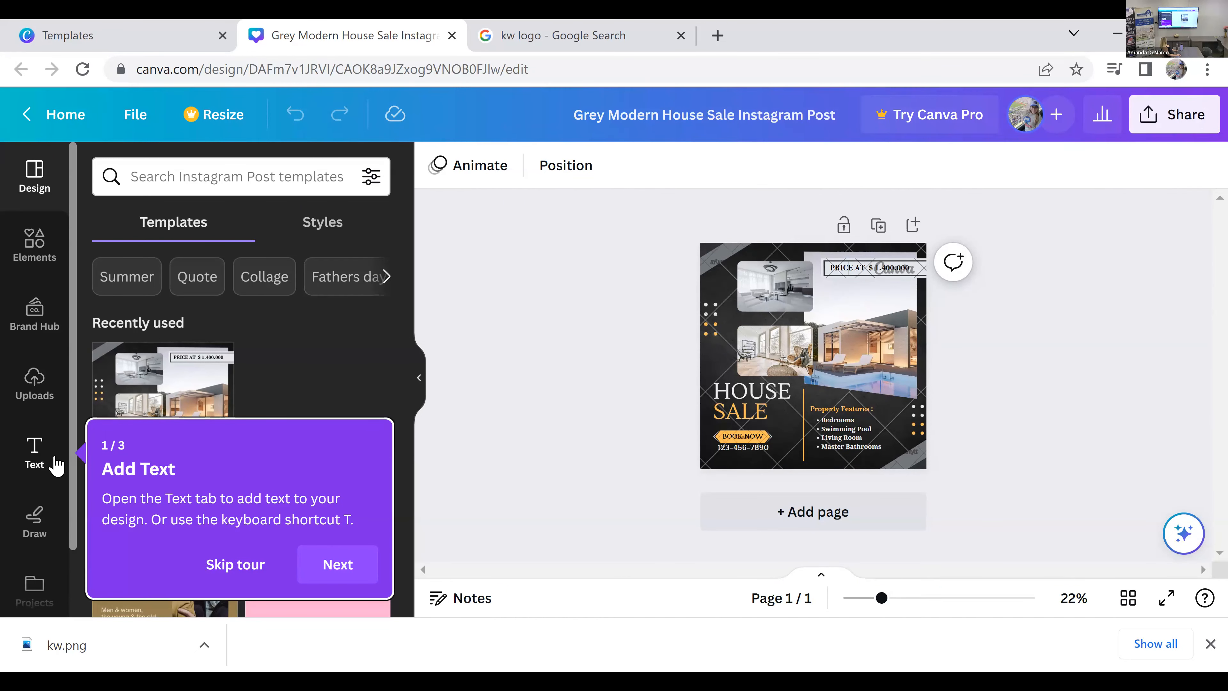
Step: Go through the three-part editor tour to its end and select the design's background photo
click(349, 573)
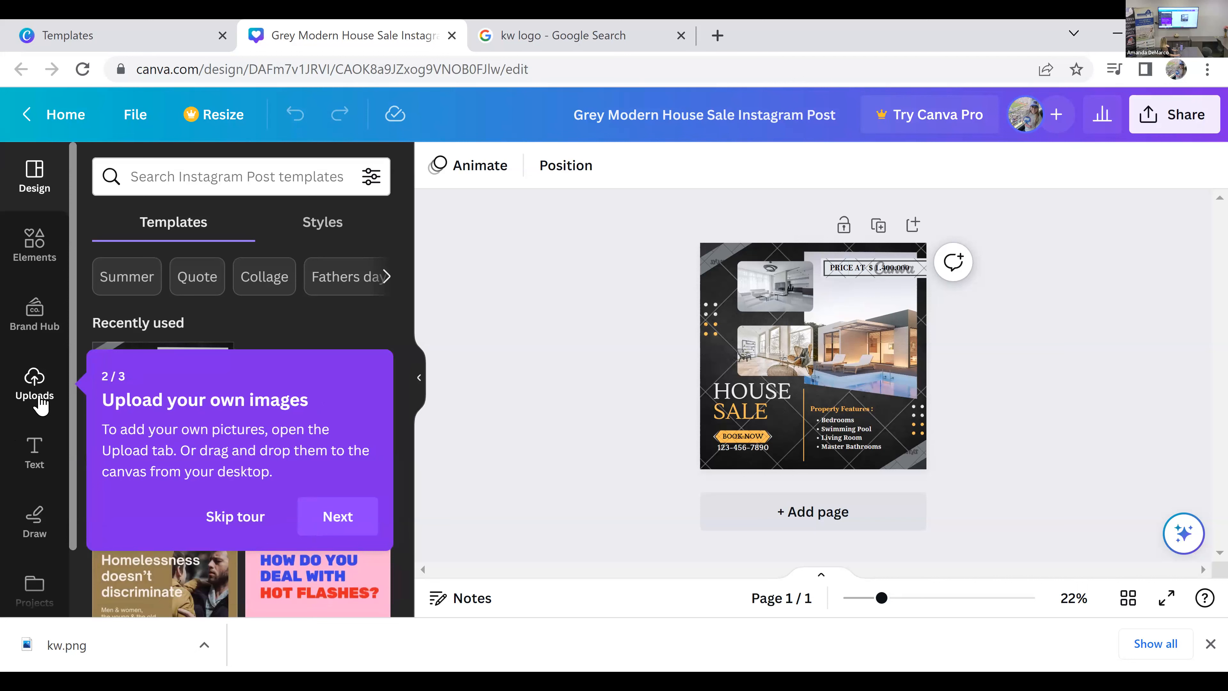
click(370, 516)
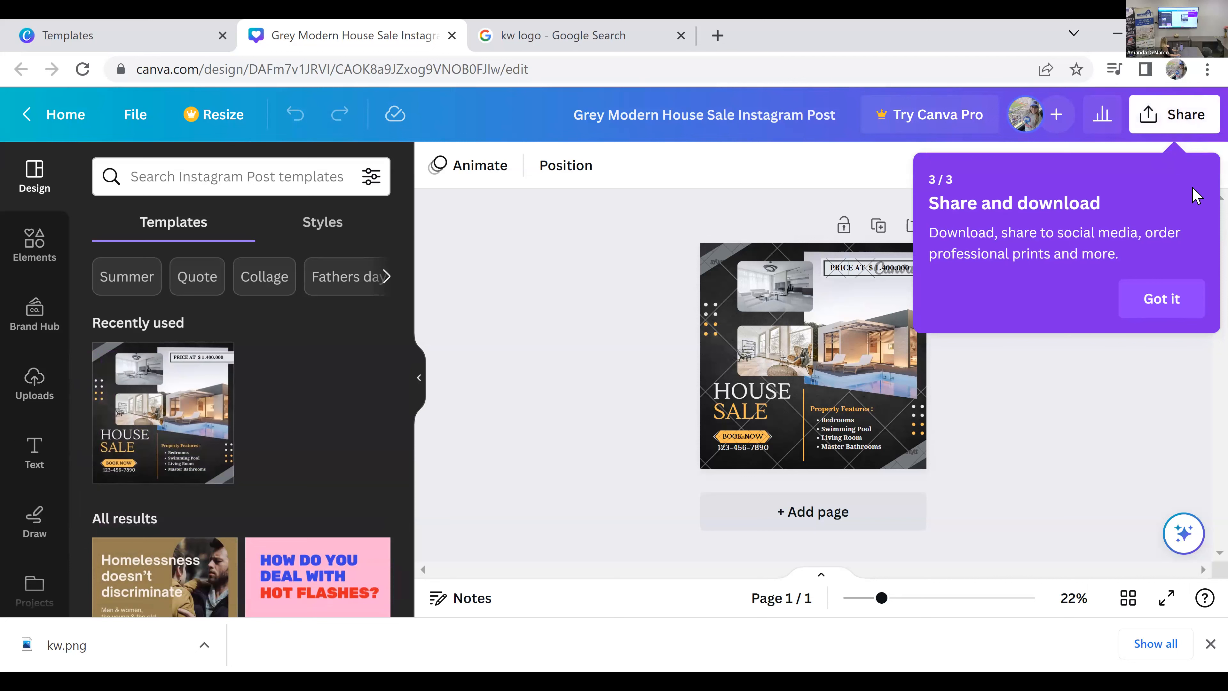
click(1165, 304)
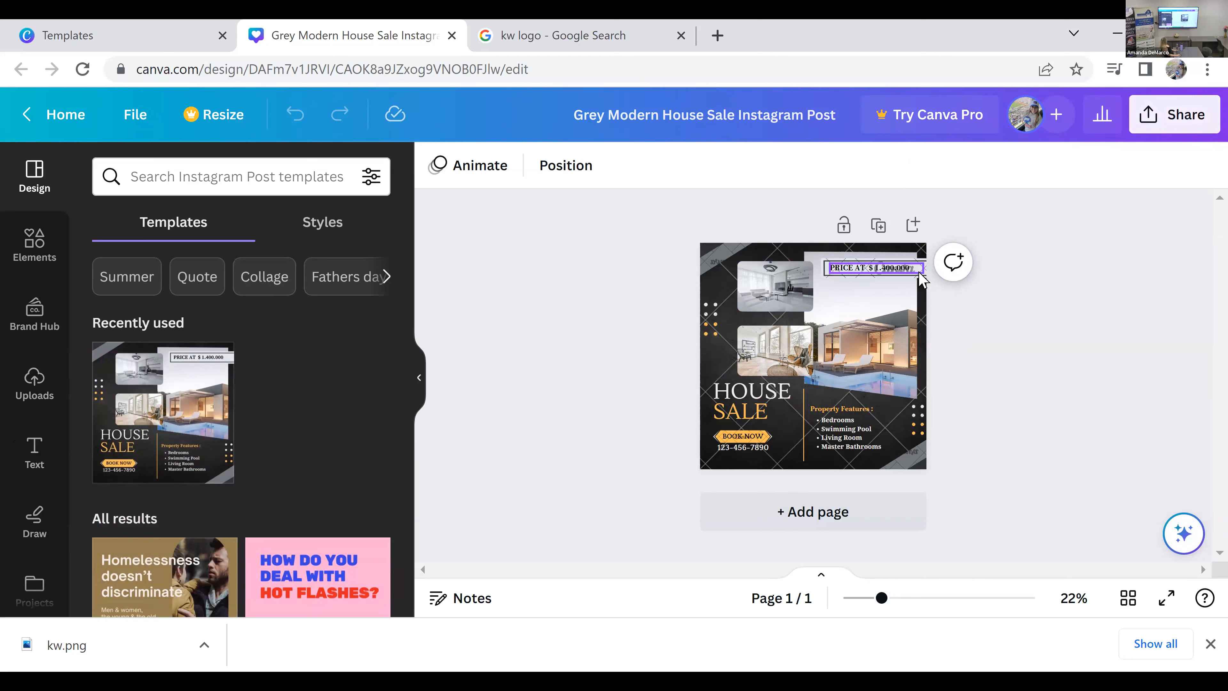
click(927, 315)
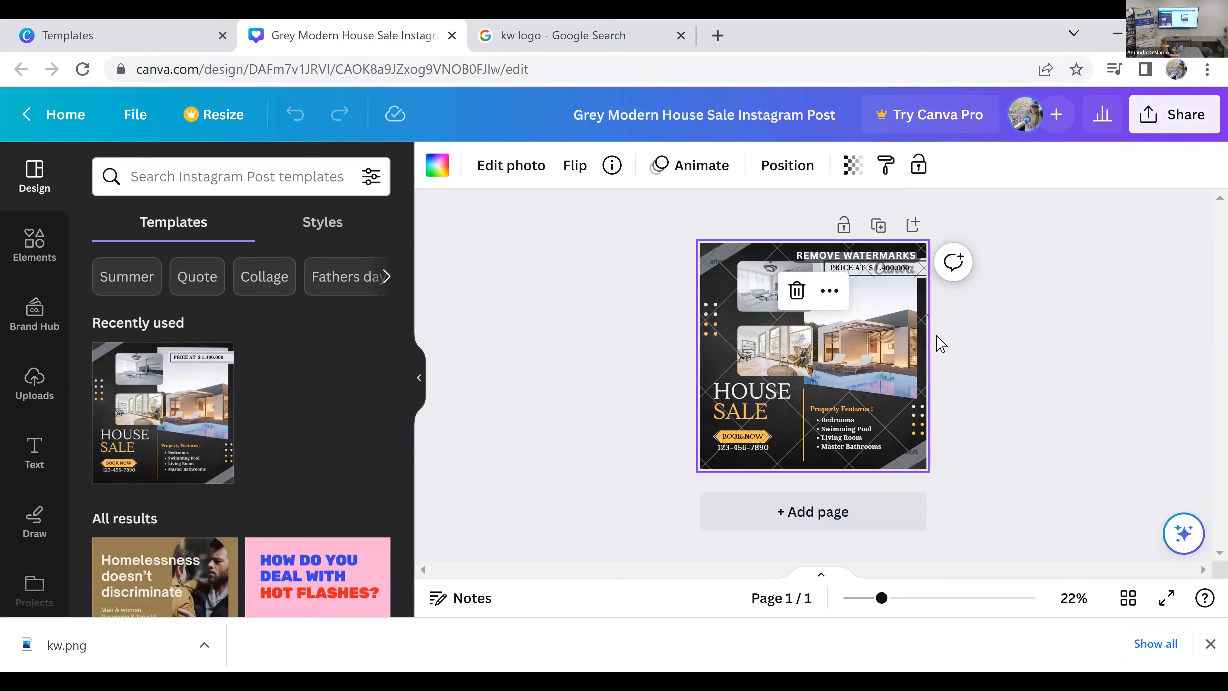
Step: Select the corner graphic, examine the premium elements covered by its watermark removal offer, and close the offer without purchasing
click(930, 346)
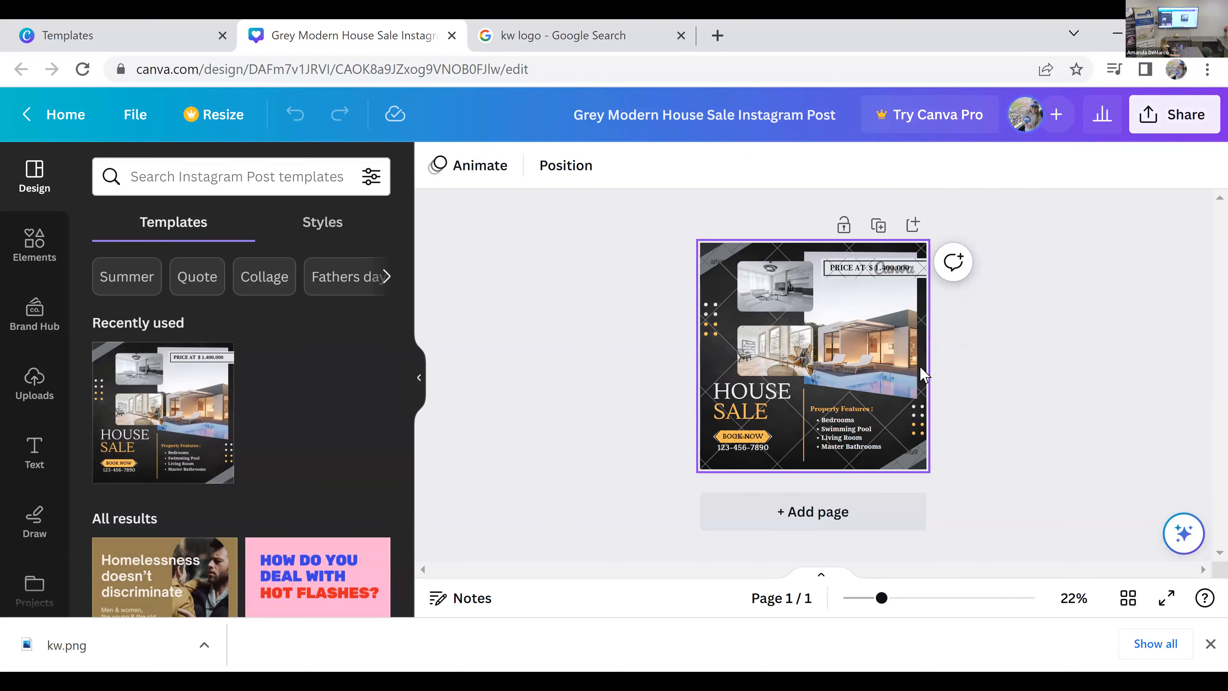
click(926, 376)
click(714, 287)
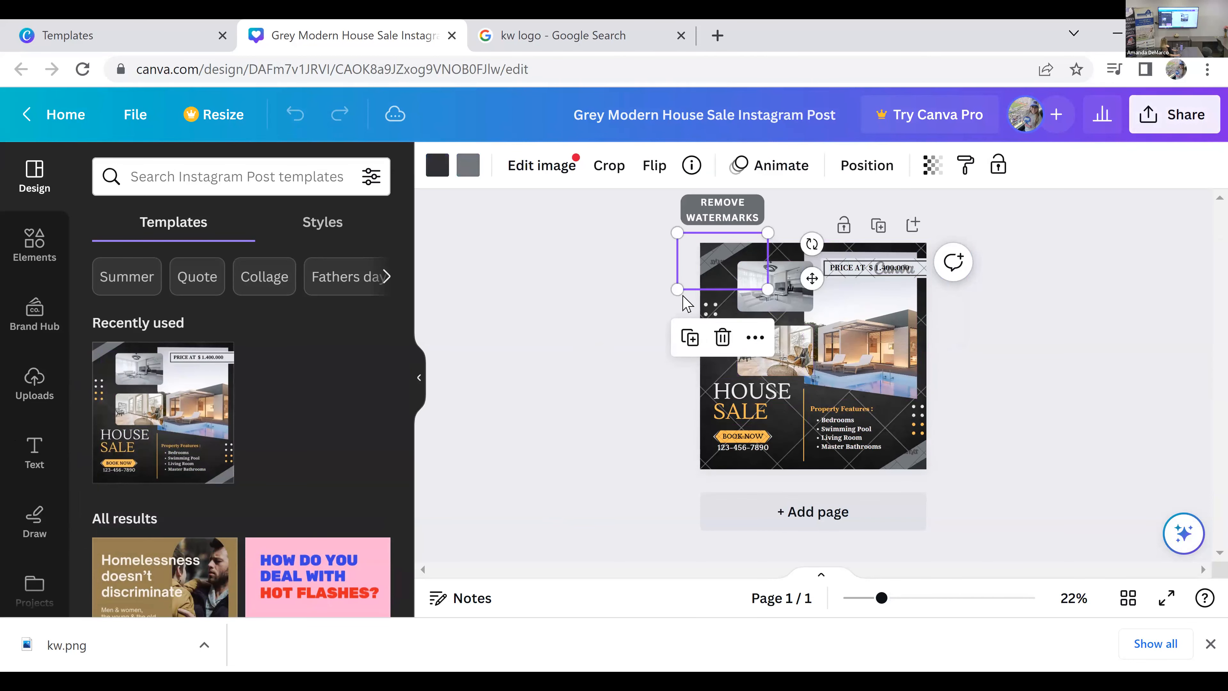
click(625, 312)
click(736, 221)
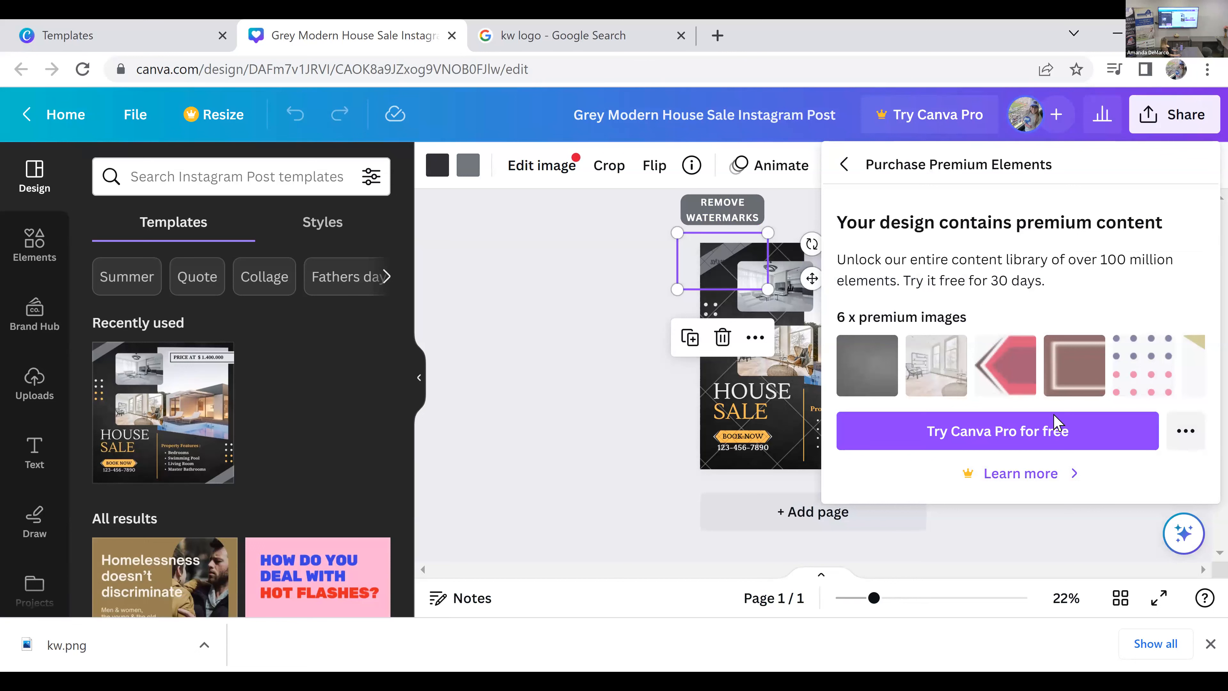
click(844, 164)
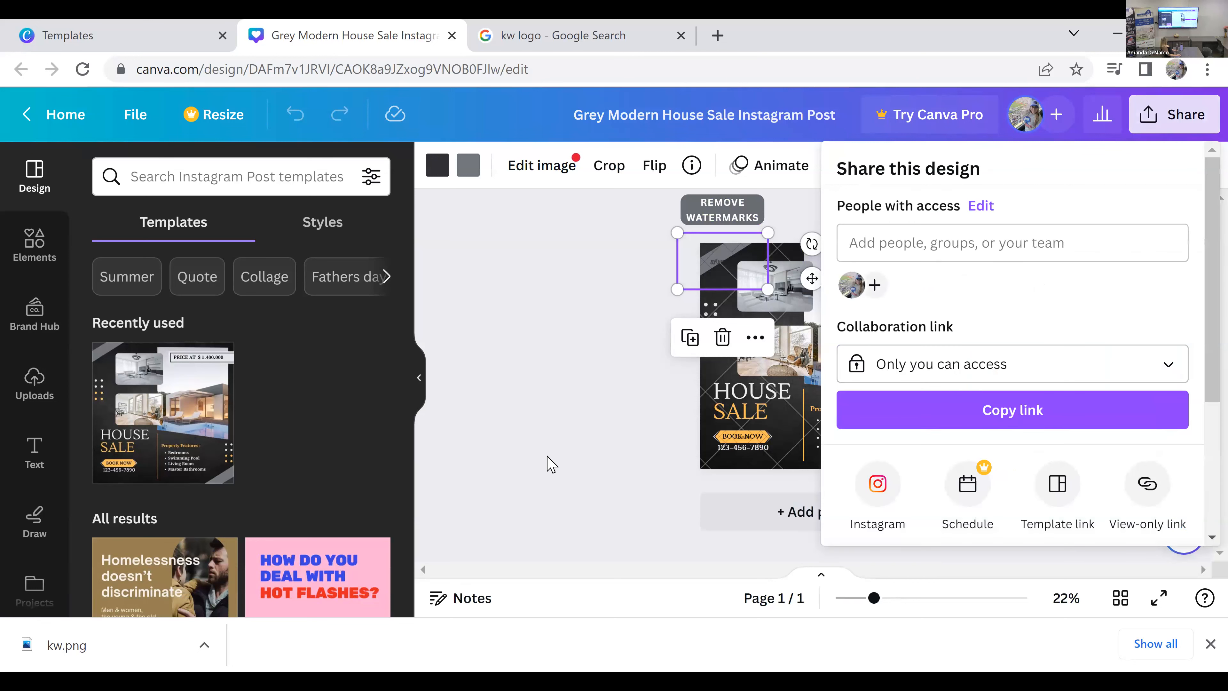
click(943, 393)
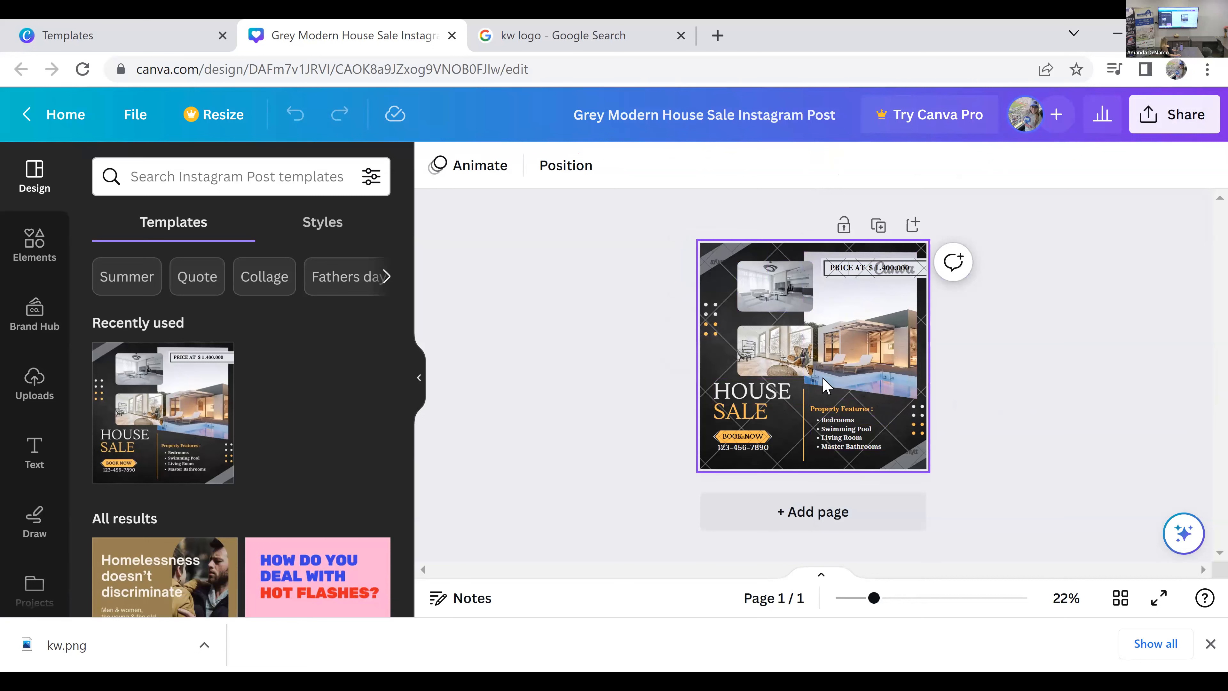
Step: Return to the template previews, choose the green modern house for rent Instagram post, open it for customizing and dismiss the editor tour
click(196, 41)
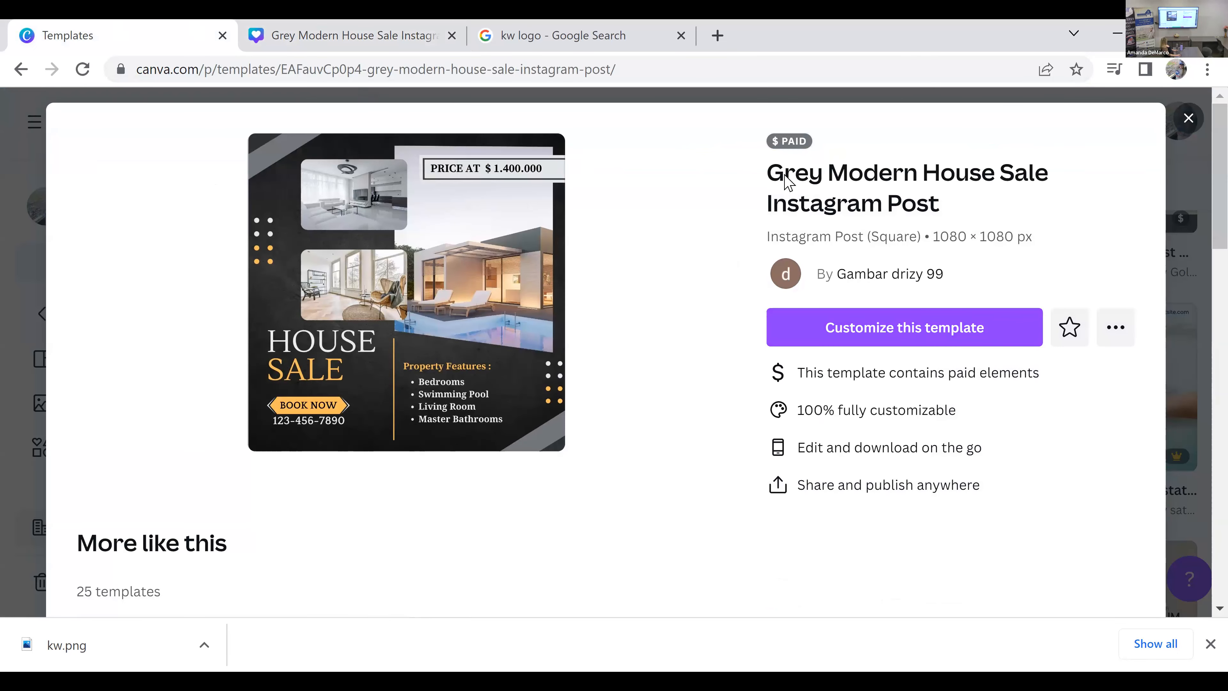
mouse_move(795, 151)
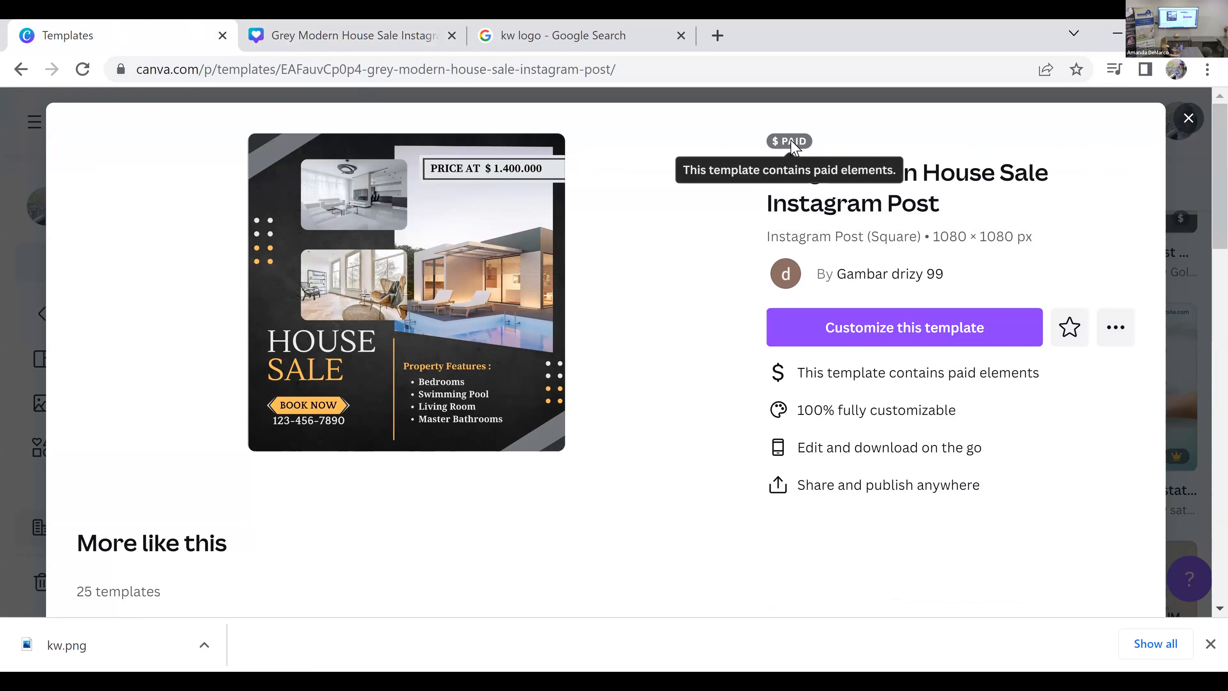
scroll(685, 335, down, 5)
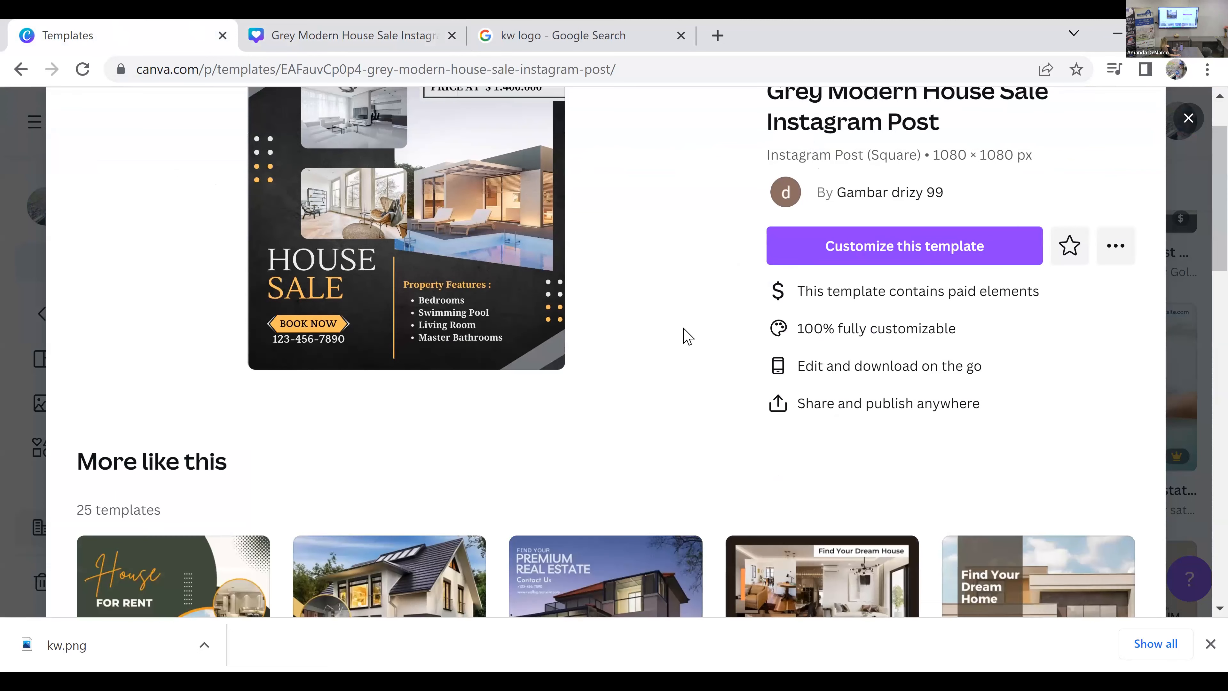
scroll(683, 335, down, 2)
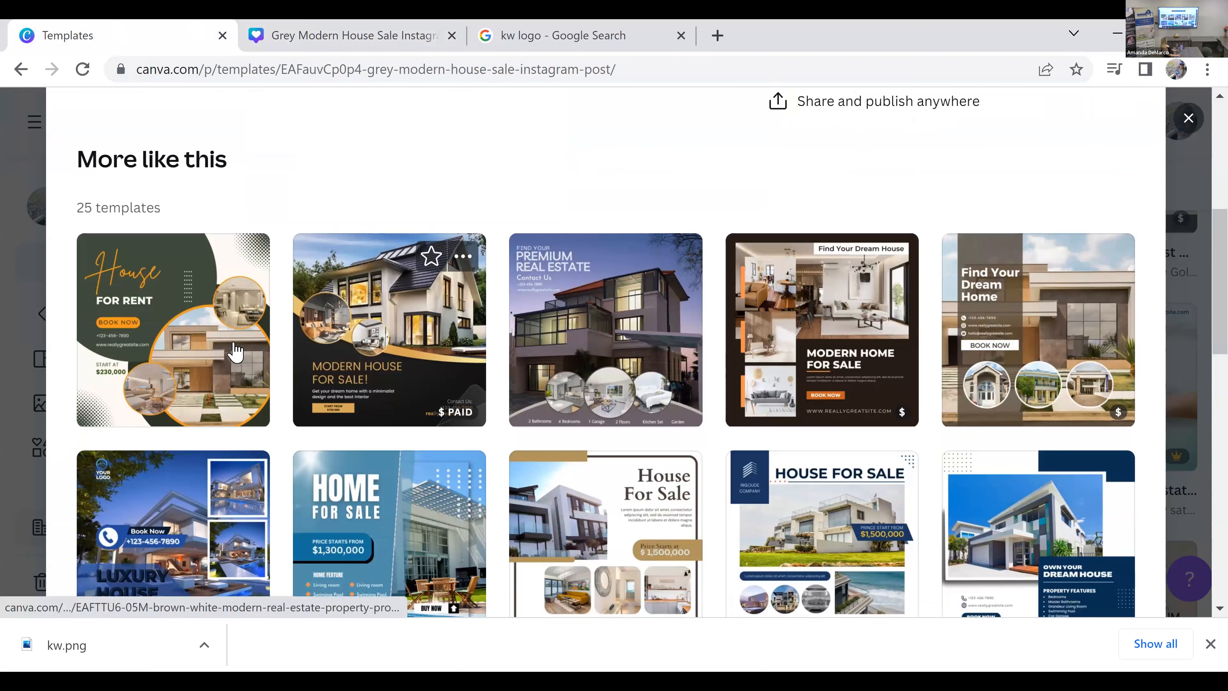
click(235, 352)
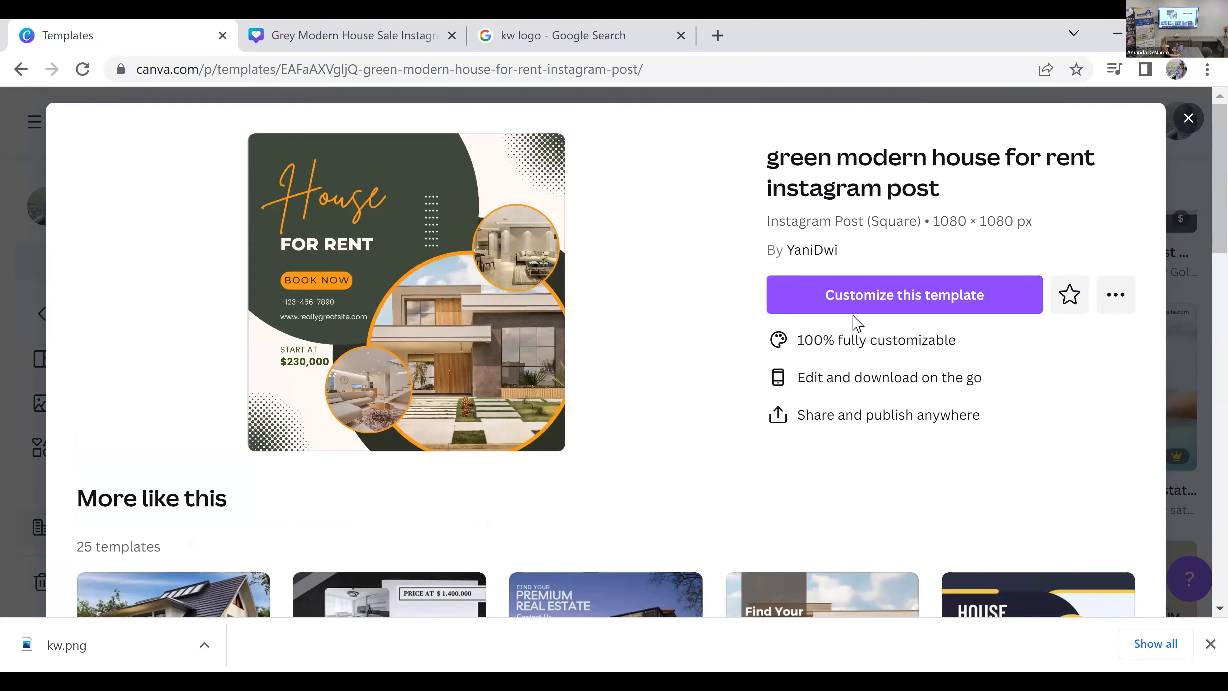
click(697, 412)
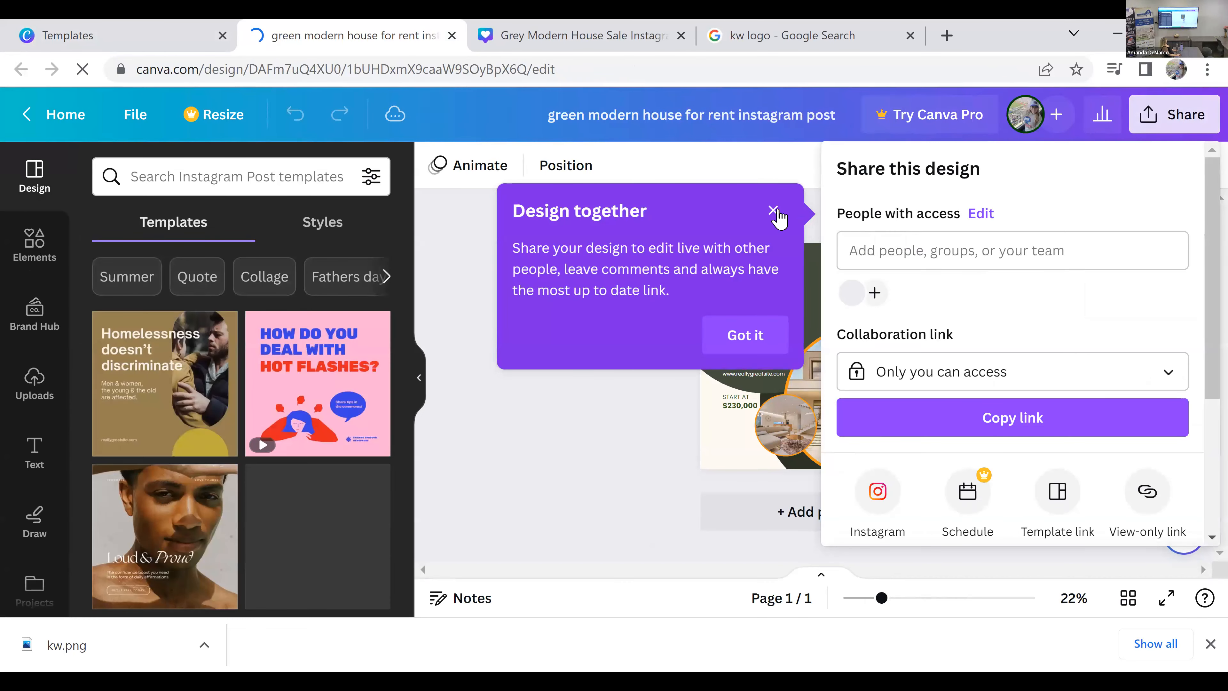
click(774, 210)
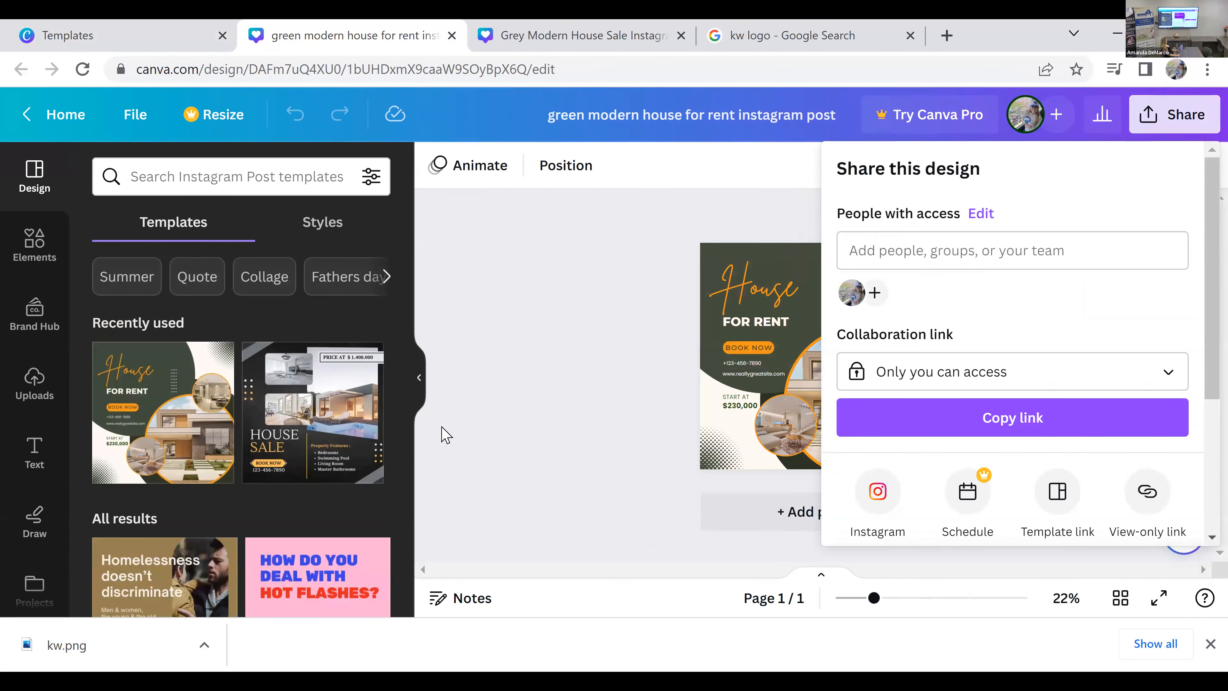
click(445, 435)
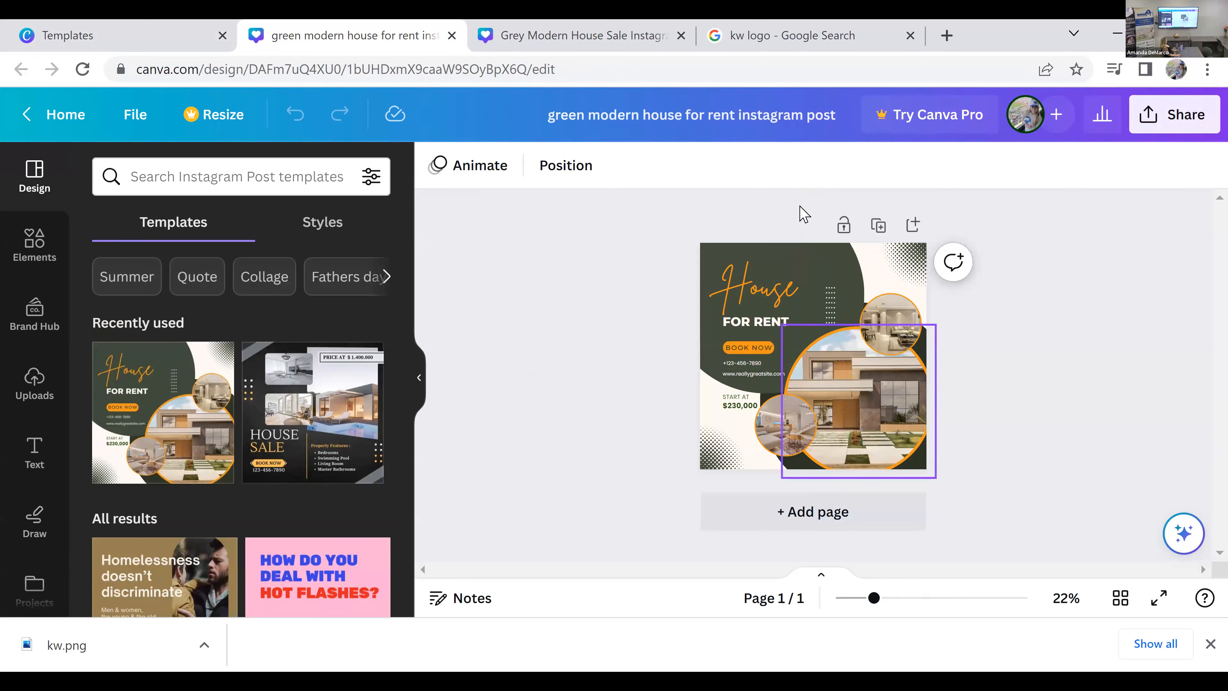
Step: Rename the design with the property's street address followed by "IG Post 6.26.23"
click(828, 118)
drag(677, 110, 540, 117)
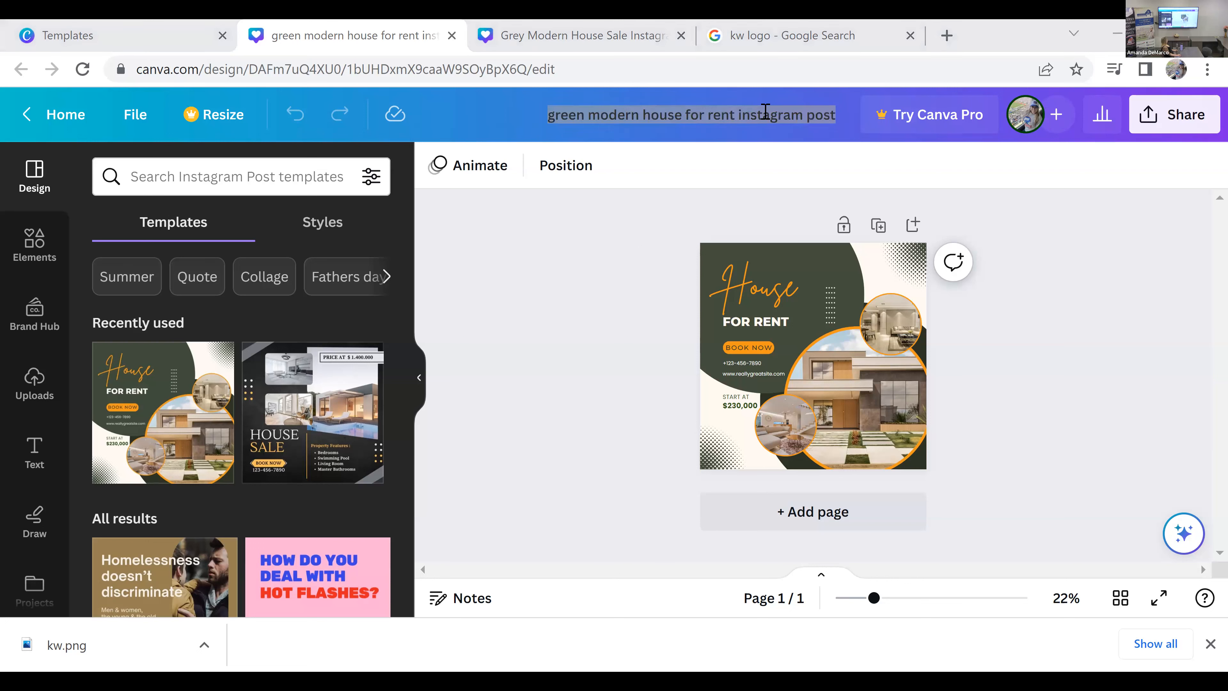
text(123)
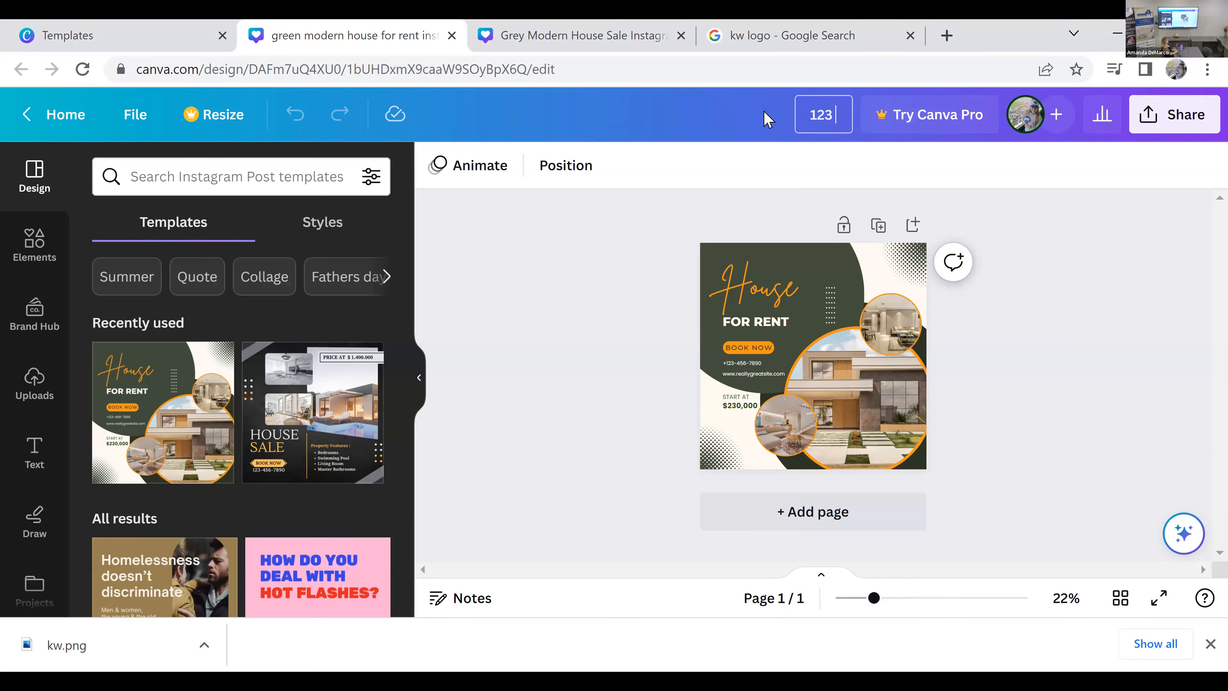
text( Main Street)
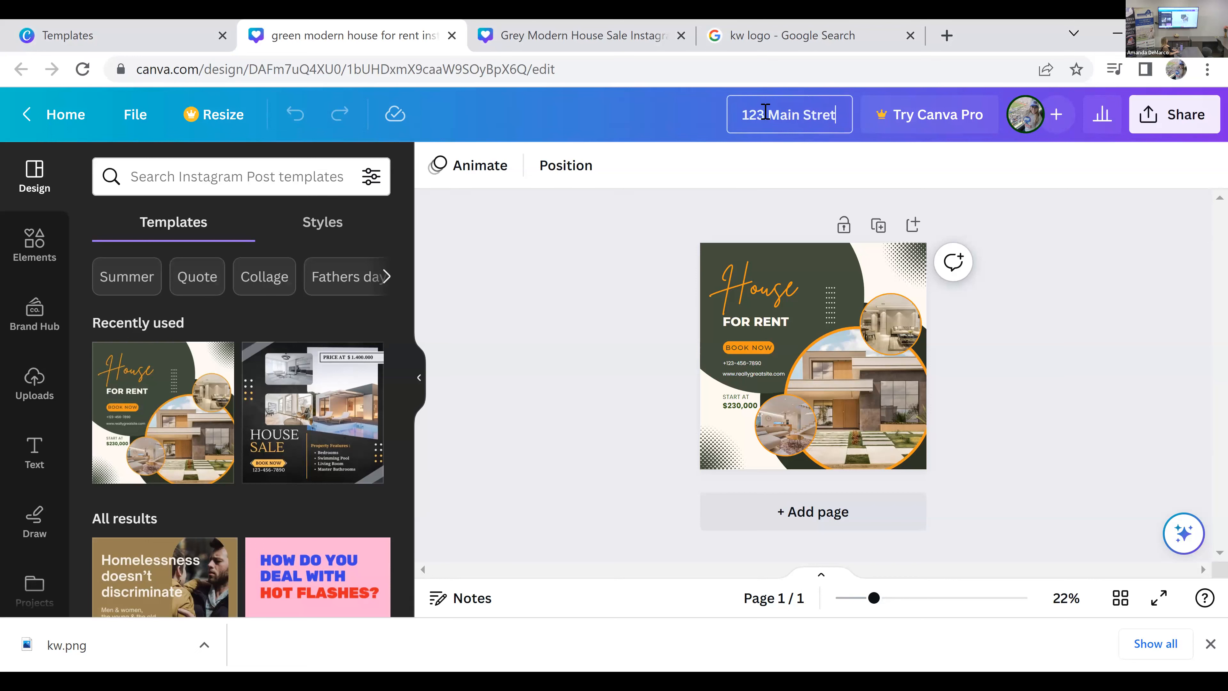
text( IG Post)
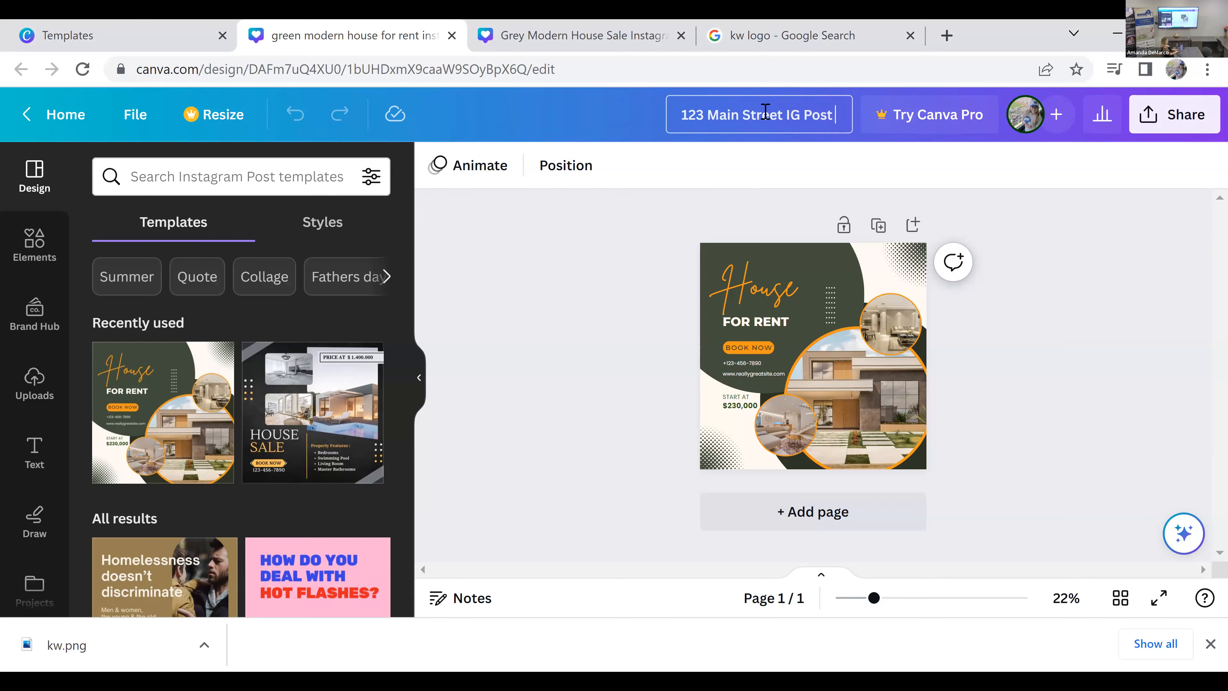
text( 6.26.23)
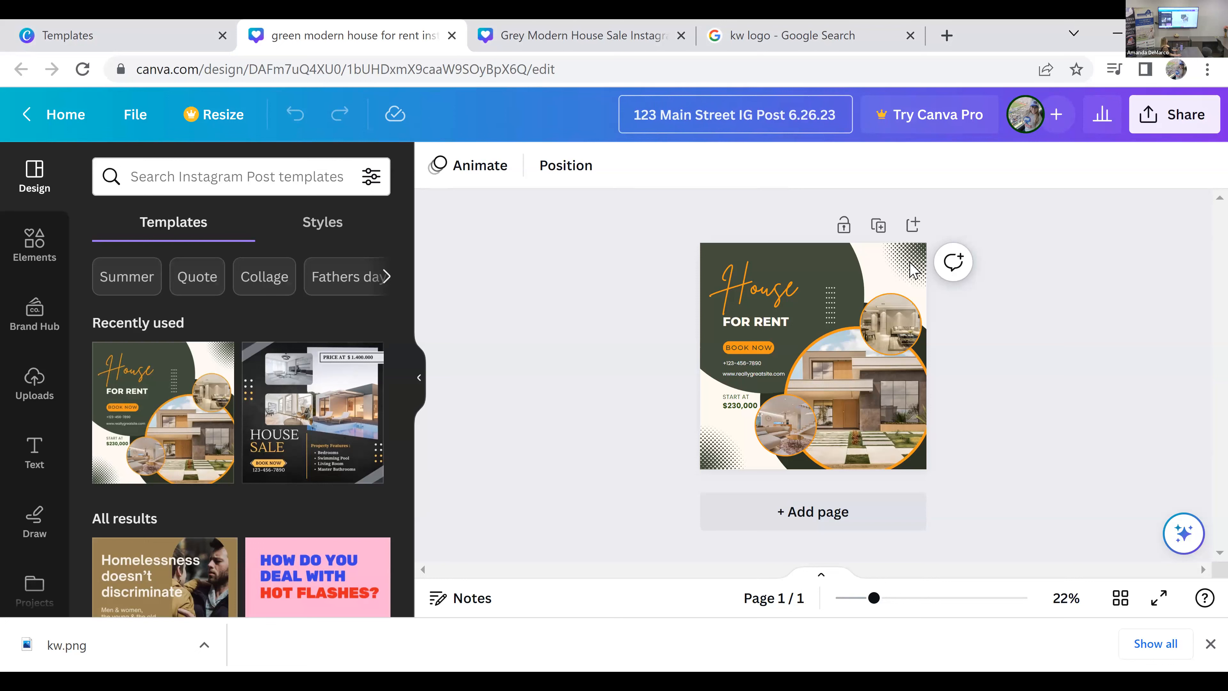
click(1027, 366)
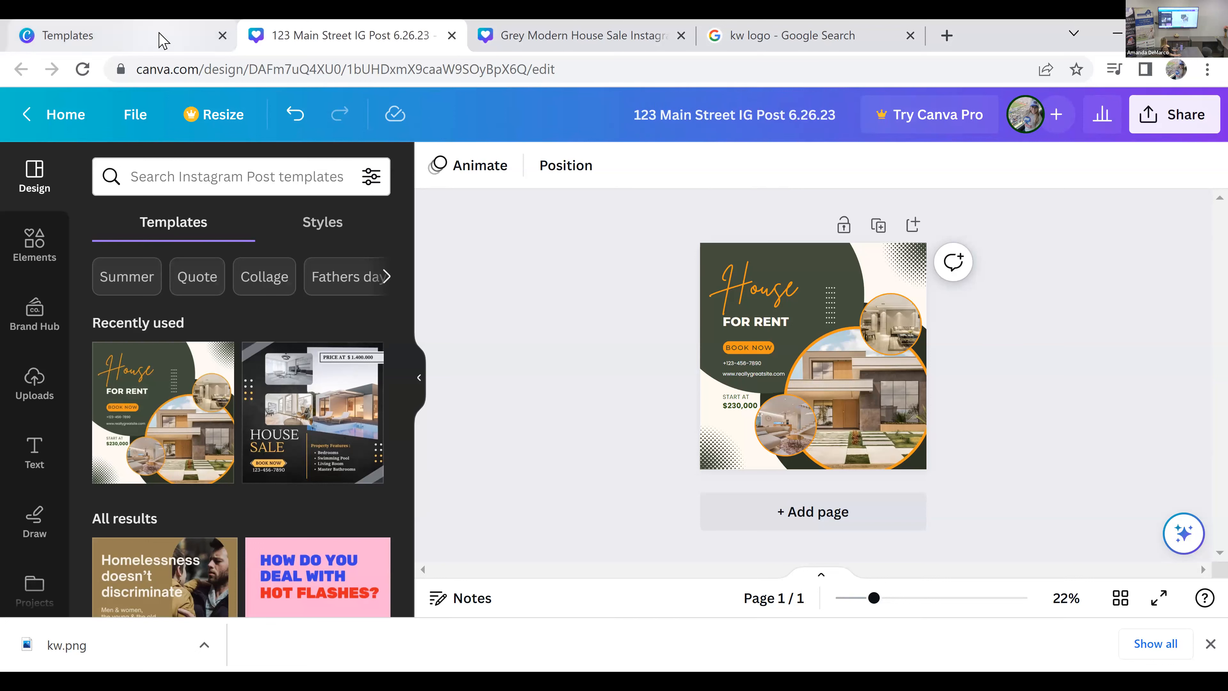
Step: Leave the template preview on the other browser tab and go to the home page to review the recent designs
click(121, 36)
click(1187, 118)
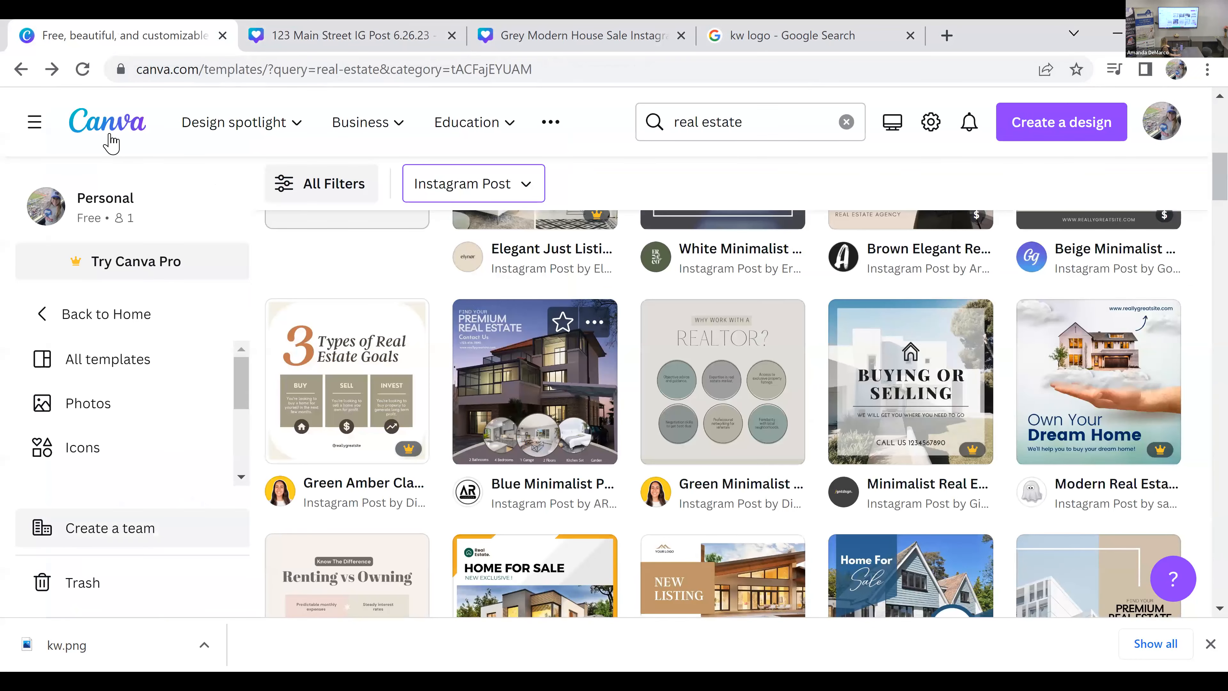
click(110, 140)
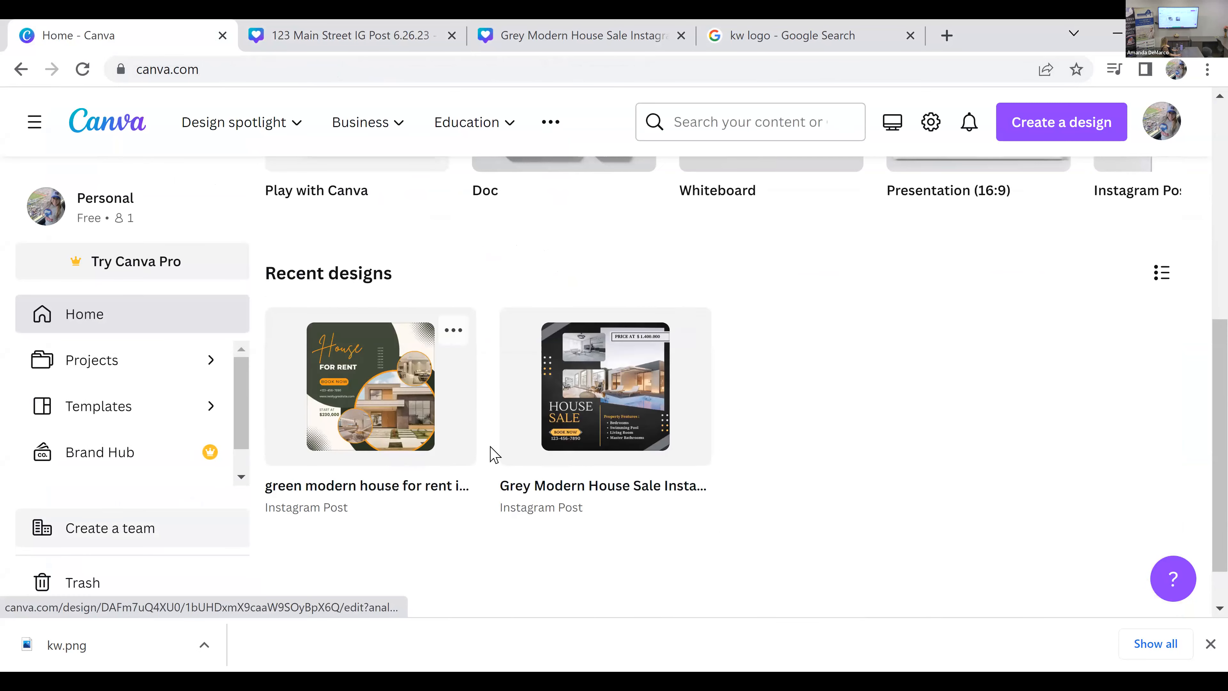
scroll(563, 453, up, 9)
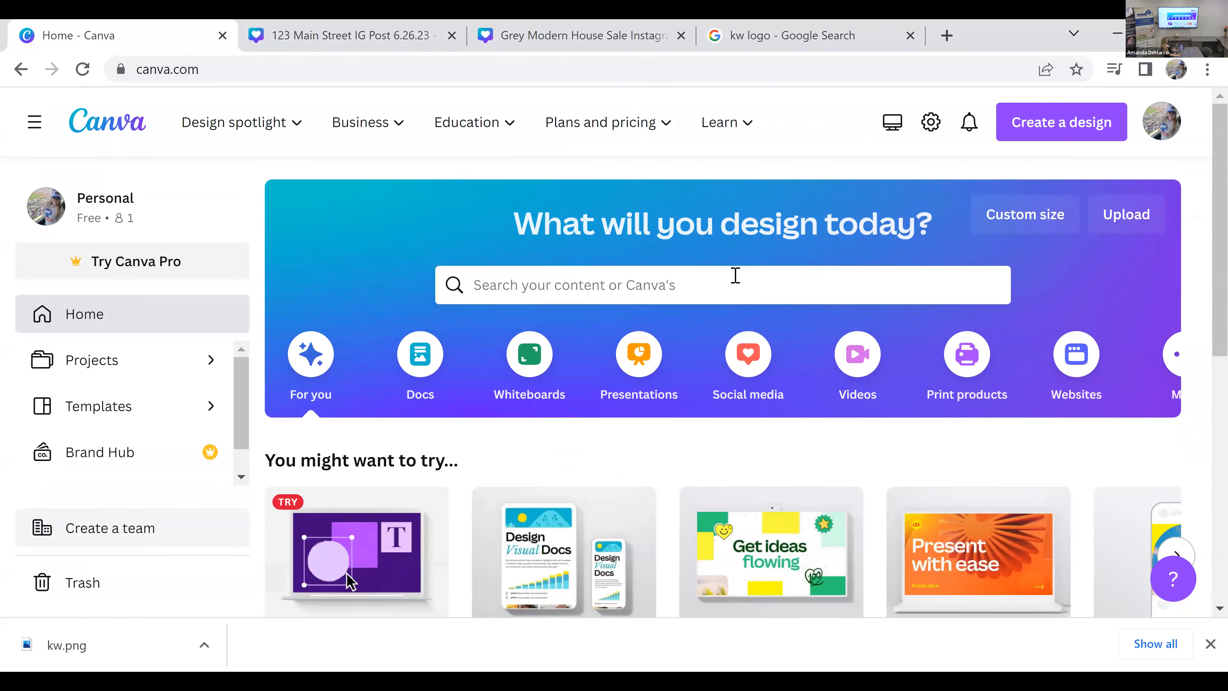
Step: Enter the property's street address as a search among the projects on the home page
click(735, 276)
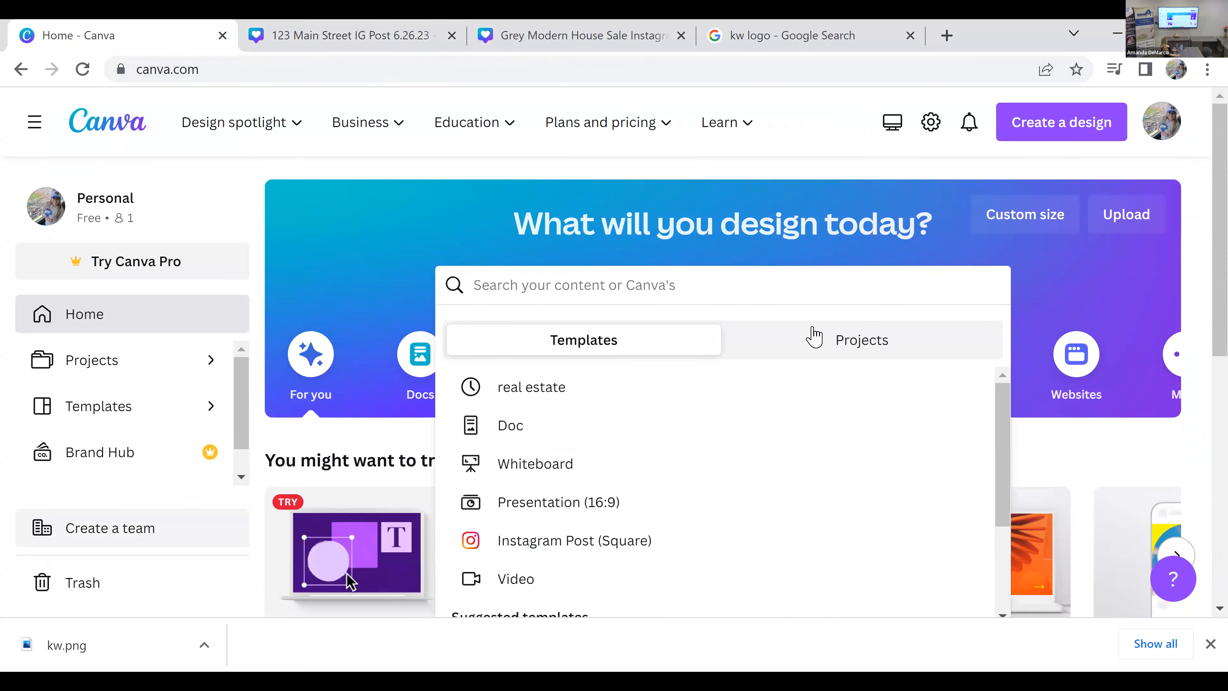
click(829, 344)
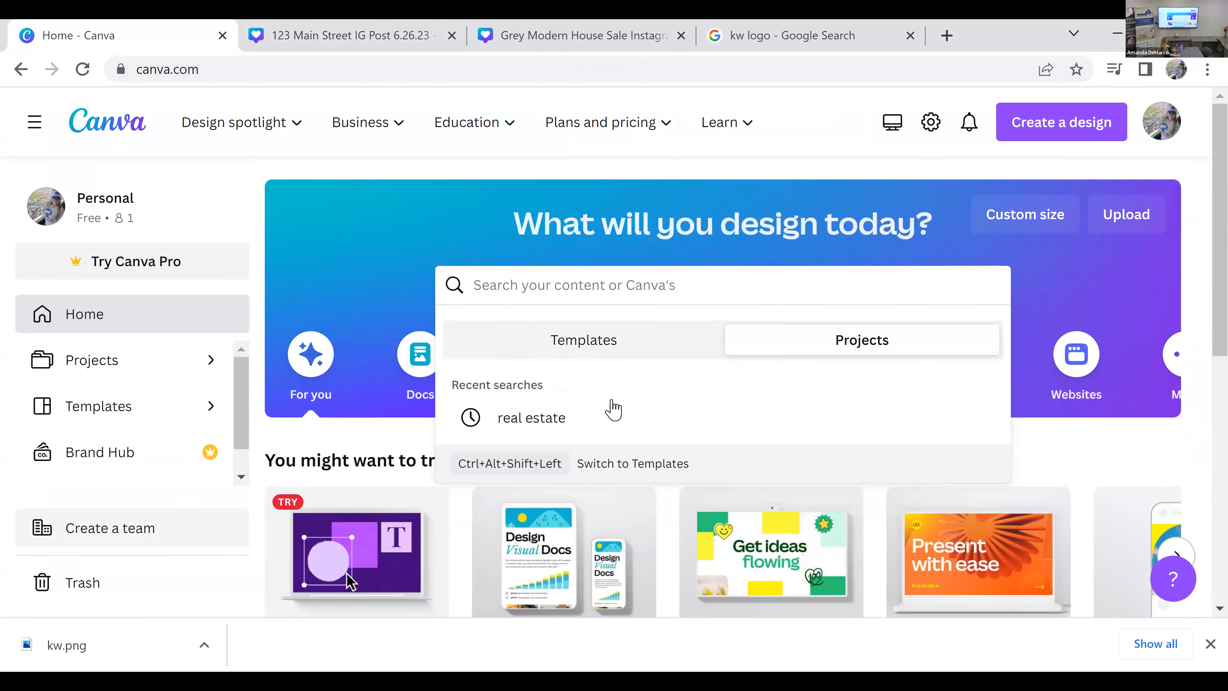
text(123 )
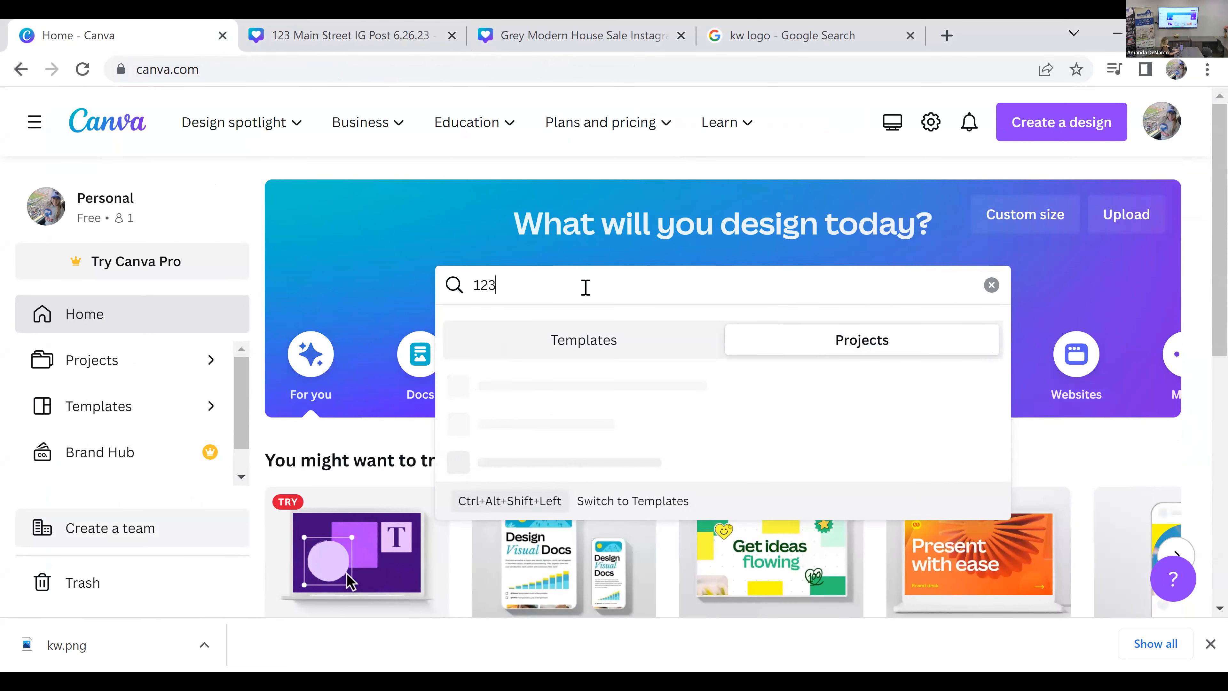
text(main street)
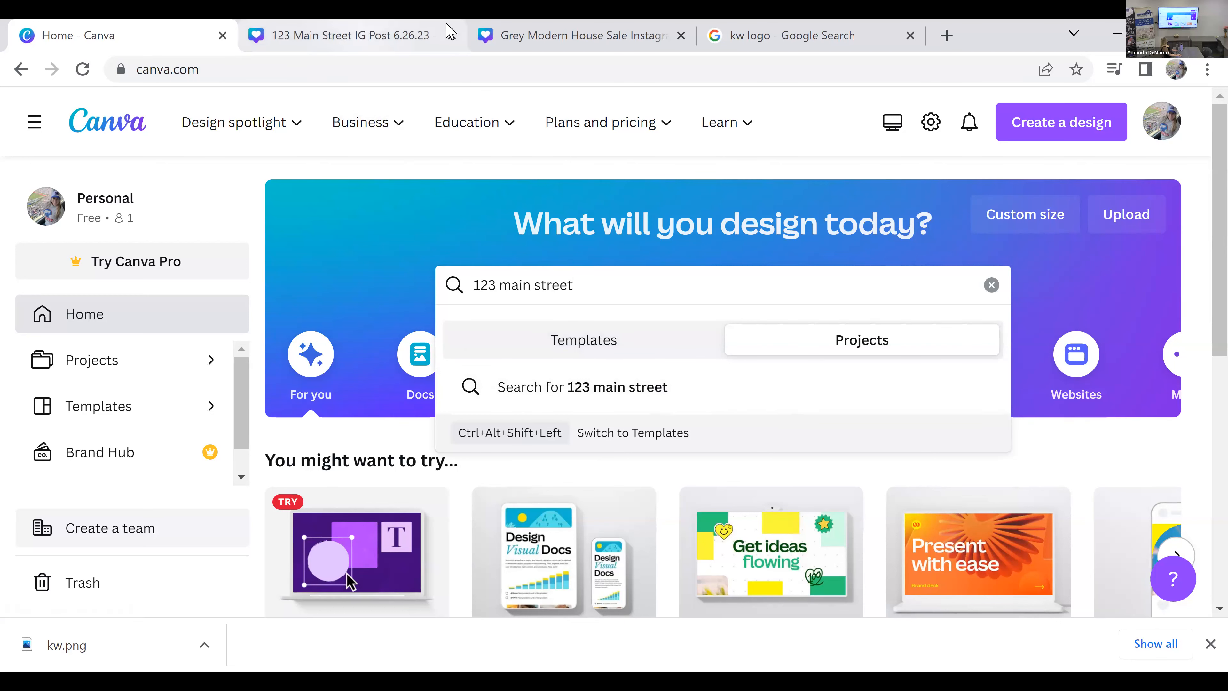
Step: Return to the house for rent design, upload kw.png to its image uploads and close the browser's downloads bar
click(351, 35)
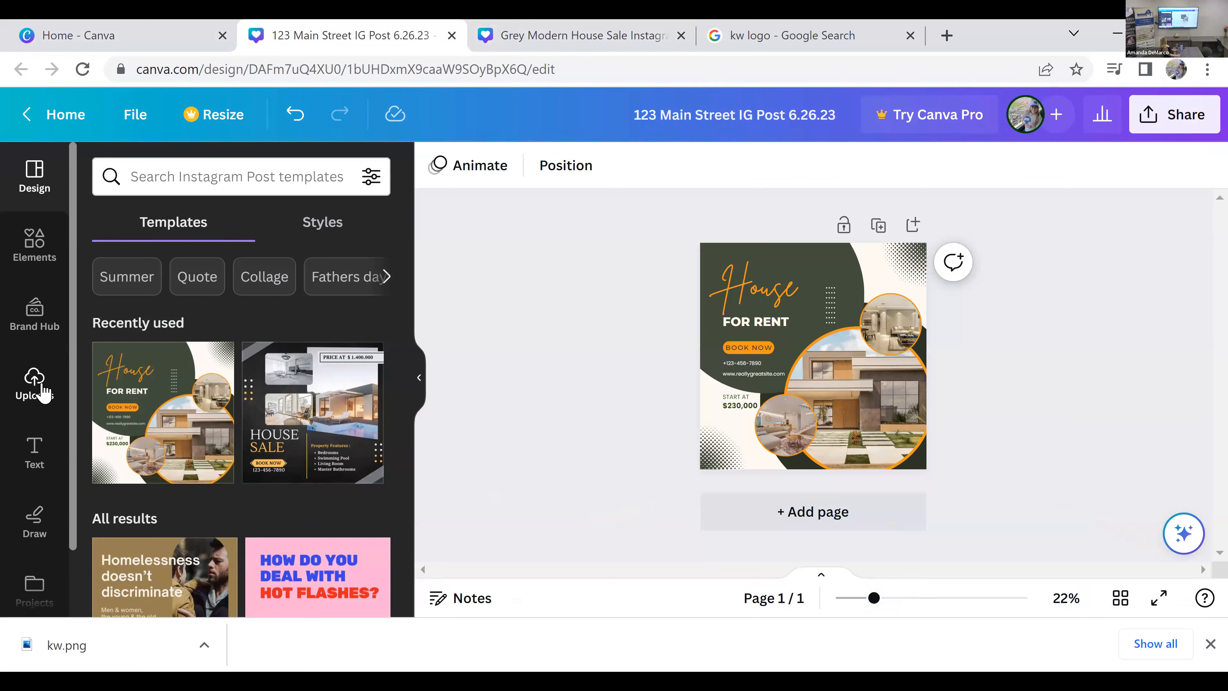
click(43, 400)
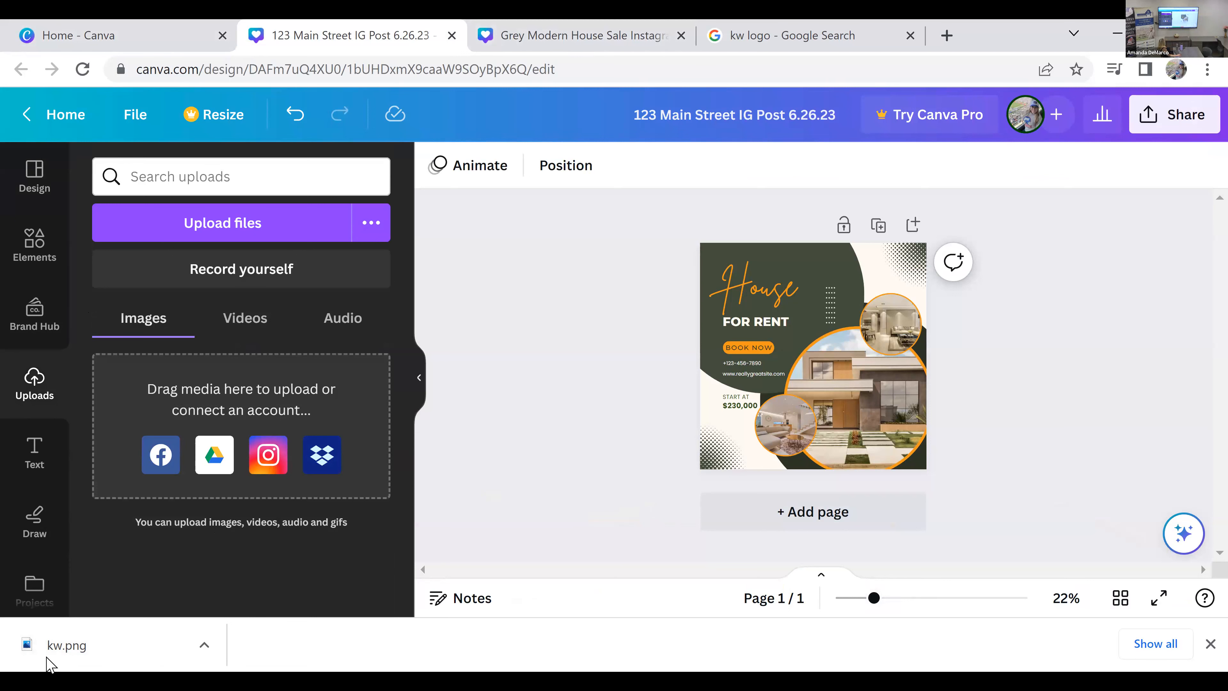
drag(49, 659, 175, 380)
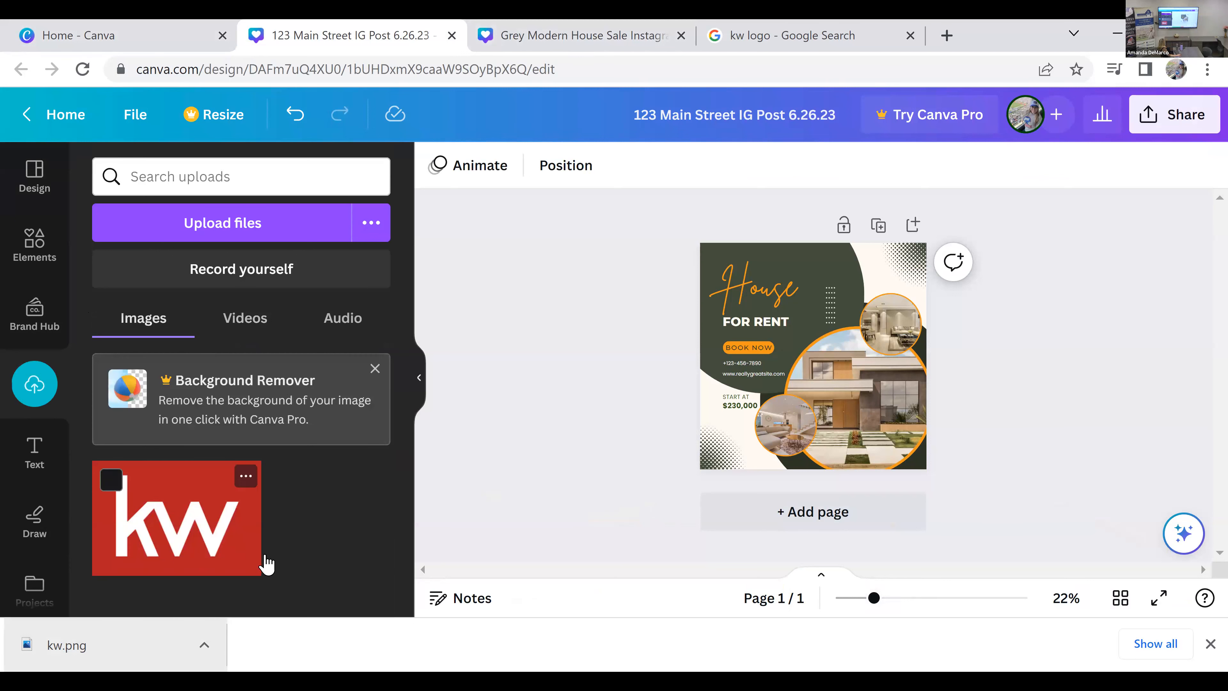
click(1209, 644)
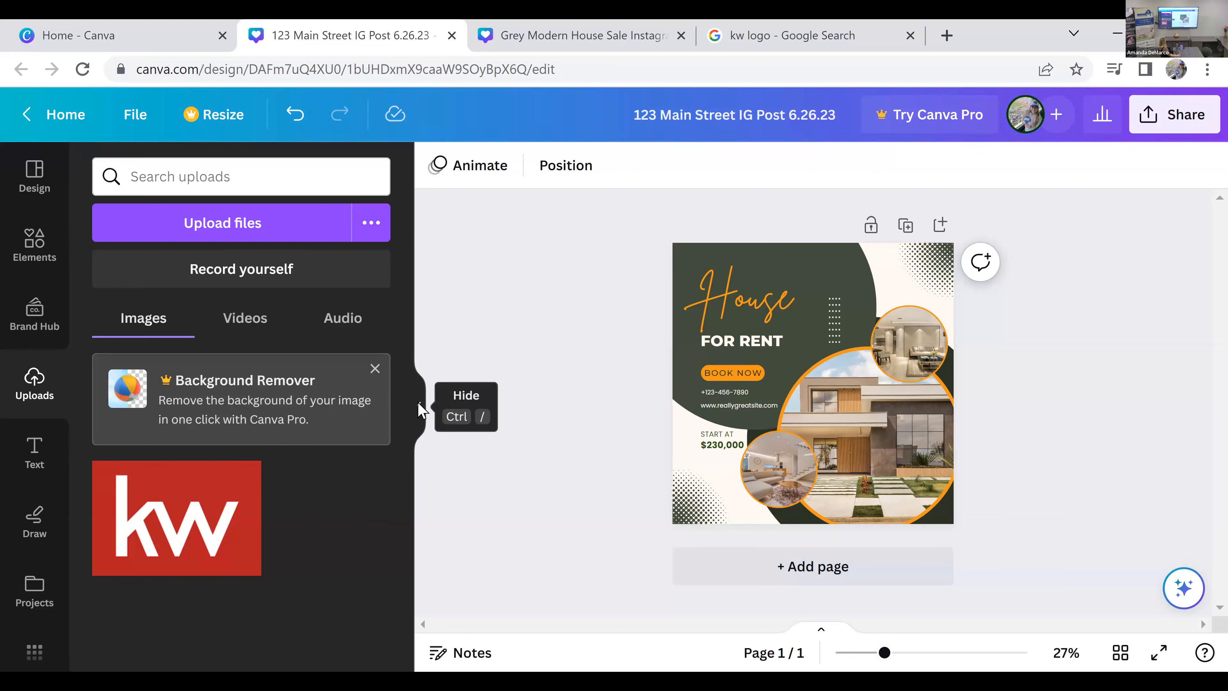
Step: Hide the uploads side panel and set the canvas zoom to 36% to inspect the whole post
click(420, 411)
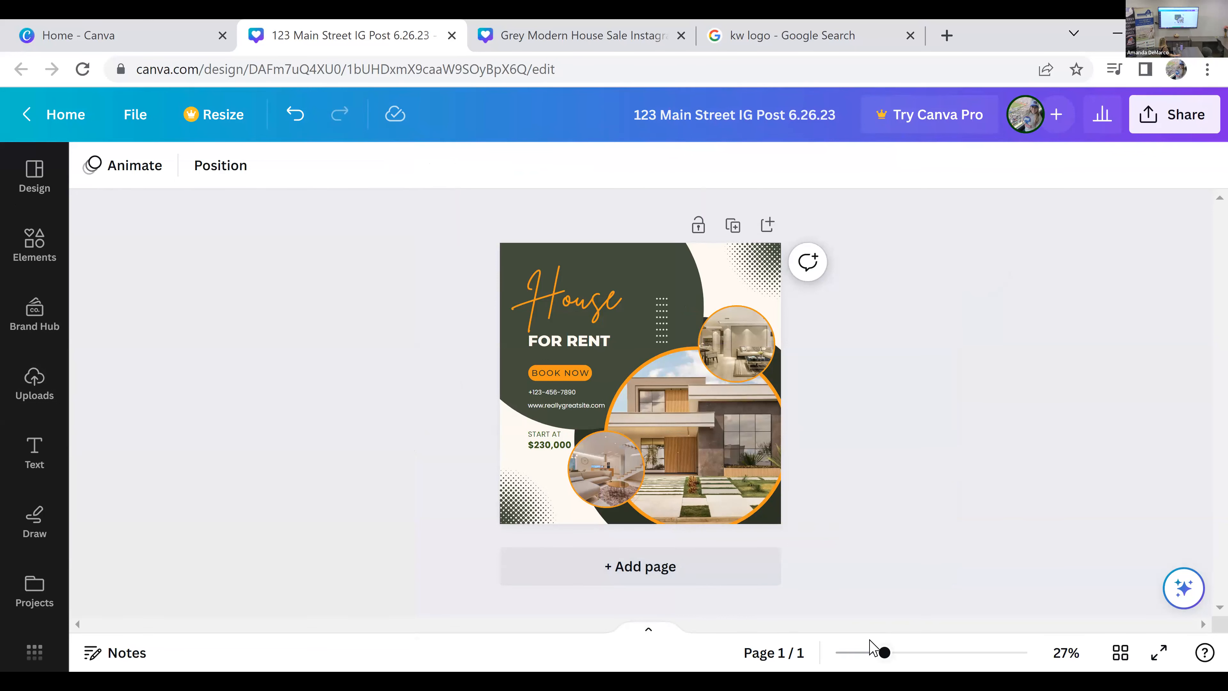
drag(884, 653, 910, 653)
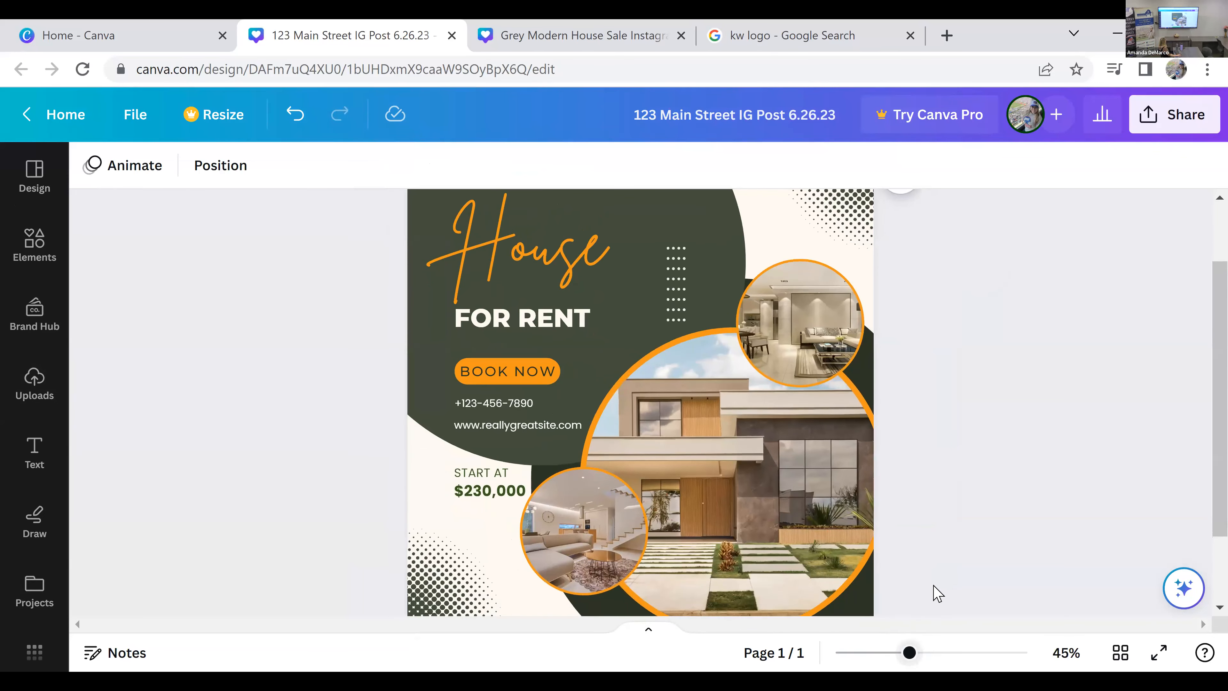
scroll(934, 588, up, 2)
scroll(936, 590, down, 2)
scroll(934, 590, up, 2)
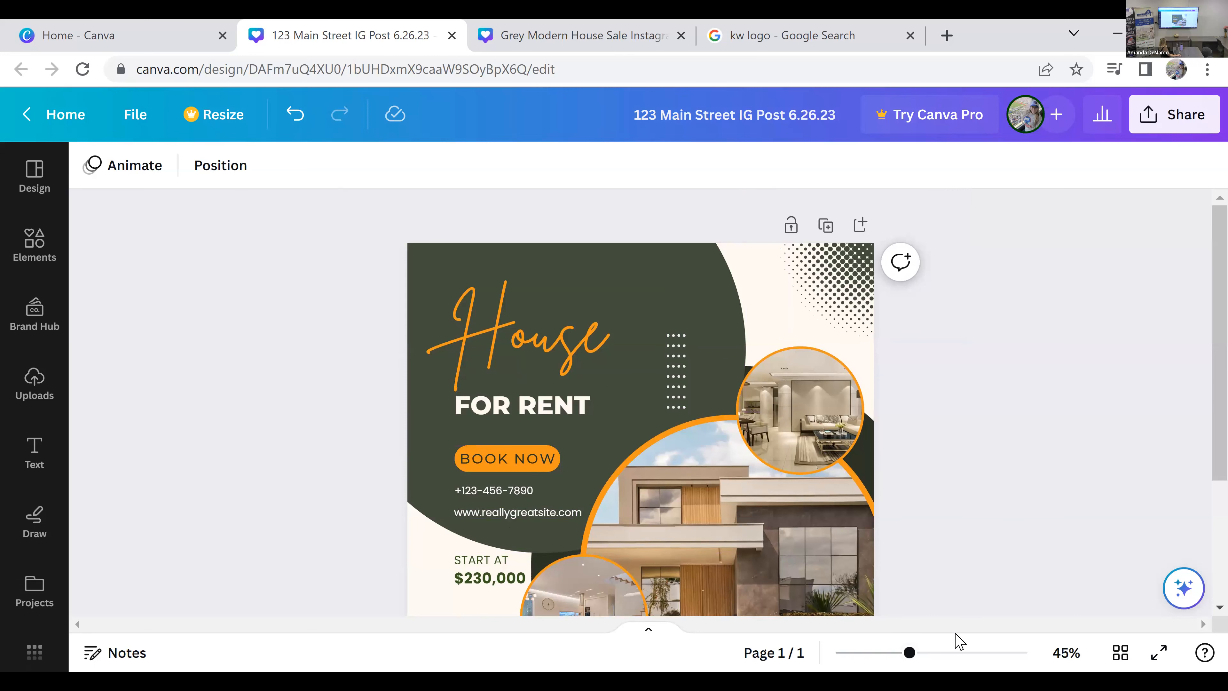
scroll(960, 642, down, 5)
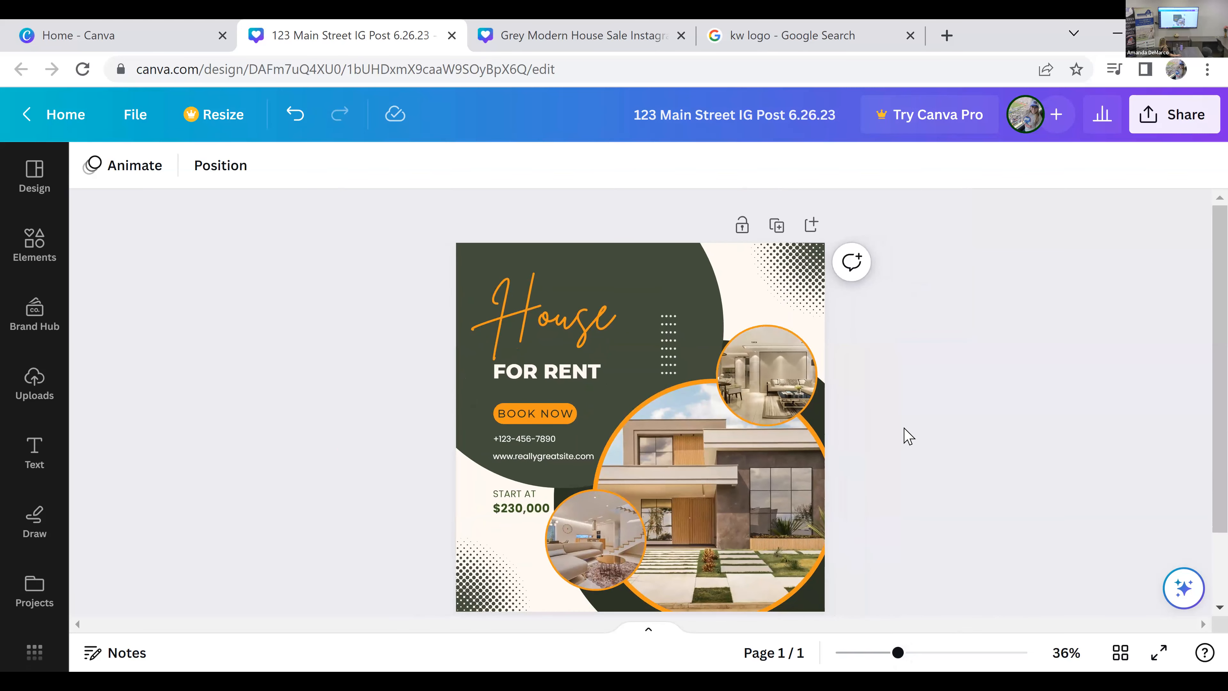
scroll(905, 434, down, 2)
scroll(908, 436, up, 2)
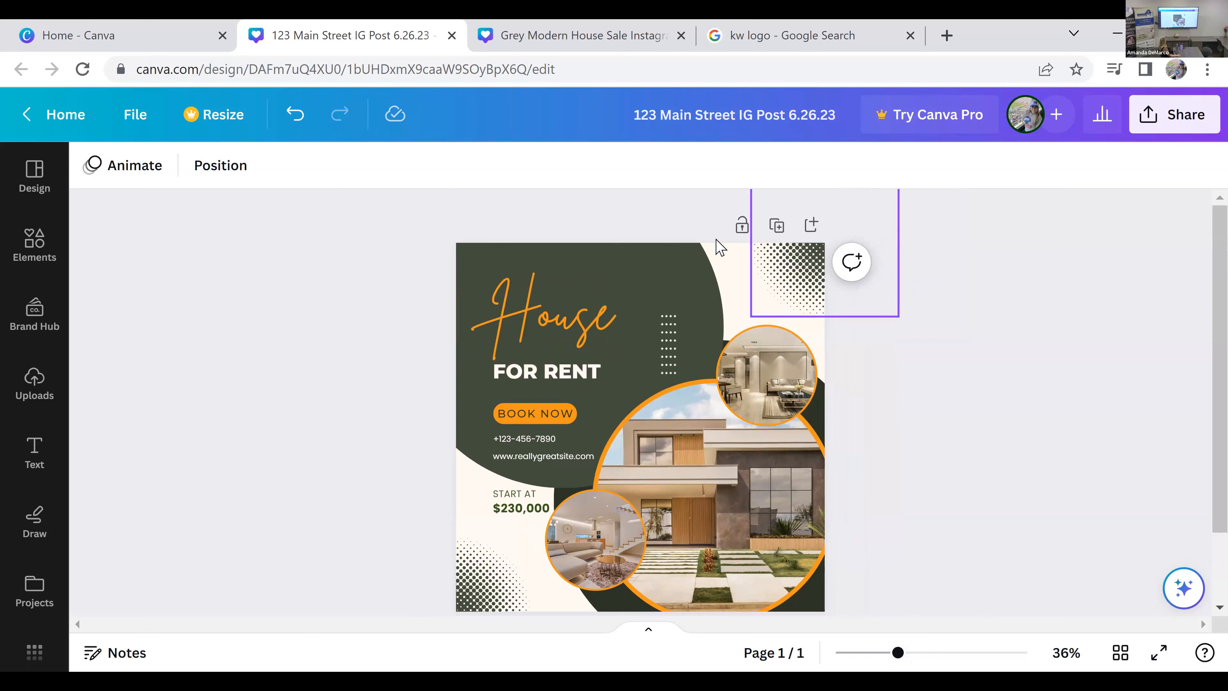
Step: Open the fill colors of the dark green circle behind the heading and look through the palette down to the preset gradients
click(695, 257)
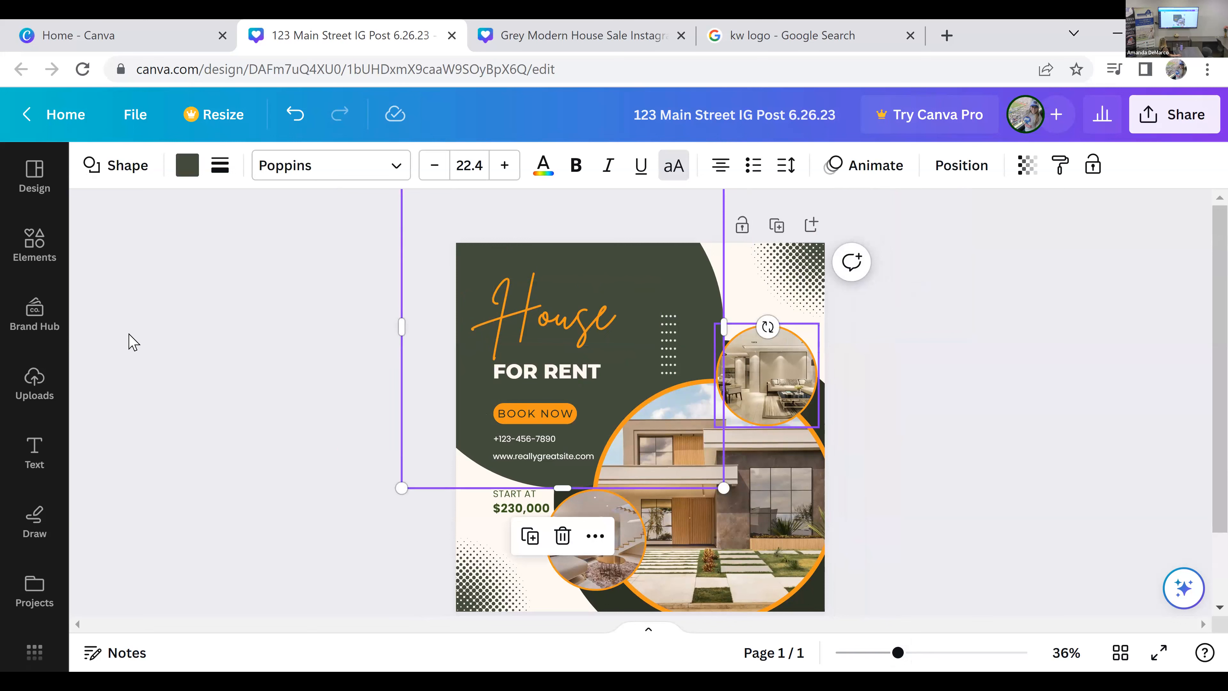
click(188, 167)
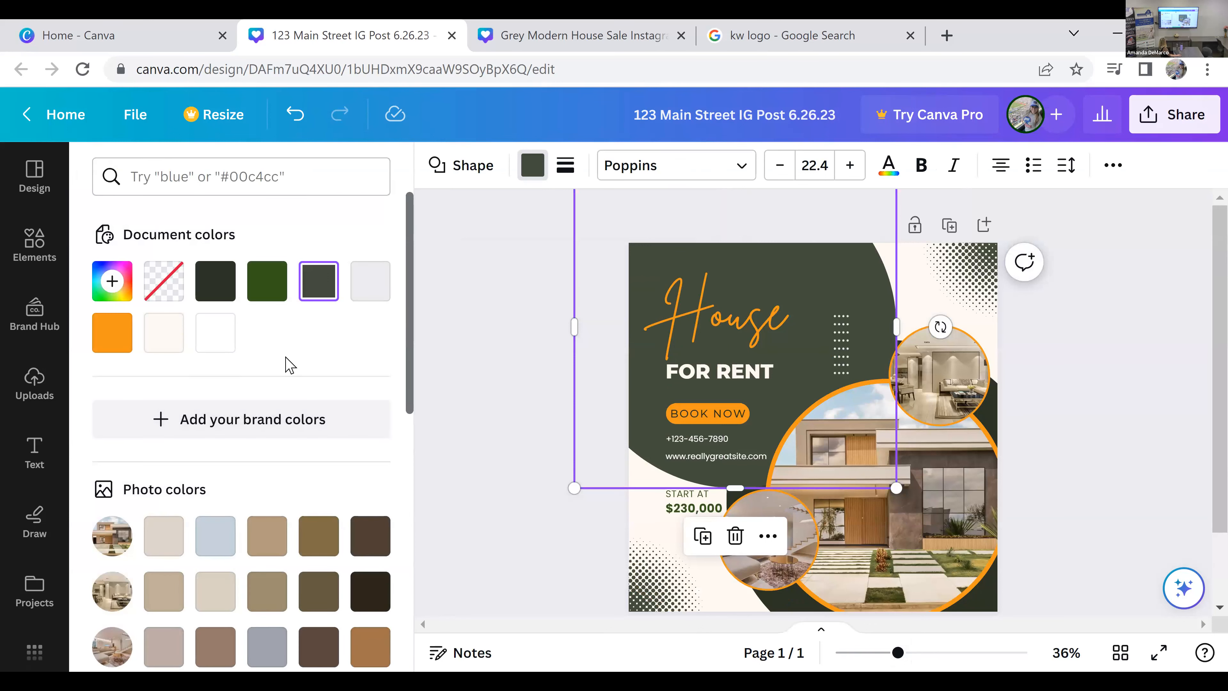
scroll(285, 362, down, 4)
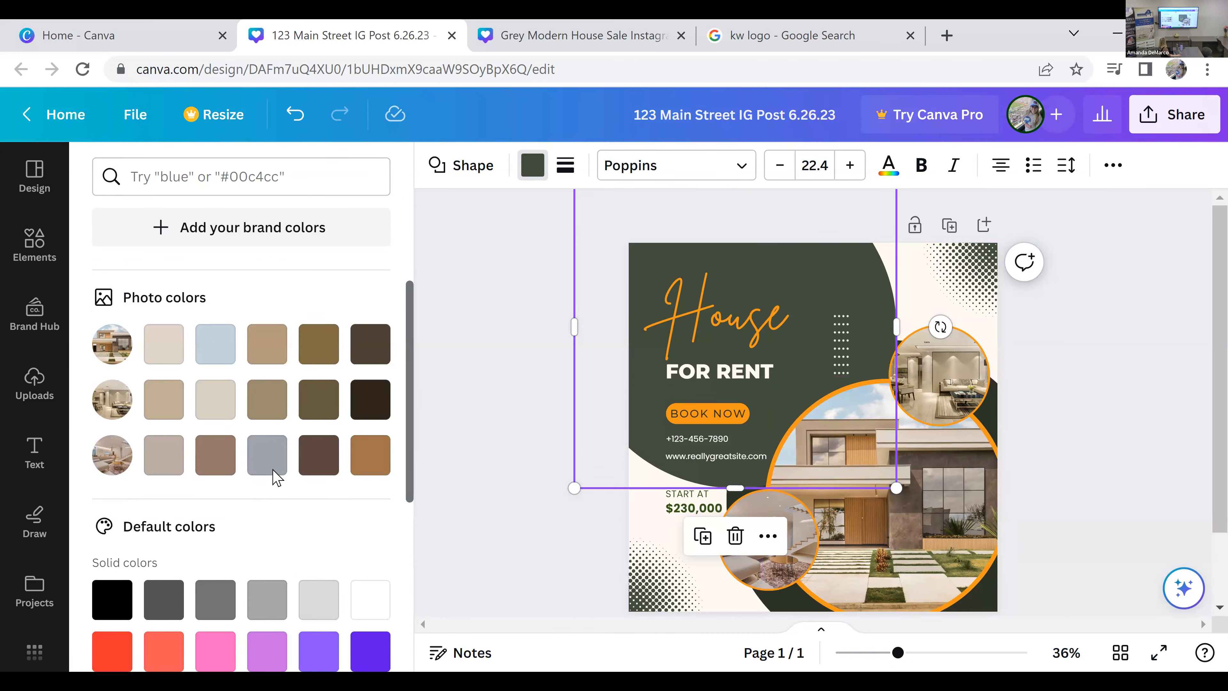
scroll(275, 477, down, 6)
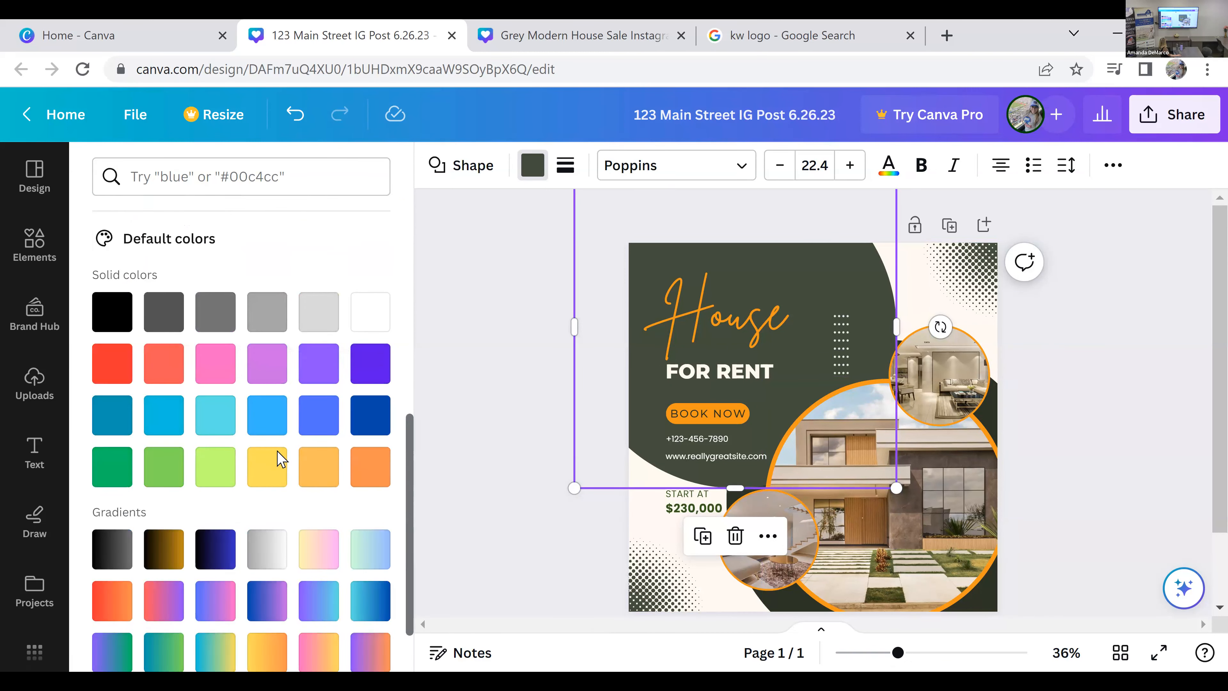
scroll(281, 460, down, 2)
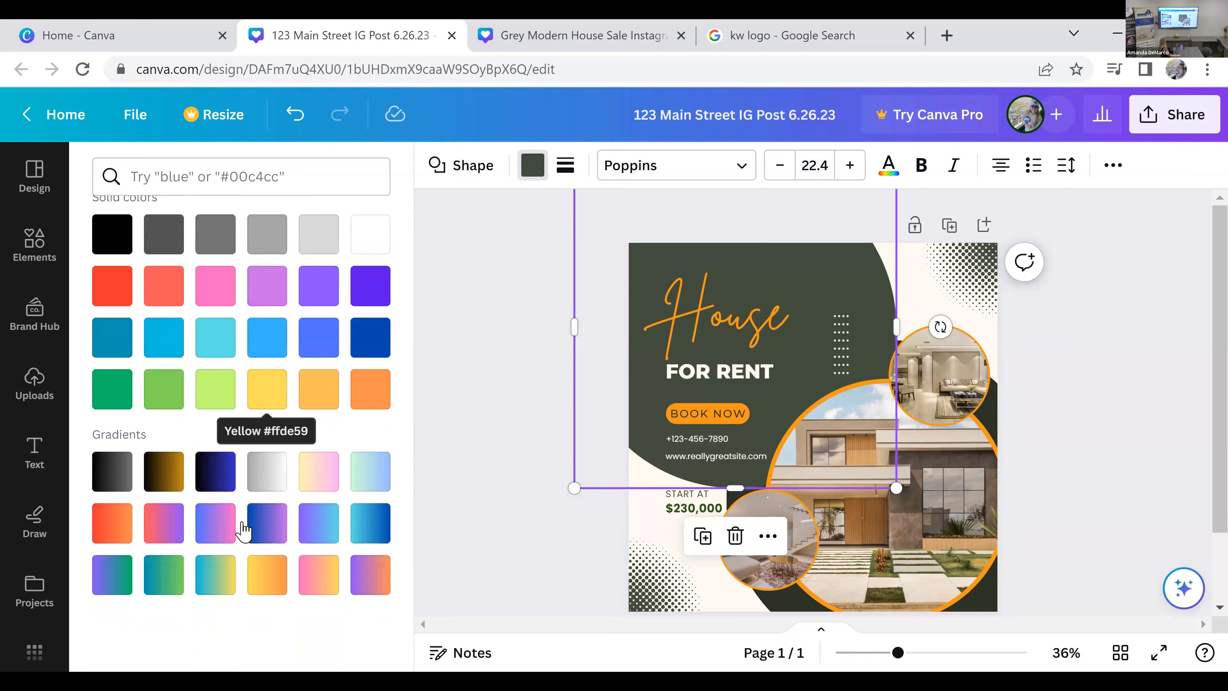
Step: Try the purple-to-light-blue, red-to-orange and purple-to-green gradients as the fill of the circle behind the heading
click(318, 525)
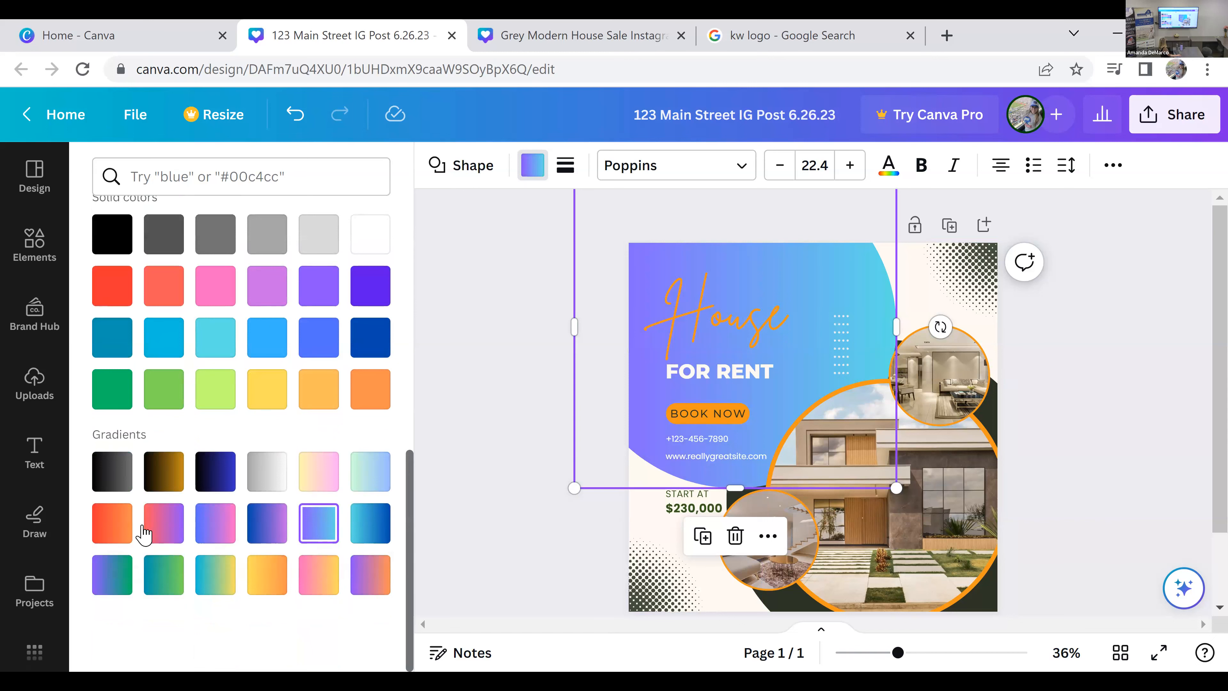
click(123, 532)
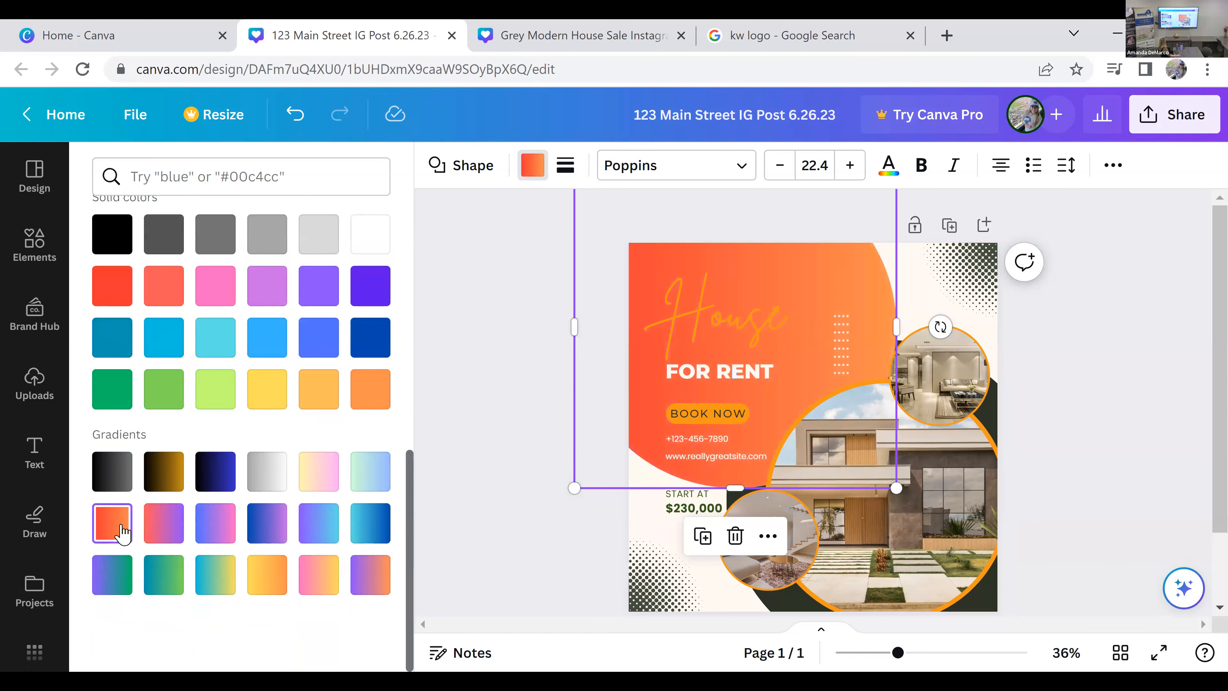
click(106, 576)
scroll(300, 513, up, 10)
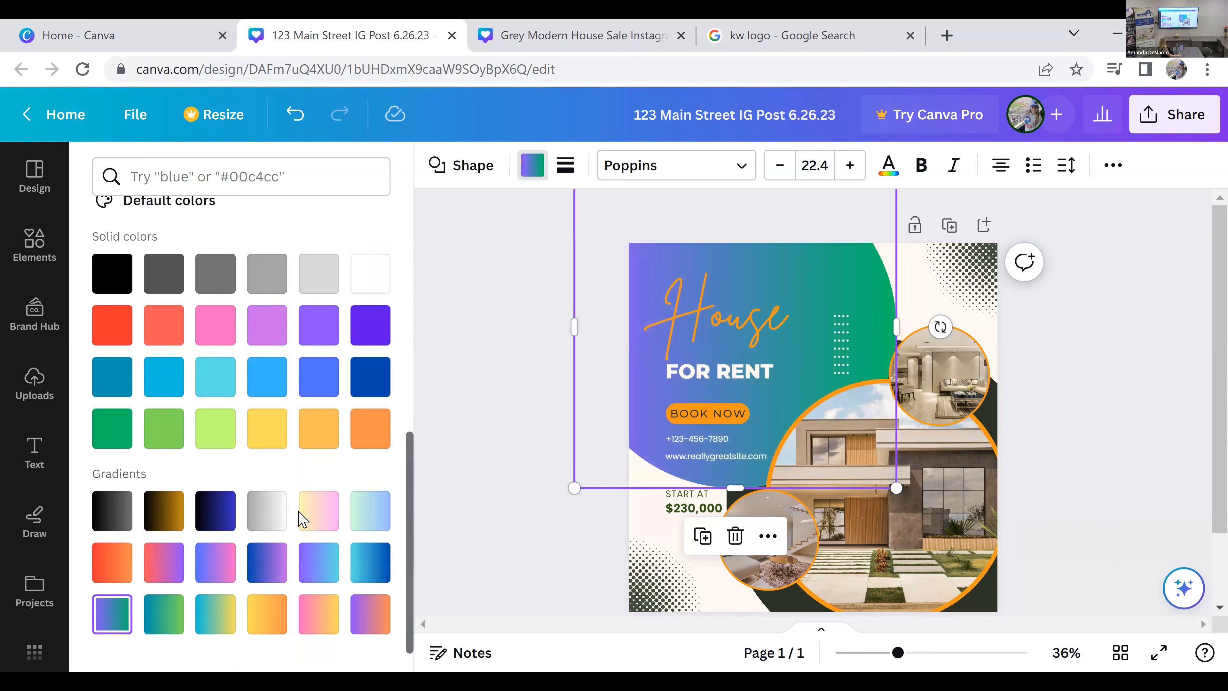
scroll(265, 429, up, 2)
Step: Fill the circle behind the heading with solid custom red #D40B0B and apply the color change to all matching elements
click(112, 281)
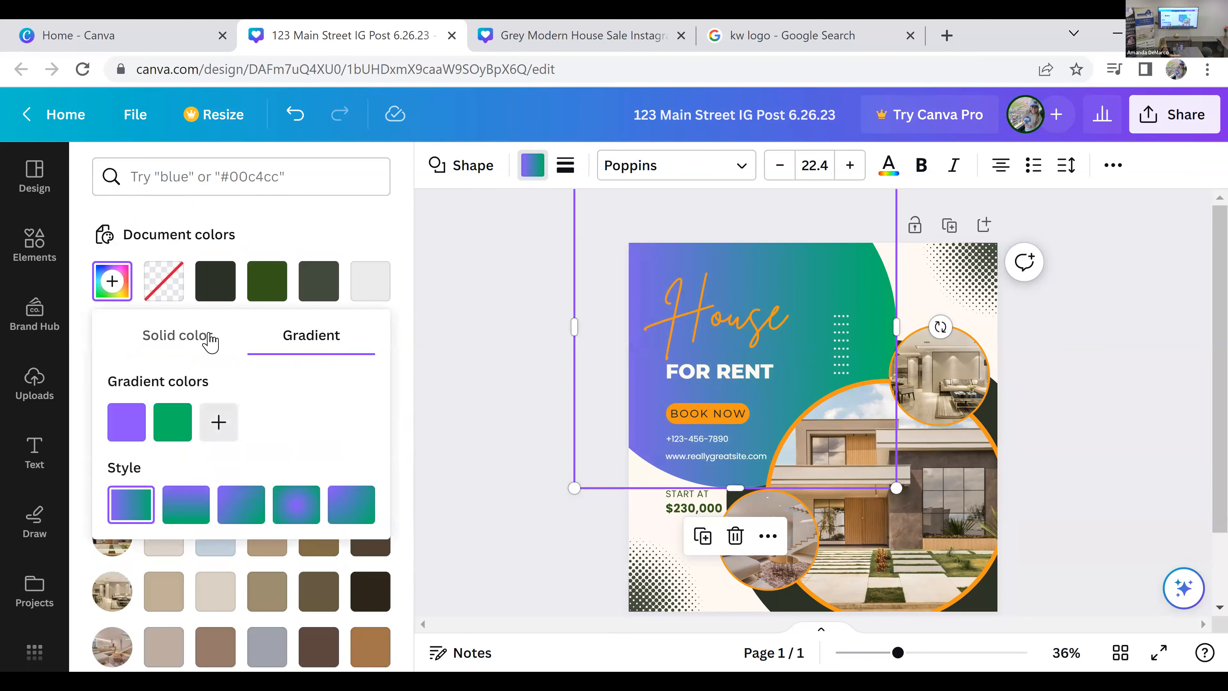
click(175, 343)
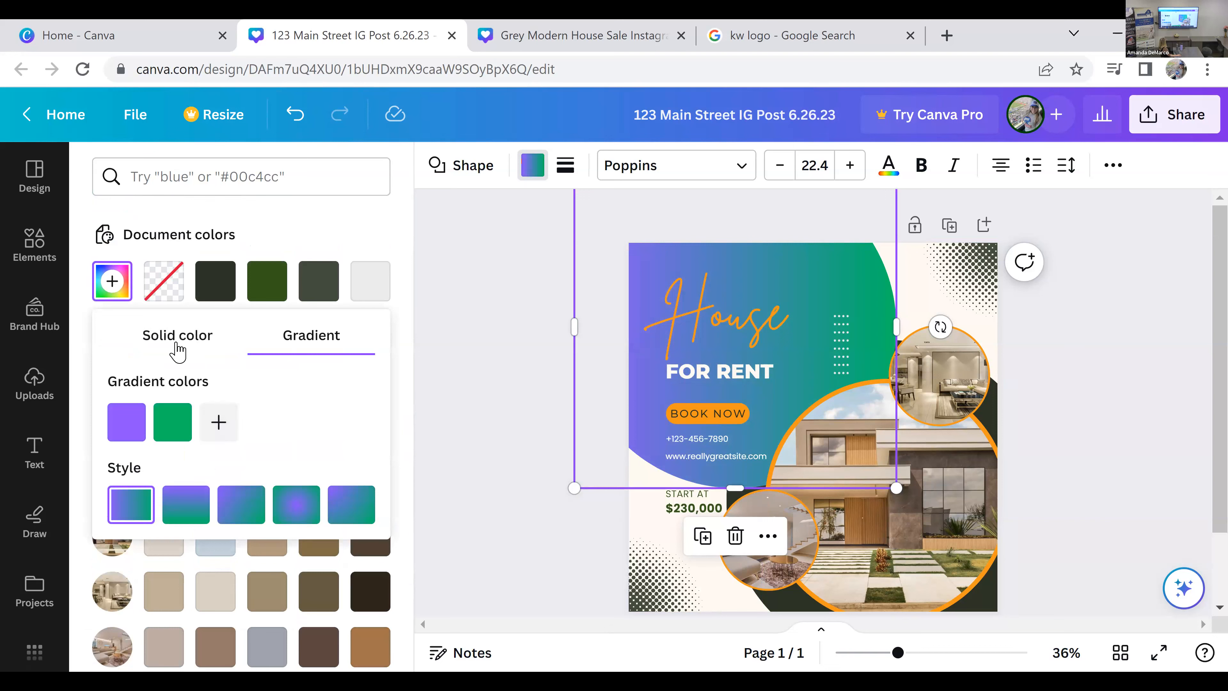
drag(299, 493, 127, 493)
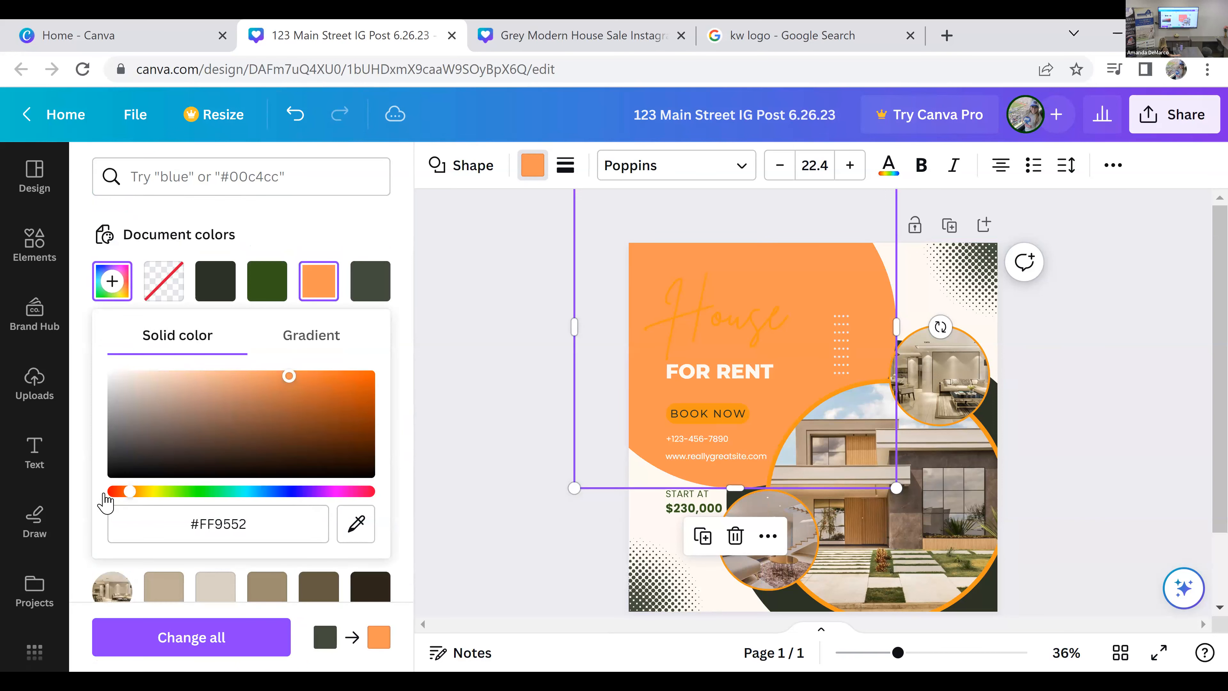
drag(289, 376, 361, 390)
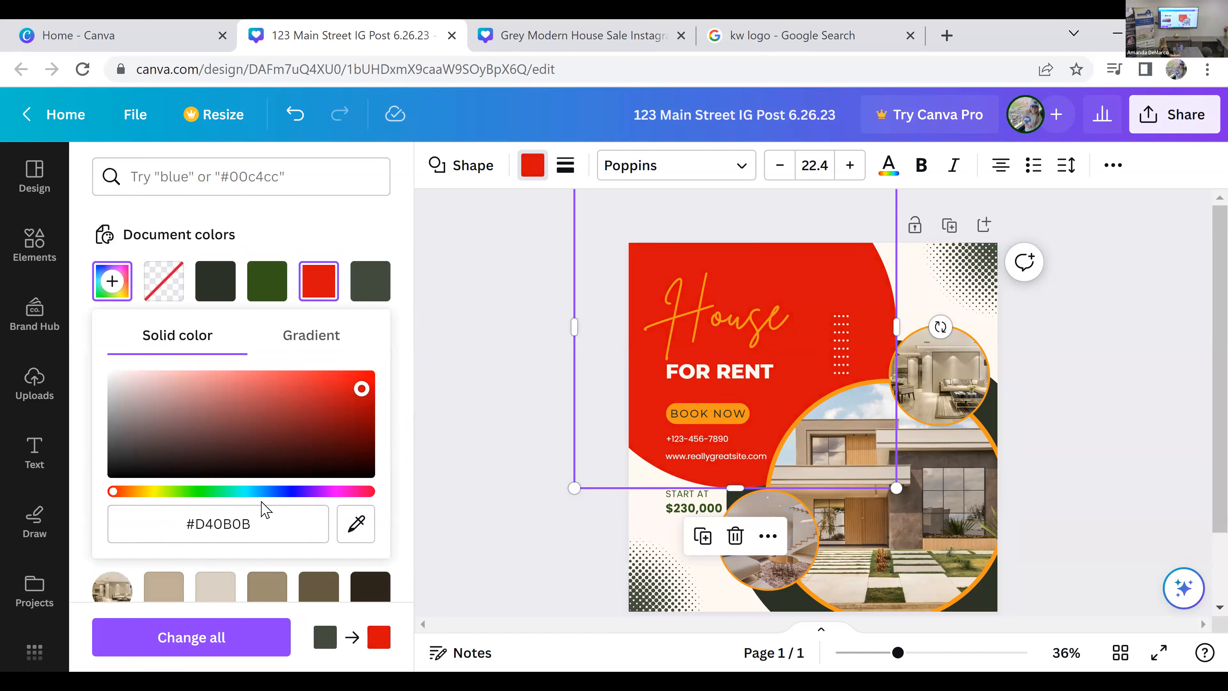
click(403, 337)
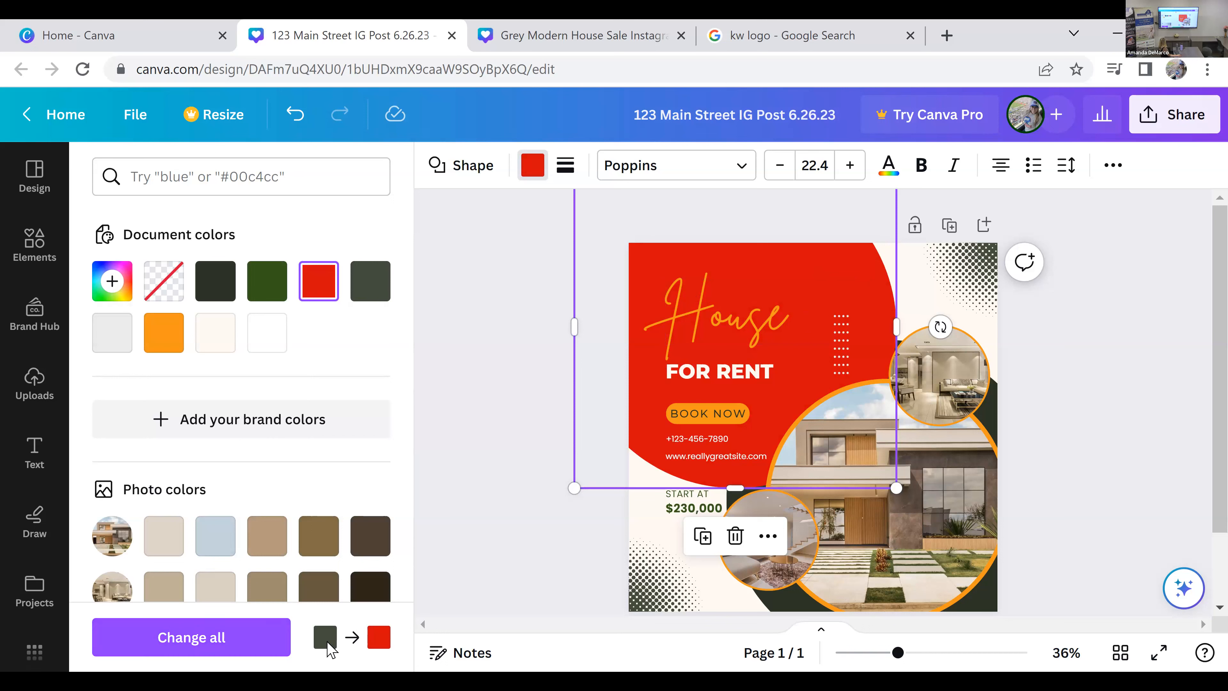
click(226, 653)
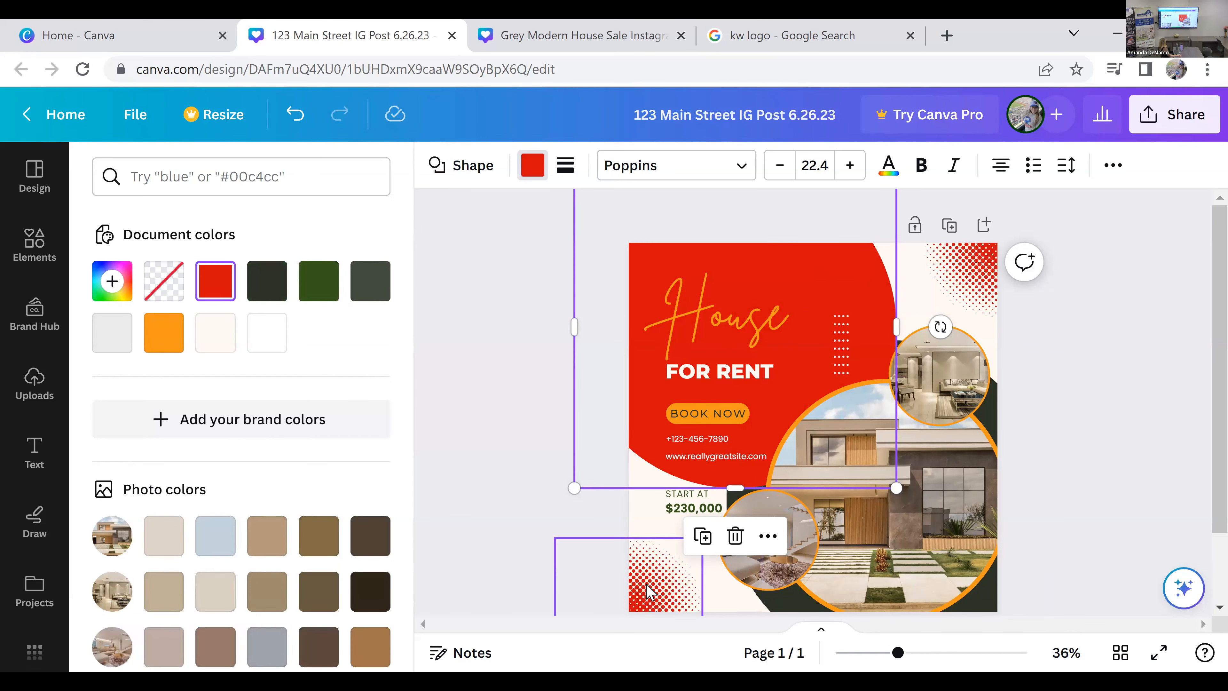
Step: Recolor the remaining dark circle behind the house photos with the document red #d40b0b and check the whole post
click(987, 419)
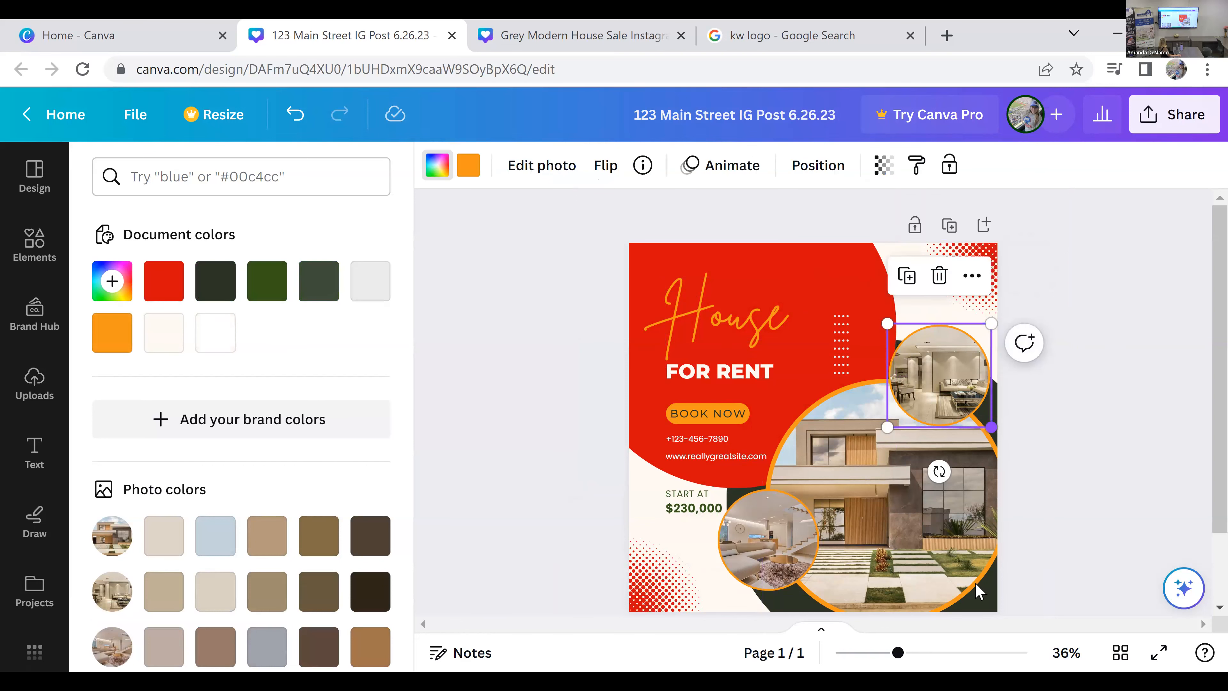
click(981, 605)
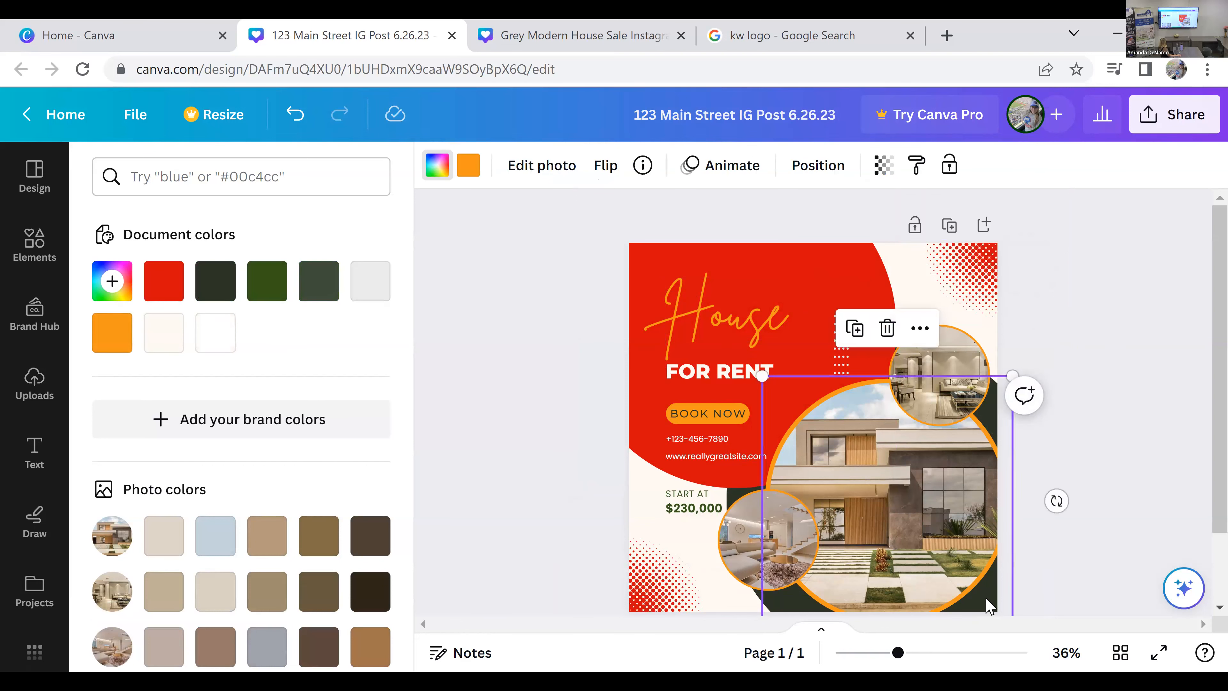
click(757, 602)
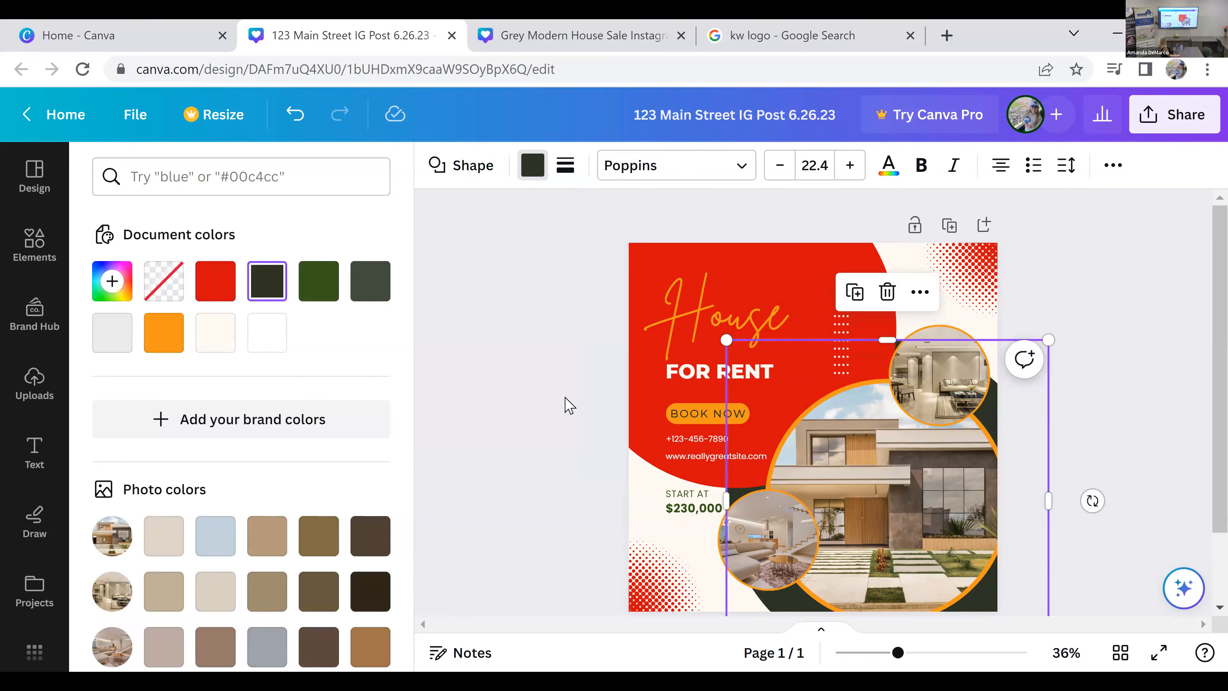
click(207, 290)
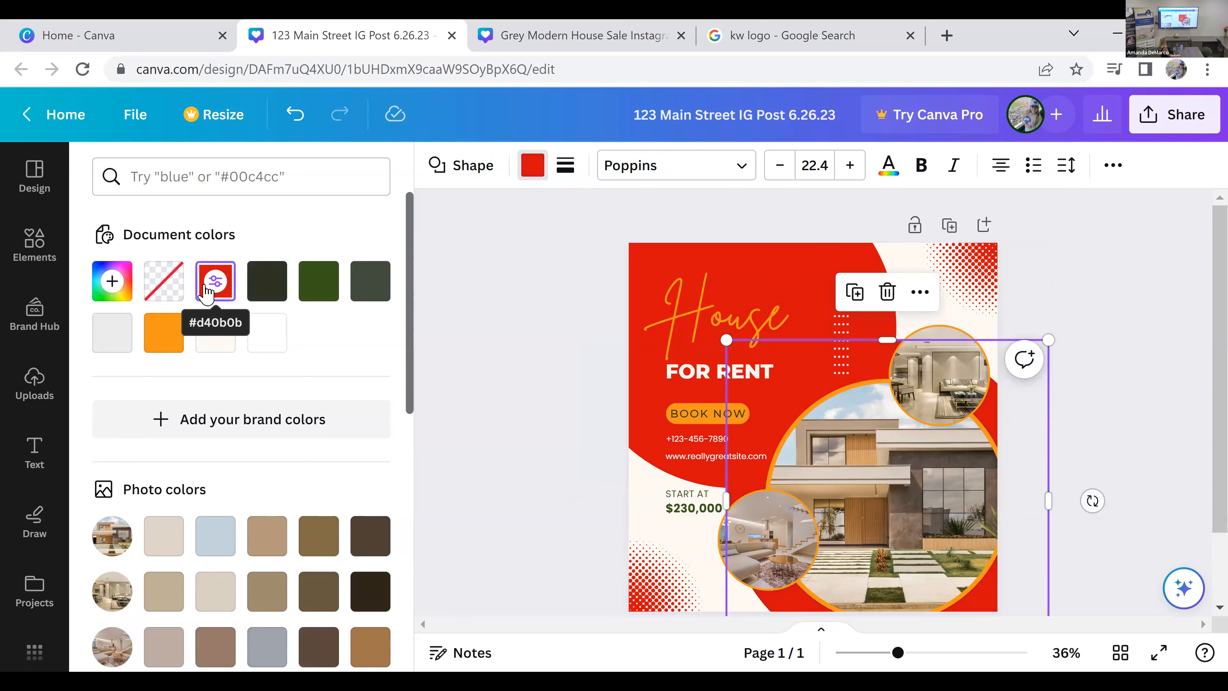
click(1175, 316)
scroll(1041, 395, down, 2)
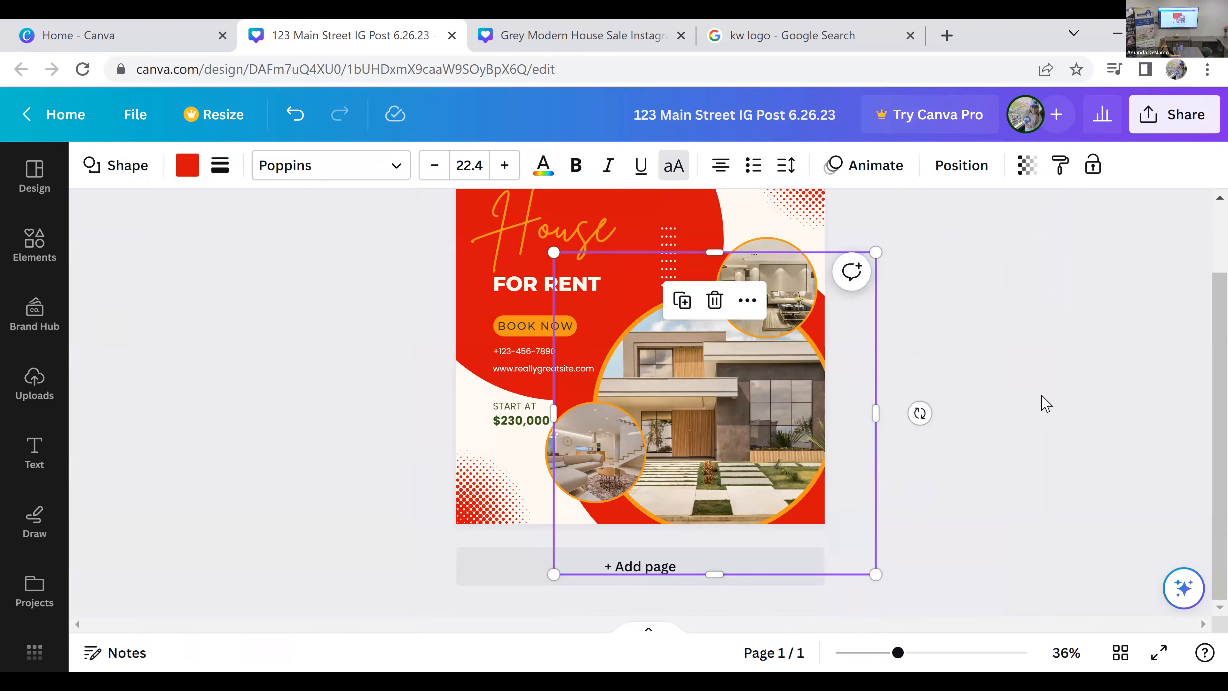
scroll(1018, 440, up, 2)
click(1015, 439)
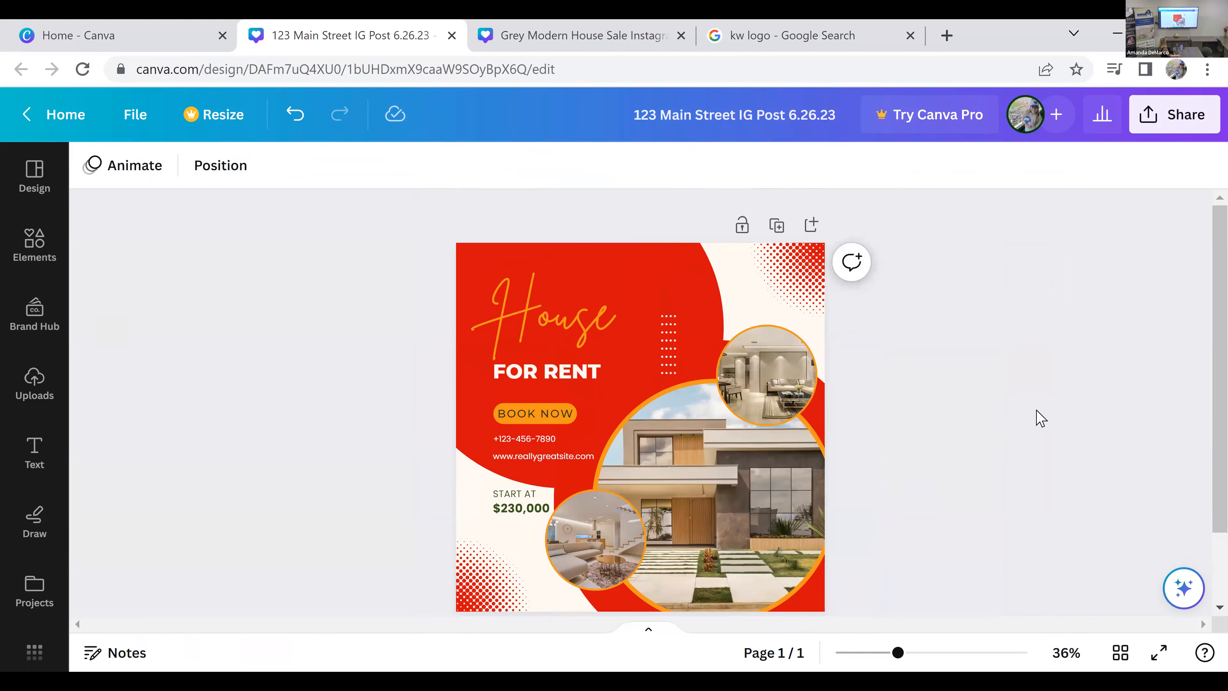
Step: Change the text color of the script heading "House" to white
click(585, 324)
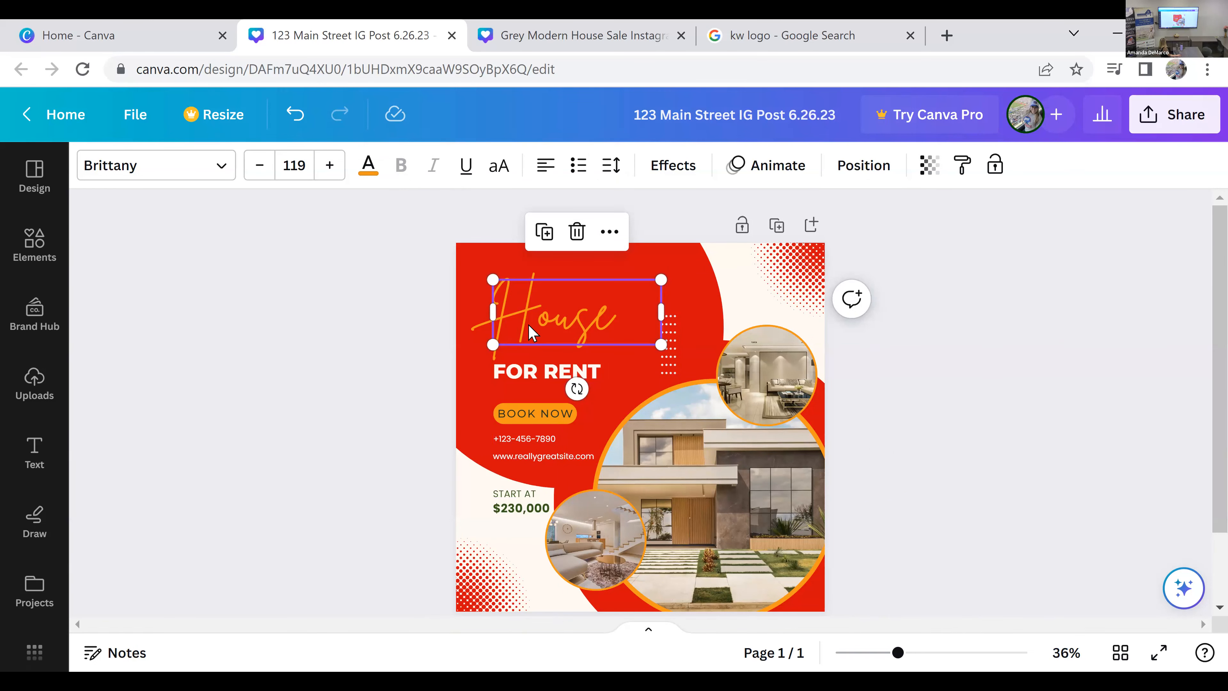
click(370, 160)
click(159, 345)
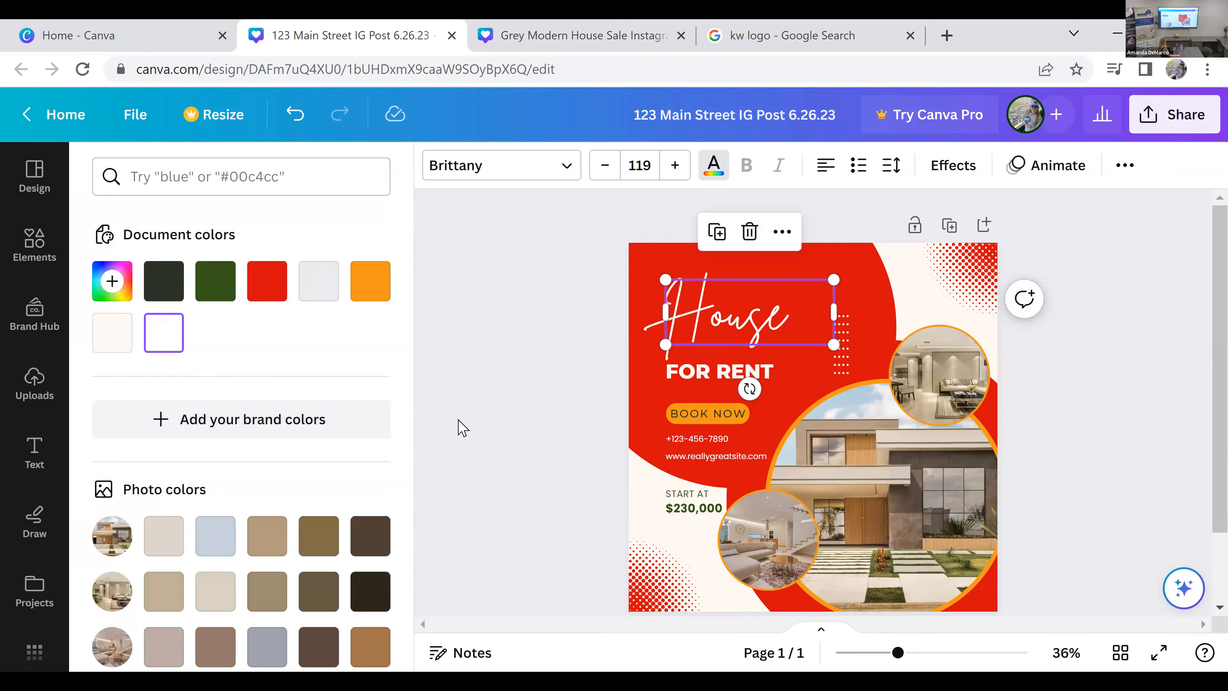
click(609, 323)
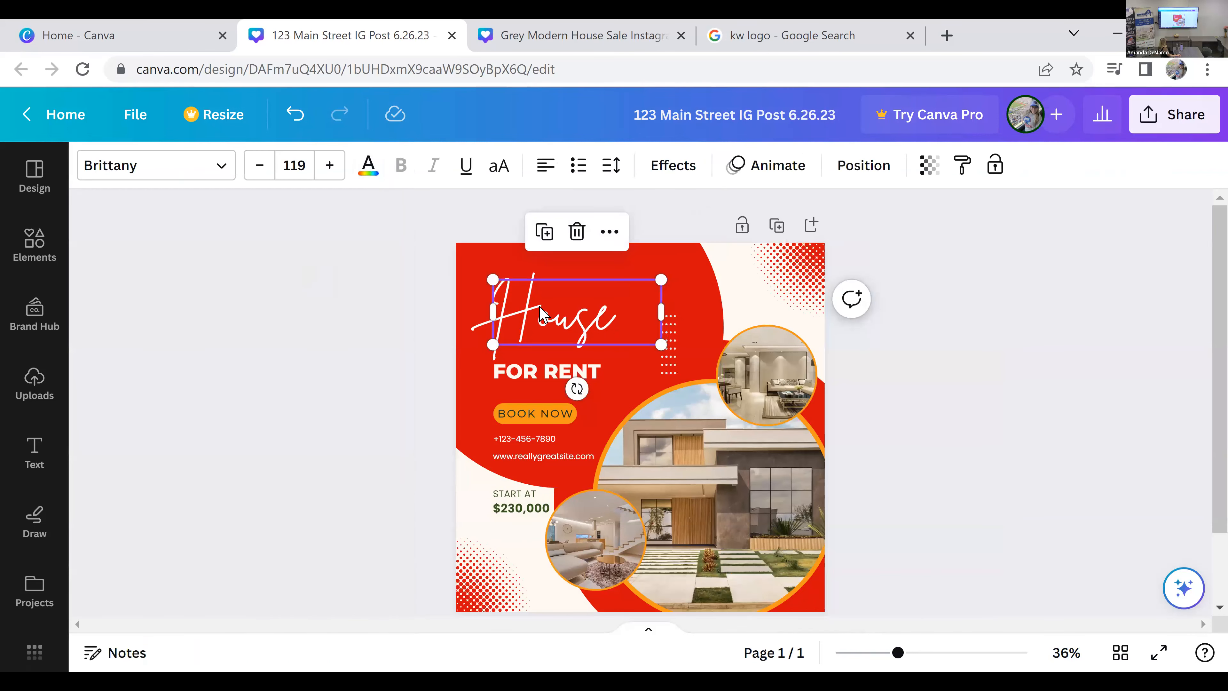
Step: Replace the heading word "House" with "Apartment"
double_click(572, 323)
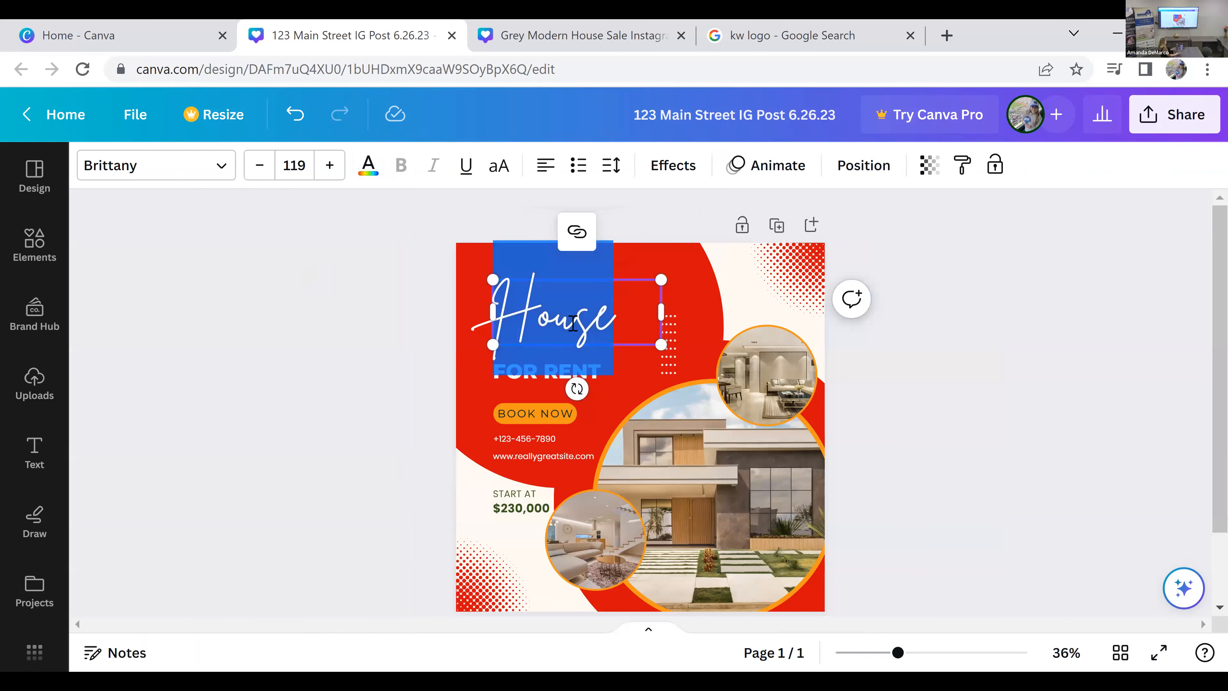
text(Ap)
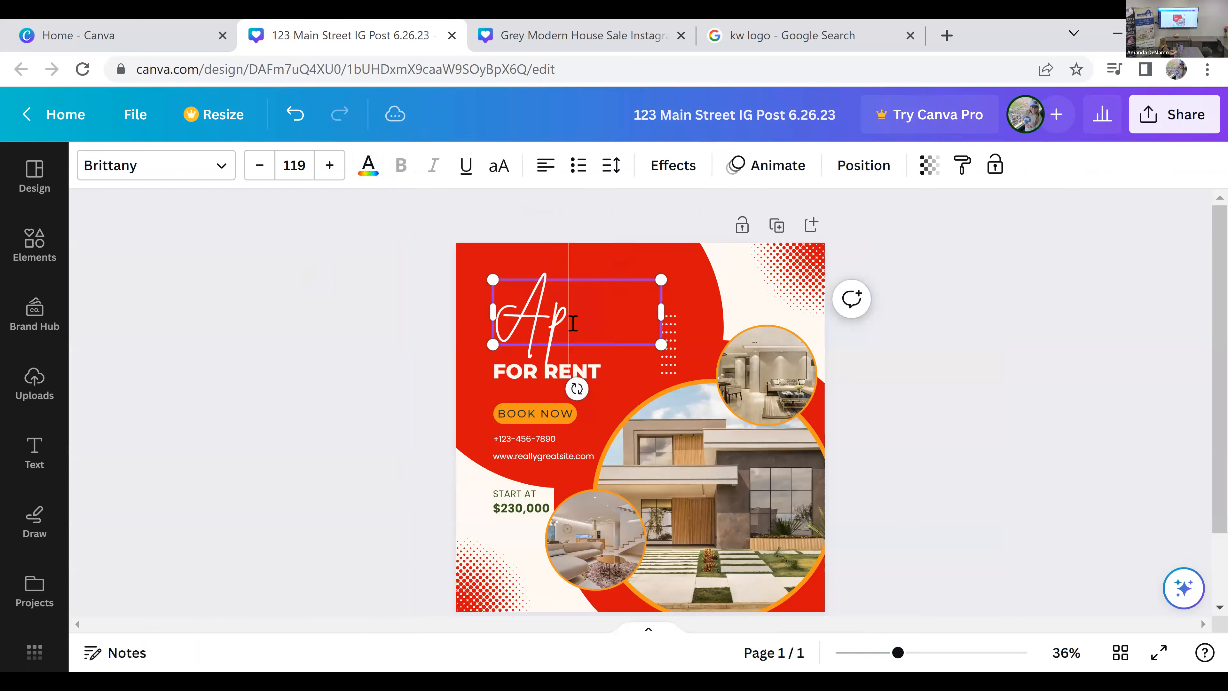
text(artment)
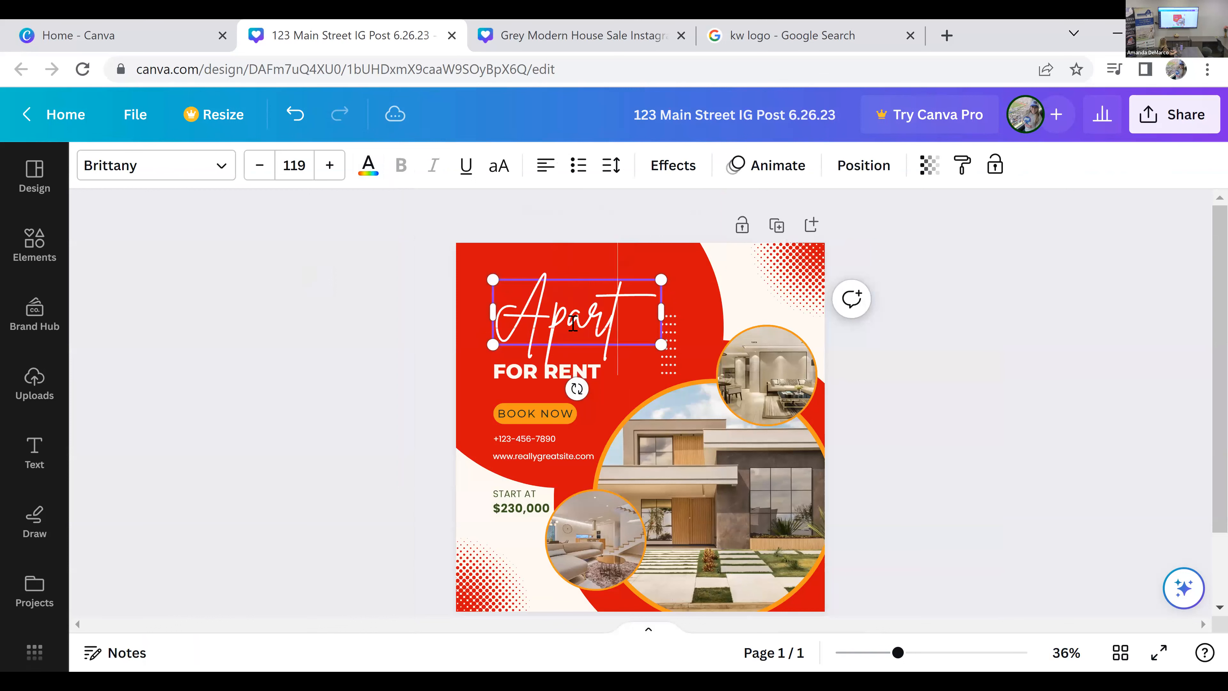
key(BackSpace)
key(BackSpace)
key(BackSpace)
key(BackSpace)
text(ment)
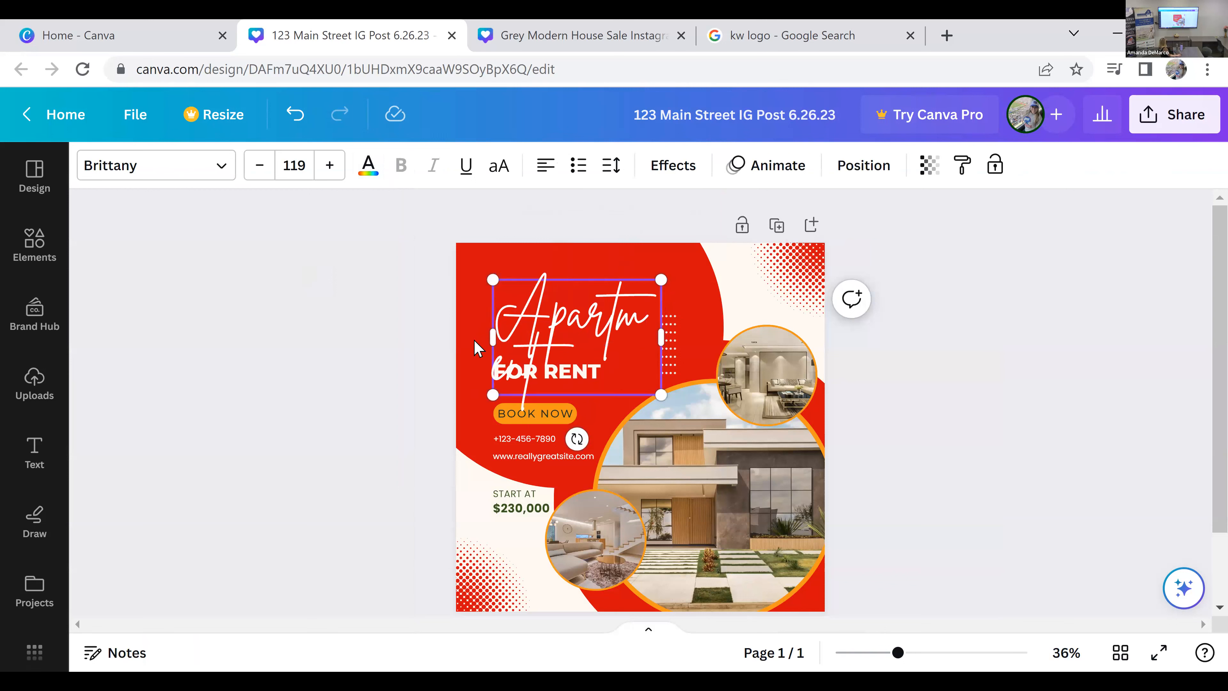
click(381, 371)
Step: Set the font size of the "Apartment" heading to 90
click(553, 333)
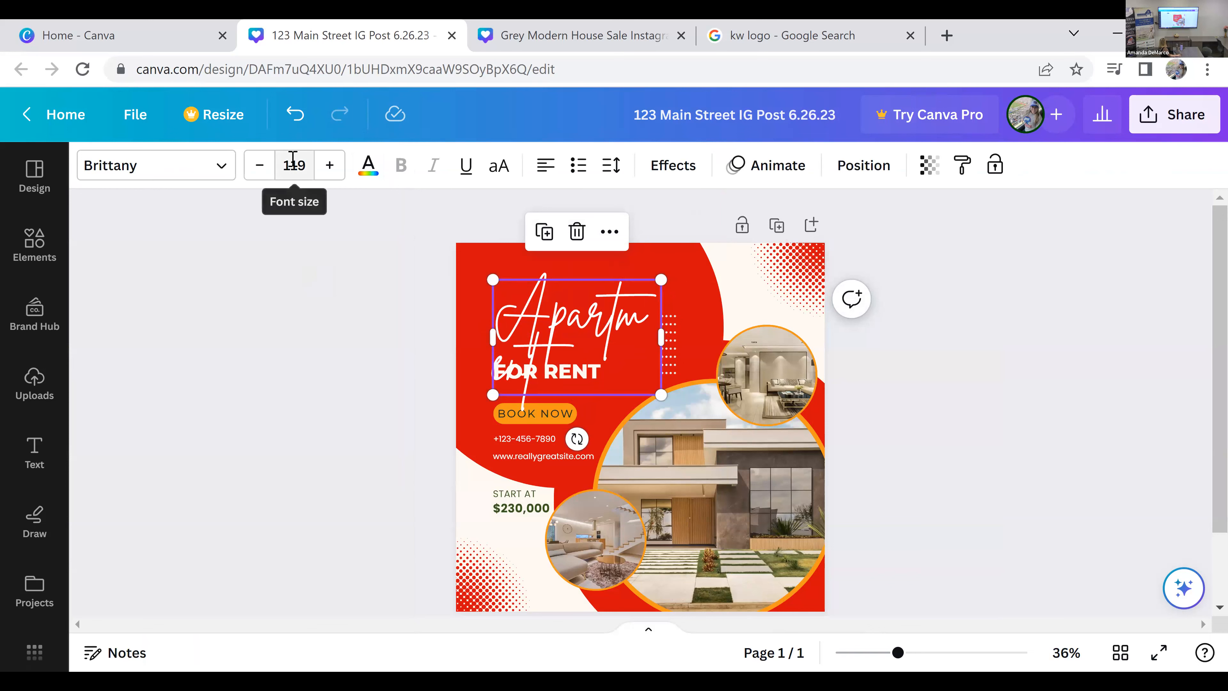
click(303, 171)
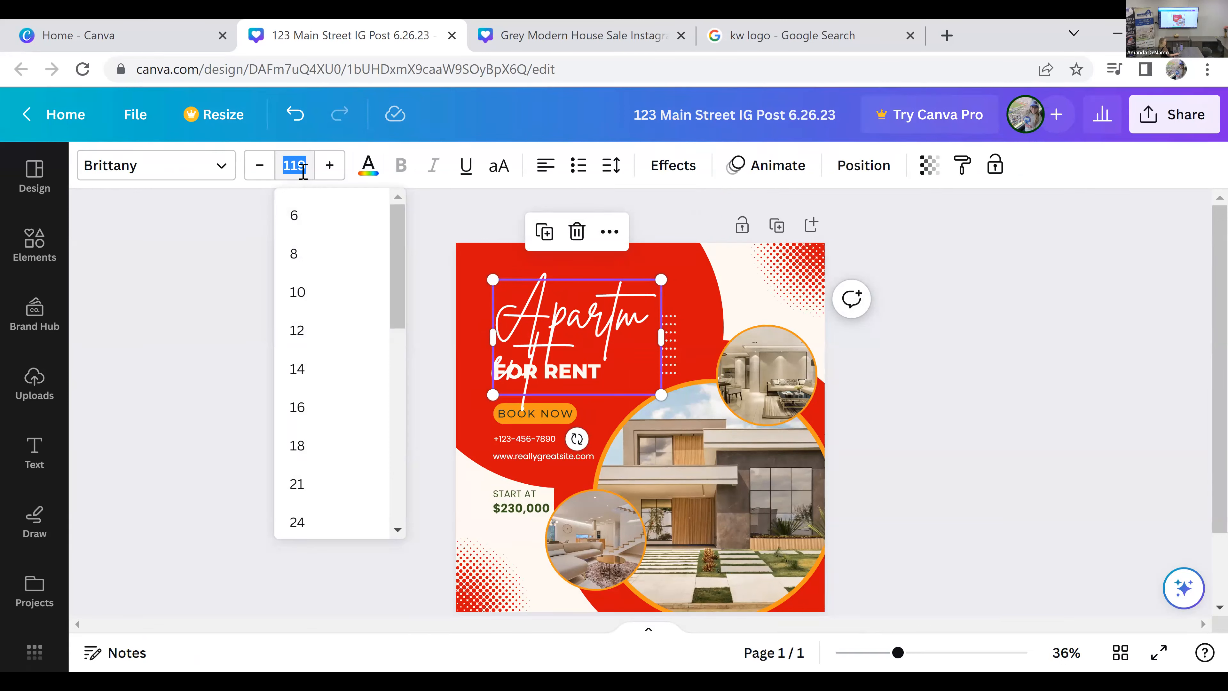
text(90)
key(Return)
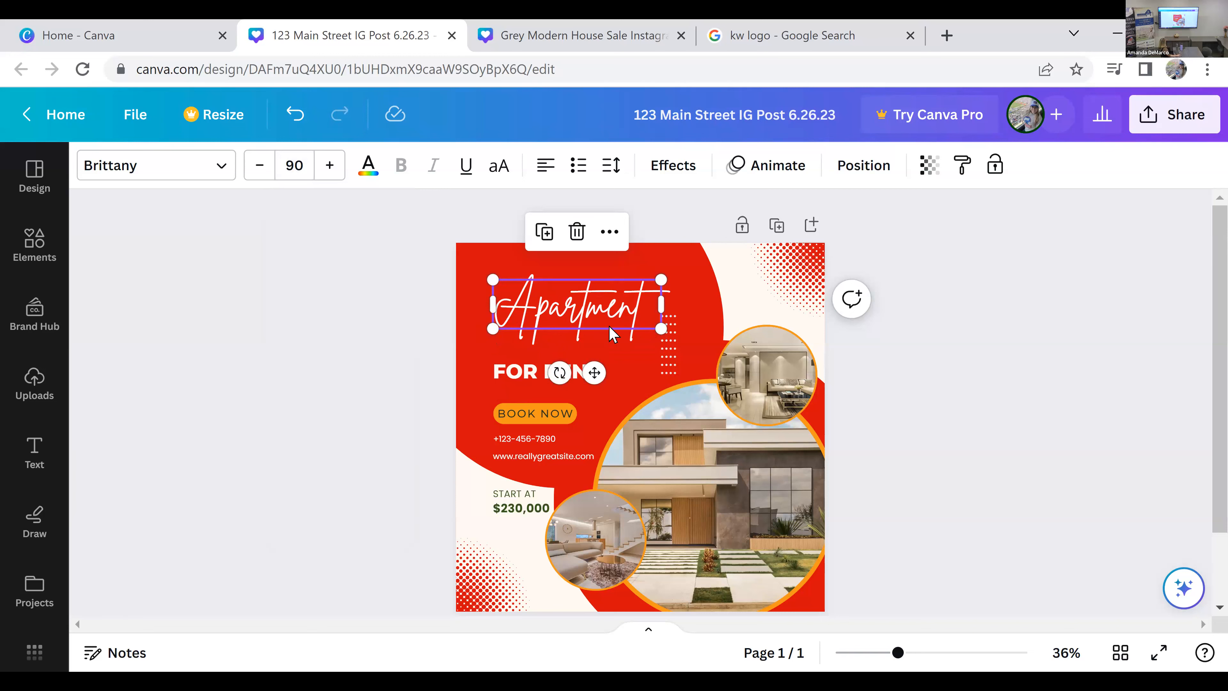
click(946, 385)
Step: Move the "Apartment" heading closer to the post's left edge and scale its text box up to font size 111
drag(575, 305, 554, 299)
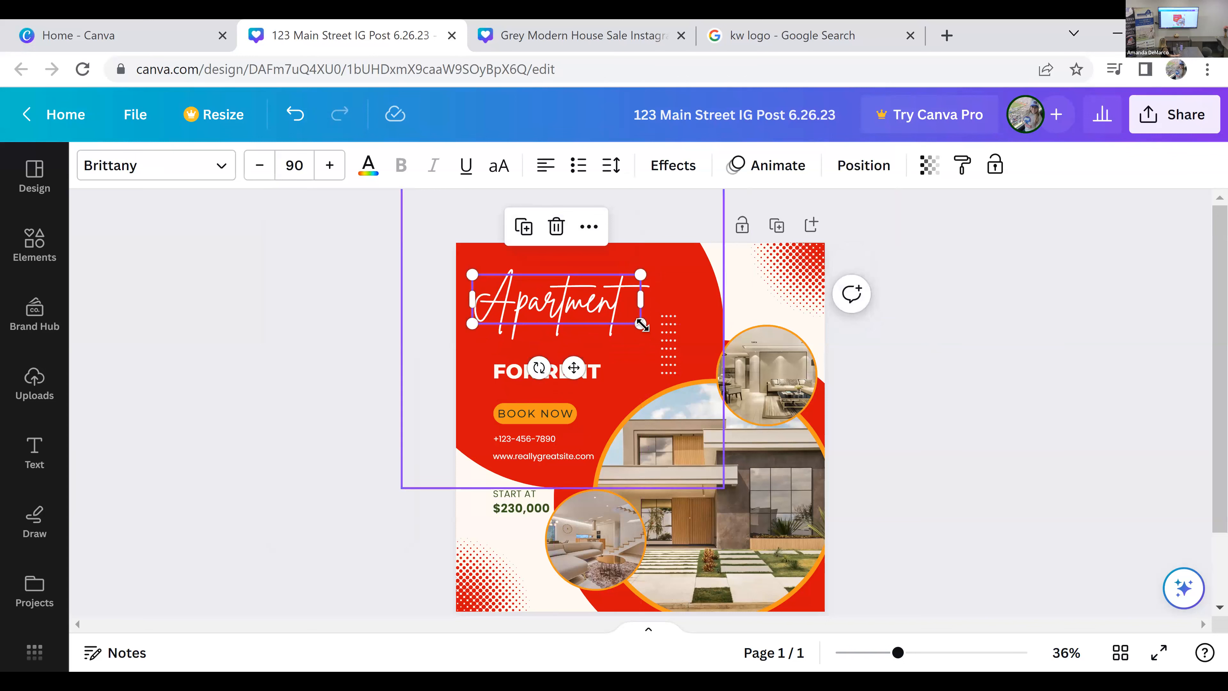
drag(643, 326, 684, 367)
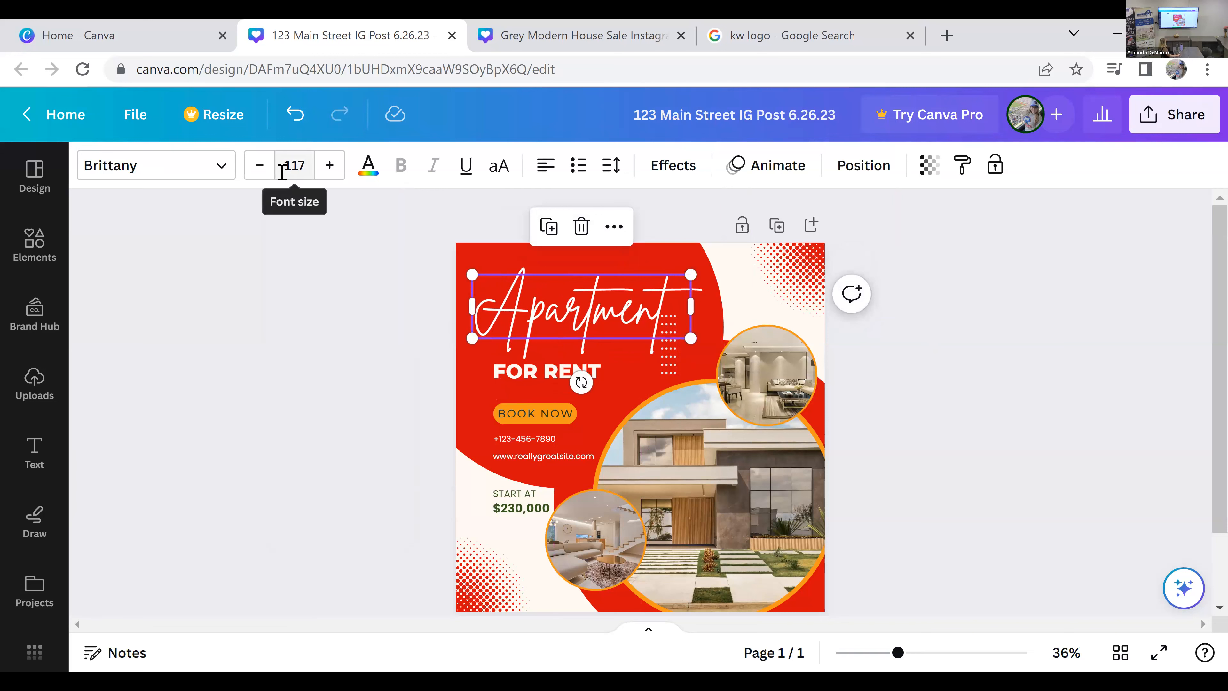
drag(576, 331, 571, 338)
click(545, 272)
click(542, 304)
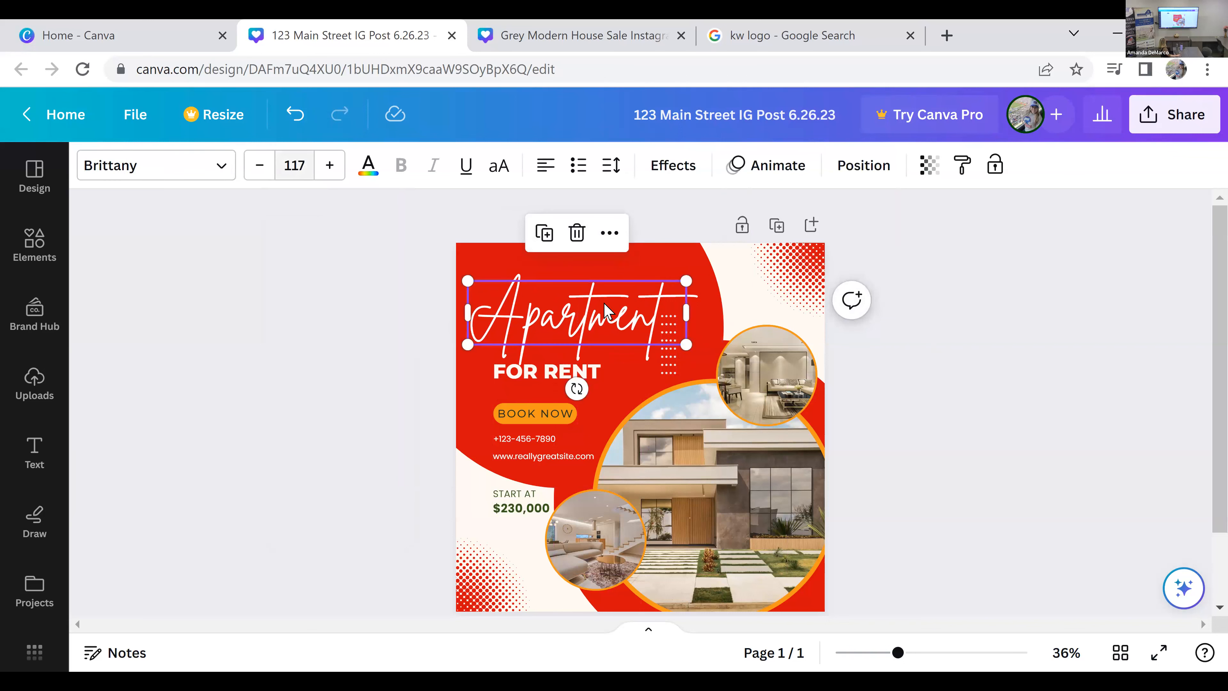
mouse_move(686, 345)
mouse_down()
mouse_move(666, 339)
mouse_move(676, 341)
mouse_up()
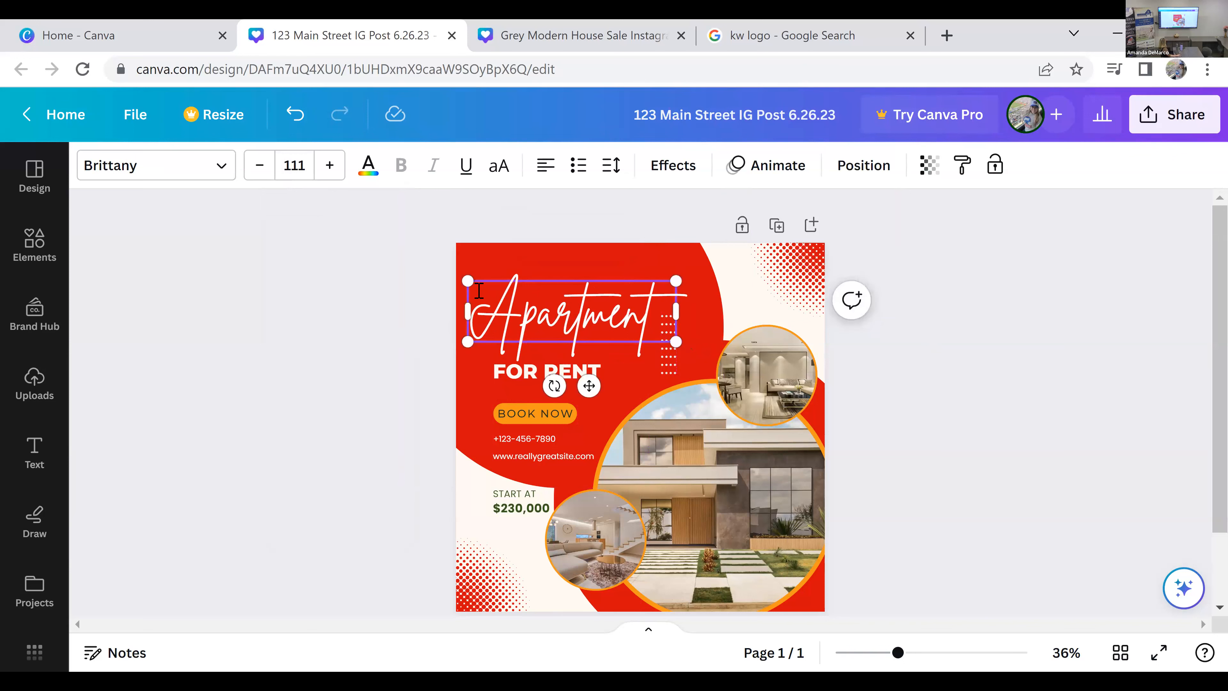
click(987, 413)
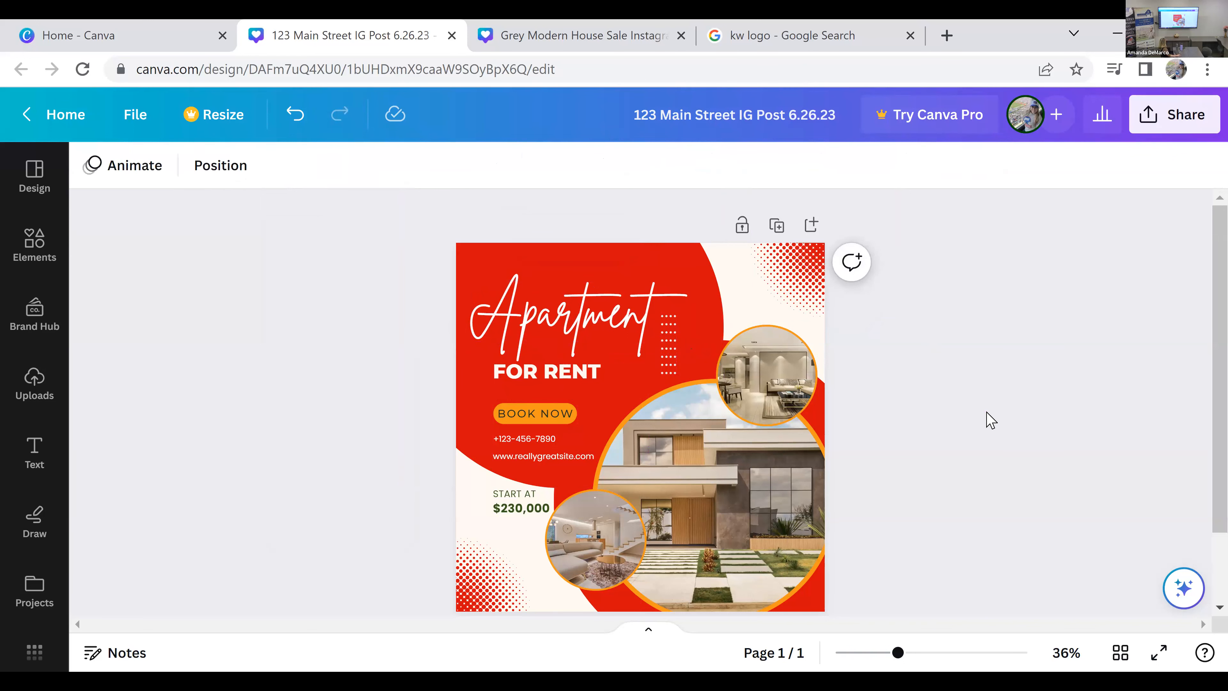
Step: Change the fill color of the orange "BOOK NOW" button shape to white
click(570, 421)
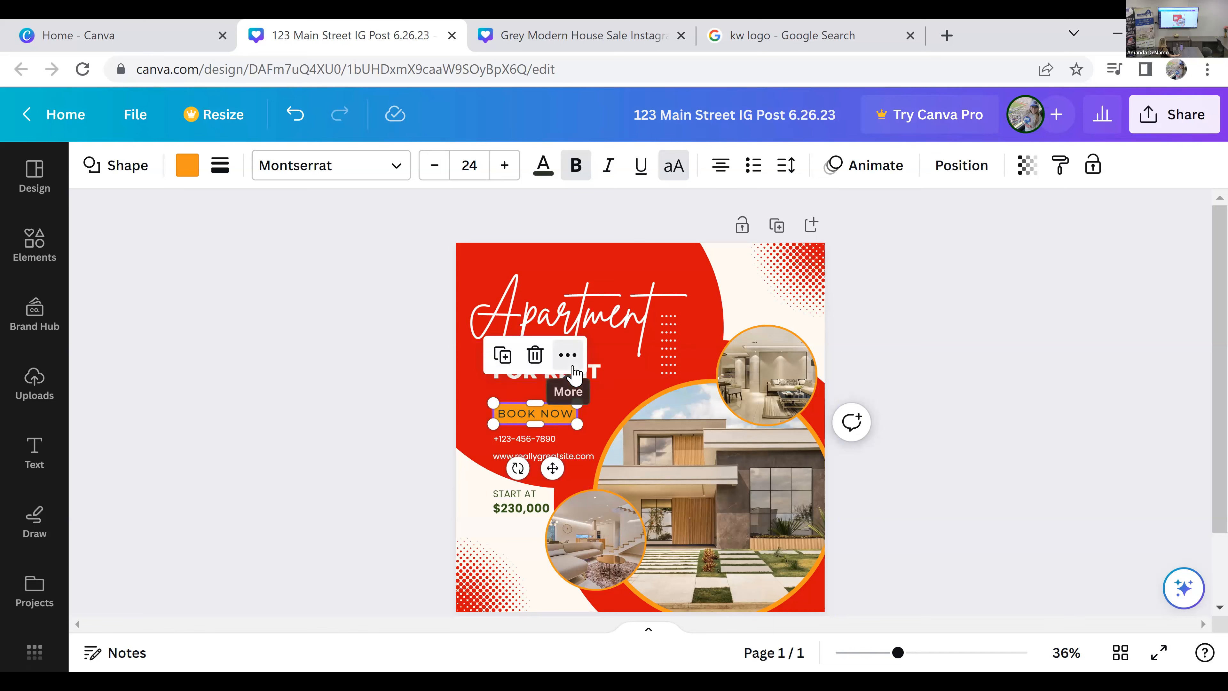
click(568, 355)
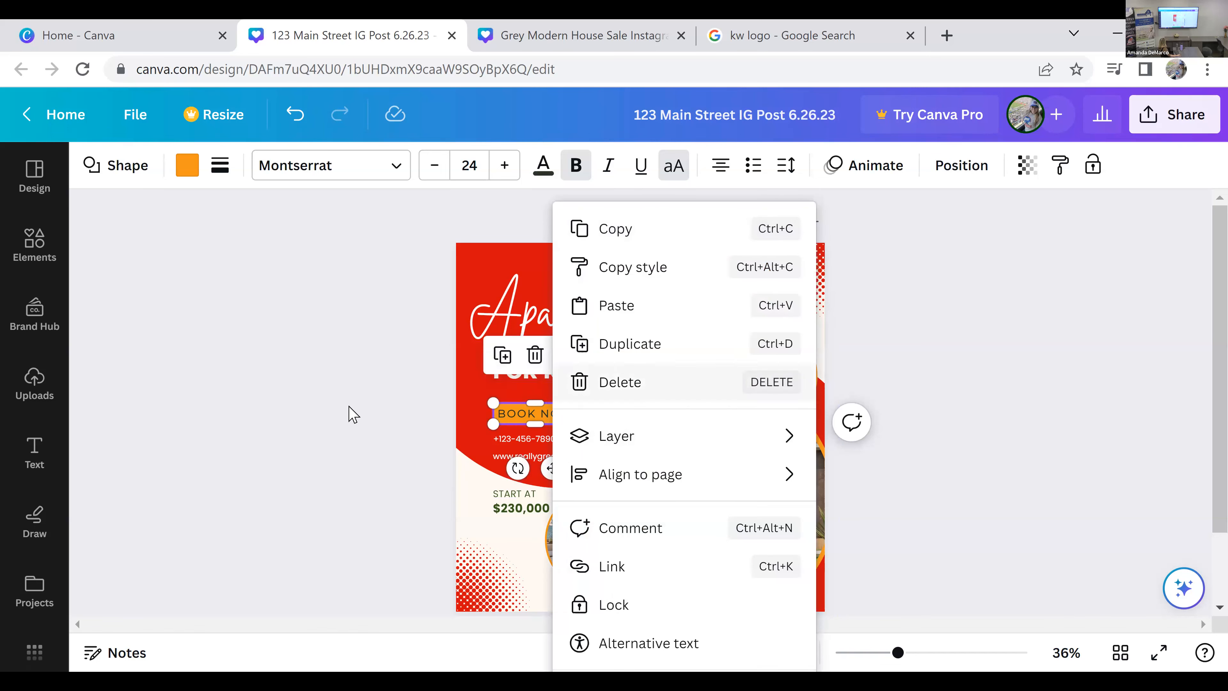
click(351, 415)
click(546, 419)
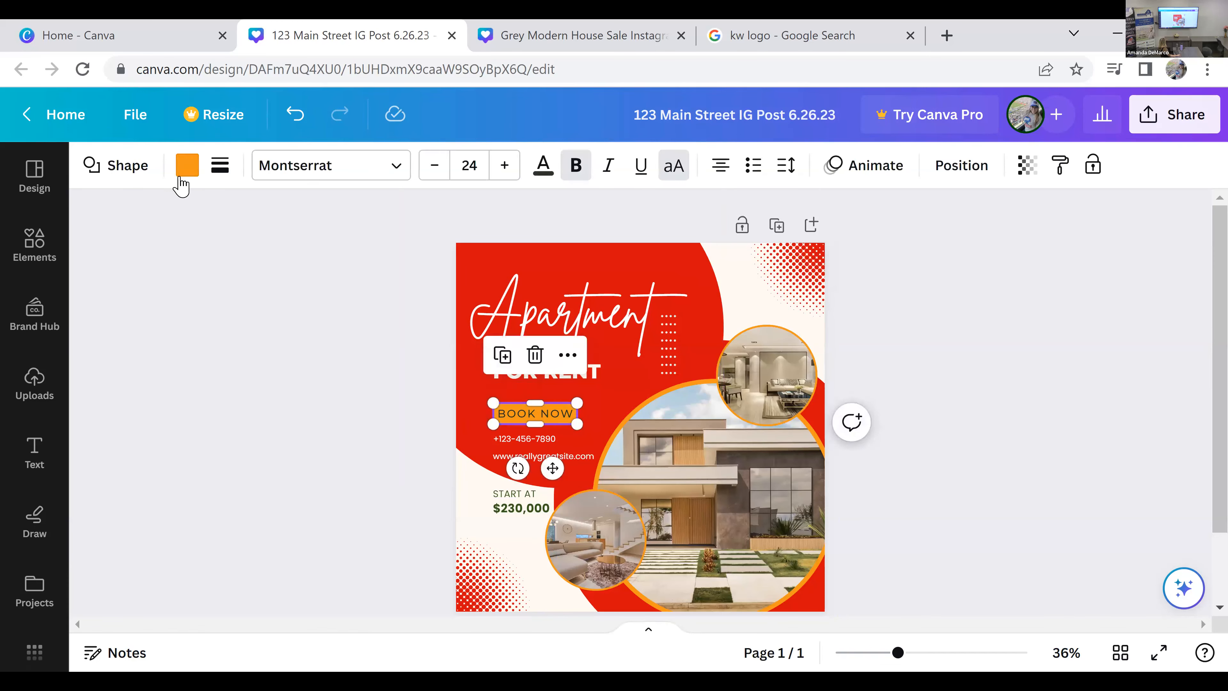
click(187, 165)
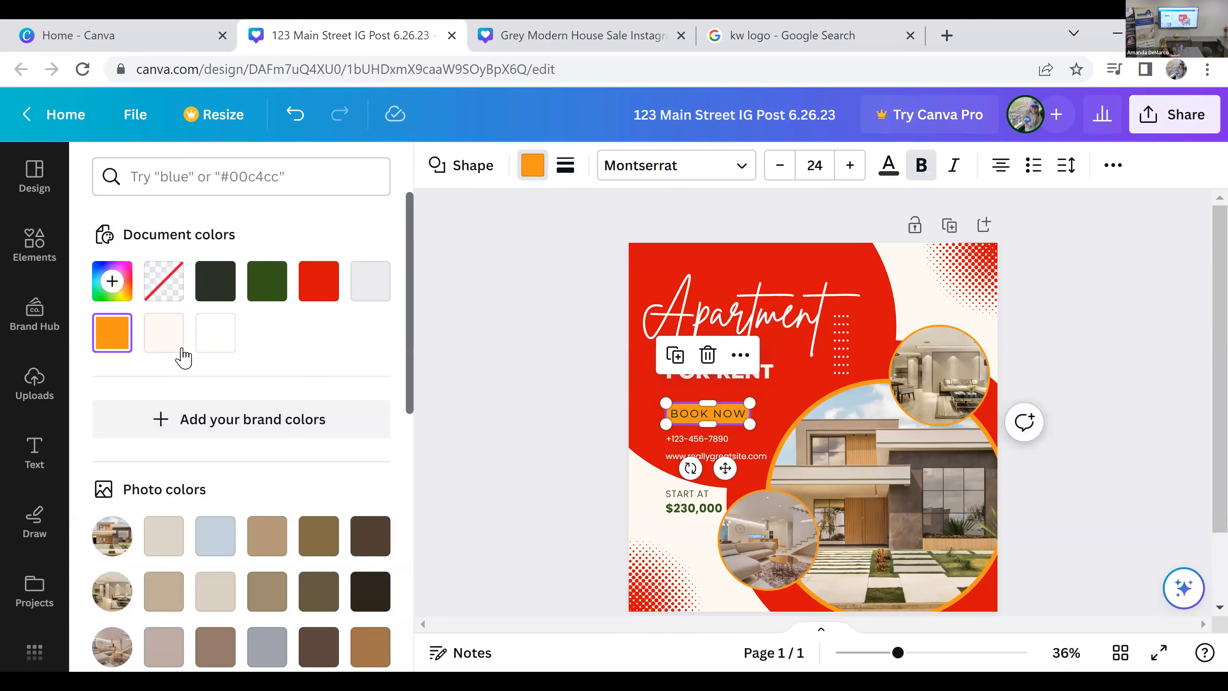
click(223, 340)
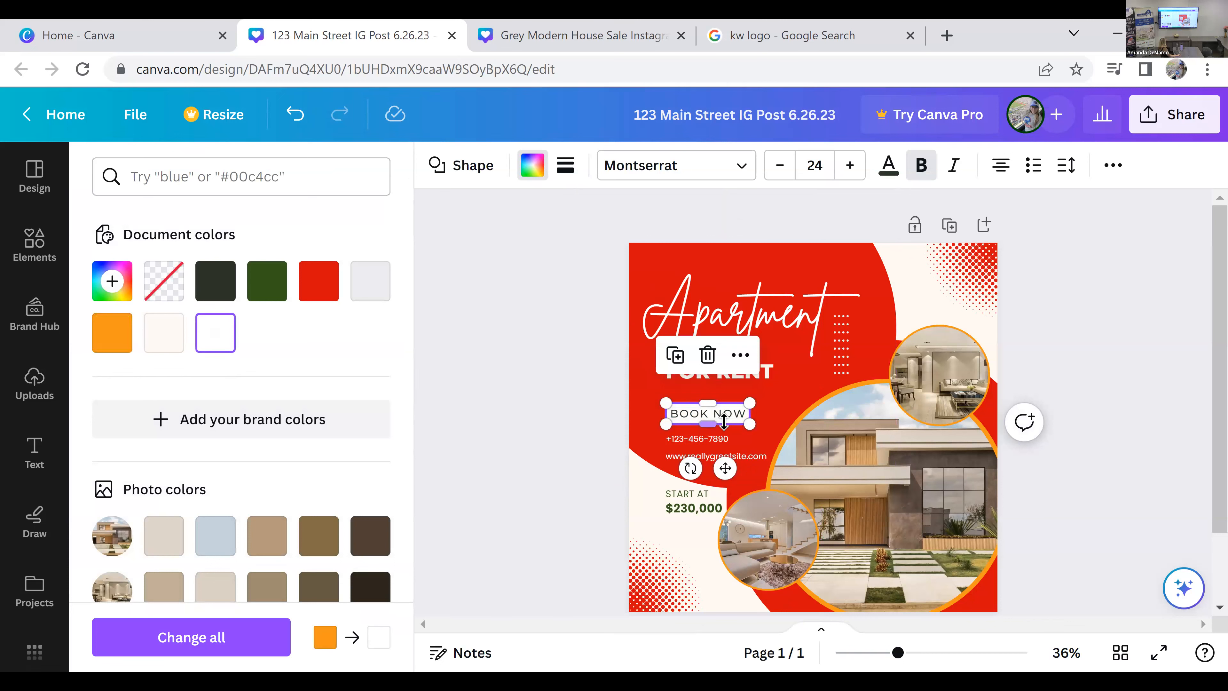
Step: Replace the "BOOK NOW" button text with "CONTACT US TODAY"
double_click(715, 413)
double_click(697, 415)
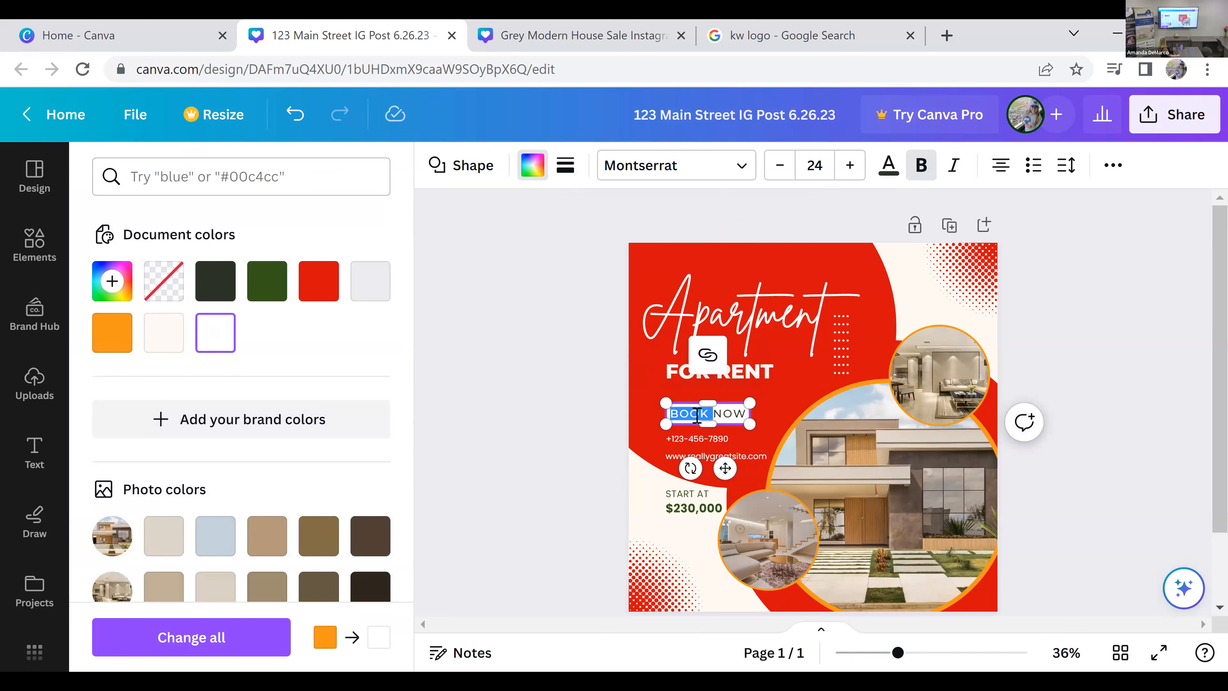
text(CON)
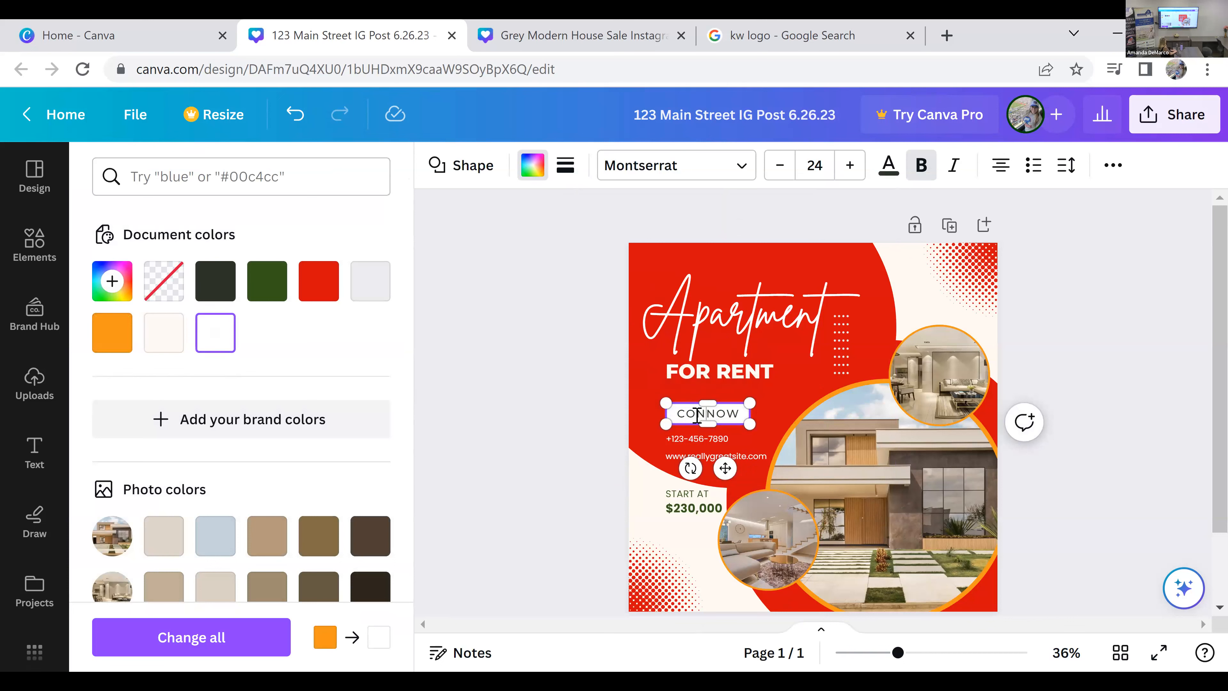
text(TACT US TO)
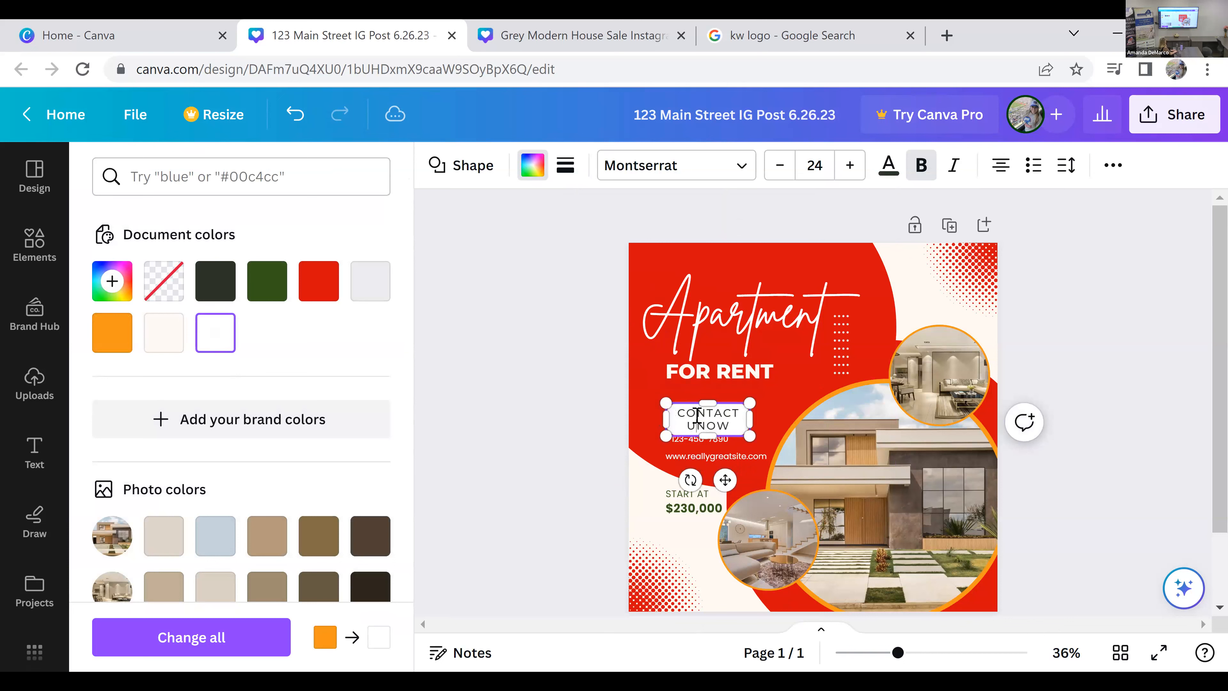
text(DAY)
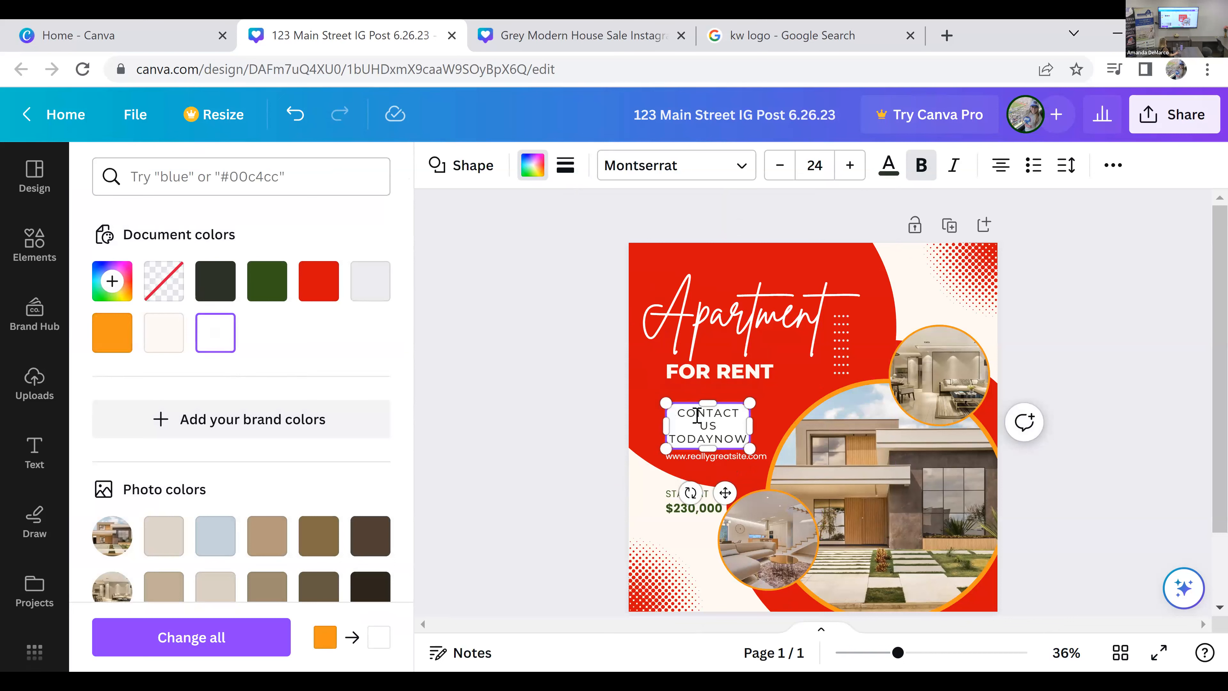
key(Delete)
key(Delete)
key(Delete)
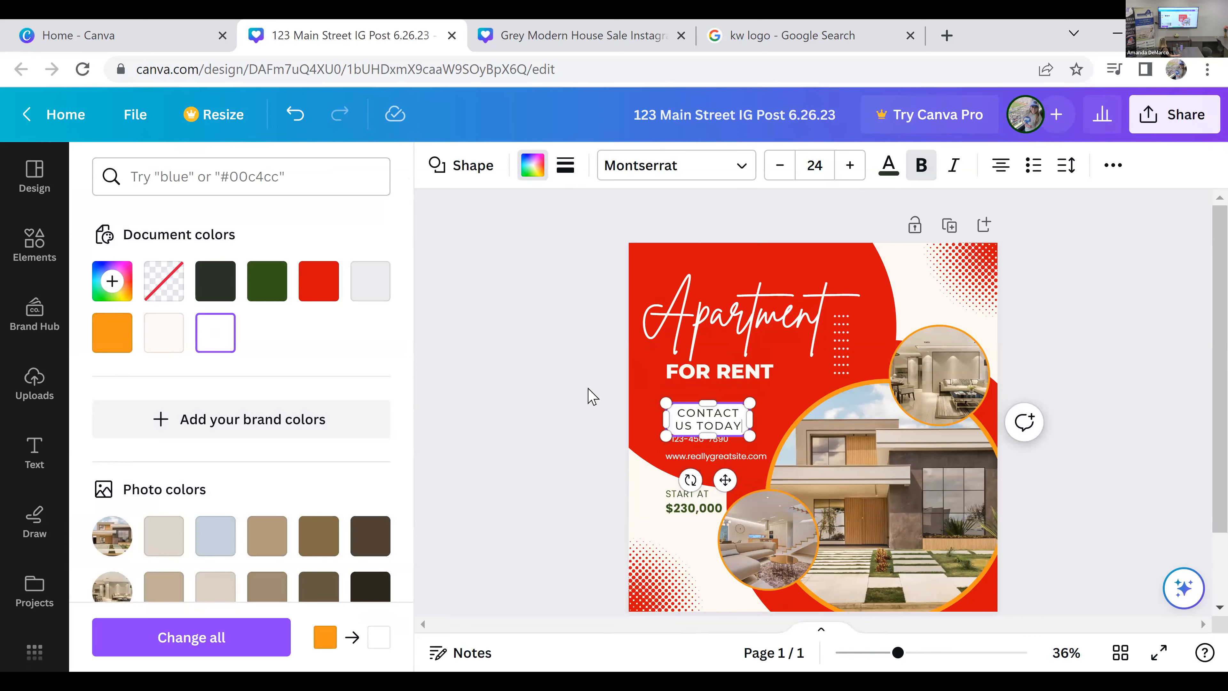
key(Escape)
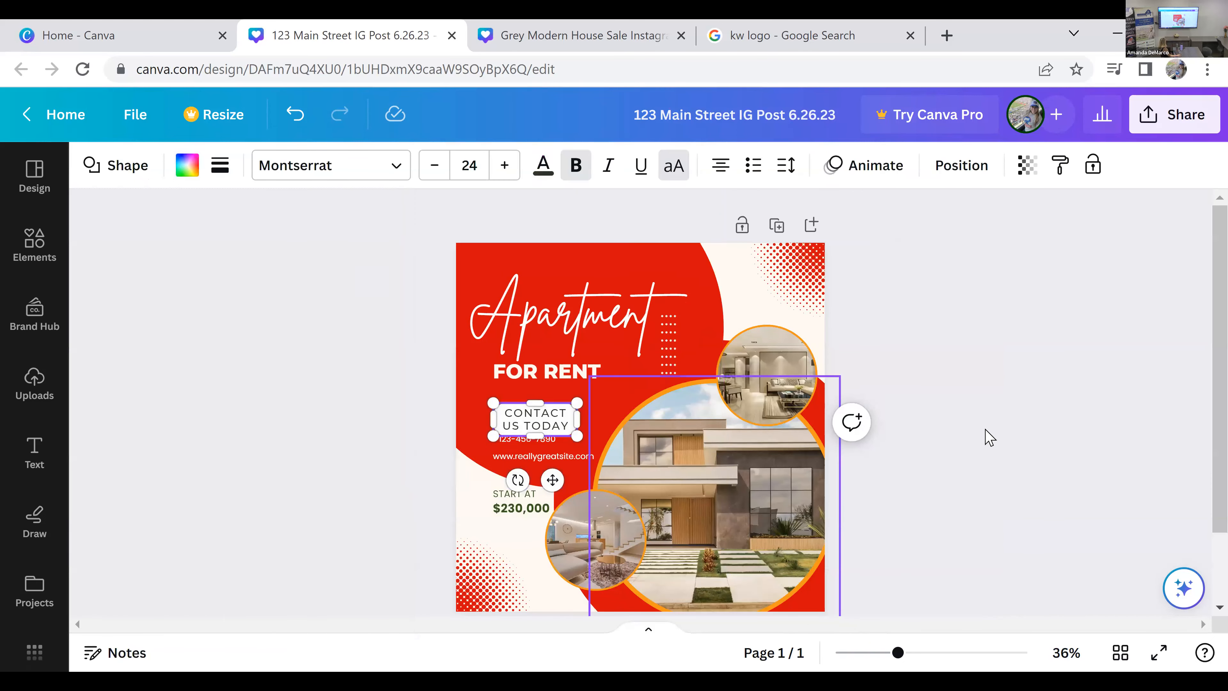
Step: Widen the "CONTACT US TODAY" button and position it between the "FOR RENT" heading and the phone number line
click(606, 401)
click(550, 412)
drag(550, 410, 621, 414)
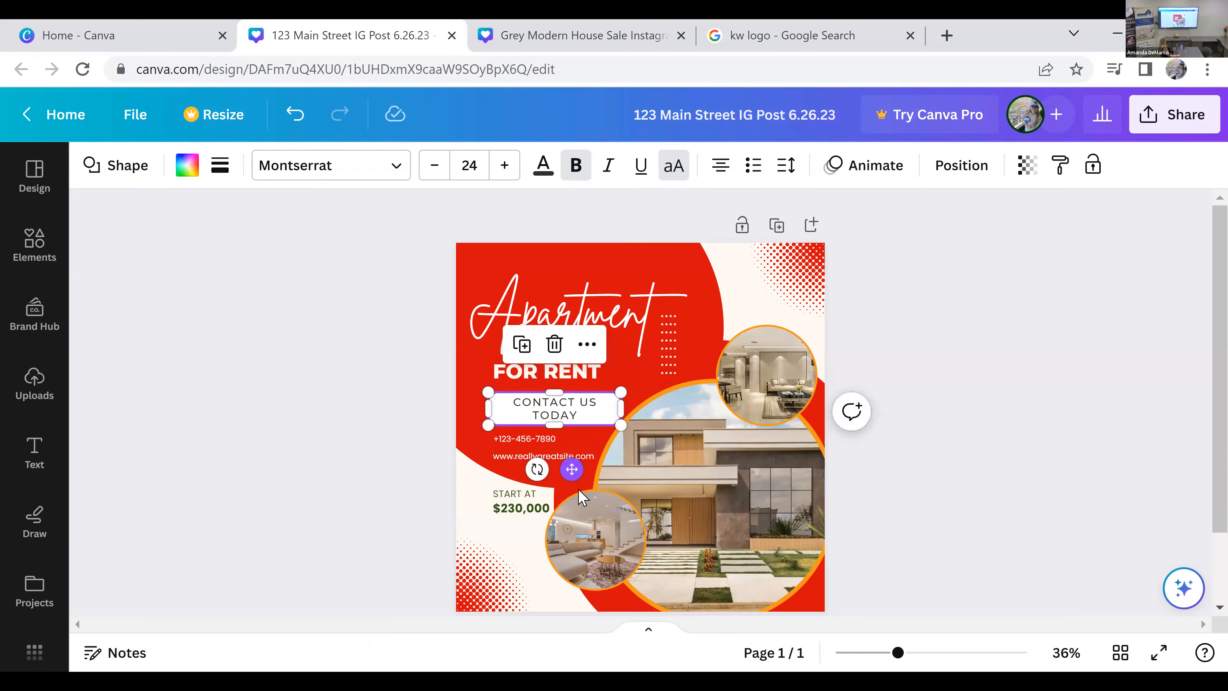
drag(566, 468, 565, 467)
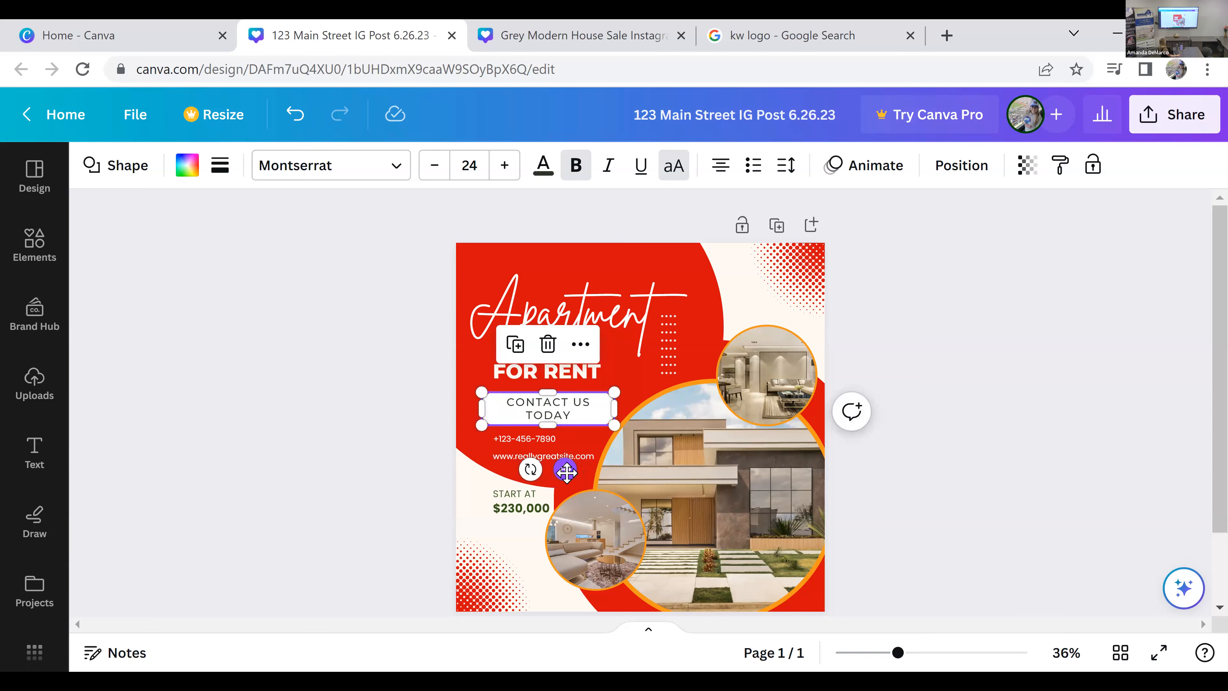
drag(567, 472, 567, 472)
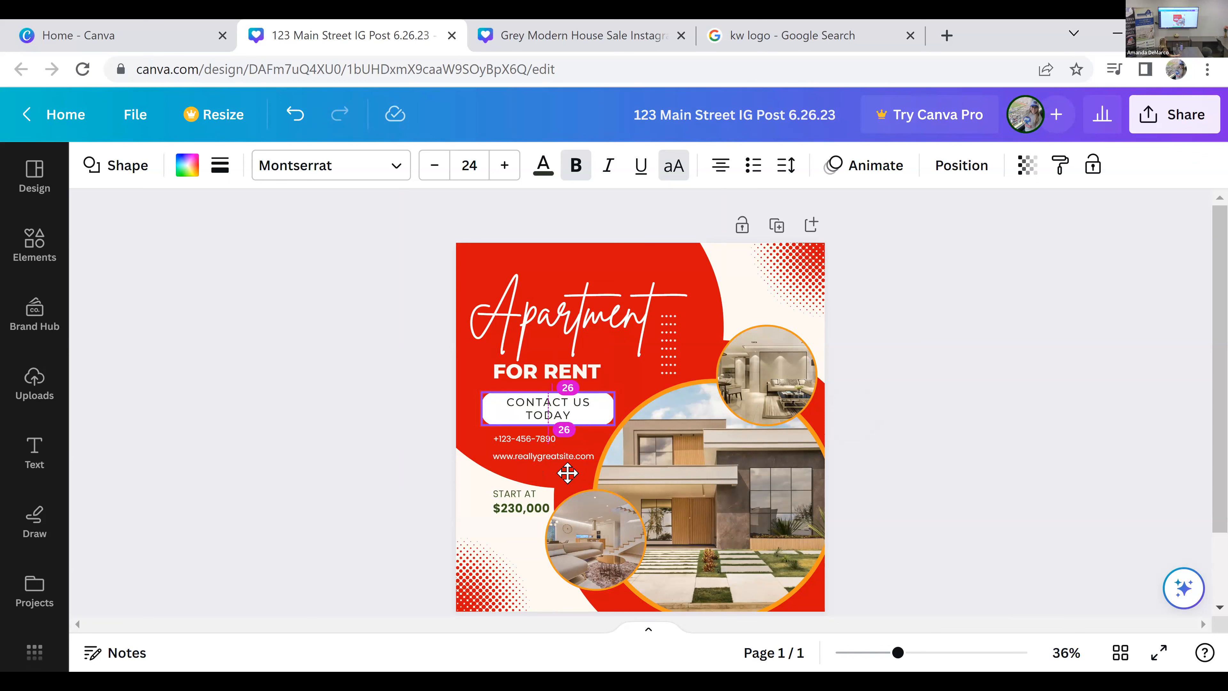
drag(567, 473, 567, 472)
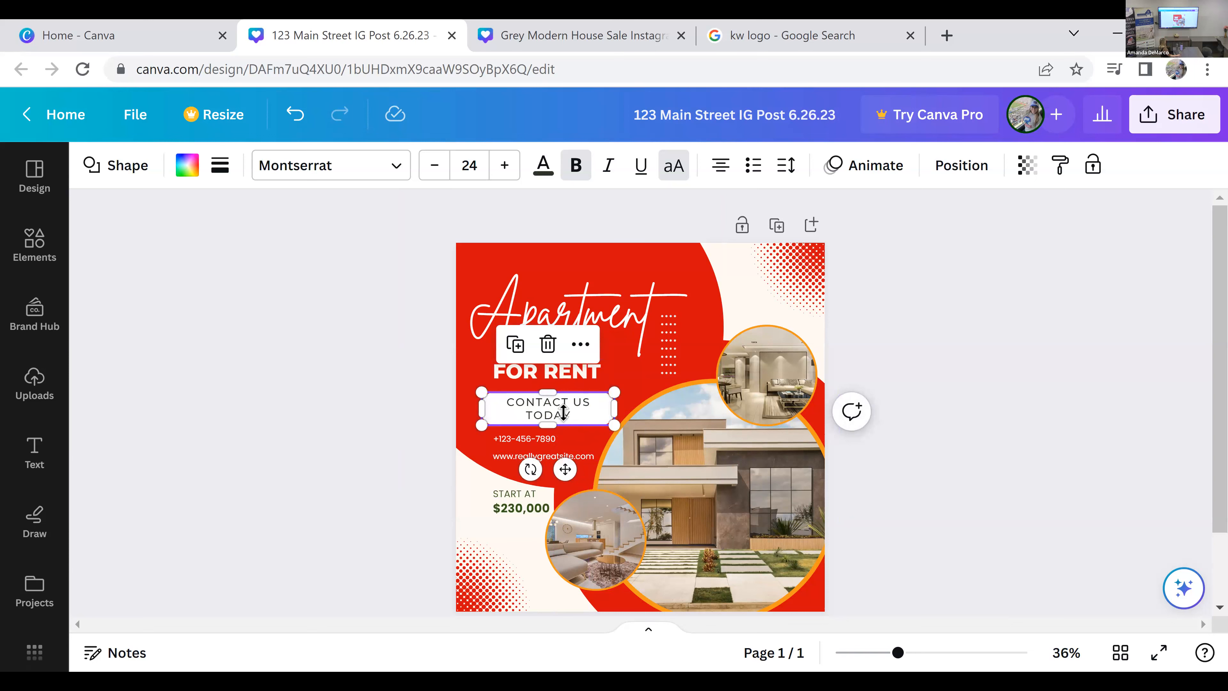
Step: Shift the "START AT" label and the price closer to the post's left edge, with the price spaced further below the label
click(485, 512)
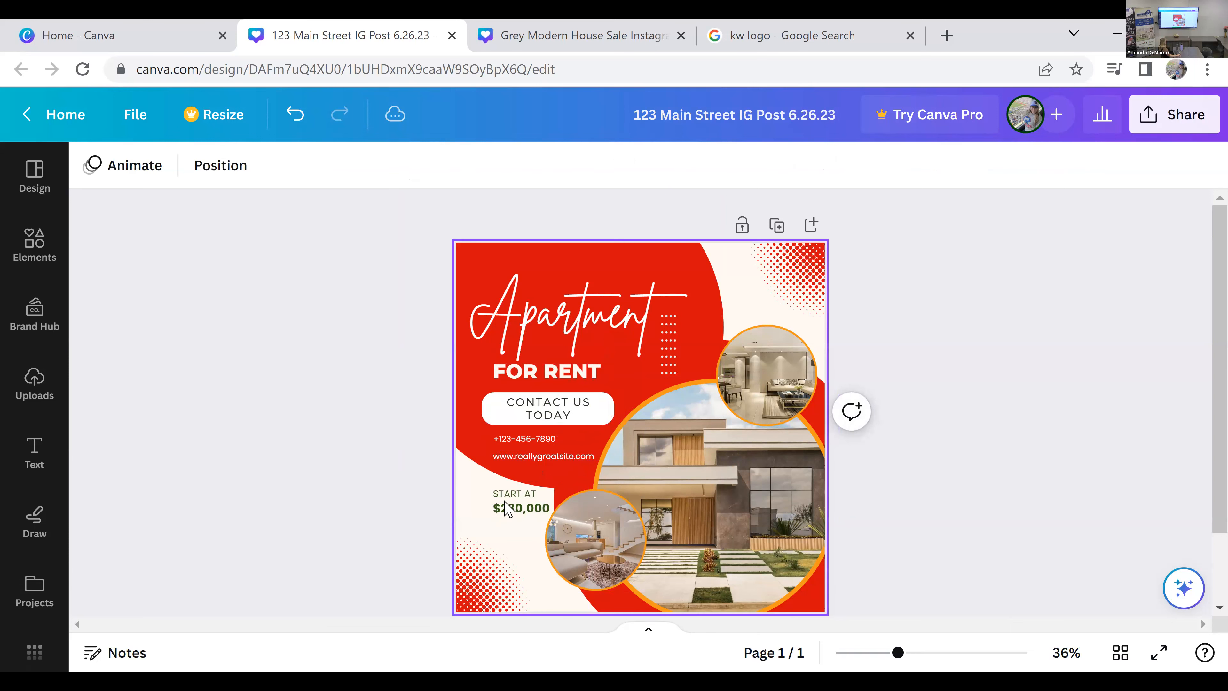
drag(521, 509, 501, 491)
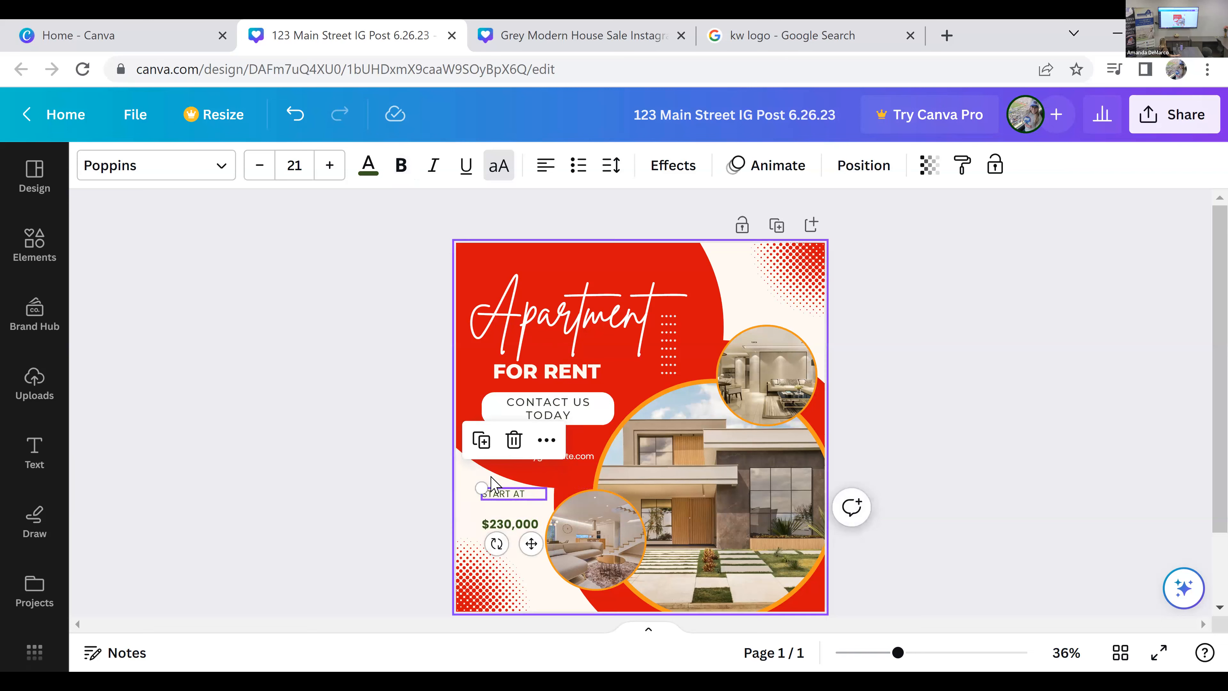
click(411, 546)
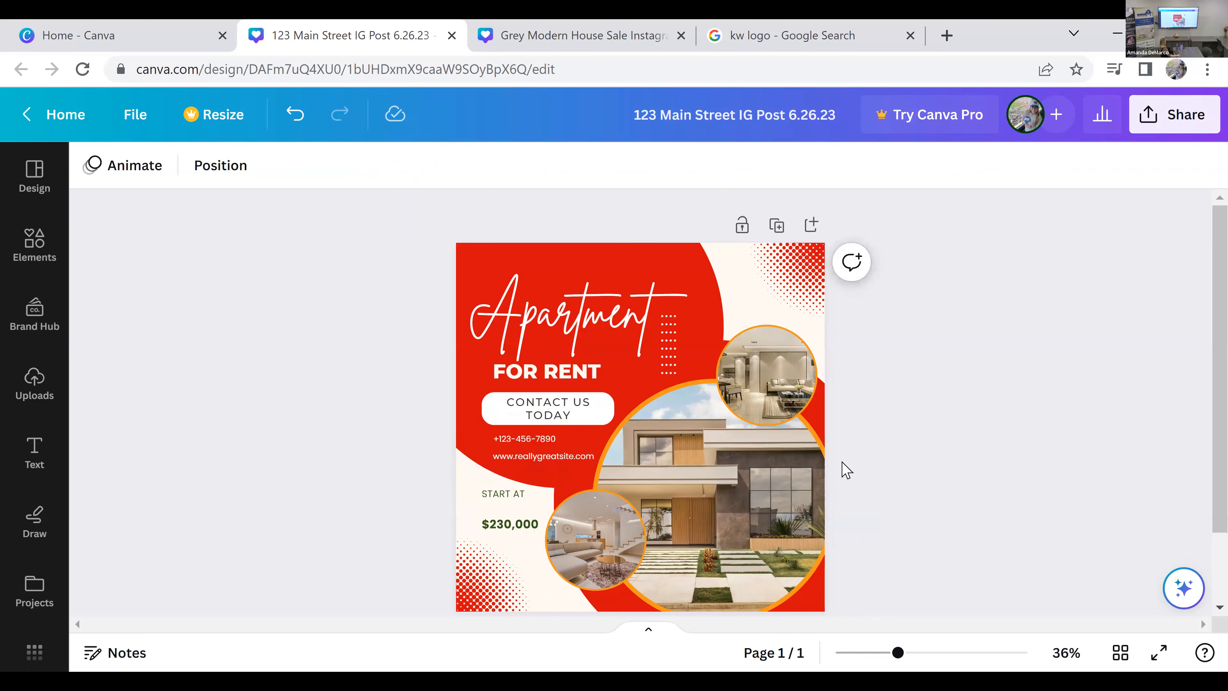
Step: Delete the placeholder website line below the phone number
click(545, 462)
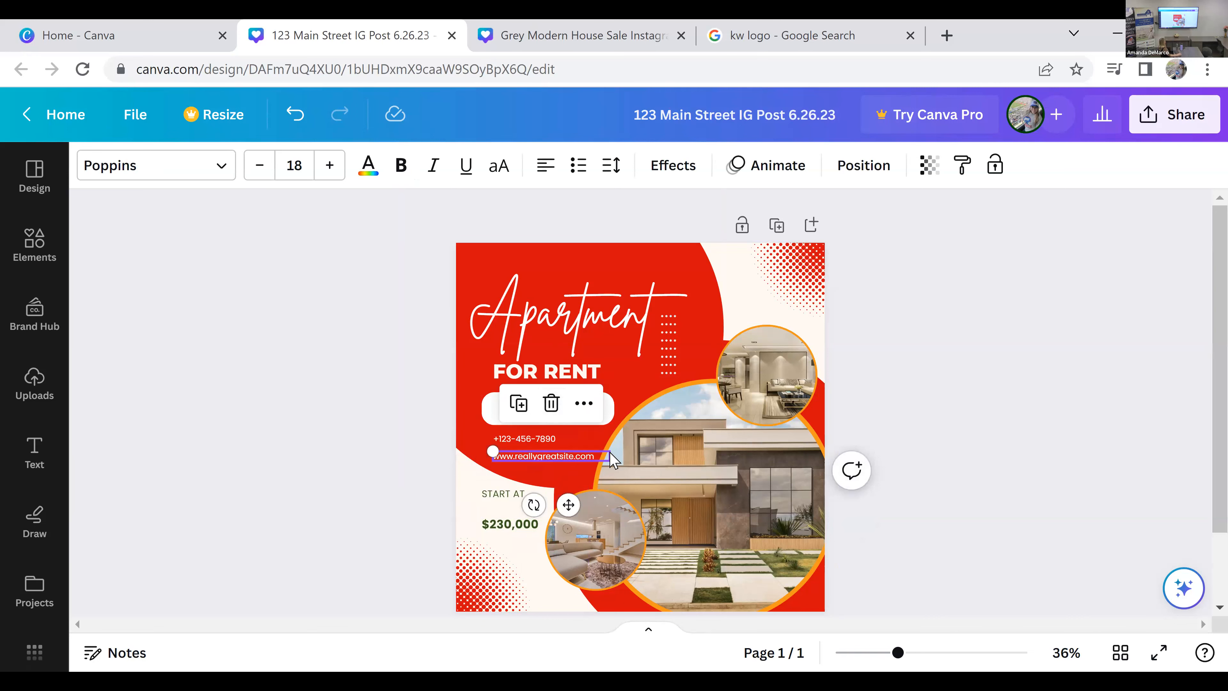
key(Delete)
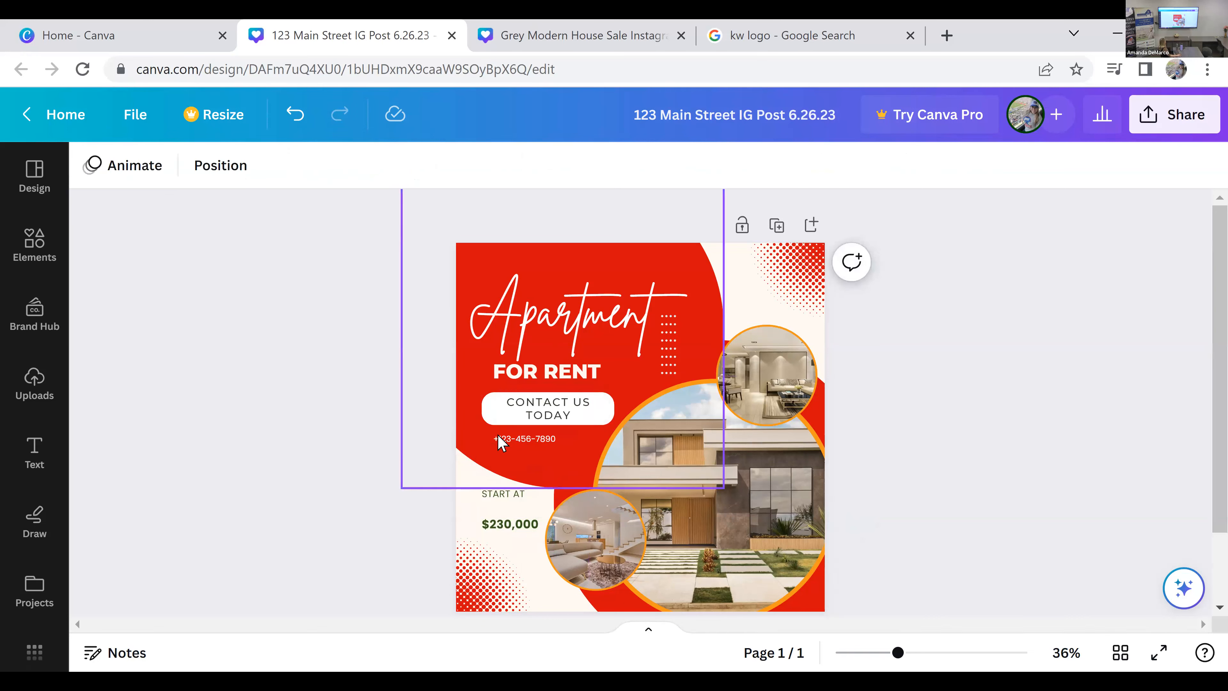
click(587, 437)
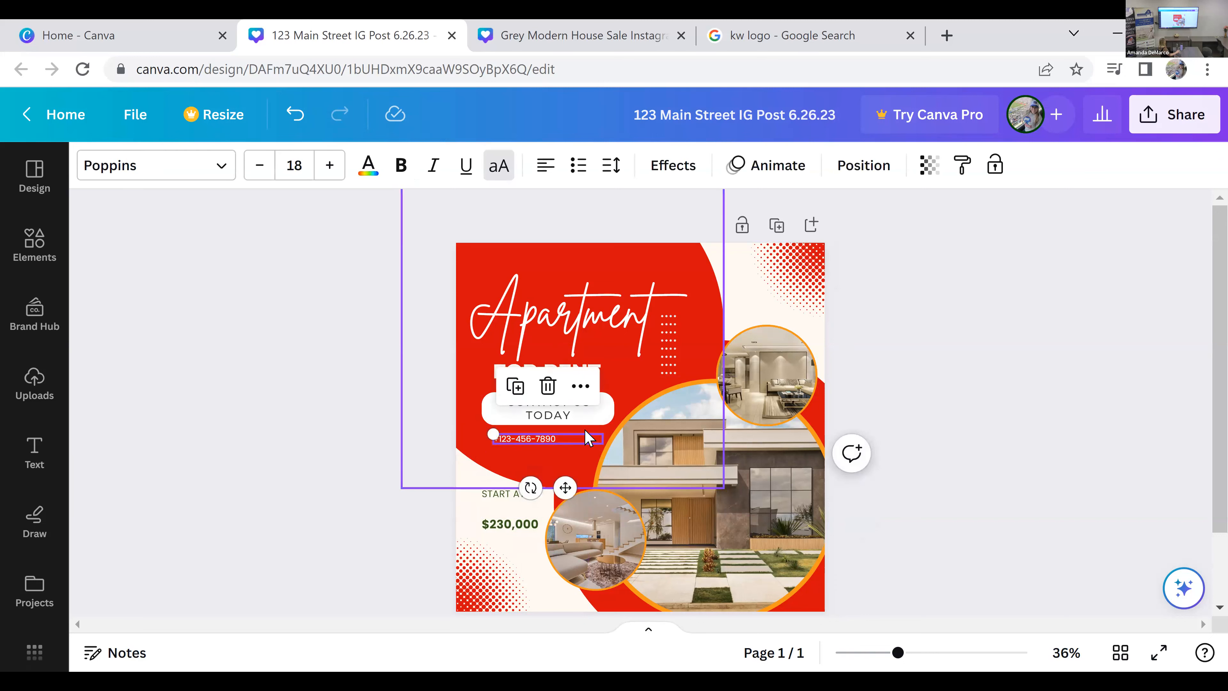
key(Delete)
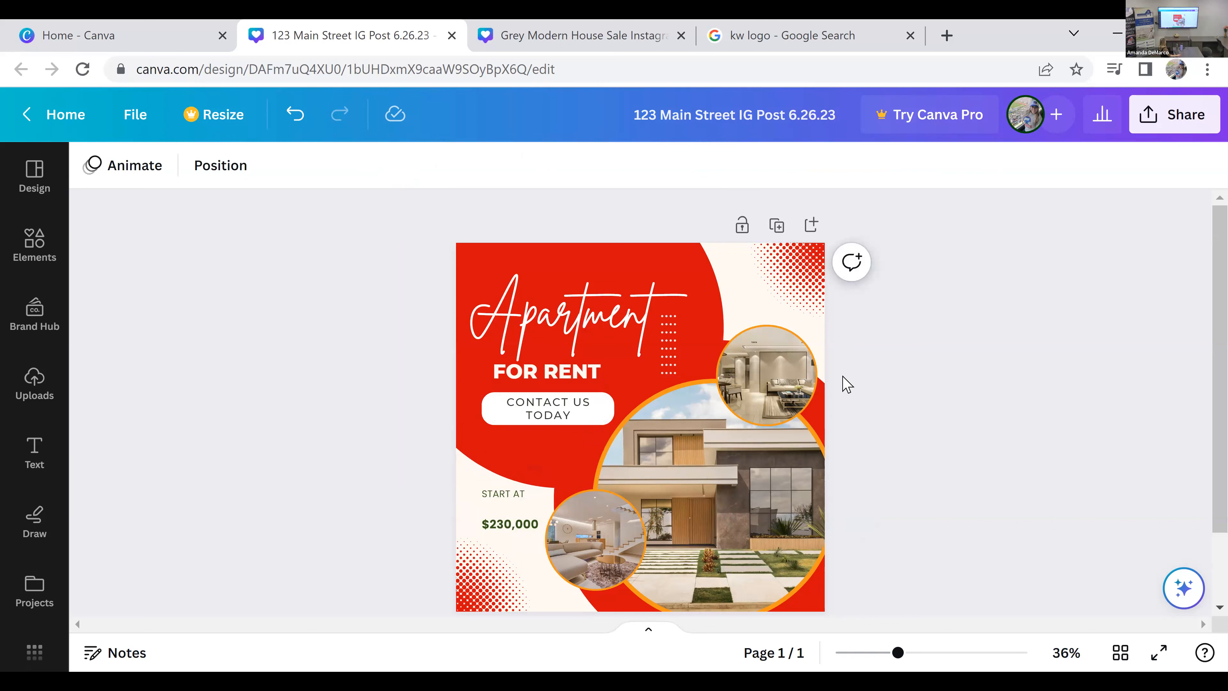
click(296, 125)
Step: Replace the placeholder phone number under the contact button with the office phone number, prefixed with "O:"
click(528, 441)
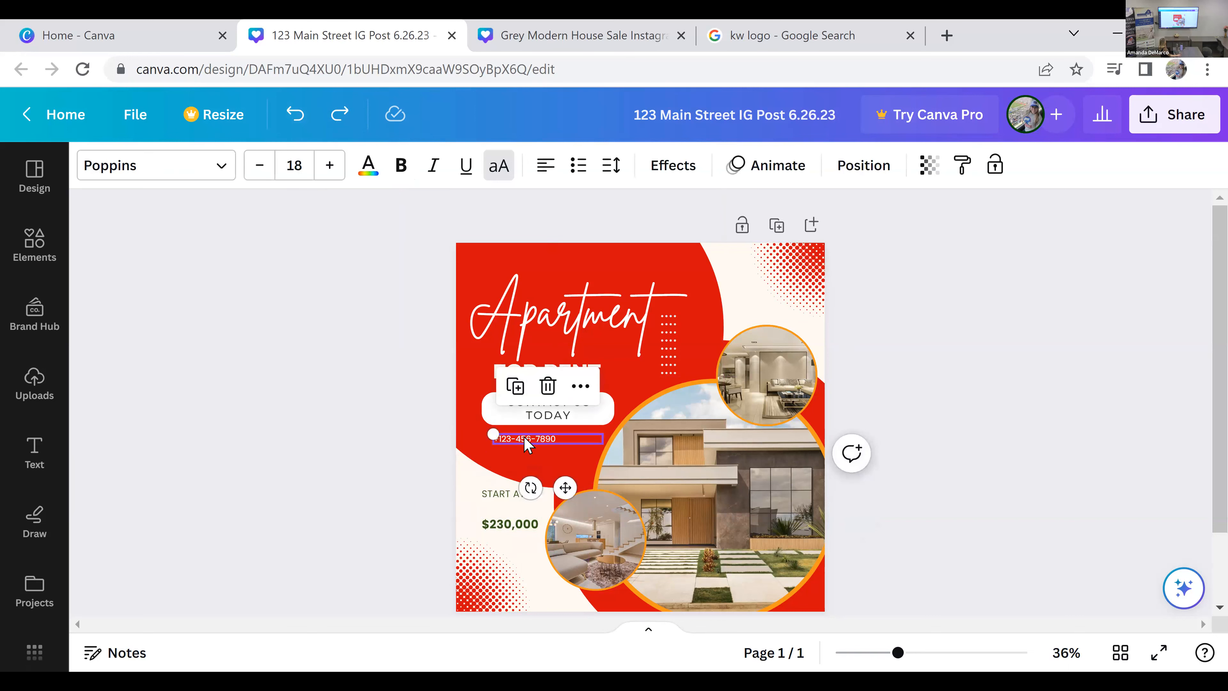
double_click(526, 439)
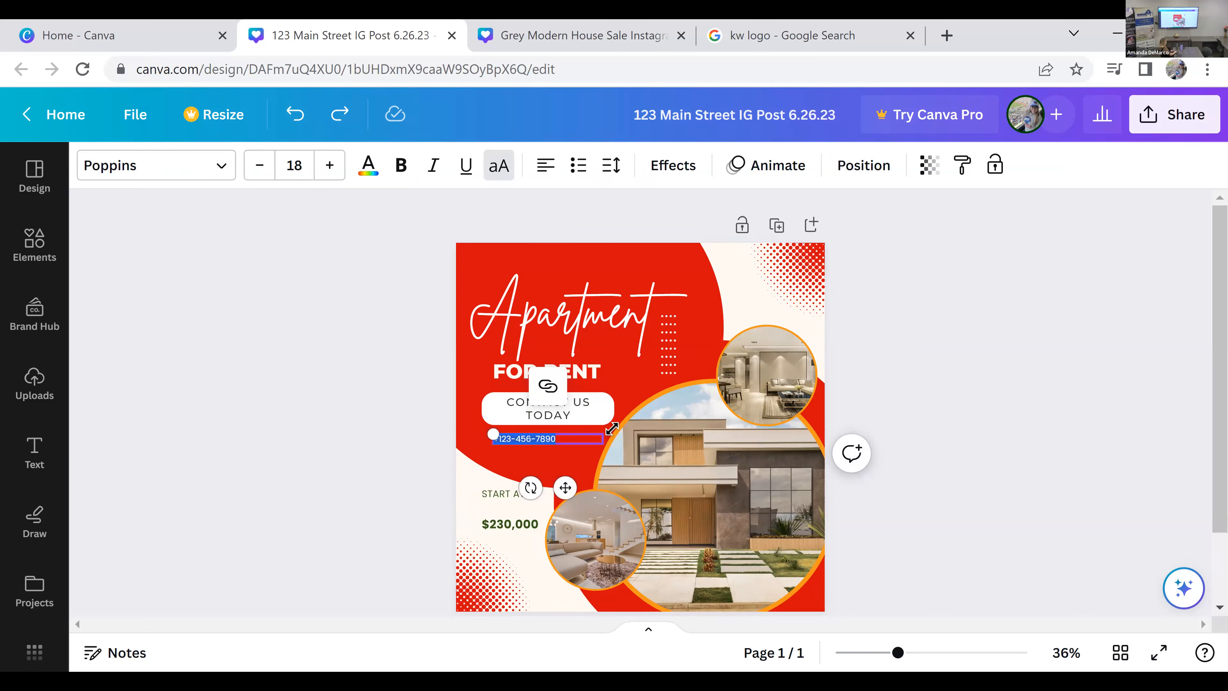
key(BackSpace)
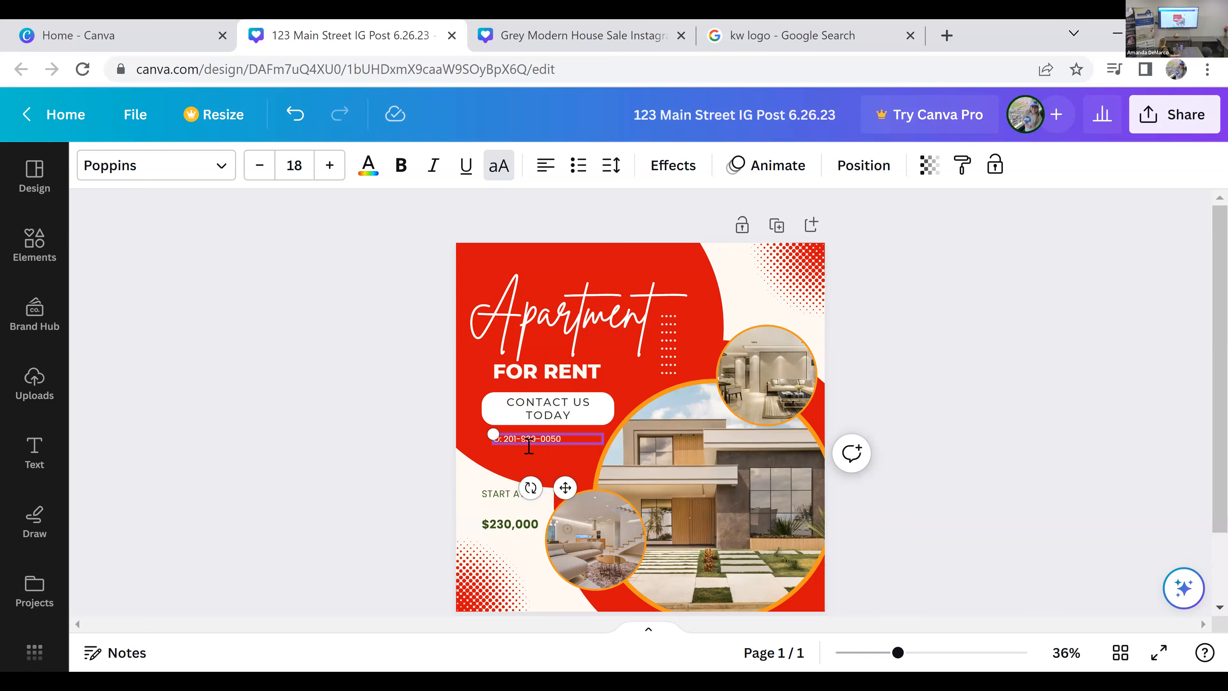
click(339, 484)
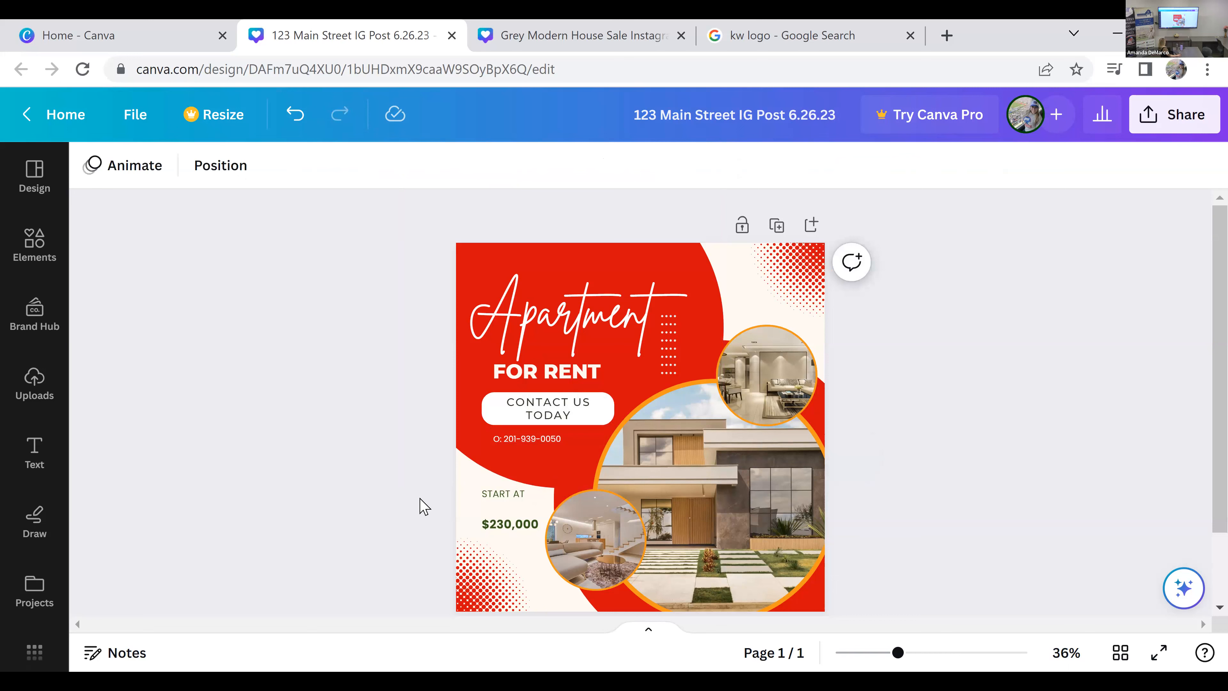
Step: Copy the office phone line and place the pasted copy directly beneath the original, aligned to its left edge
click(567, 441)
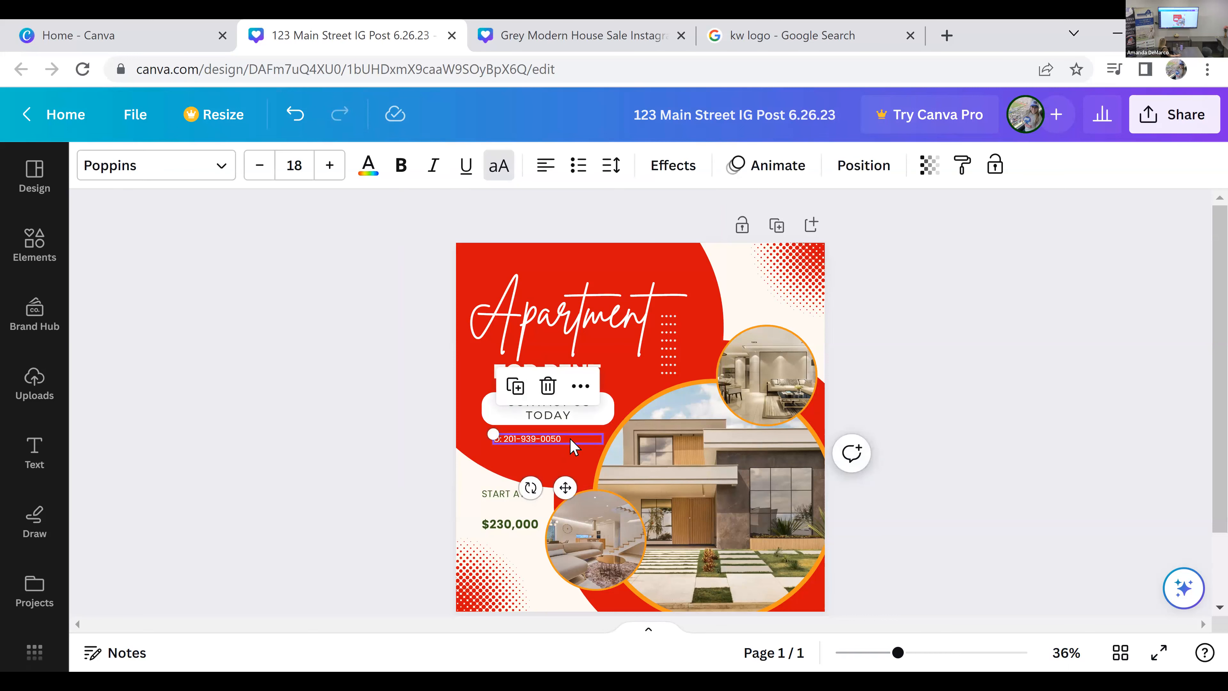
click(580, 386)
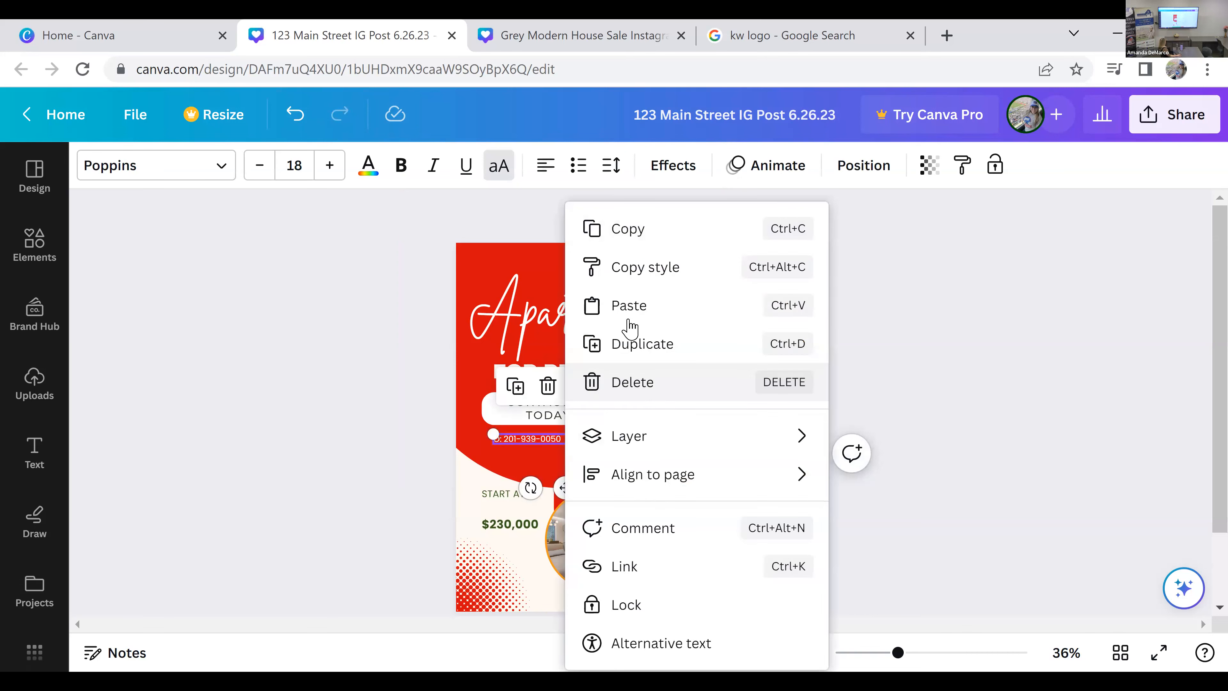
click(659, 229)
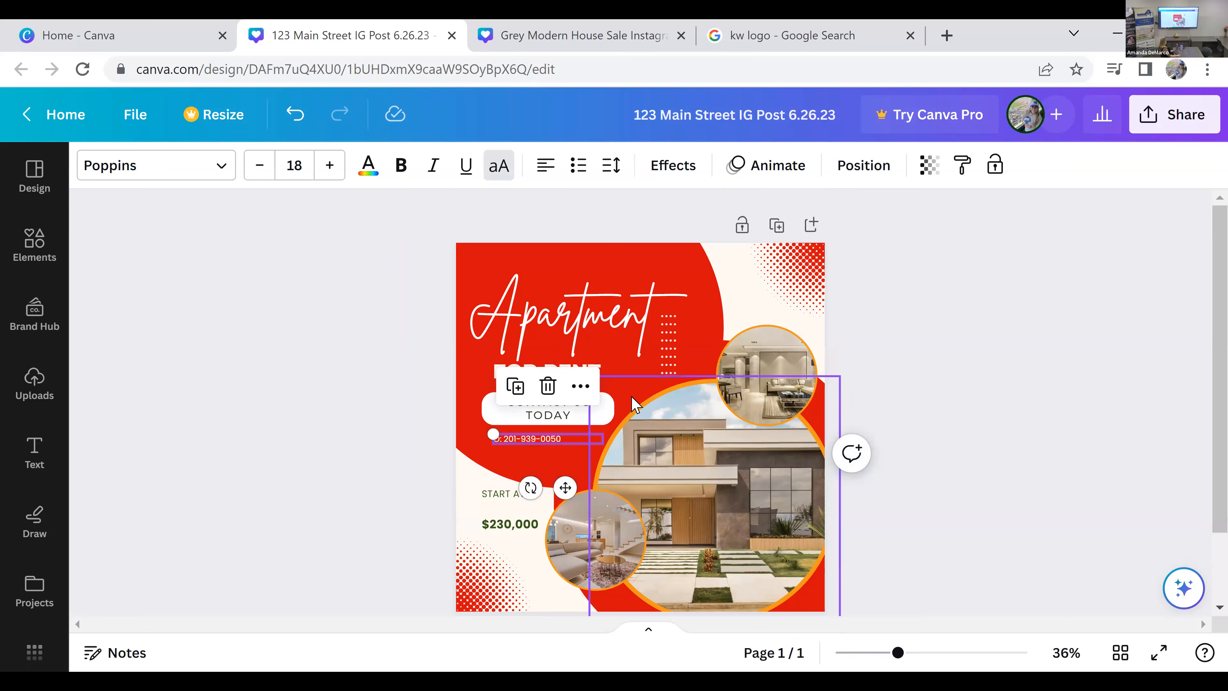
click(556, 457)
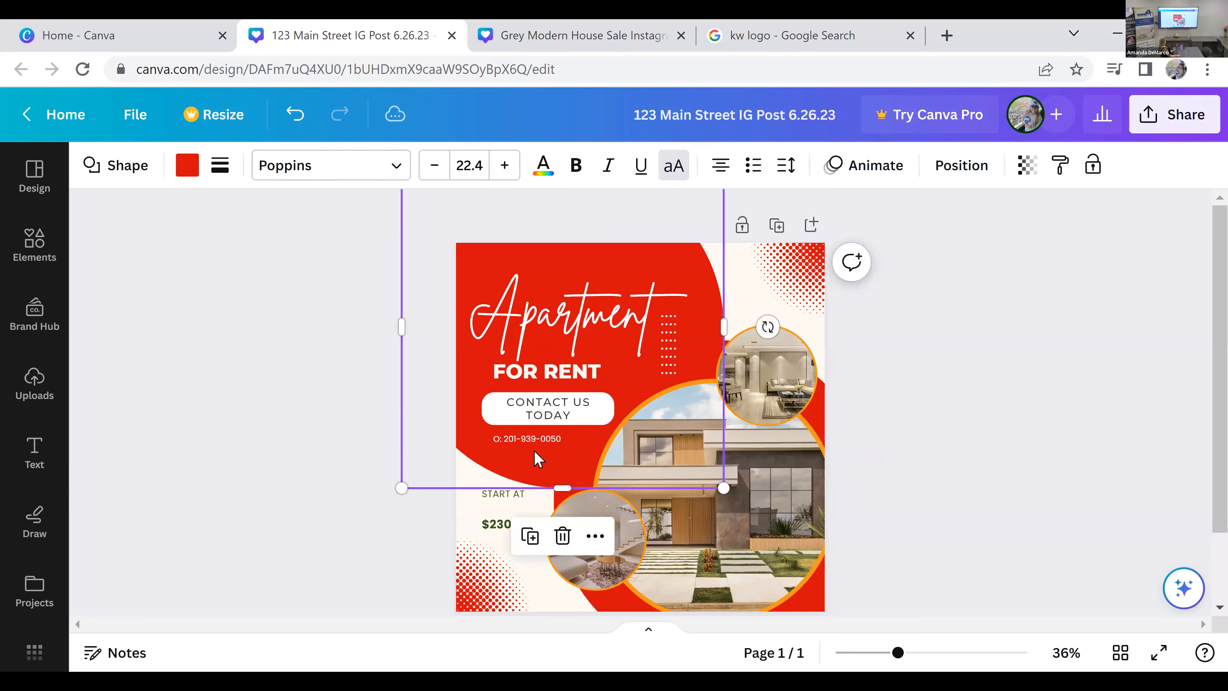
right_click(539, 469)
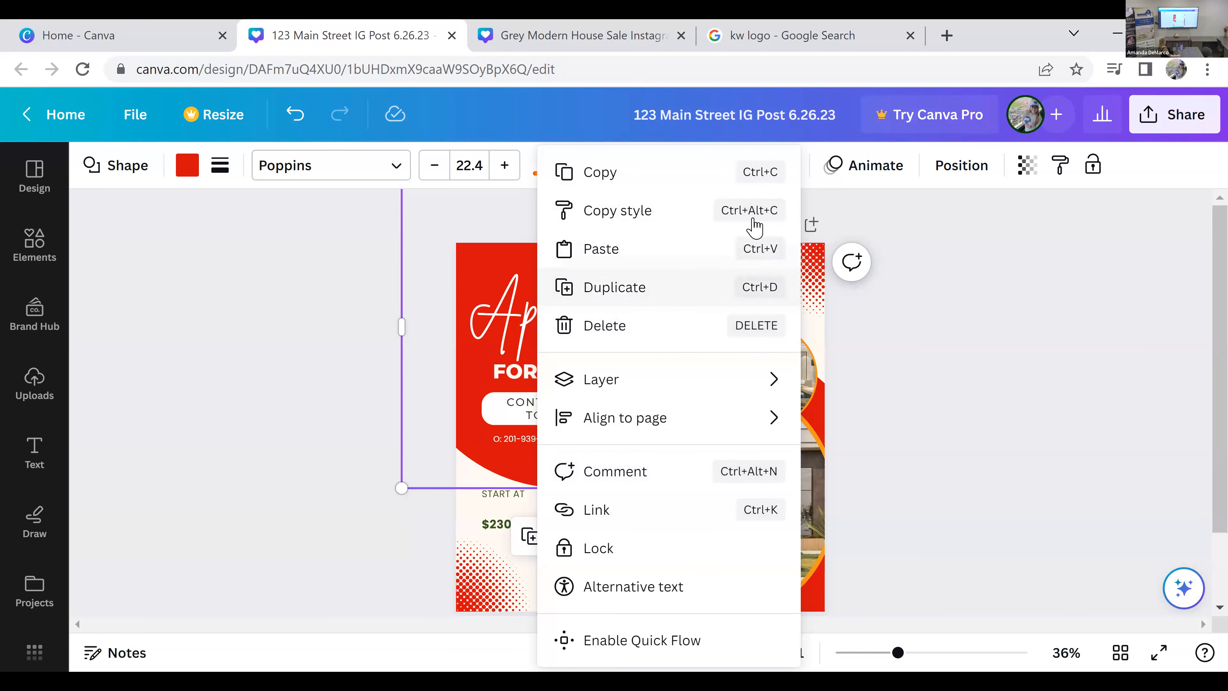
click(887, 494)
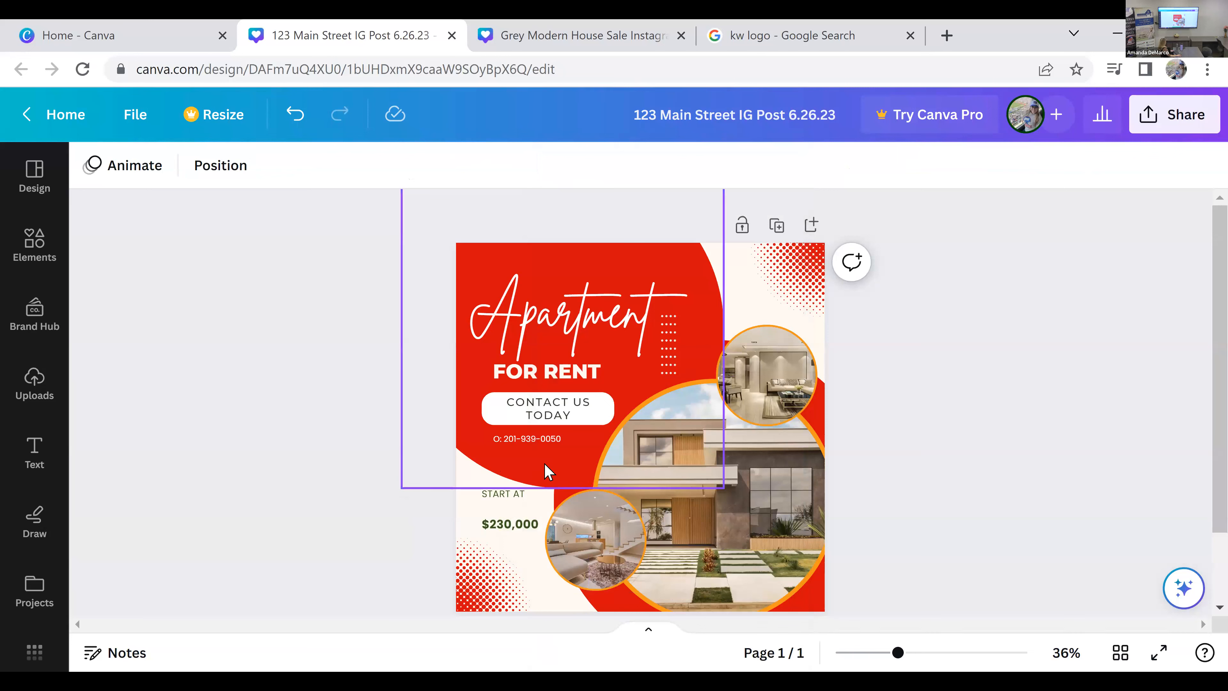
key(ctrl+v)
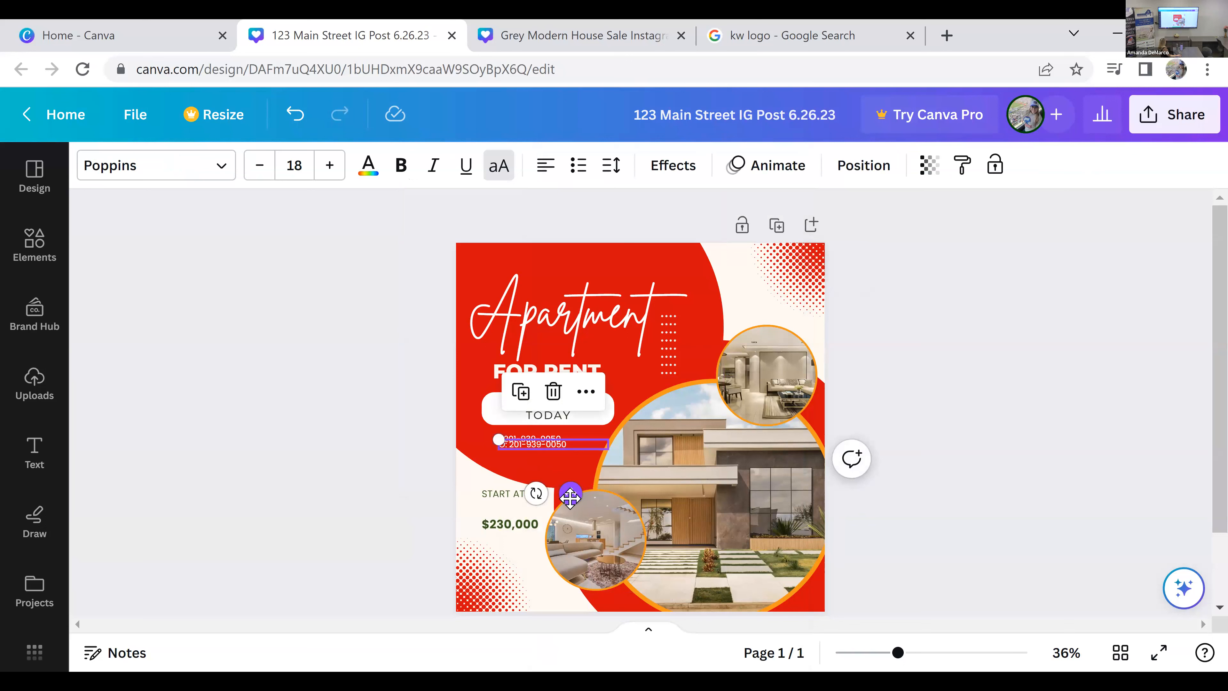
drag(570, 509, 565, 522)
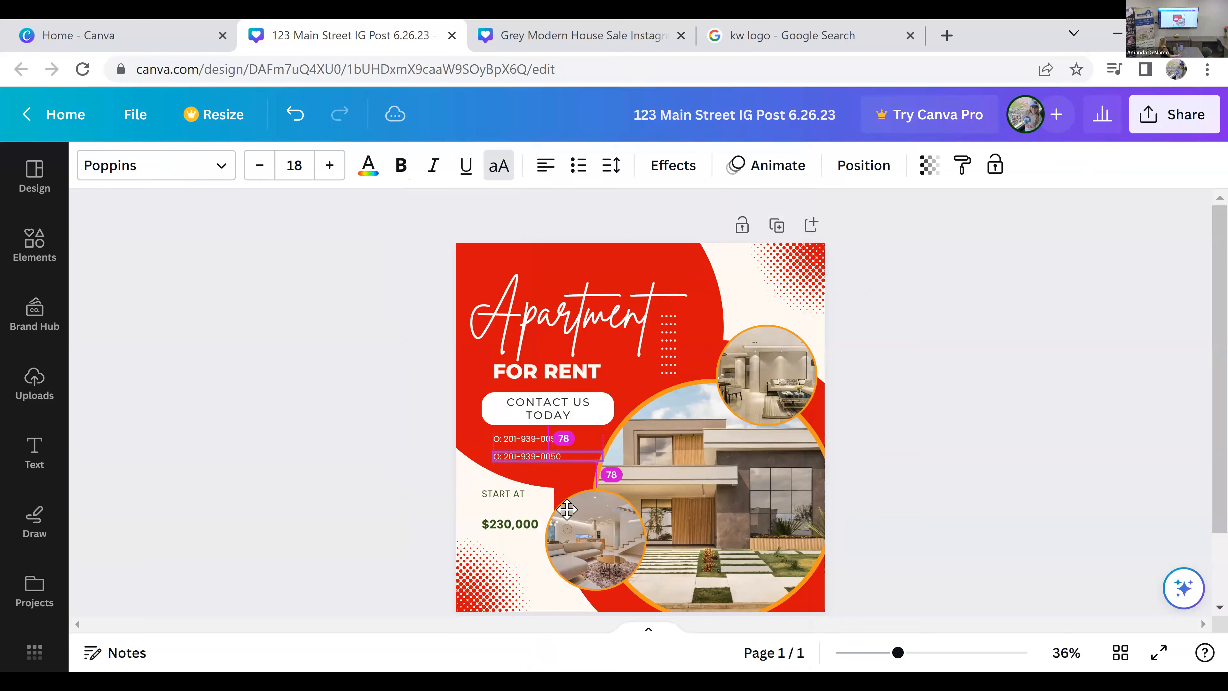
drag(503, 463, 504, 464)
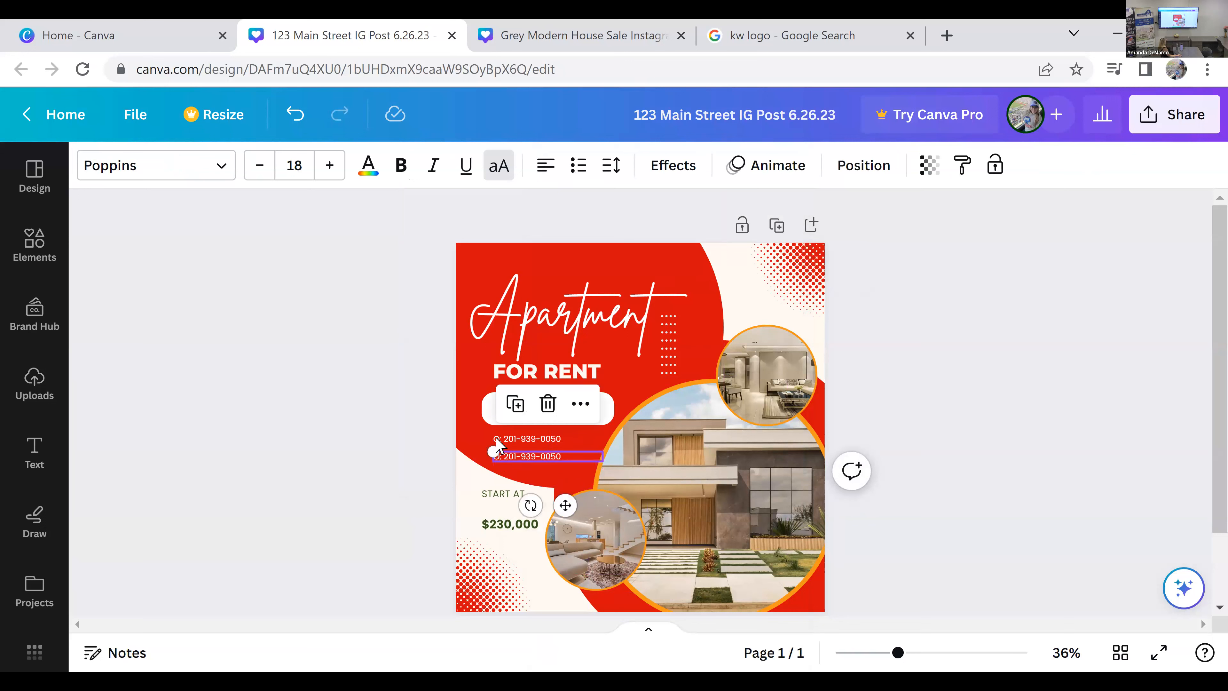
Step: Replace the duplicated phone line below the office number with the cell phone number, prefixed with "C:"
double_click(521, 460)
text(C: 123-456-7890)
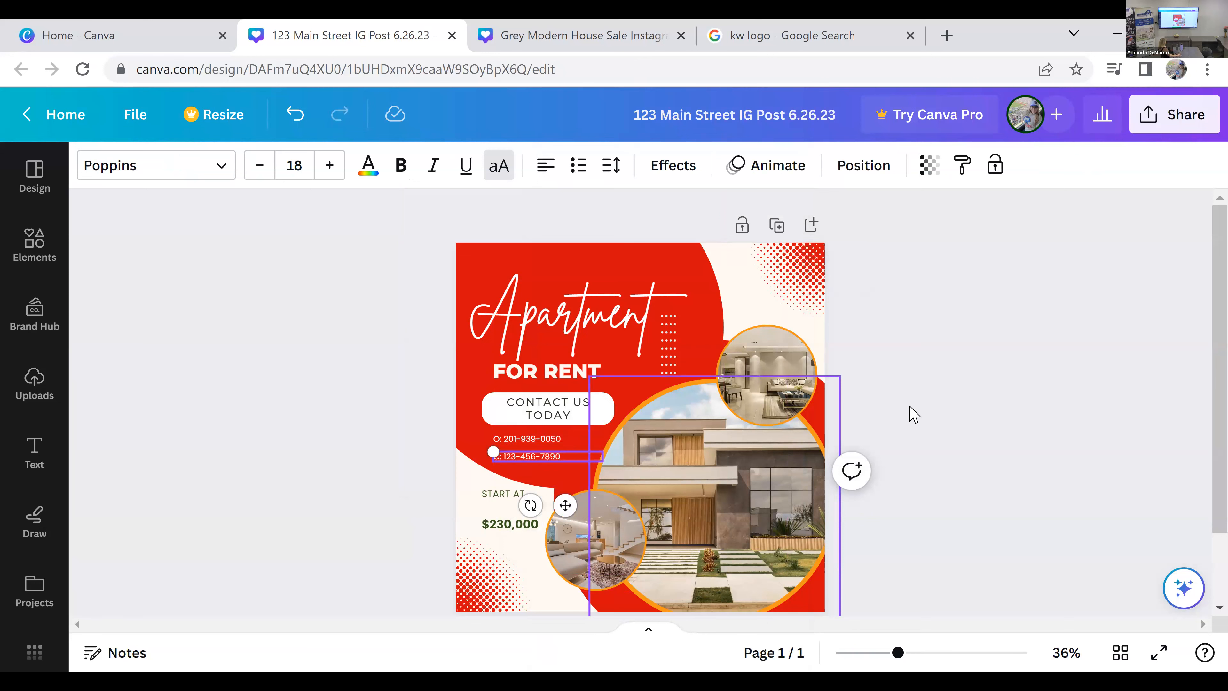
click(532, 439)
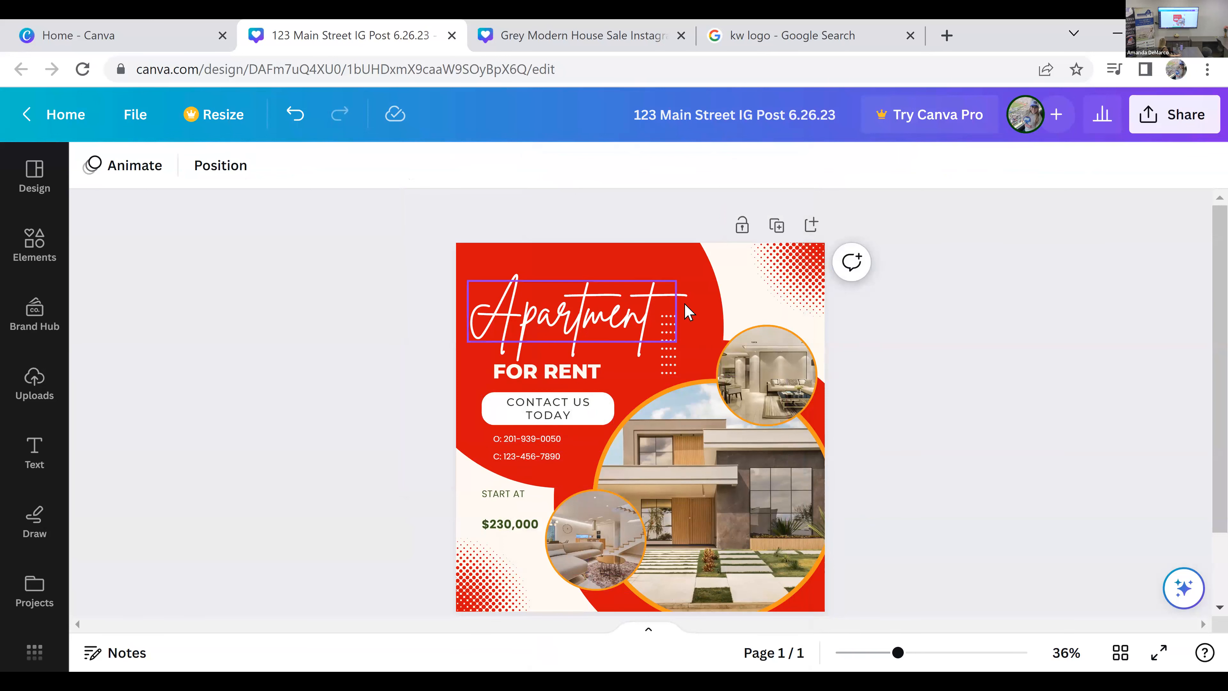
scroll(749, 400, down, 2)
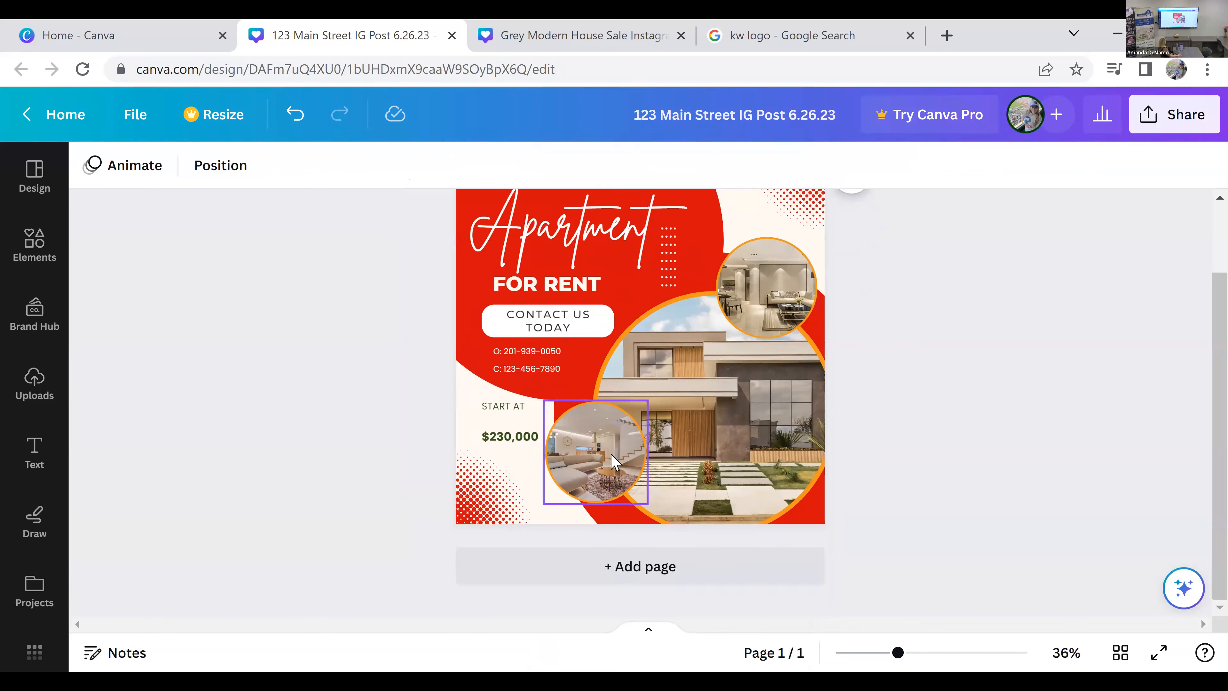
click(698, 429)
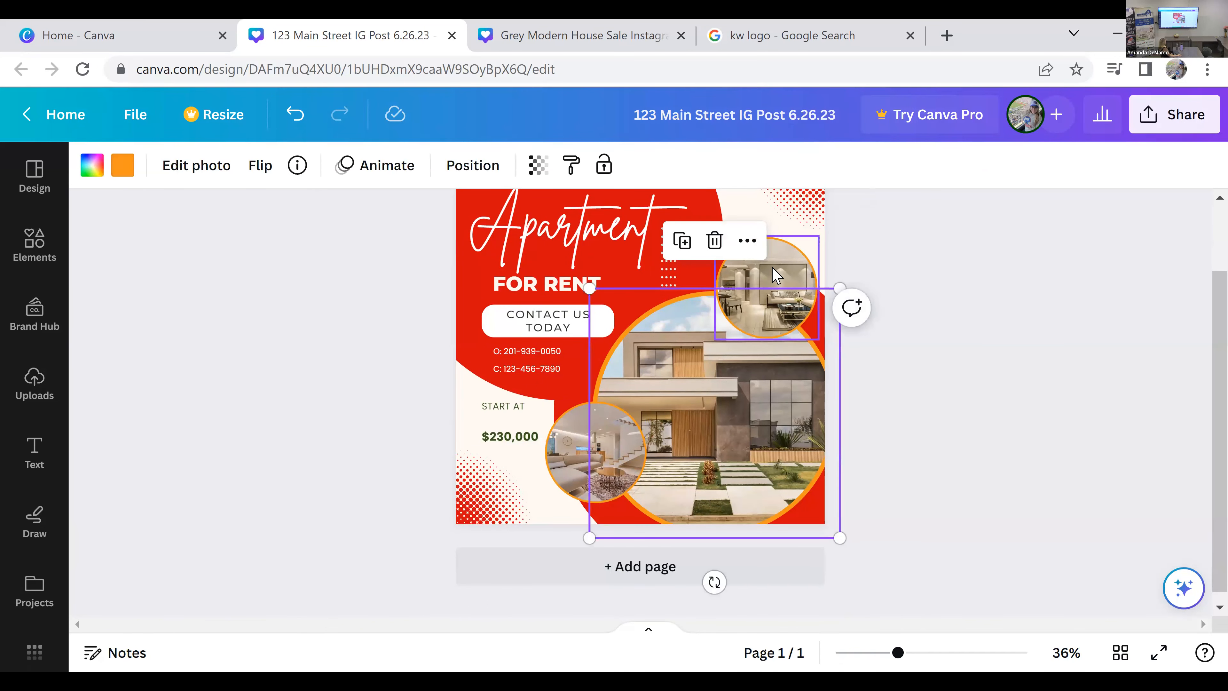
click(776, 273)
click(737, 445)
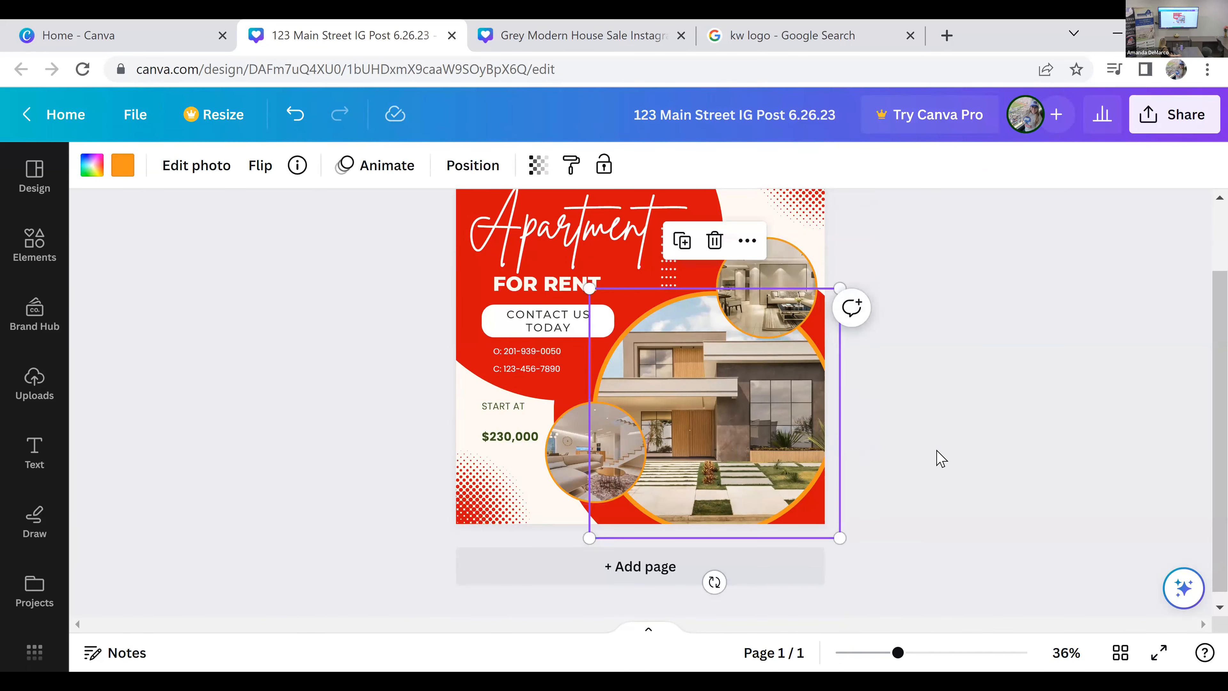
scroll(389, 377, up, 2)
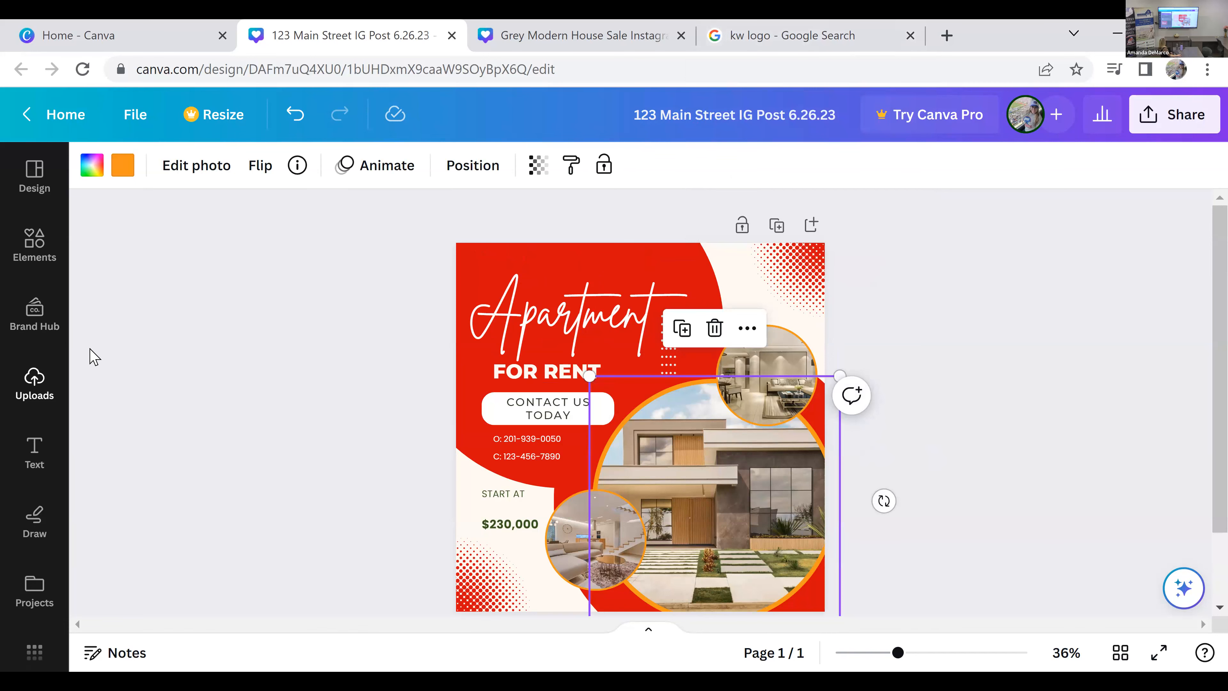
Step: Open the uploaded images and browse the Downloads folder for a property photo to upload
click(34, 385)
mouse_move(162, 498)
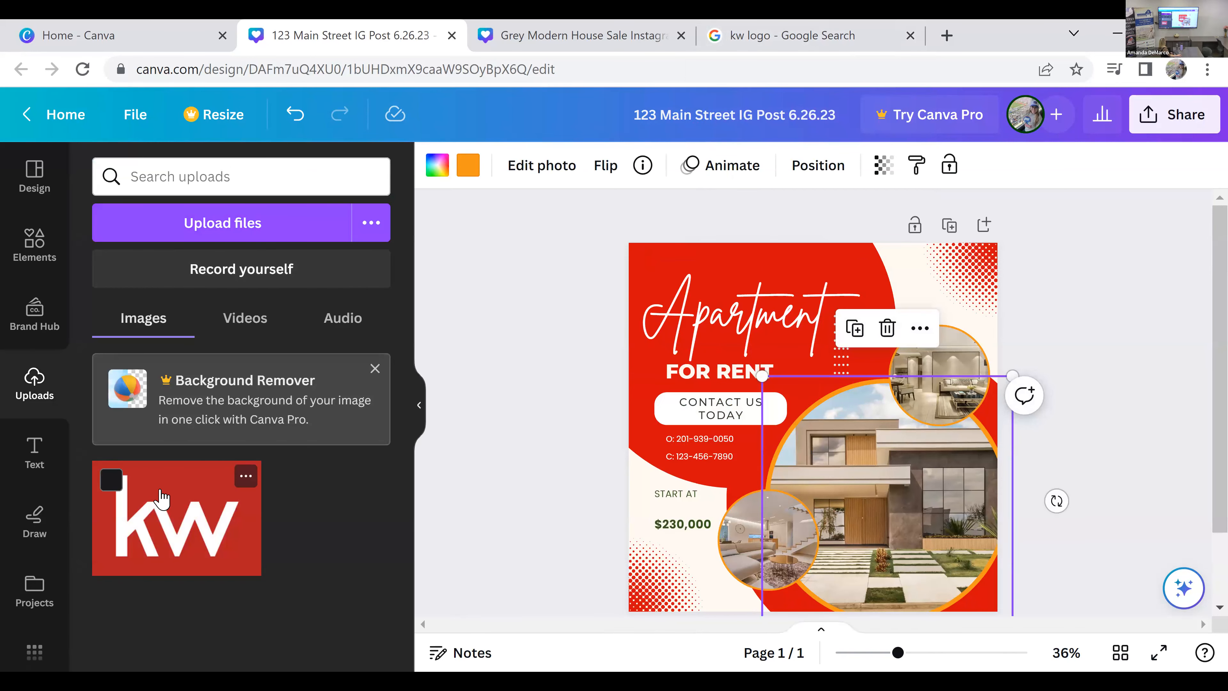
click(240, 227)
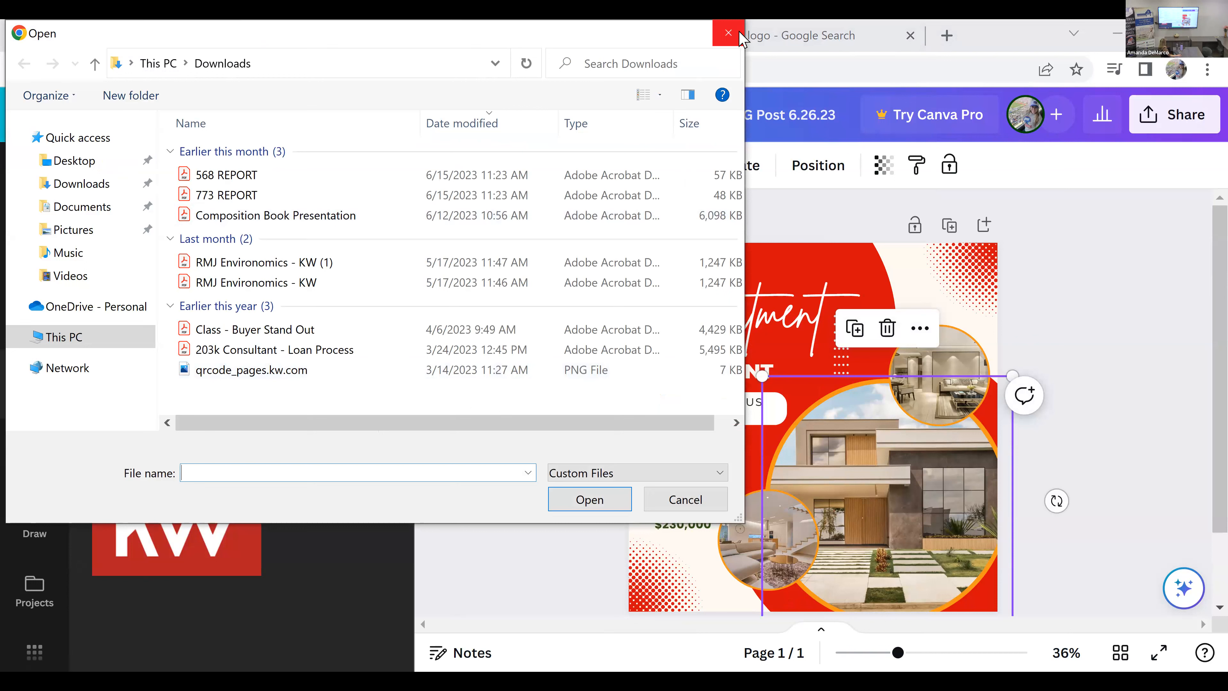
click(729, 34)
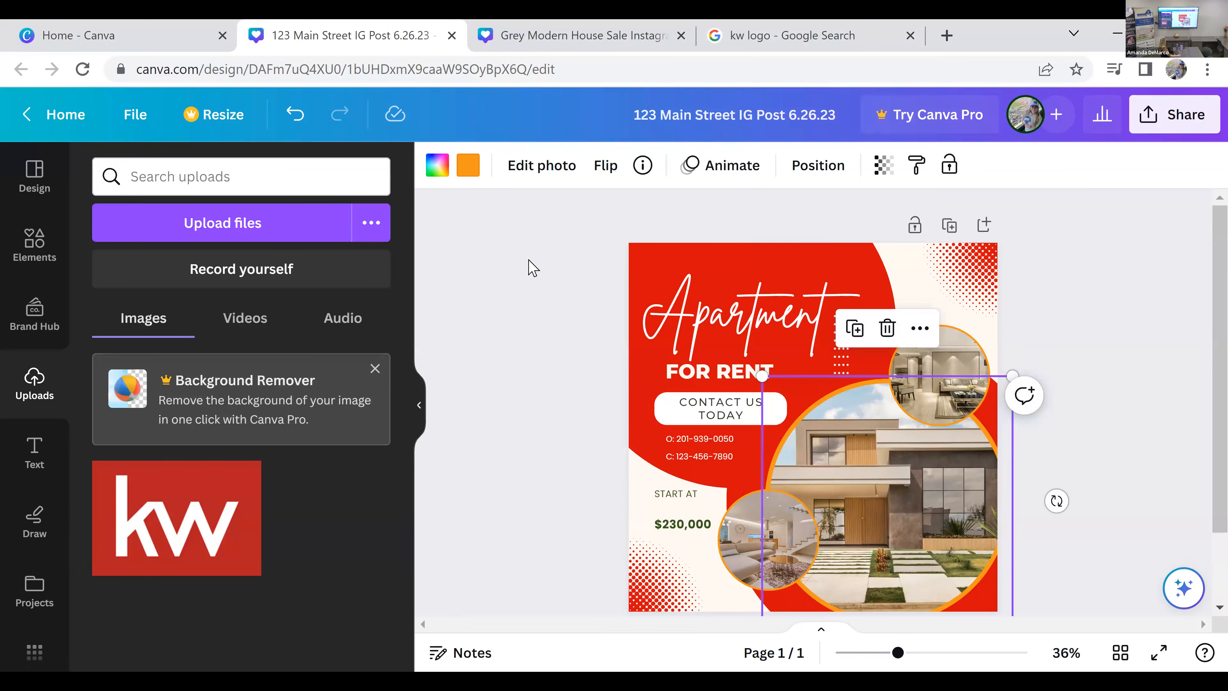
Step: Switch to the Google image search and search for "NJ APARTMENT"
click(779, 47)
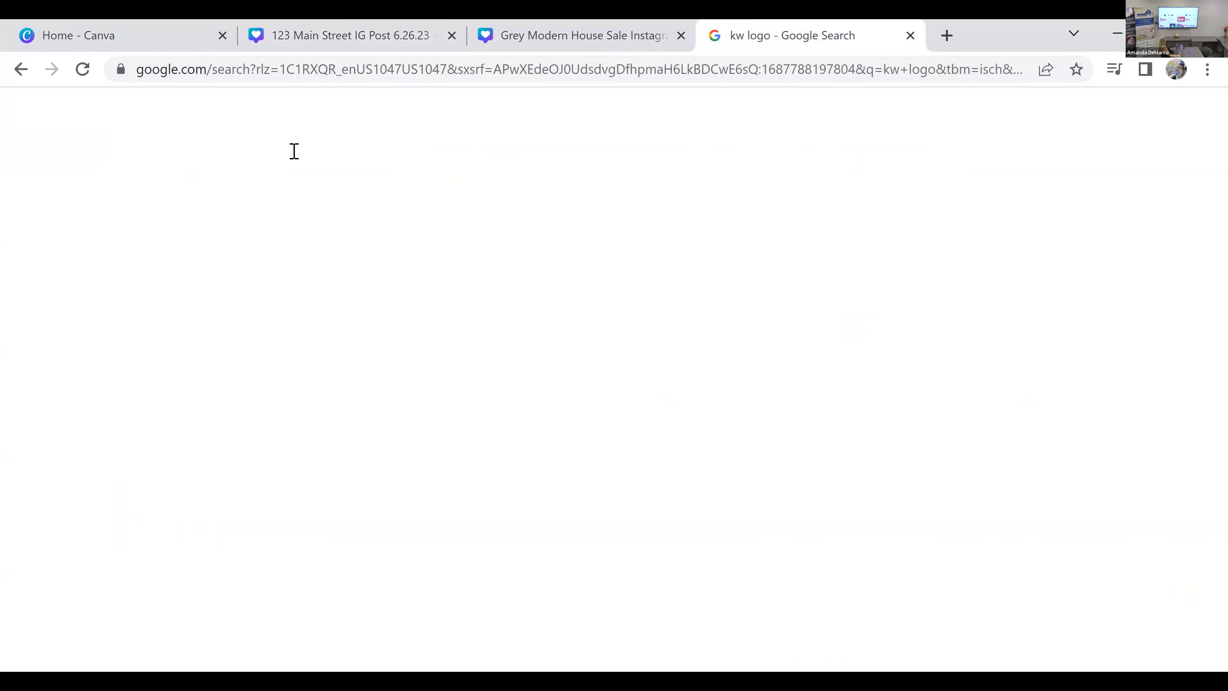
triple_click(294, 151)
text(NJ APARTMEN)
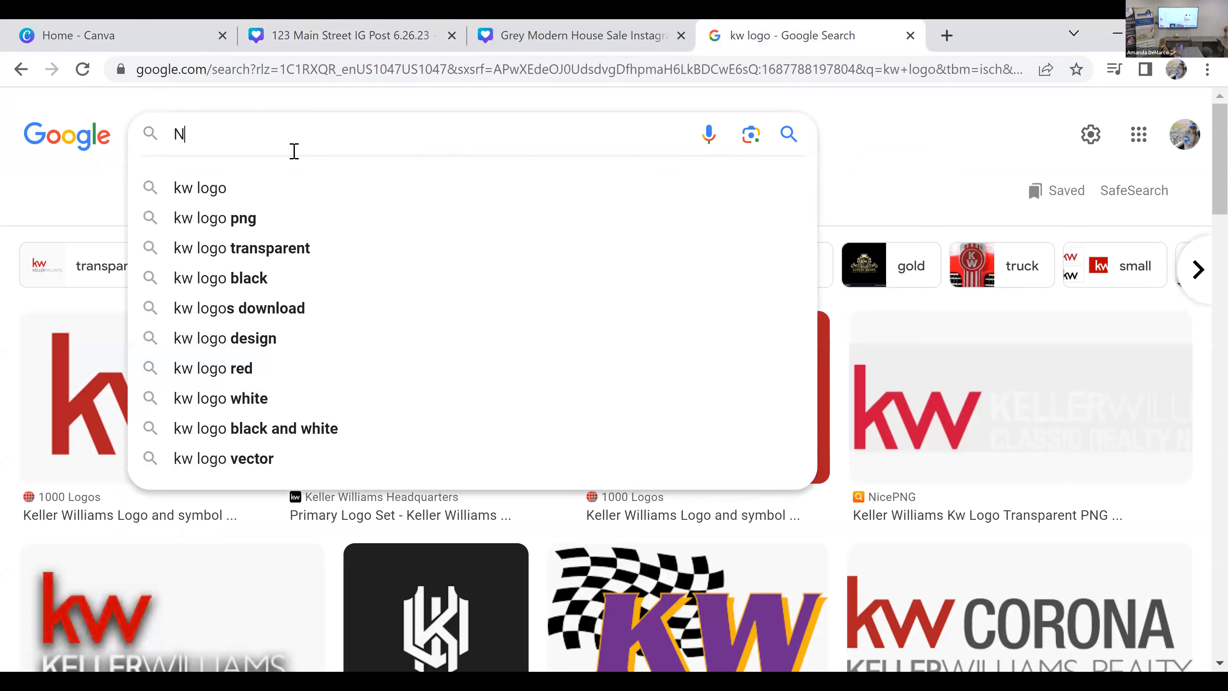
text(T)
key(Return)
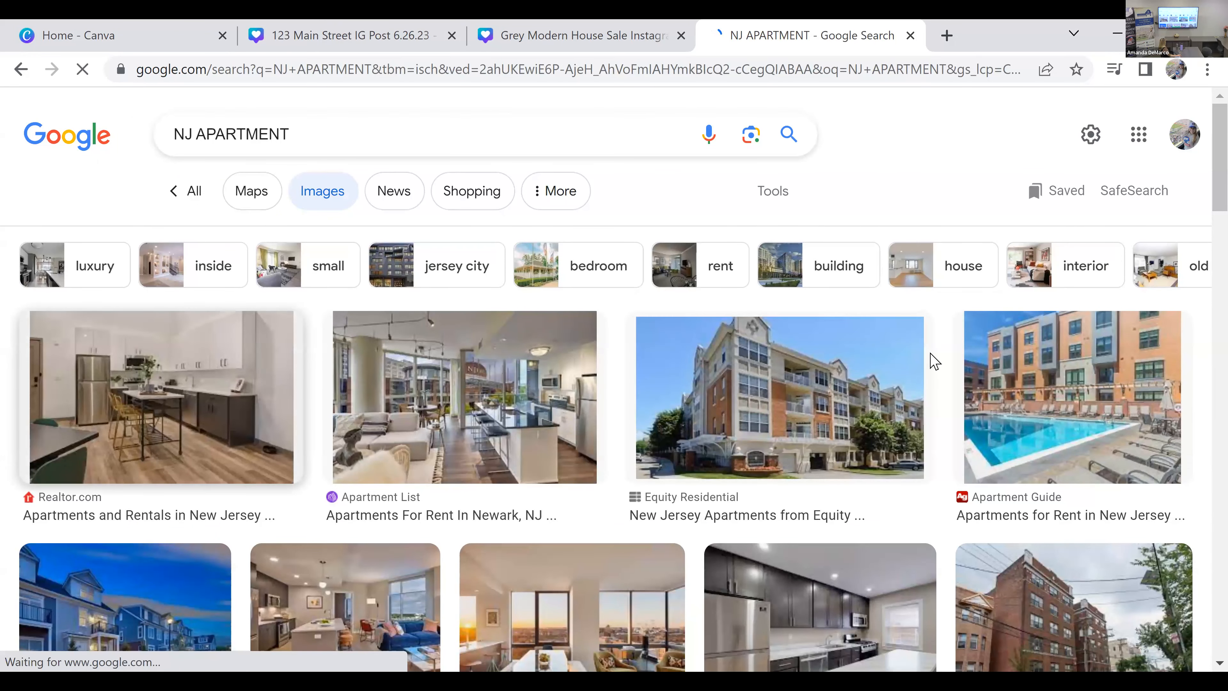
Step: Save the Realtor.com kitchen photo from the image results to the Desktop as a JPEG named "apartment"
click(273, 428)
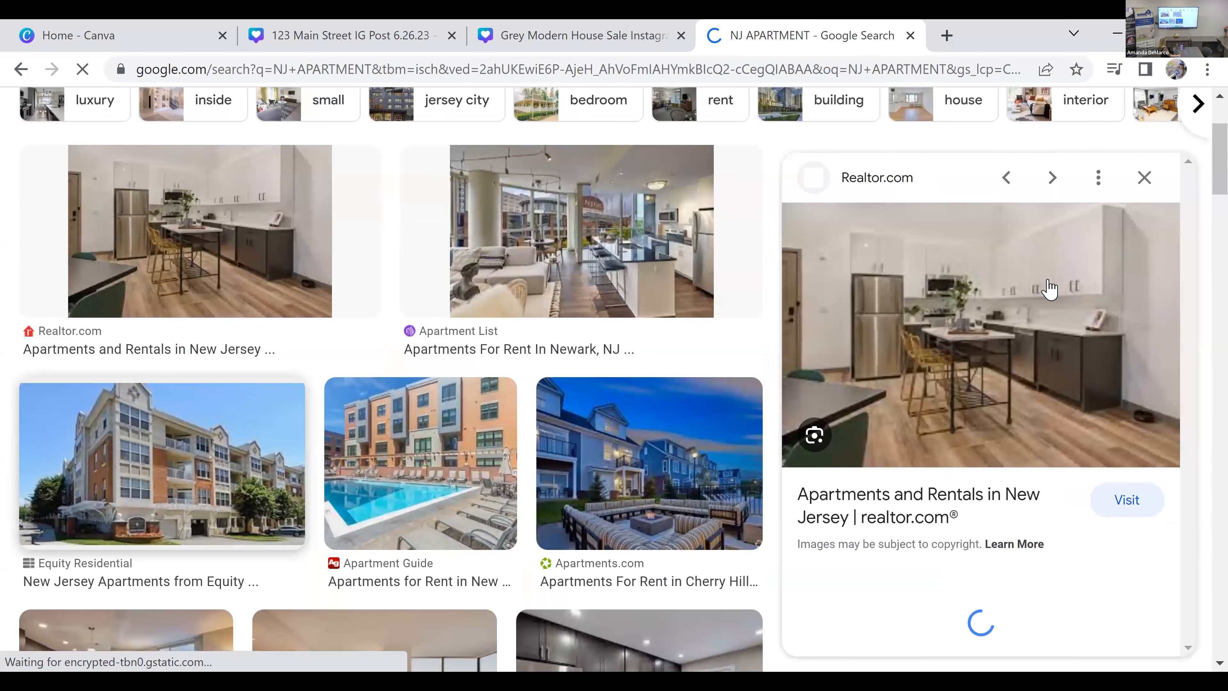
right_click(1023, 282)
click(1075, 484)
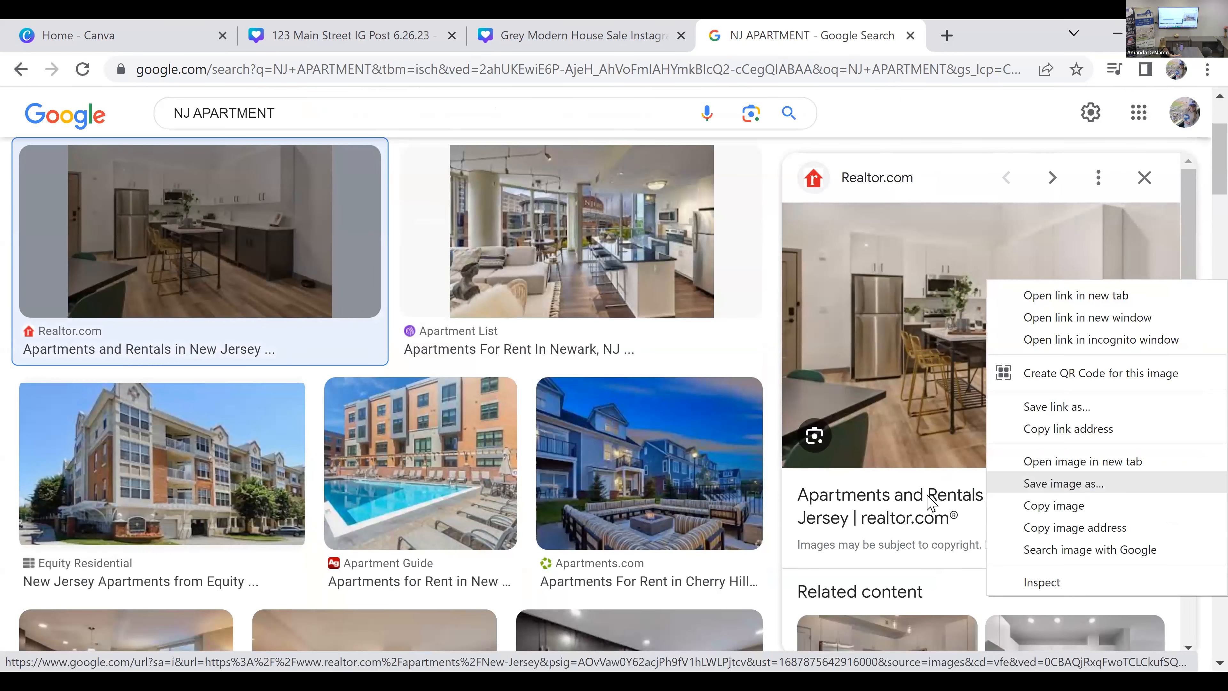
text(apartment)
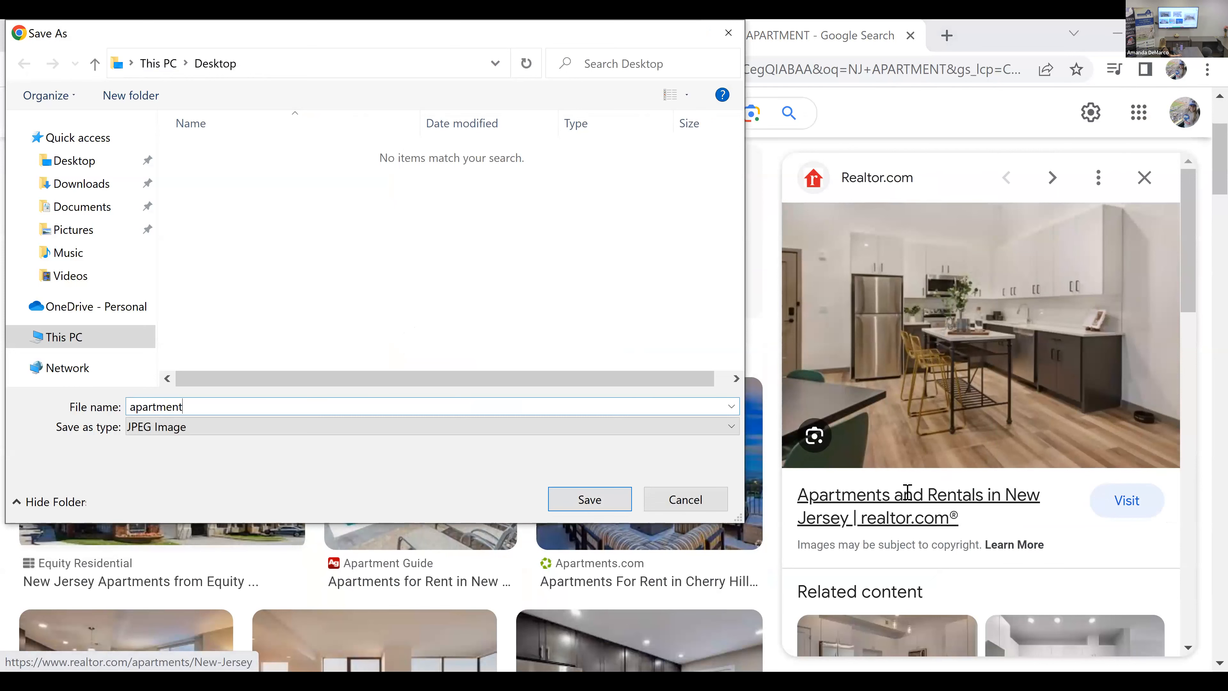
key(Return)
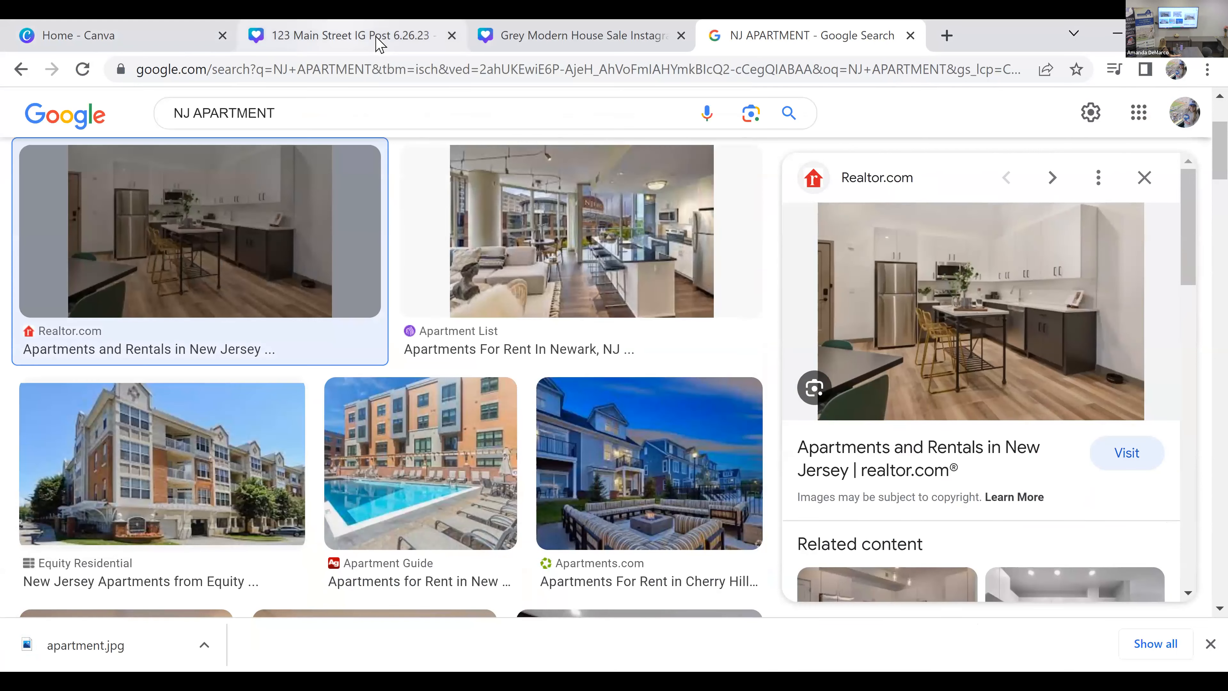
Step: Switch back to the 123 Main Street post in Canva and upload the downloaded apartment.jpg to the image library
click(347, 35)
scroll(1070, 479, down, 2)
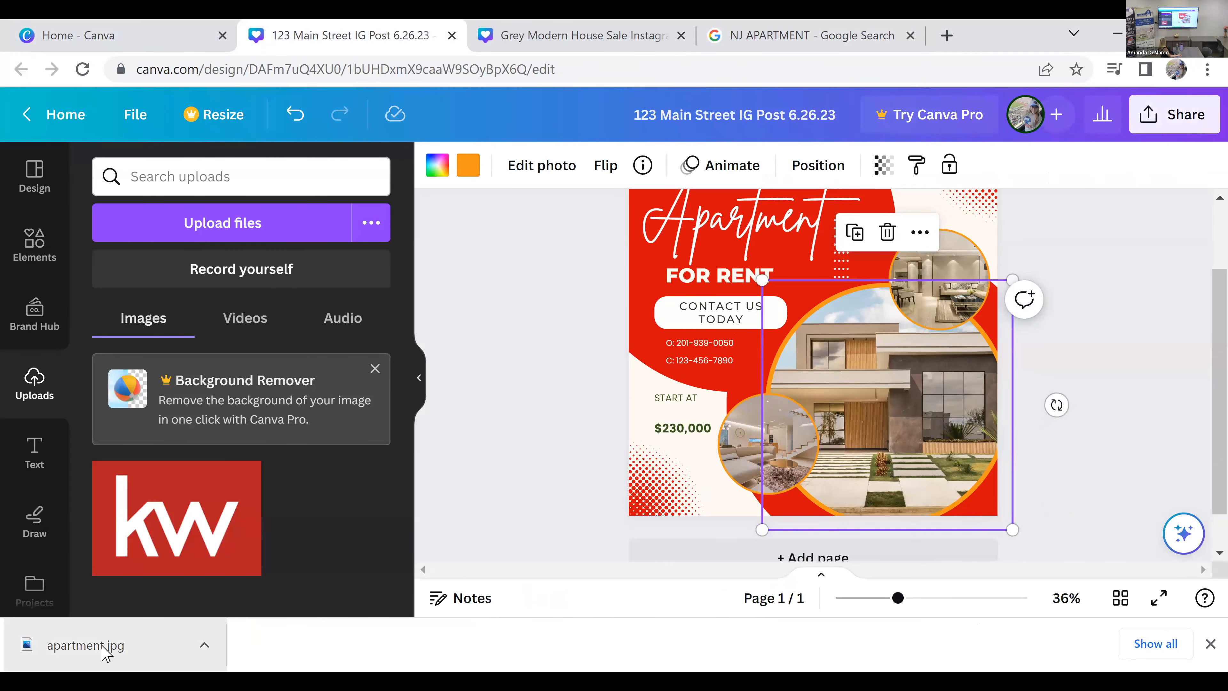
drag(109, 645, 811, 473)
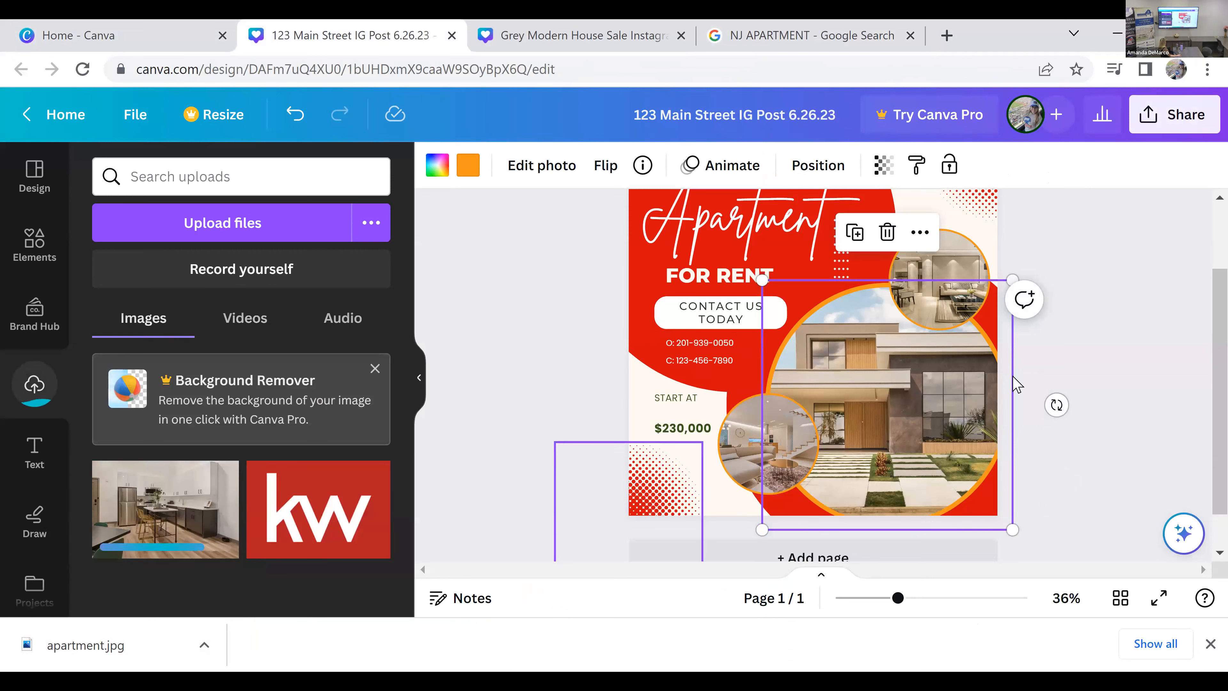
click(1100, 400)
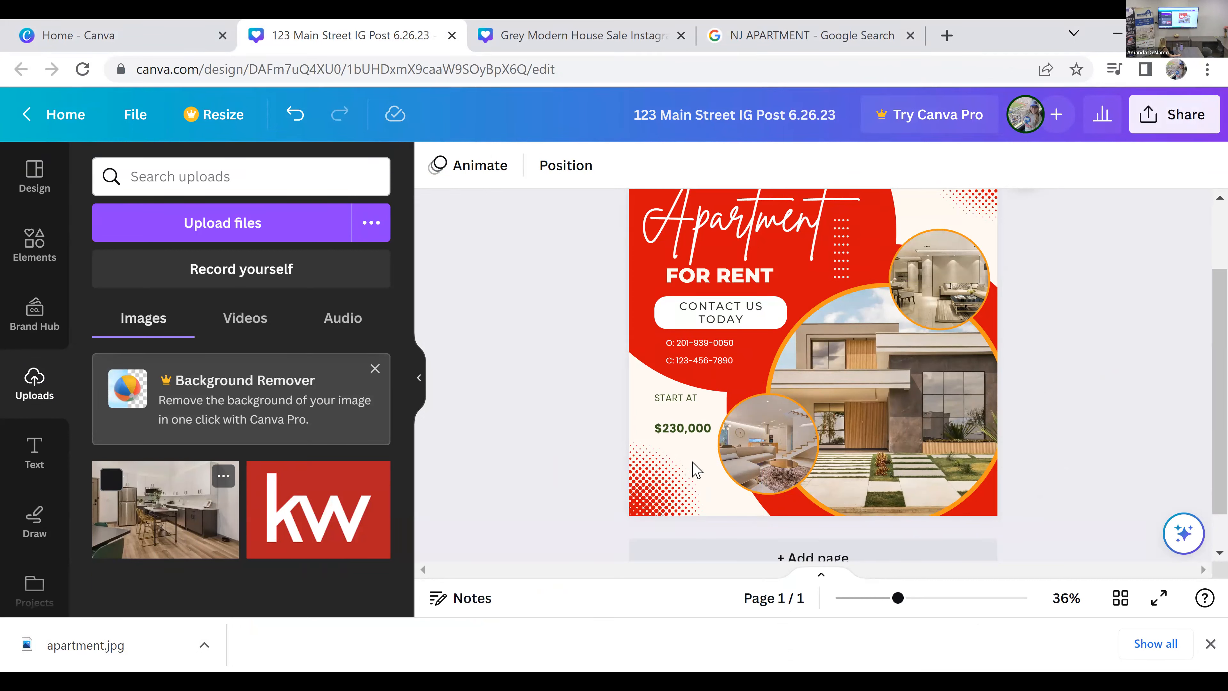
Step: Fill the large circular frame and both small circular frames with the uploaded kitchen photo
drag(734, 505, 896, 424)
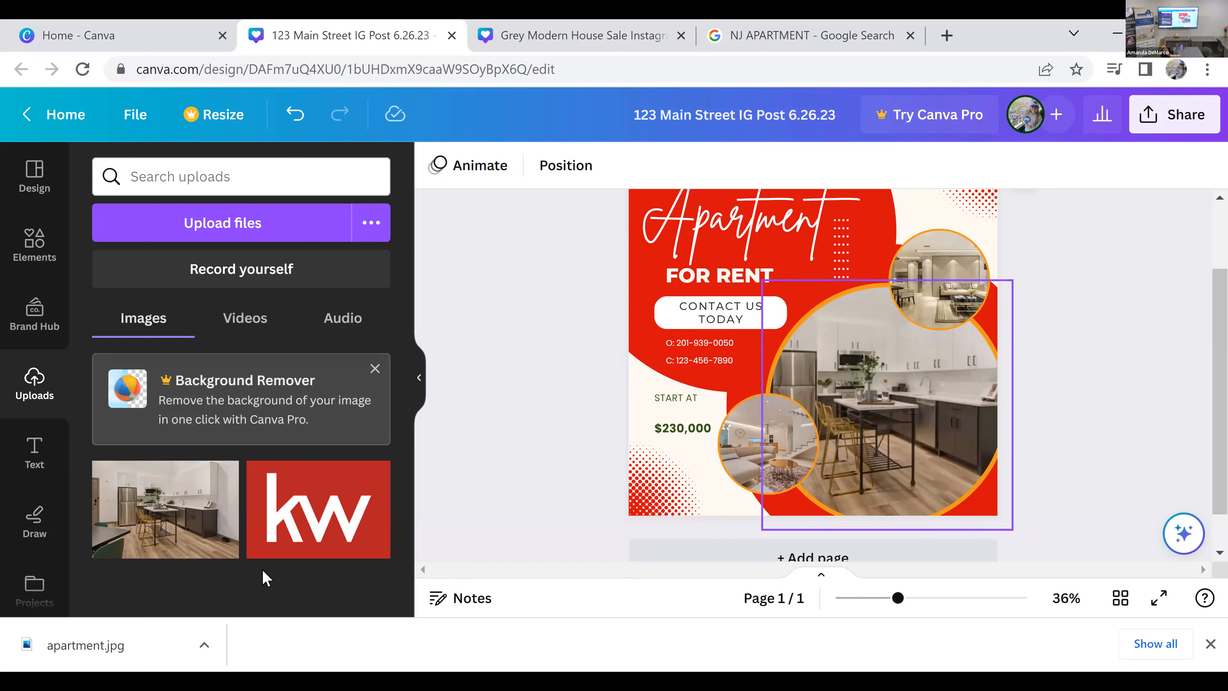
drag(735, 460, 778, 456)
drag(353, 479, 946, 304)
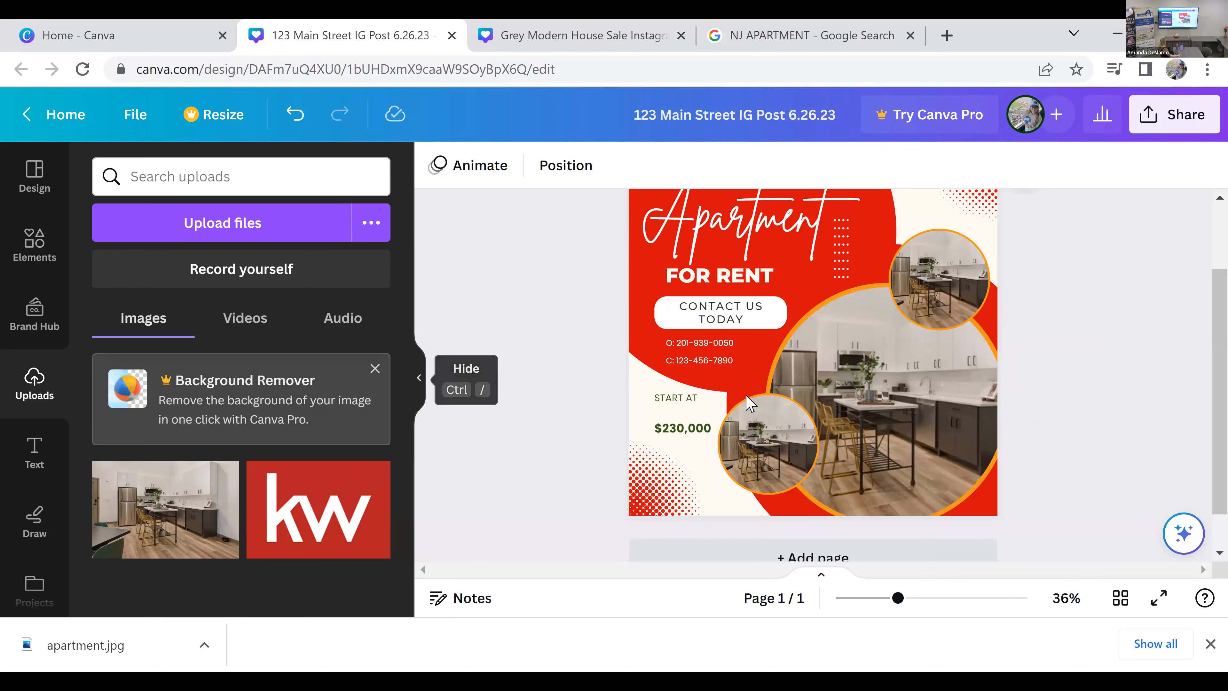
click(416, 383)
scroll(844, 401, down, 2)
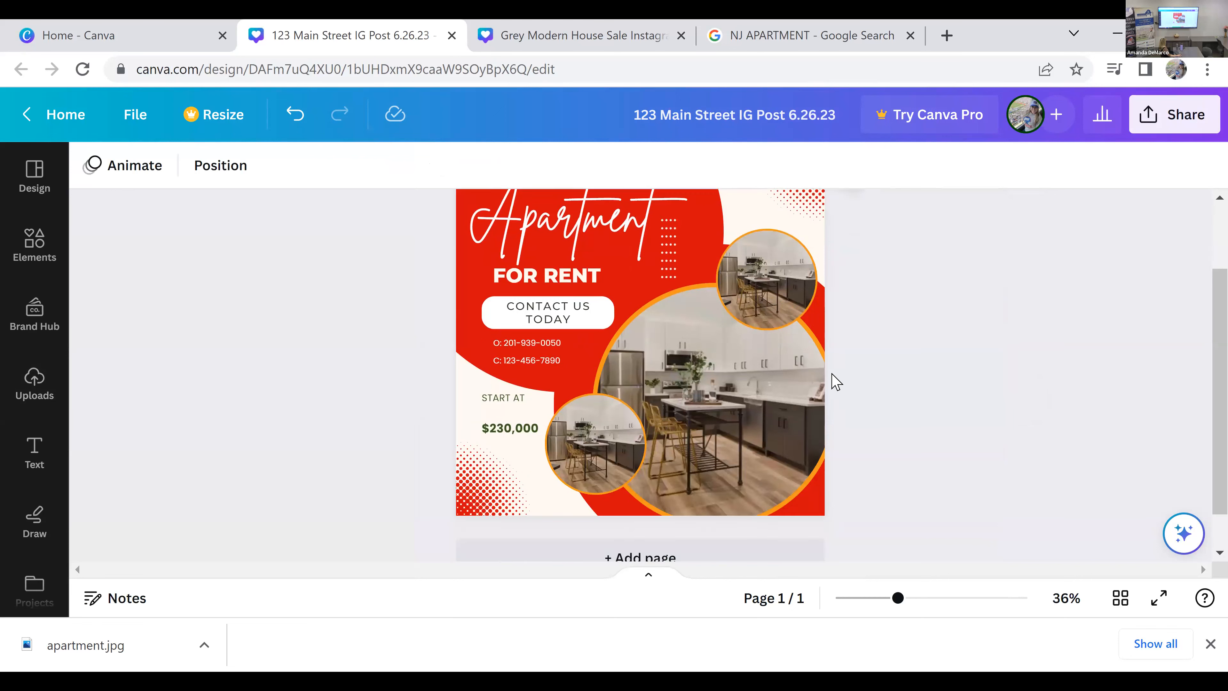
Step: Recolor the orange borders of all three circular photo frames to the medium-light gray from the default solid colors
click(801, 314)
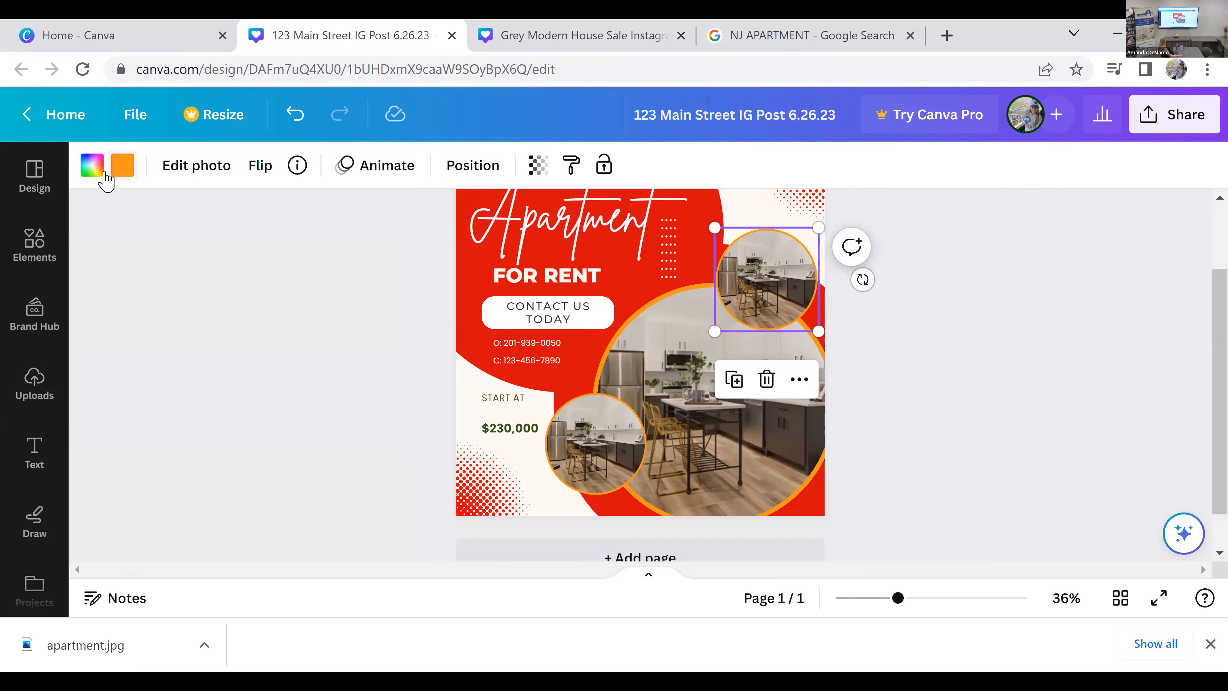
click(125, 166)
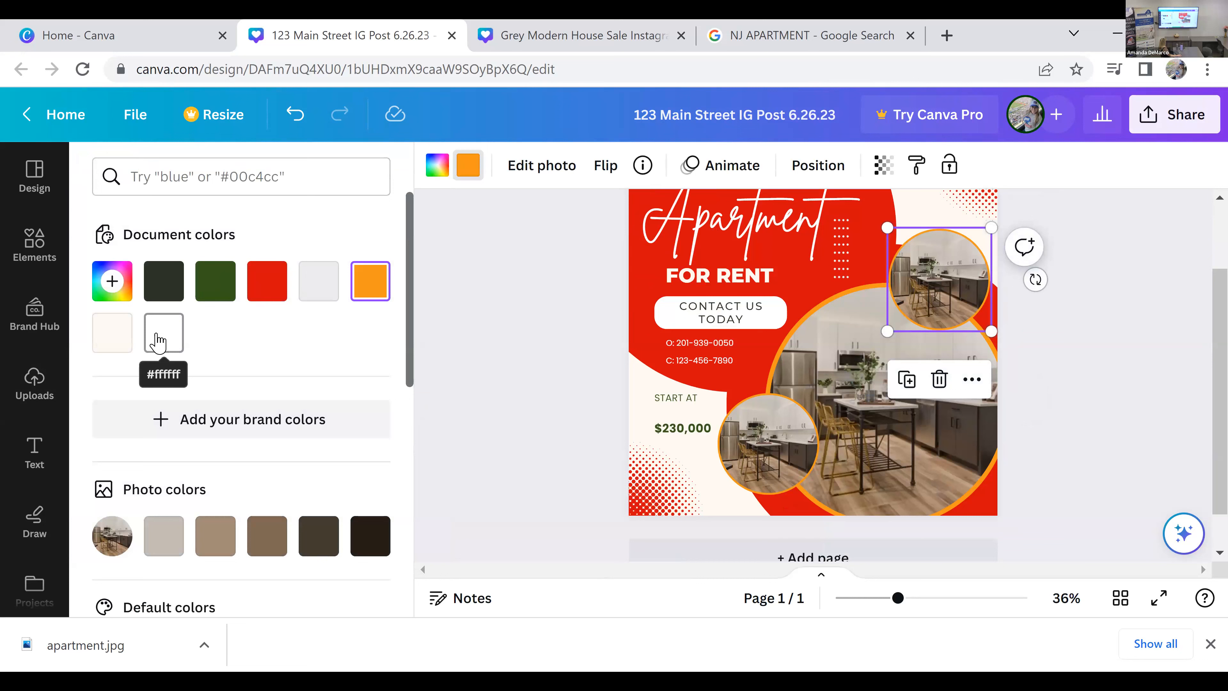
scroll(340, 436, down, 2)
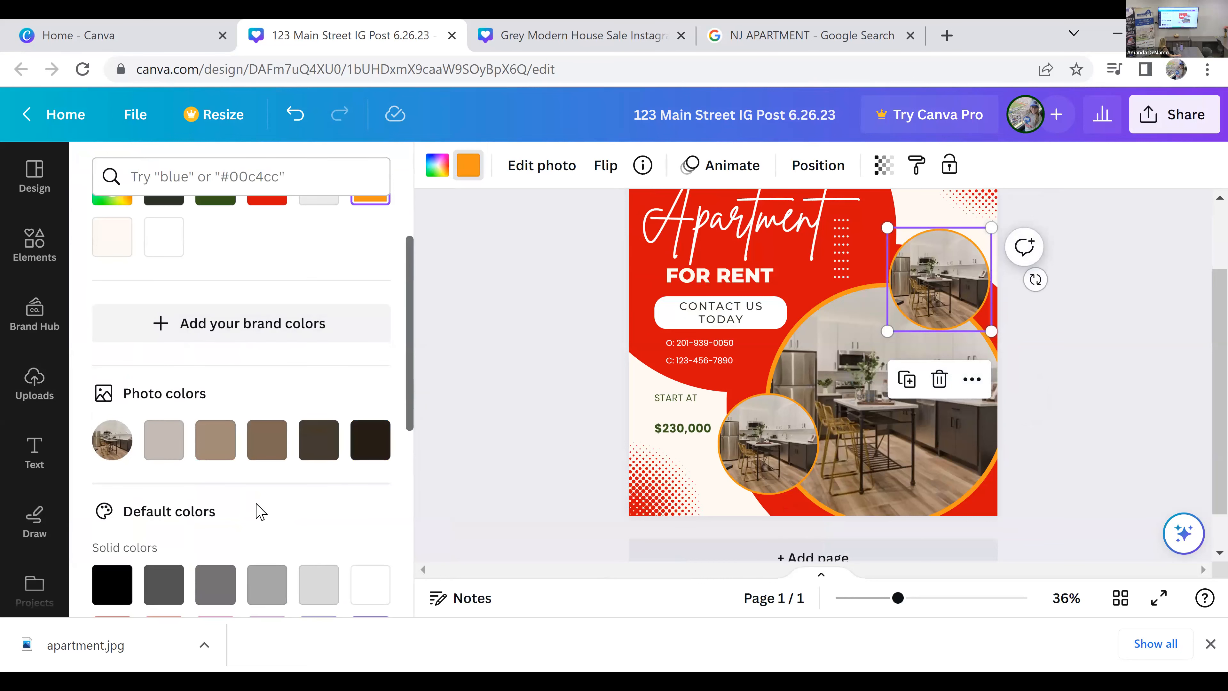
click(267, 583)
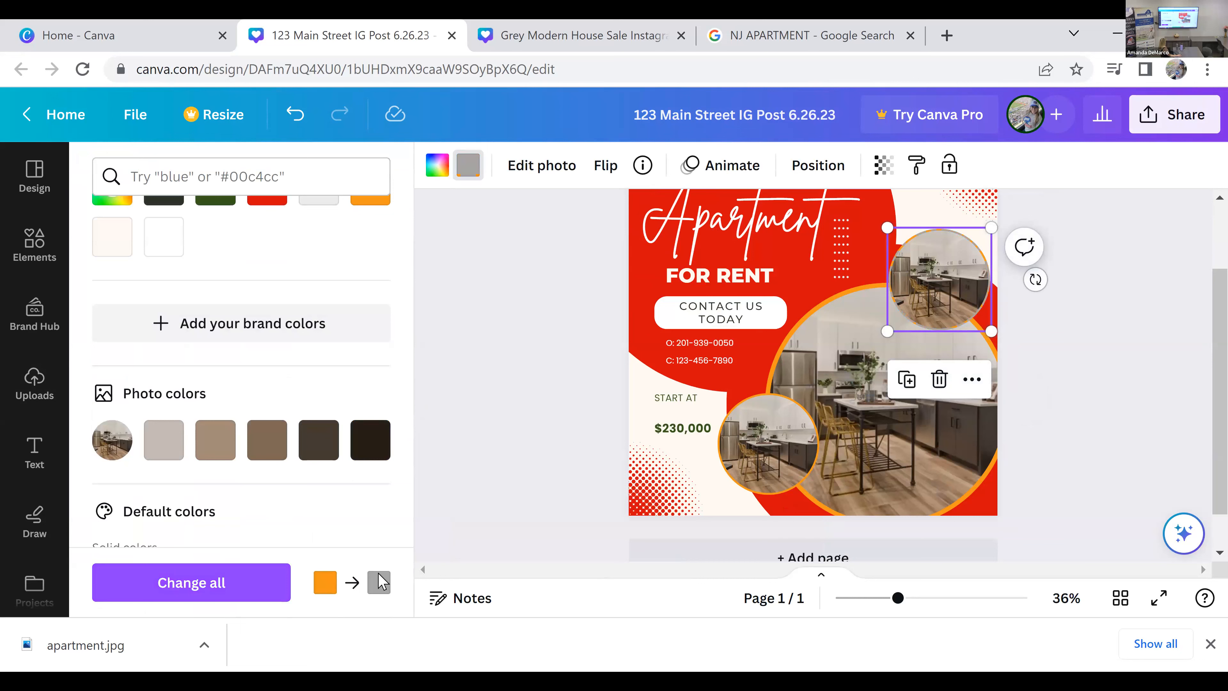
click(206, 584)
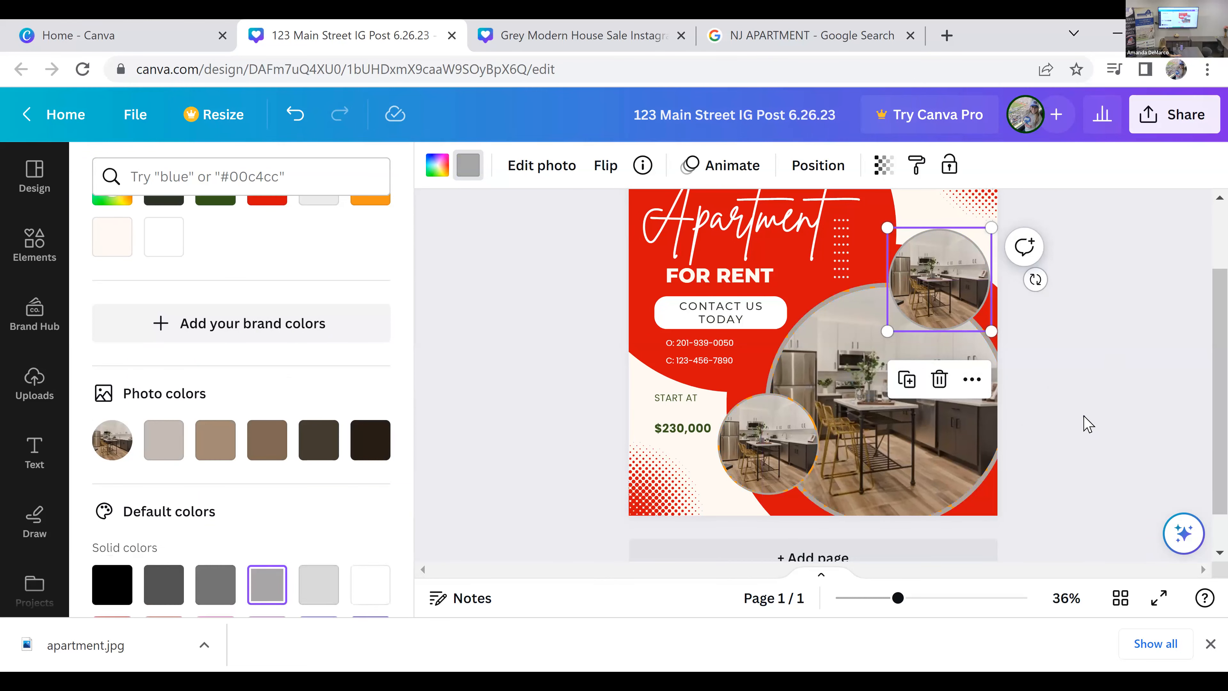
click(1007, 426)
click(966, 427)
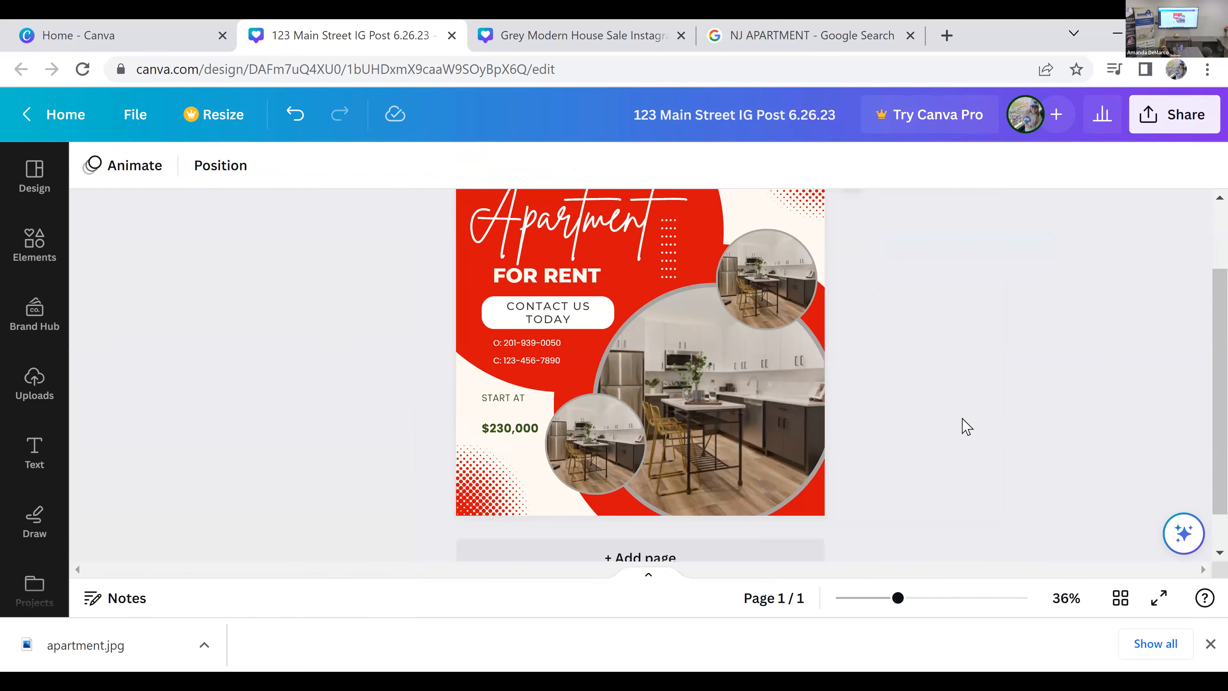
Step: Delete the column of white dots beside the "Apartment" heading
scroll(966, 426, up, 2)
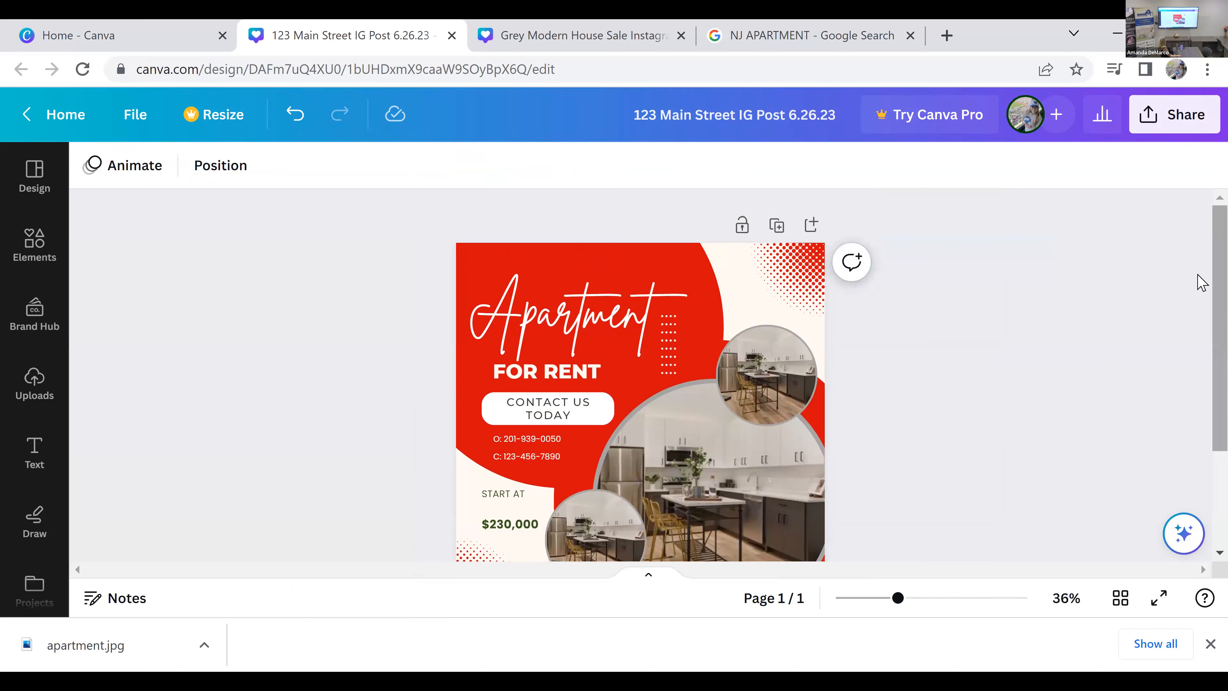
scroll(1202, 295, down, 1)
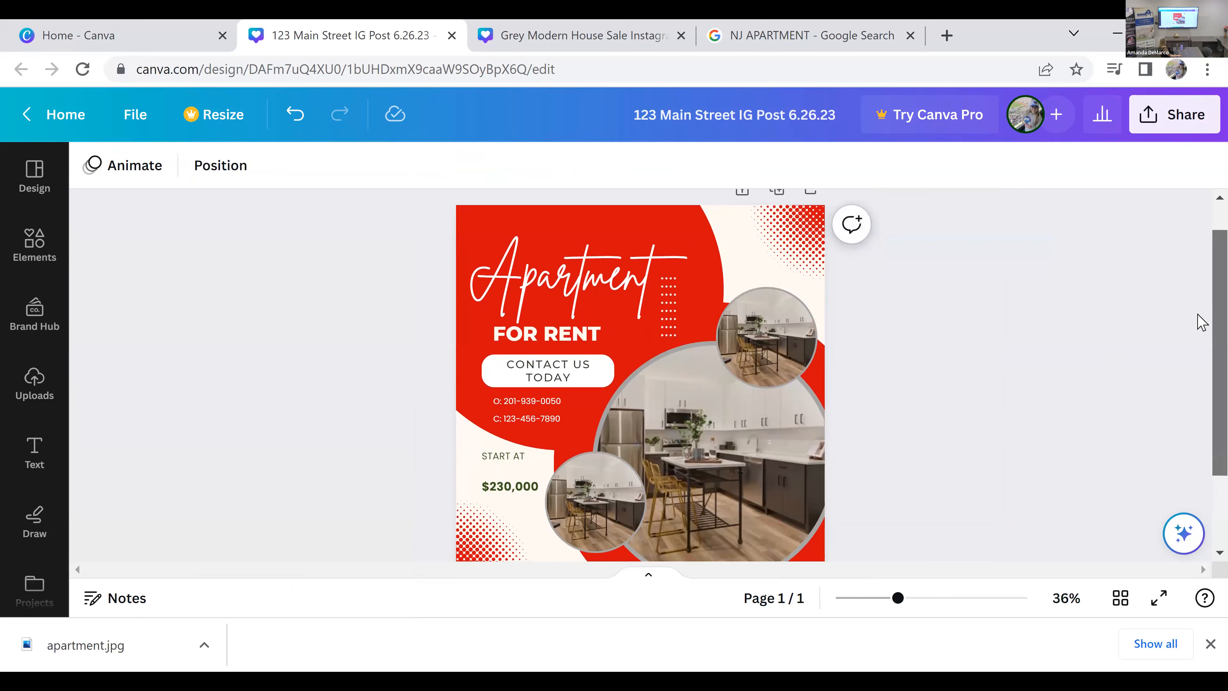
scroll(1202, 319, down, 1)
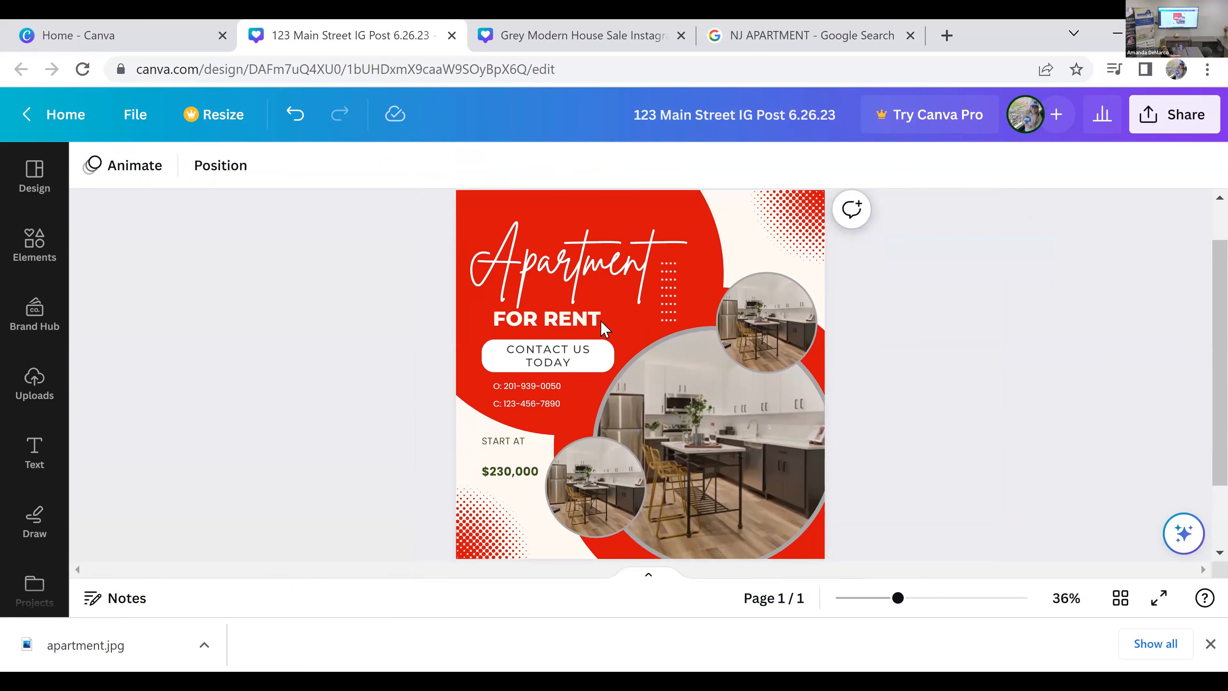
click(673, 313)
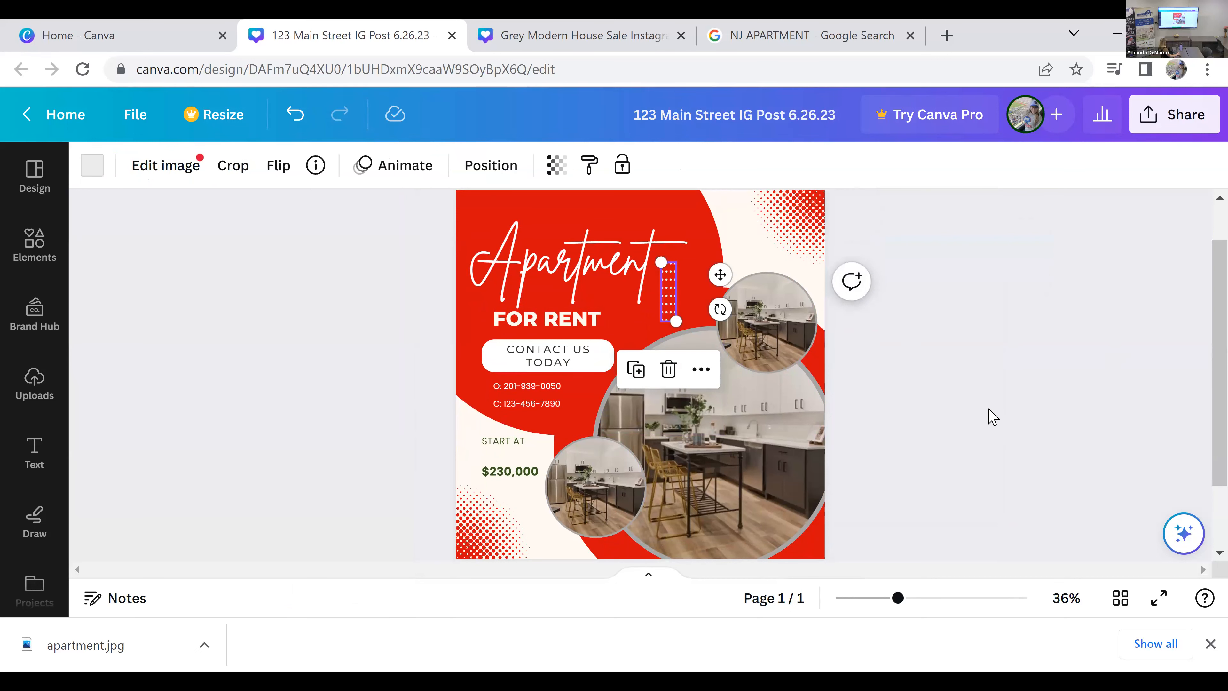
key(Delete)
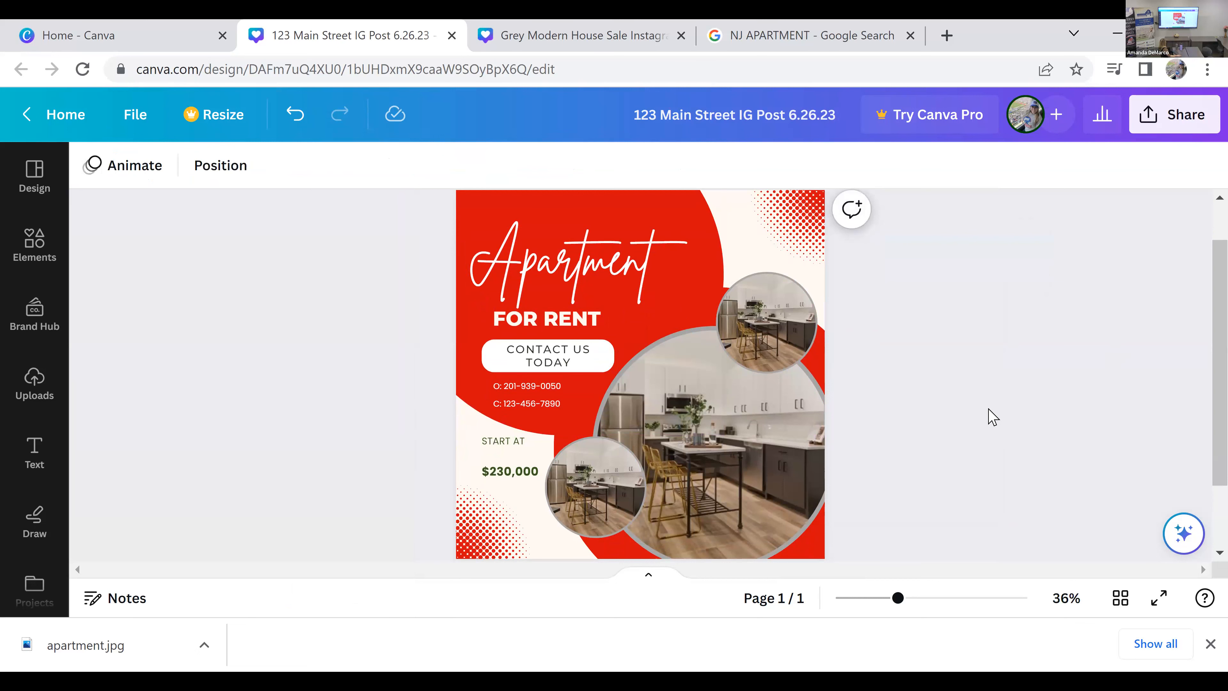
Step: Enlarge the upper small circular photo toward the "Apartment" heading, keeping its lower-right corner in place
scroll(762, 398, up, 1)
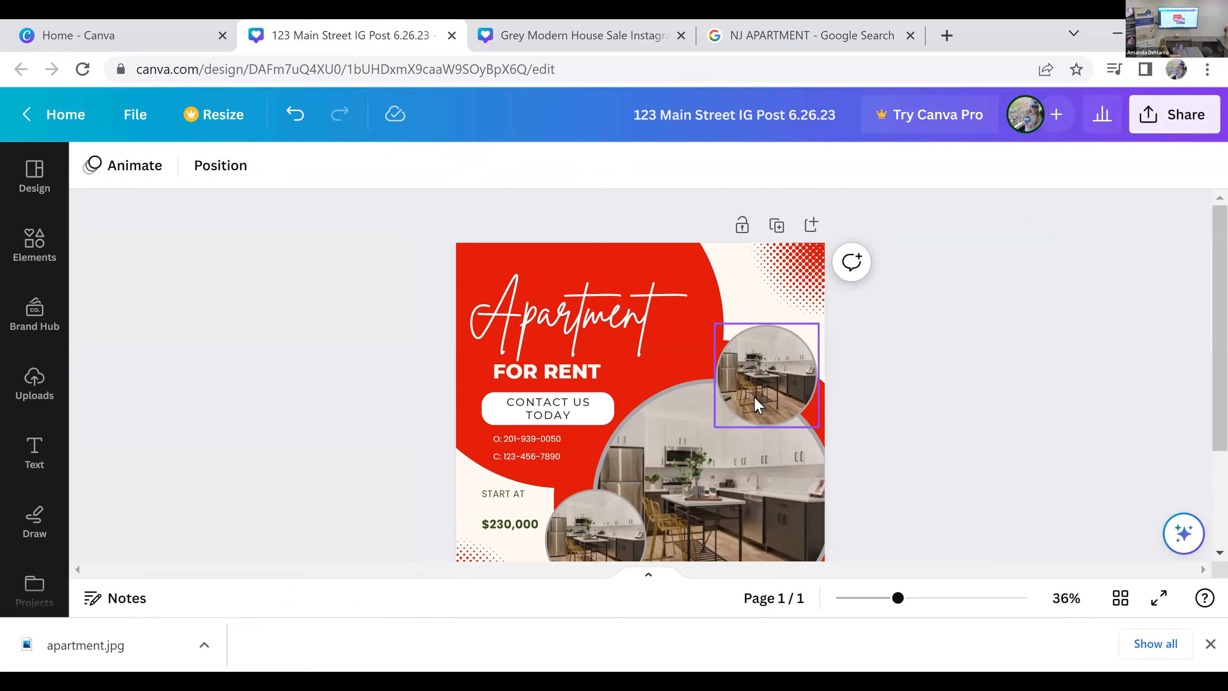
click(761, 397)
drag(716, 319, 676, 285)
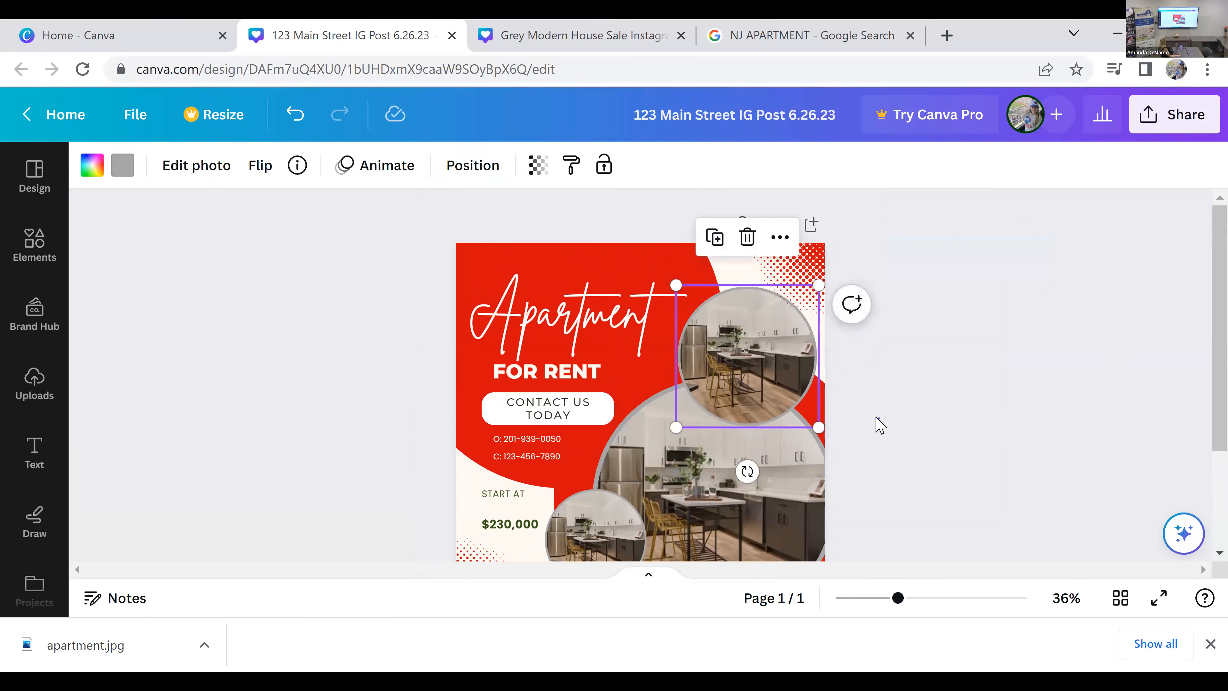
Step: Nudge the upper small circular photo, and slightly enlarge the lower small circular photo, keeping its upper-left corner in place
click(879, 426)
mouse_move(757, 344)
mouse_down()
mouse_move(777, 363)
mouse_move(770, 355)
mouse_up()
click(888, 438)
scroll(897, 439, down, 2)
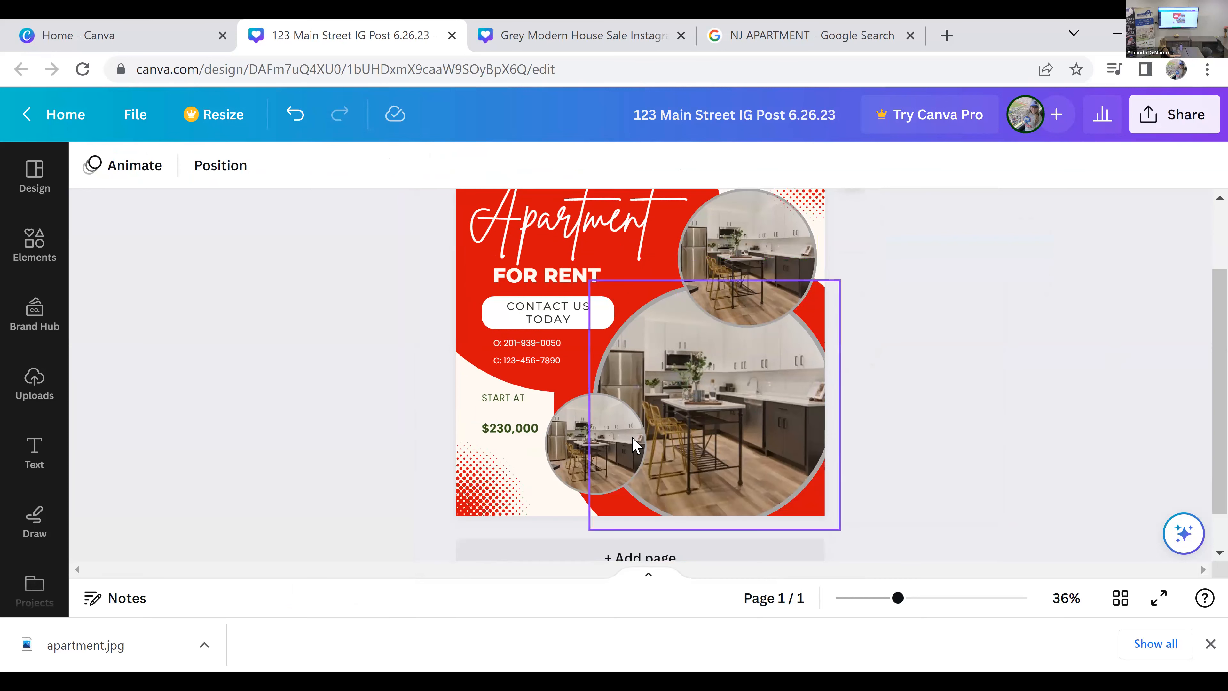
click(640, 492)
drag(646, 500, 656, 505)
click(946, 506)
scroll(952, 506, up, 2)
scroll(951, 506, down, 2)
scroll(951, 505, up, 2)
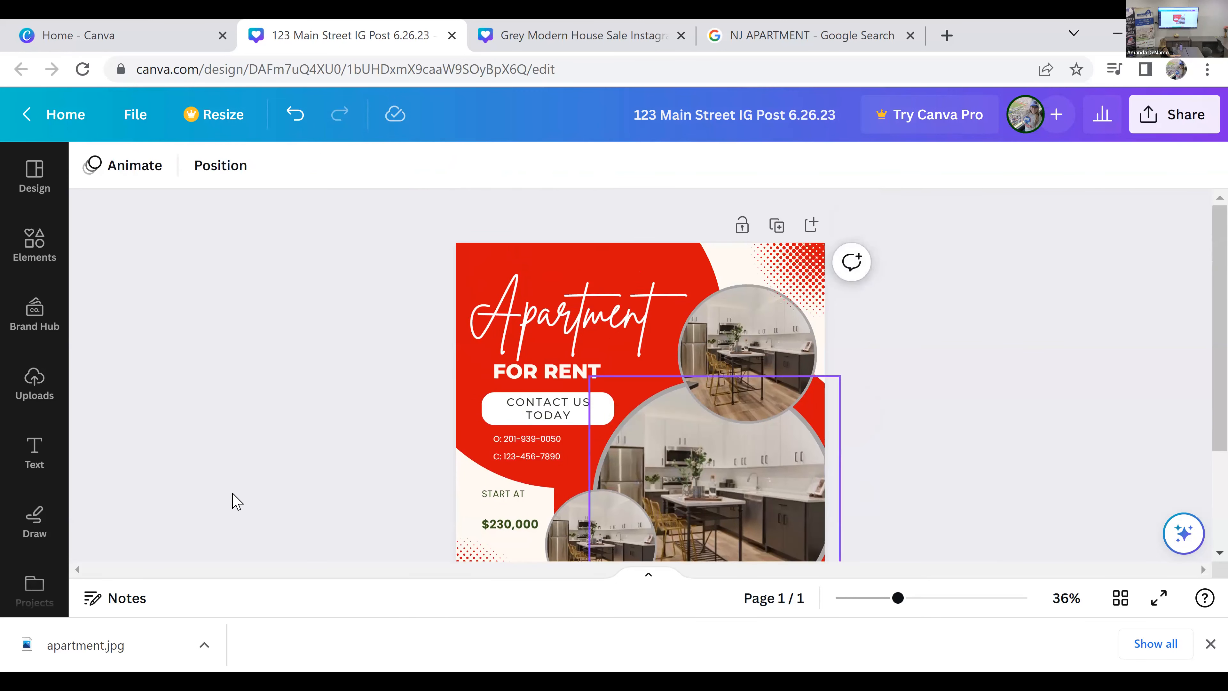
Step: Add the uploaded KW logo and move it to the post's lower-left area, undoing its placement inside the small circular frame
click(25, 397)
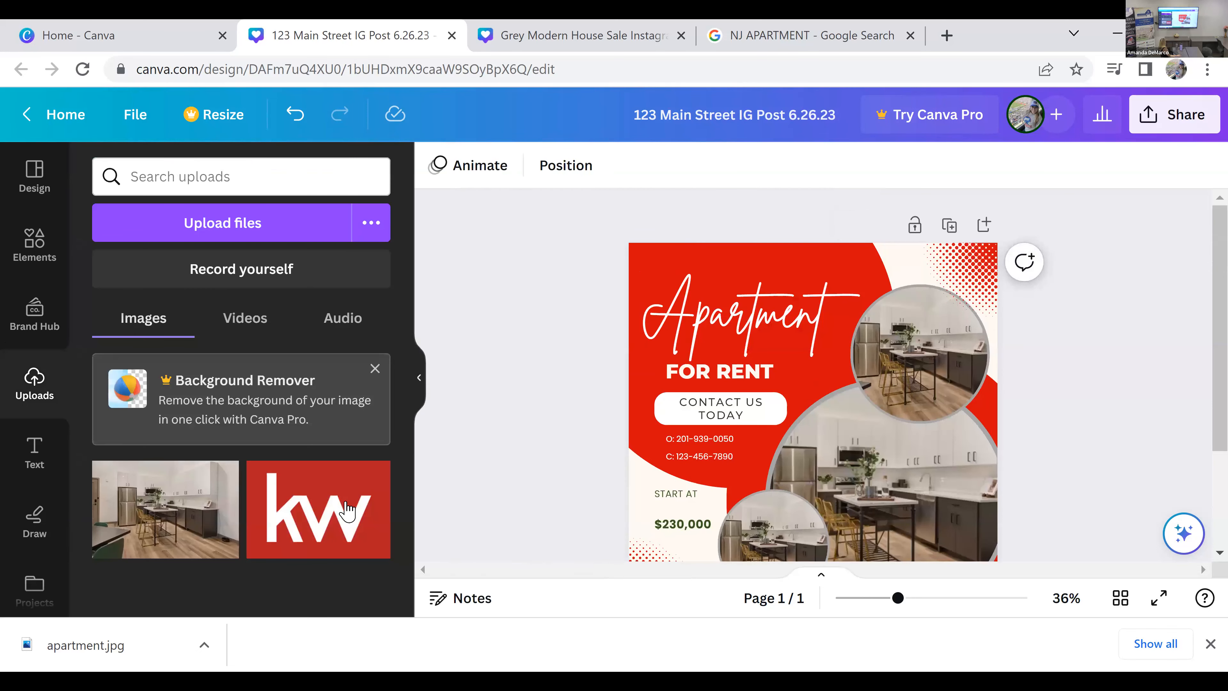
click(317, 534)
scroll(875, 348, down, 2)
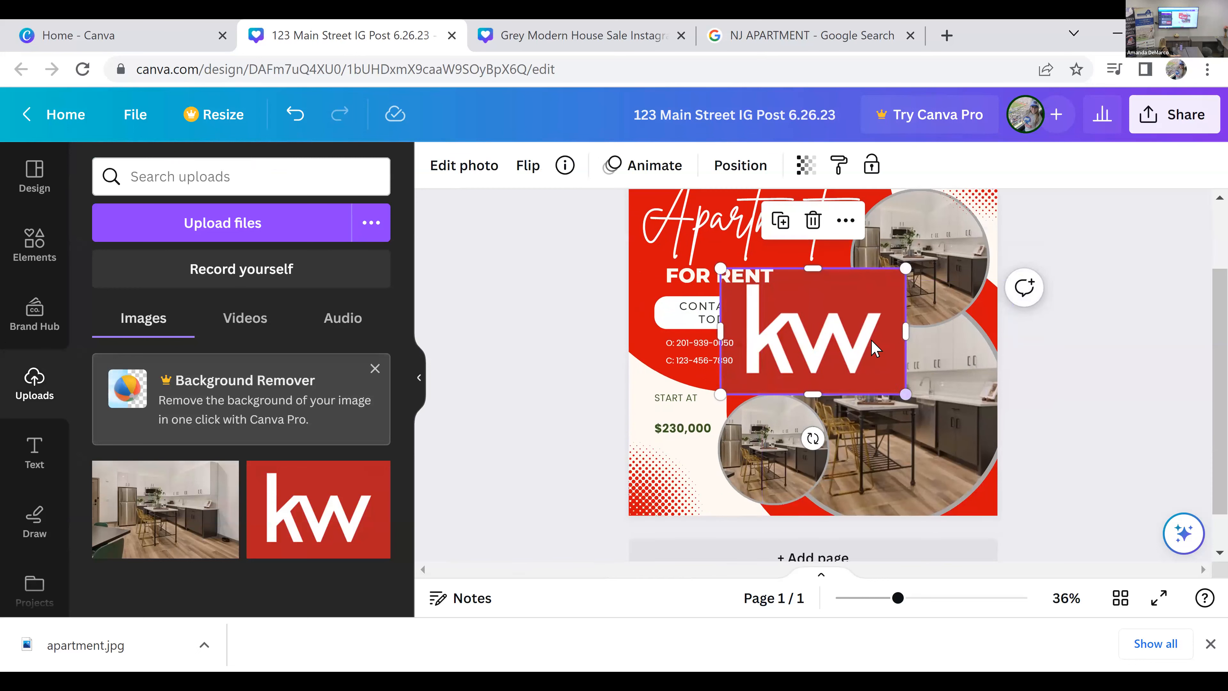
drag(847, 339, 792, 432)
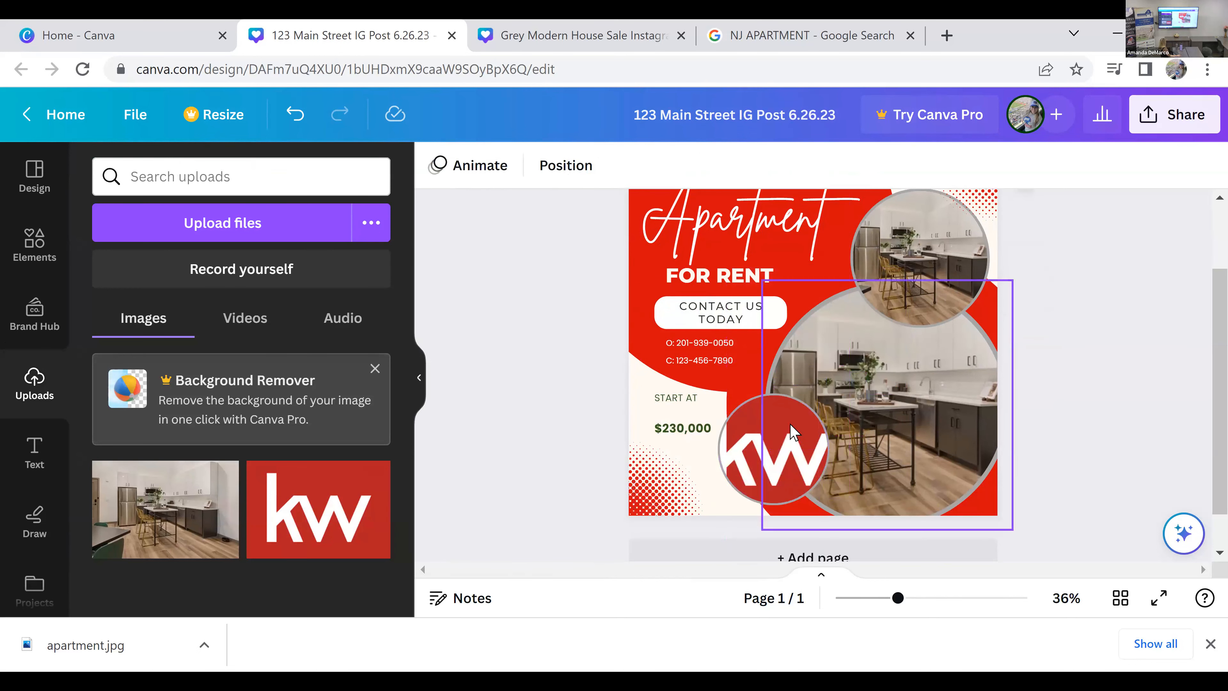
key(ctrl+z)
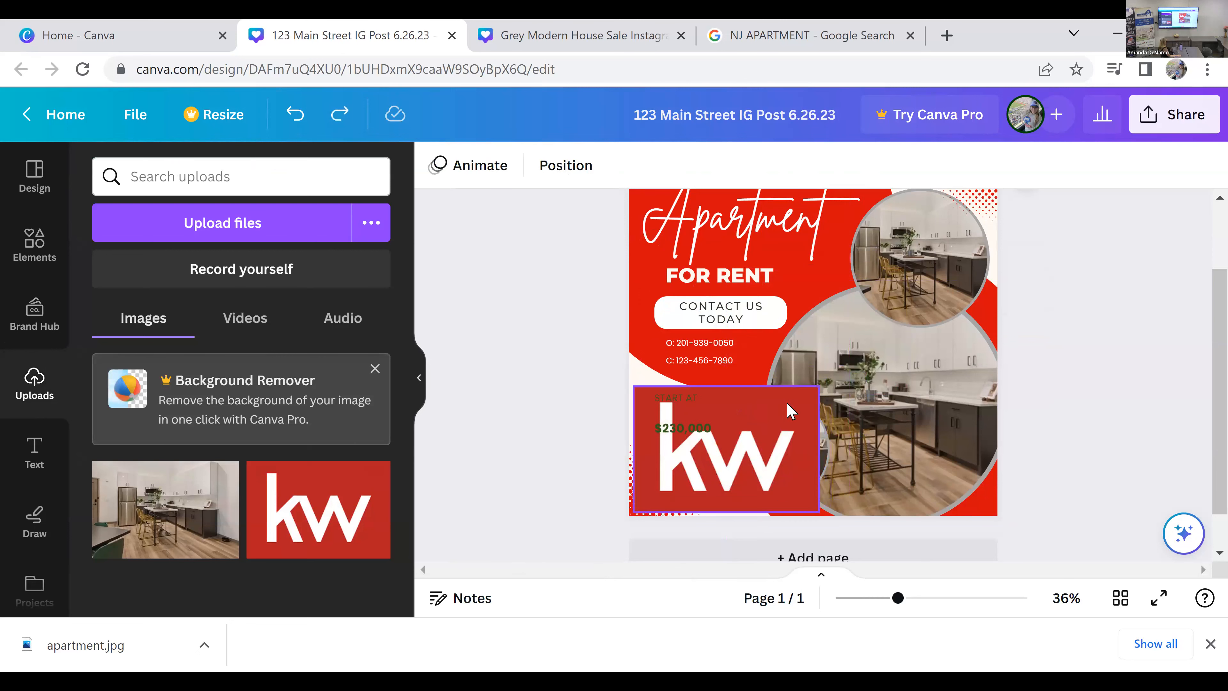
Step: Shrink the KW logo to a small badge in the post's lower-left corner
click(784, 397)
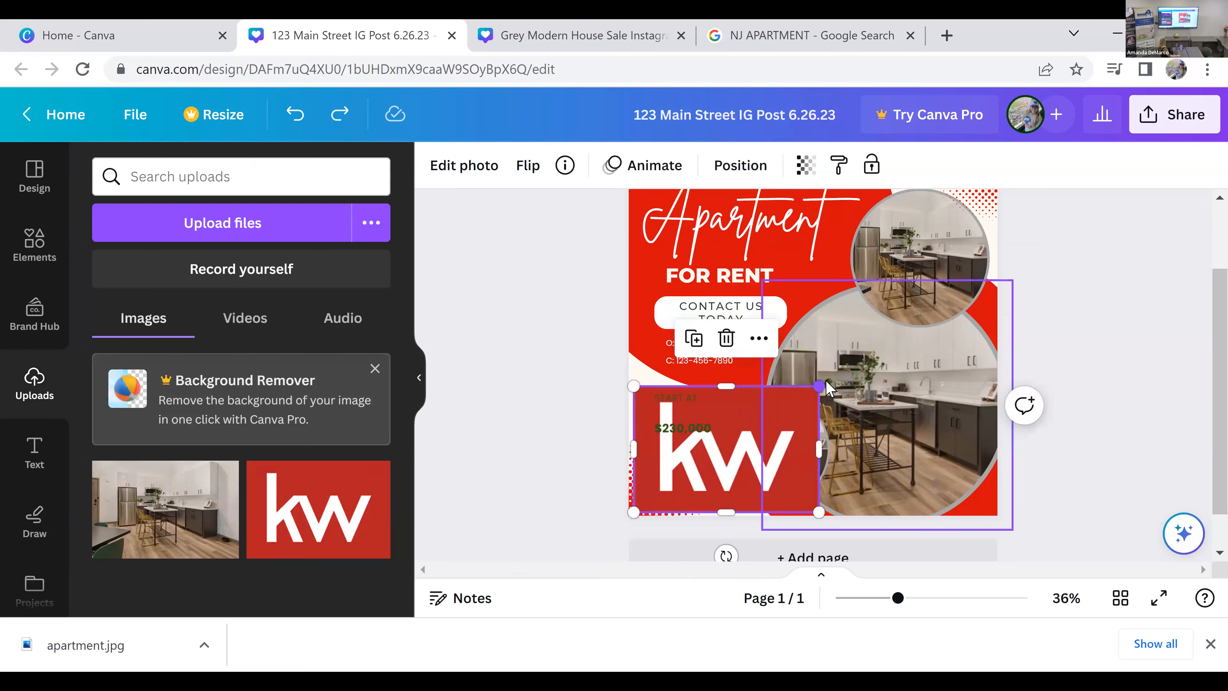
click(826, 381)
click(748, 427)
drag(822, 387, 663, 502)
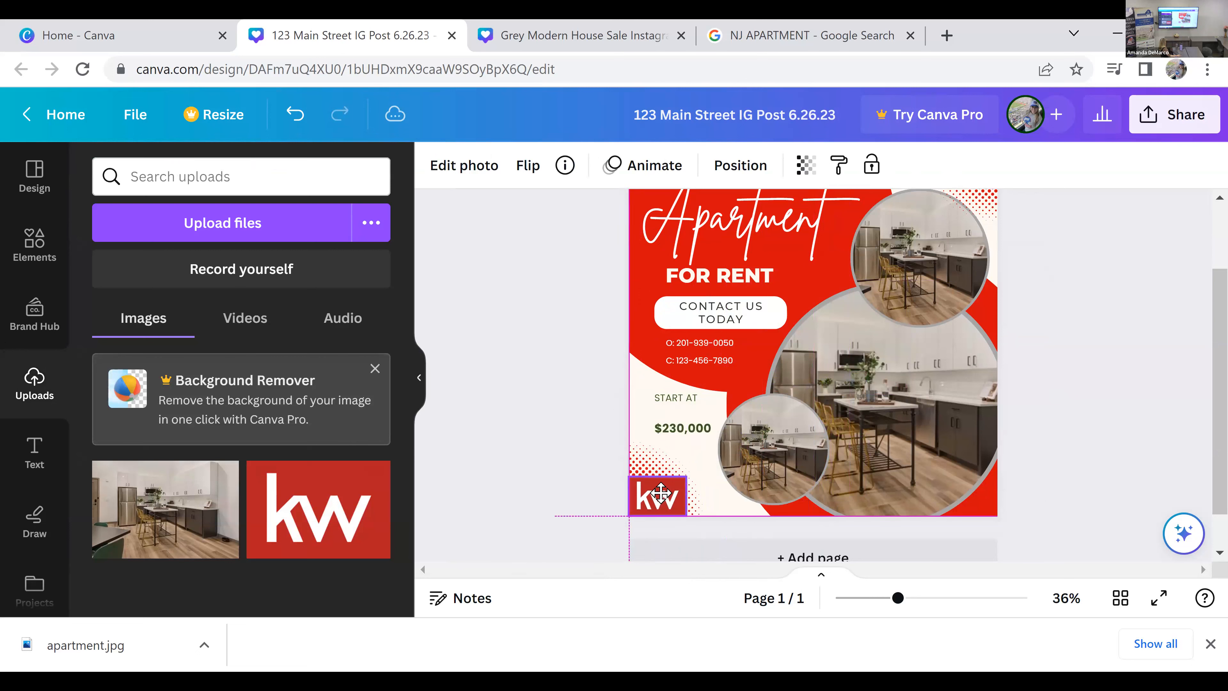
click(577, 494)
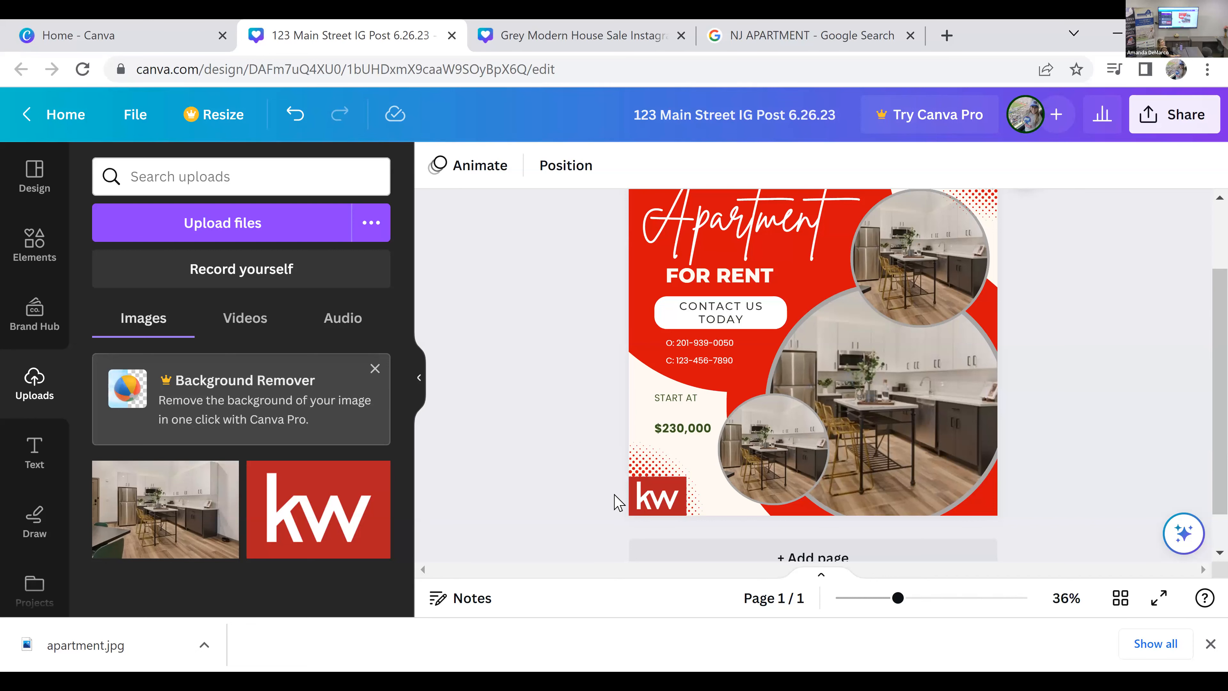
Step: Set the font size of the cell phone line to 21
click(717, 363)
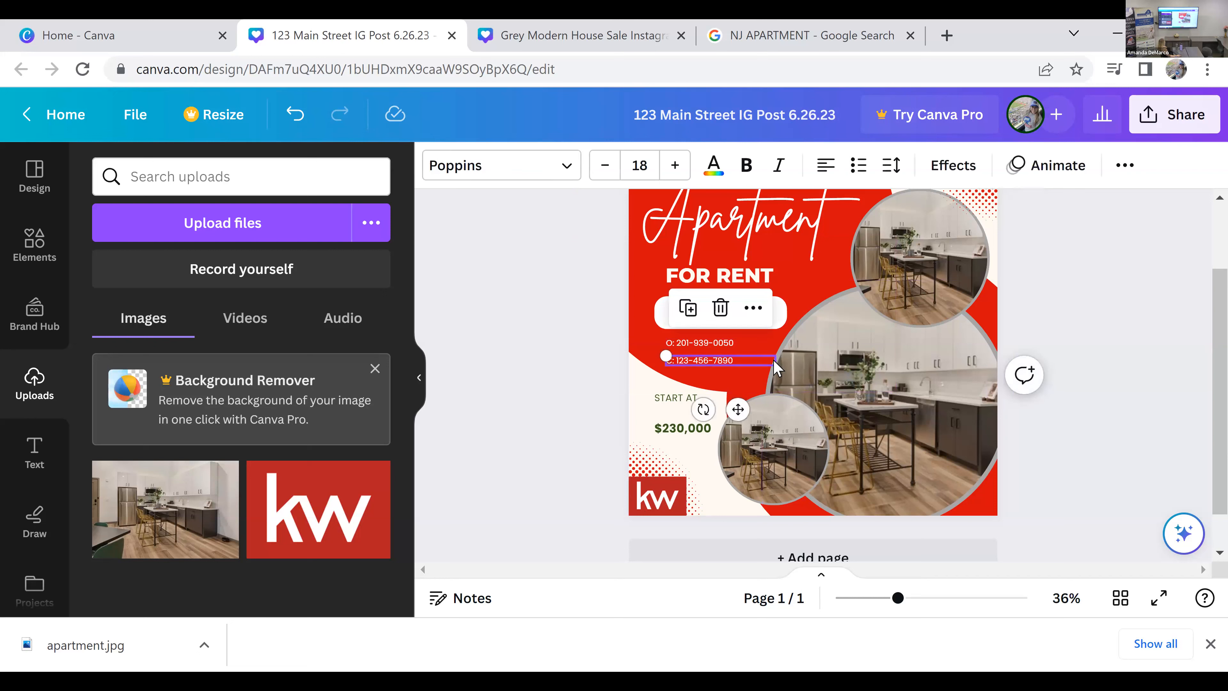
click(675, 167)
click(675, 167)
click(675, 167)
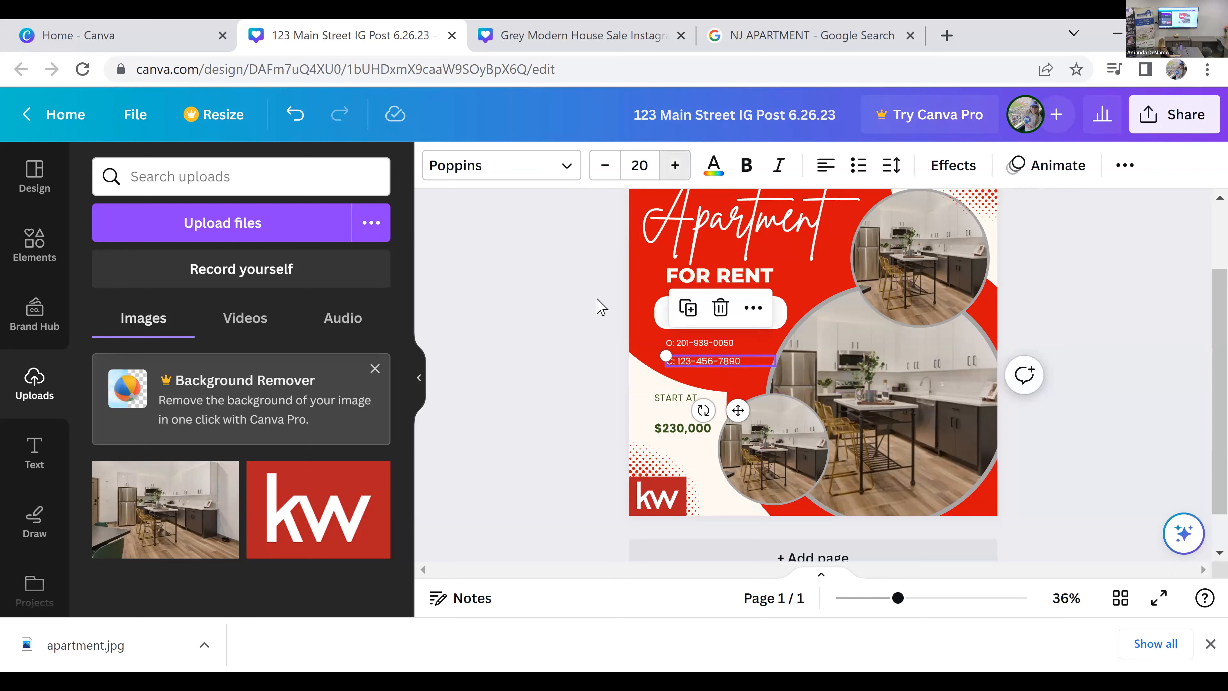
click(538, 406)
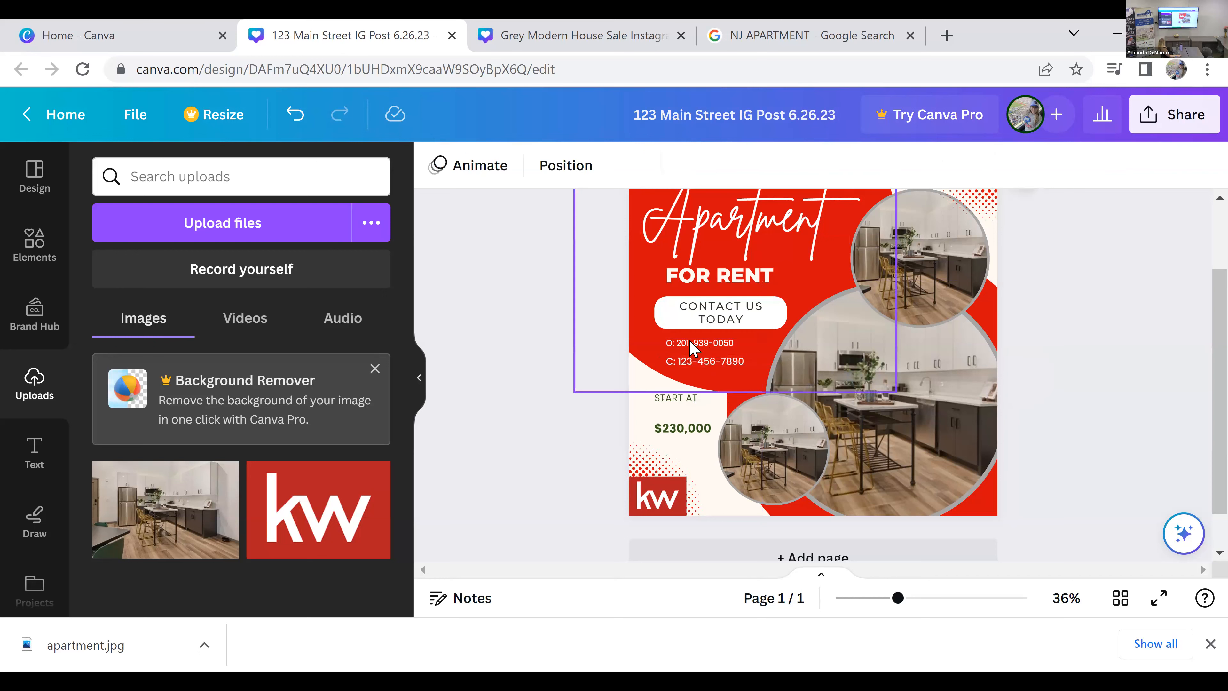
Step: Increase the office phone line's font size to match the cell phone line
click(706, 366)
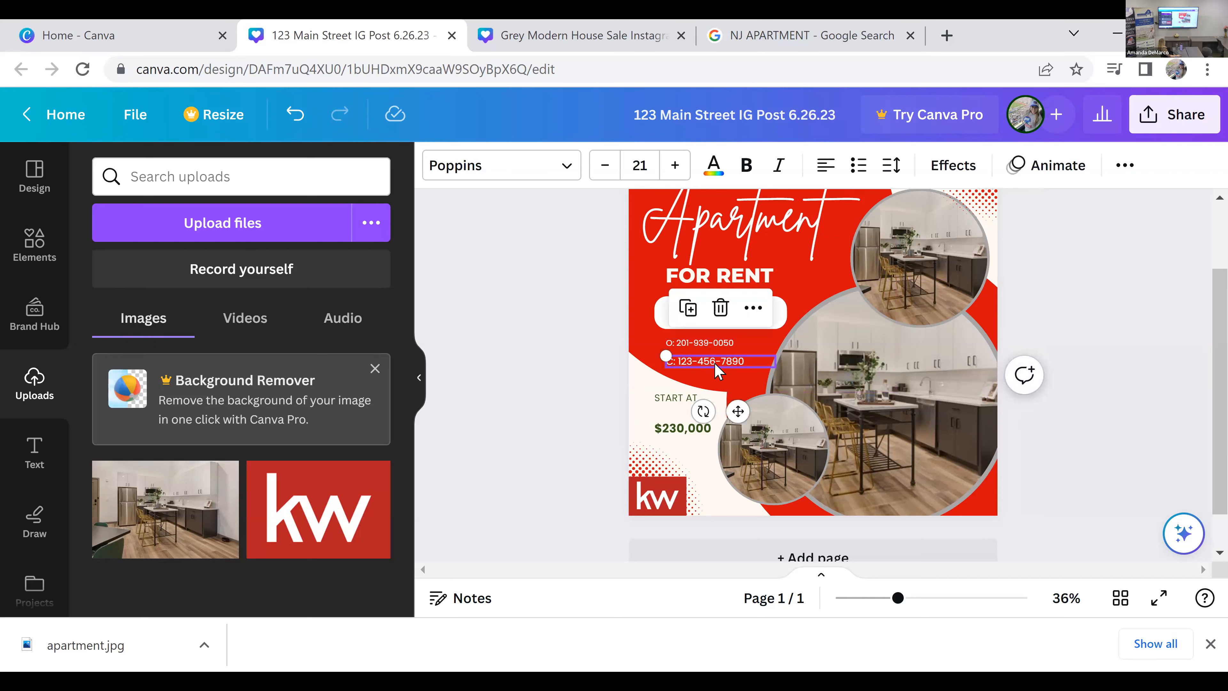
click(701, 343)
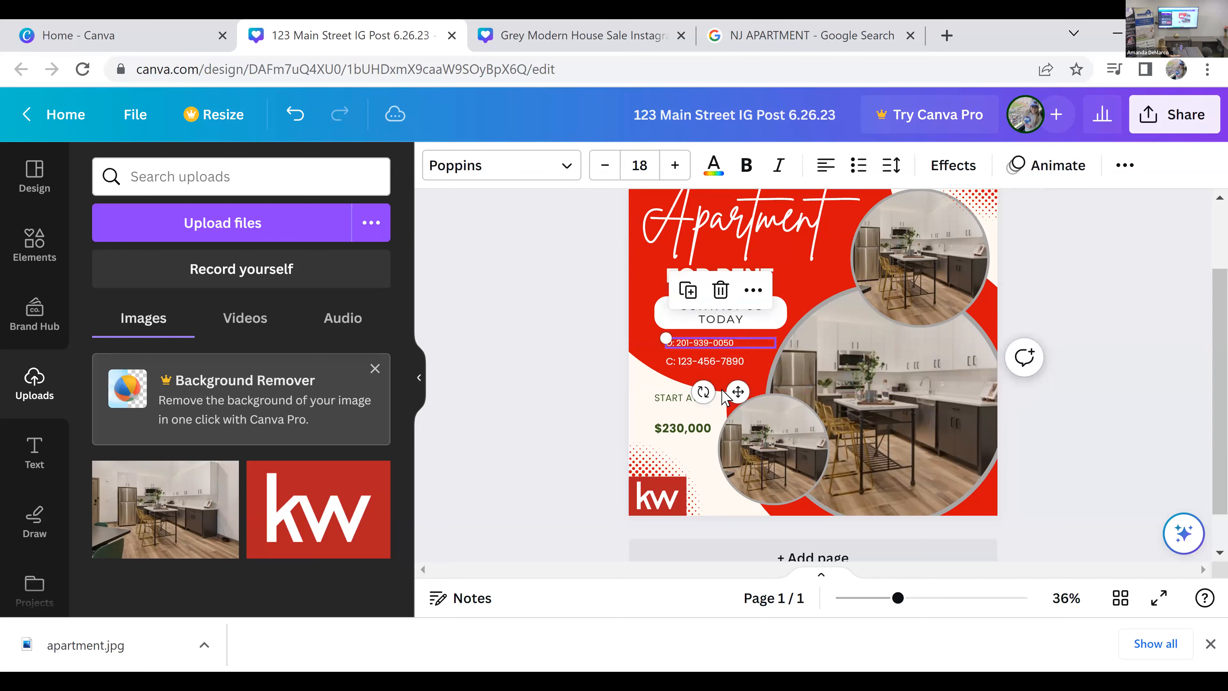
click(611, 459)
scroll(612, 460, up, 2)
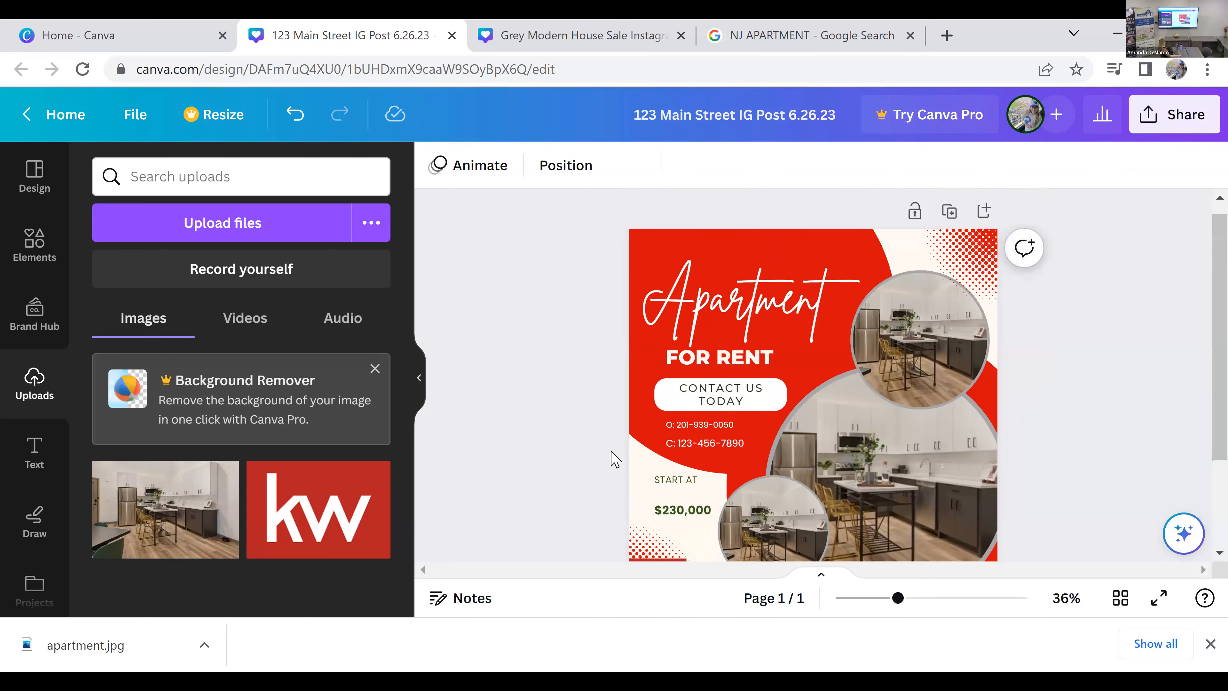
click(701, 438)
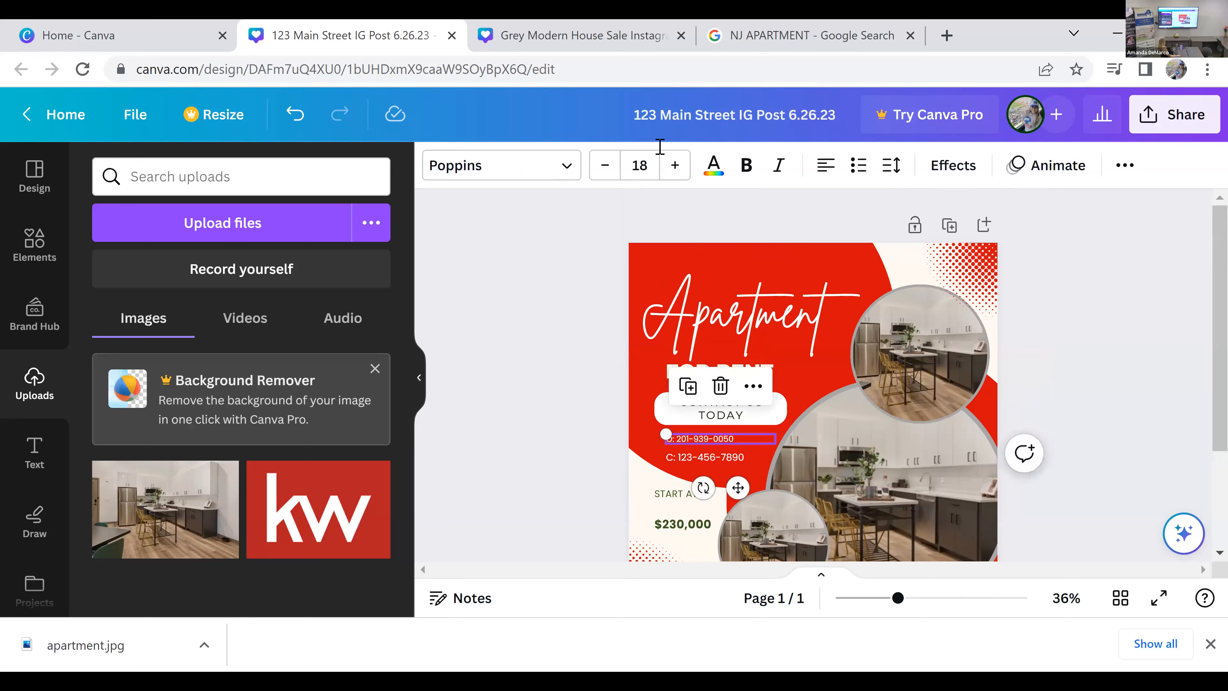
click(675, 165)
click(675, 165)
click(533, 498)
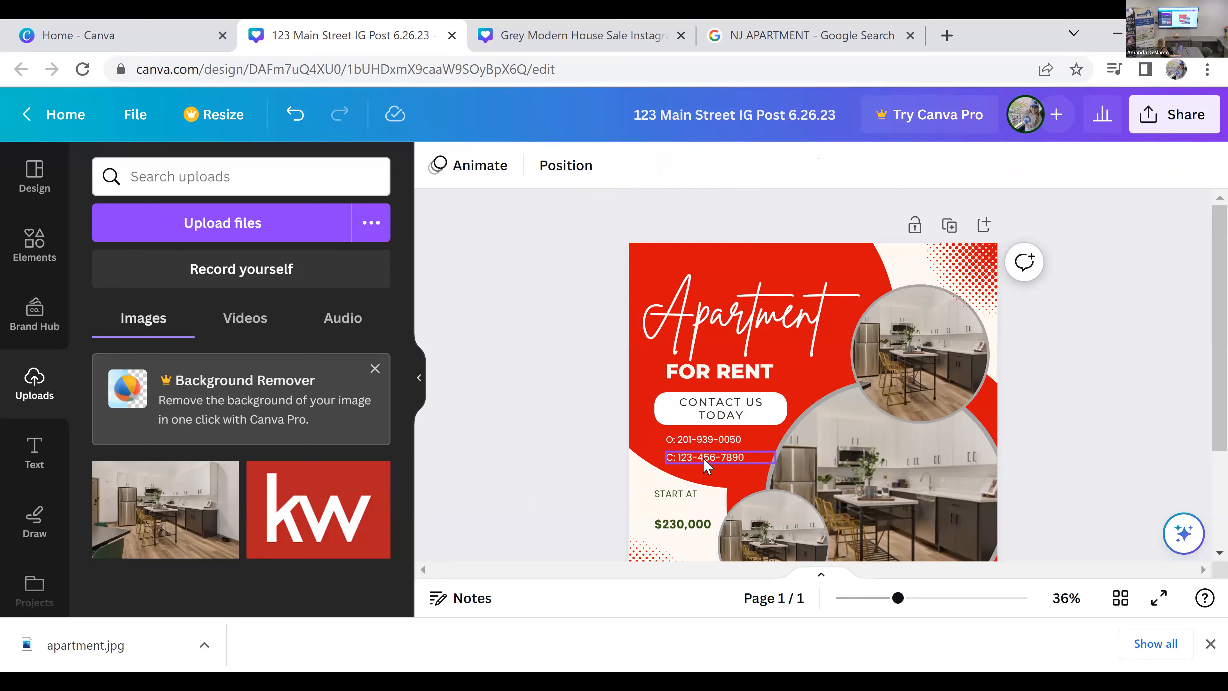
Step: Collapse the uploads side panel, dismiss the browser's download bar and review the whole rental post
scroll(633, 442, down, 2)
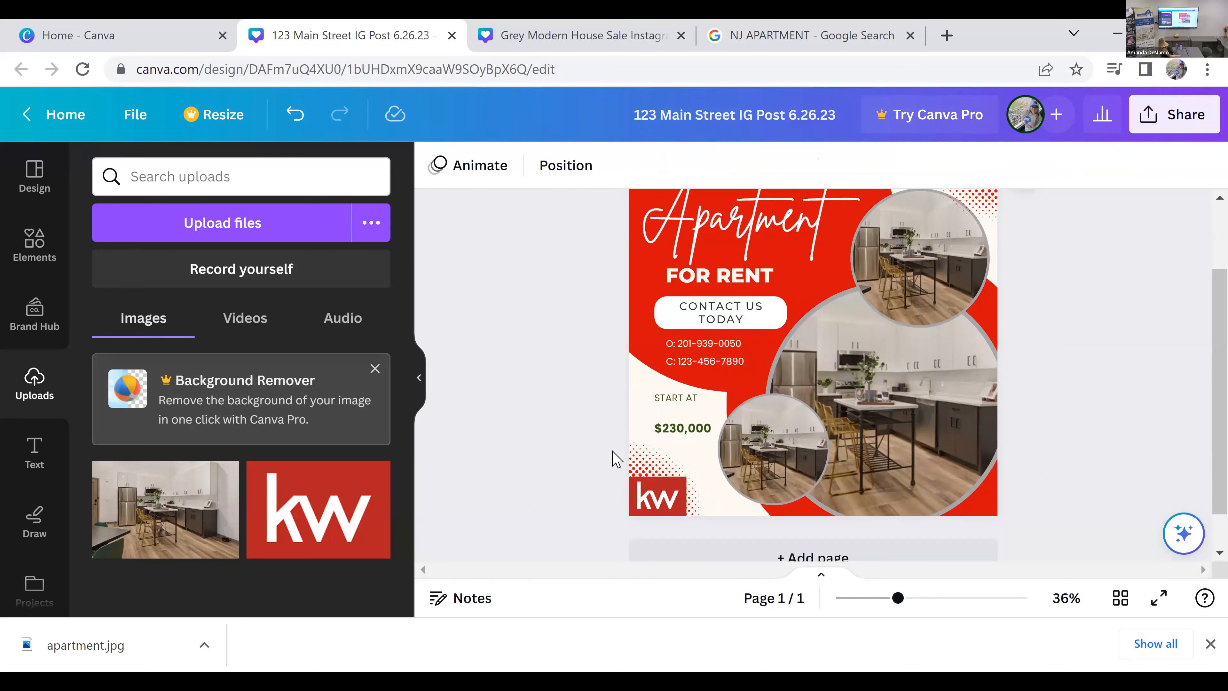
scroll(614, 457, up, 2)
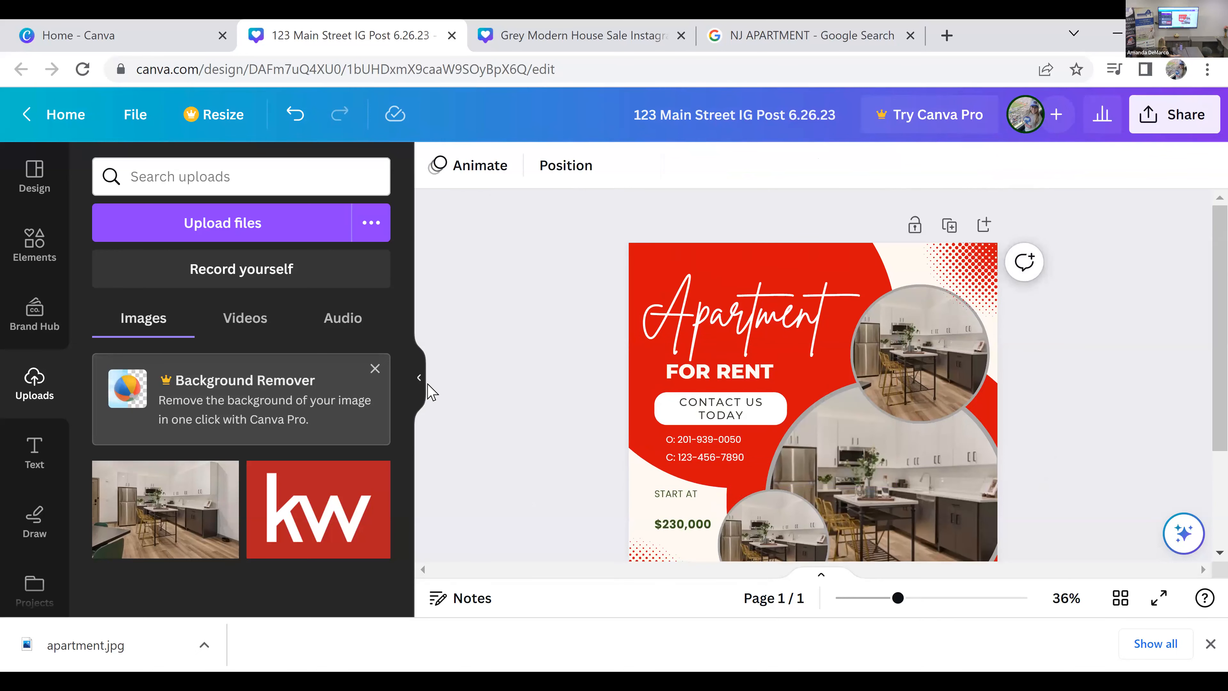
key(ctrl+slash)
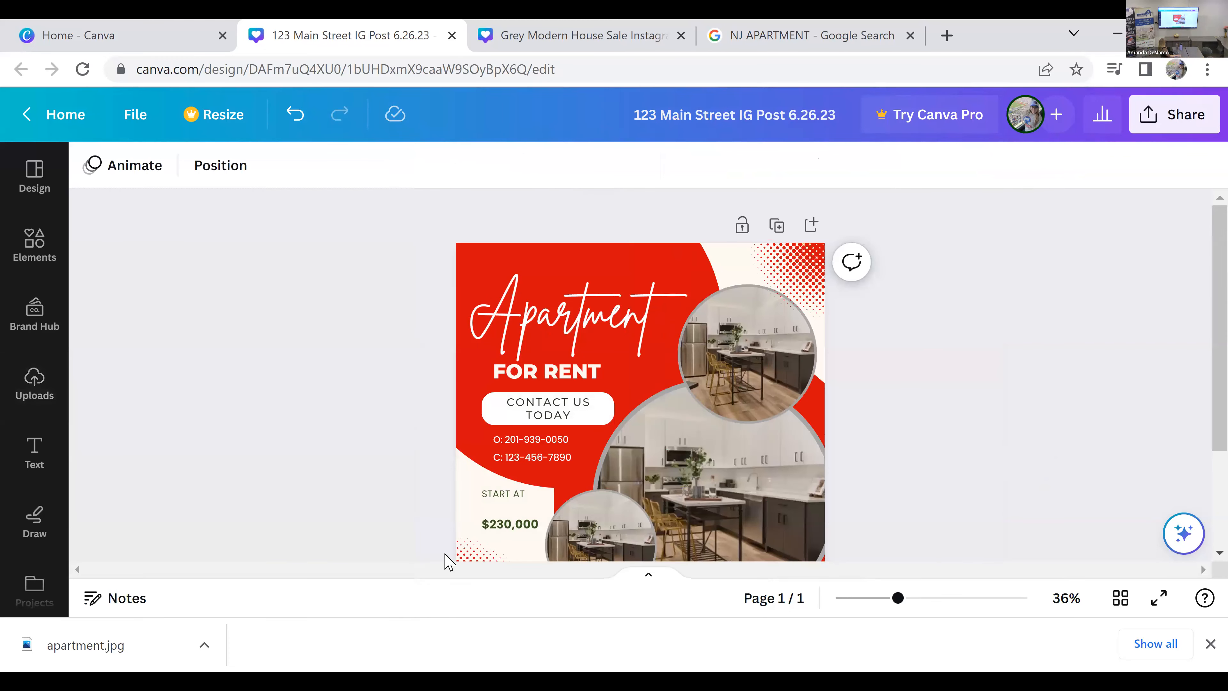
click(1204, 646)
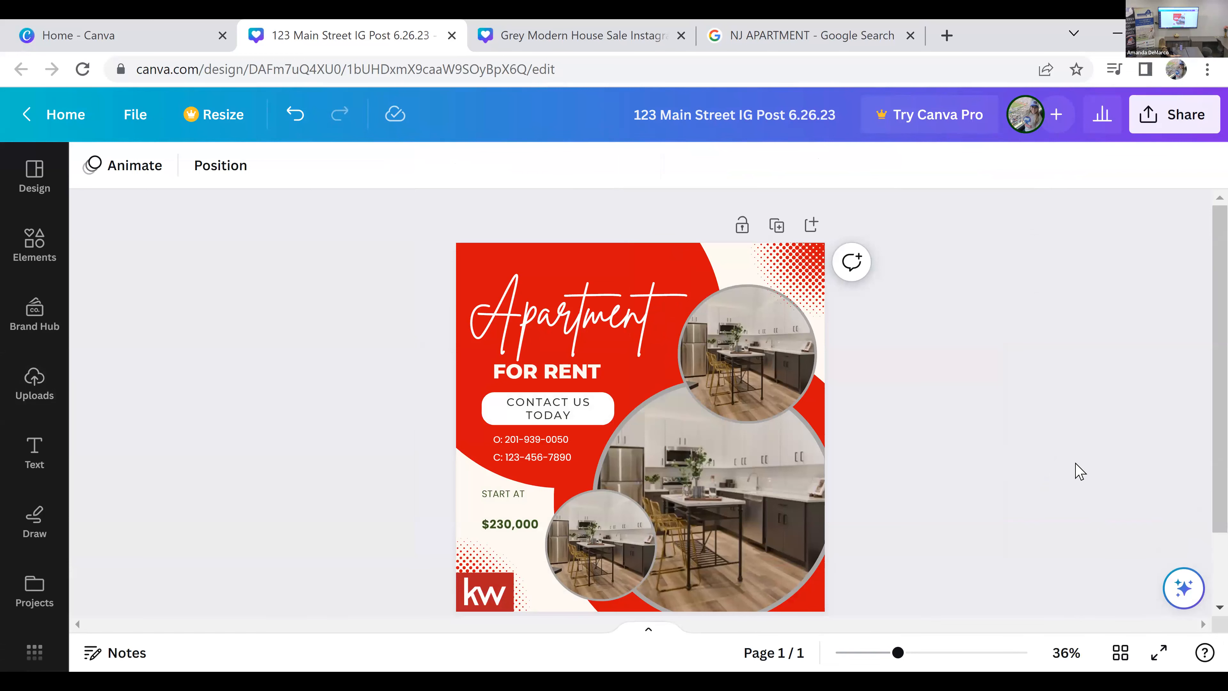
scroll(1080, 472, down, 2)
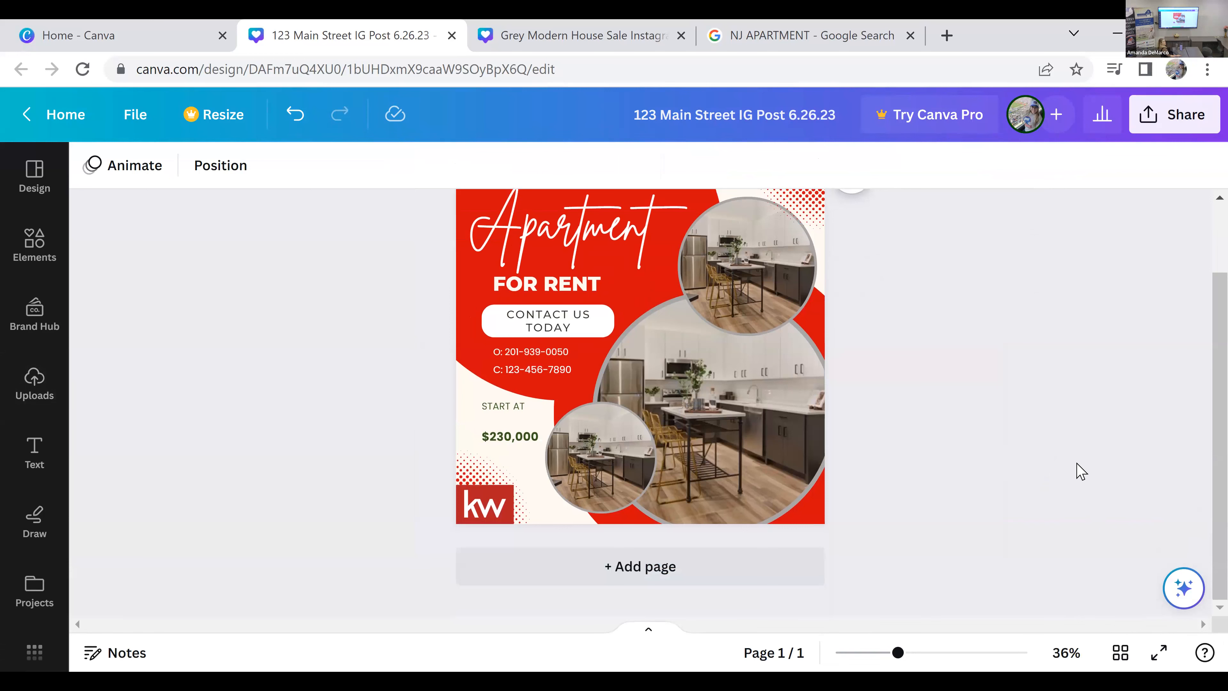
scroll(1080, 471, up, 2)
scroll(1080, 472, down, 2)
scroll(1198, 484, up, 1)
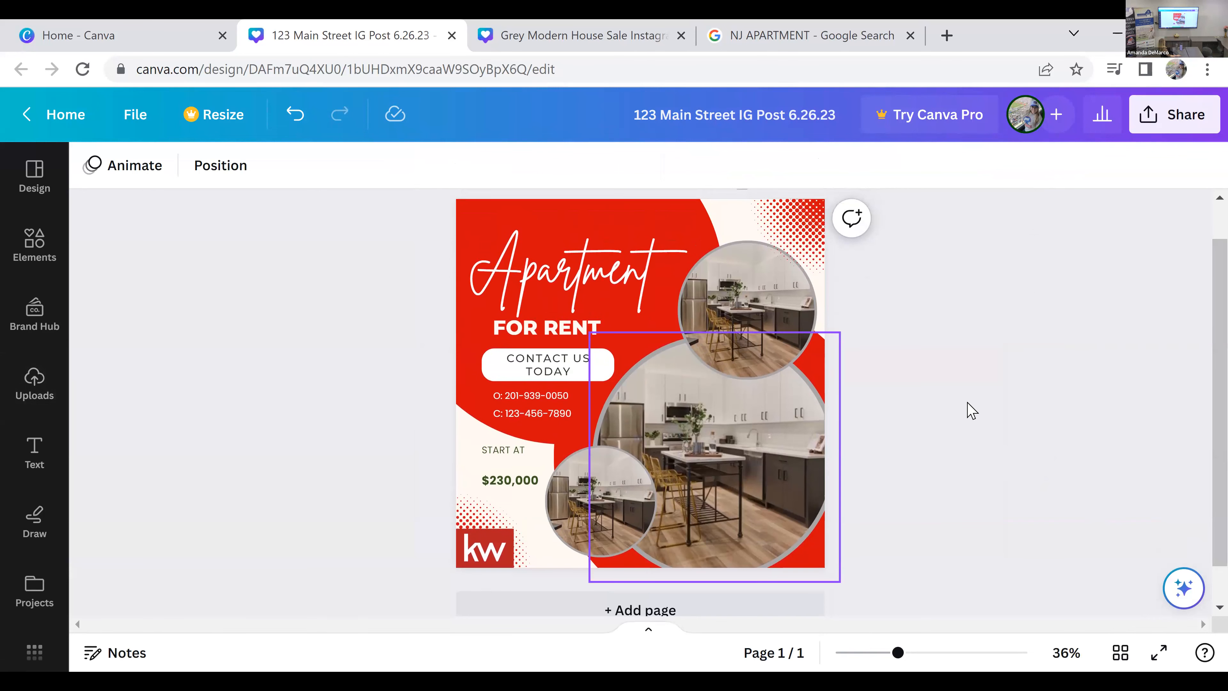
Step: Add a blank second page below the rental post
scroll(972, 410, down, 1)
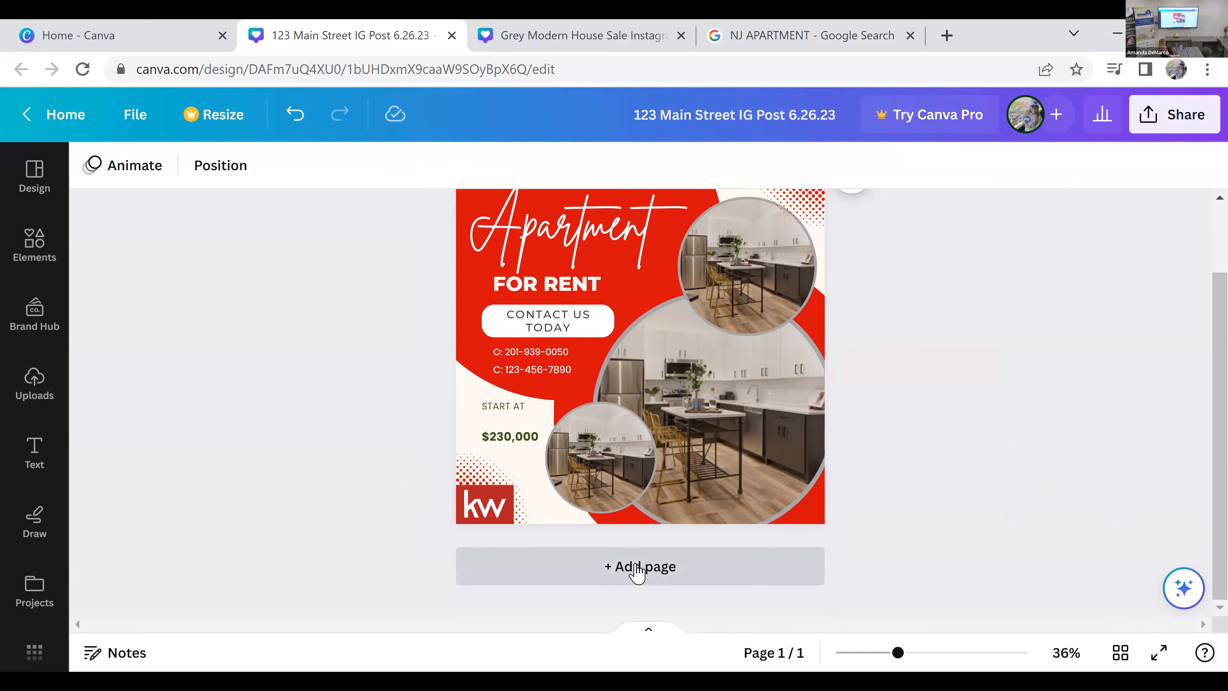
click(721, 564)
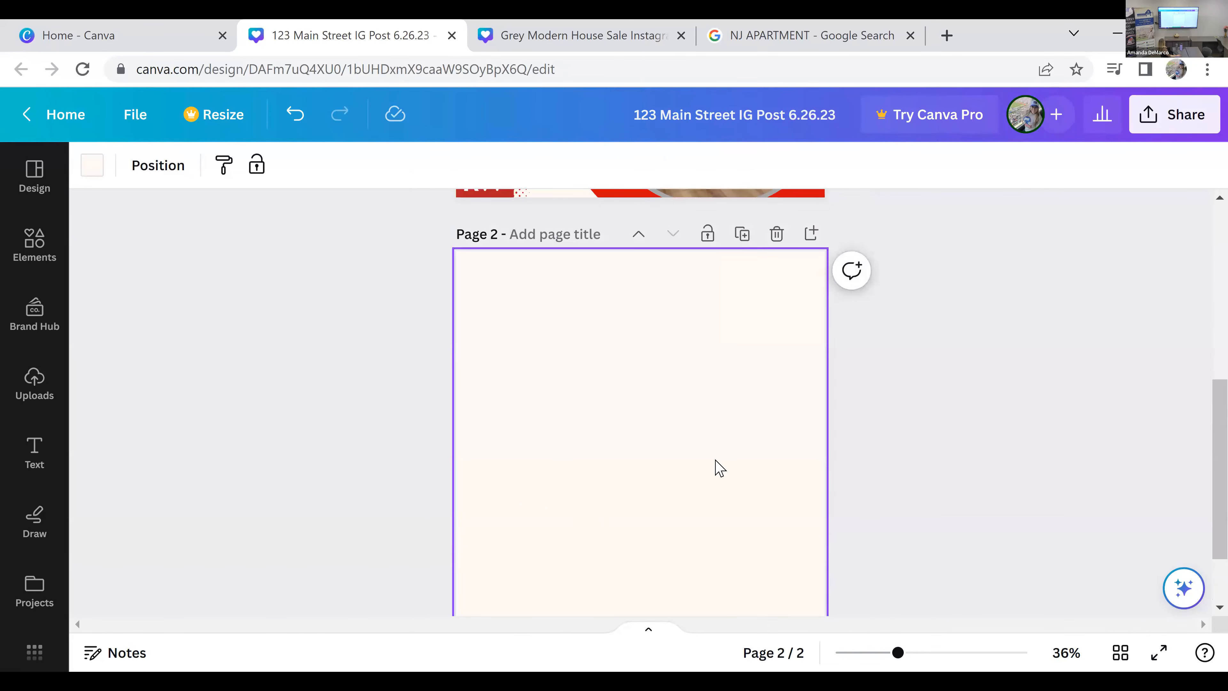
scroll(711, 396, down, 4)
scroll(707, 398, up, 4)
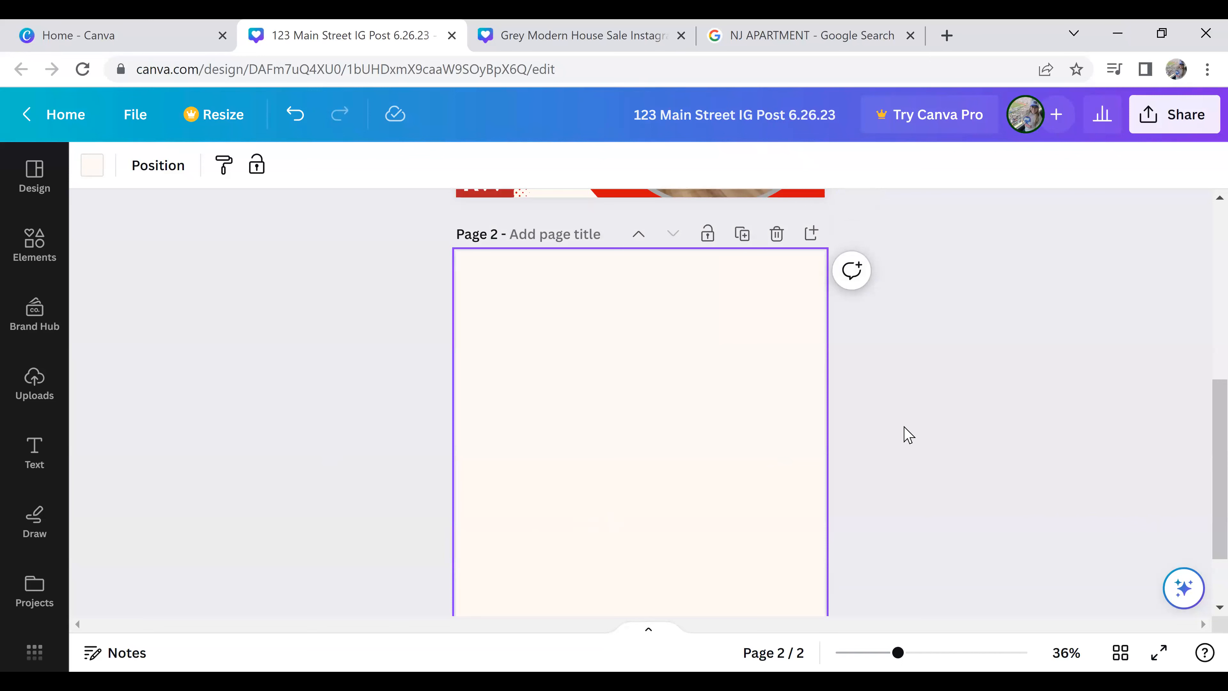
scroll(908, 435, down, 3)
scroll(909, 434, up, 3)
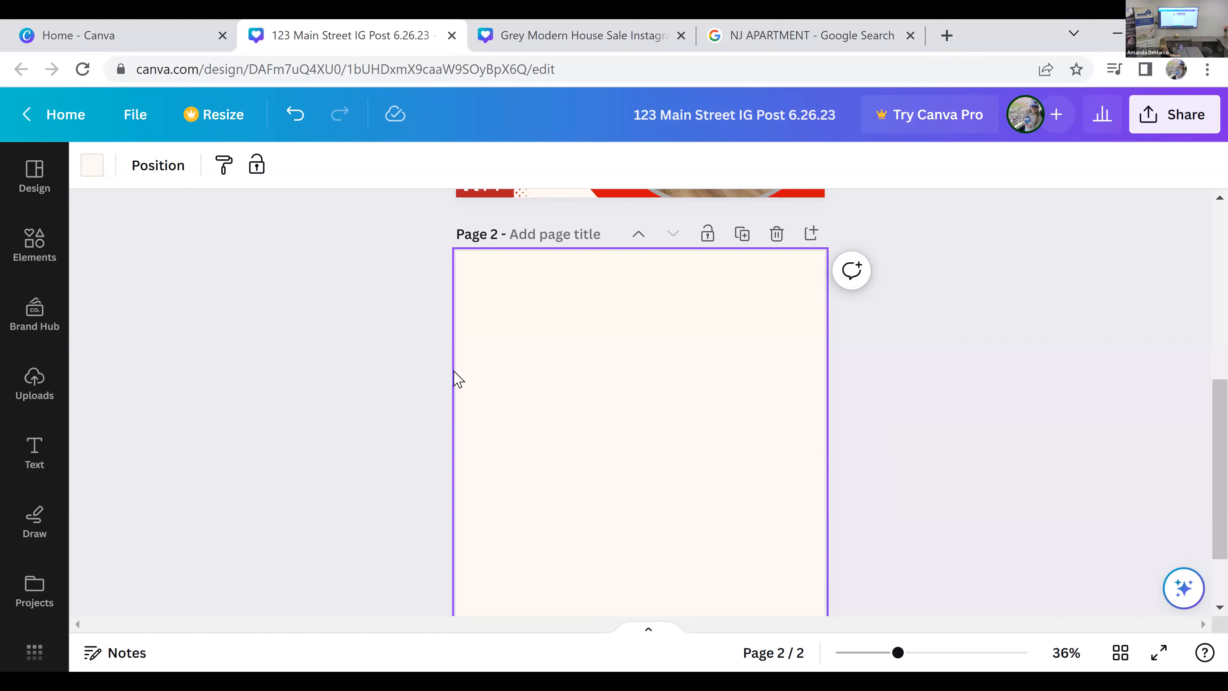
Step: Switch to the Canva home page, refresh it and bring up the recent designs
scroll(458, 380, up, 5)
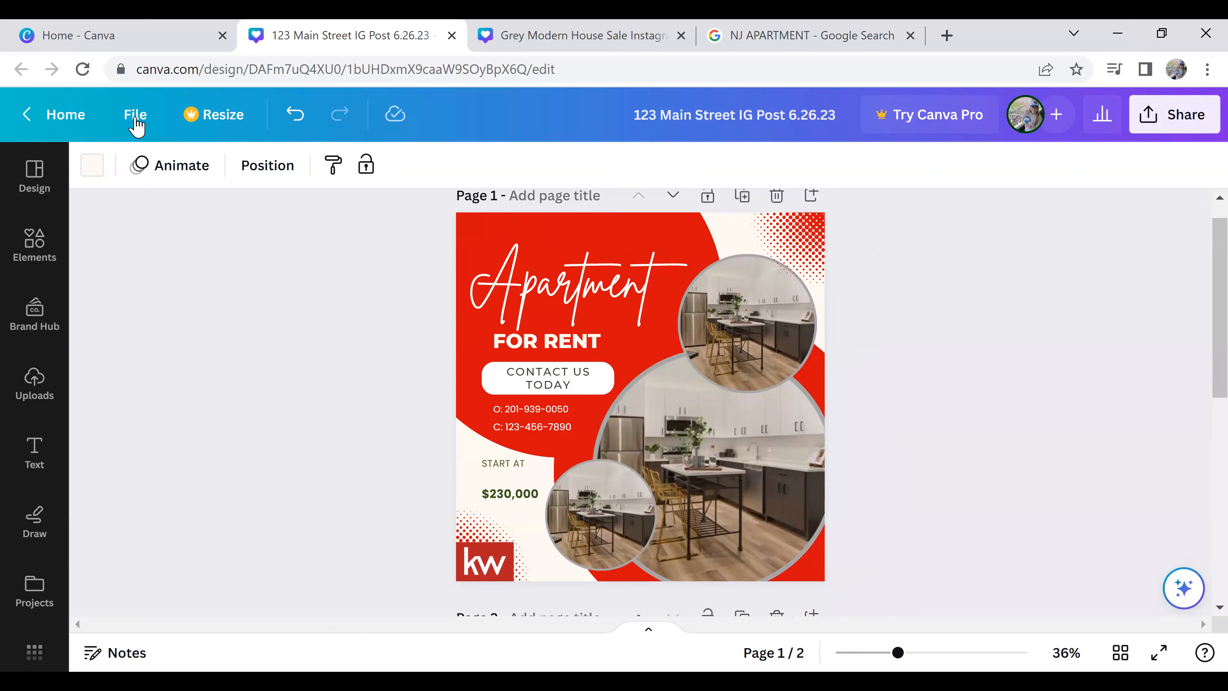
click(148, 35)
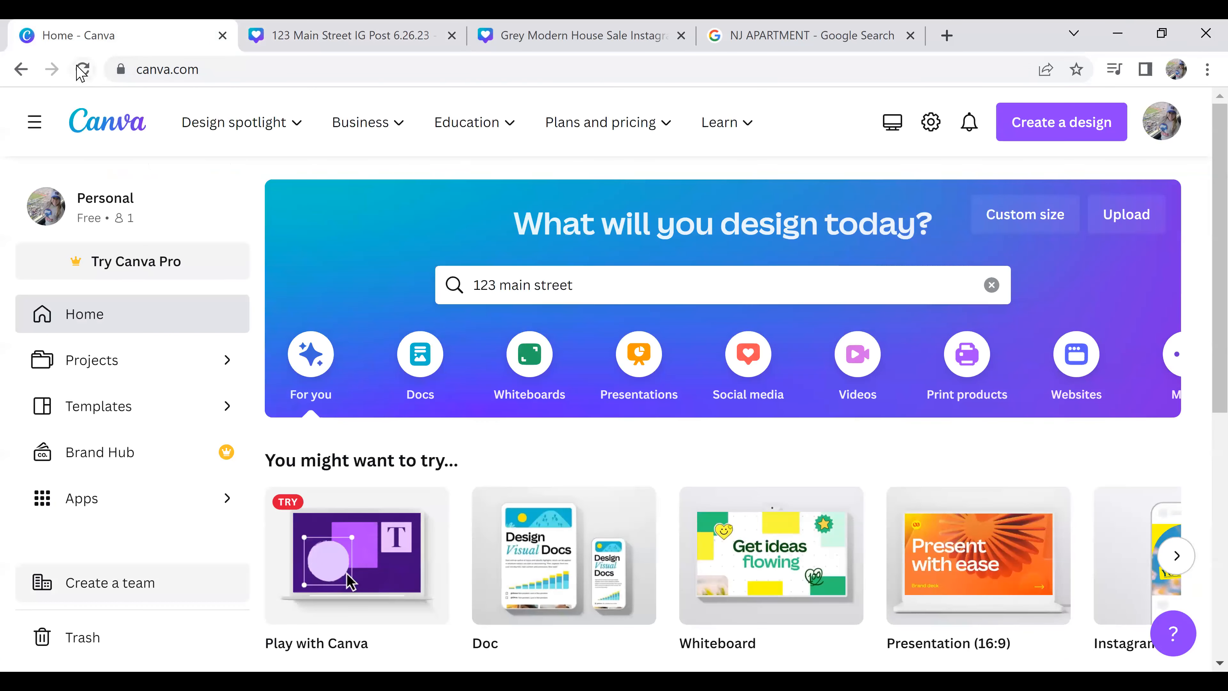
key(F5)
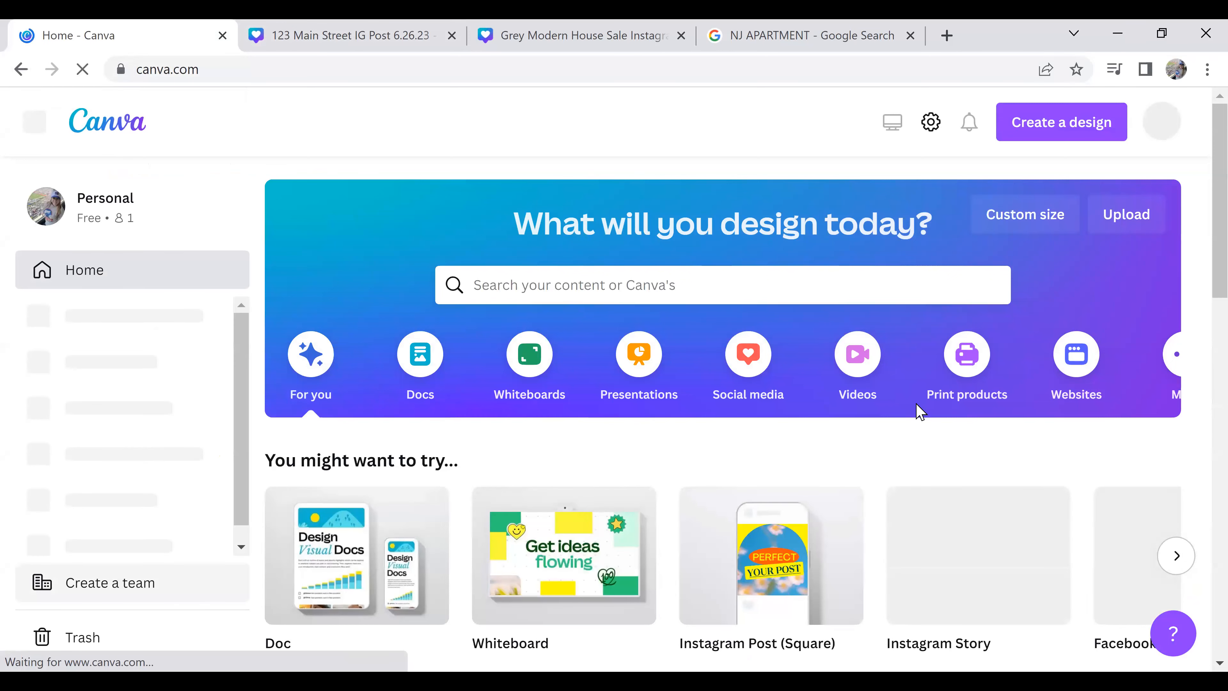
scroll(919, 412, down, 4)
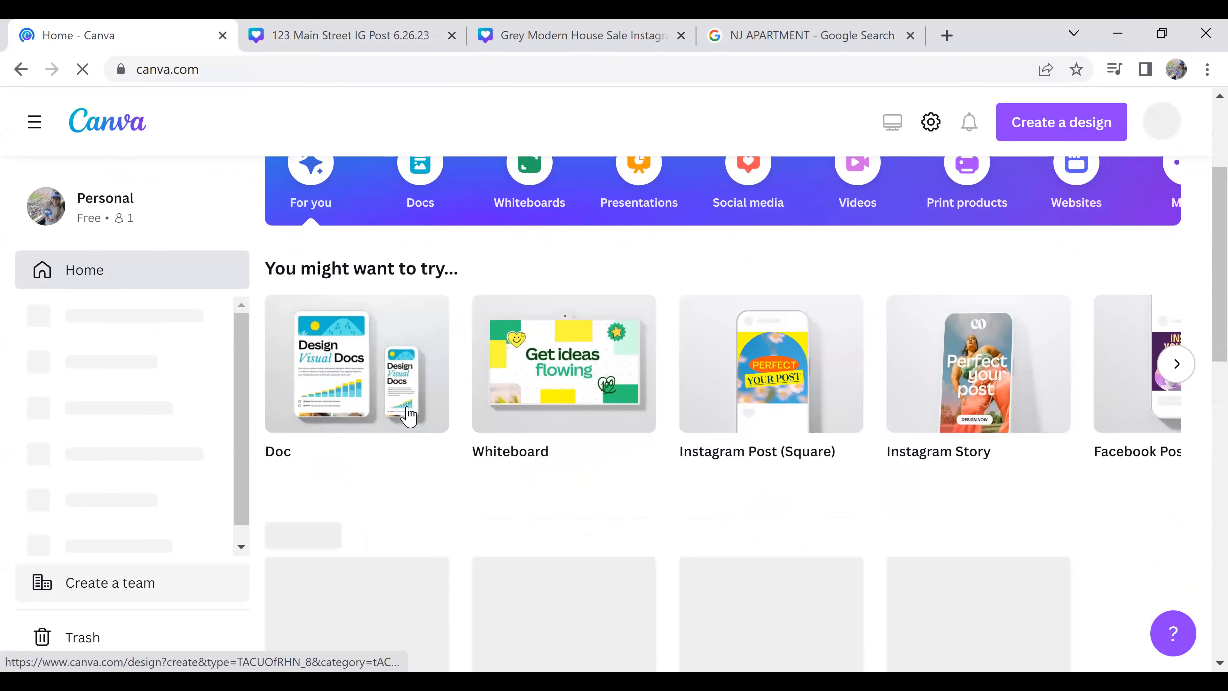
scroll(361, 524, down, 1)
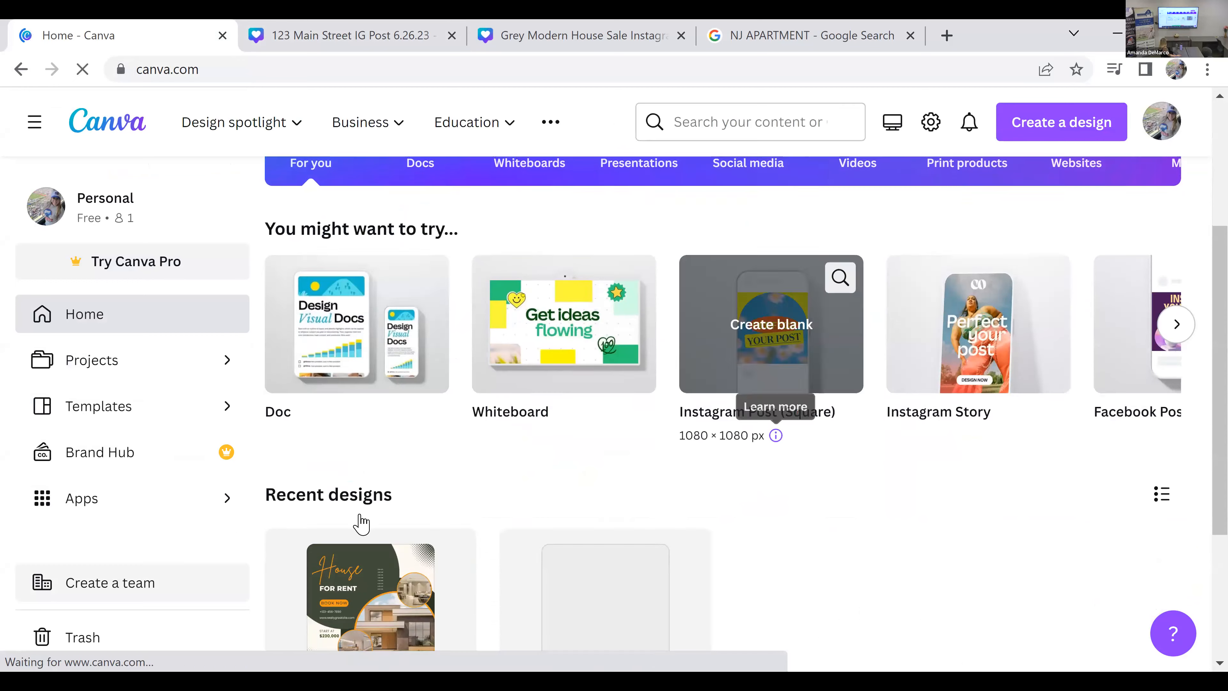
scroll(360, 524, down, 3)
scroll(776, 472, down, 2)
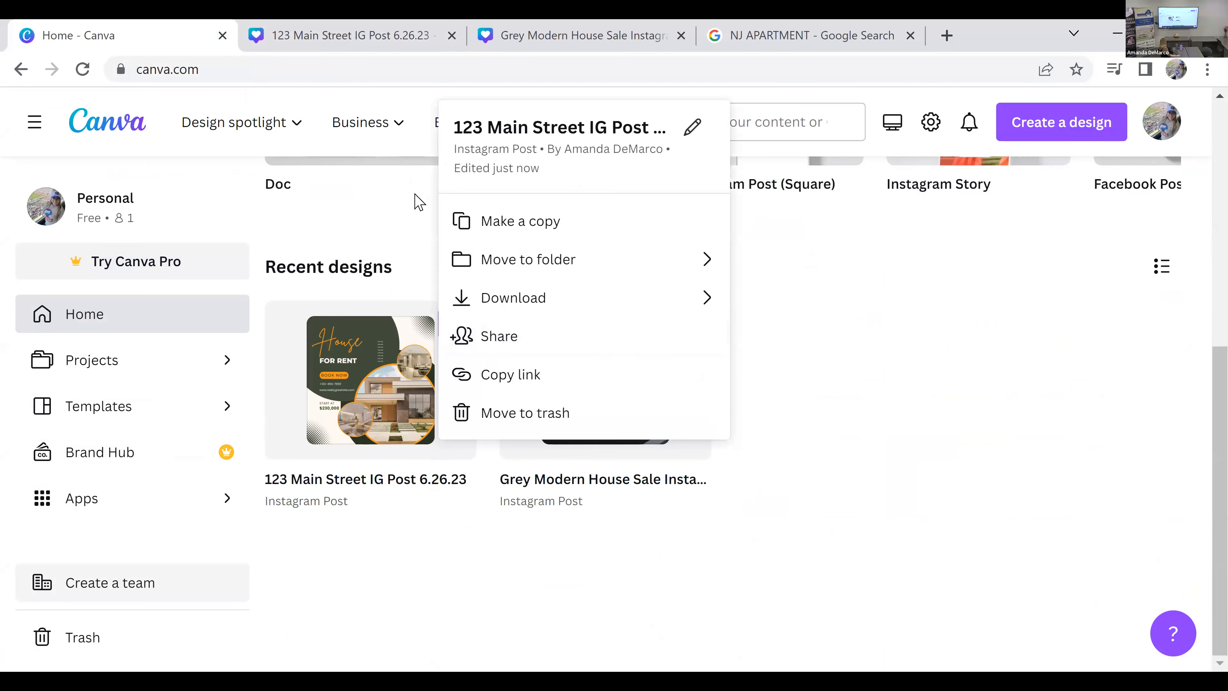
Step: Examine the available actions for the "123 Main Street IG Post 6.26.23" design, including Make a copy, and dismiss them
click(415, 198)
click(453, 324)
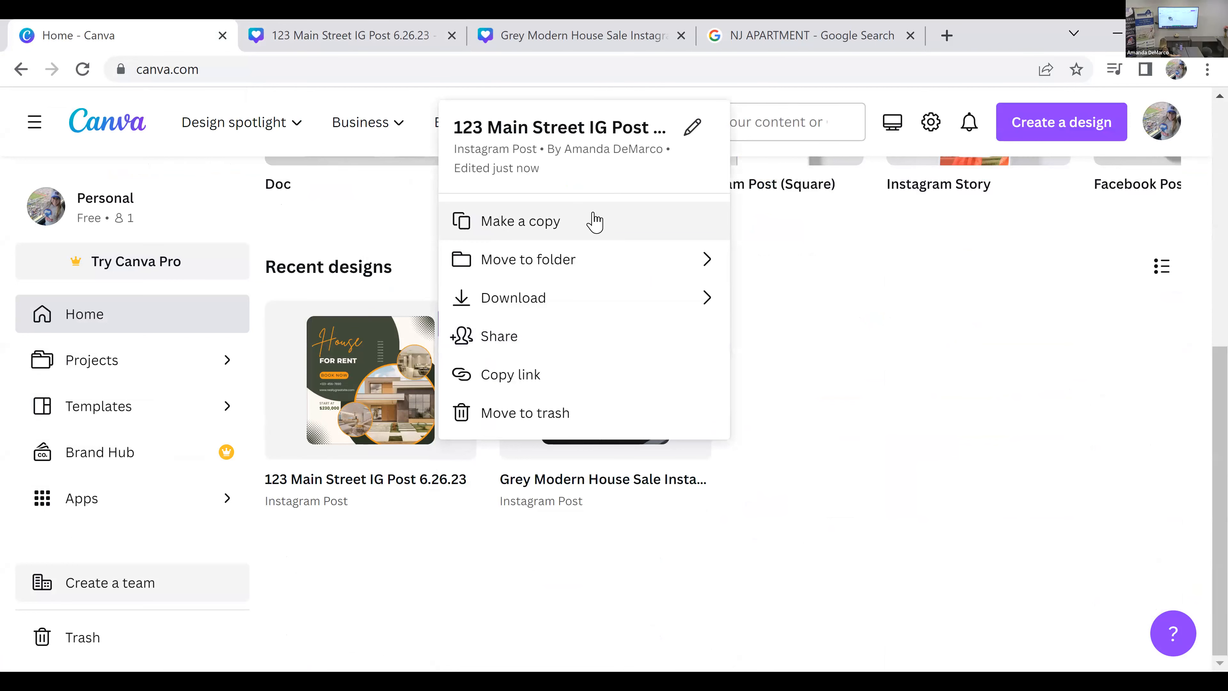
click(961, 376)
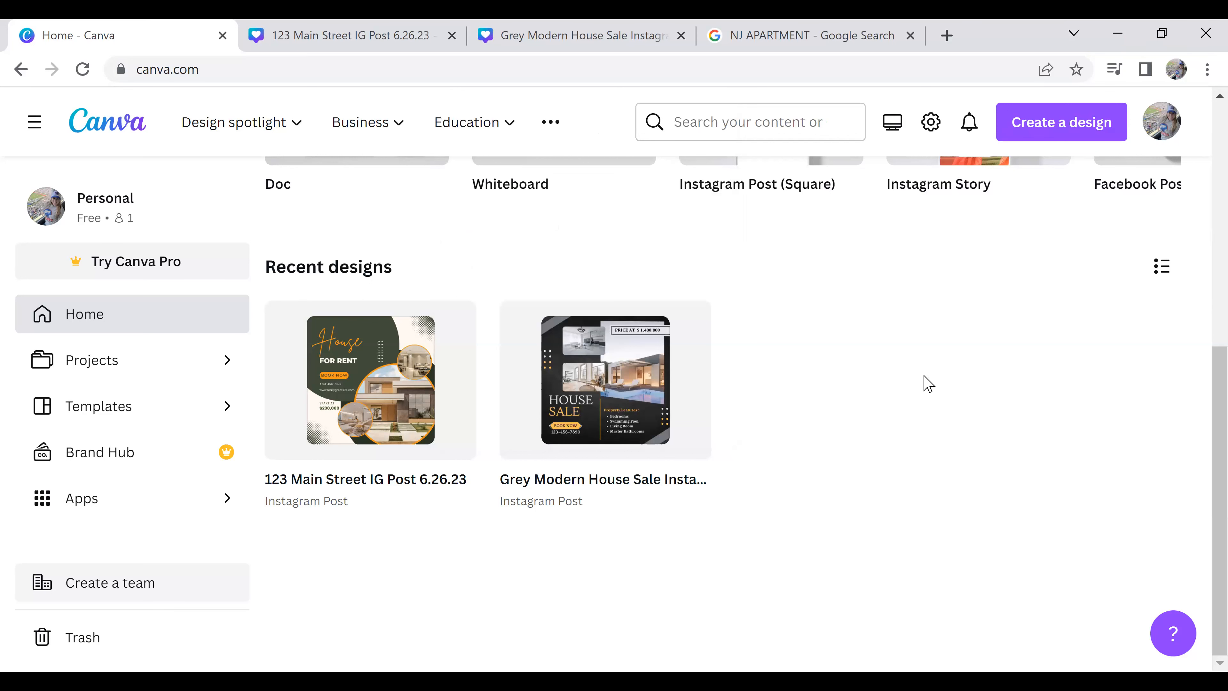
Step: Return to the "123 Main Street IG Post 6.26.23" design and bring up its blank second page
click(426, 35)
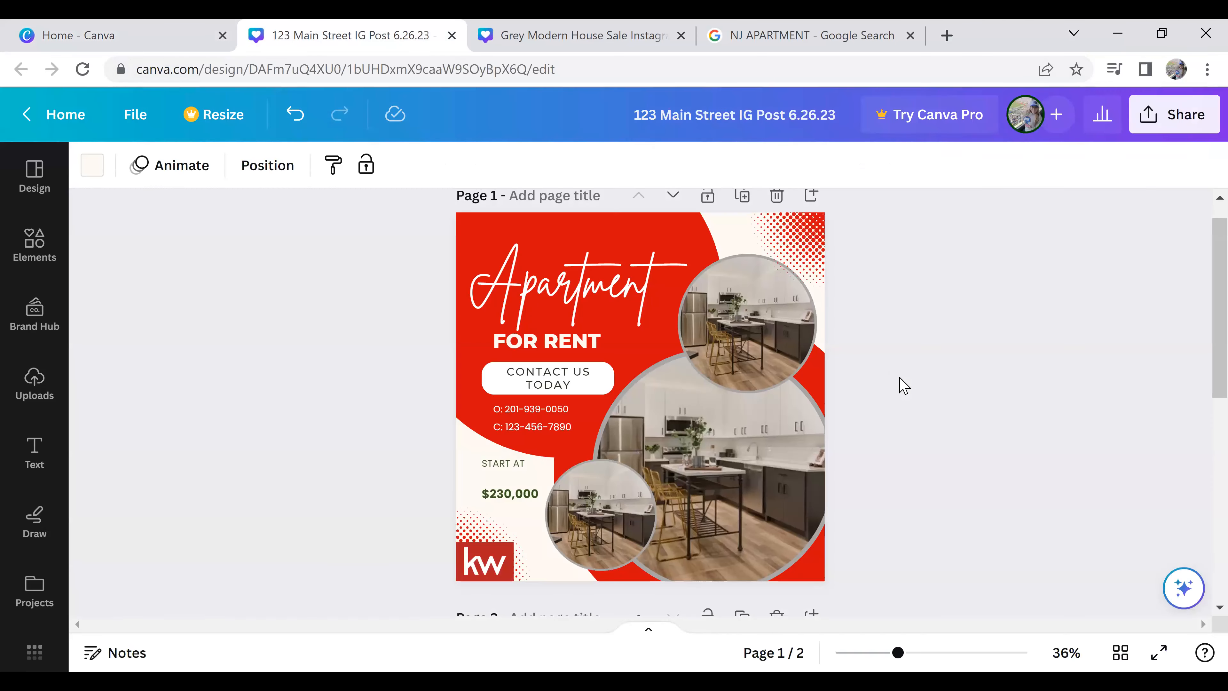
scroll(927, 409, down, 6)
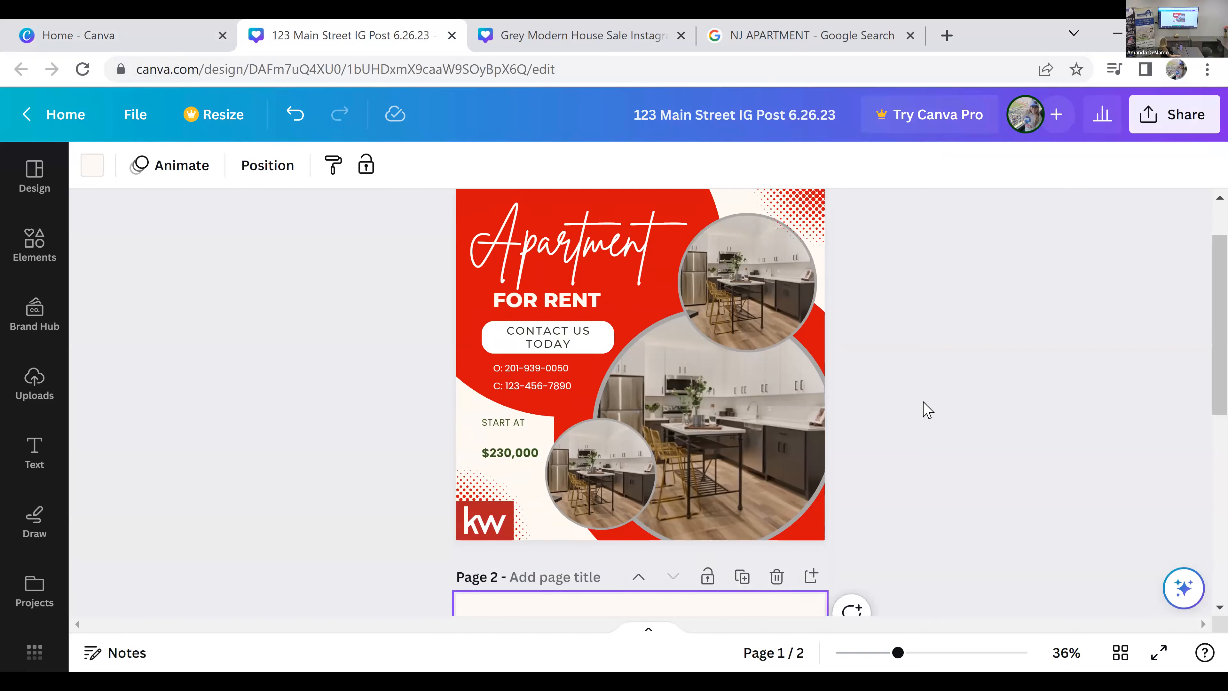
scroll(927, 409, down, 2)
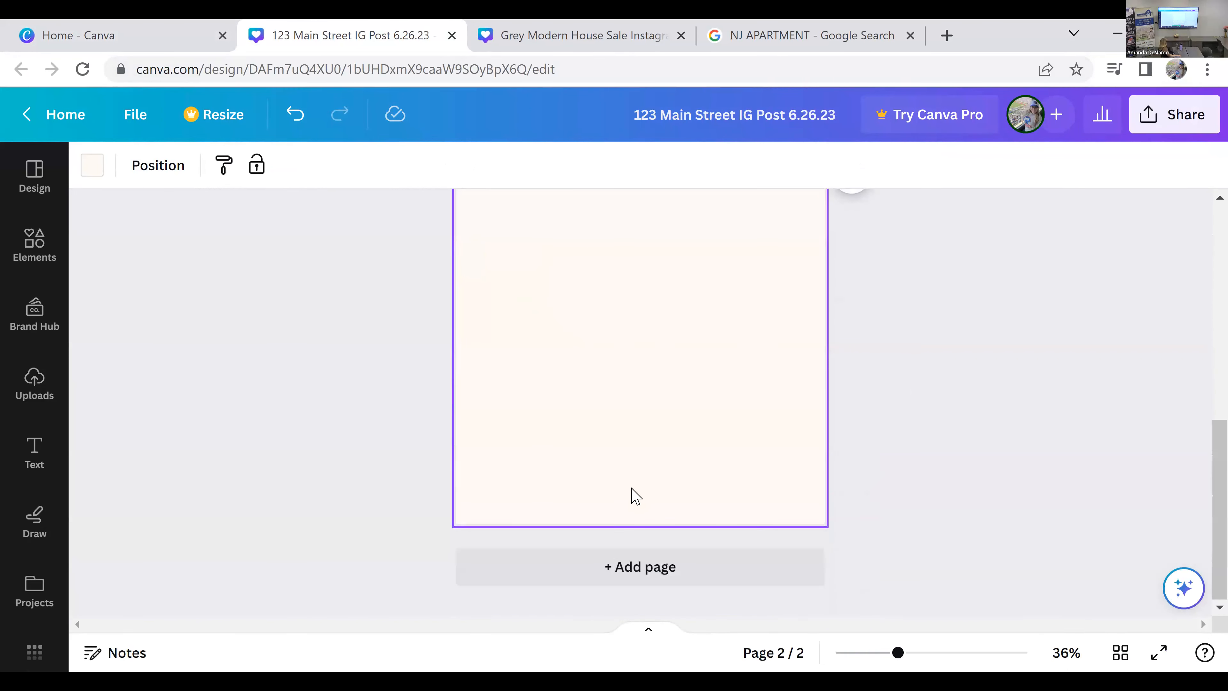
scroll(631, 494, up, 2)
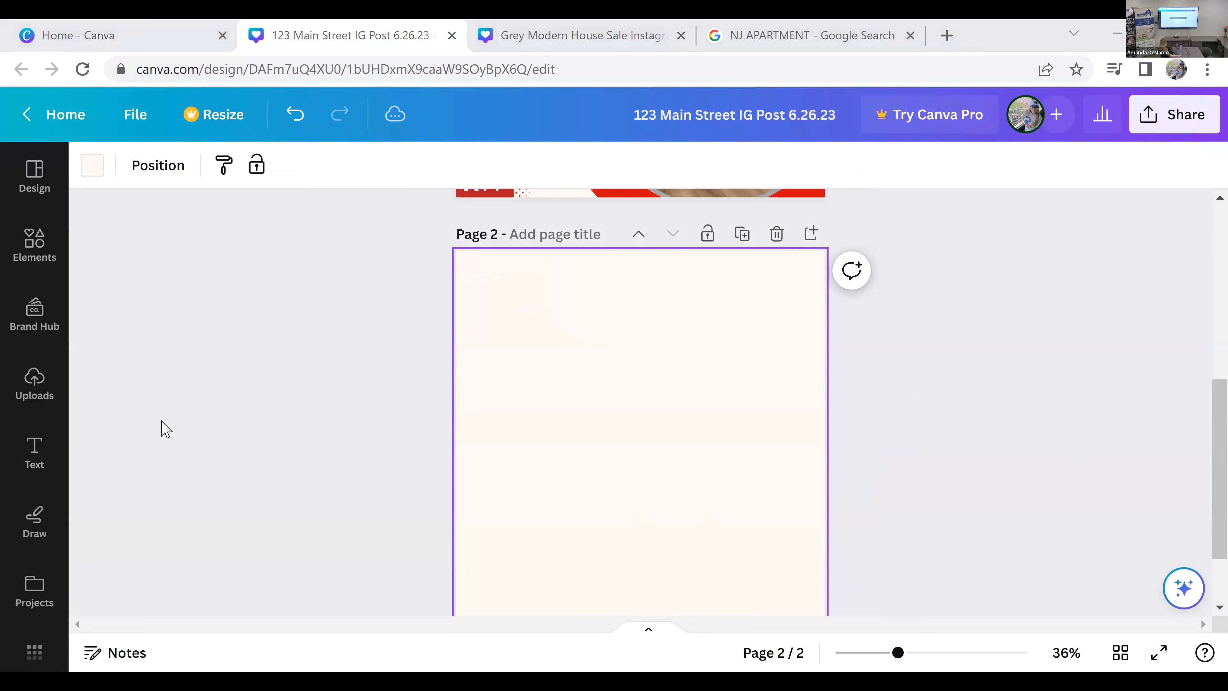
Step: Search the Instagram post templates for "open house"
click(36, 194)
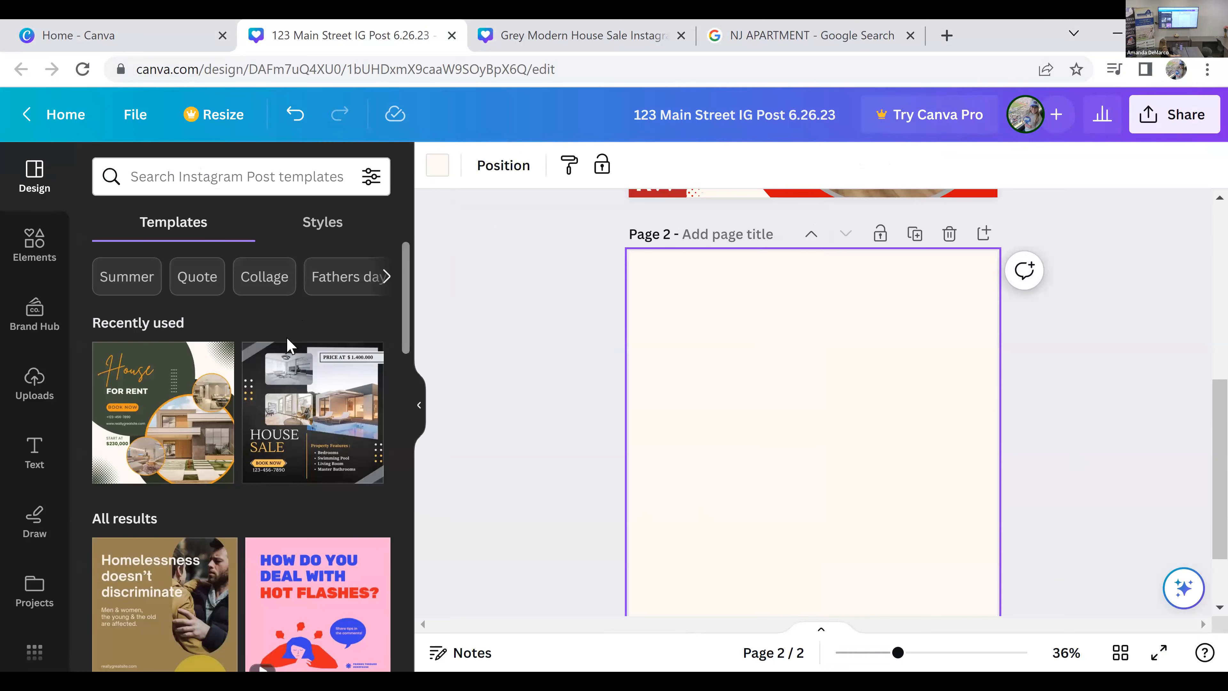
click(268, 179)
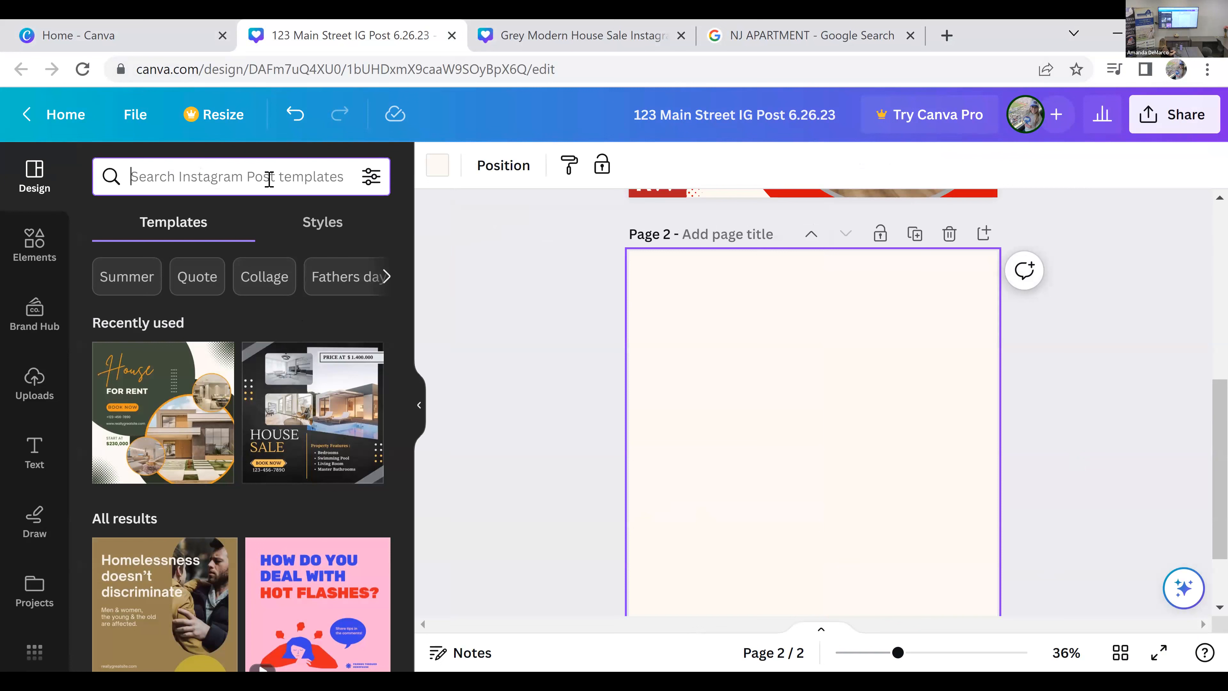
text(open house)
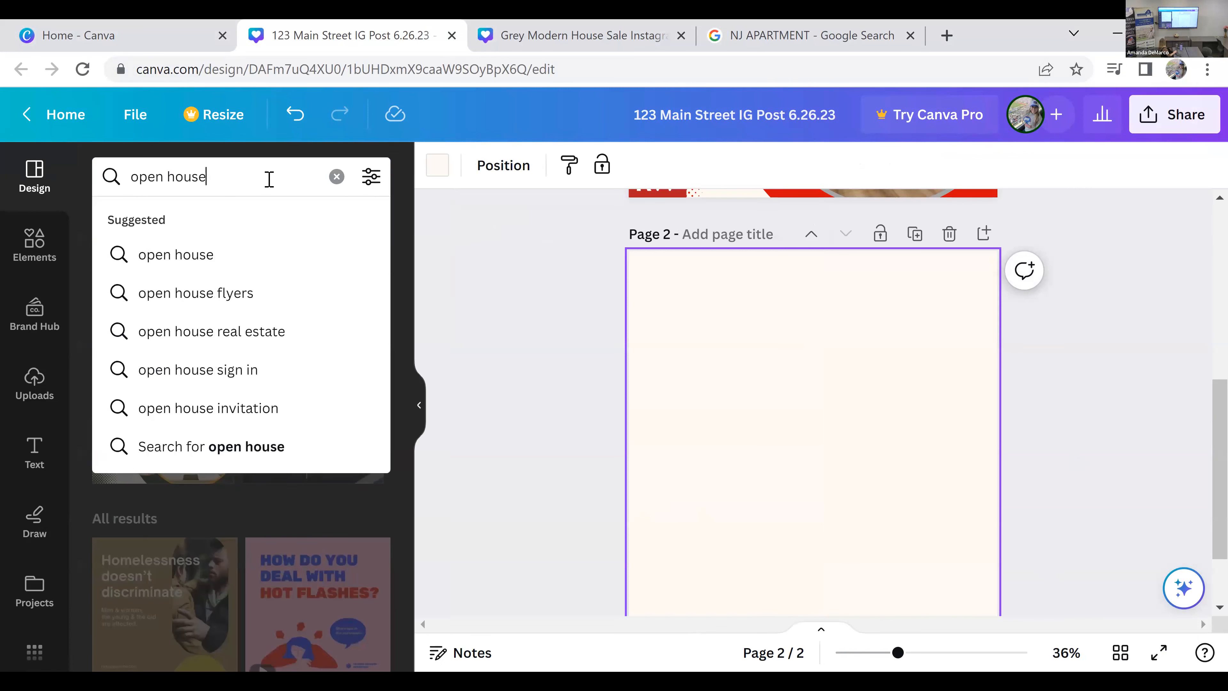
key(Return)
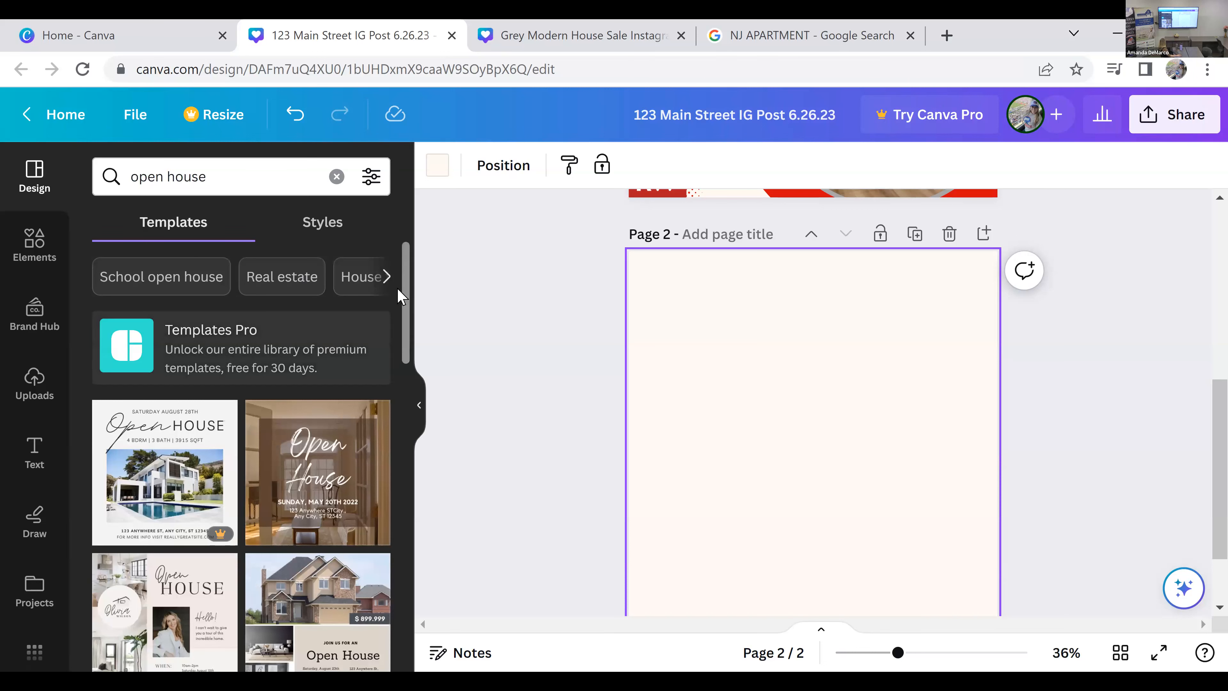
Step: Browse the open house results, apply the free Neutral Modern Elegant Interior Agency Open House Announcement template to page 2, and review the page
drag(409, 317, 411, 346)
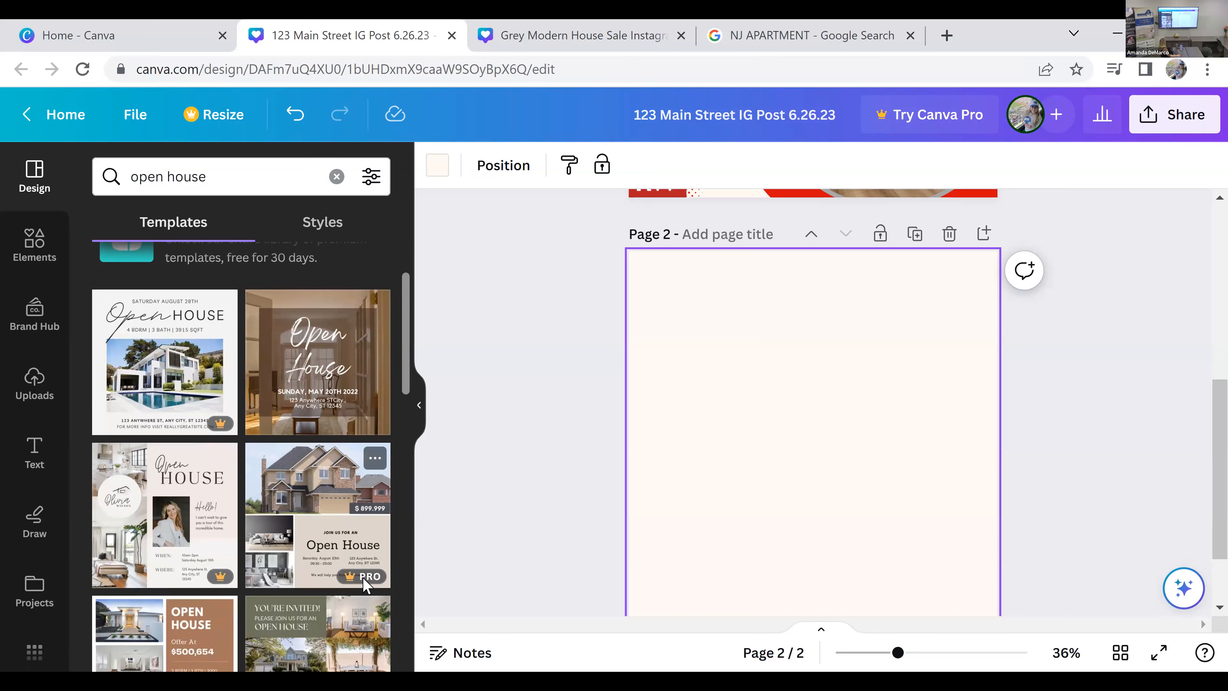
scroll(400, 425, down, 4)
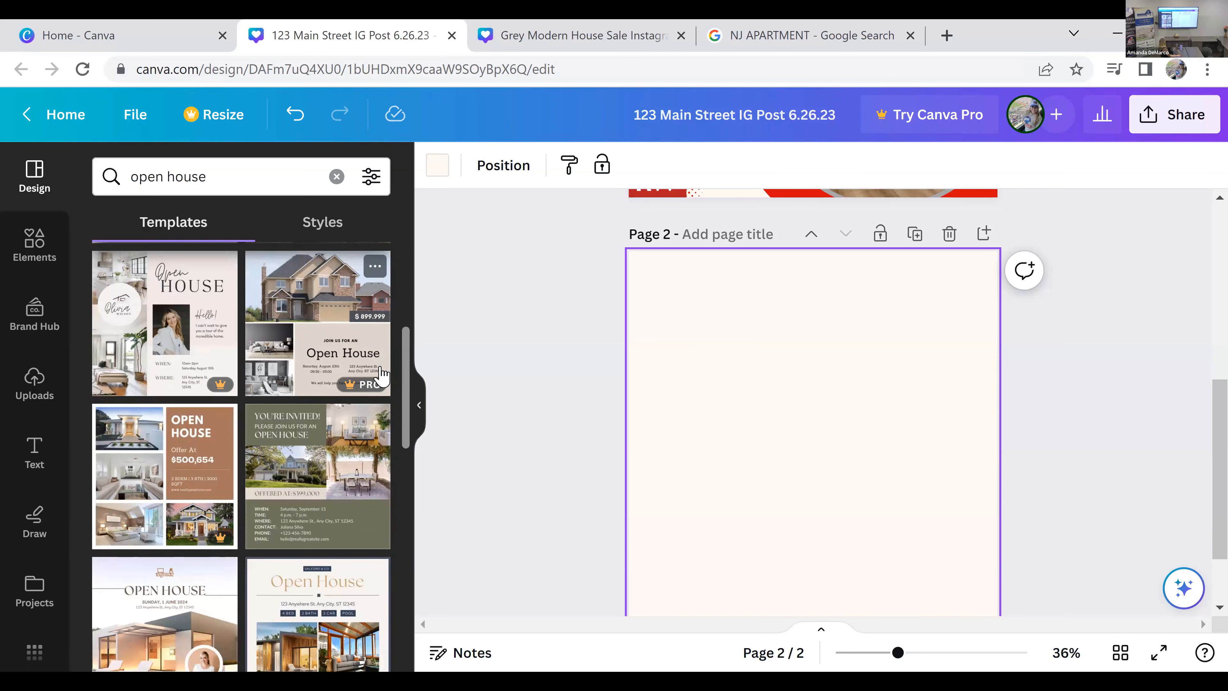
scroll(382, 375, down, 2)
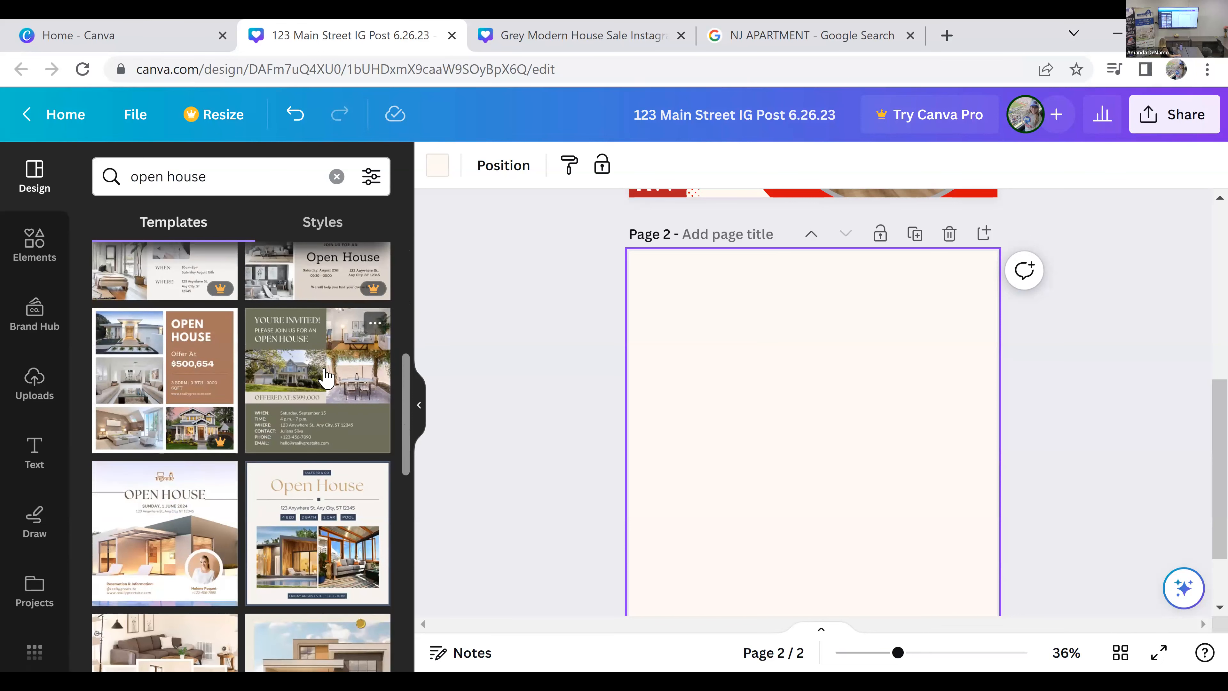
scroll(327, 377, down, 2)
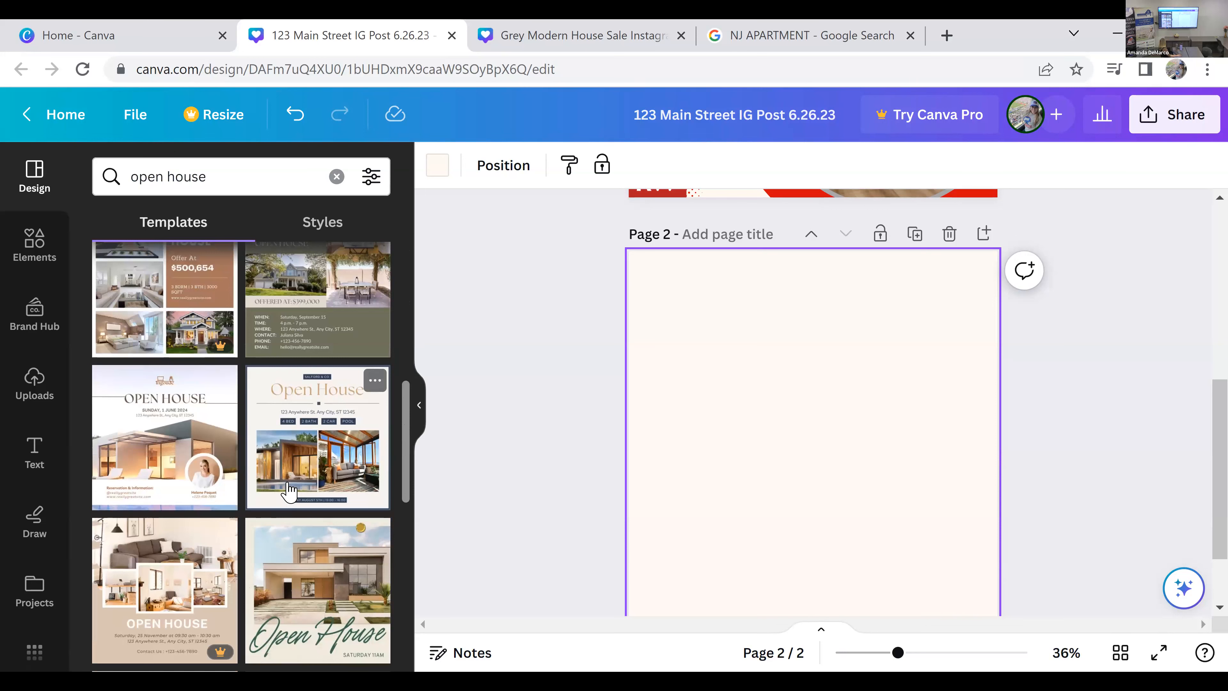
scroll(305, 479, down, 2)
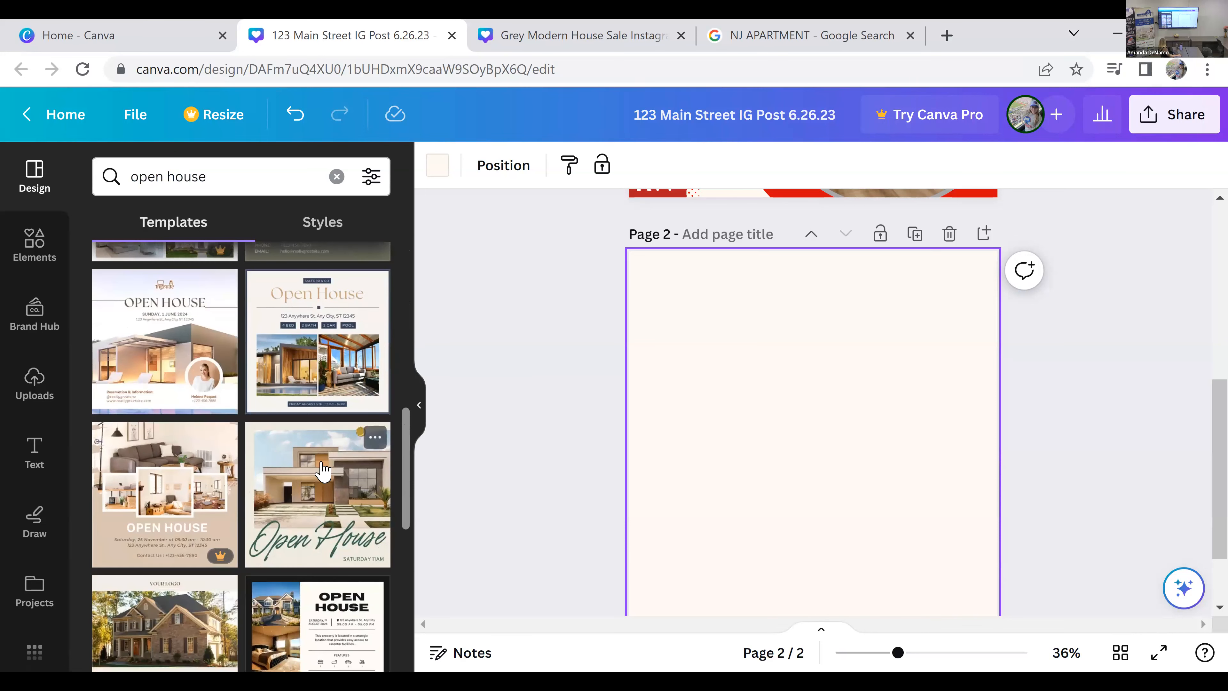
scroll(323, 469, up, 2)
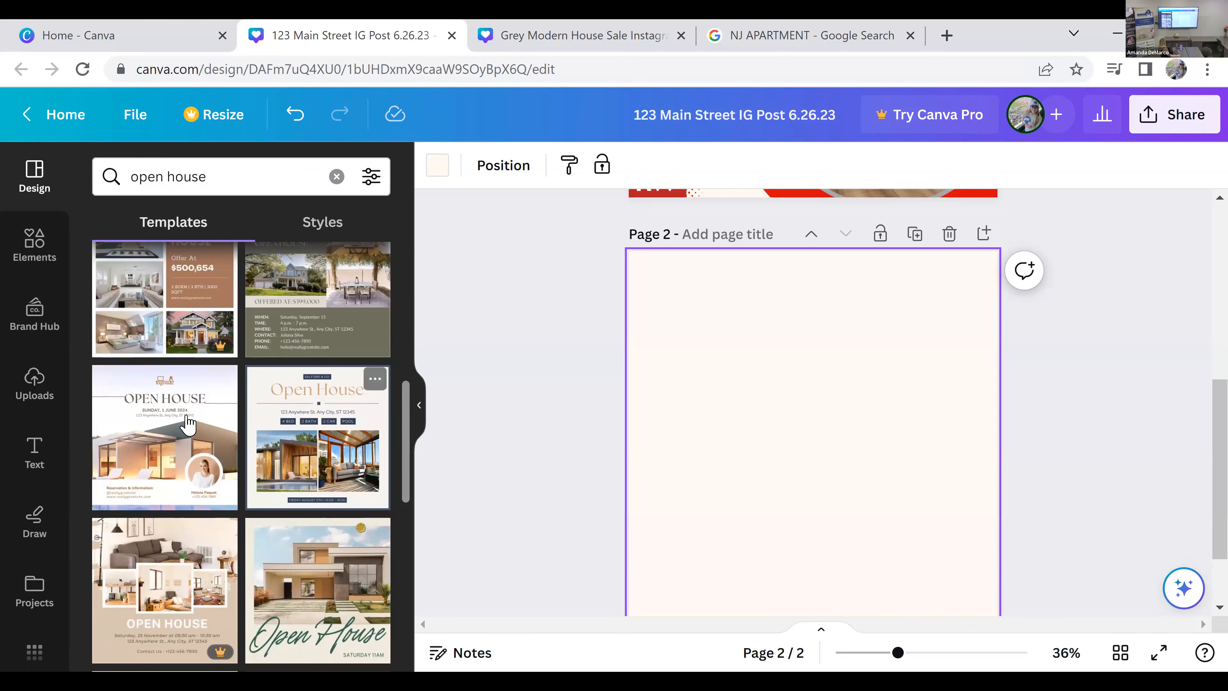
click(164, 435)
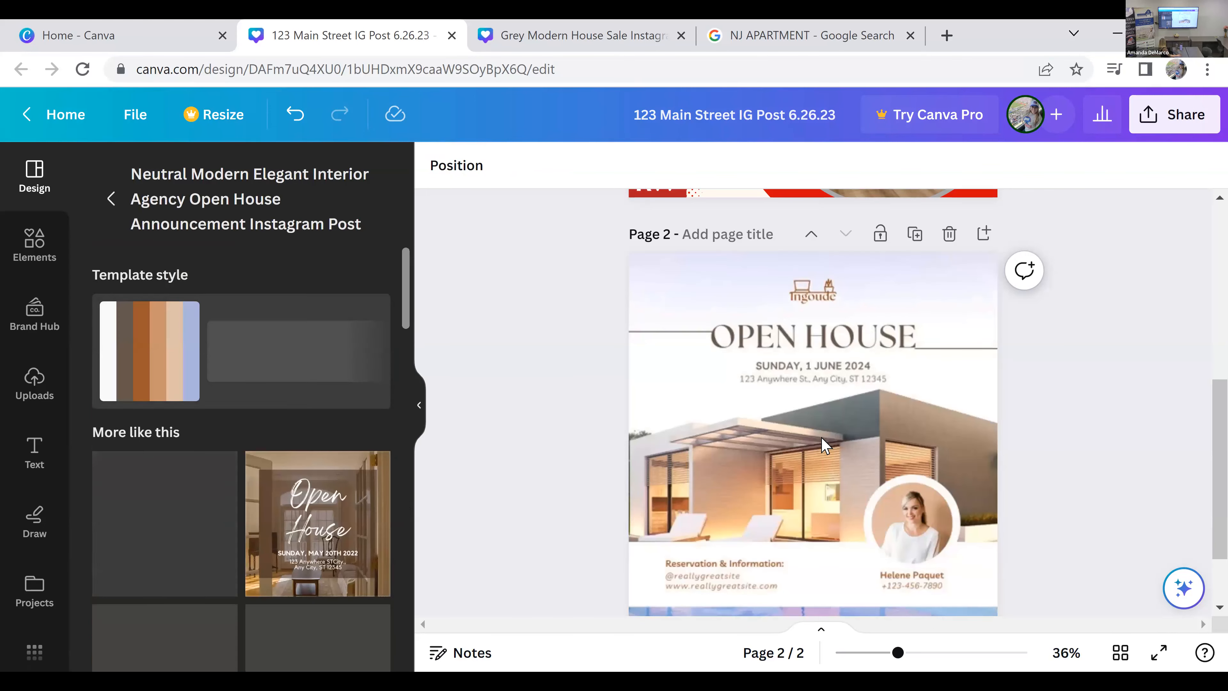
click(914, 411)
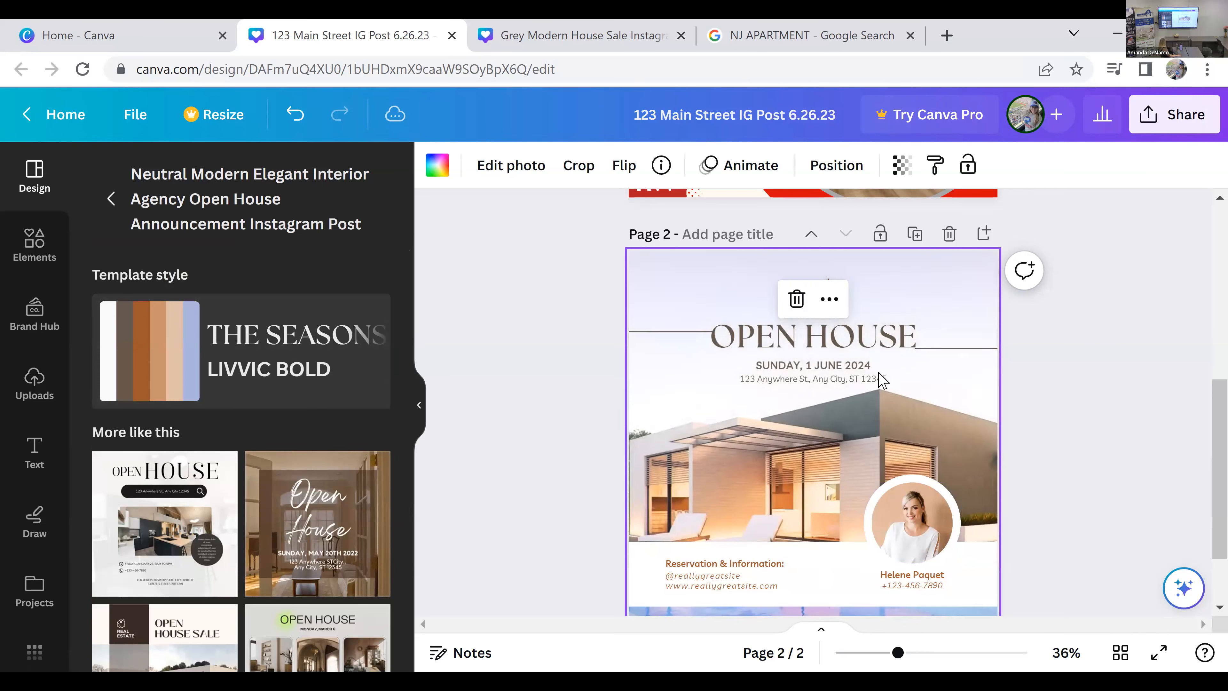
scroll(1198, 532, down, 2)
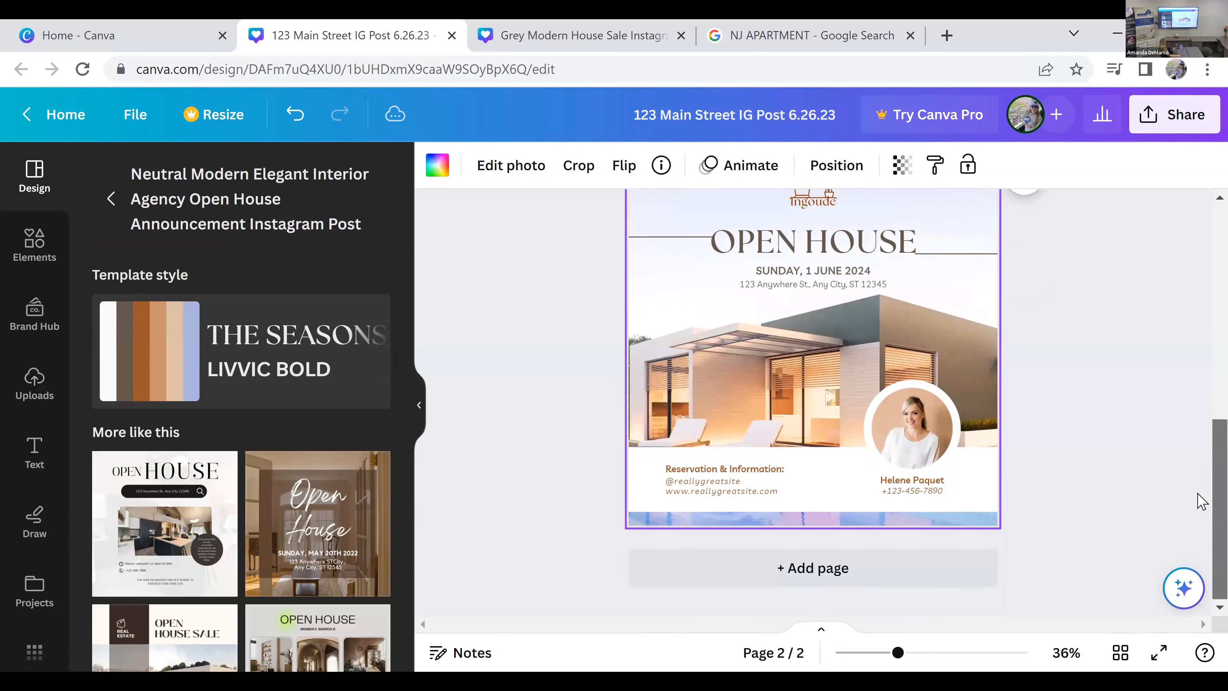
scroll(589, 462, up, 2)
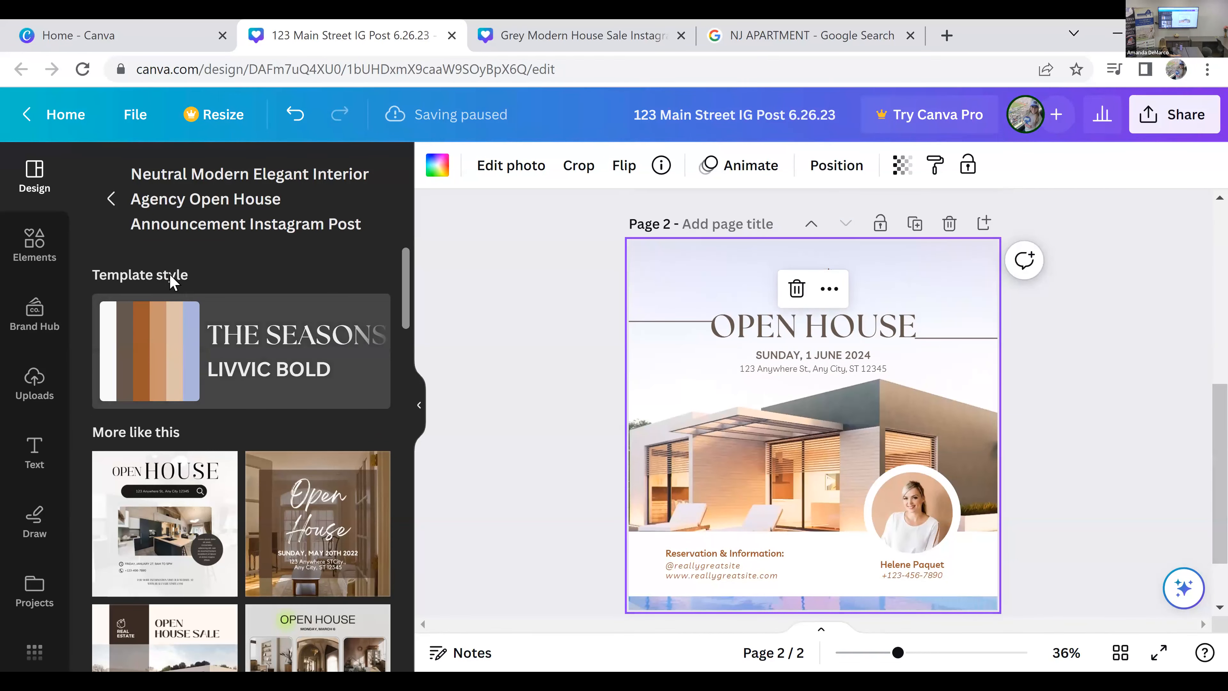
Step: Apply the template's The Seasons and Livvic Bold style to page 2 and shuffle its colors, keeping the white information band
click(297, 319)
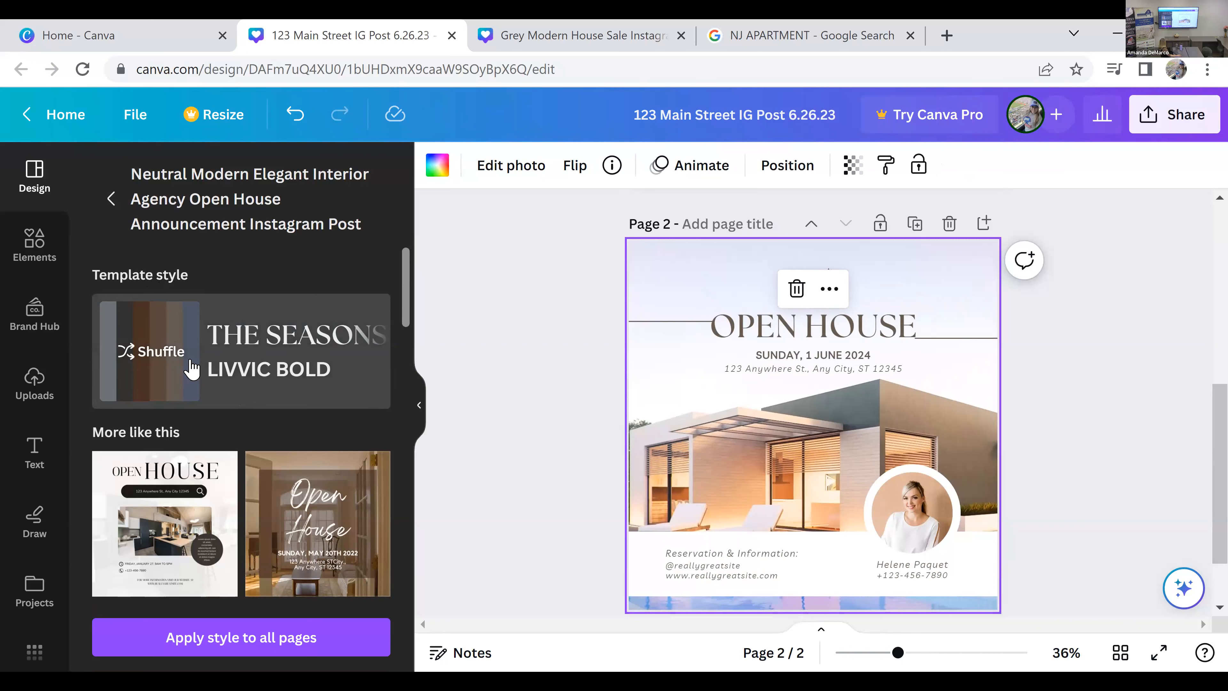
click(276, 339)
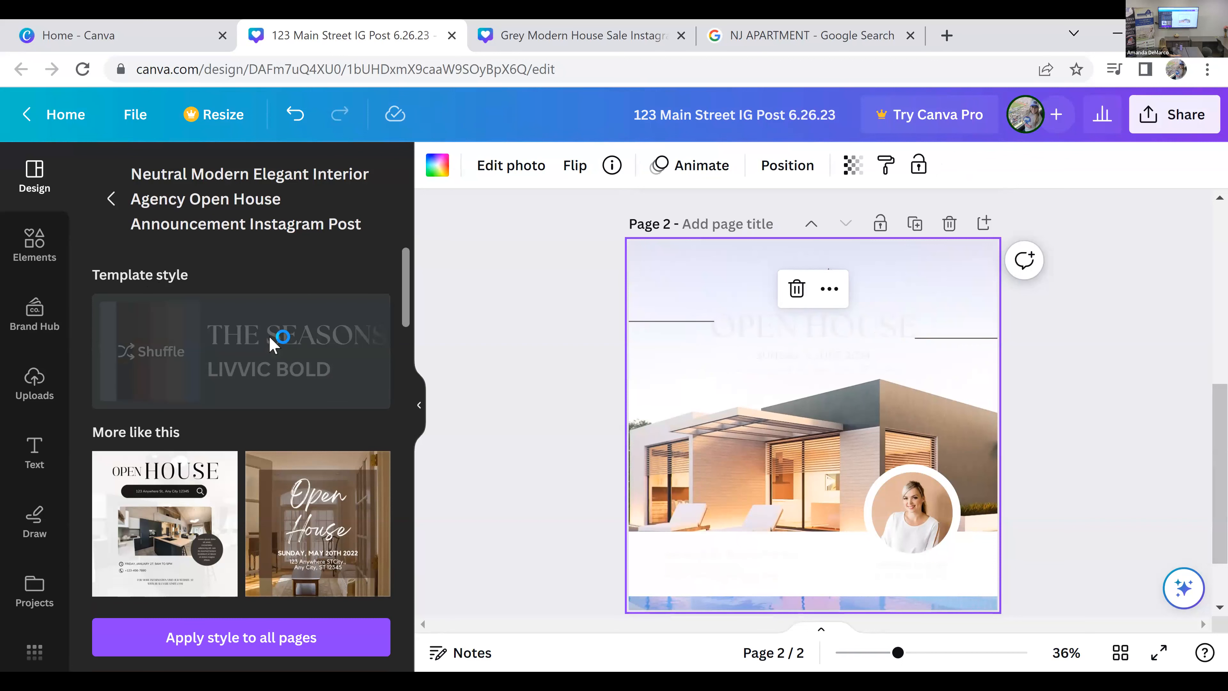
click(173, 353)
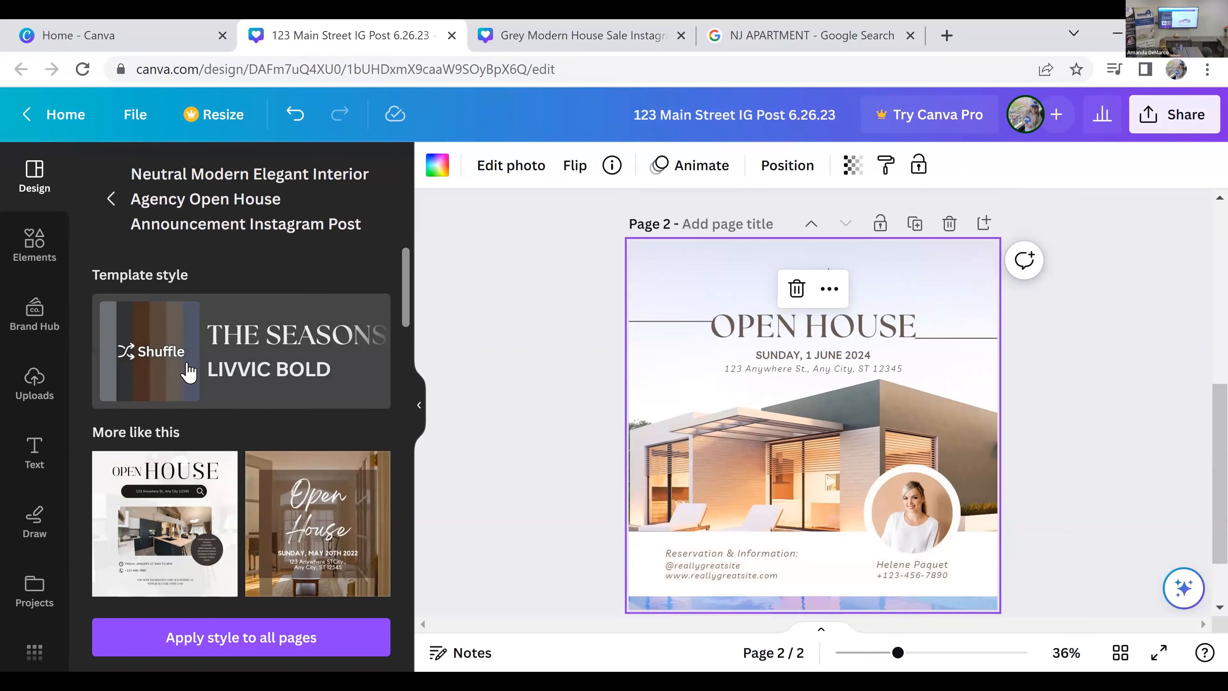
click(1091, 469)
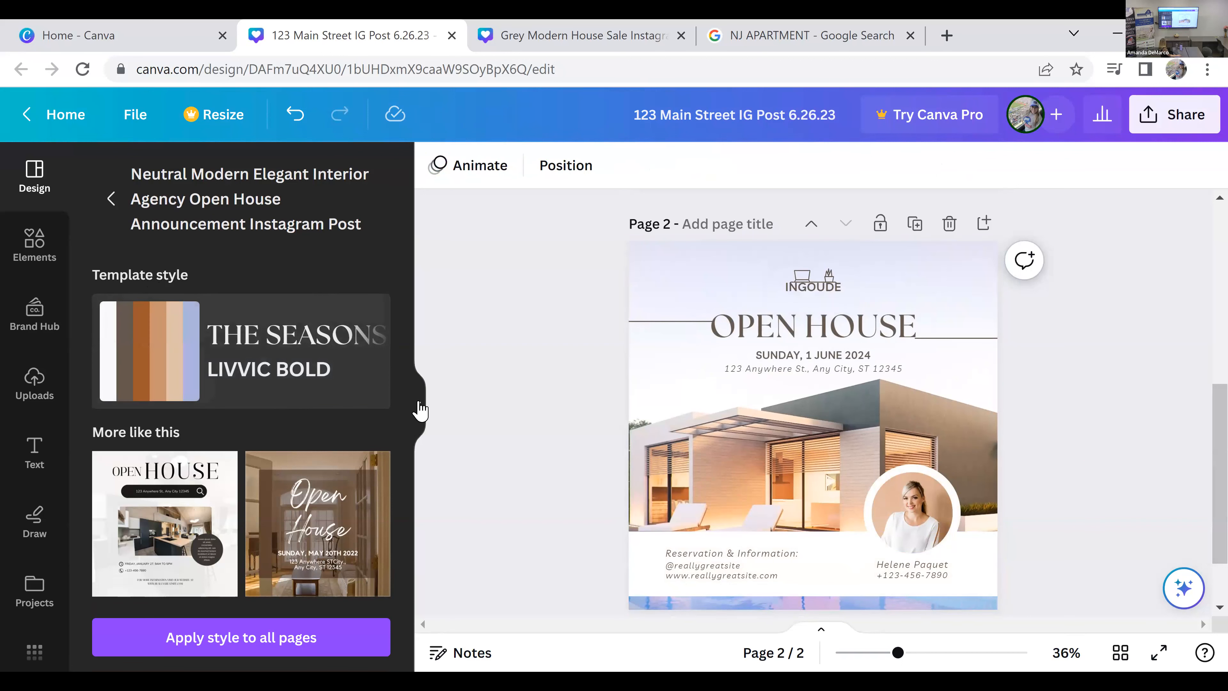
Step: Delete the INGOUDE text and the furniture graphic above the OPEN HOUSE heading on page 2
click(831, 290)
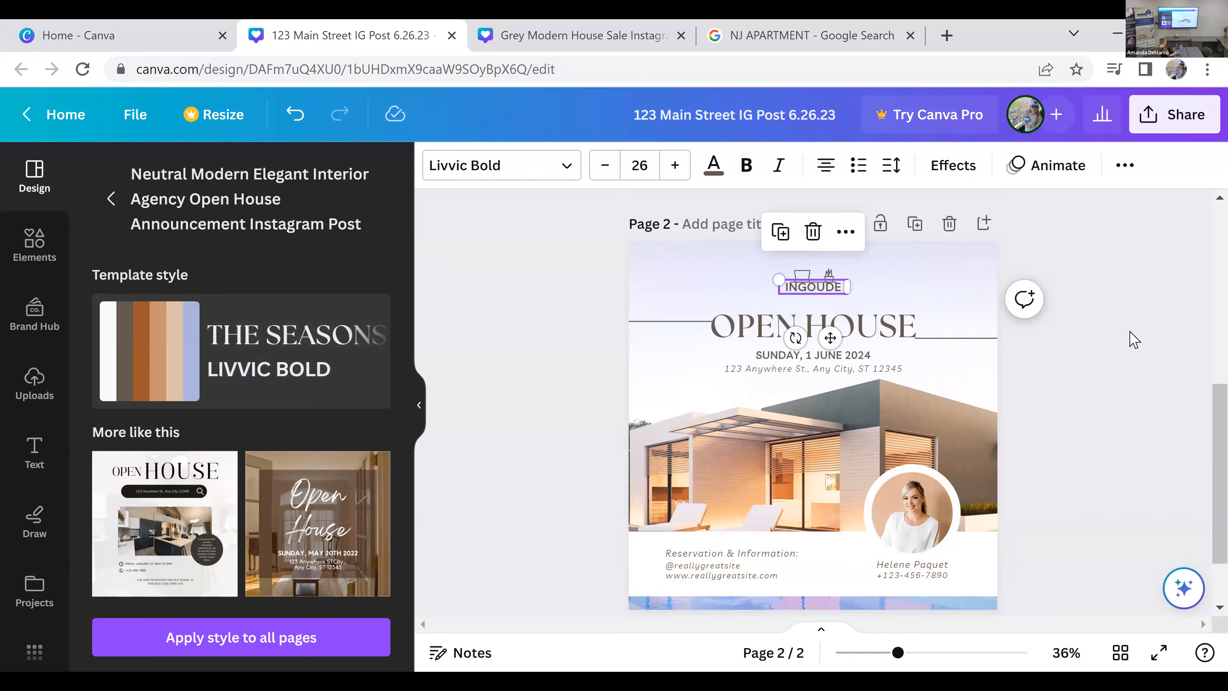
key(Delete)
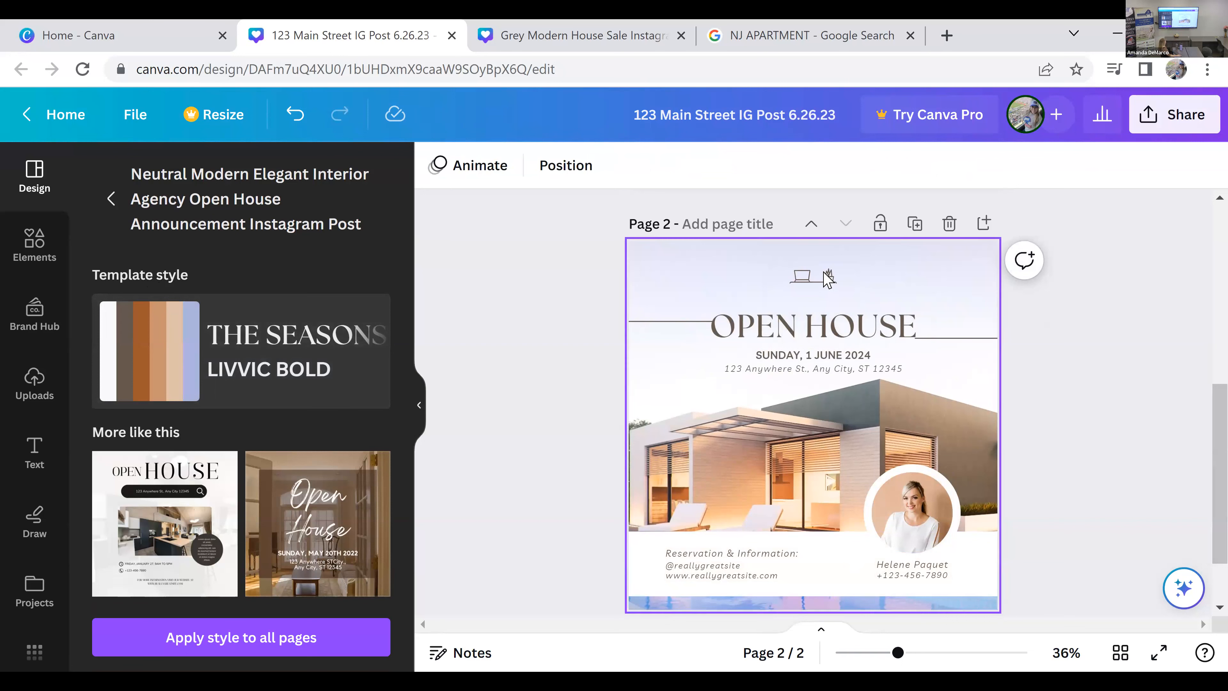
click(829, 281)
key(Delete)
Step: Insert the uploaded KW logo on page 2 as a small image centered above the OPEN HOUSE heading
click(41, 393)
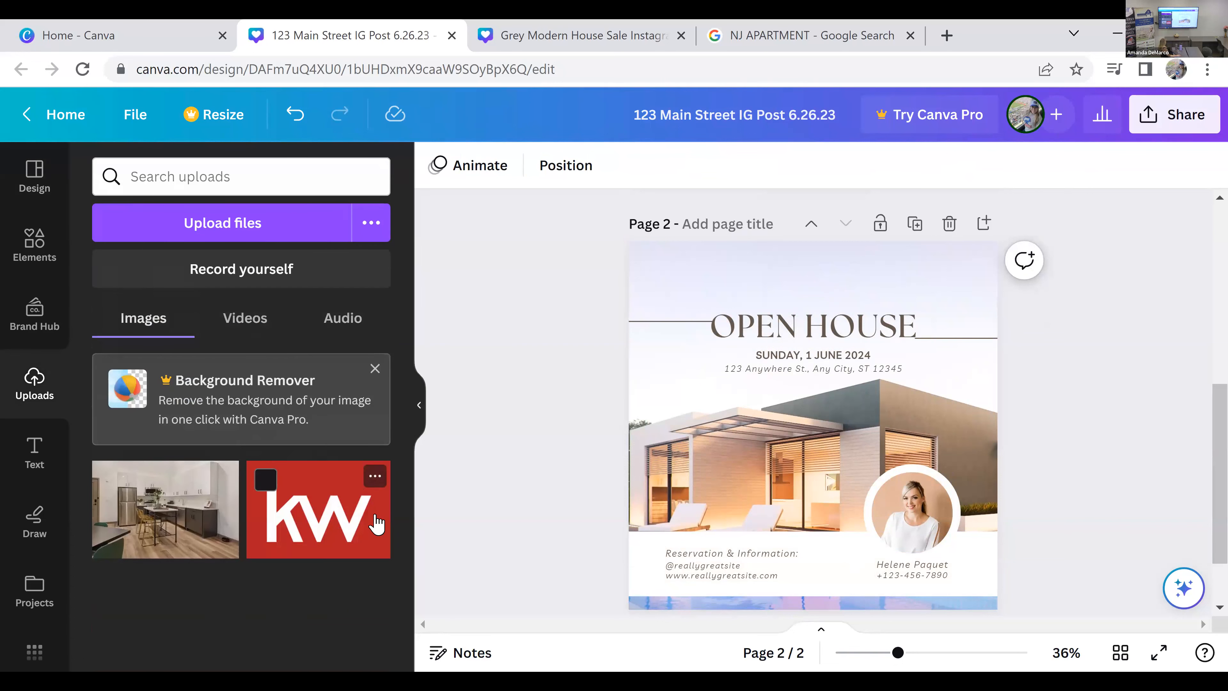
click(333, 515)
drag(849, 439, 830, 334)
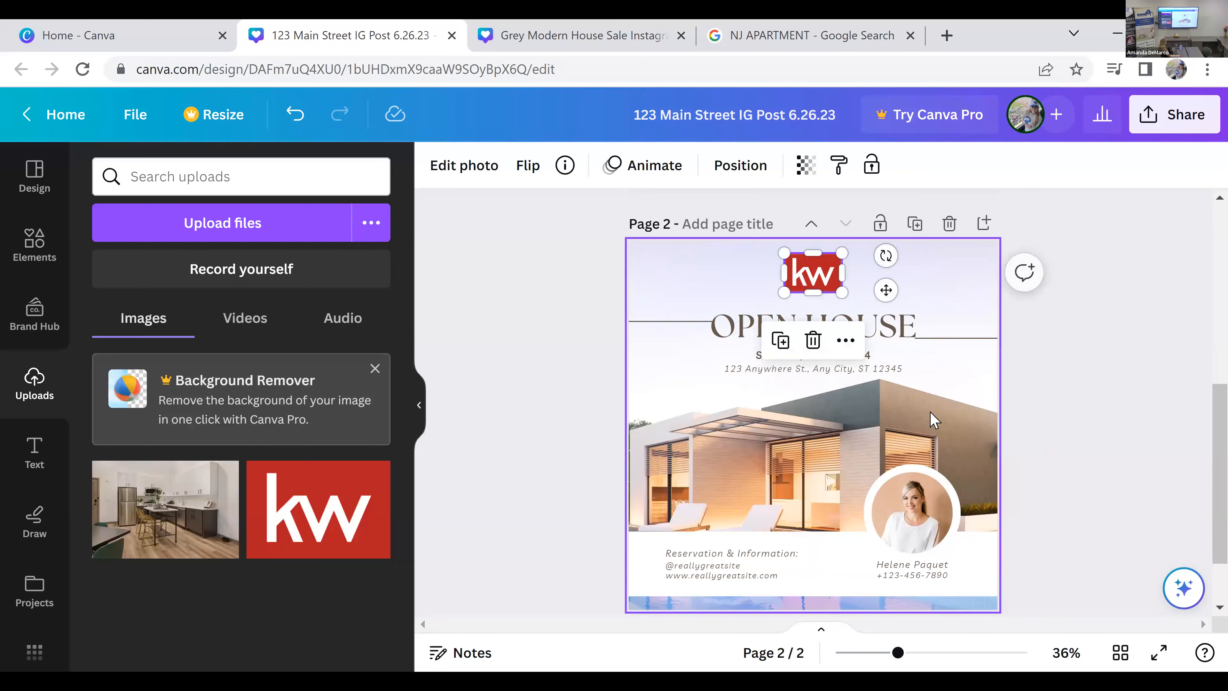
click(1057, 457)
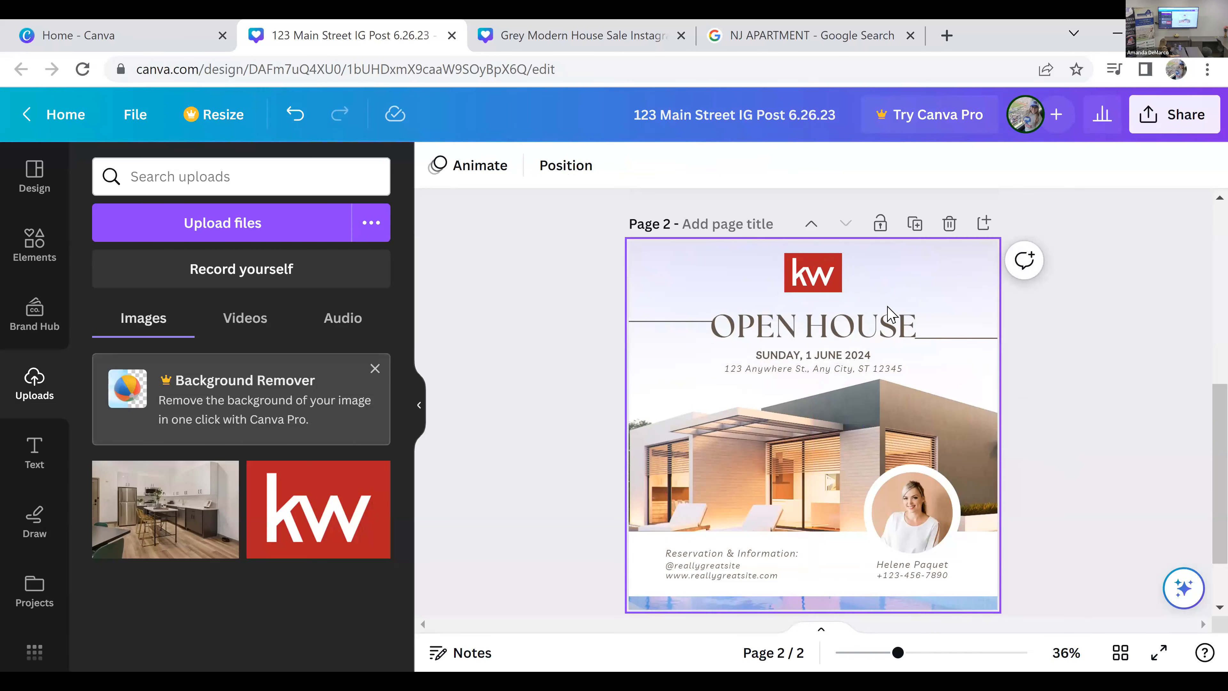
Step: Replace the date line under the OPEN HOUSE heading with "SATURDAY JULY 1 | 12:00 - 3:00"
double_click(859, 353)
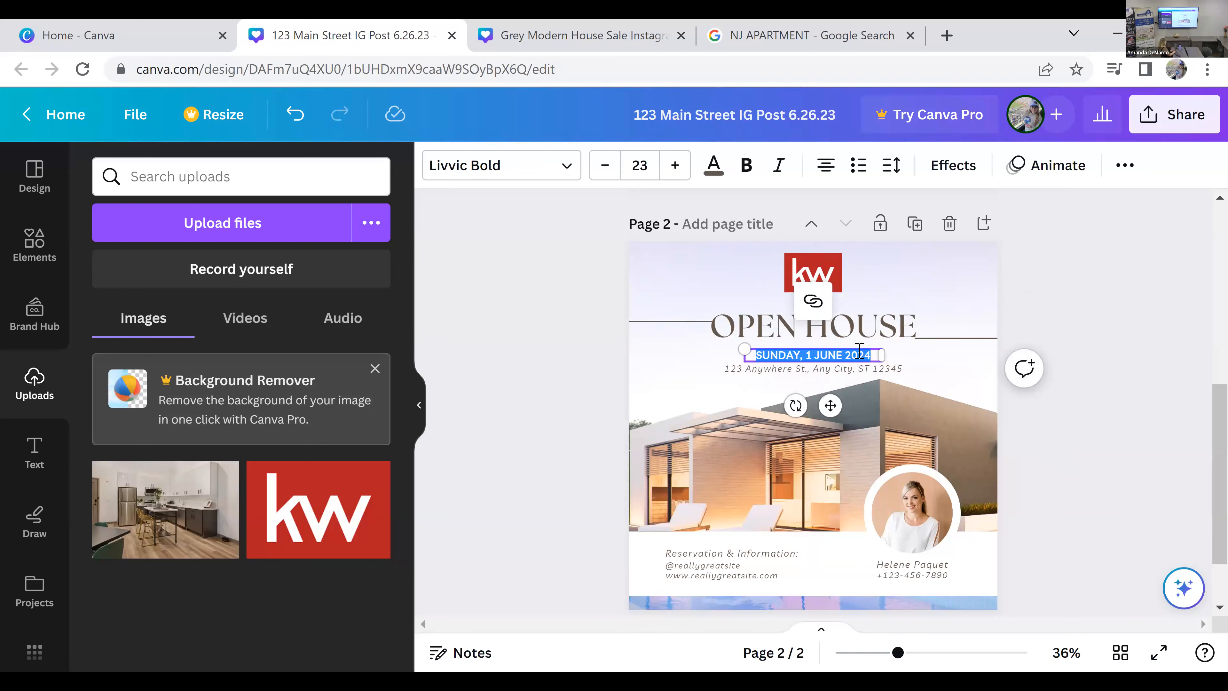
text(SATURDAY JULY 1)
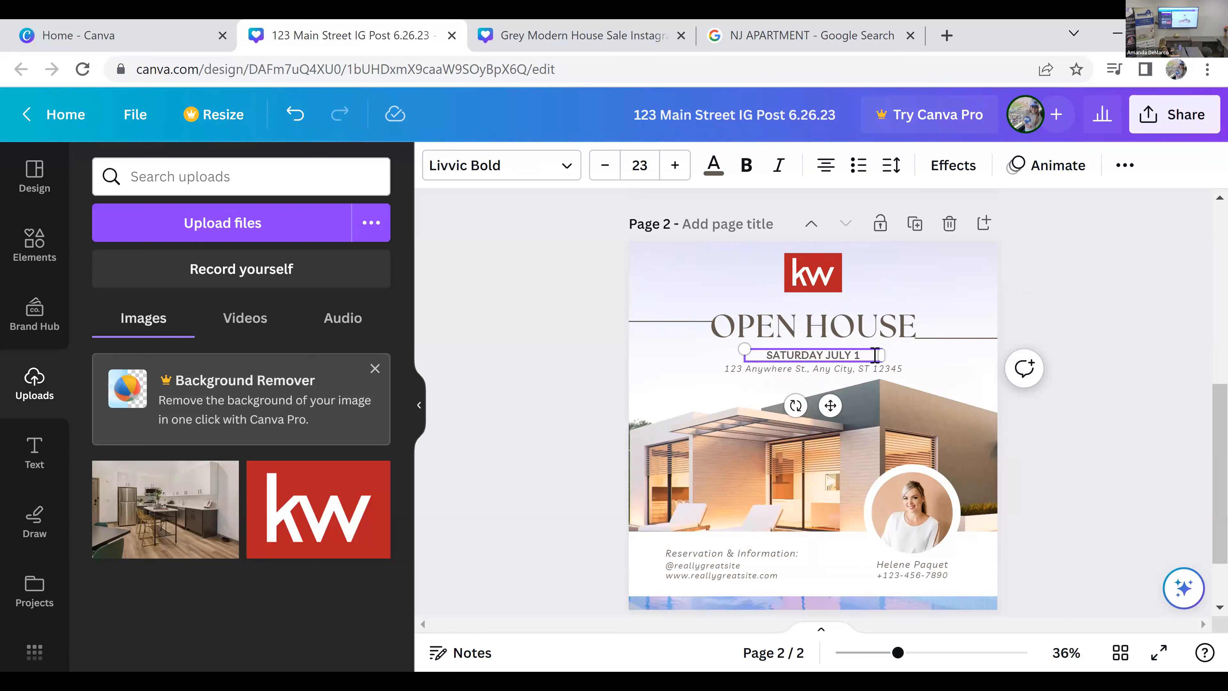
text( | )
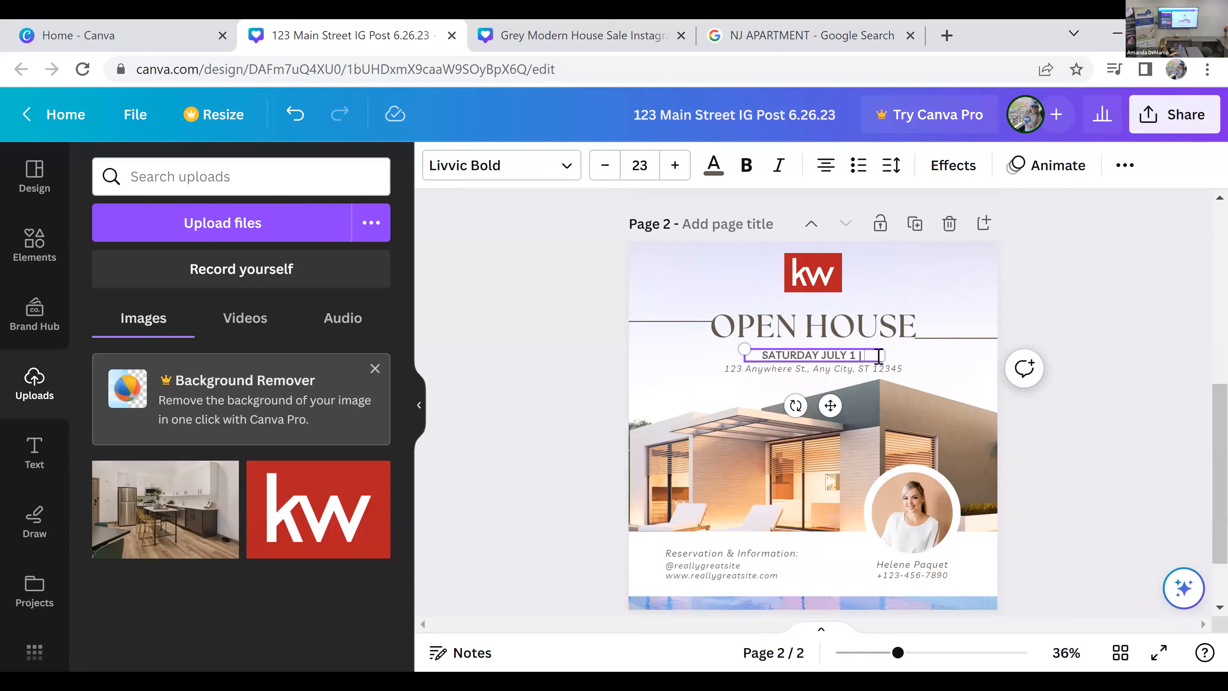
text(12:00 -)
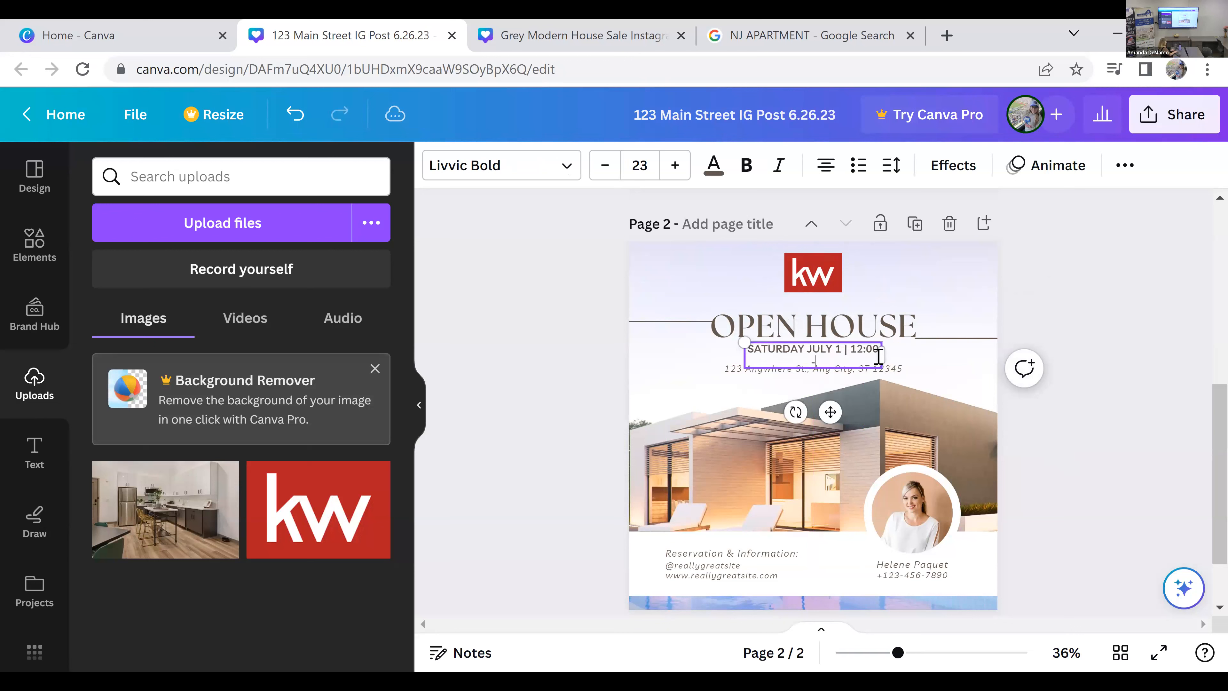
text( 3:00)
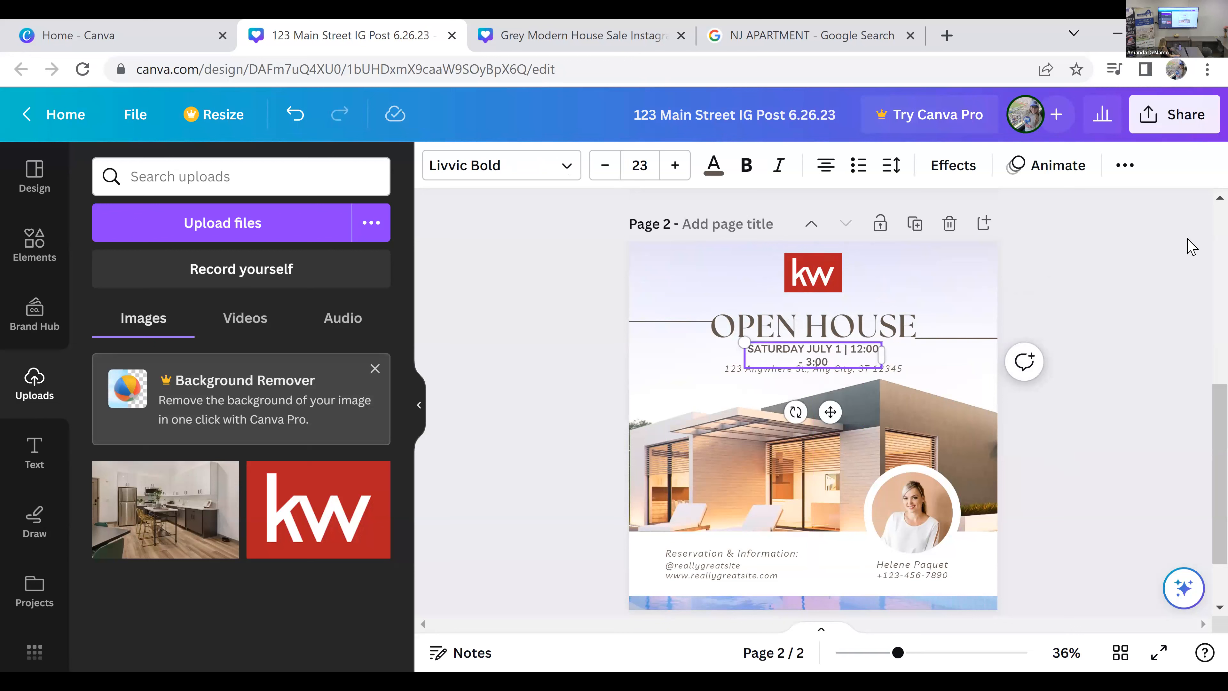
click(922, 368)
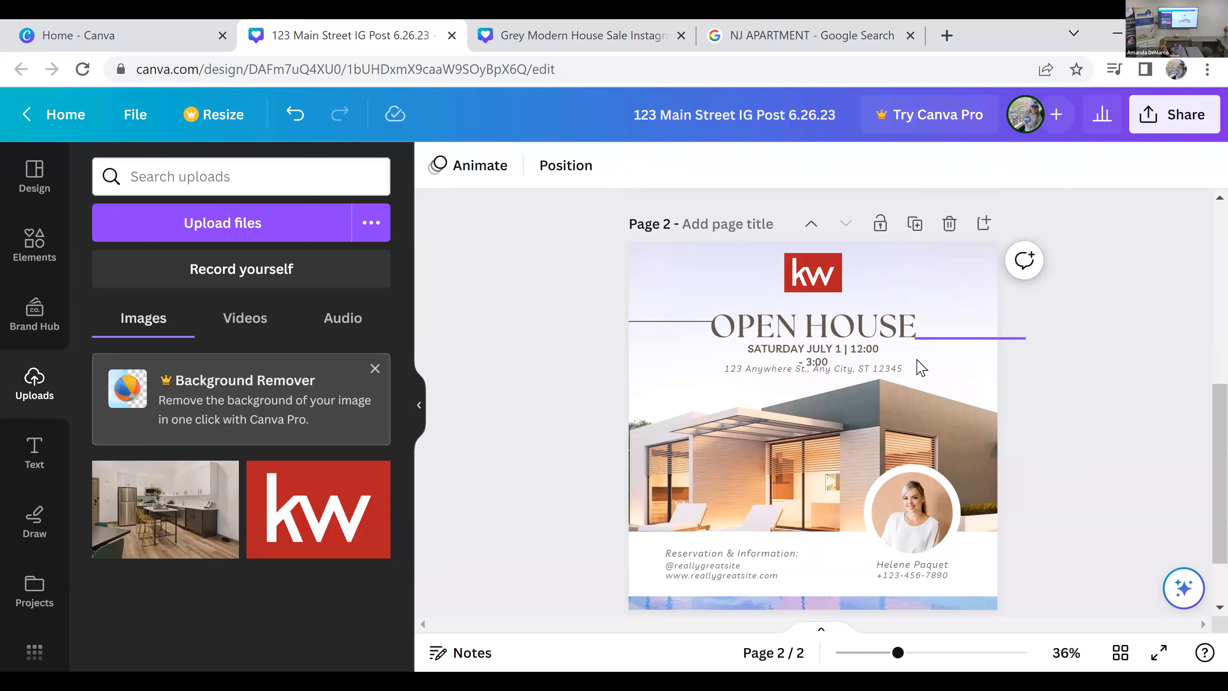
Step: Widen the date text box so the text fits on one line, and center it between the heading and the address
click(885, 359)
drag(889, 360, 916, 361)
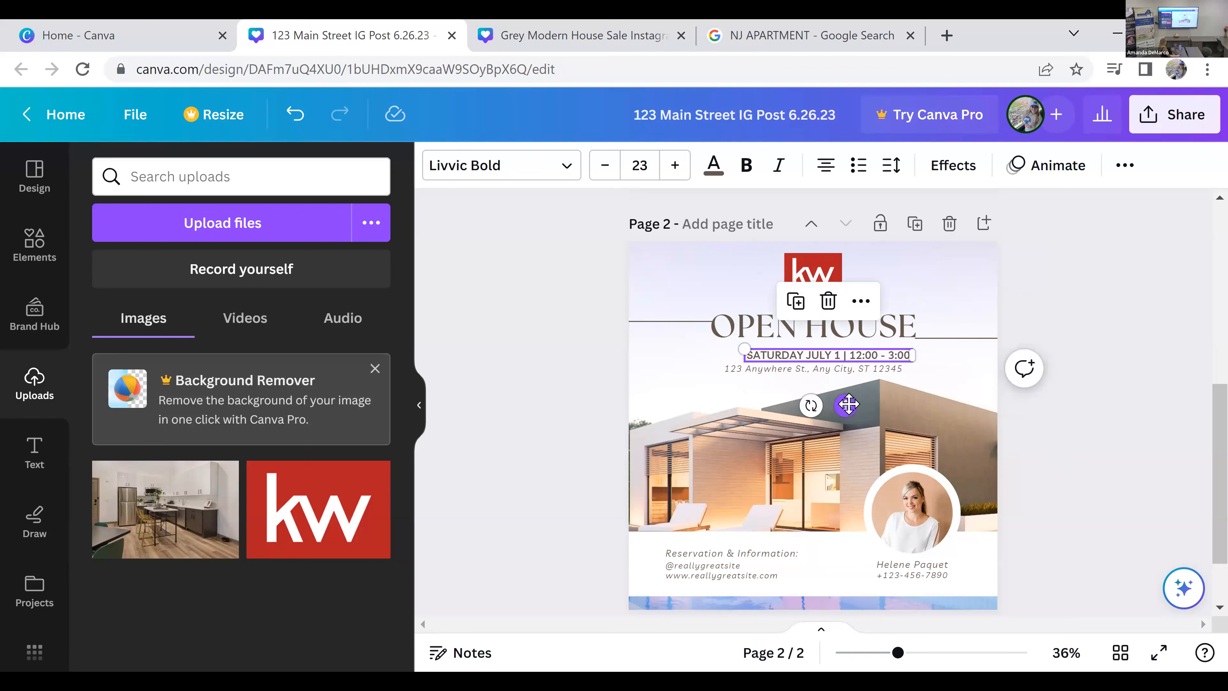
drag(848, 404, 832, 401)
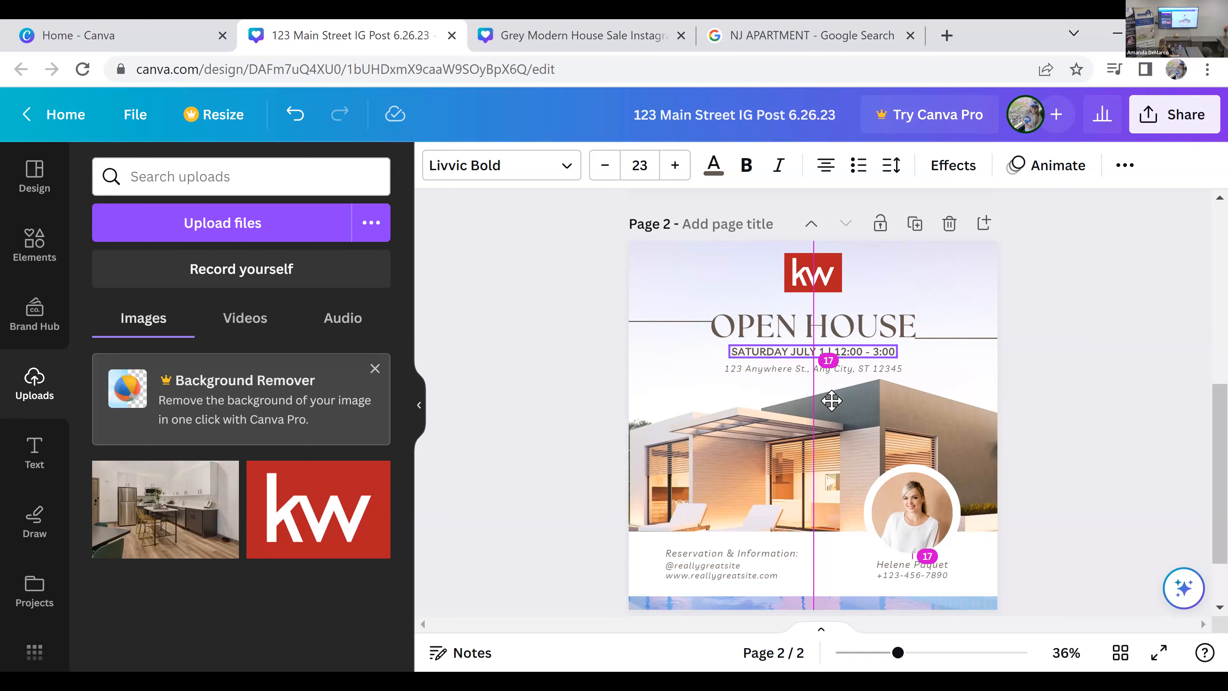
Step: Center the date line under the OPEN HOUSE heading and replace the address below it with the listing's street address, town and state
drag(832, 401, 833, 401)
click(1072, 418)
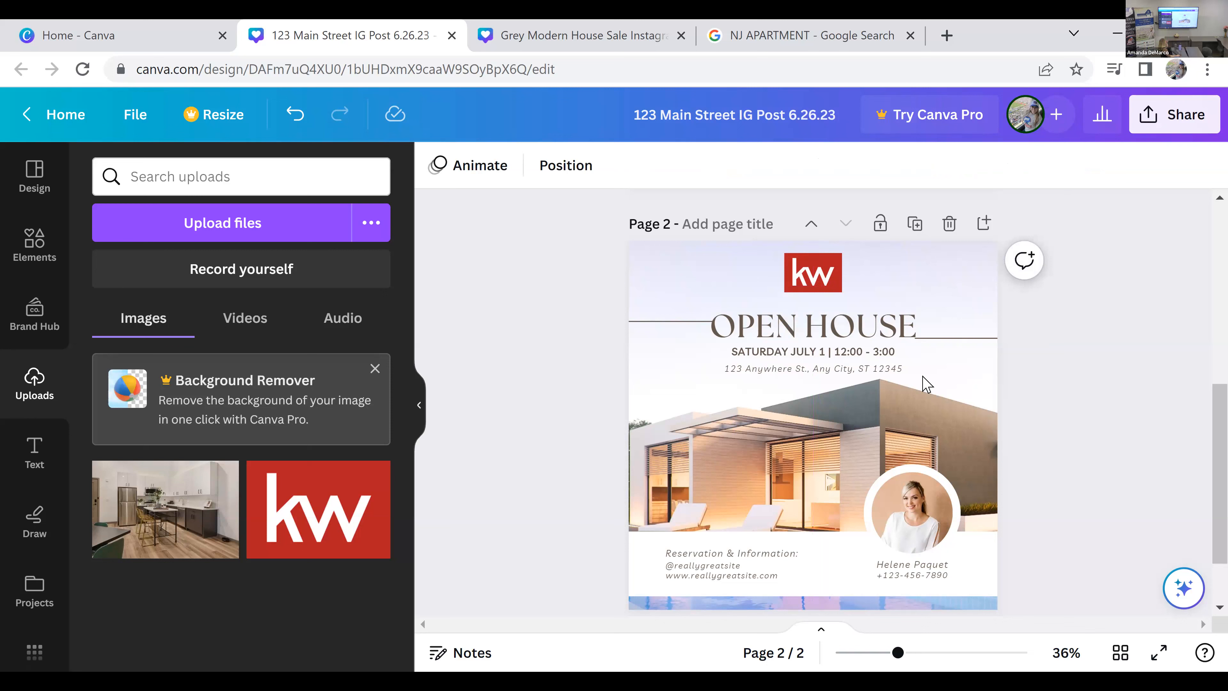
double_click(883, 369)
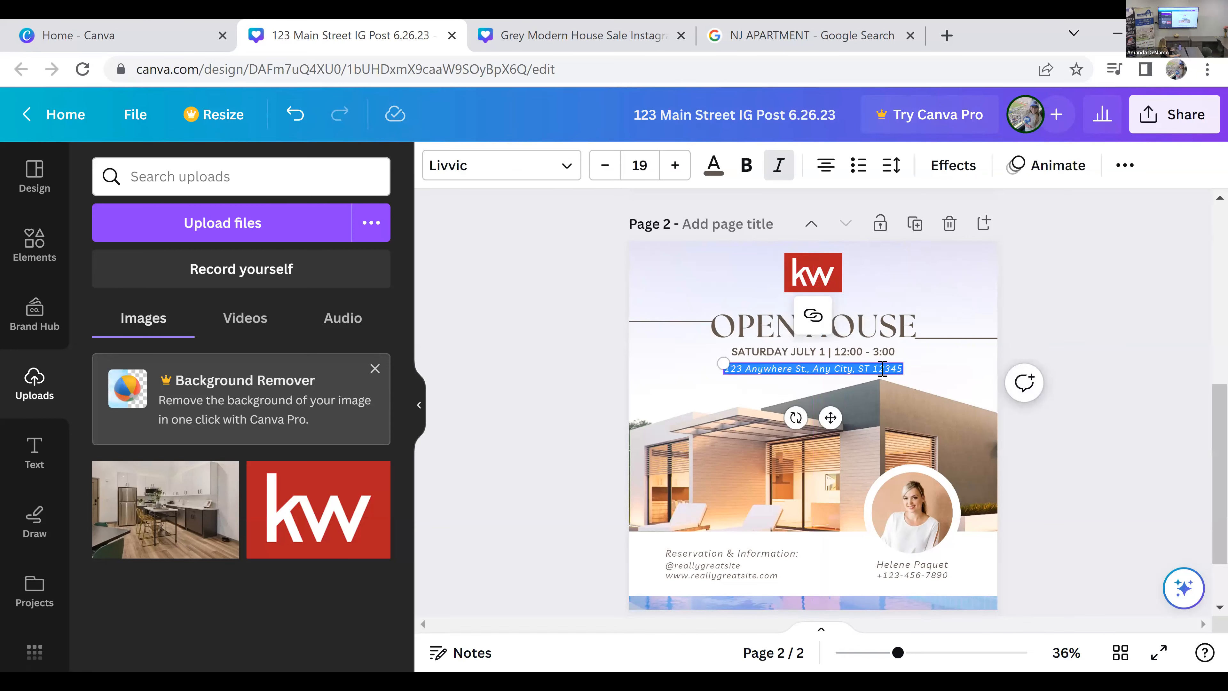
text(12)
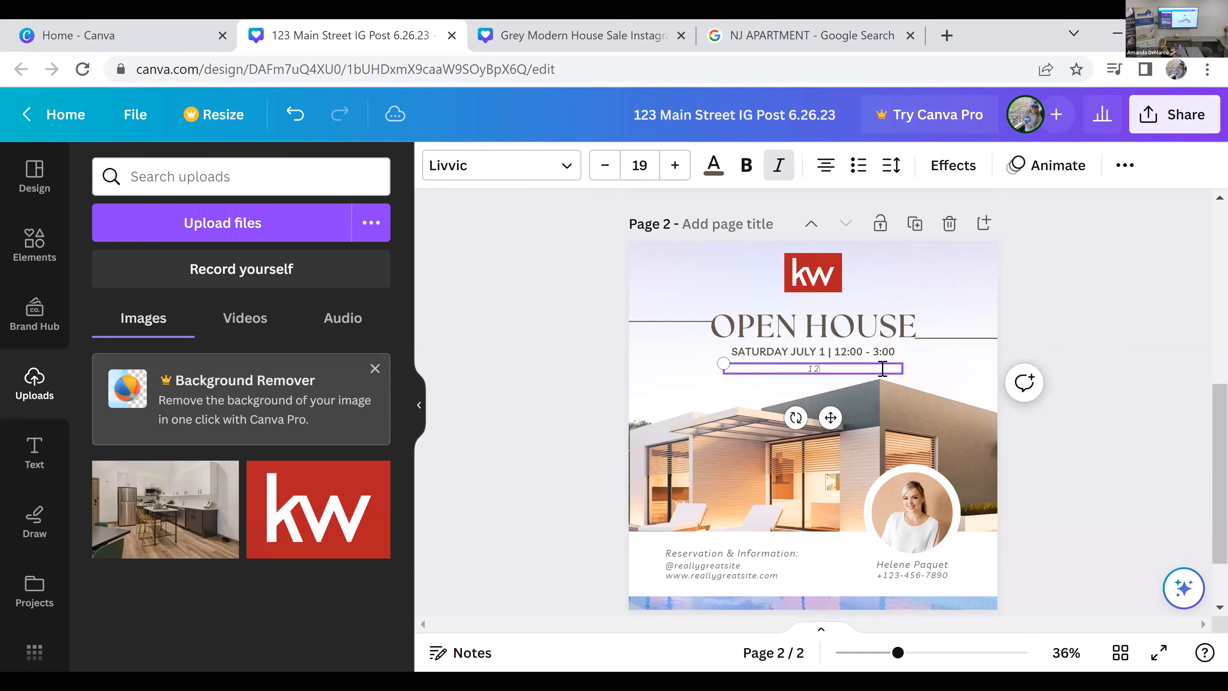
text(3 Main Street, Ruthrford NJ)
click(1123, 328)
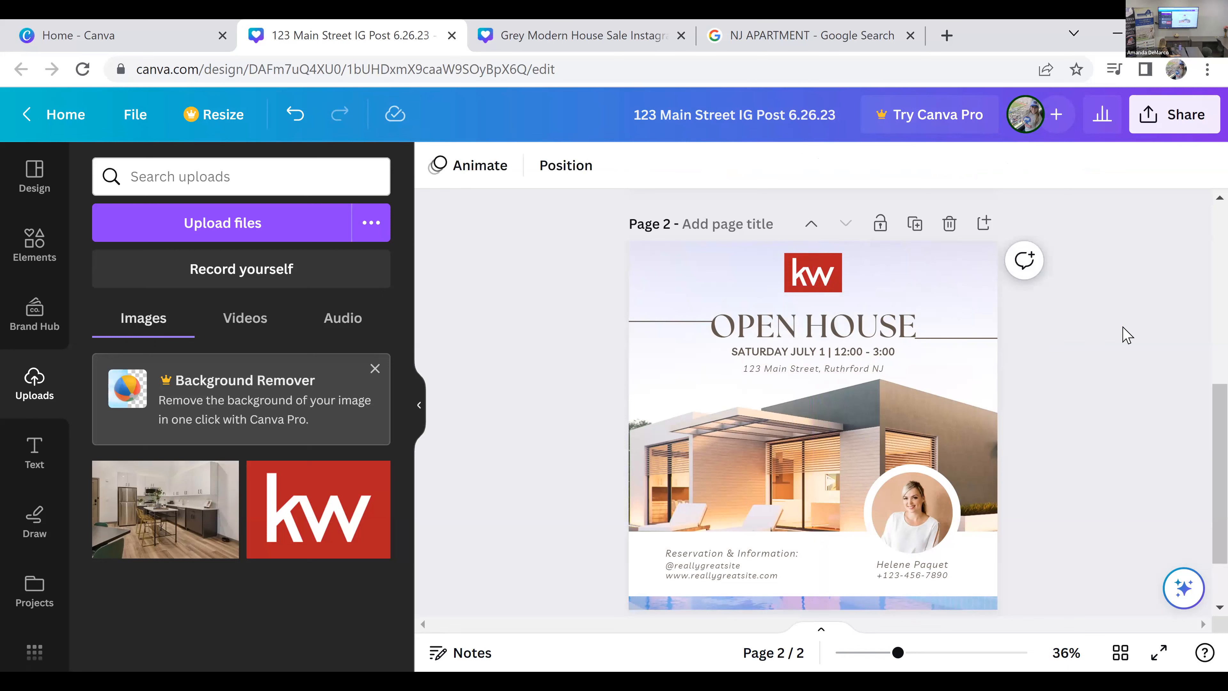
Step: Replace the sample name under the portrait on page 2 with the agent's full name
double_click(931, 565)
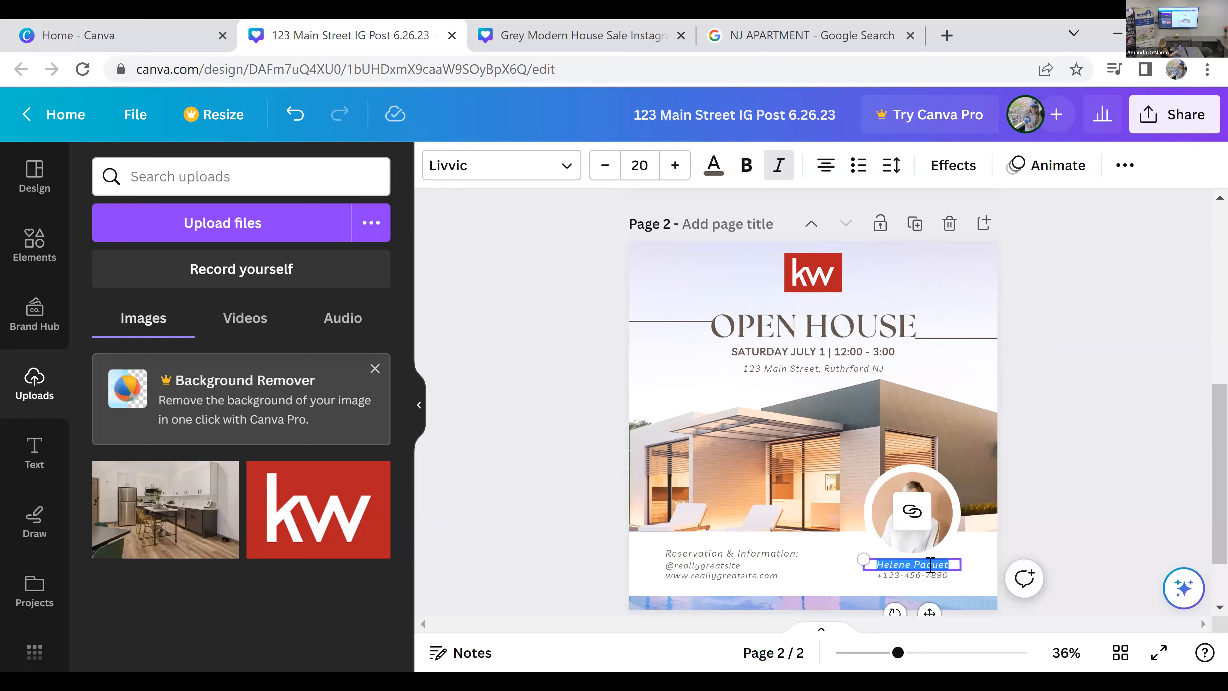
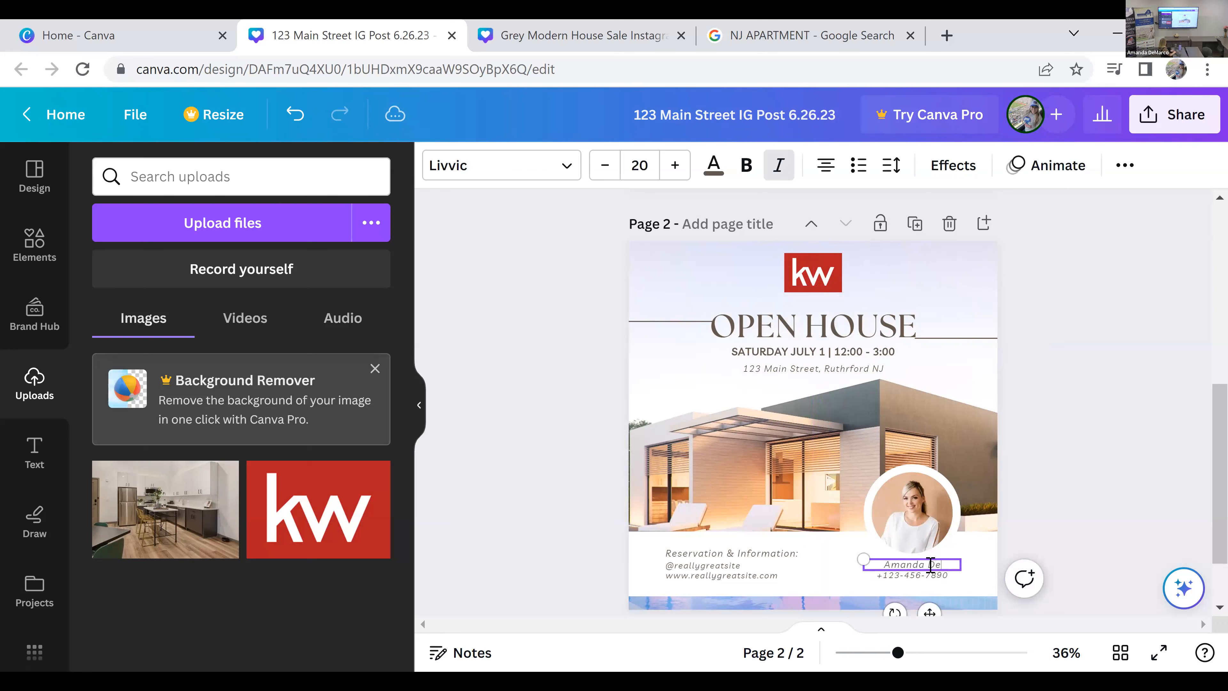
click(1045, 551)
Step: Replace the phone number under the agent's name with two lines: the office number prefixed "O:" and the cell number prefixed "C:"
click(933, 579)
double_click(932, 577)
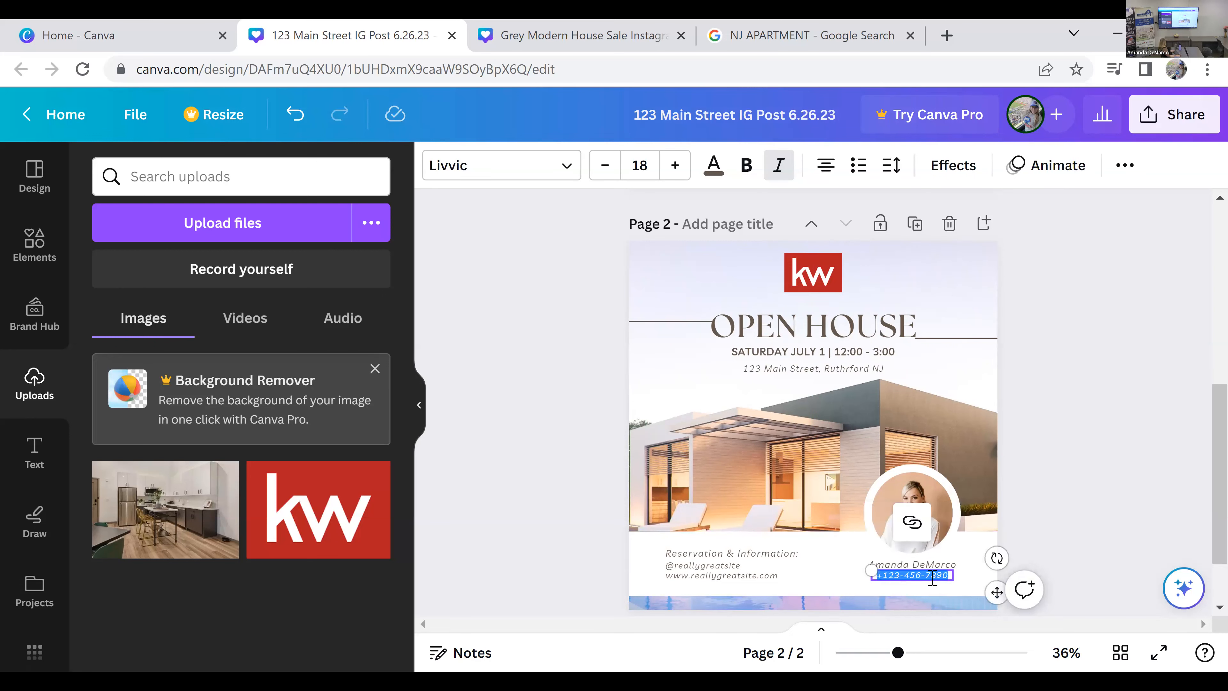
text(O:)
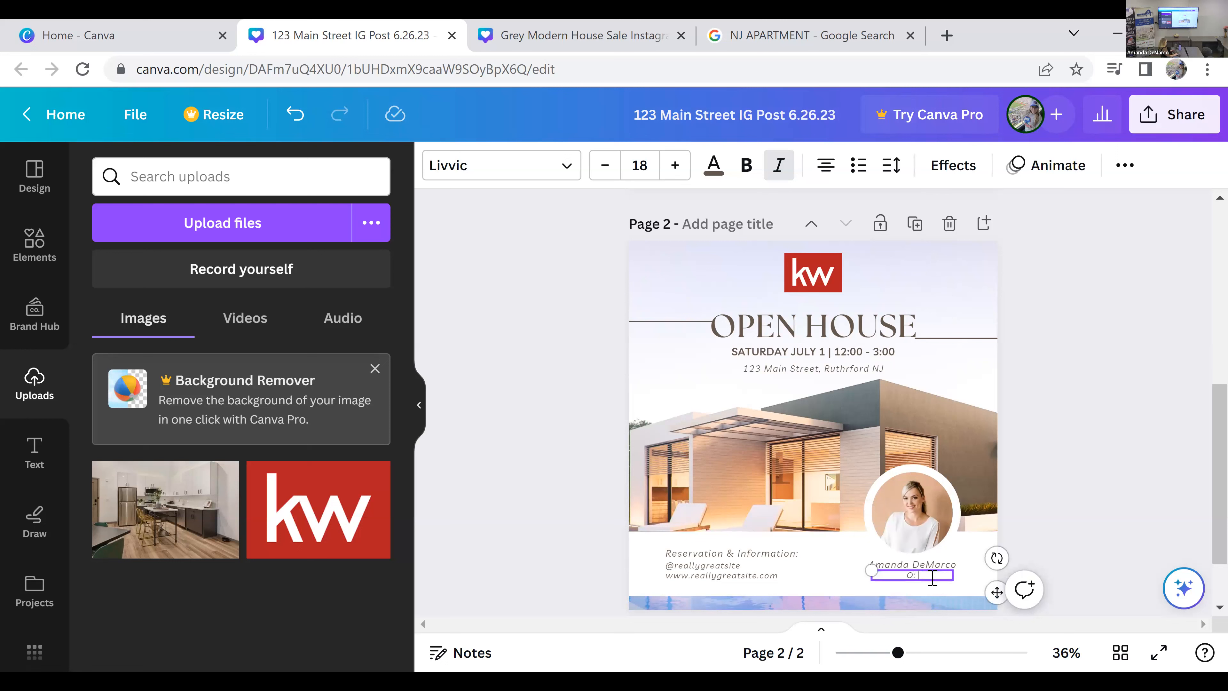
key(Return)
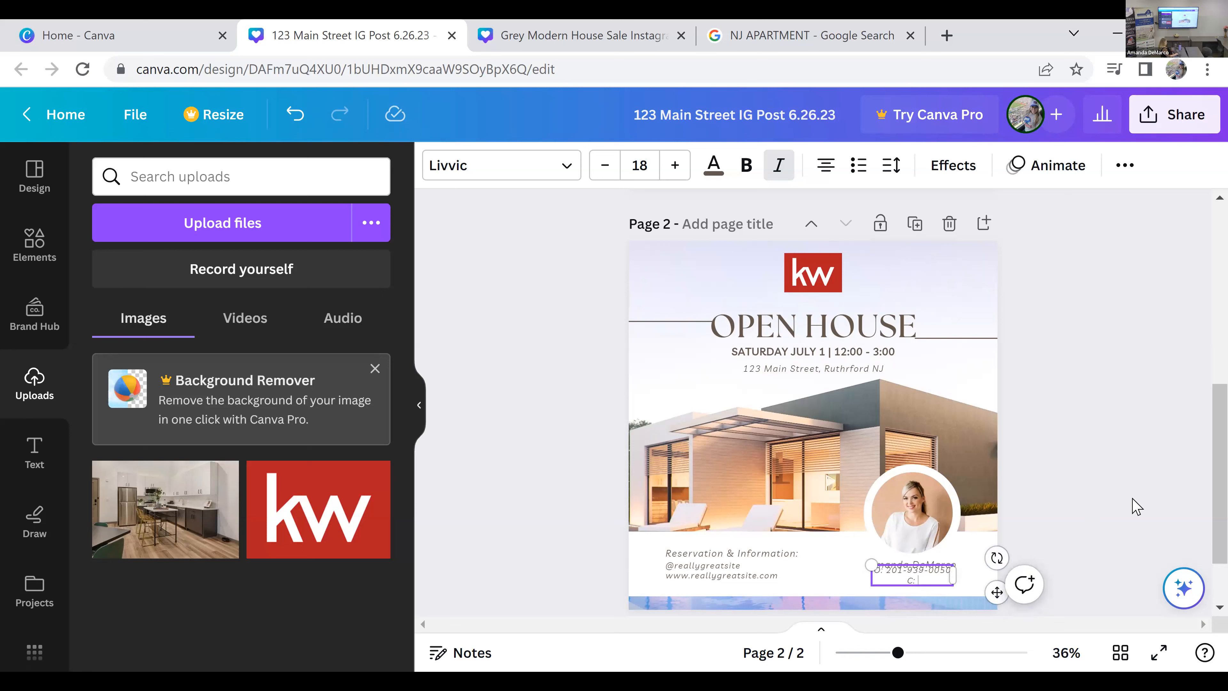
text(C: 123-456-7890)
click(1190, 483)
Step: Move the two-line phone text box slightly down so it clears the agent's name
click(931, 576)
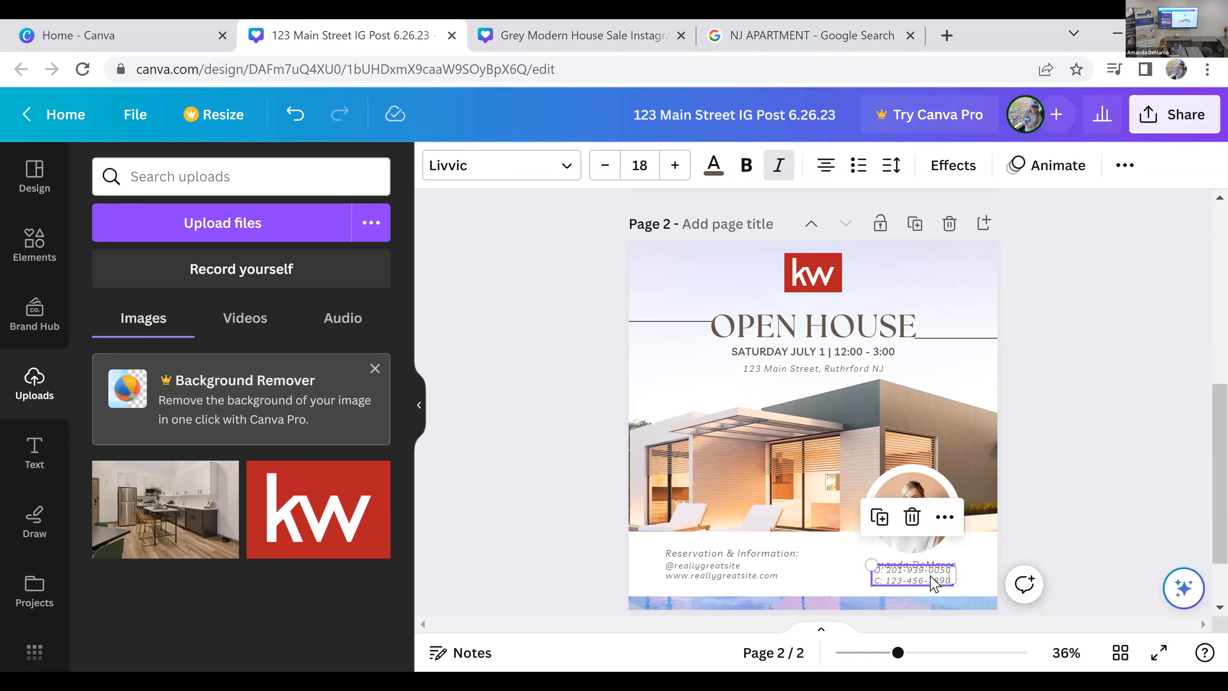
drag(930, 576, 931, 579)
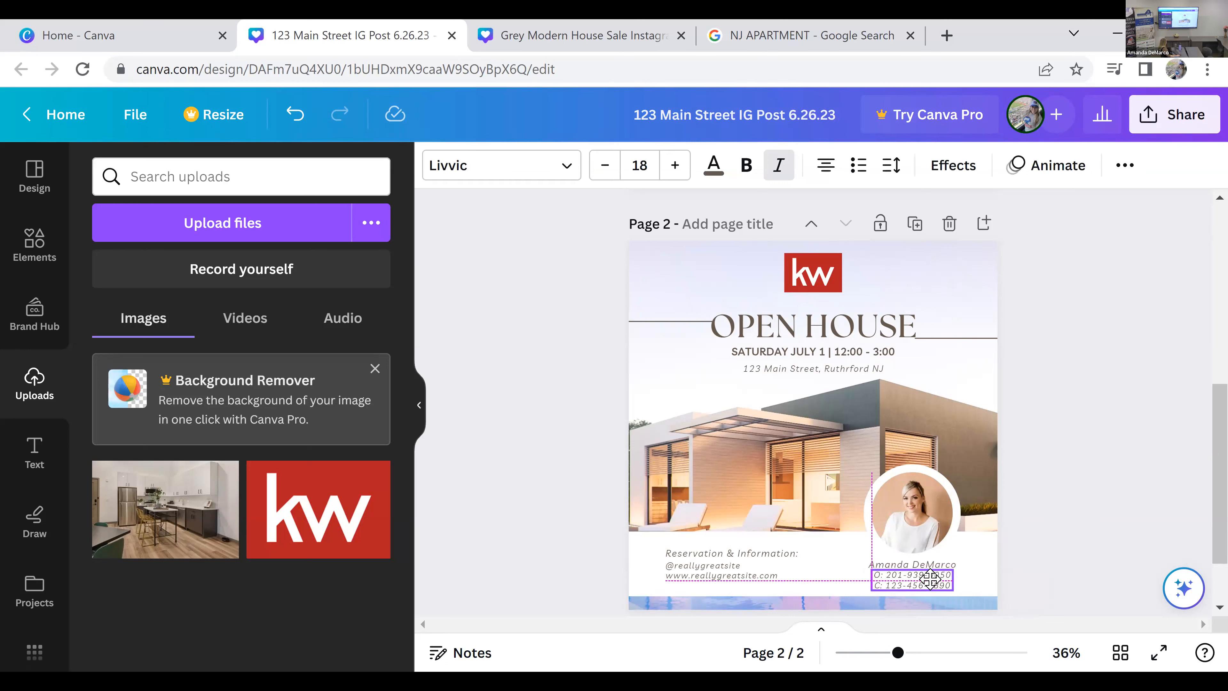
click(1097, 494)
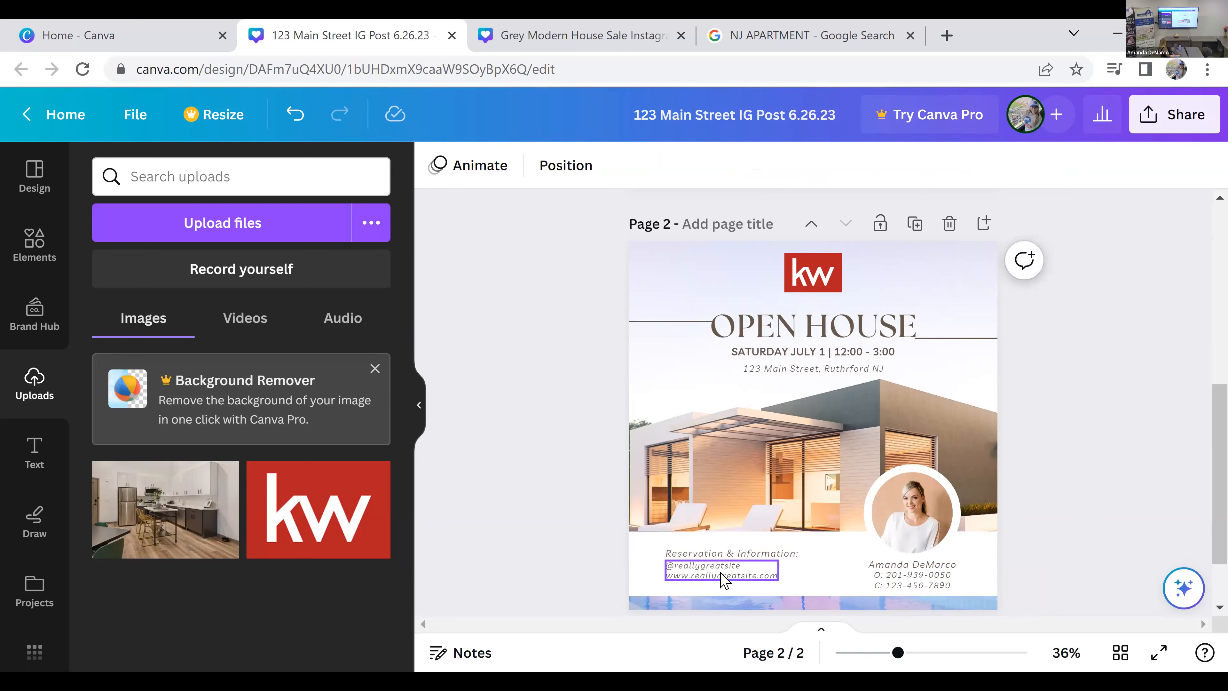
Step: Switch to the Google Images results and search for "taylor swift" to find a replacement for the agent portrait
click(922, 517)
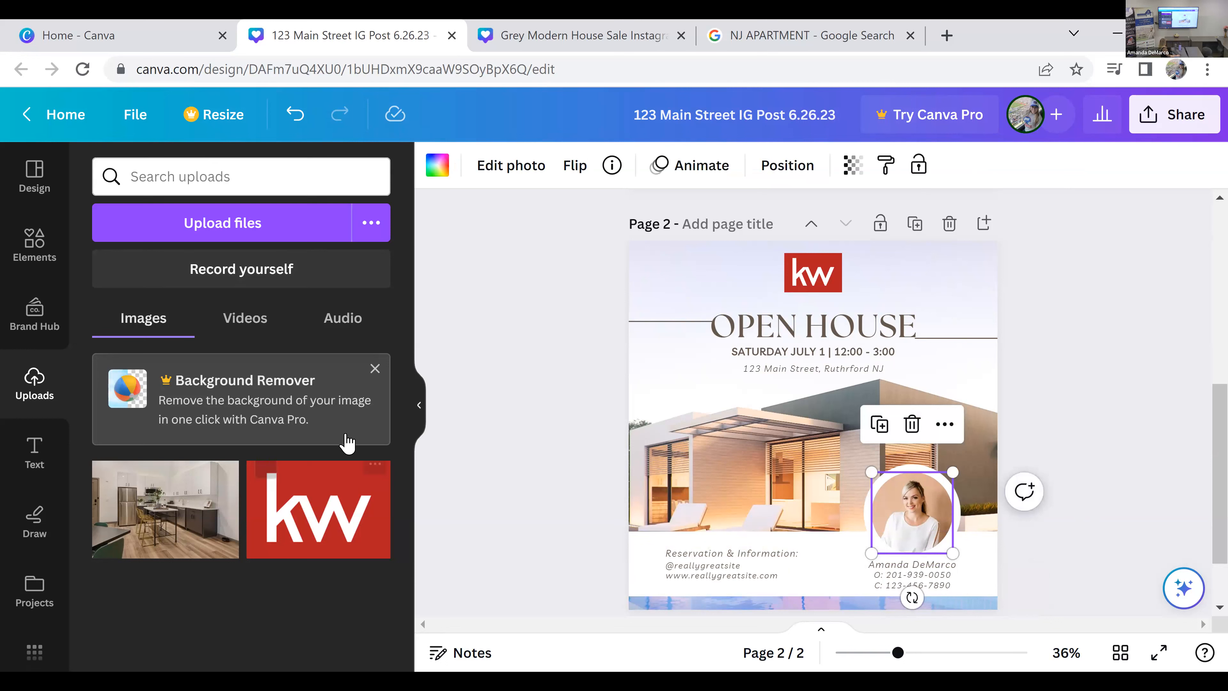
click(797, 37)
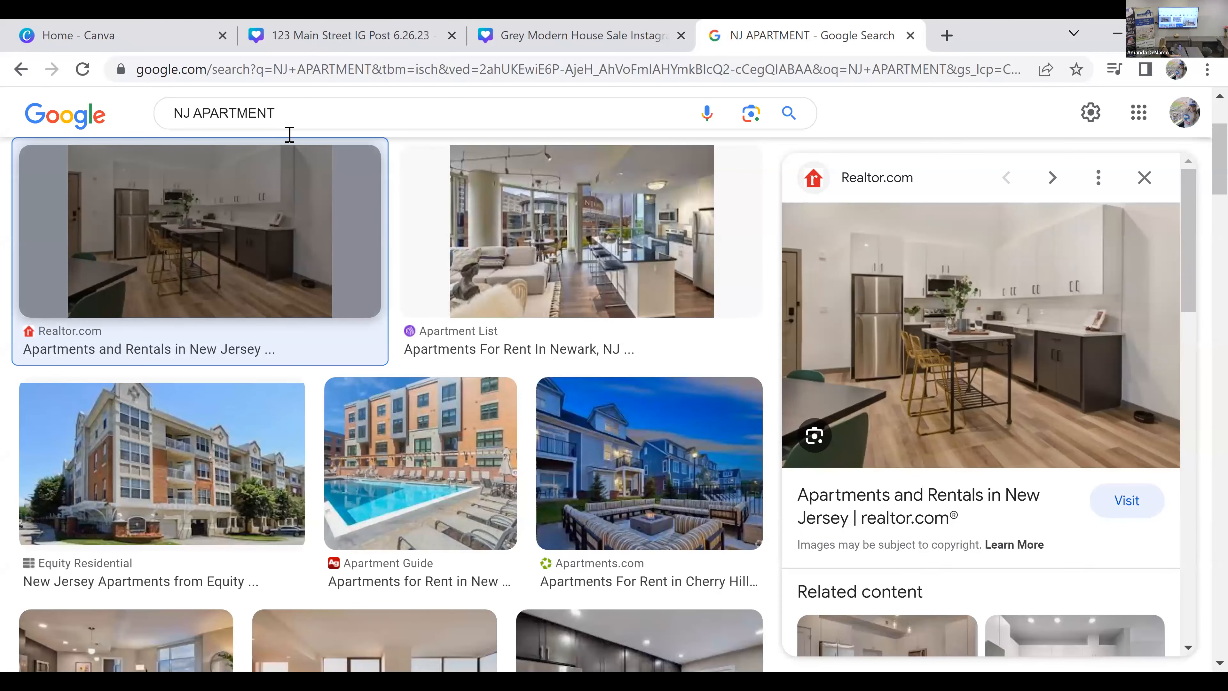
triple_click(290, 134)
text(taylor swift)
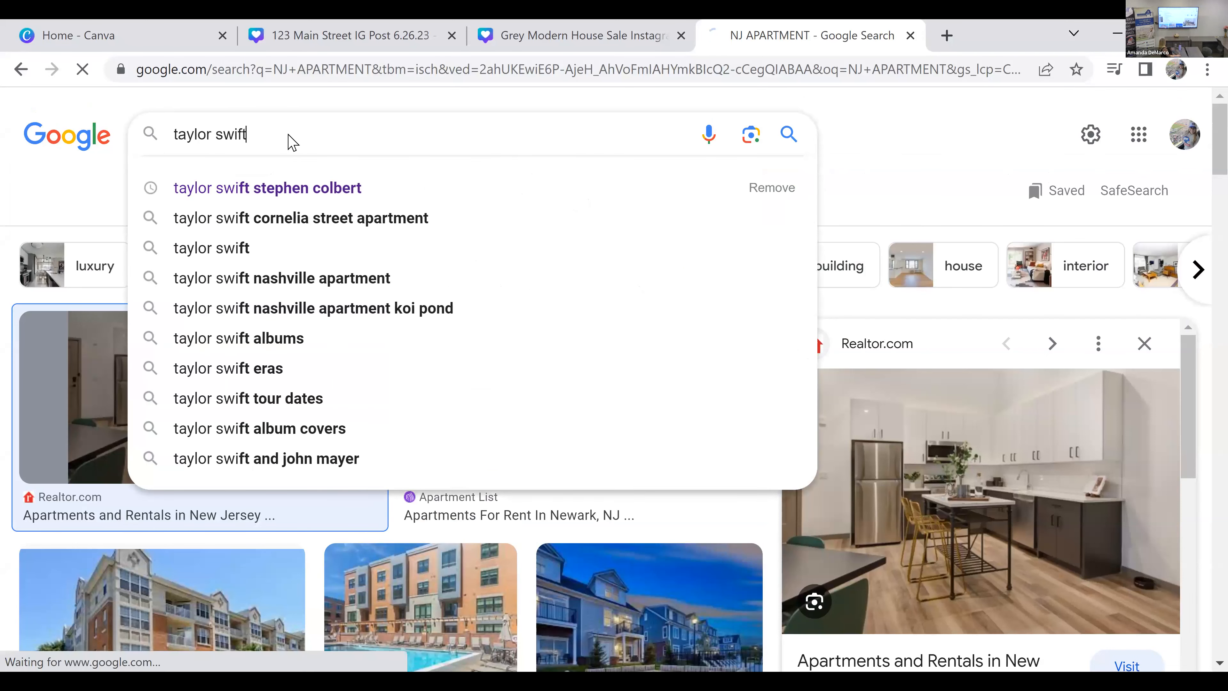
key(Return)
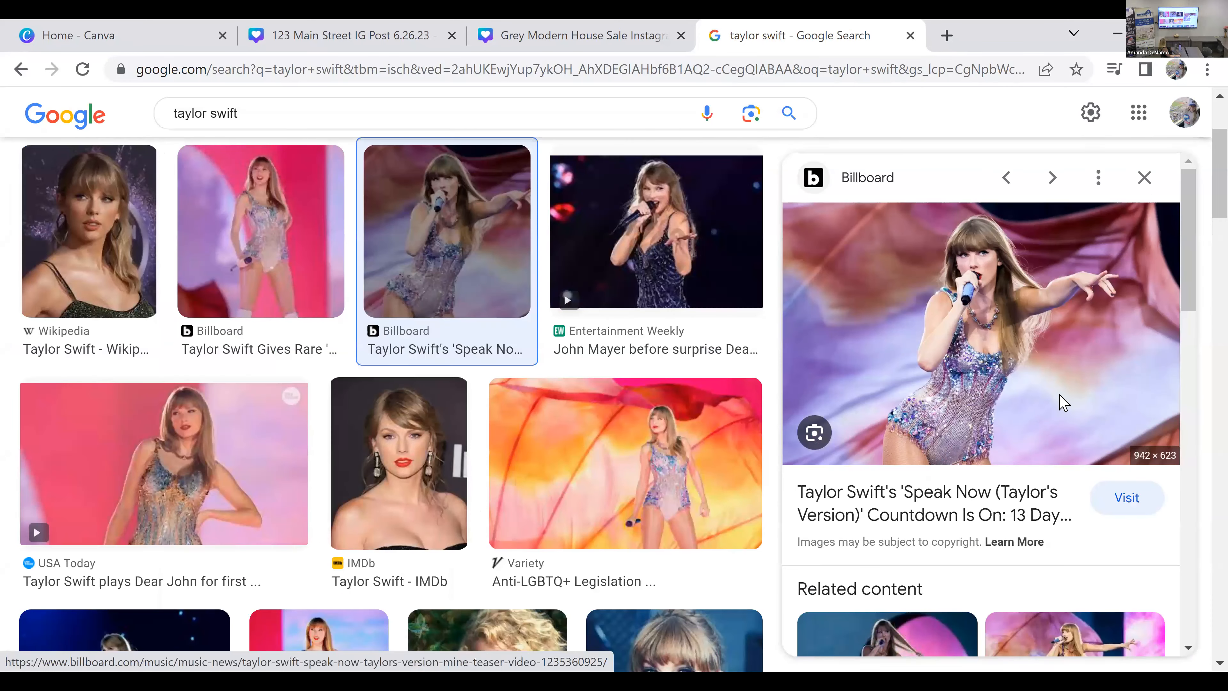
Step: Save the previewed Billboard concert photo of Taylor Swift to the computer
right_click(1084, 460)
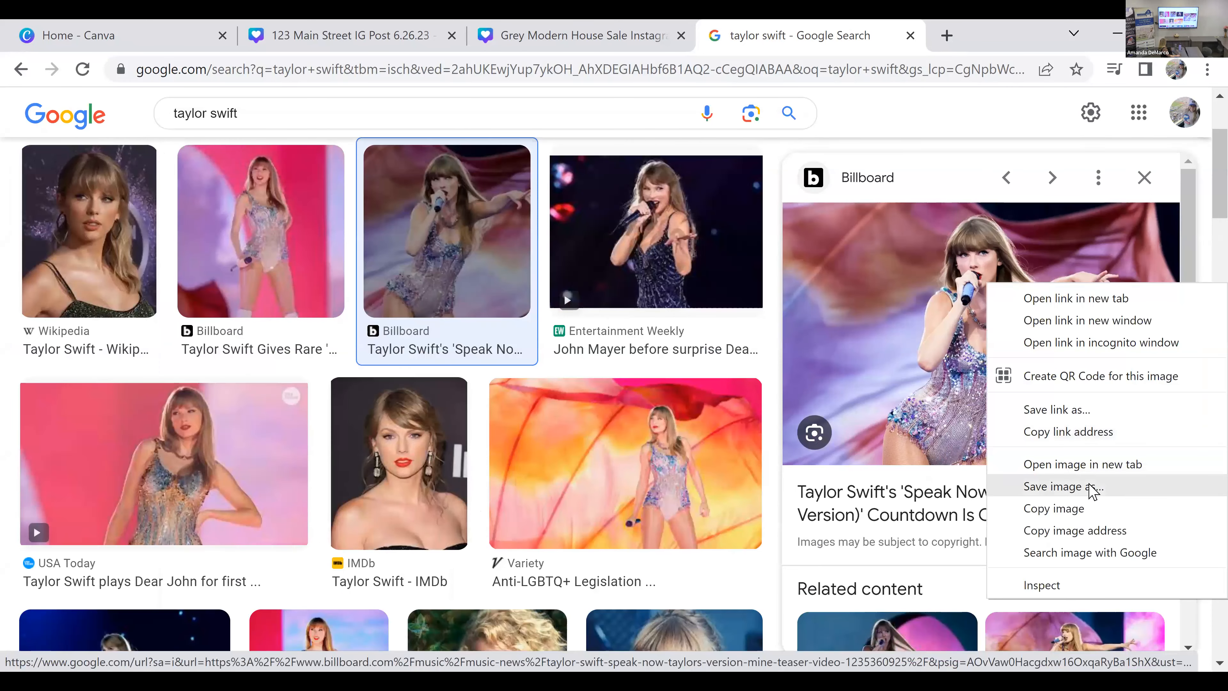
click(1089, 486)
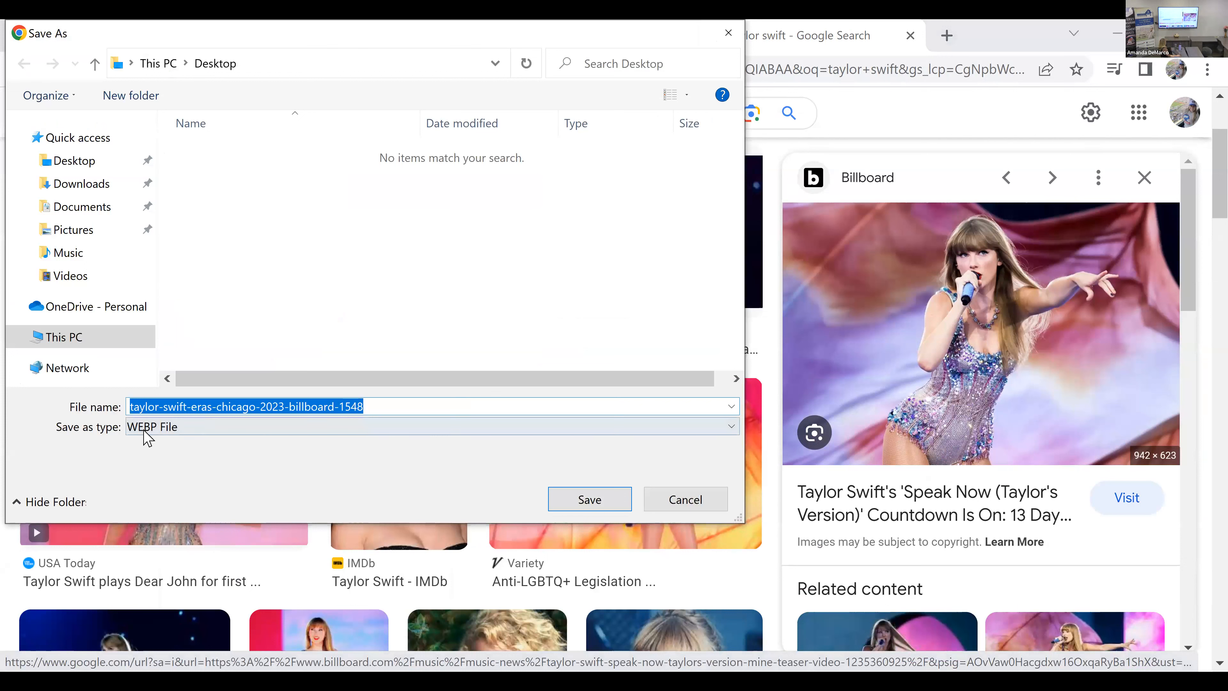
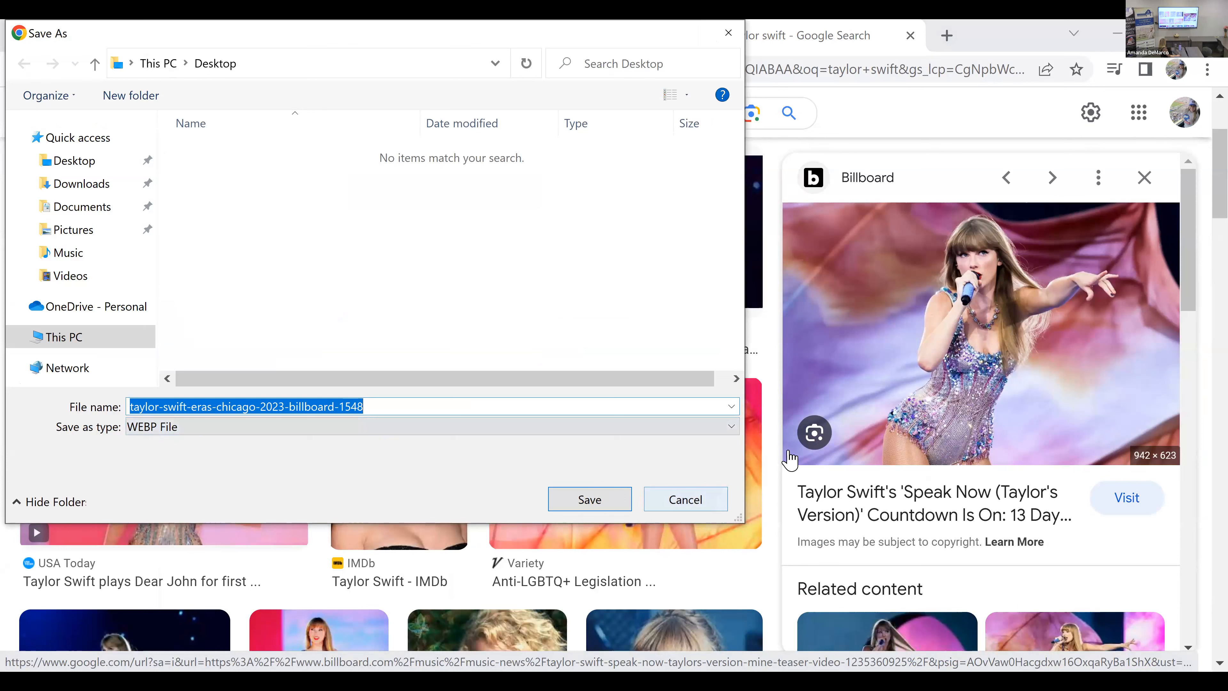
click(223, 473)
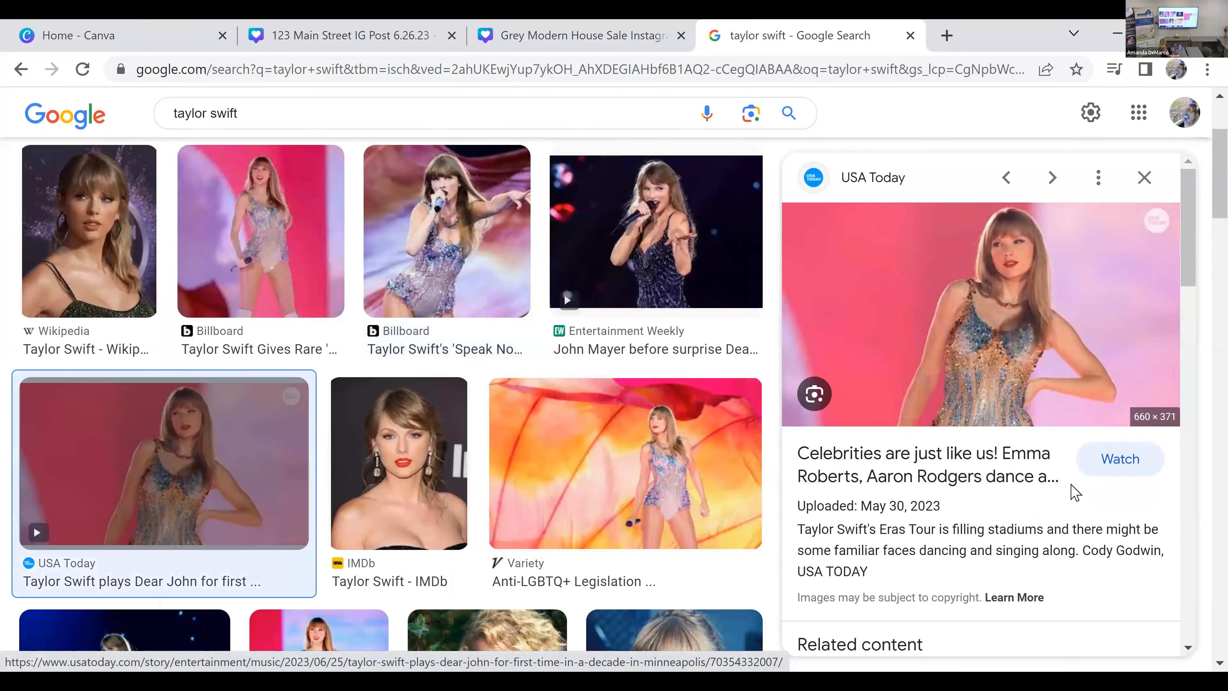
right_click(1011, 276)
click(1096, 486)
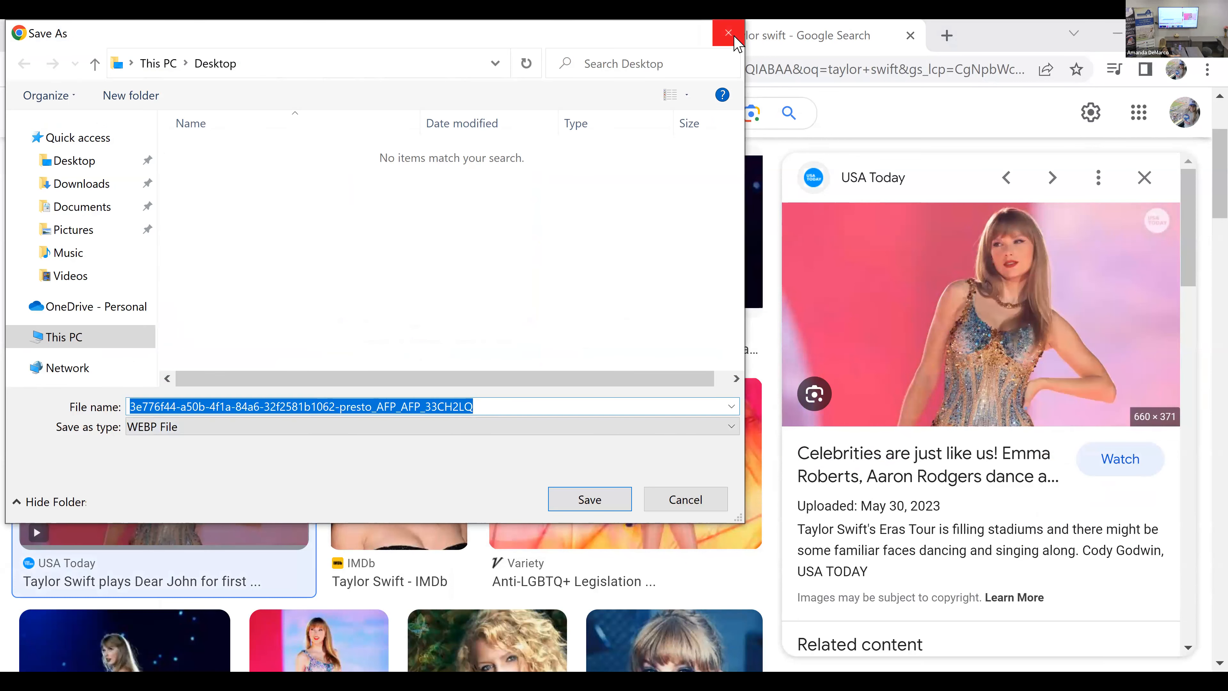
key(Escape)
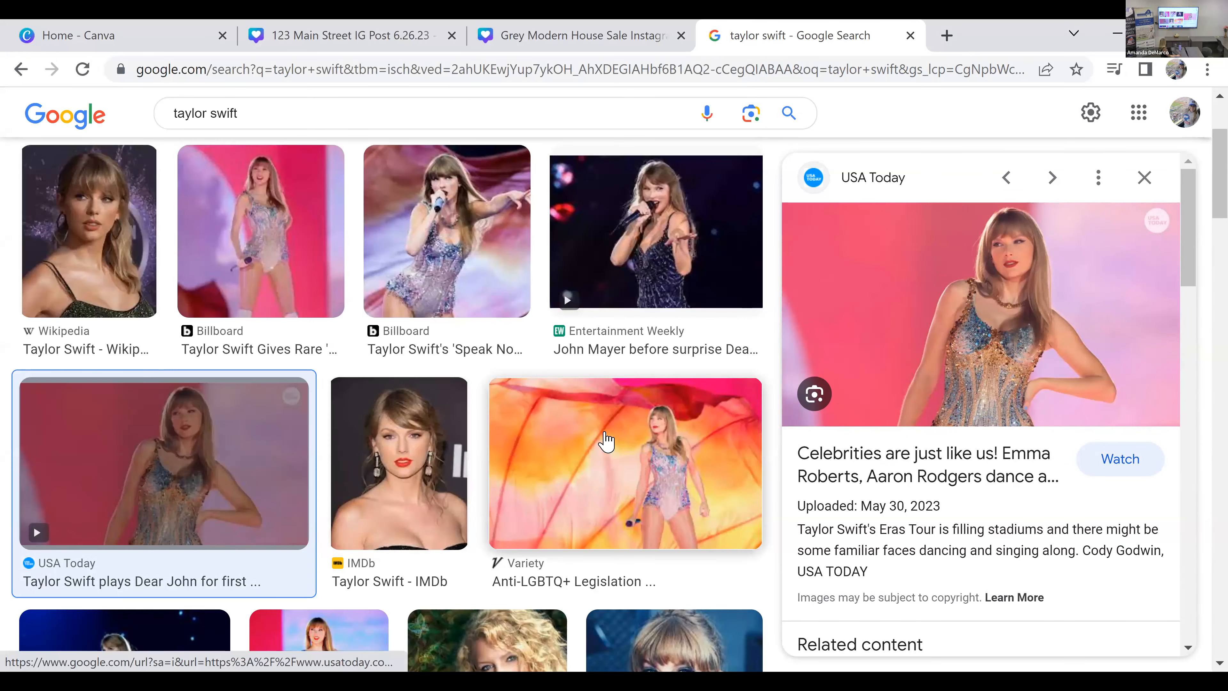
Step: Preview the Variety photo of Taylor Swift with the orange backdrop and save it to the computer
click(609, 442)
right_click(969, 315)
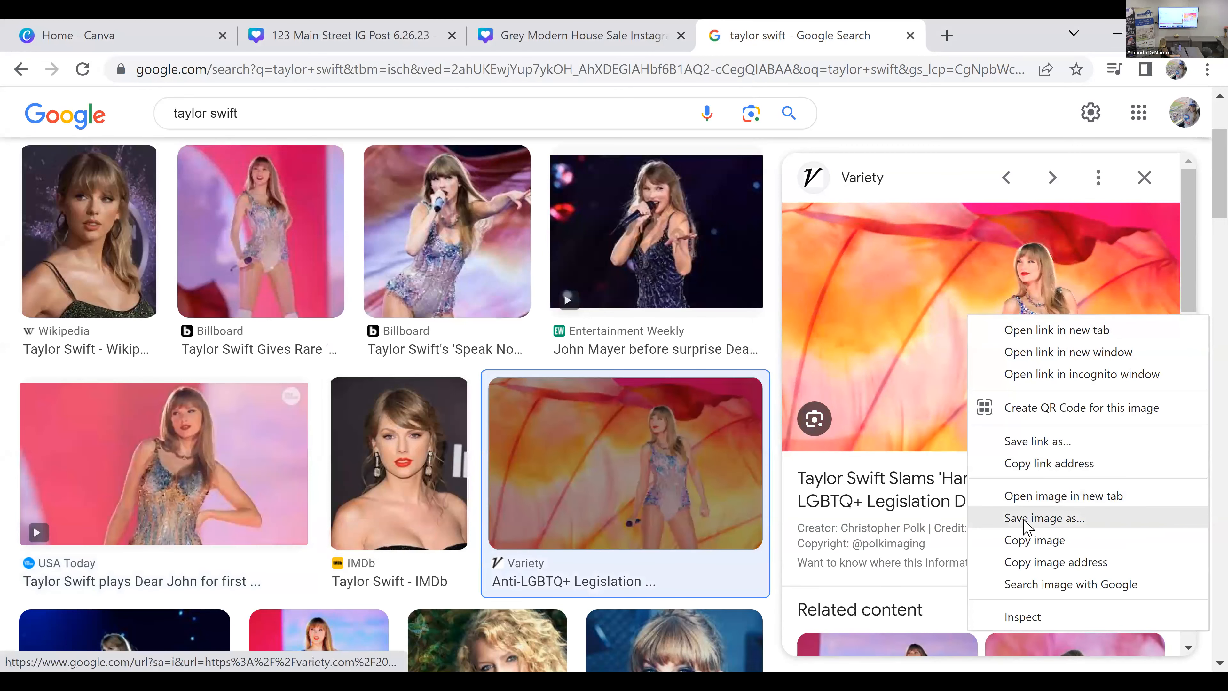
click(1045, 518)
click(561, 502)
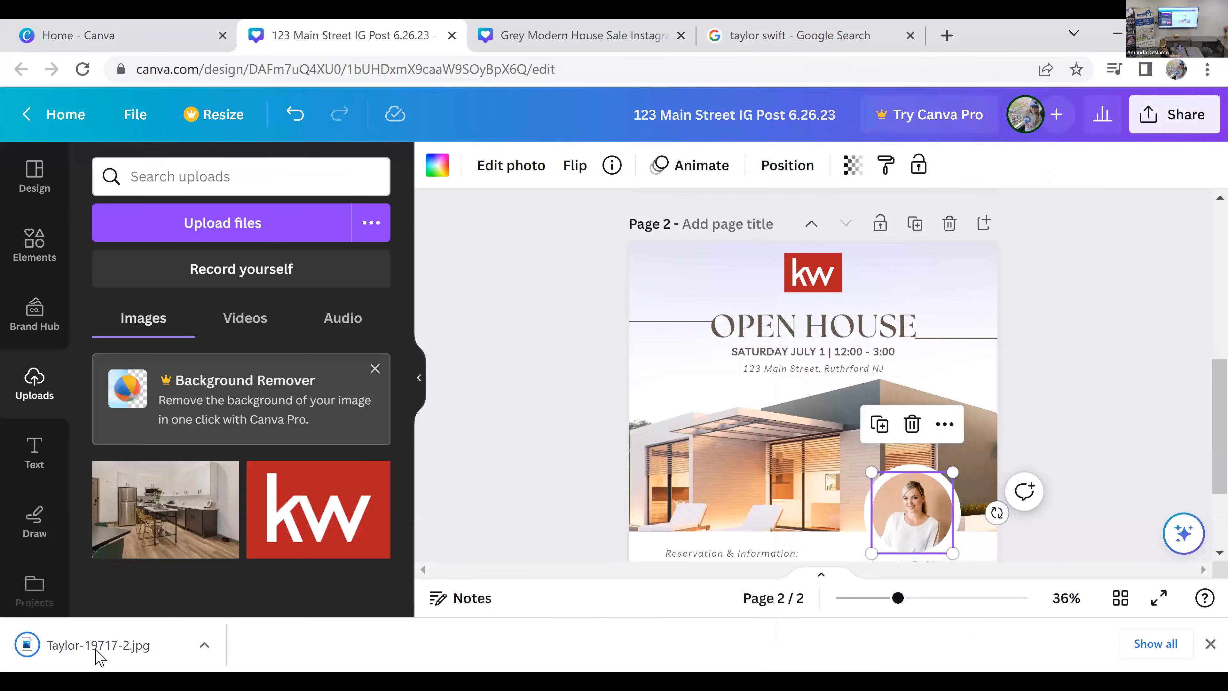
Step: Upload Taylor-19717-2.jpg to the 123 Main Street design in Canva and place it in page 2's circular portrait frame
drag(99, 656, 507, 473)
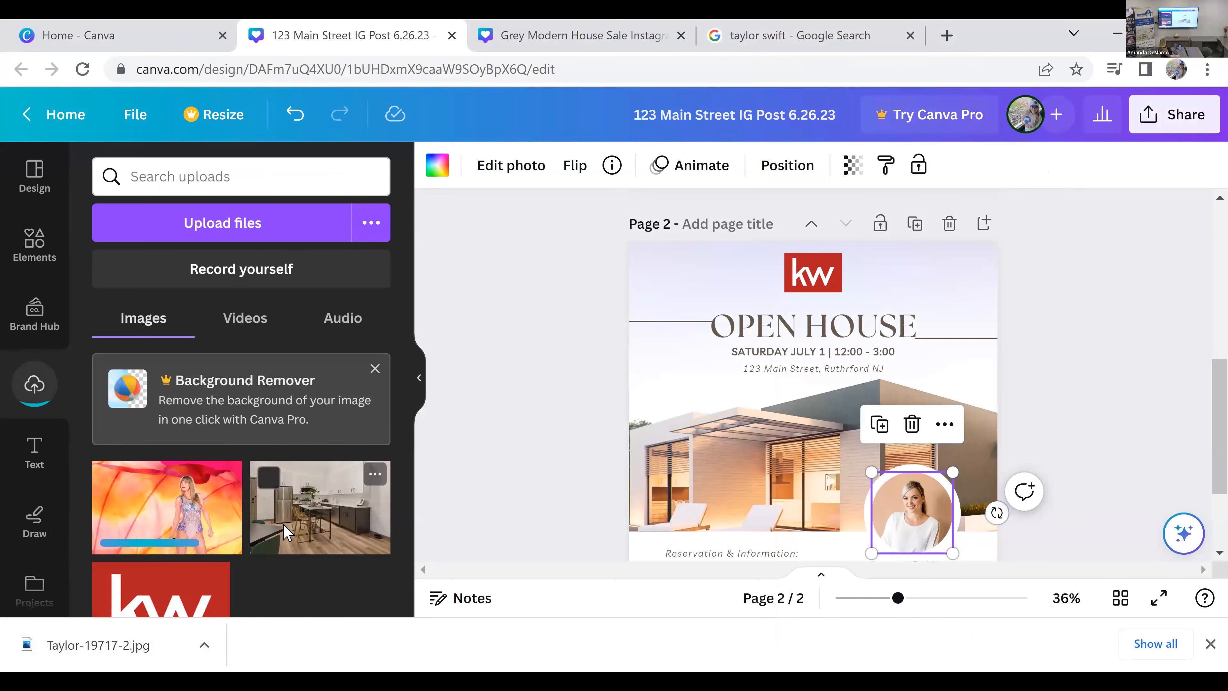
scroll(1136, 392, down, 2)
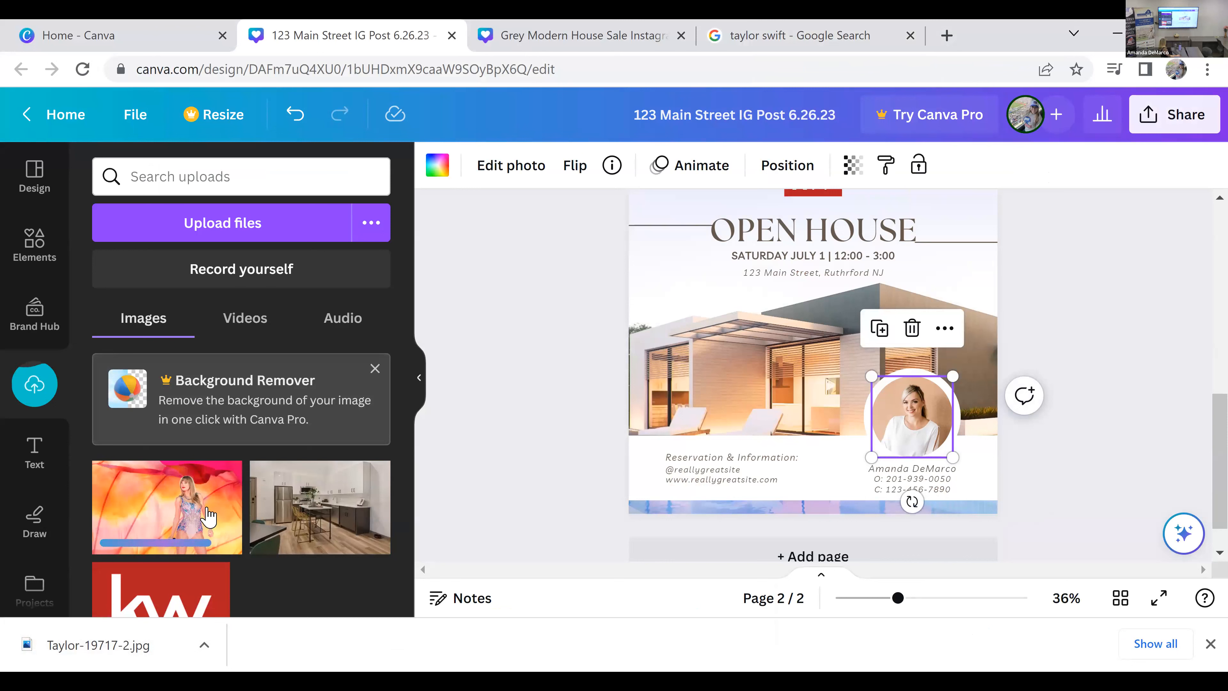
drag(191, 512, 913, 420)
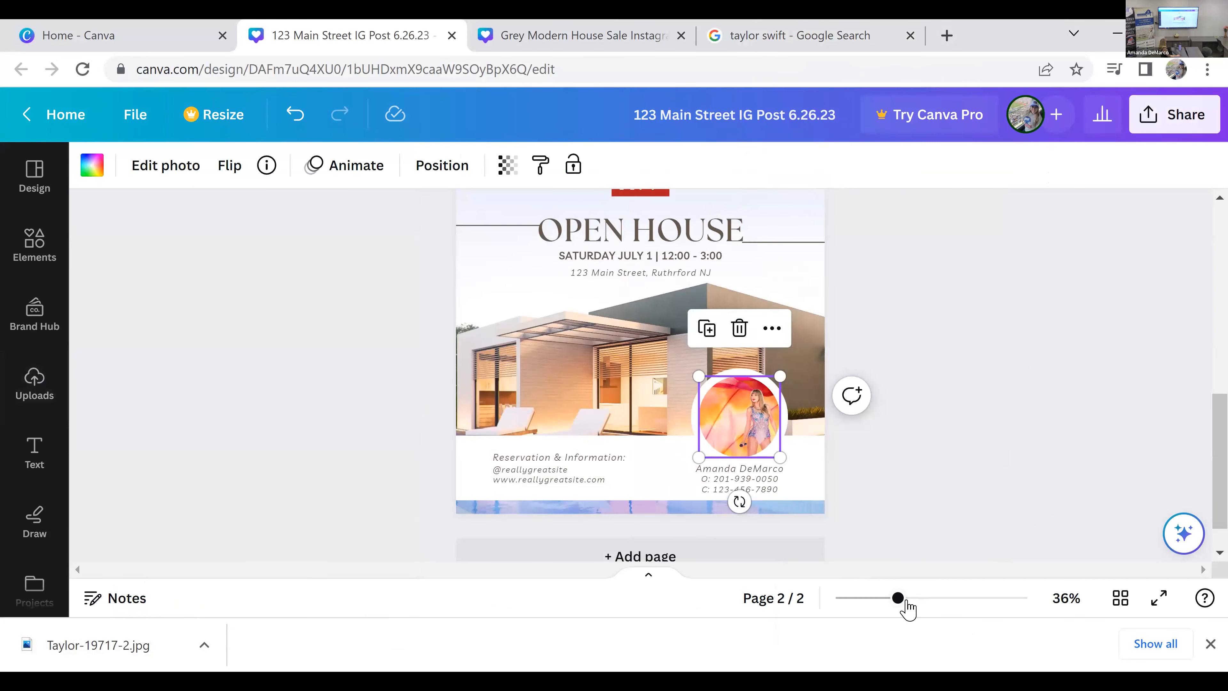
Step: Crop the new portrait inside its circular frame, enlarging and repositioning it so the face and shoulders fill the circle
drag(907, 608, 949, 611)
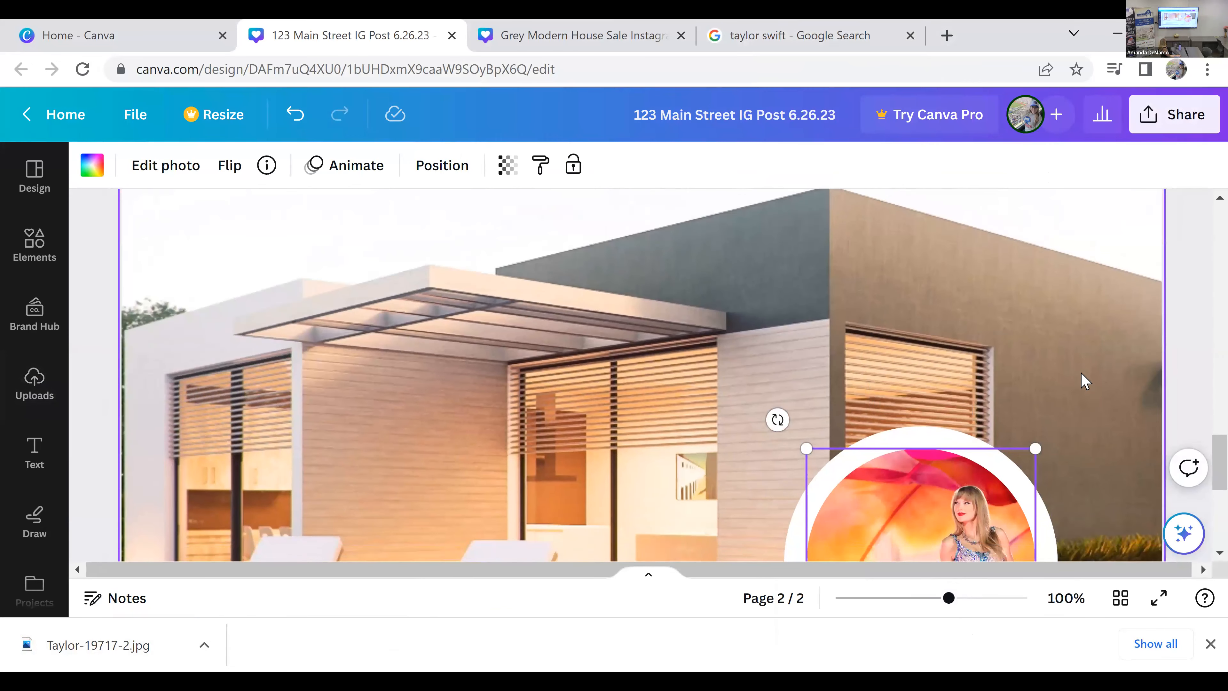
scroll(1013, 440, down, 4)
click(1180, 437)
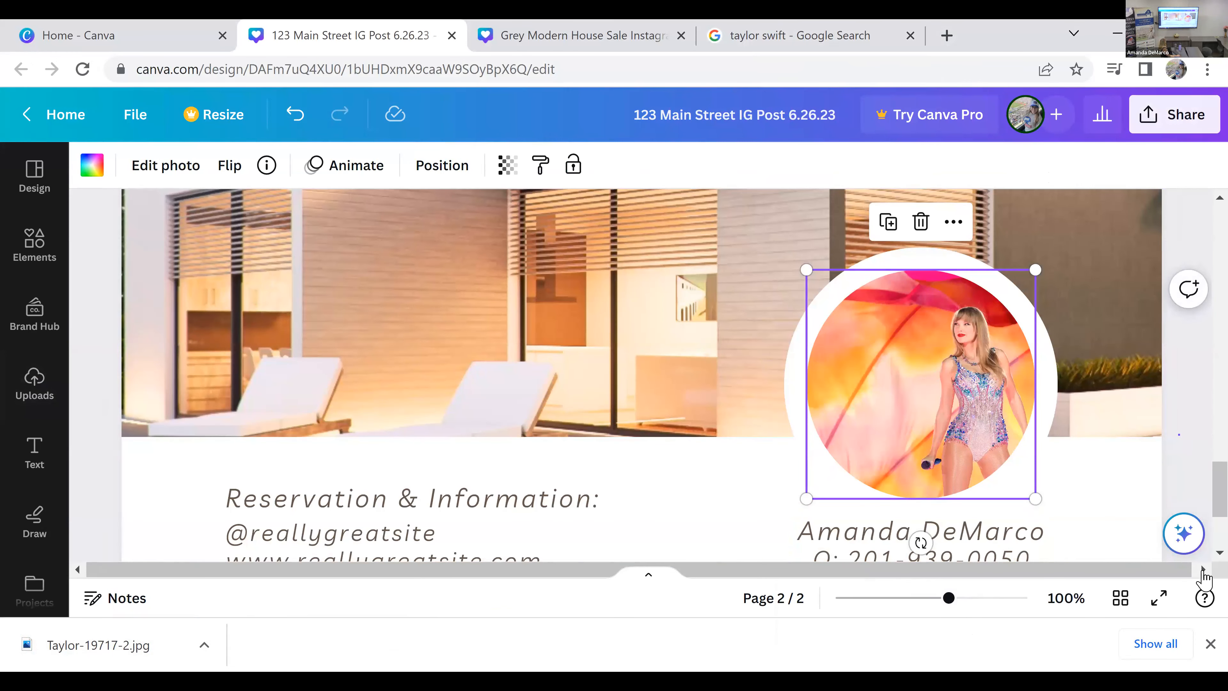
click(1210, 644)
click(1006, 413)
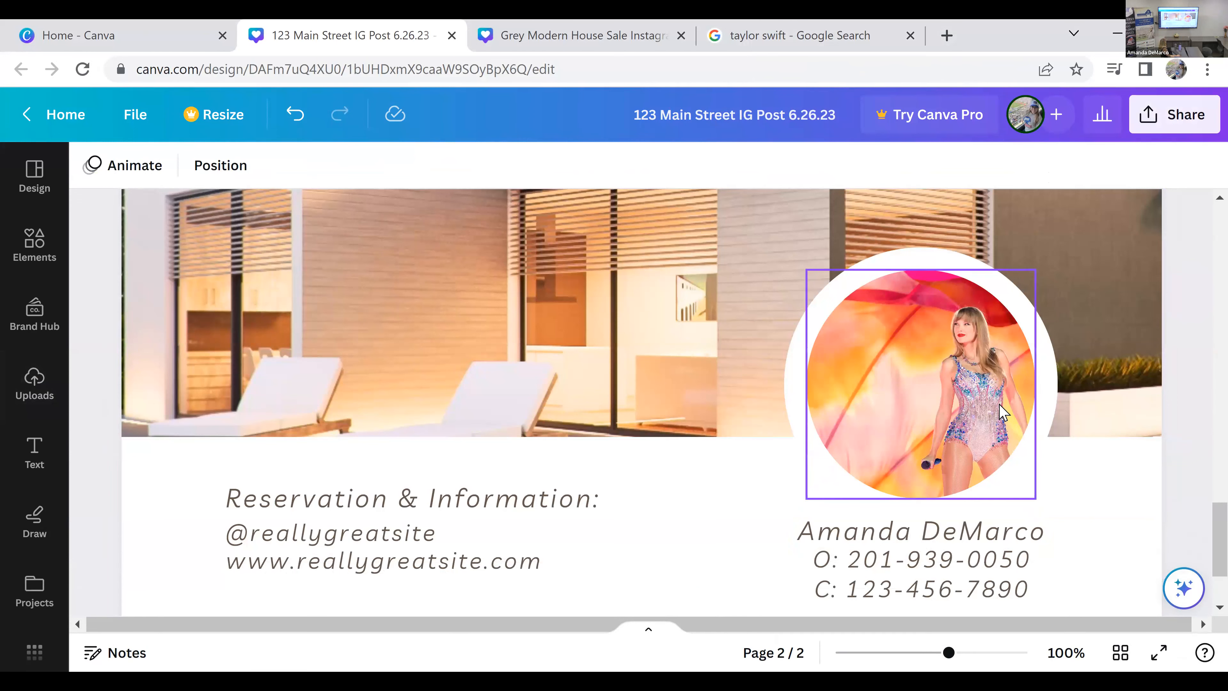
double_click(965, 391)
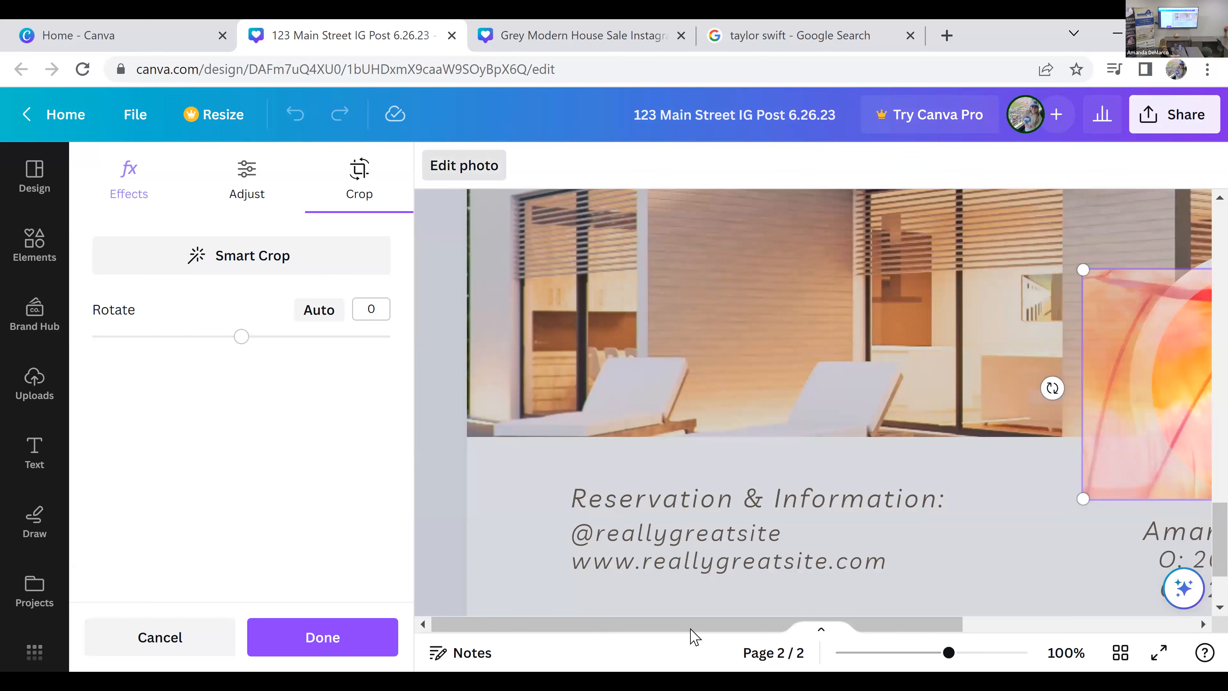
scroll(885, 595, right, 7)
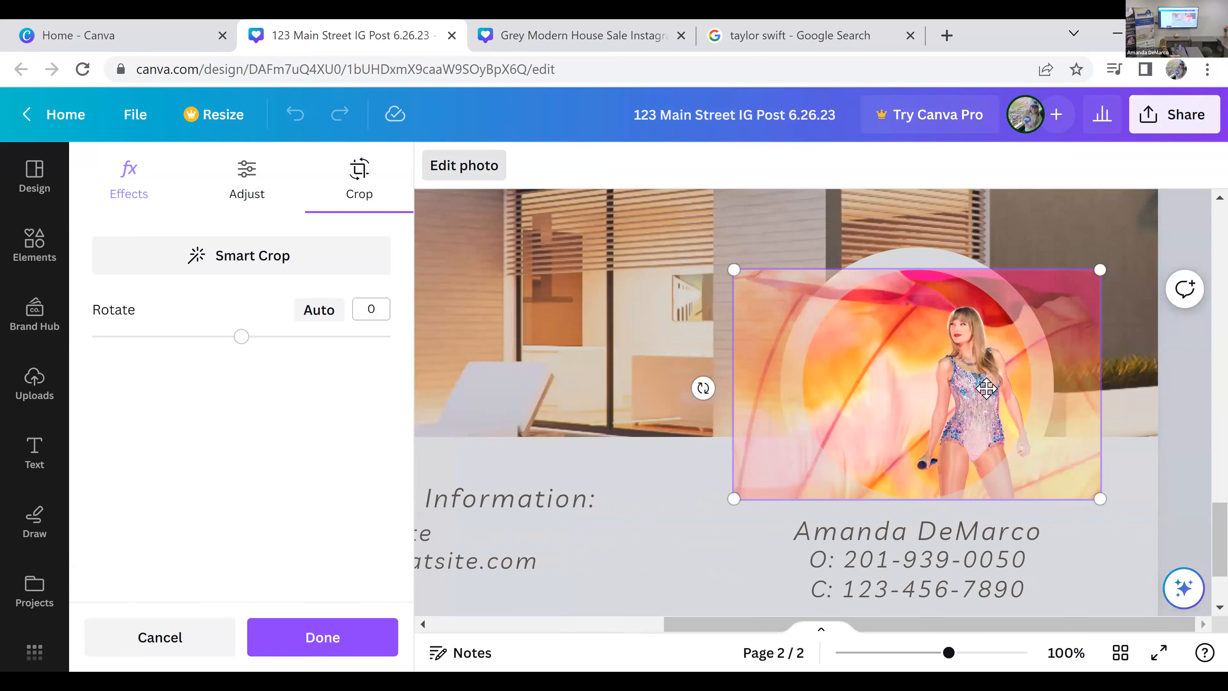
drag(964, 385, 948, 359)
drag(1048, 267, 1204, 155)
drag(886, 430, 622, 536)
drag(565, 570, 334, 685)
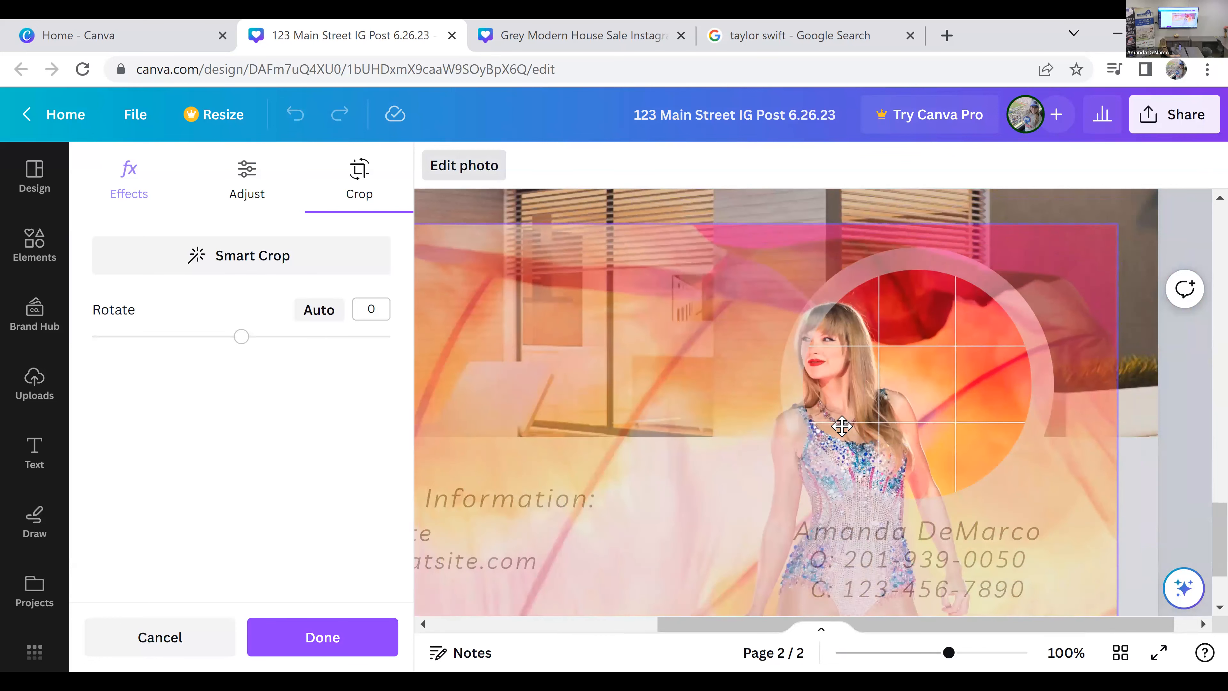
drag(954, 390, 1000, 373)
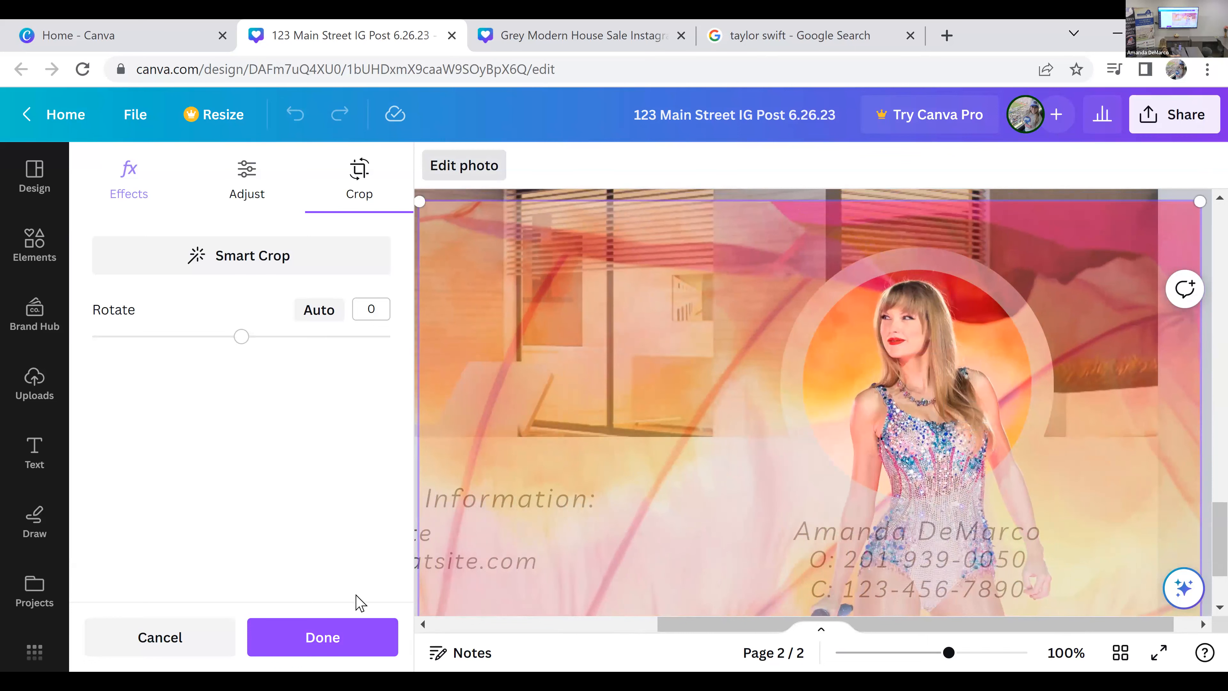
click(360, 647)
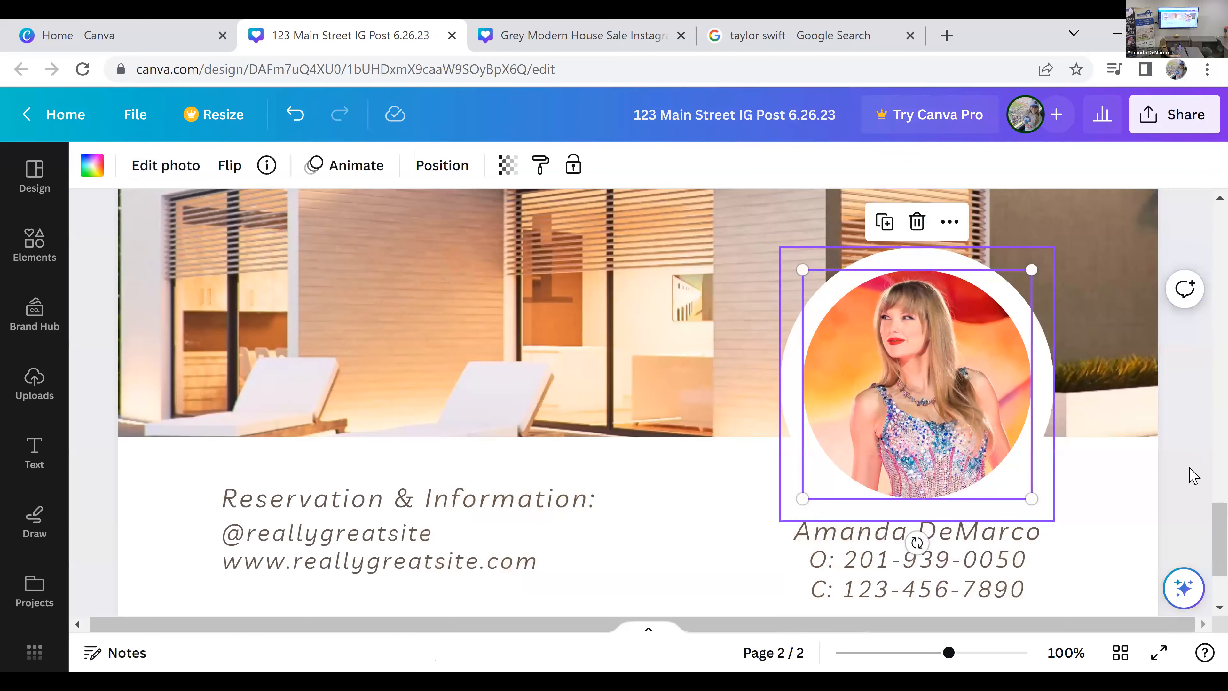
click(1192, 476)
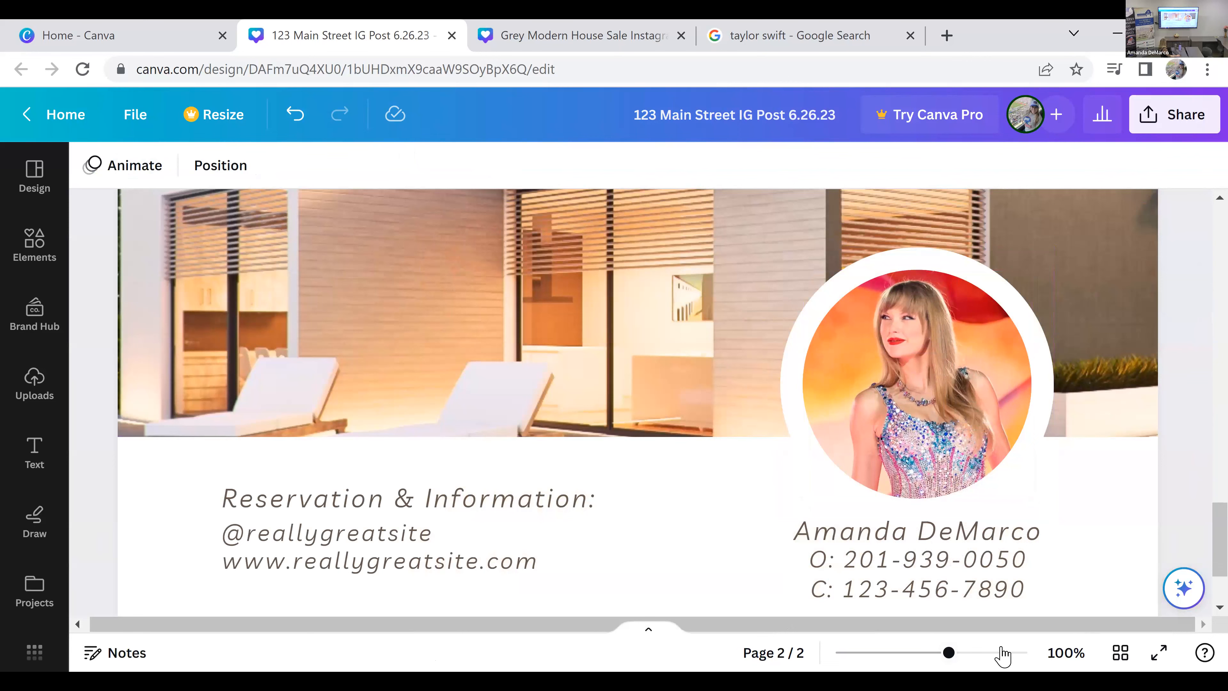
Step: Review the whole open house page with the newly cropped portrait in place
drag(949, 653, 919, 653)
scroll(1015, 571, up, 5)
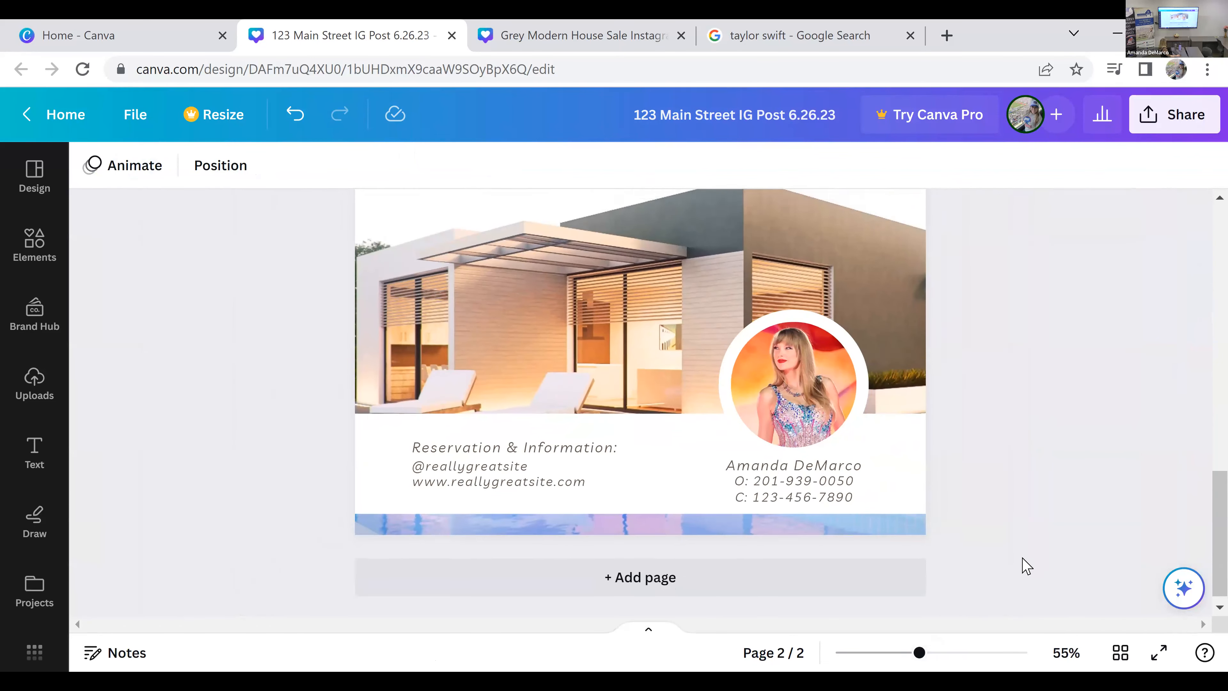
scroll(952, 557, down, 2)
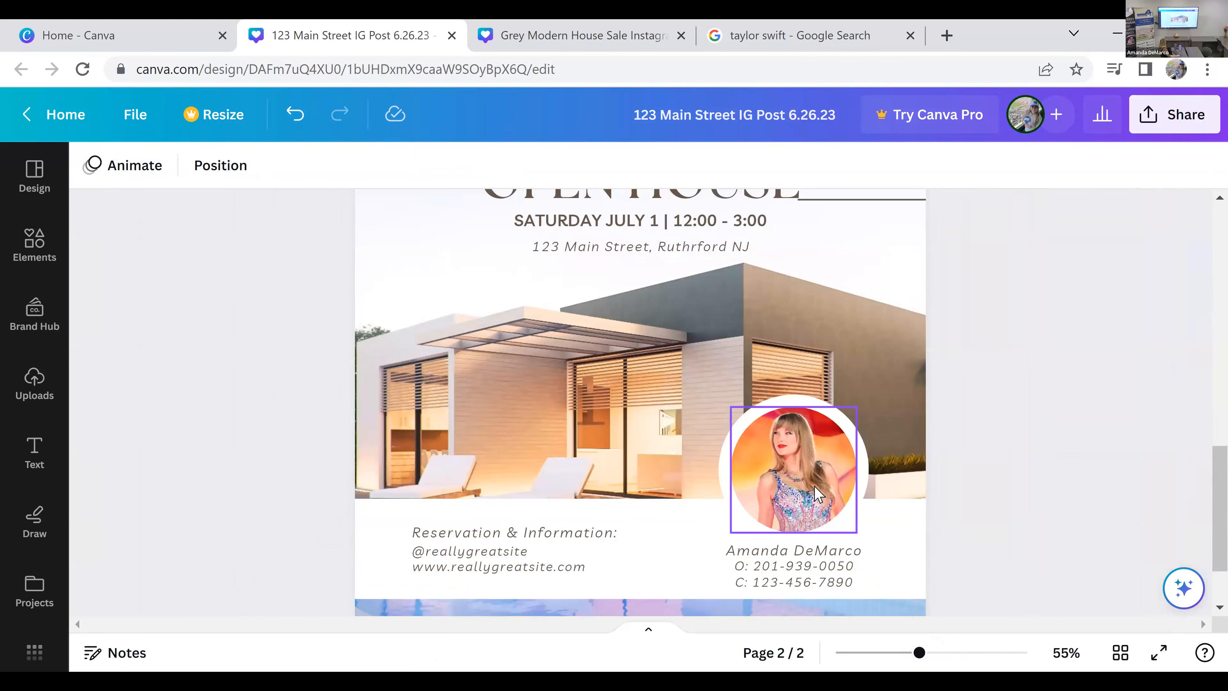
scroll(1038, 537, up, 2)
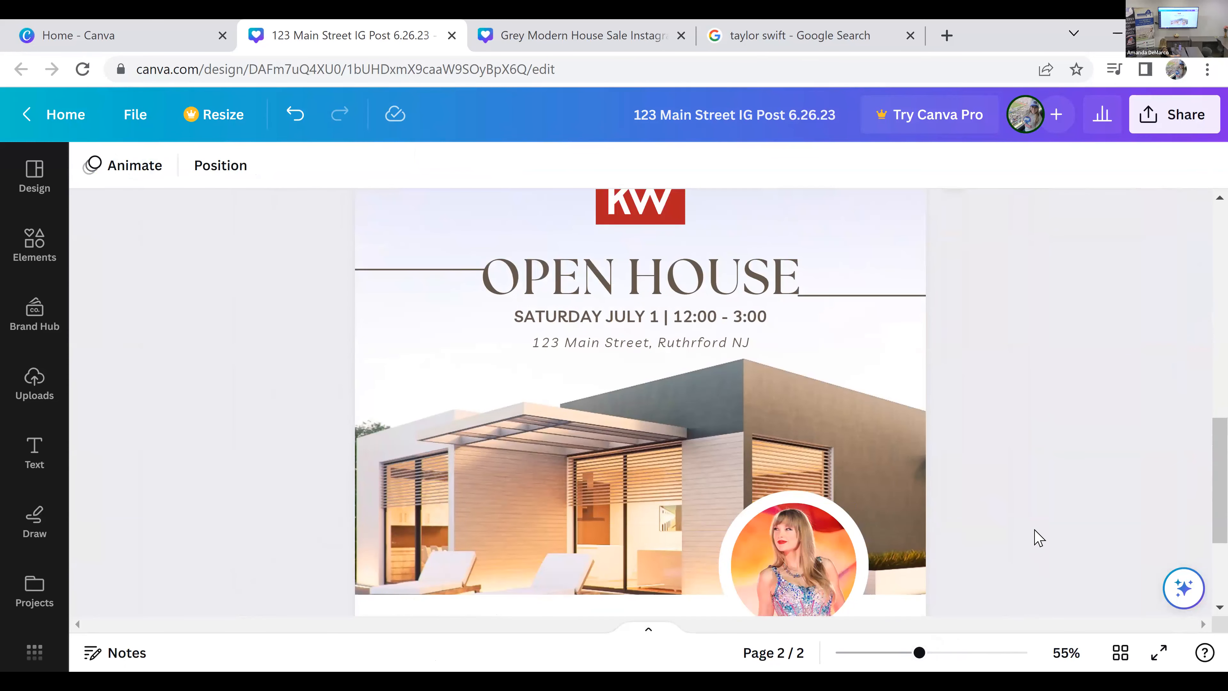
scroll(1038, 537, down, 2)
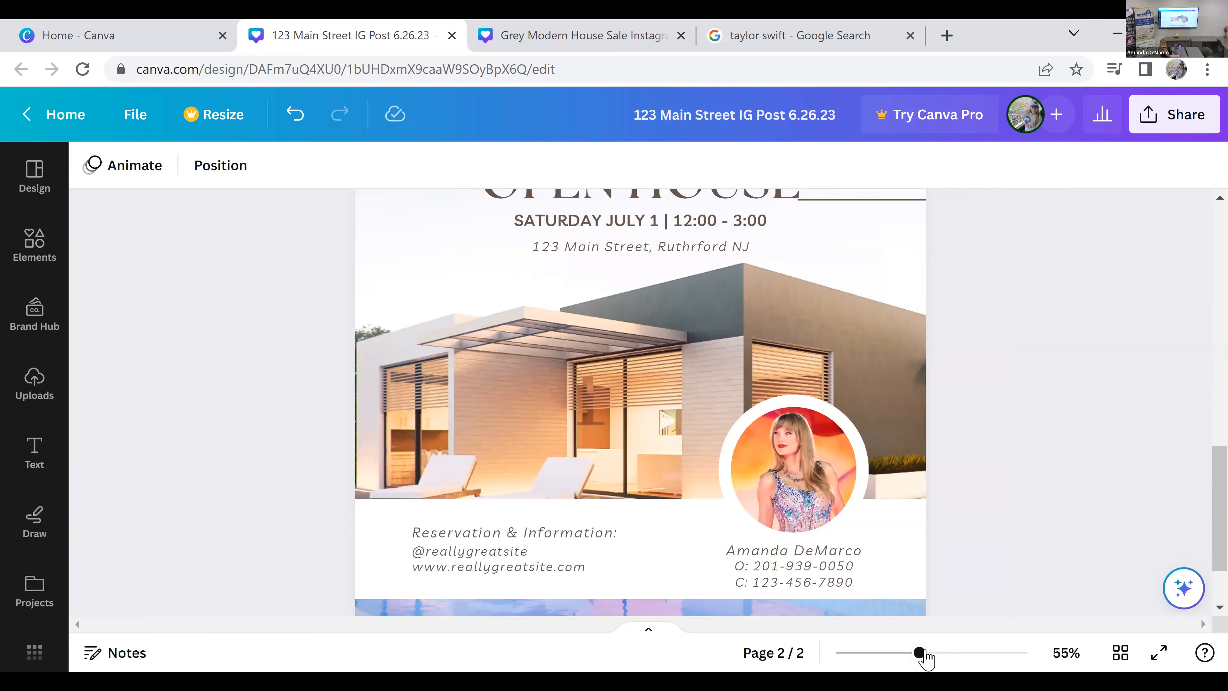
drag(918, 653, 905, 656)
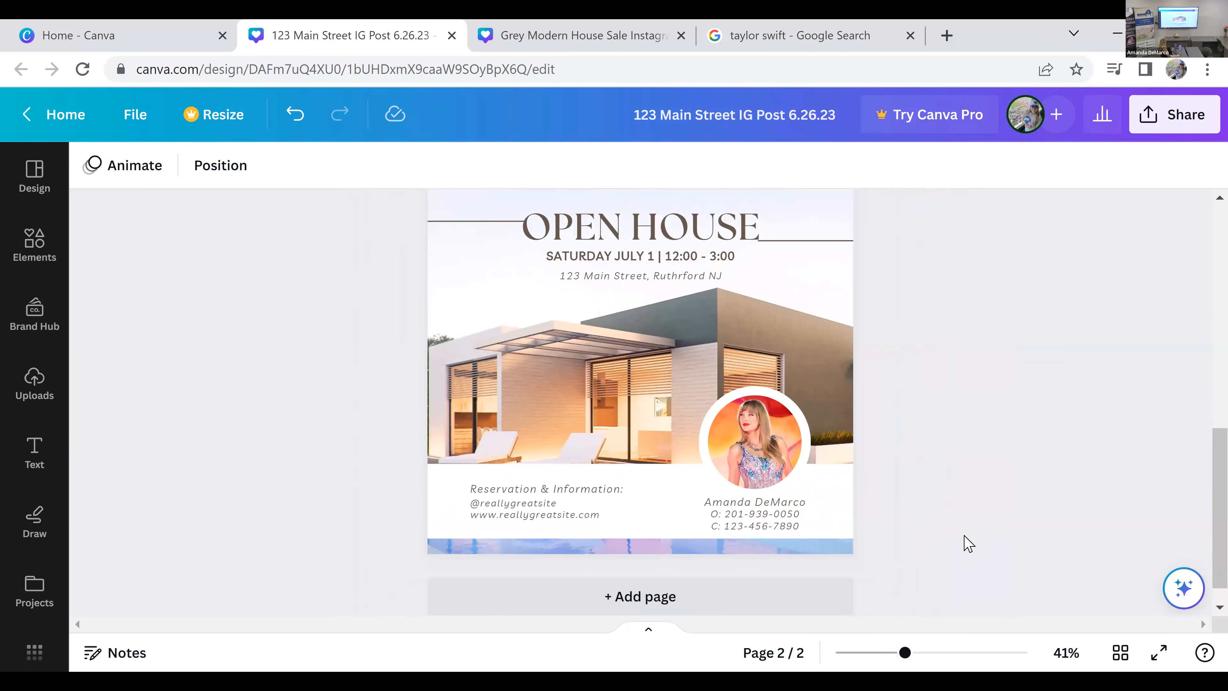
scroll(793, 447, up, 2)
Step: Delete the house photo that fills the background of the open house page
click(793, 450)
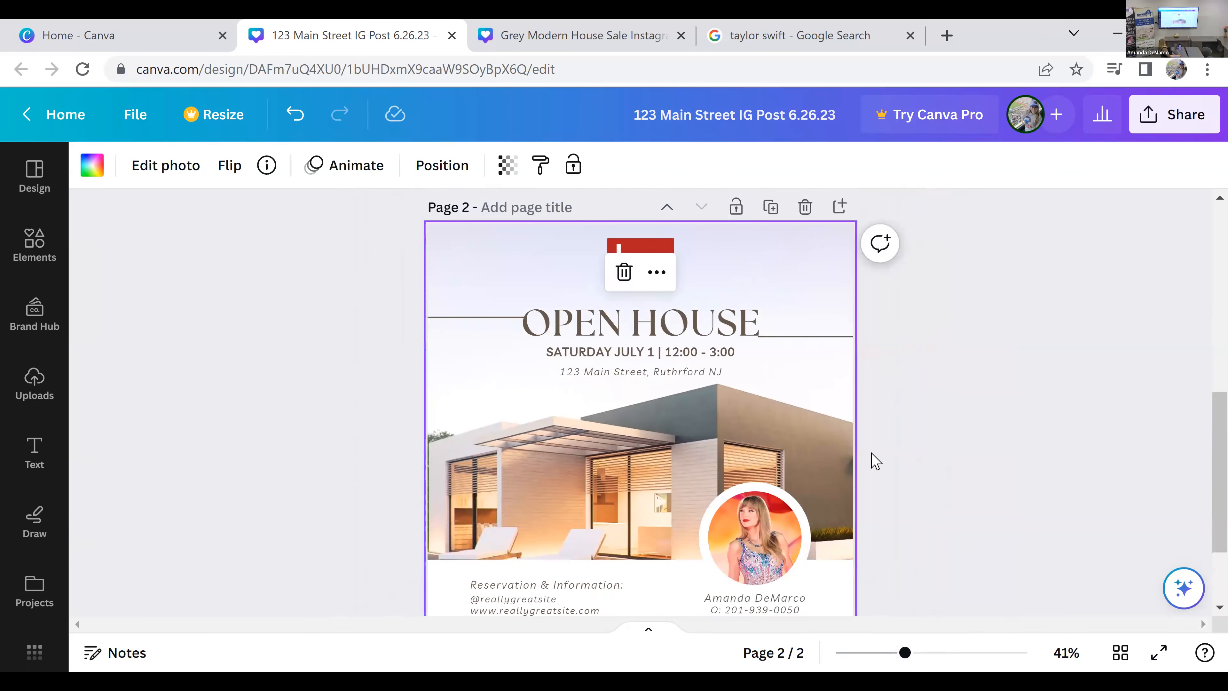
scroll(871, 461, down, 2)
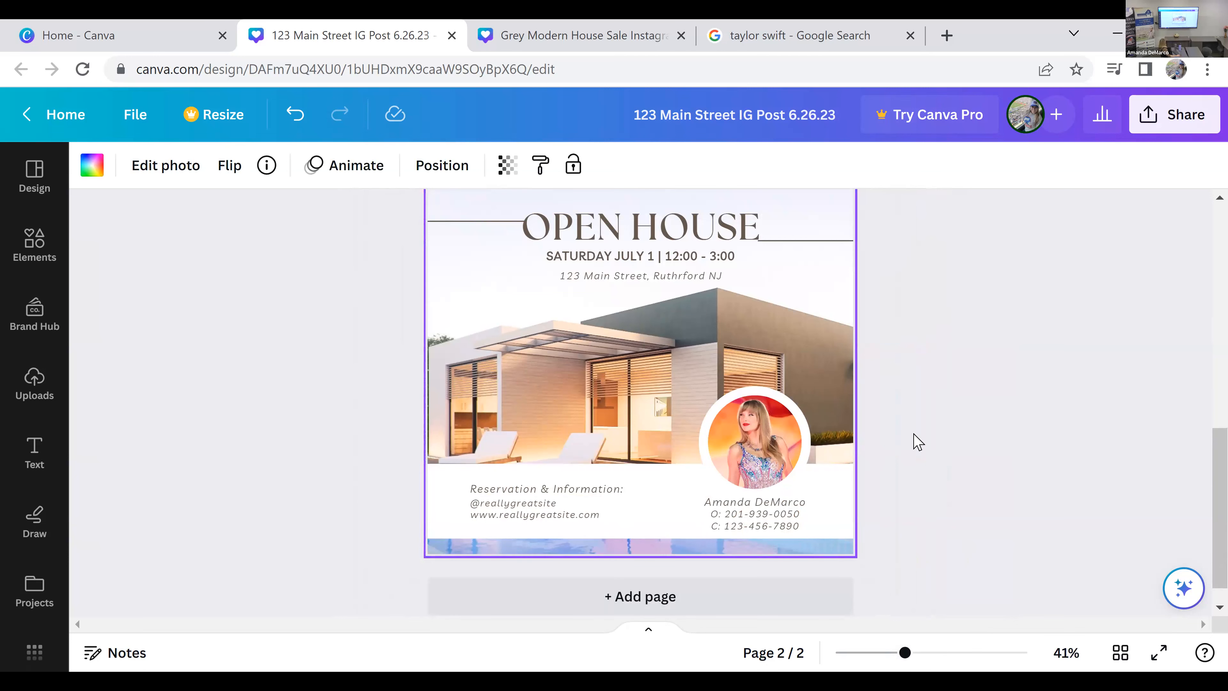
scroll(811, 447, up, 2)
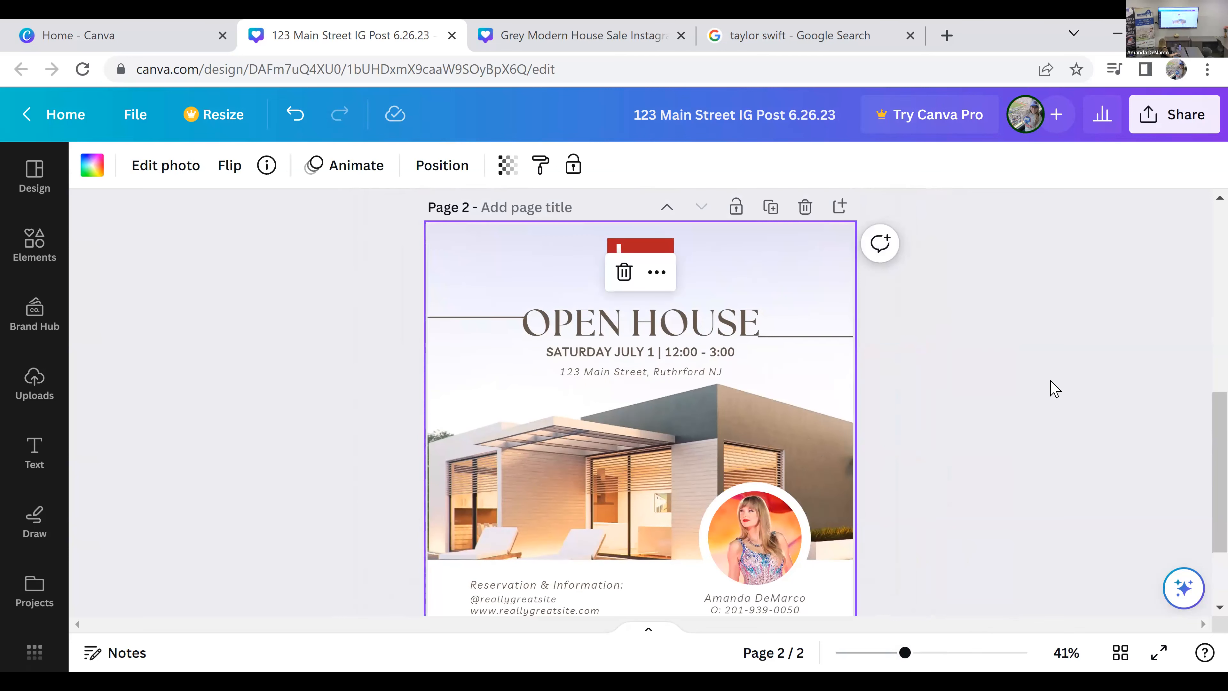
key(Delete)
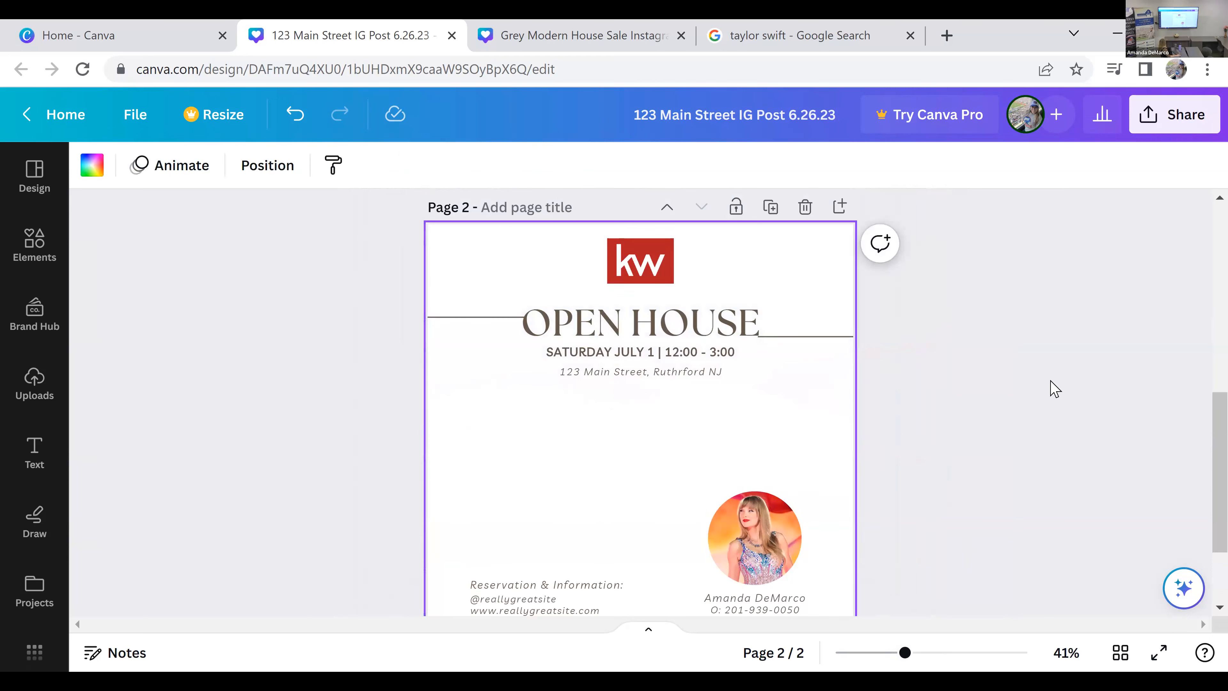
scroll(1039, 382, down, 3)
scroll(1039, 382, up, 2)
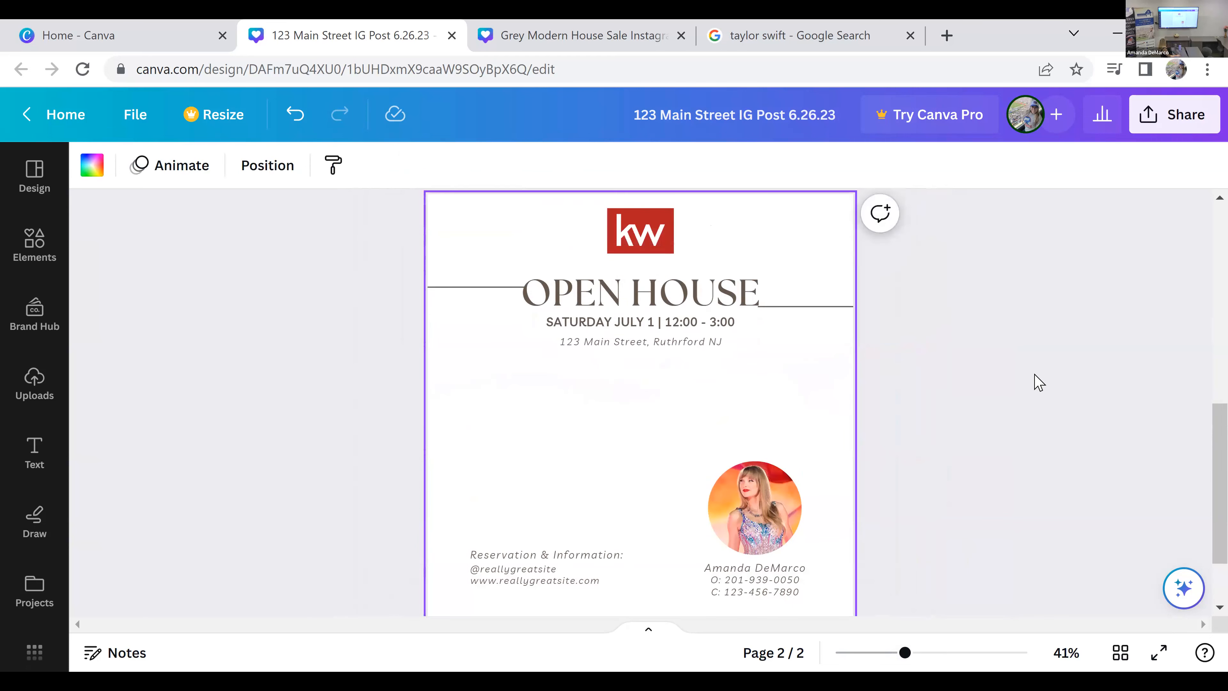
scroll(1033, 382, down, 2)
scroll(1033, 382, up, 2)
Step: Try a circular photo frame from the elements library in the page's blank area, then delete it
click(34, 382)
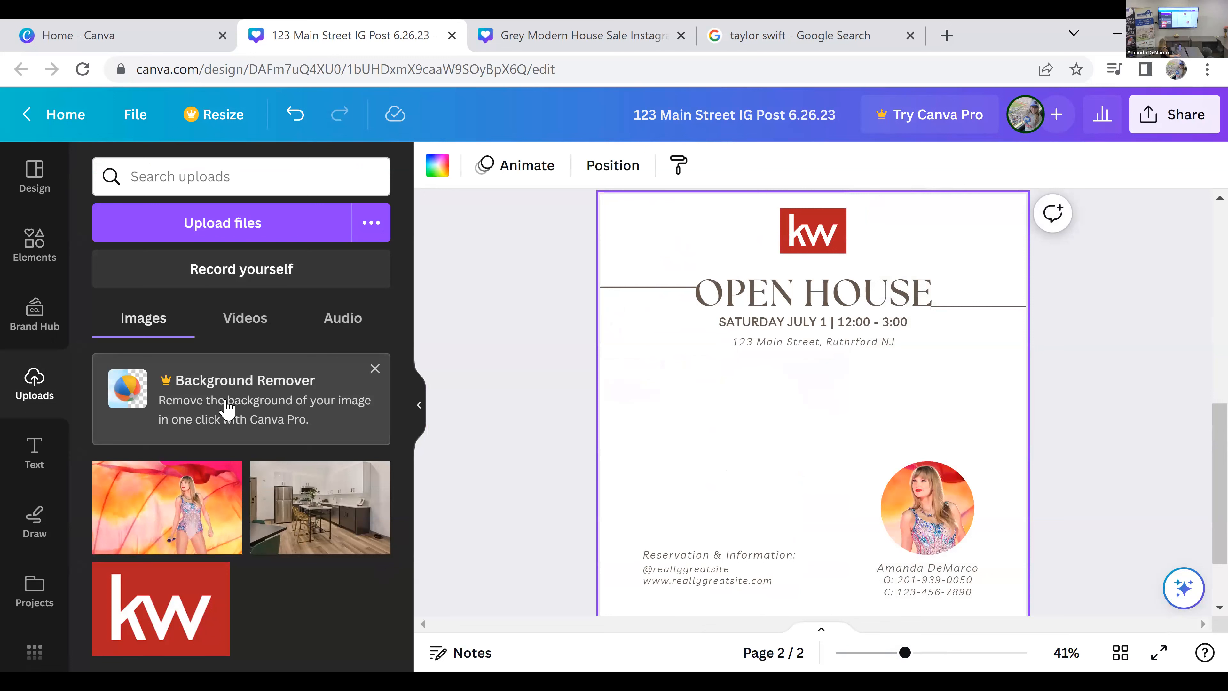
click(35, 245)
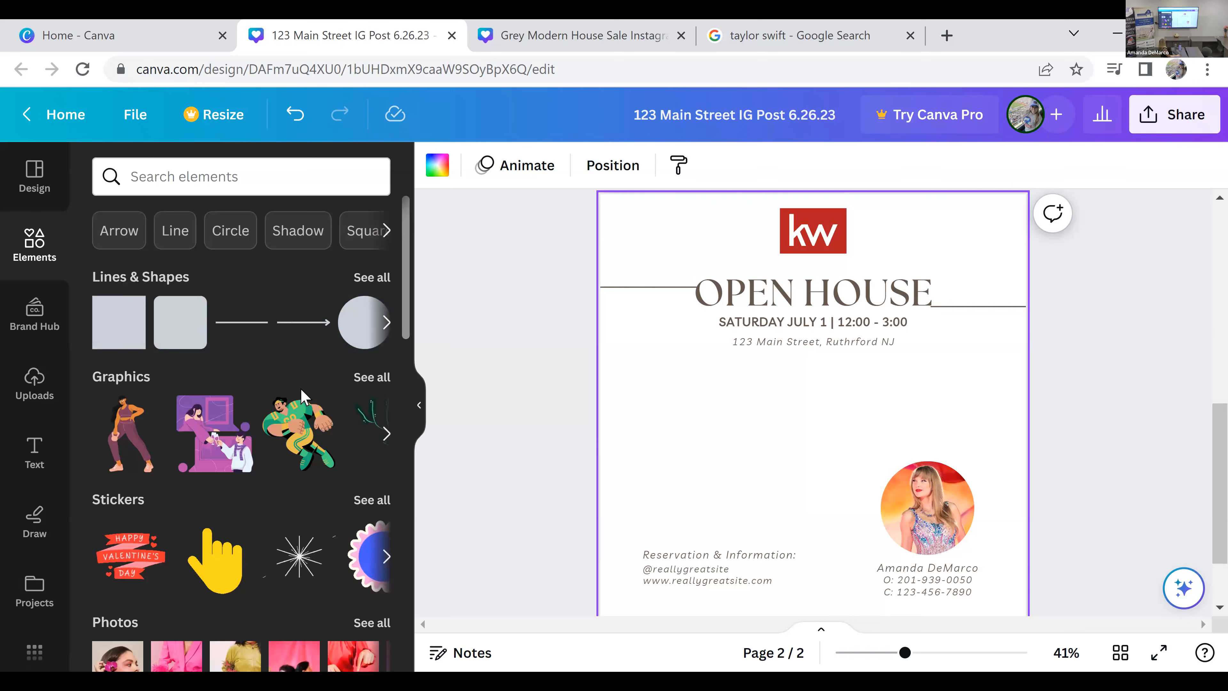
scroll(312, 513, down, 5)
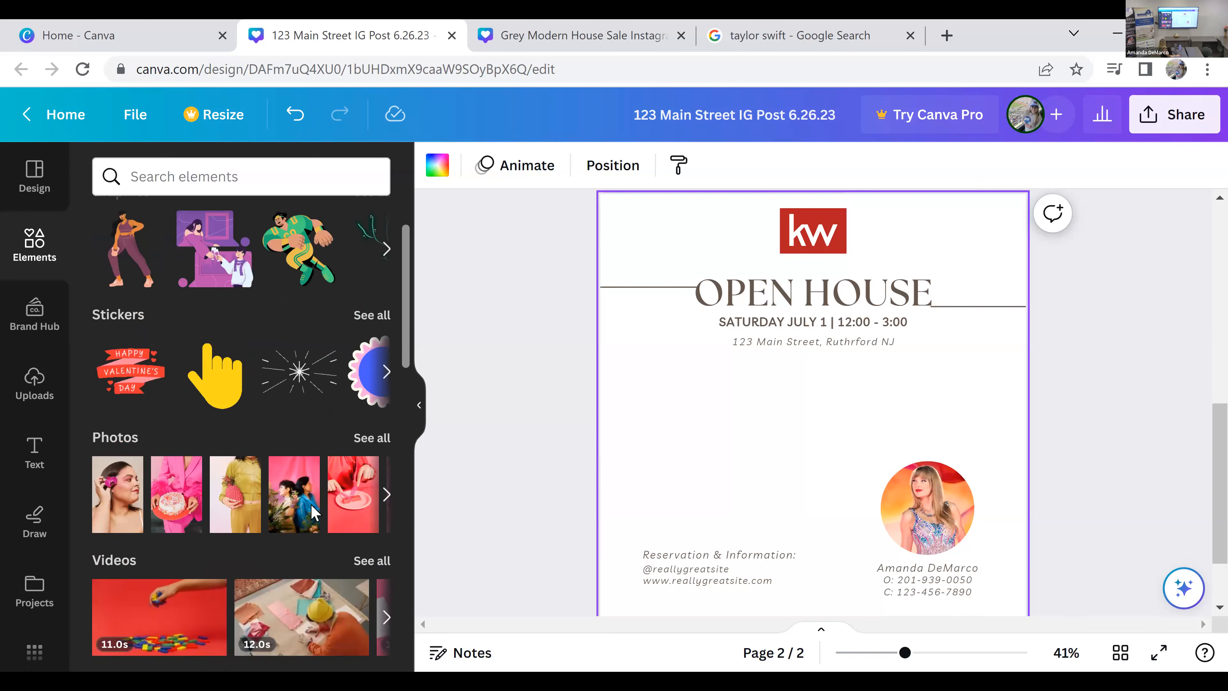
scroll(312, 512, down, 10)
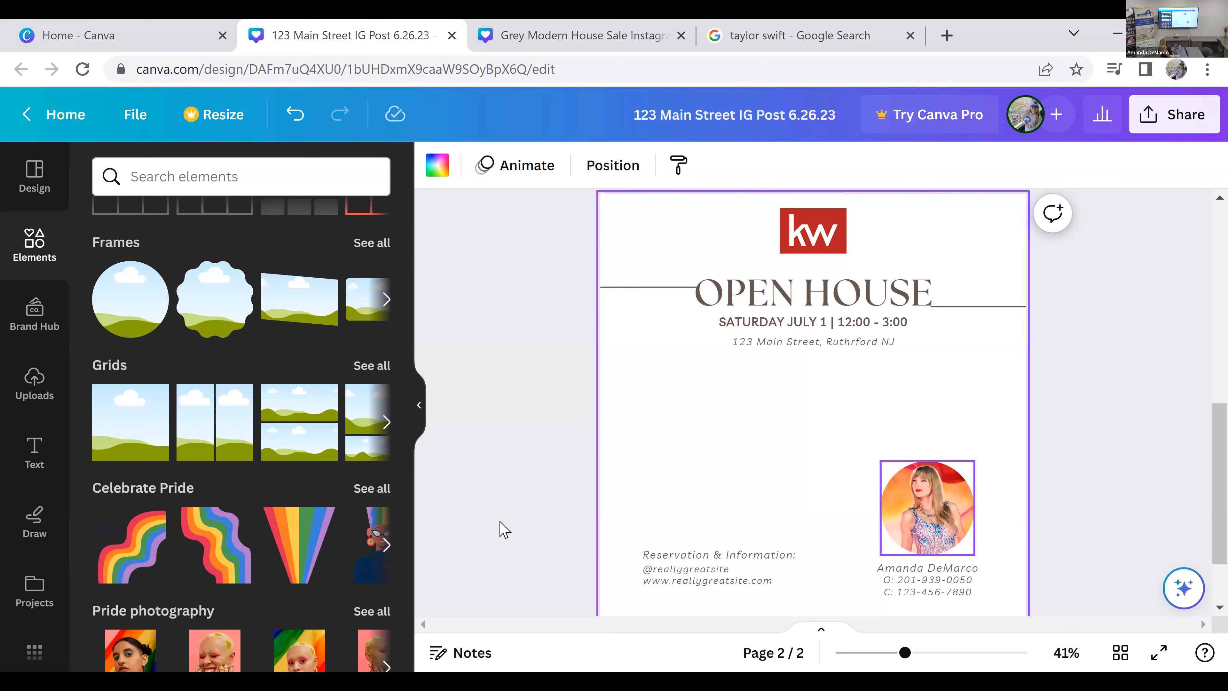
drag(190, 332, 647, 417)
drag(737, 534, 708, 511)
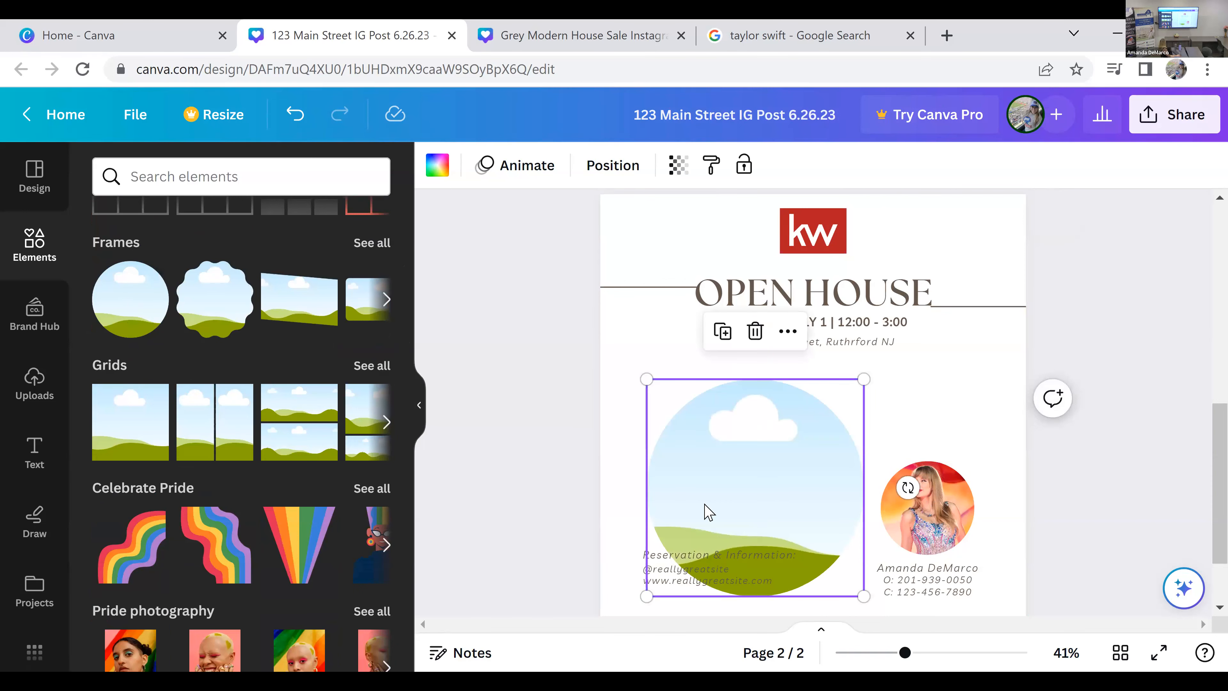
drag(763, 433, 730, 370)
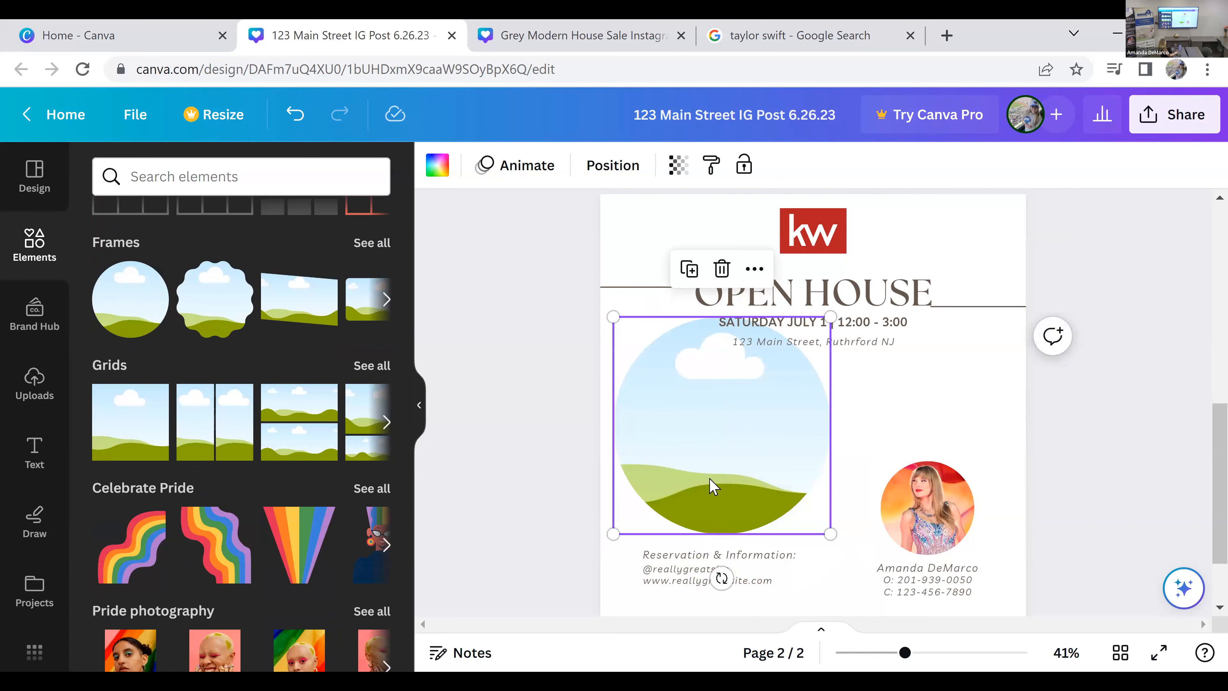
key(Delete)
scroll(351, 499, up, 10)
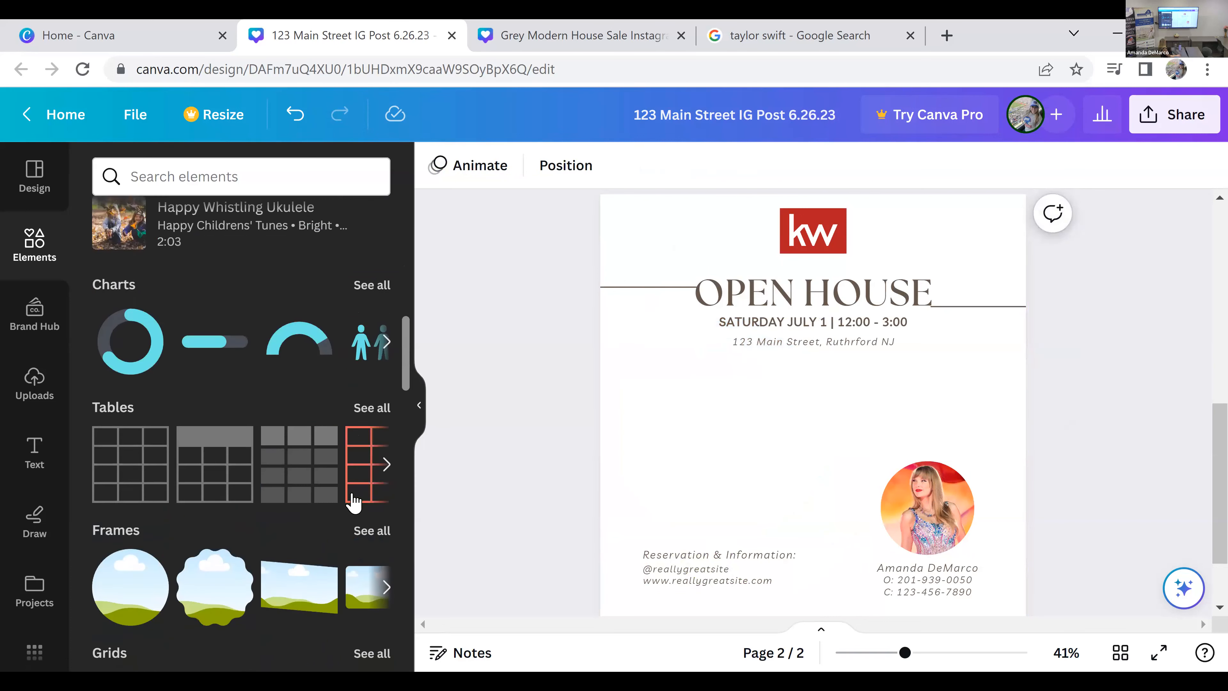
scroll(354, 503, up, 8)
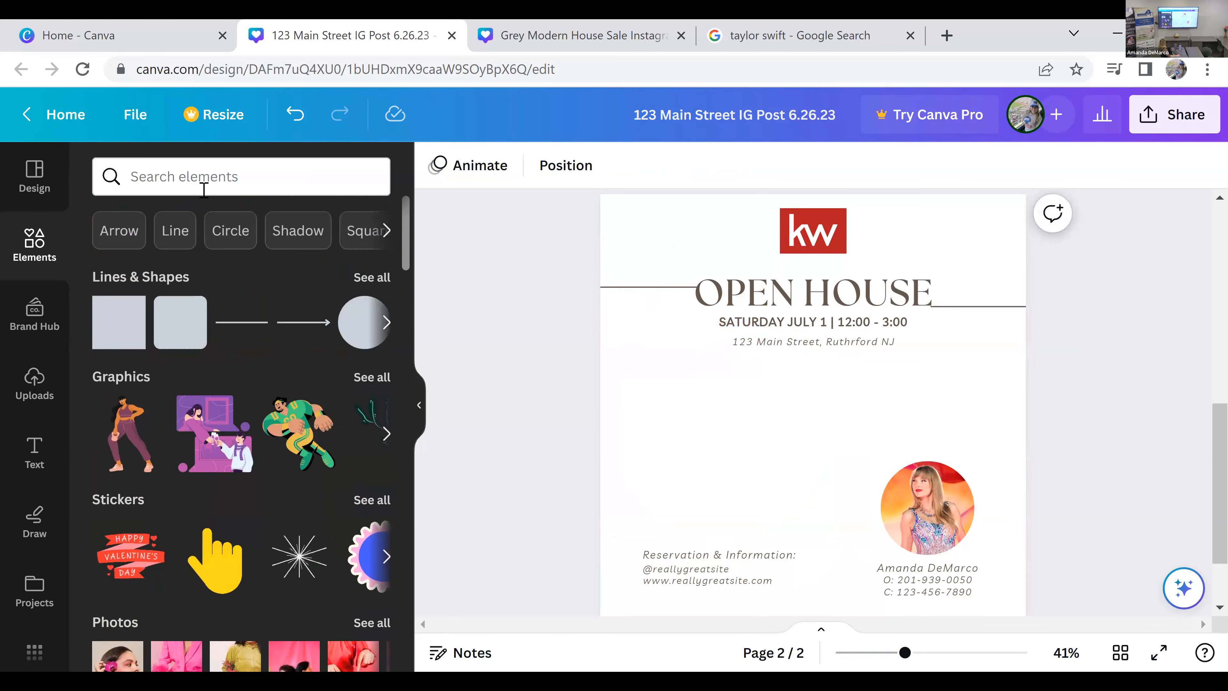
Step: Search the elements library's photos for "house" and set the white house with brown roof and brick walkway as the page background
click(203, 189)
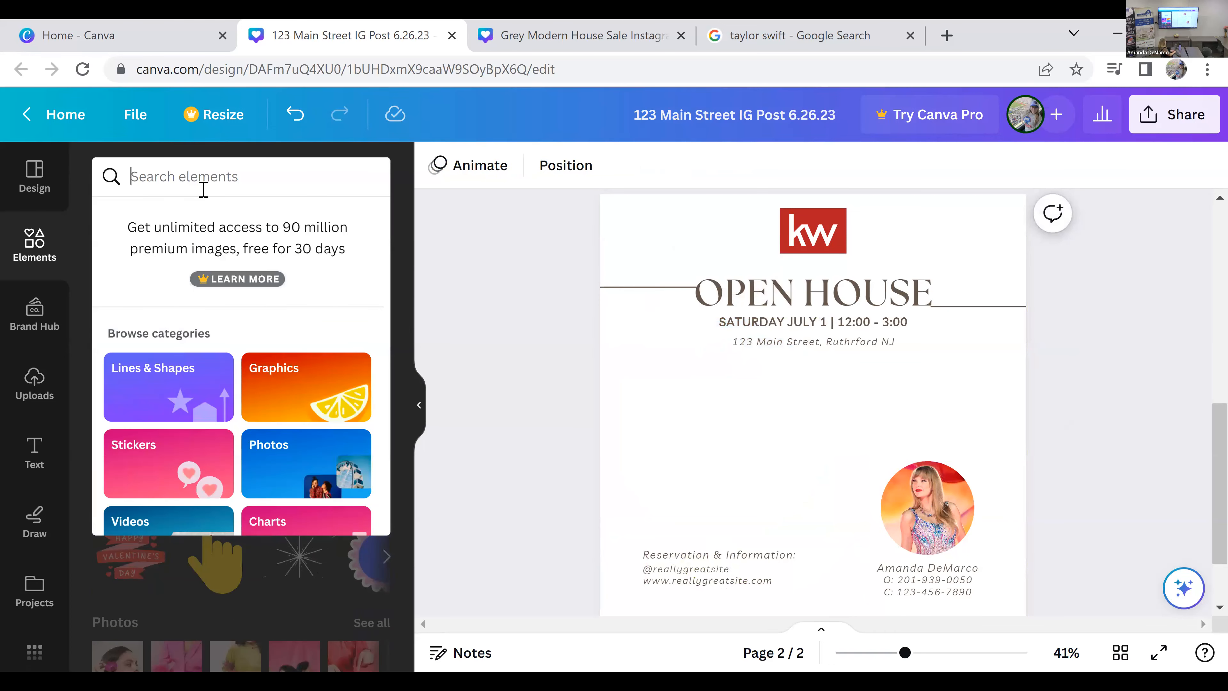
text(house)
key(Return)
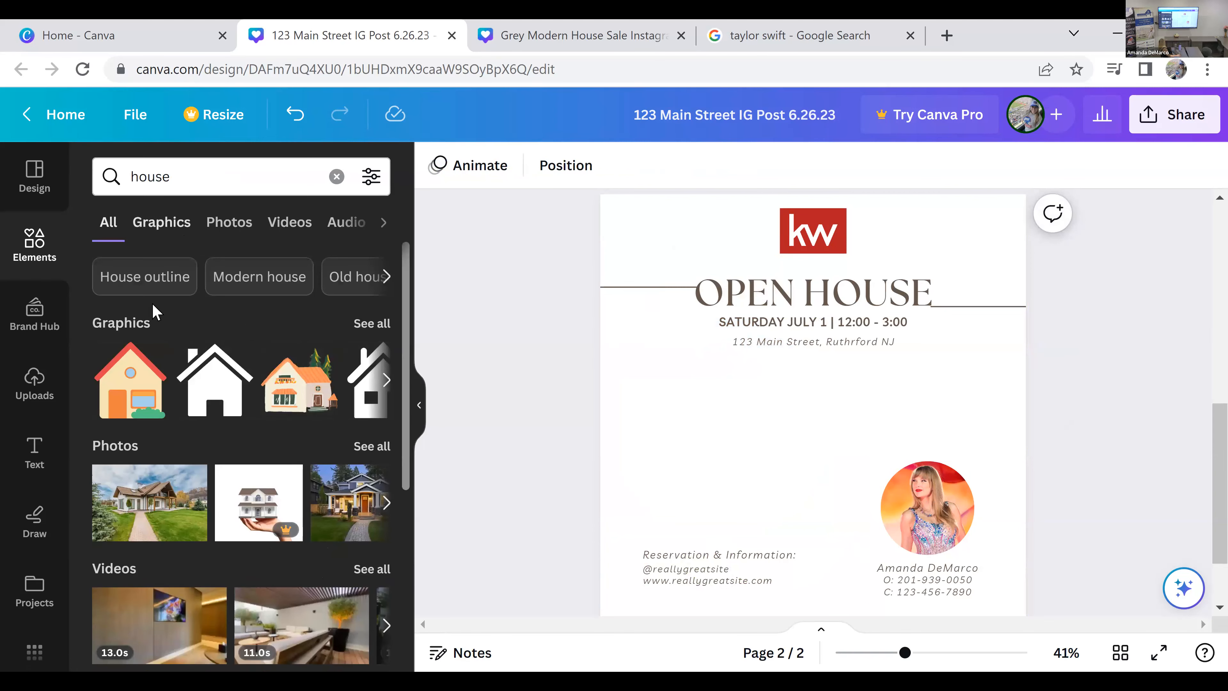
click(233, 225)
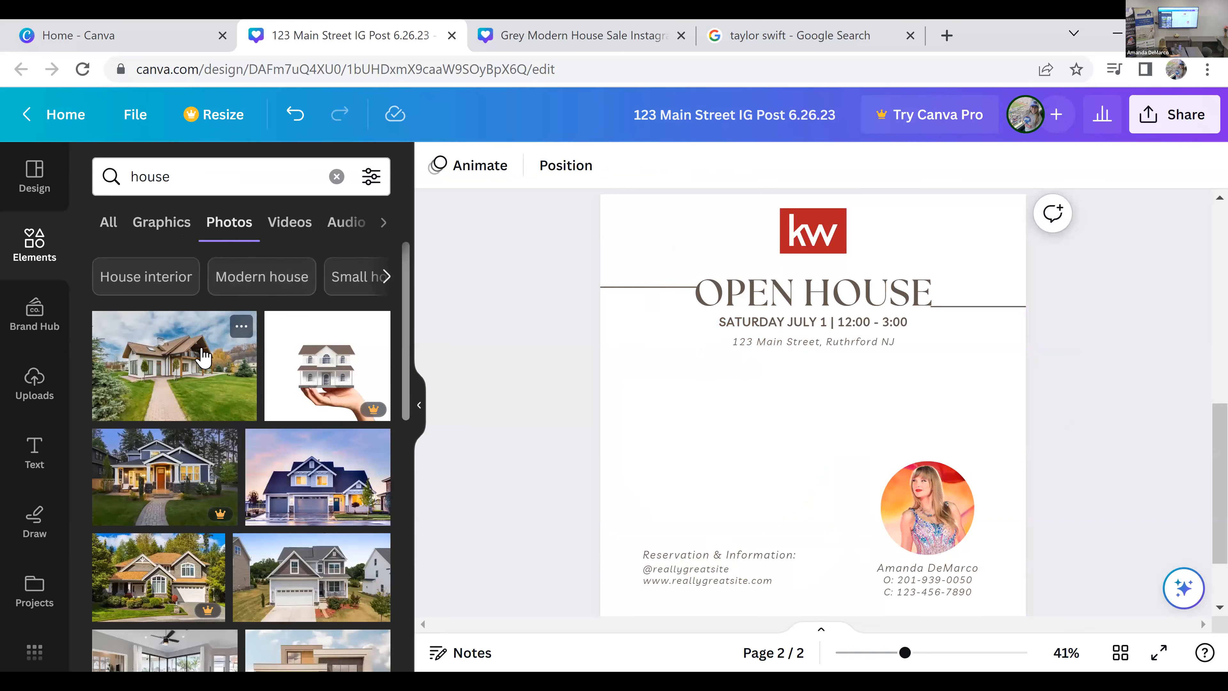
drag(193, 362, 672, 242)
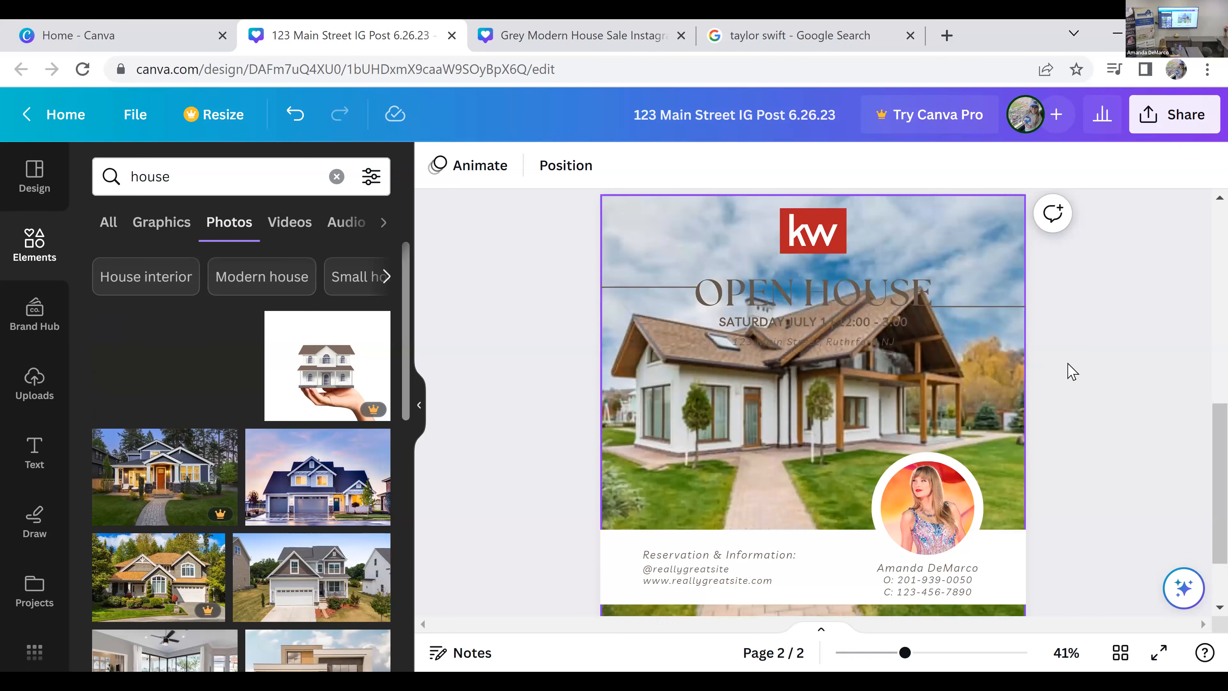
Step: Reposition the background house photo within its crop, shifting the house slightly across the page
click(999, 385)
double_click(999, 384)
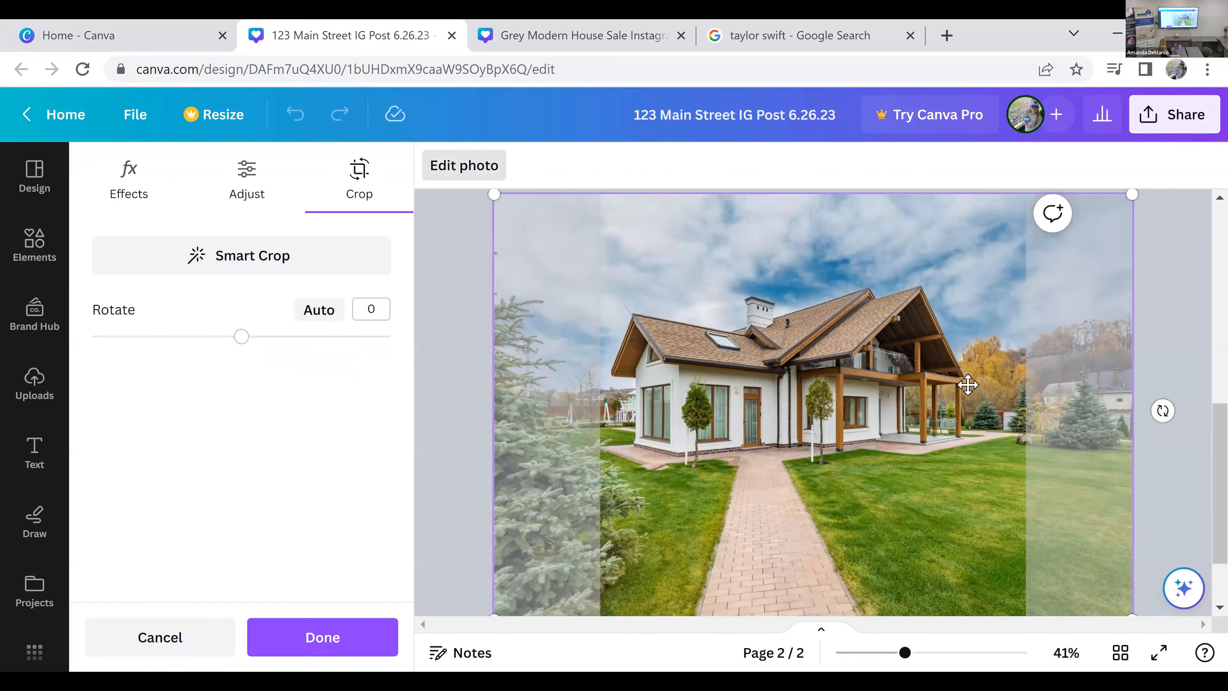
mouse_move(986, 384)
mouse_down()
mouse_move(1005, 381)
mouse_move(991, 382)
mouse_up()
click(462, 441)
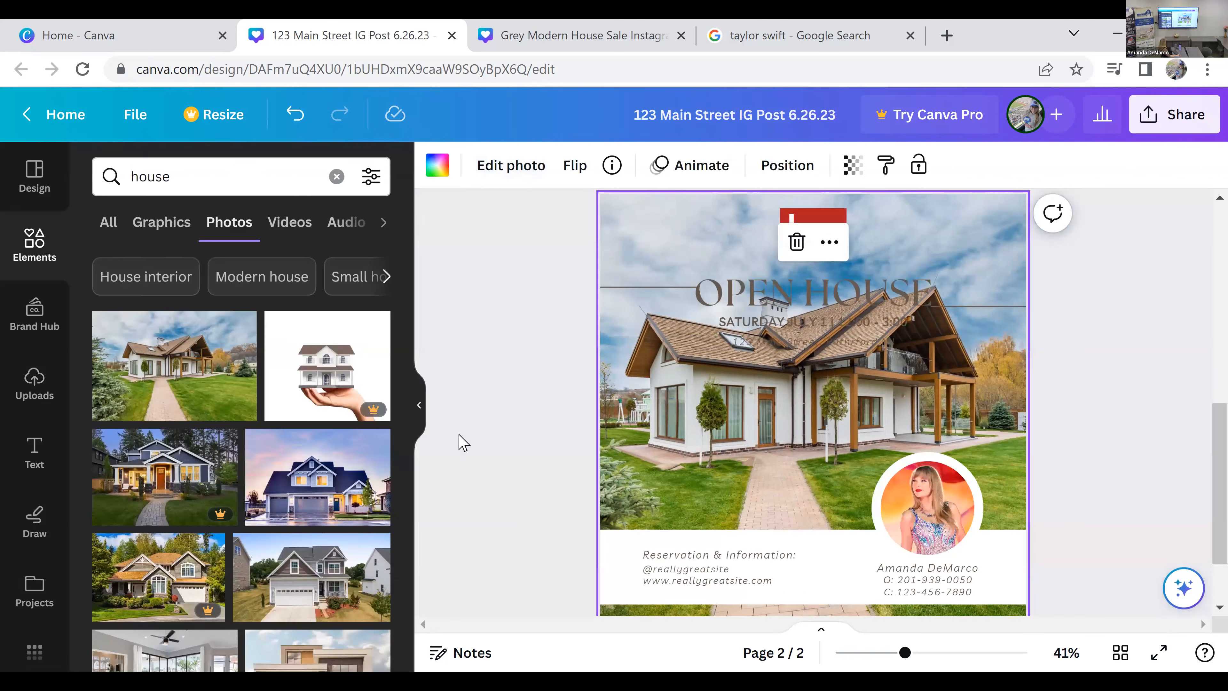
Step: Recolor the OPEN HOUSE heading, date line and address line together in white
click(904, 293)
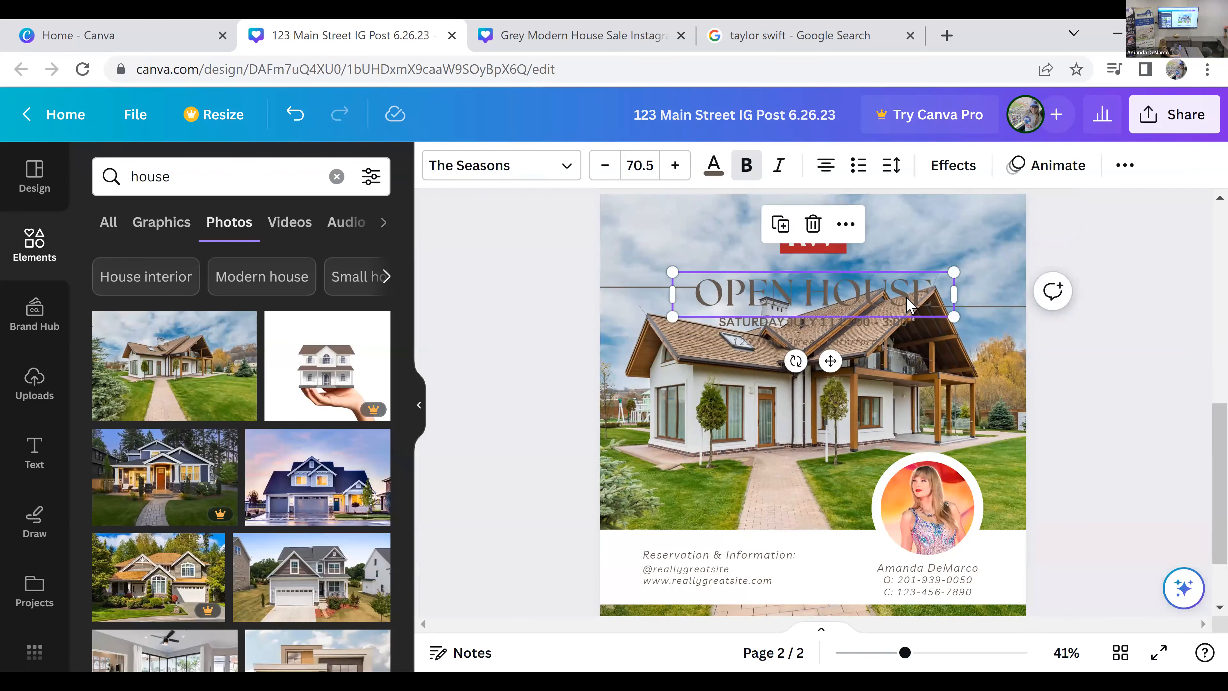
shift+click(904, 322)
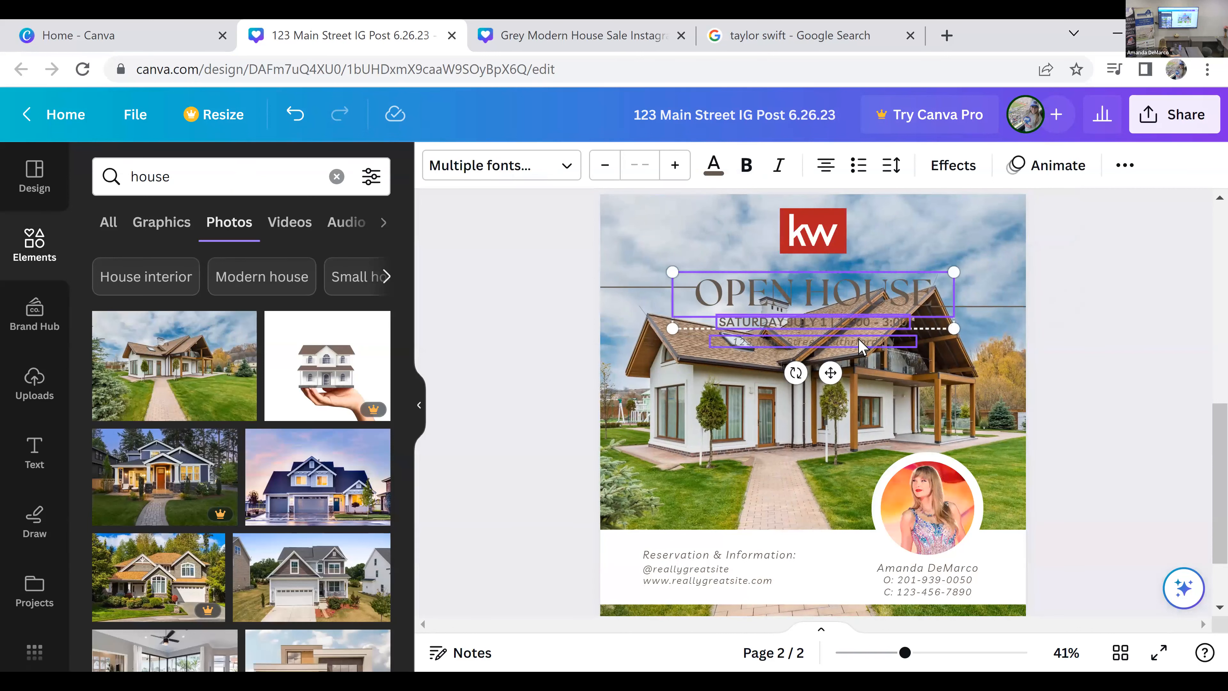
shift+click(861, 344)
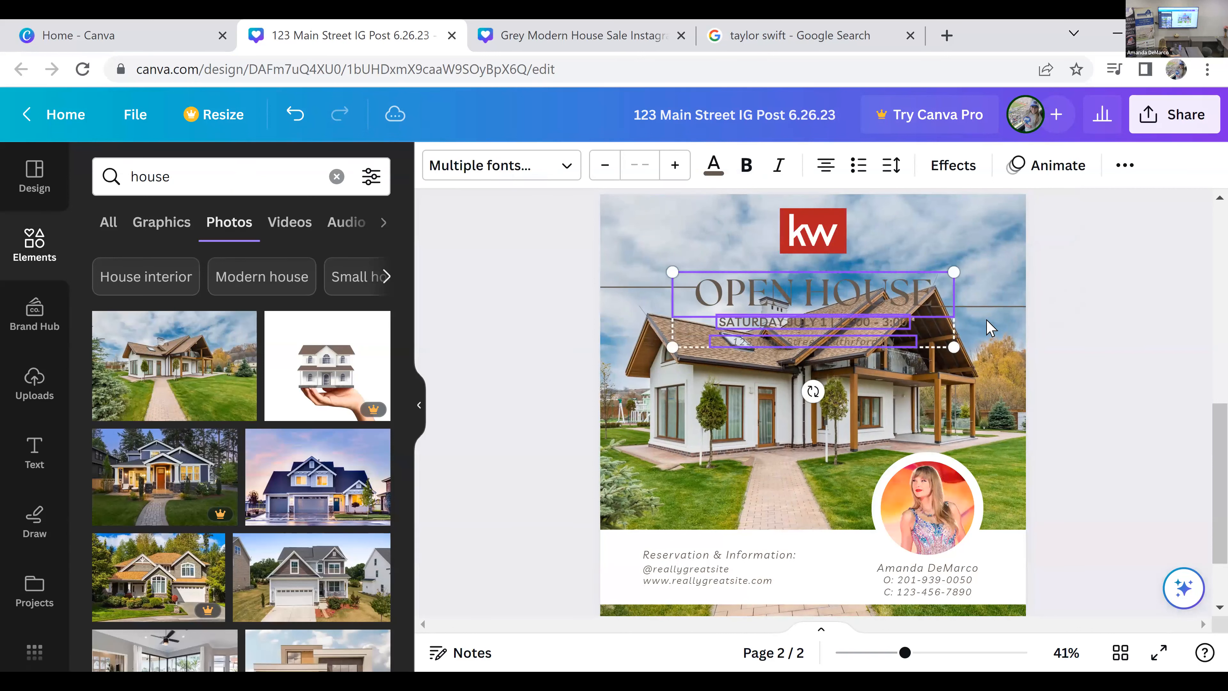
click(712, 167)
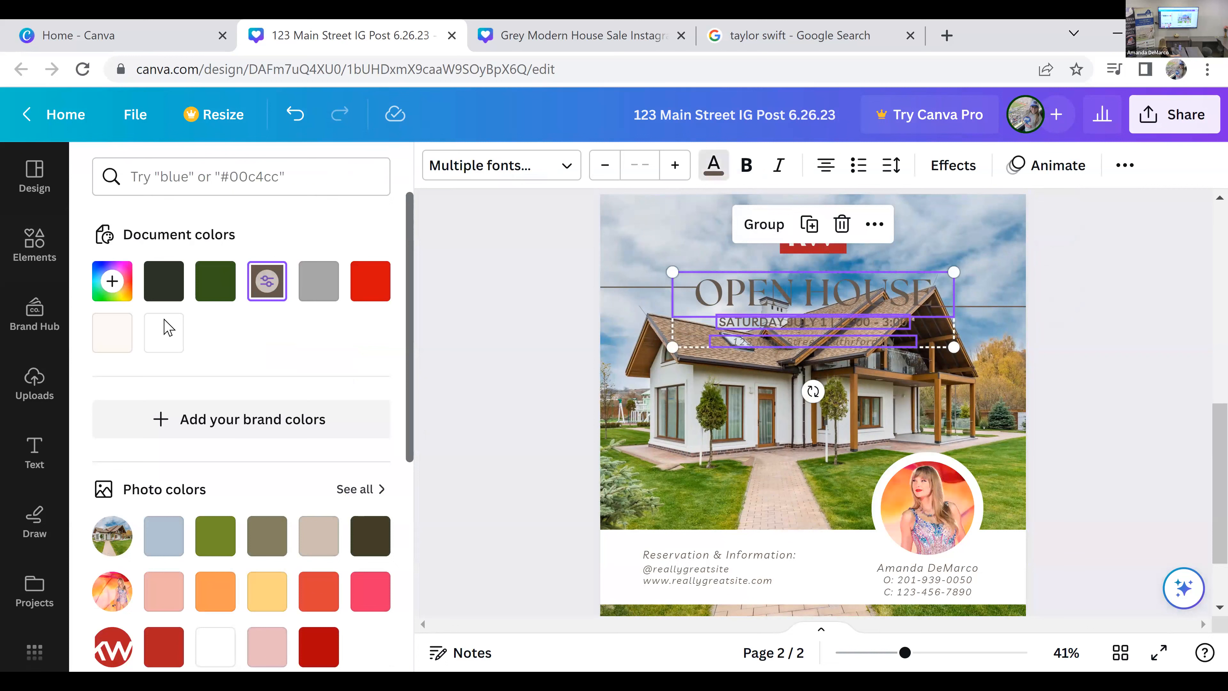
click(158, 337)
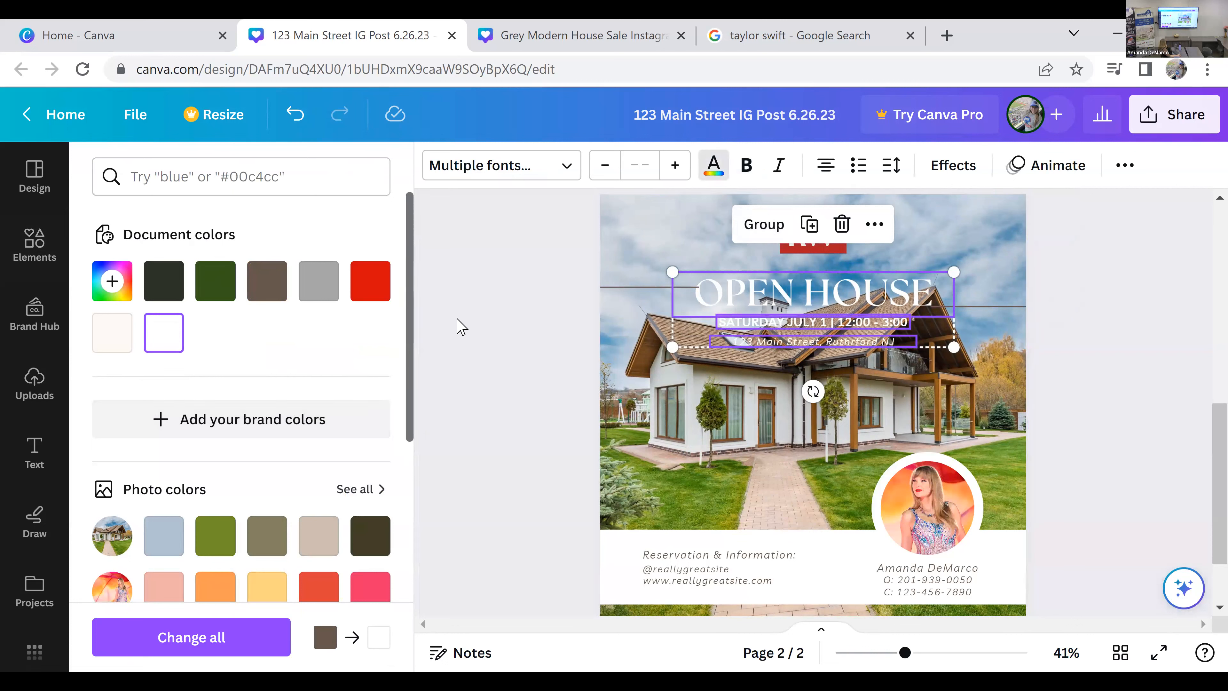
Step: Try the Shadow and Lift text effects on the heading, date and address lines, then reset the style to None
click(953, 166)
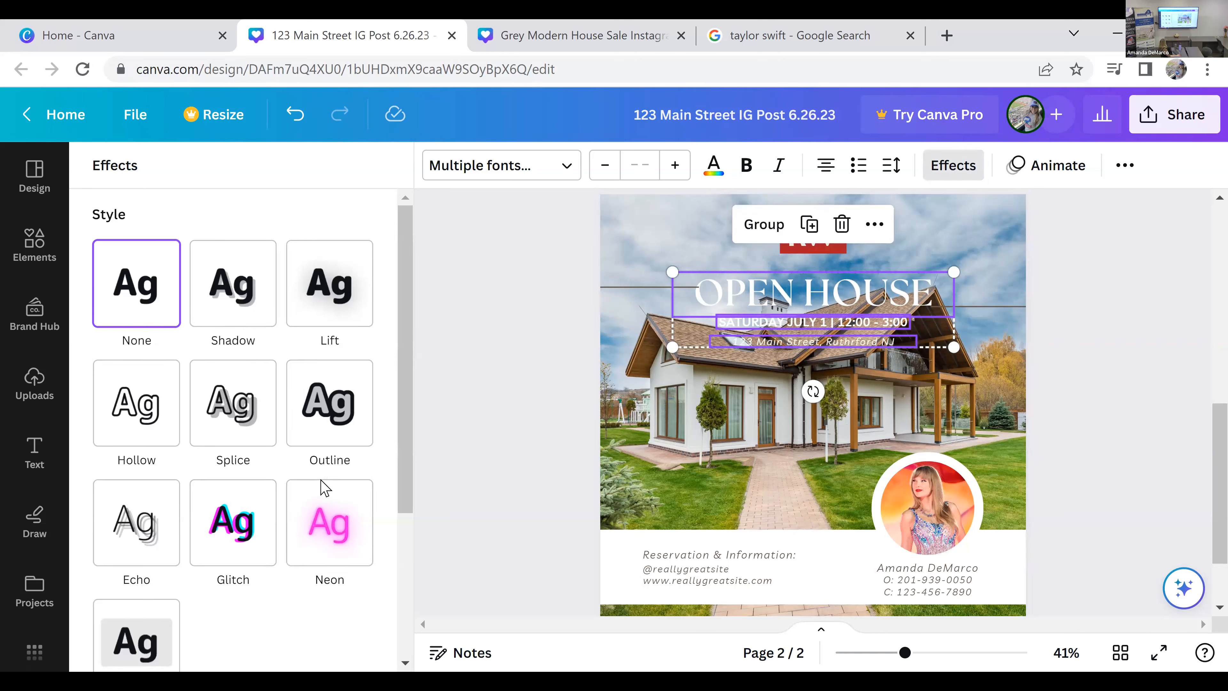
scroll(210, 513, down, 4)
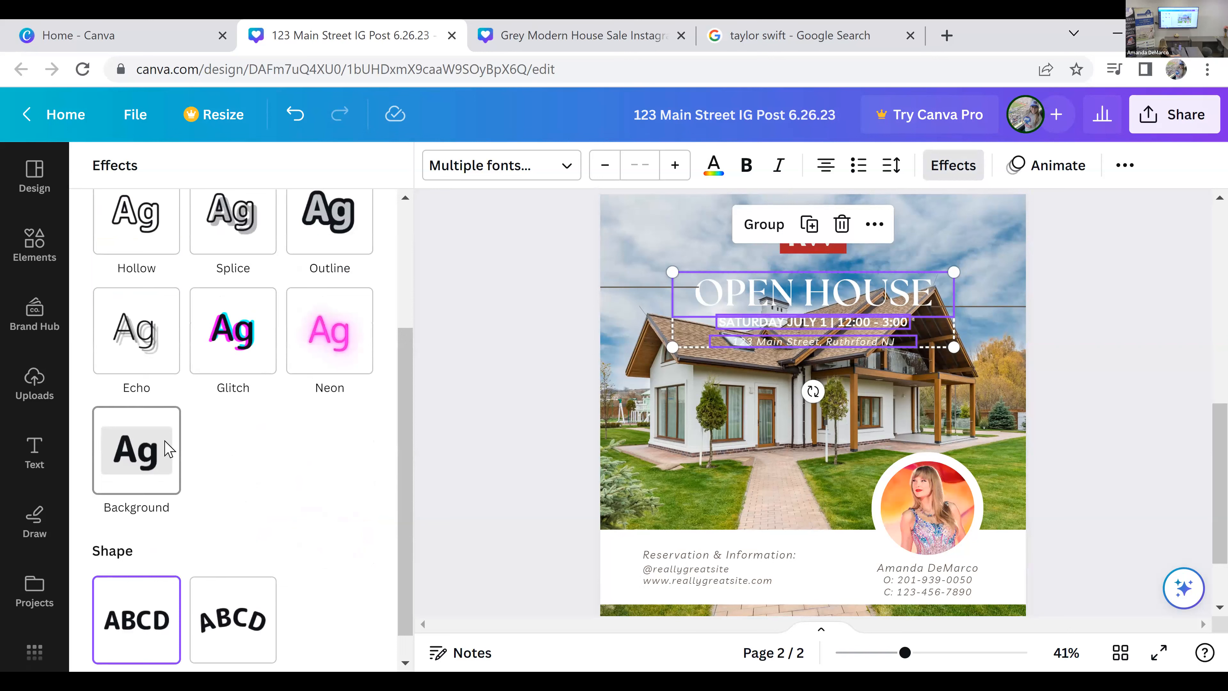
scroll(261, 552, down, 1)
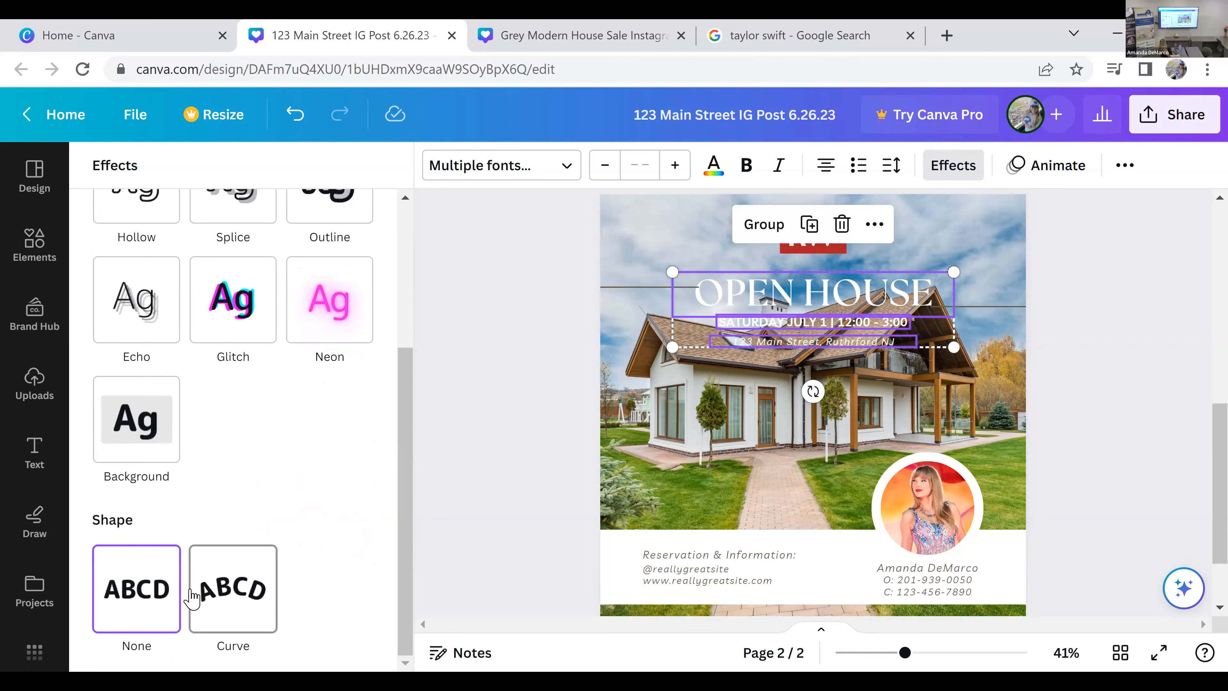
scroll(317, 528, up, 5)
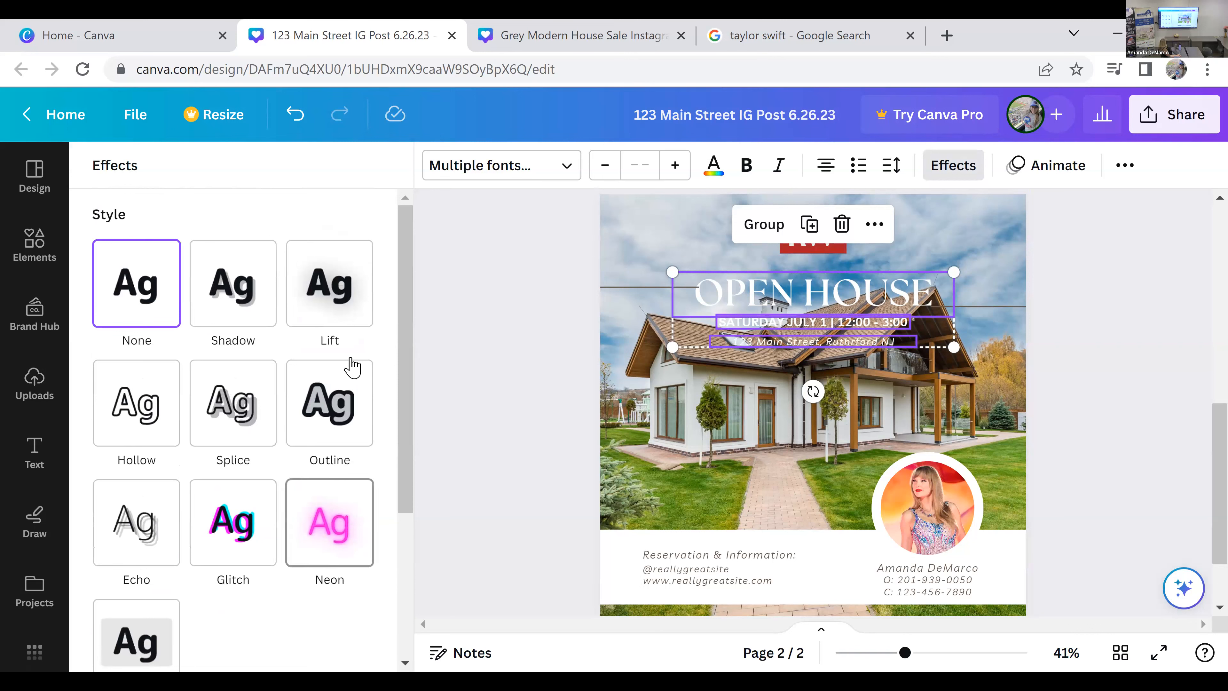
click(250, 292)
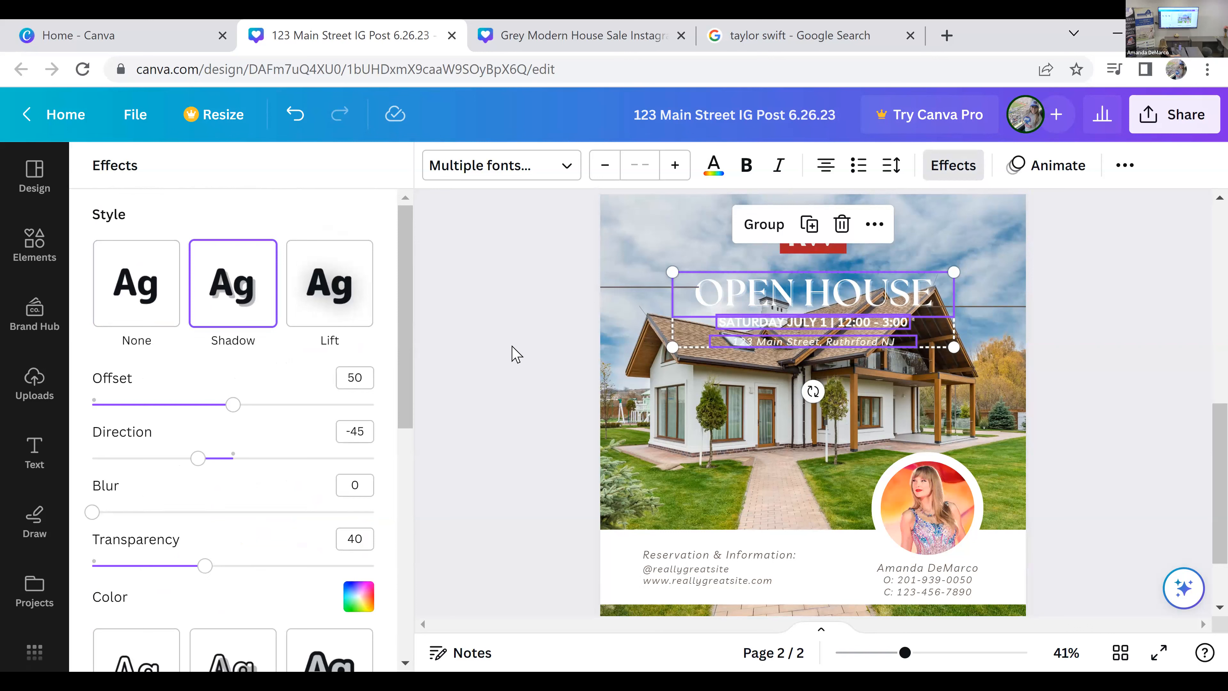
click(359, 285)
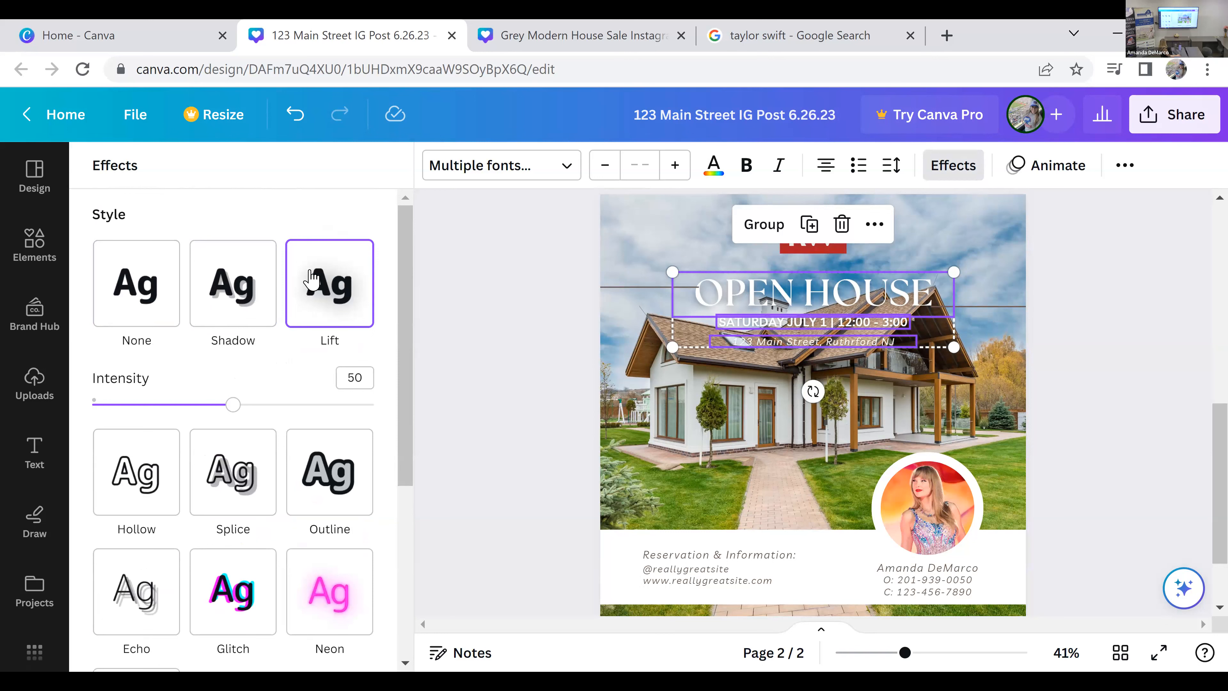
click(150, 285)
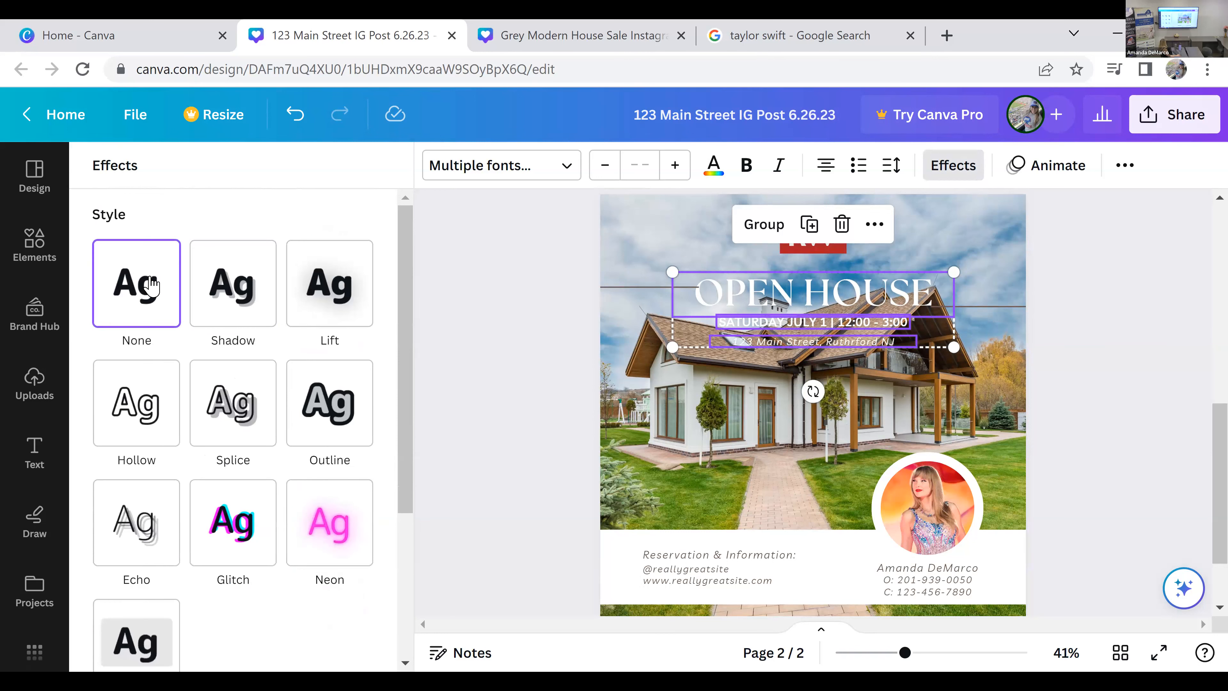
Step: Apply the Lift effect with intensity 100 to the heading, date and address lines
click(358, 292)
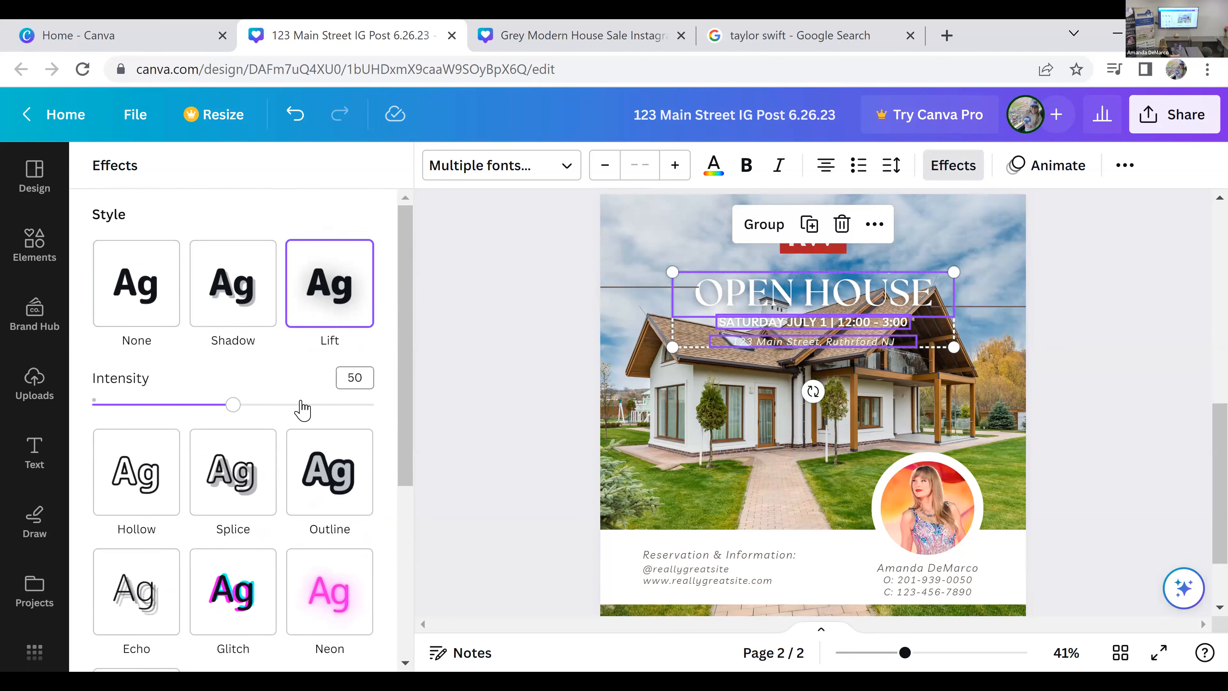
drag(234, 413, 414, 414)
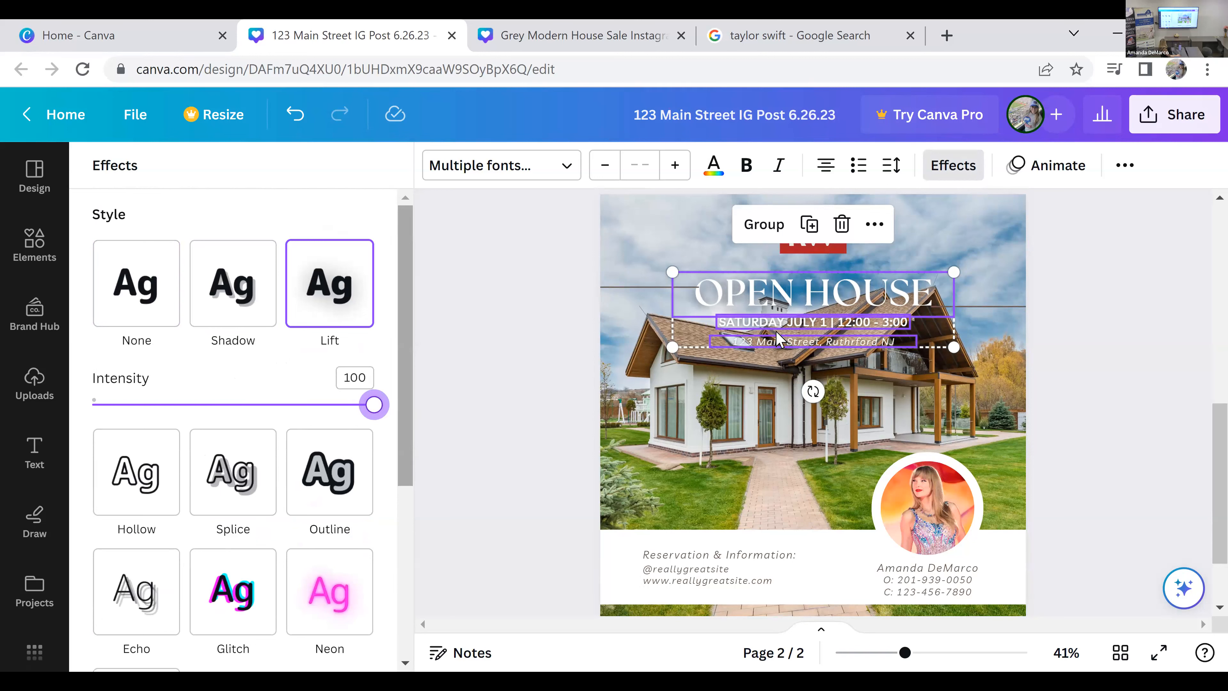
click(1110, 340)
click(1113, 346)
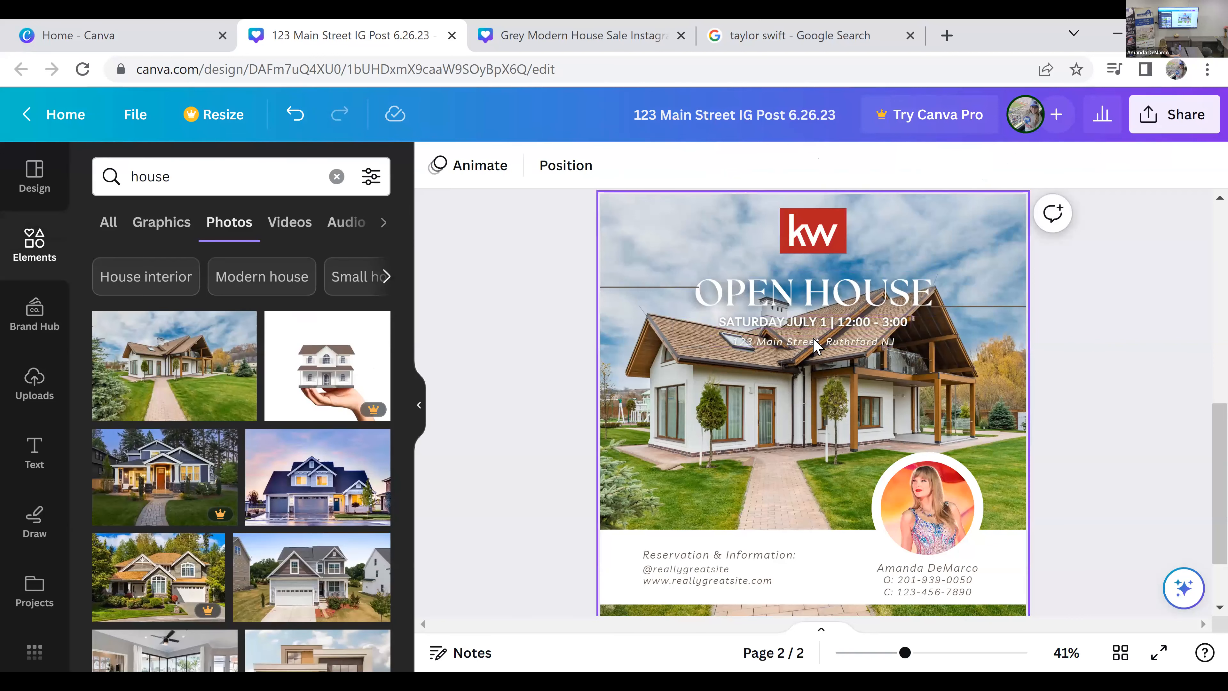
Step: Set the background house photo's transparency to 73
click(1017, 227)
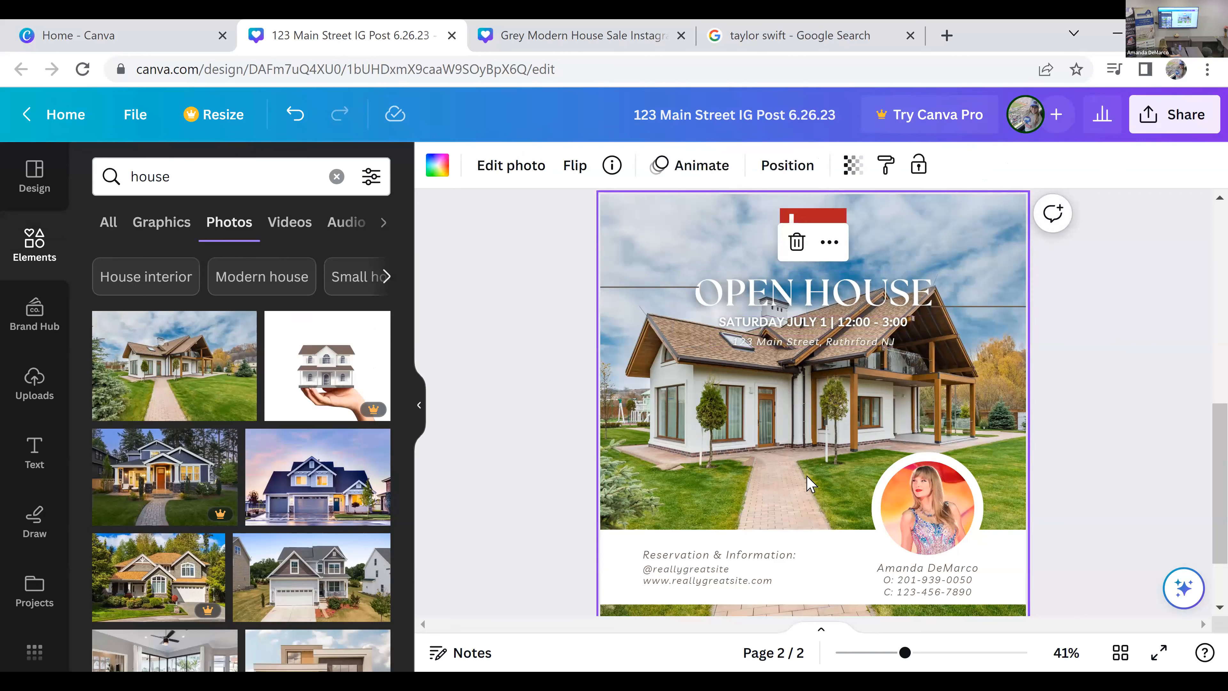
click(855, 168)
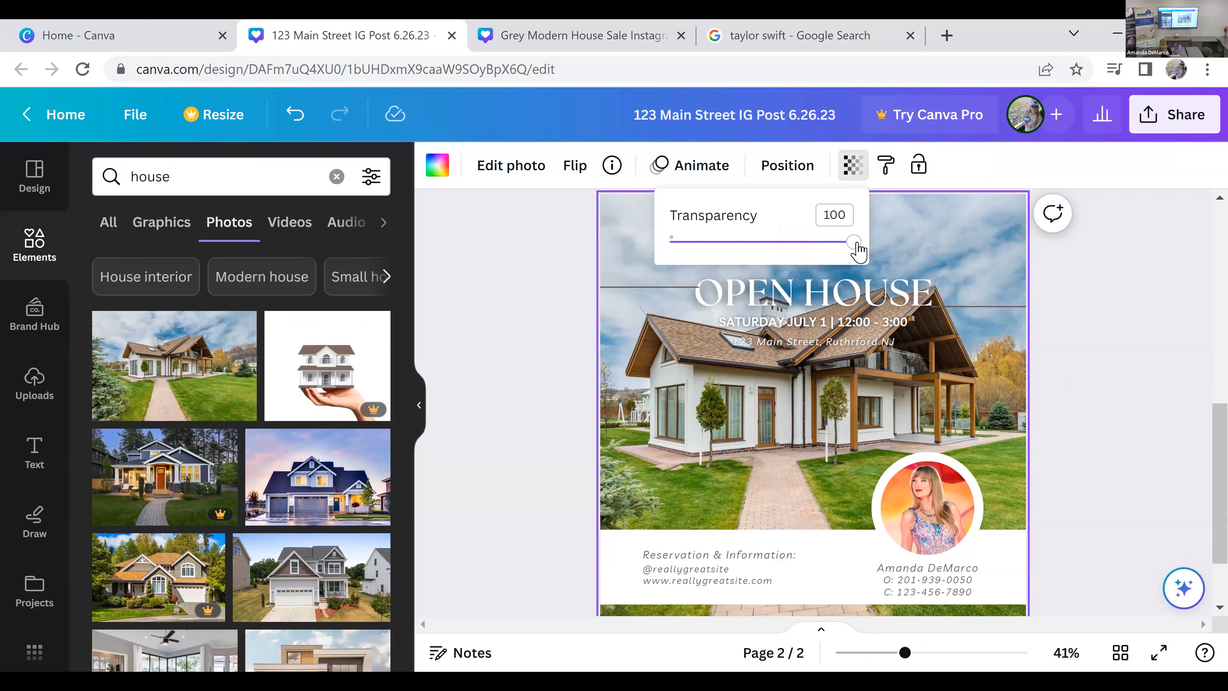
mouse_move(857, 245)
mouse_down()
mouse_move(827, 244)
mouse_move(863, 246)
mouse_up()
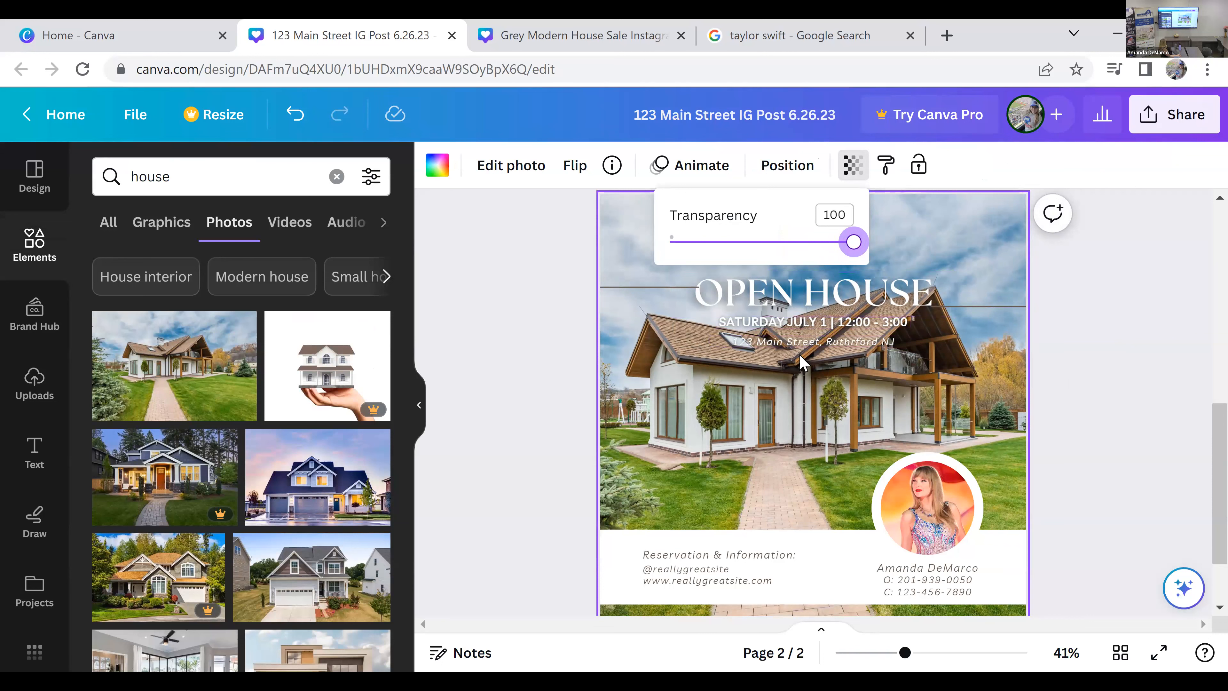
drag(852, 242, 804, 250)
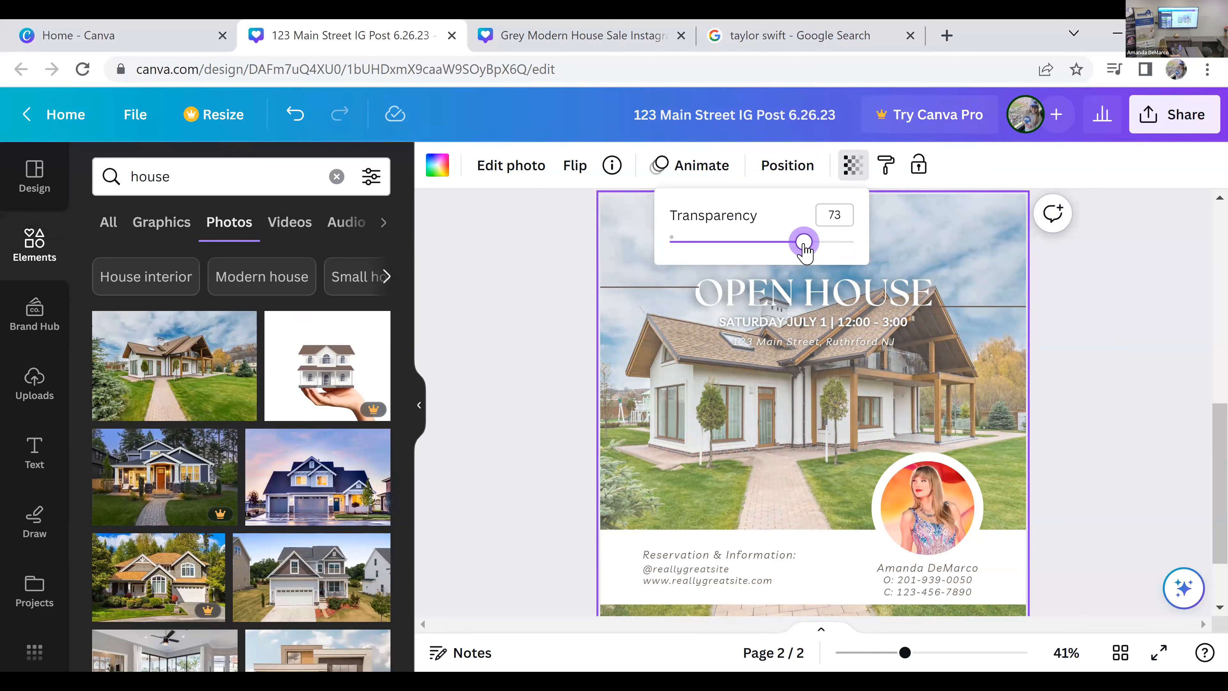
click(1151, 349)
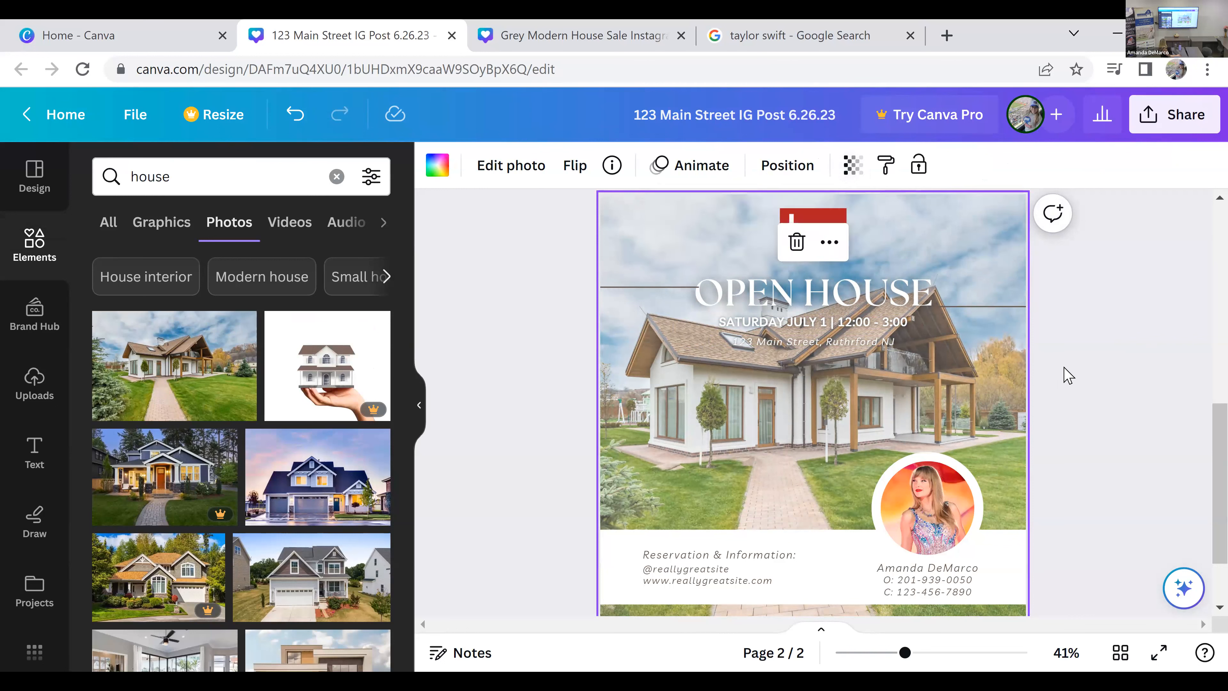
Step: Recolor the date and address lines, trying gray #a6a6a6 before settling on the dark charcoal document color
click(835, 345)
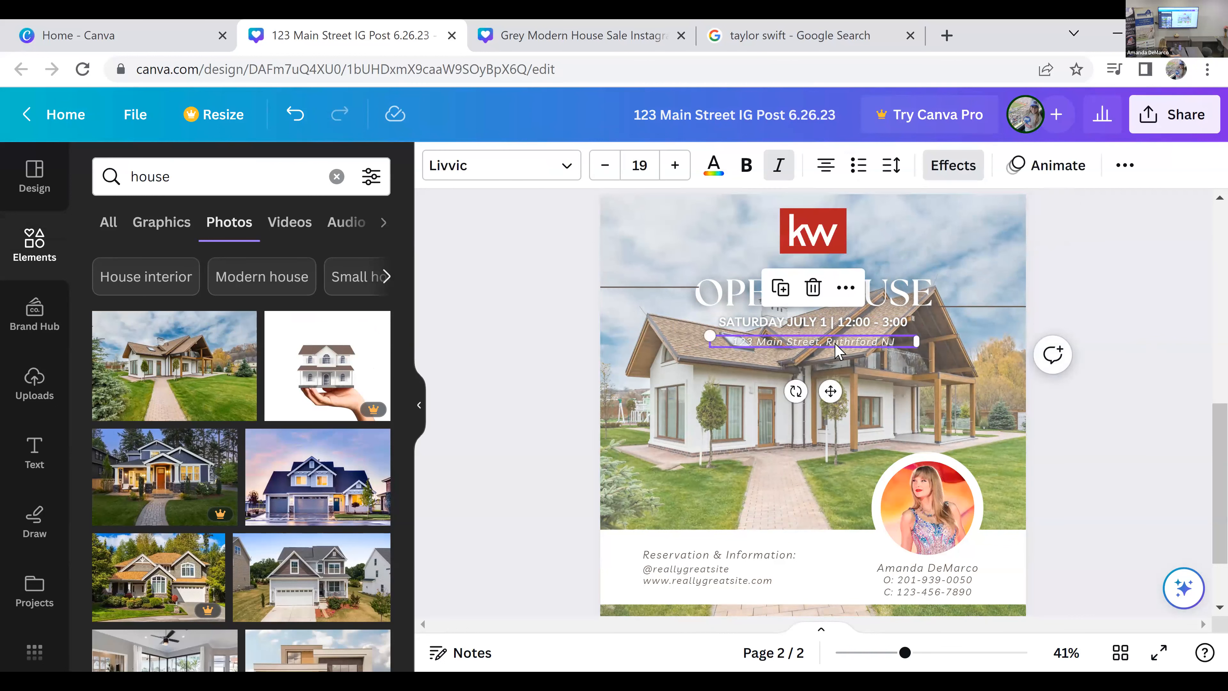
shift+click(840, 321)
click(714, 167)
click(318, 288)
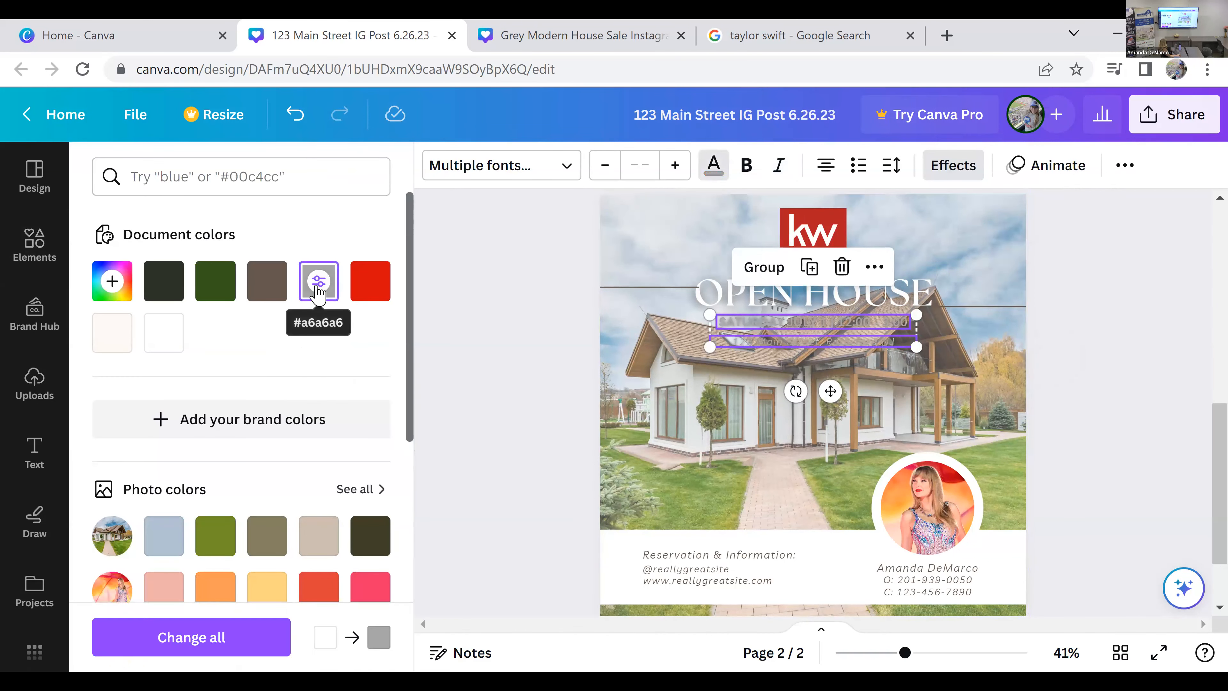
click(170, 282)
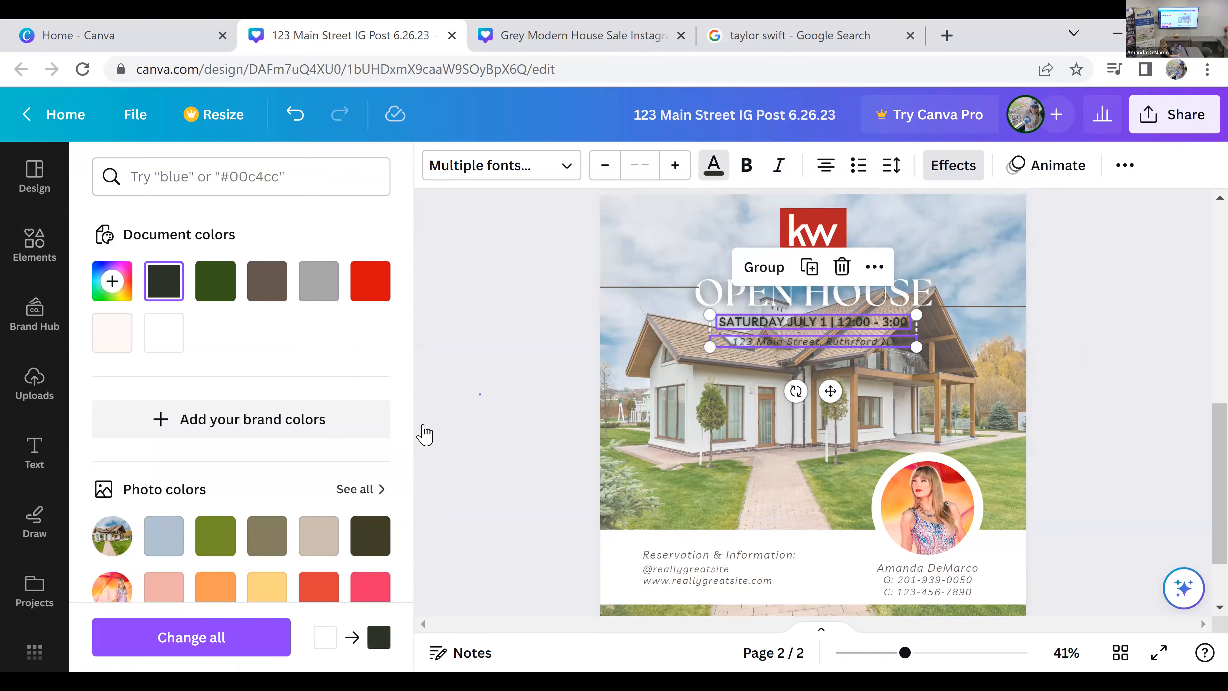
click(417, 407)
click(417, 407)
click(979, 346)
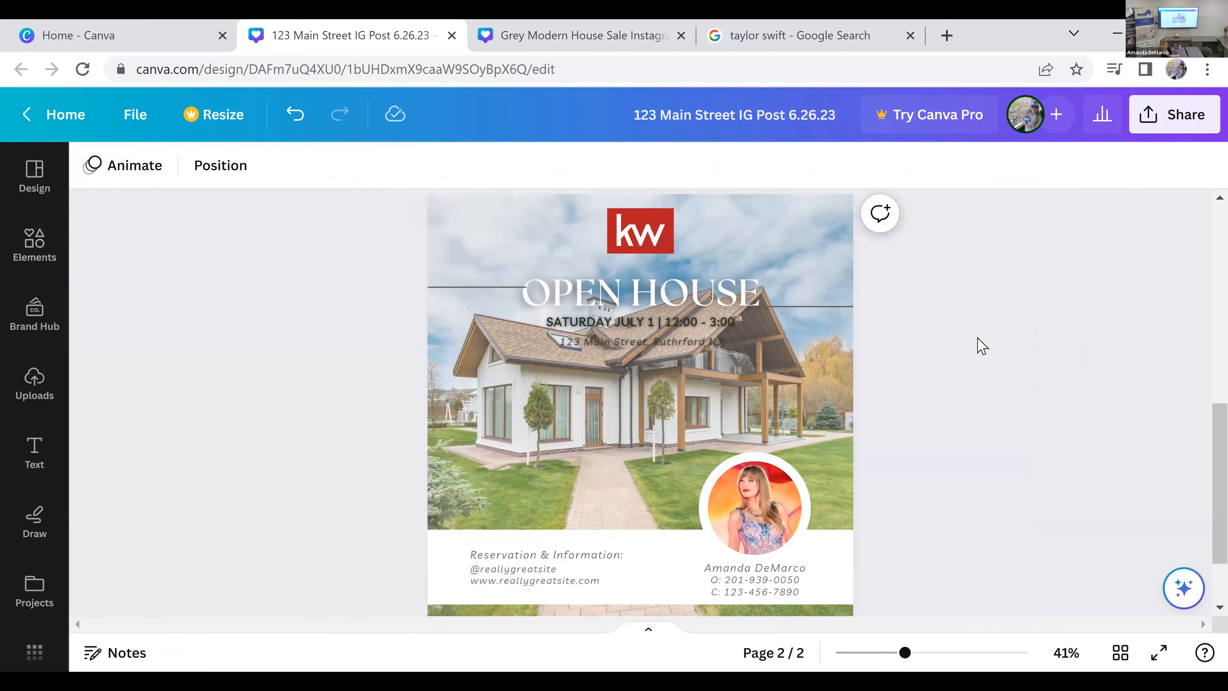
Step: Remove the Lift effect from the address line by setting its text effect style to None
click(657, 326)
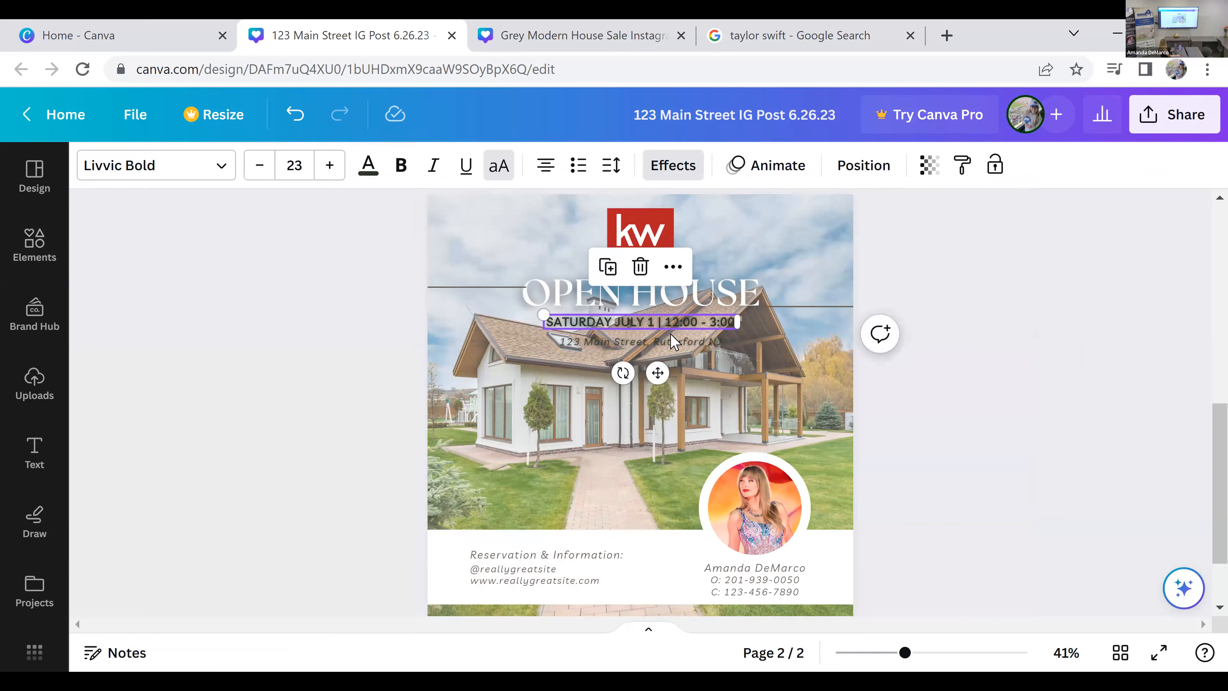
click(675, 342)
click(686, 165)
click(101, 276)
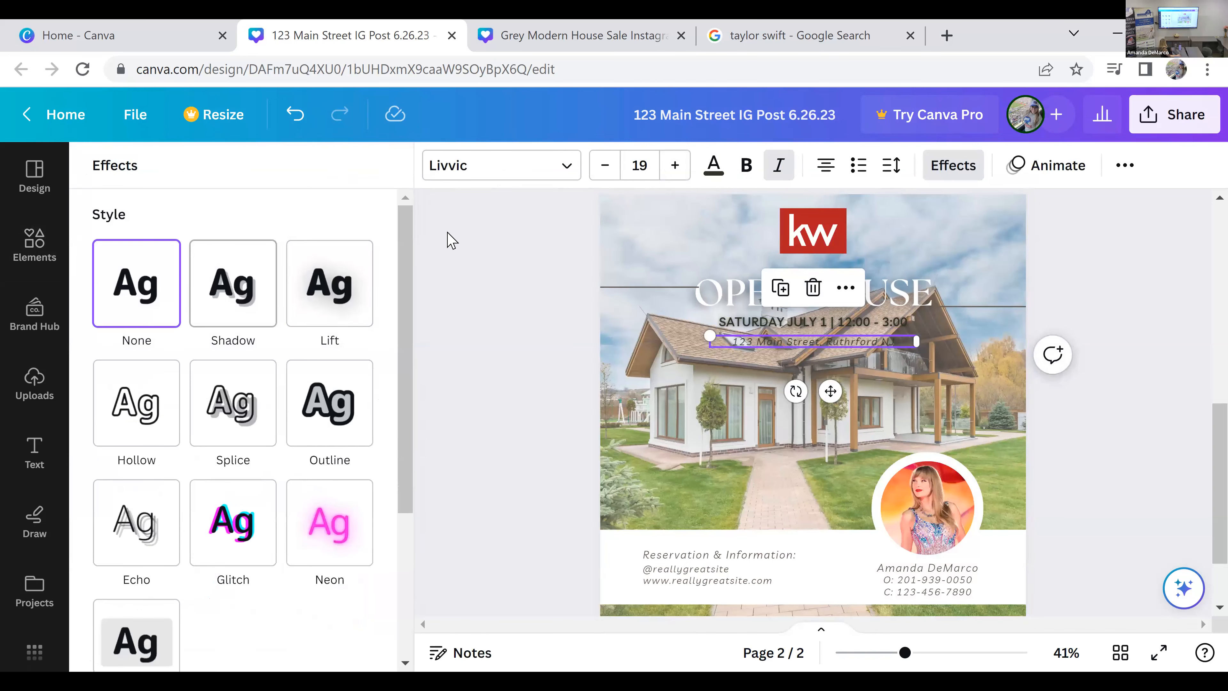
click(459, 300)
click(826, 242)
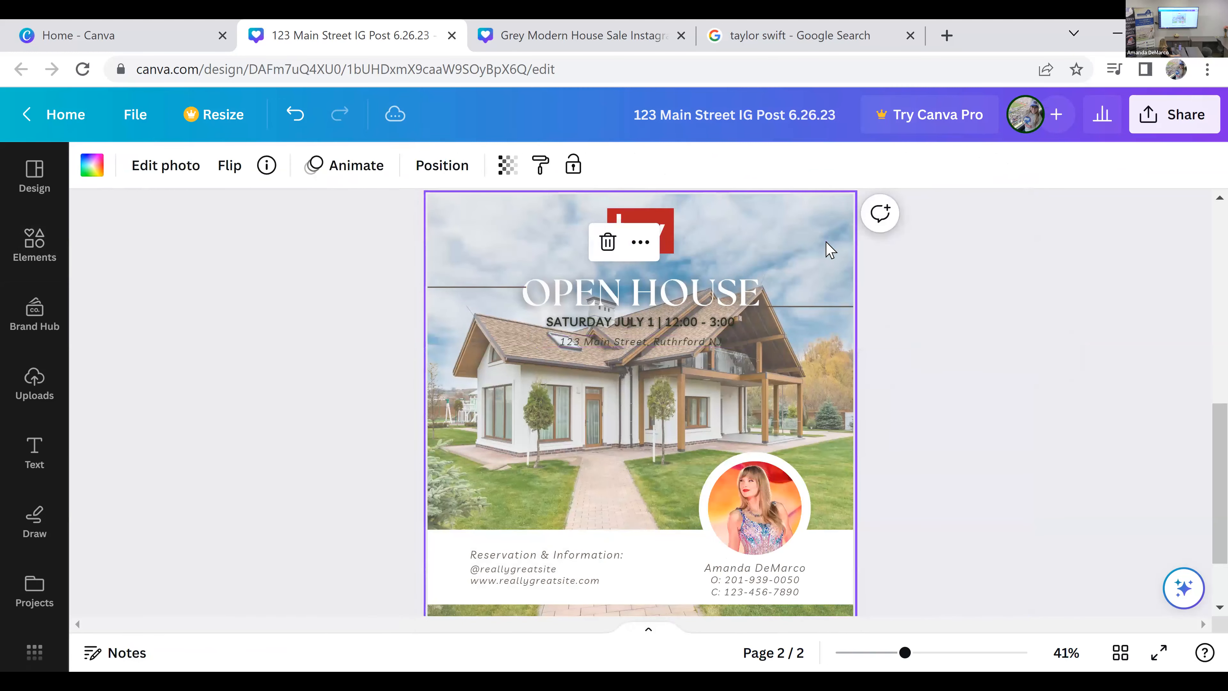
click(652, 341)
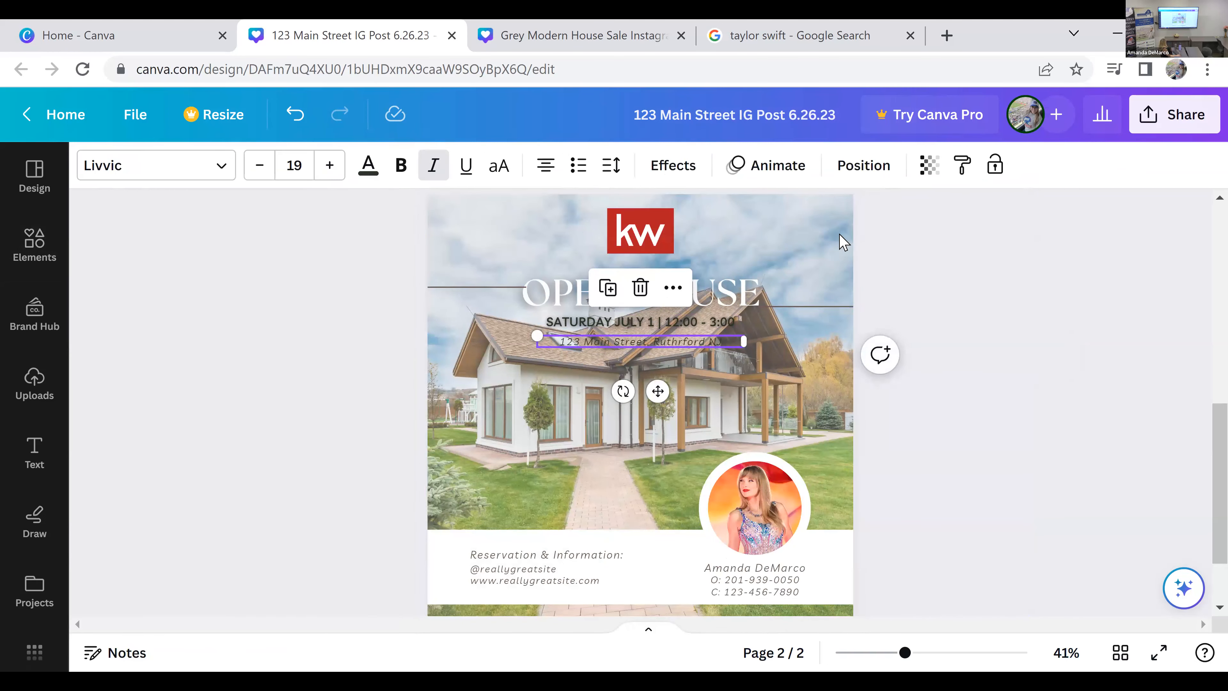
click(834, 243)
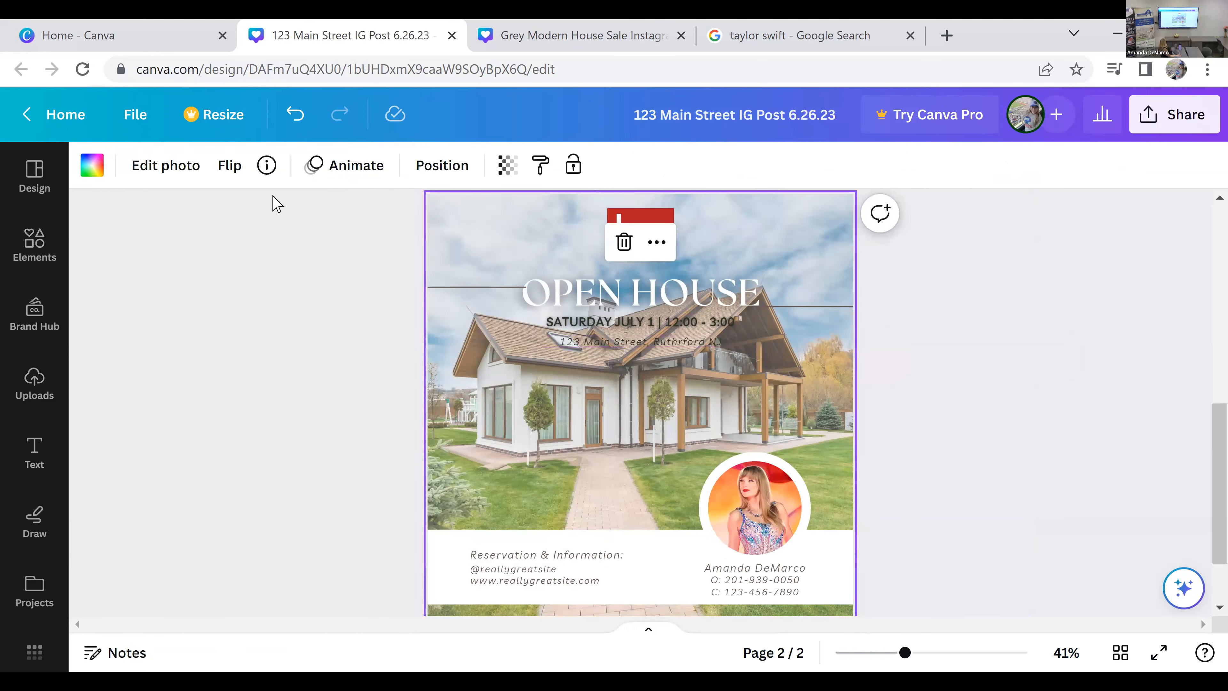
Step: Replace the page's background with the photo of the blue-gray house with lit windows at dusk from the house photo results
click(33, 261)
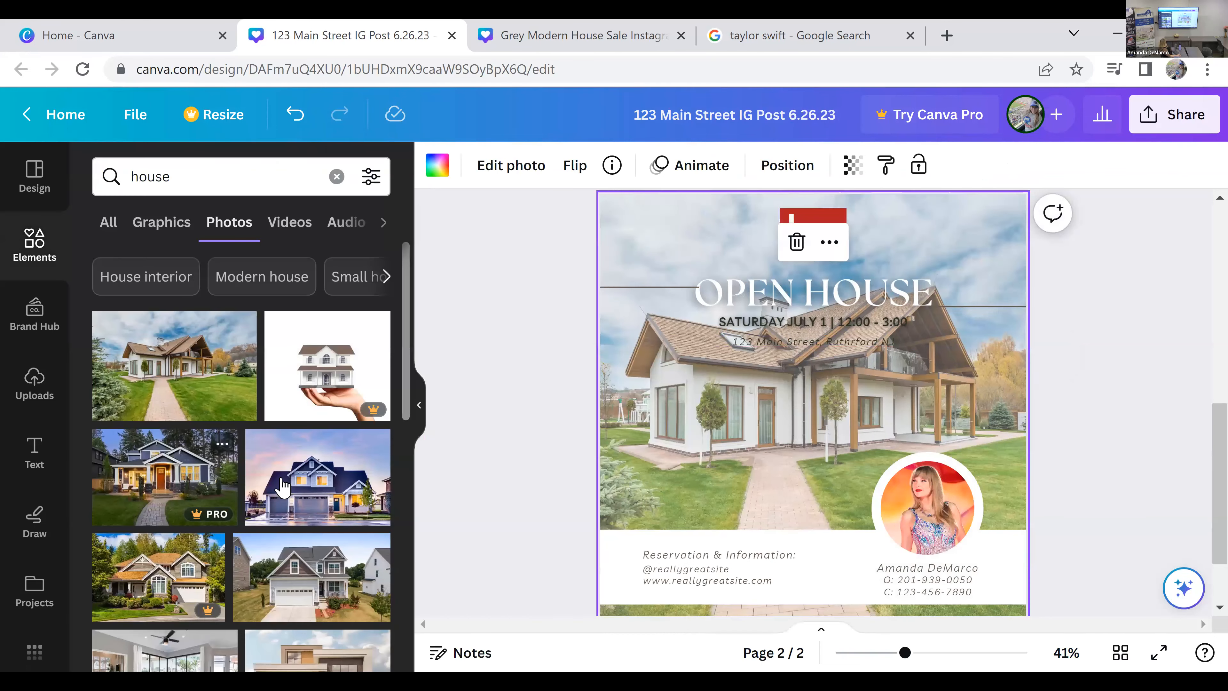
drag(317, 489, 717, 382)
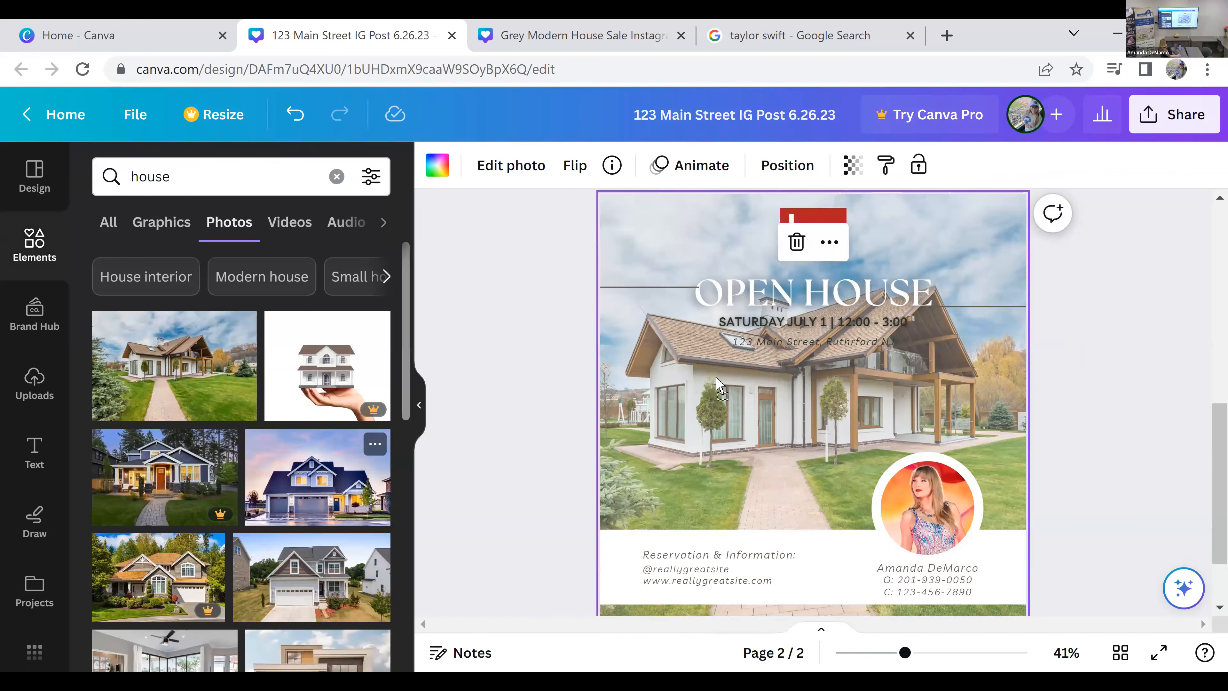
drag(668, 317, 621, 201)
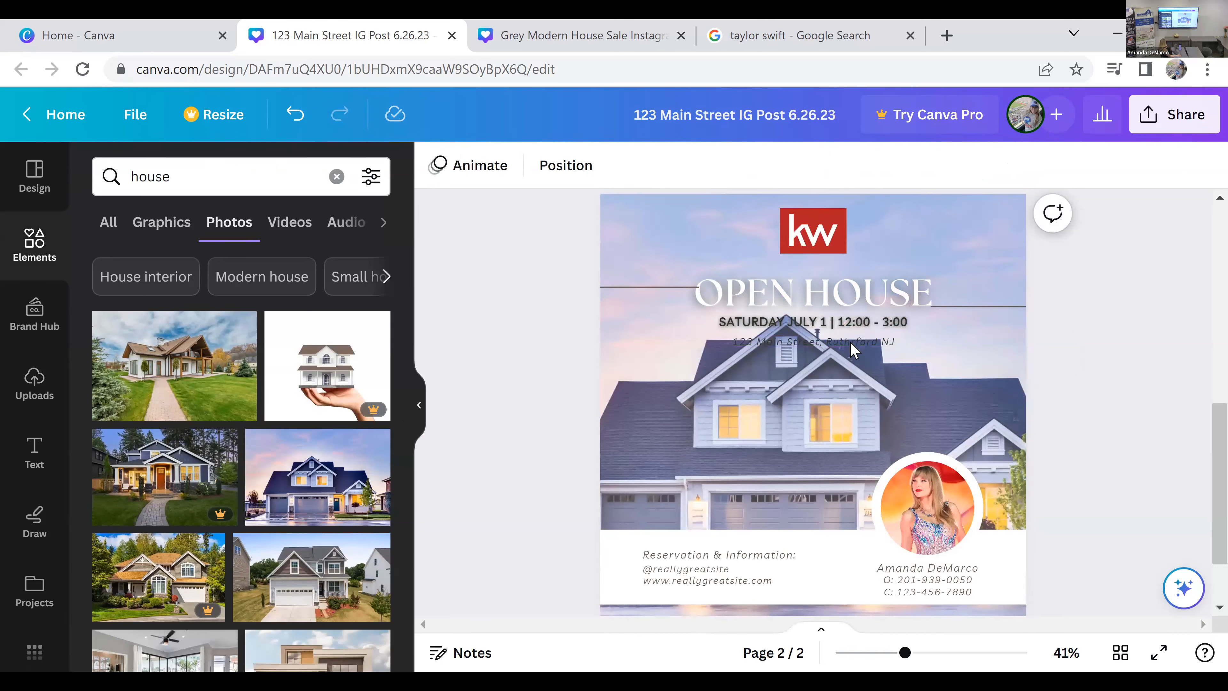
Step: Move the KW logo down into the white footer, and shift the heading, its two side lines, date and address up together
click(818, 232)
drag(825, 241, 833, 574)
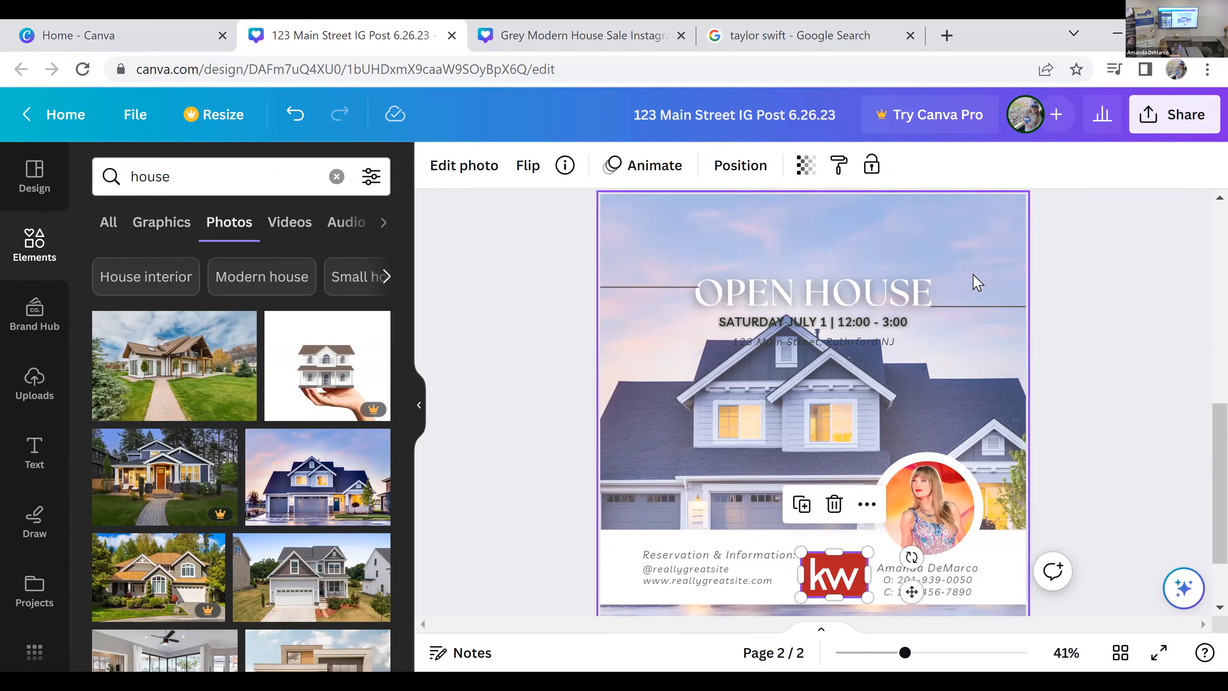
click(826, 304)
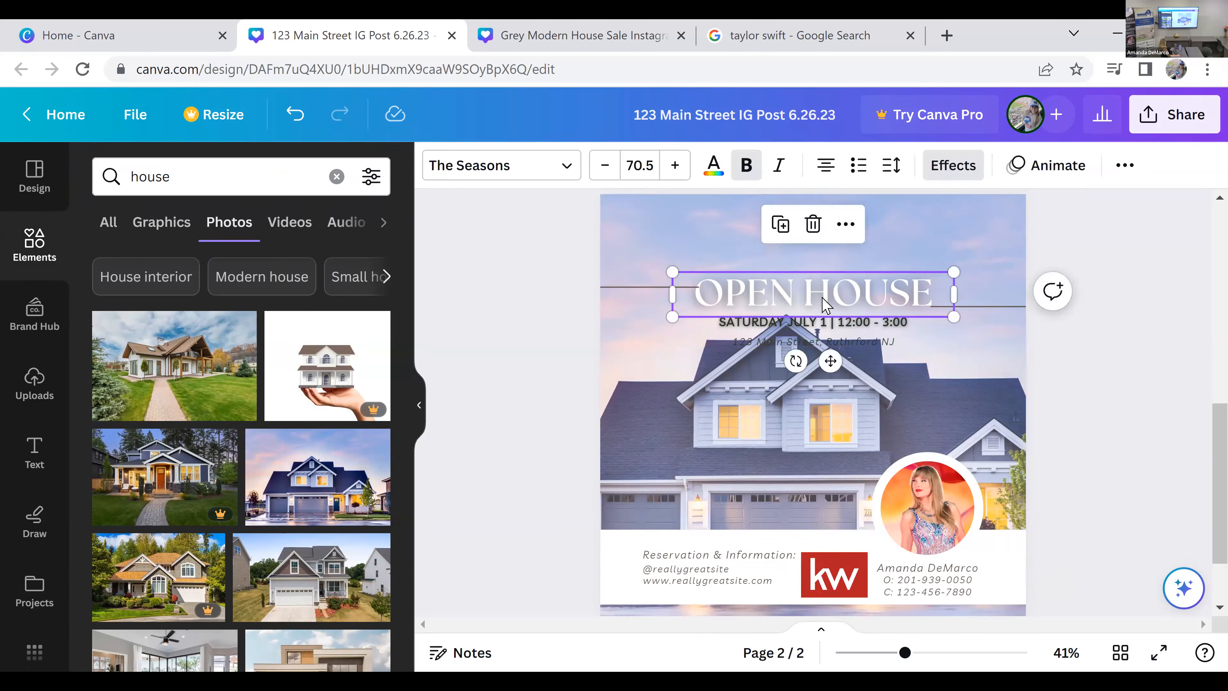
shift+click(643, 288)
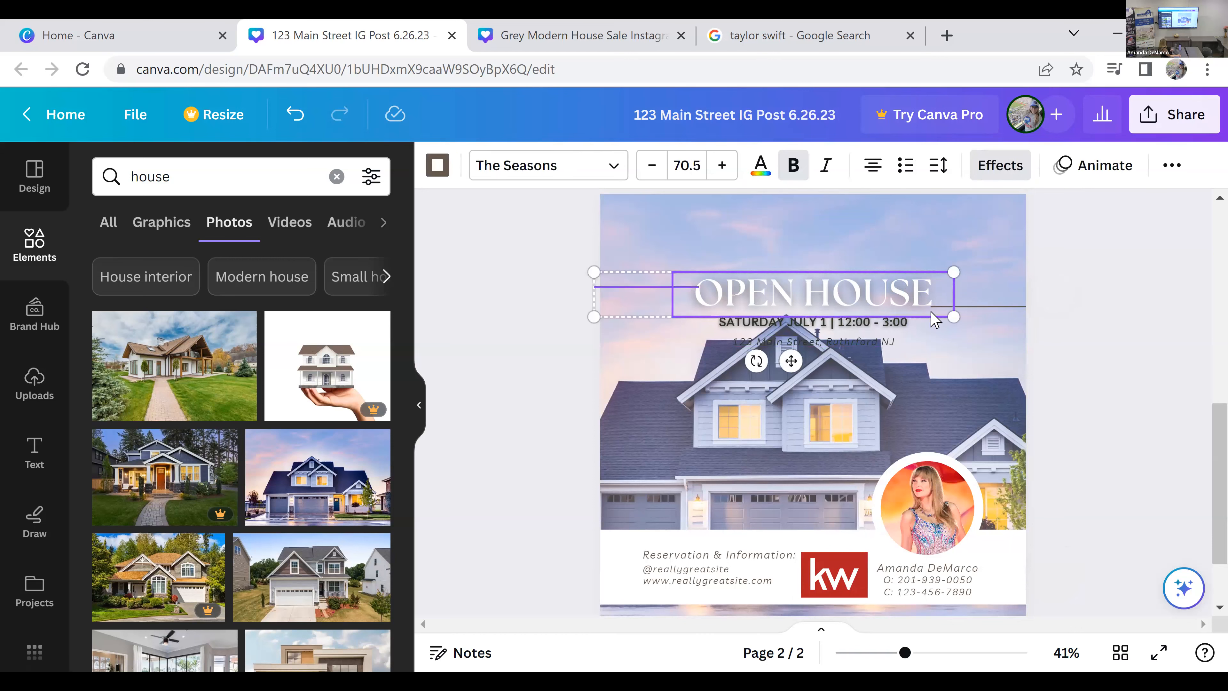
shift+click(980, 310)
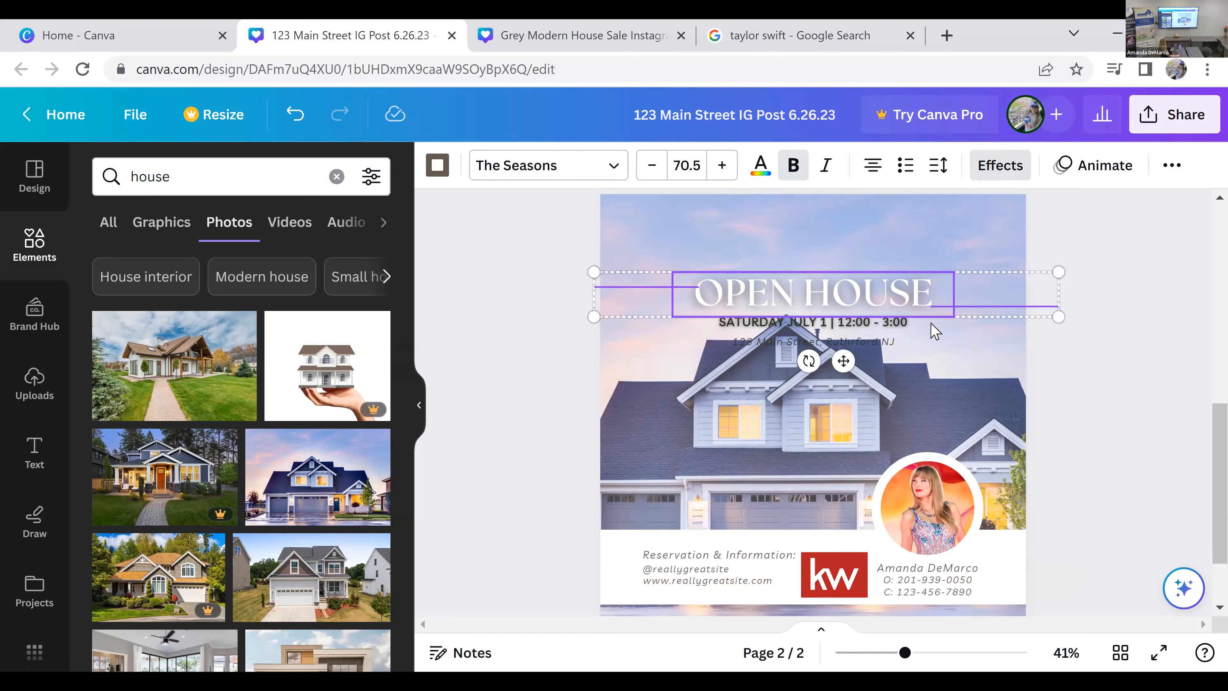
shift+click(905, 322)
shift+click(892, 345)
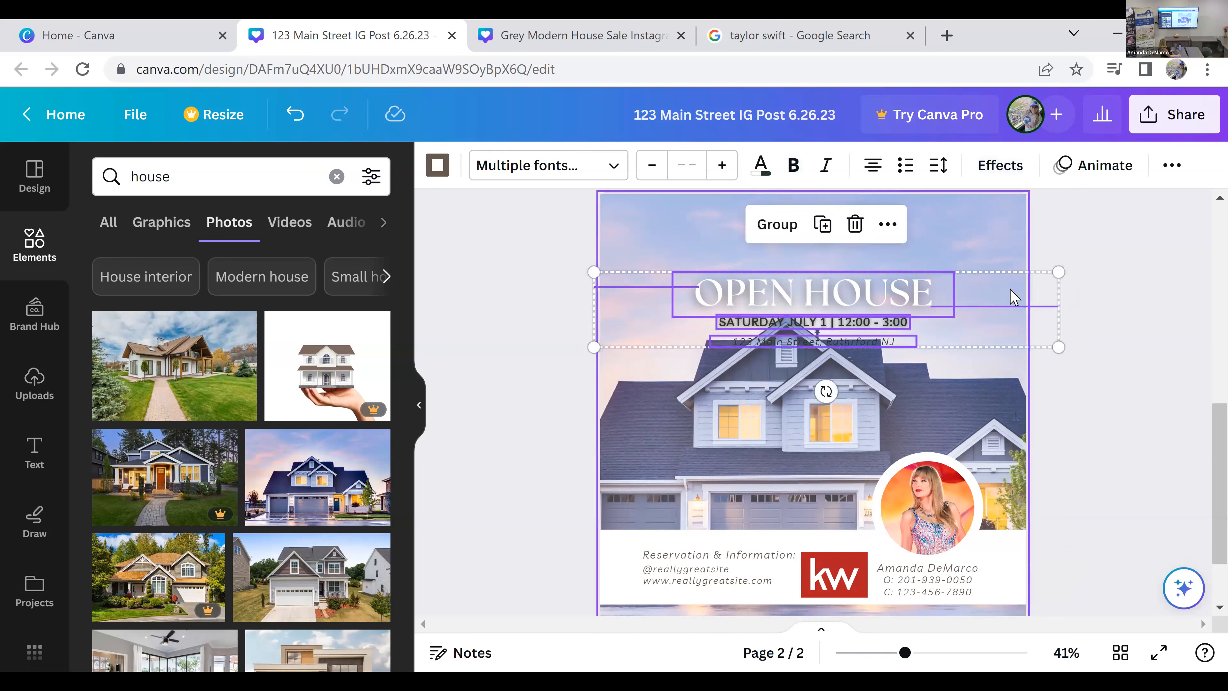
drag(929, 322, 975, 235)
Step: Align the two decorative lines beside the OPEN HOUSE heading at the same height, keeping the right one horizontal at 0°
click(1015, 270)
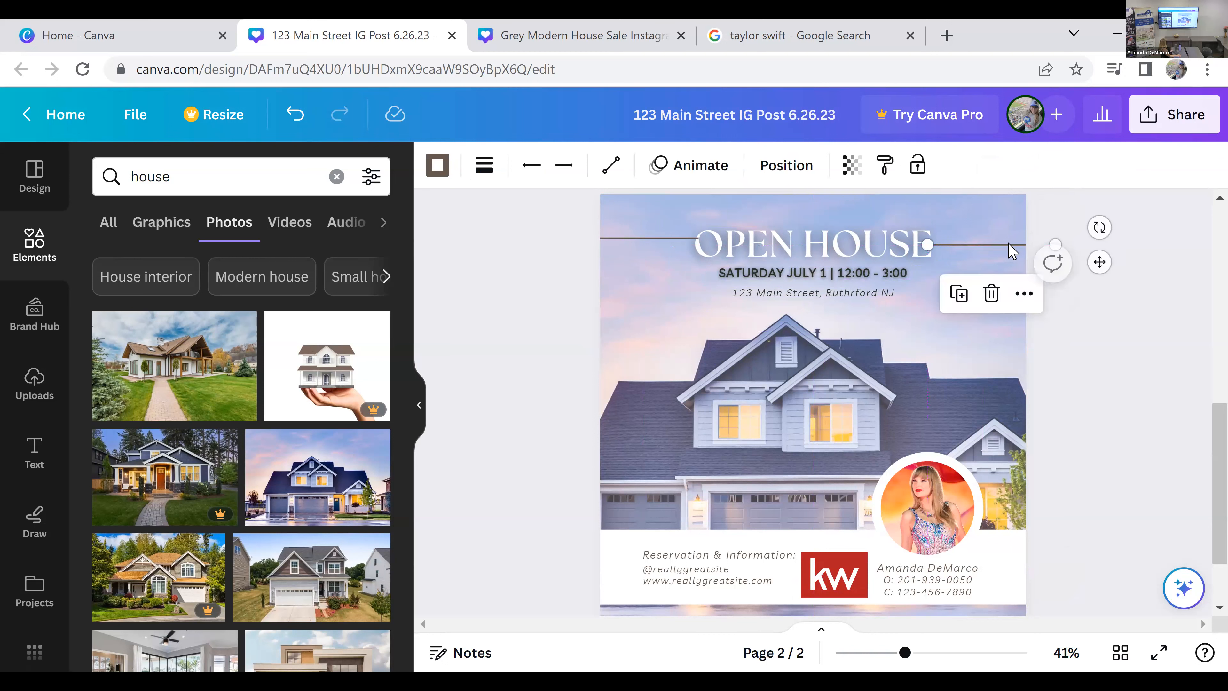
drag(1057, 240, 1056, 250)
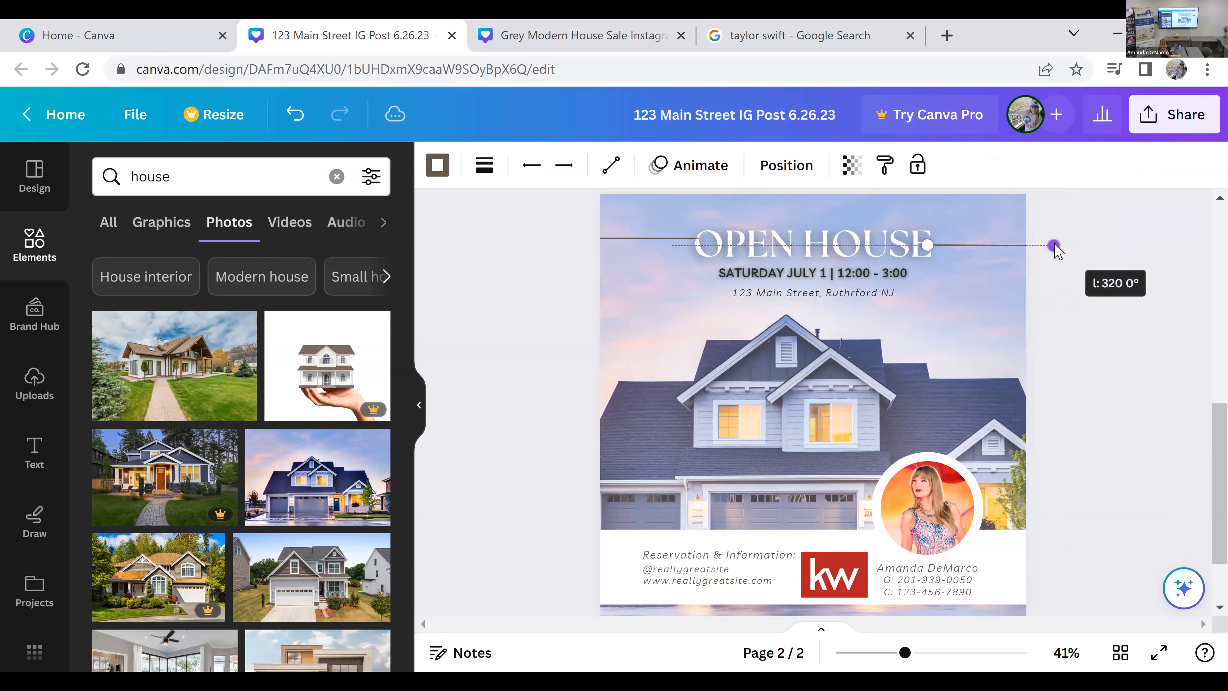
drag(856, 255, 856, 255)
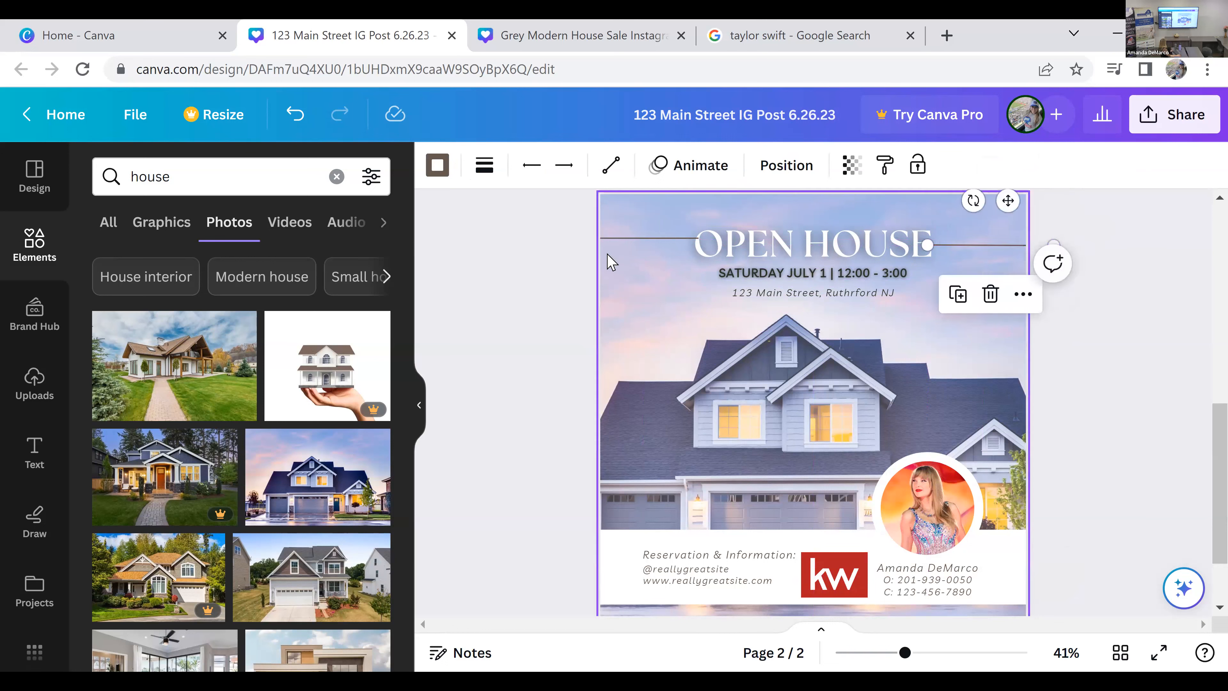
drag(630, 241, 624, 244)
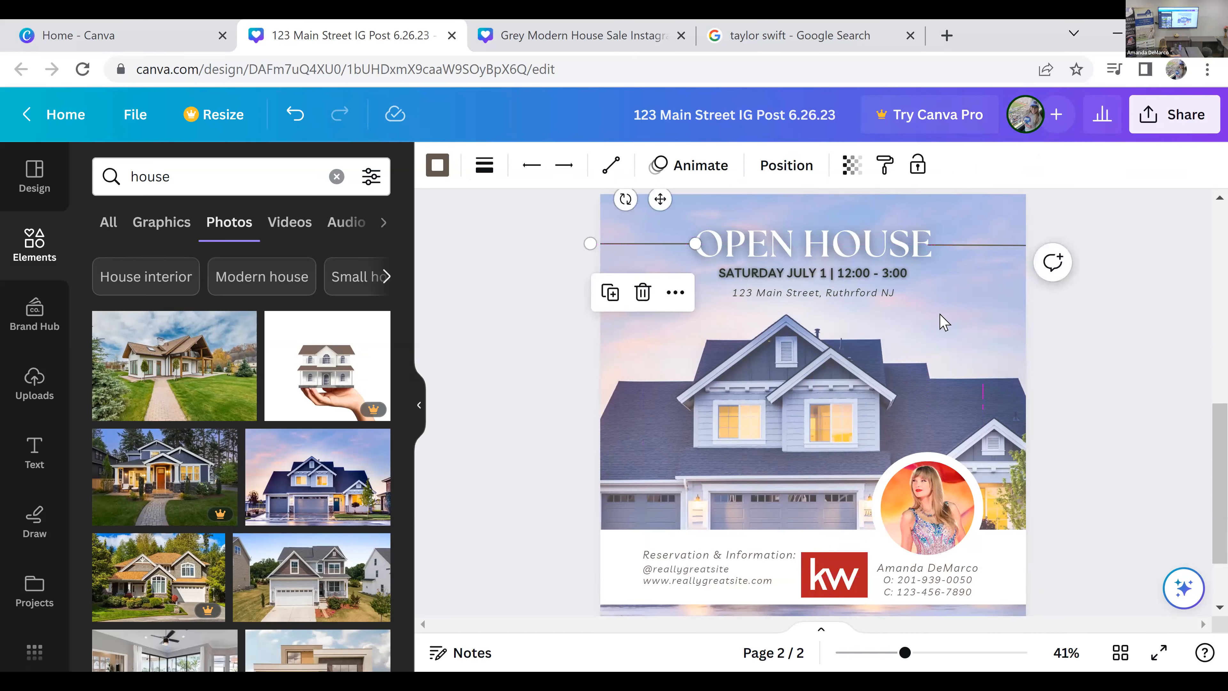
click(1092, 343)
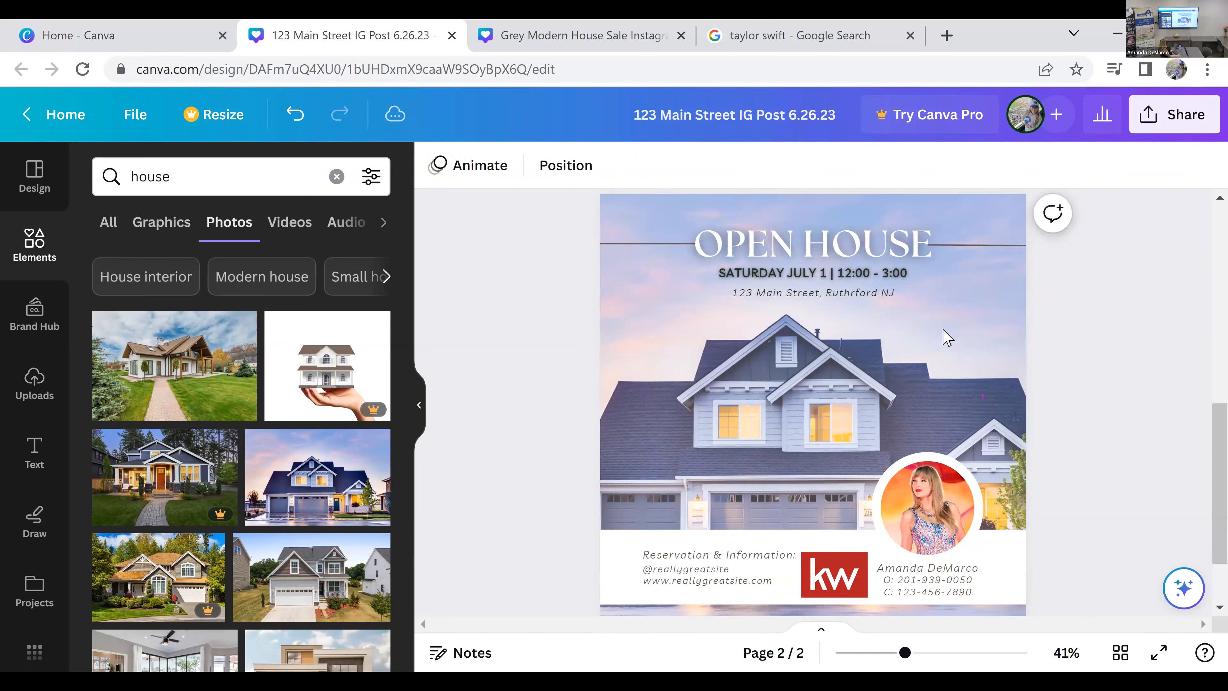
Step: Reduce the OPEN HOUSE heading's font size to 68.5
click(860, 251)
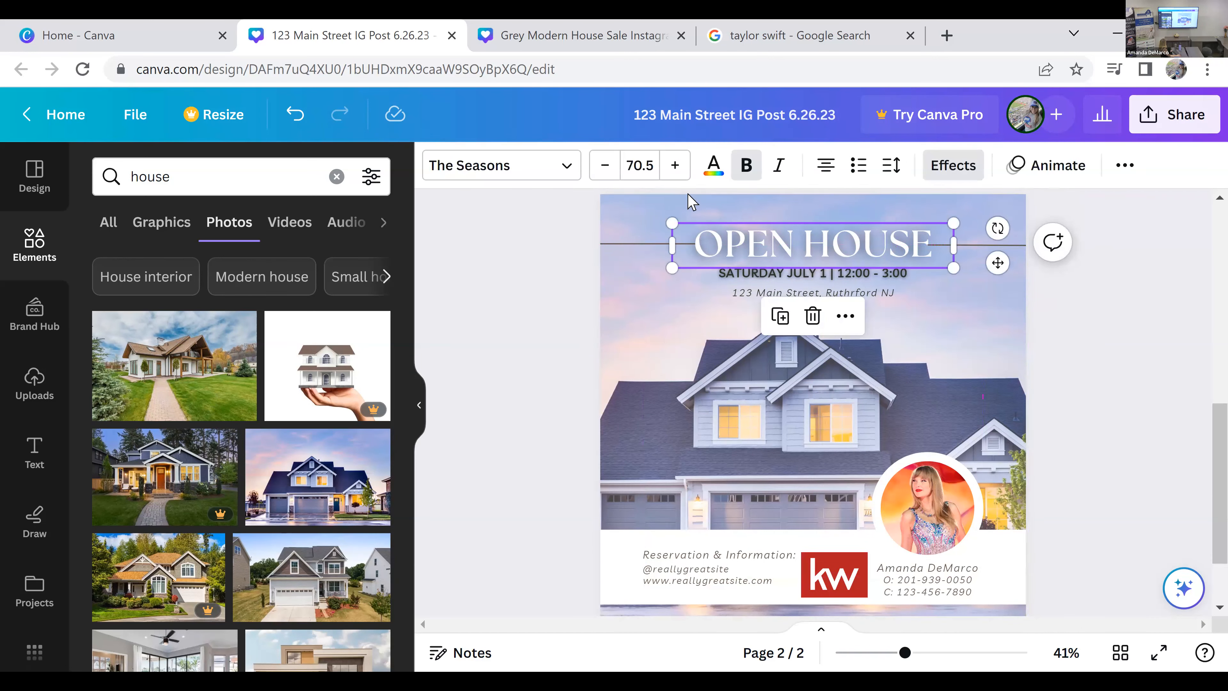
click(606, 165)
click(605, 165)
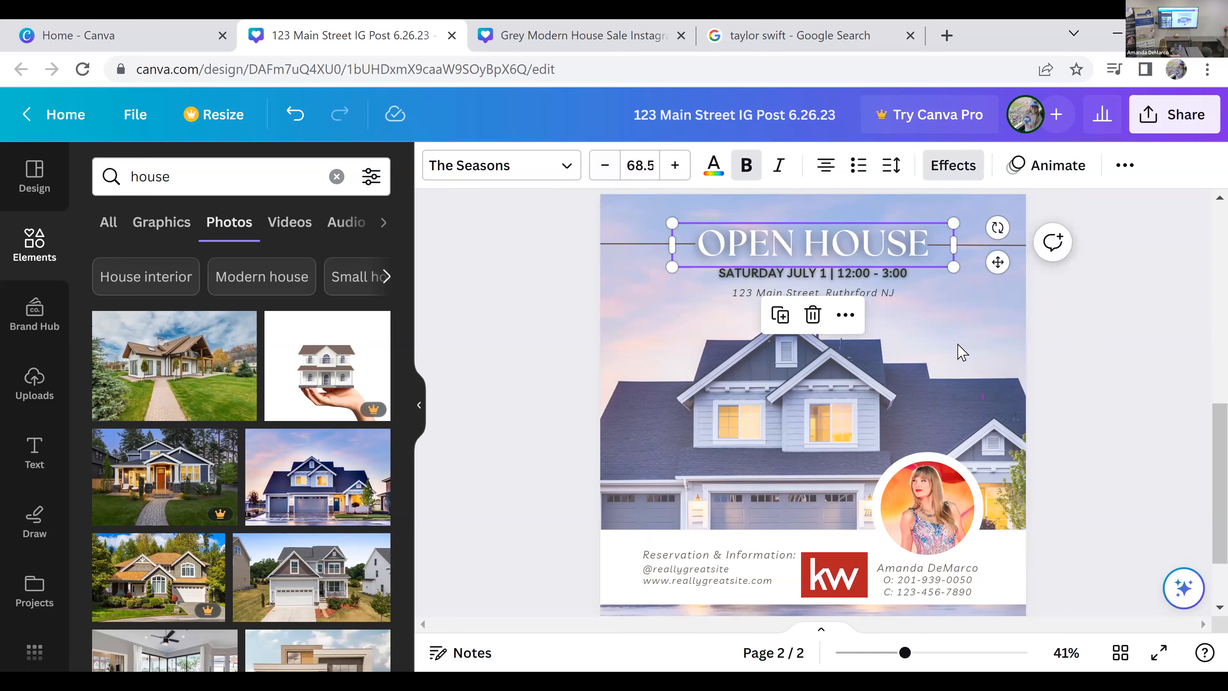
click(1088, 402)
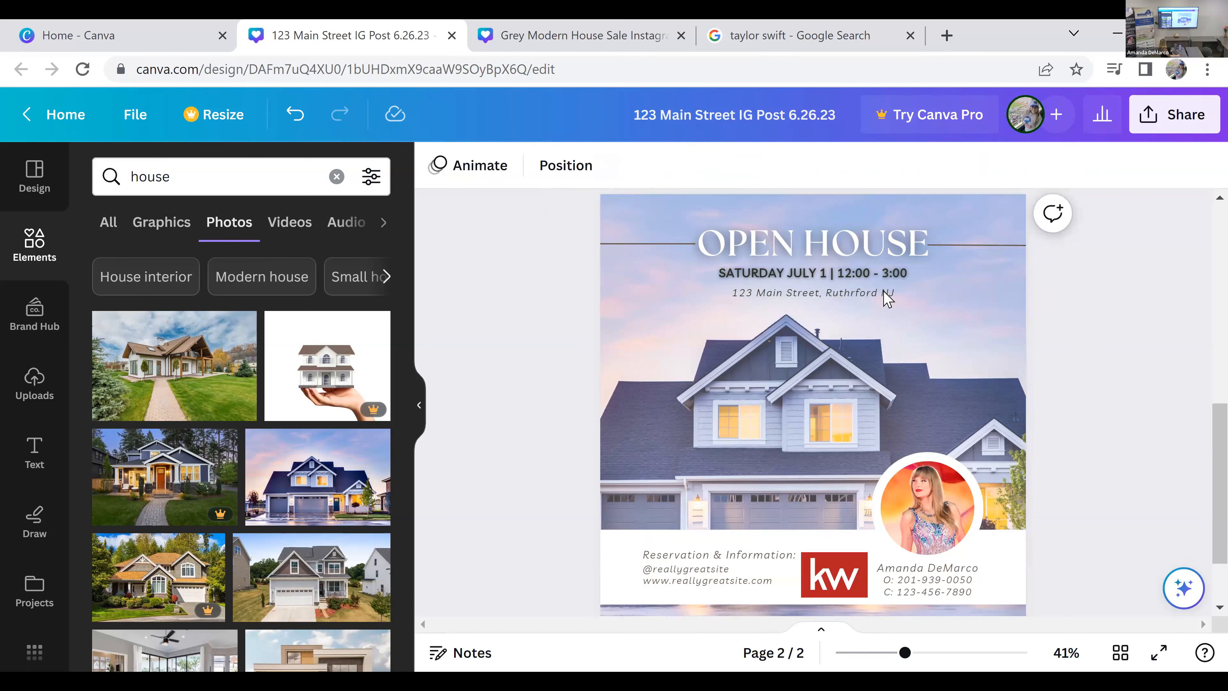
Step: Recolor the date and address lines white (#ffffff)
click(838, 274)
shift+click(844, 293)
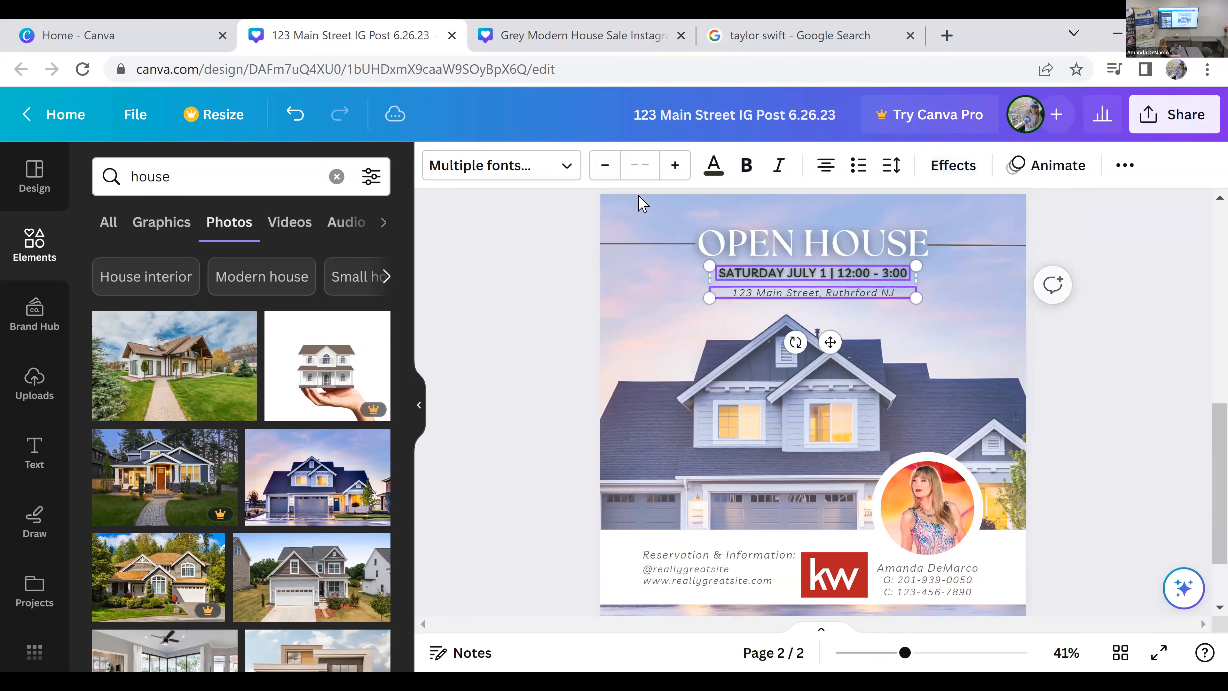
click(714, 171)
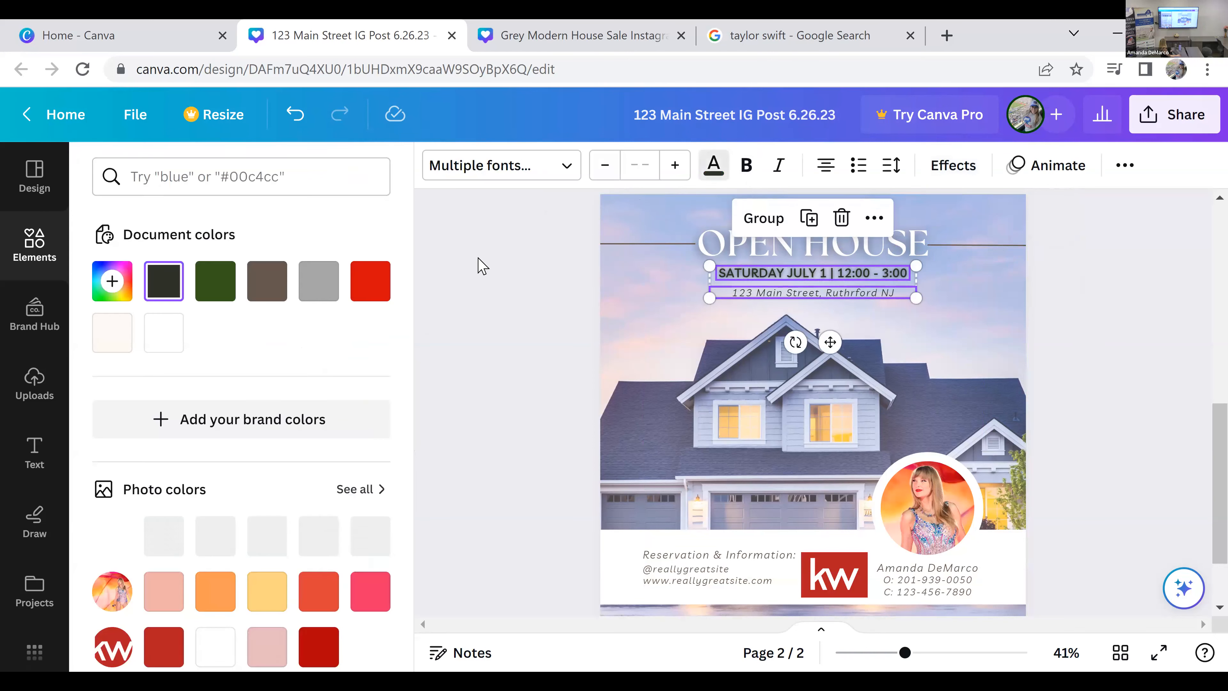
click(156, 351)
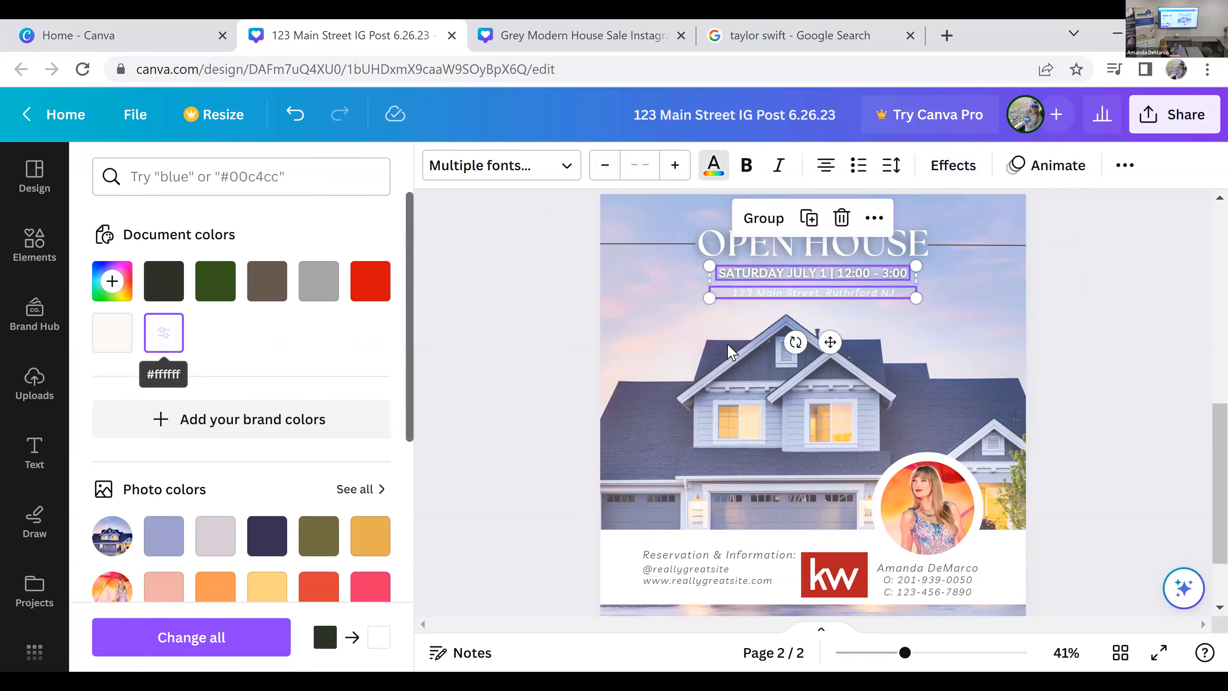
click(930, 287)
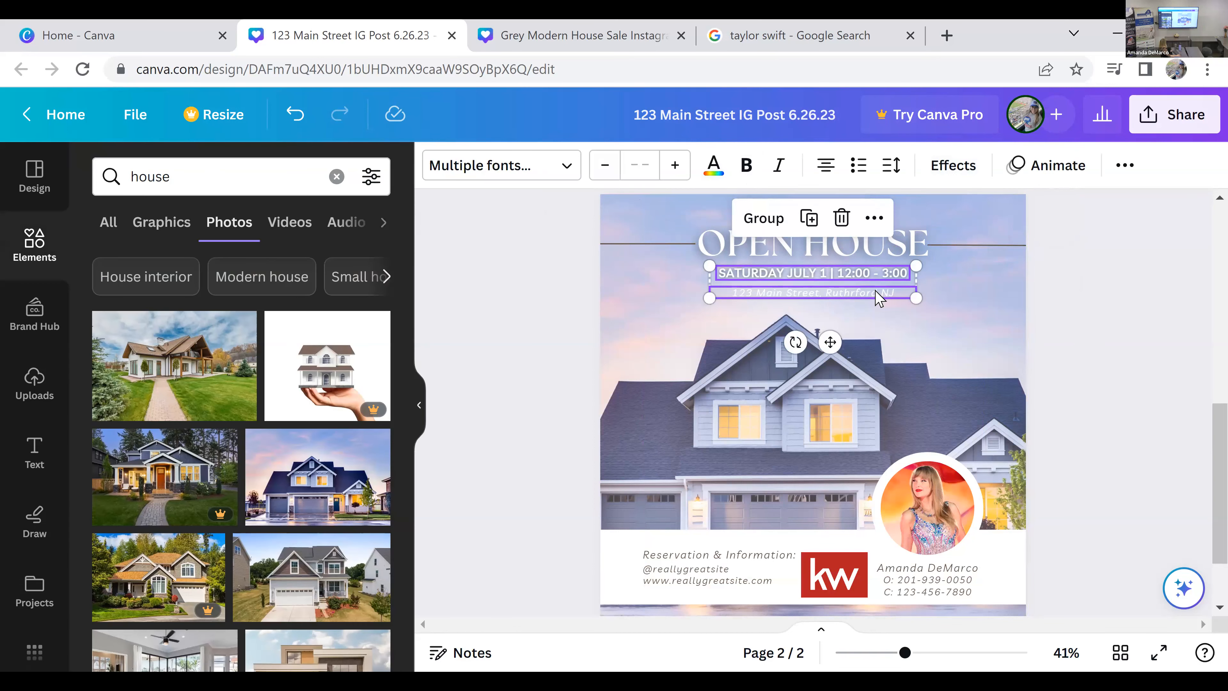
Step: Apply the Lift text effect to the date and address lines and raise its intensity above the default 50
click(953, 165)
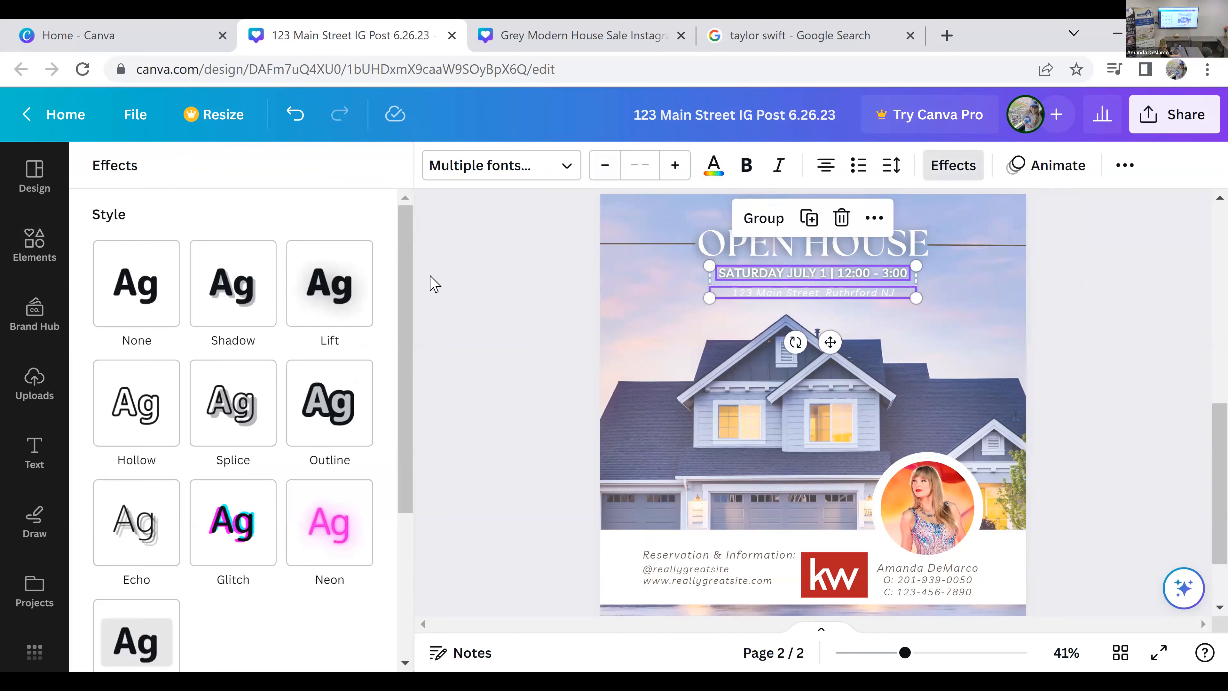
click(345, 300)
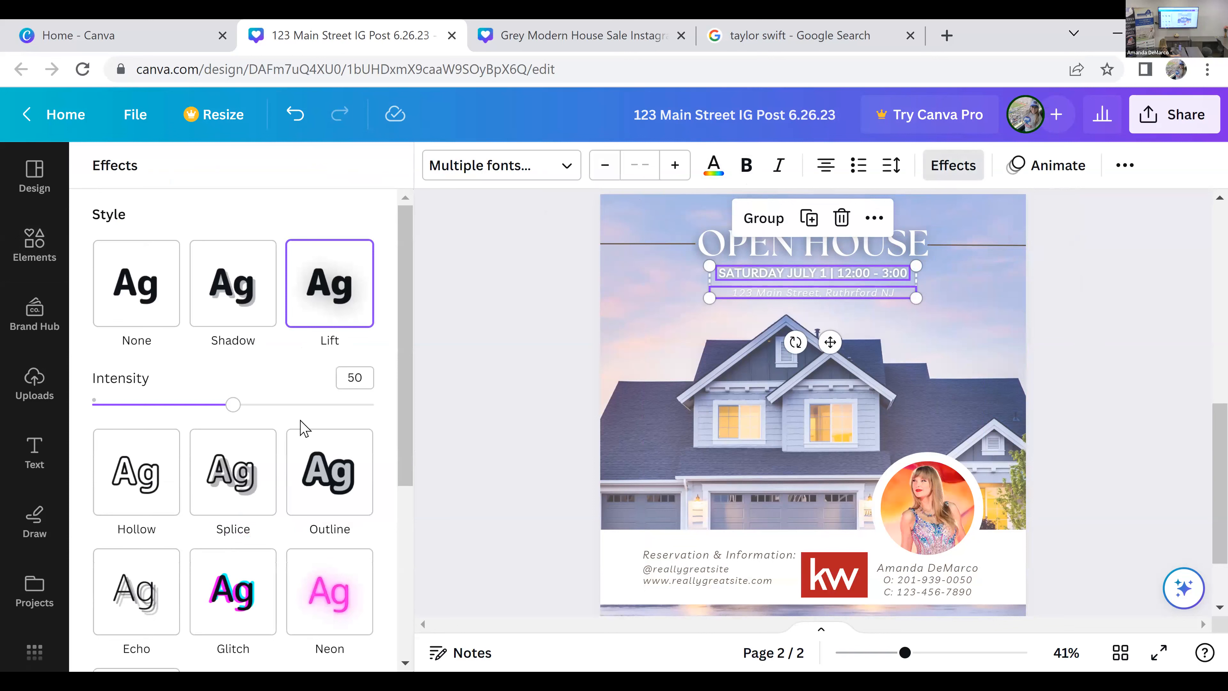
drag(246, 411, 298, 405)
click(1102, 293)
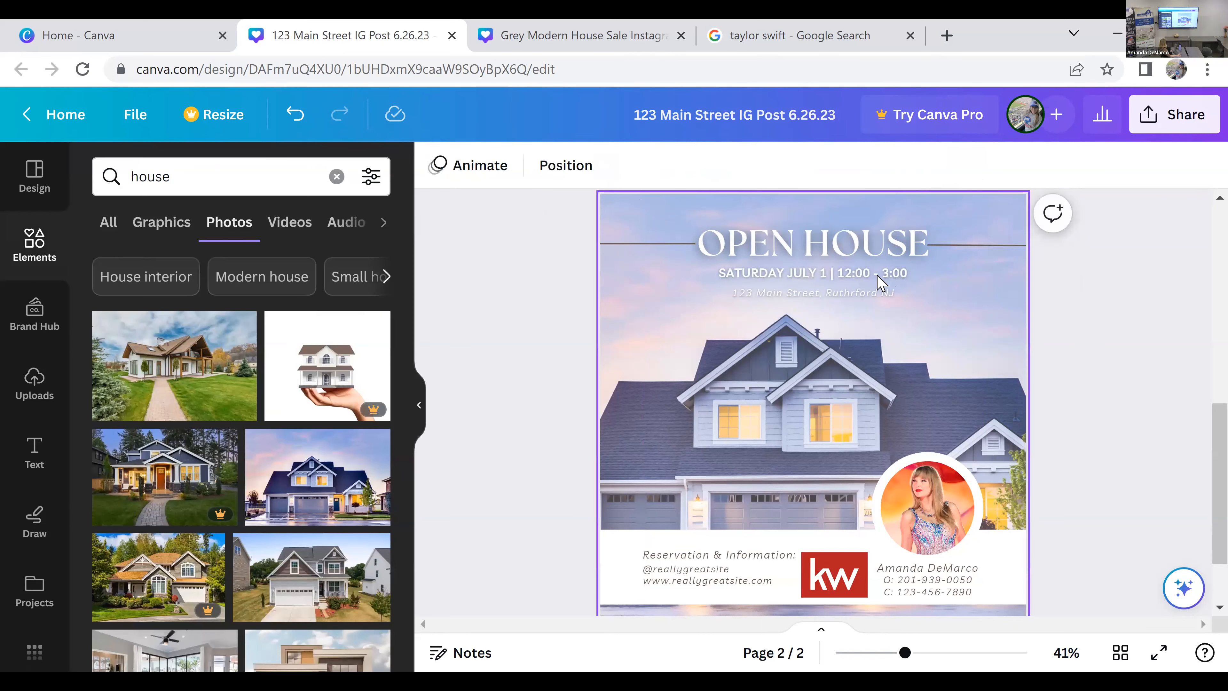
Step: Make the address and date lines bold, and widen the date's text box so it stays on one centered line
click(874, 296)
click(747, 166)
click(847, 276)
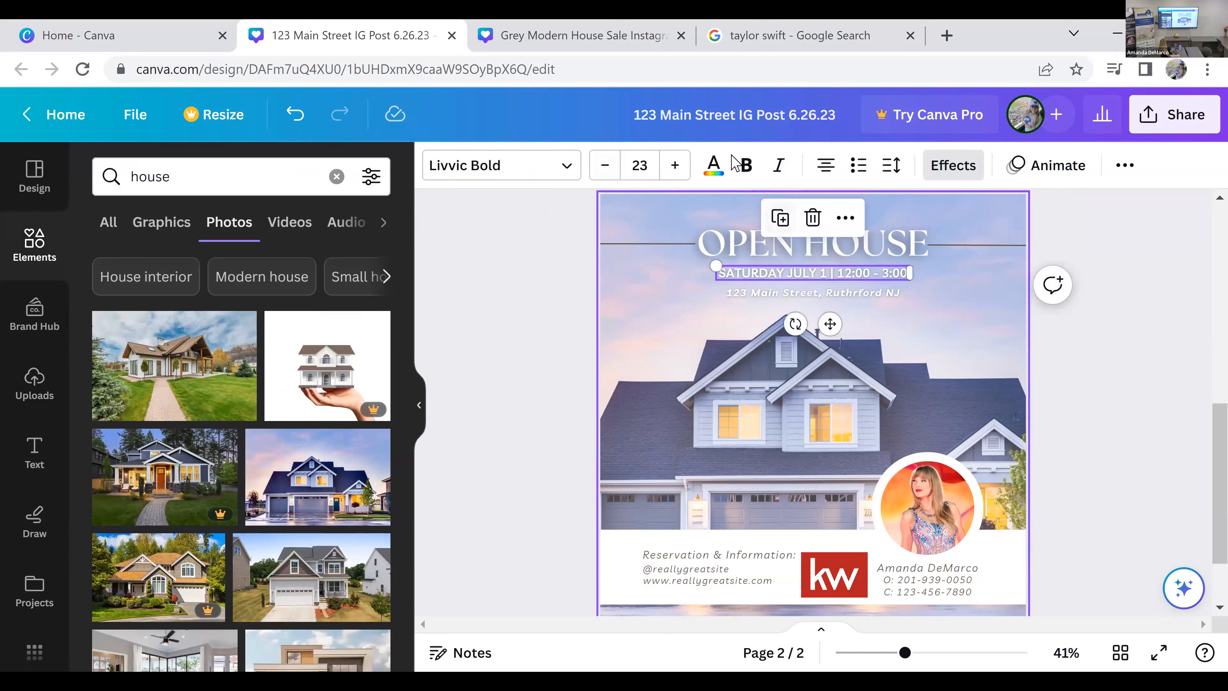
click(747, 166)
drag(911, 273, 930, 274)
drag(834, 328, 824, 329)
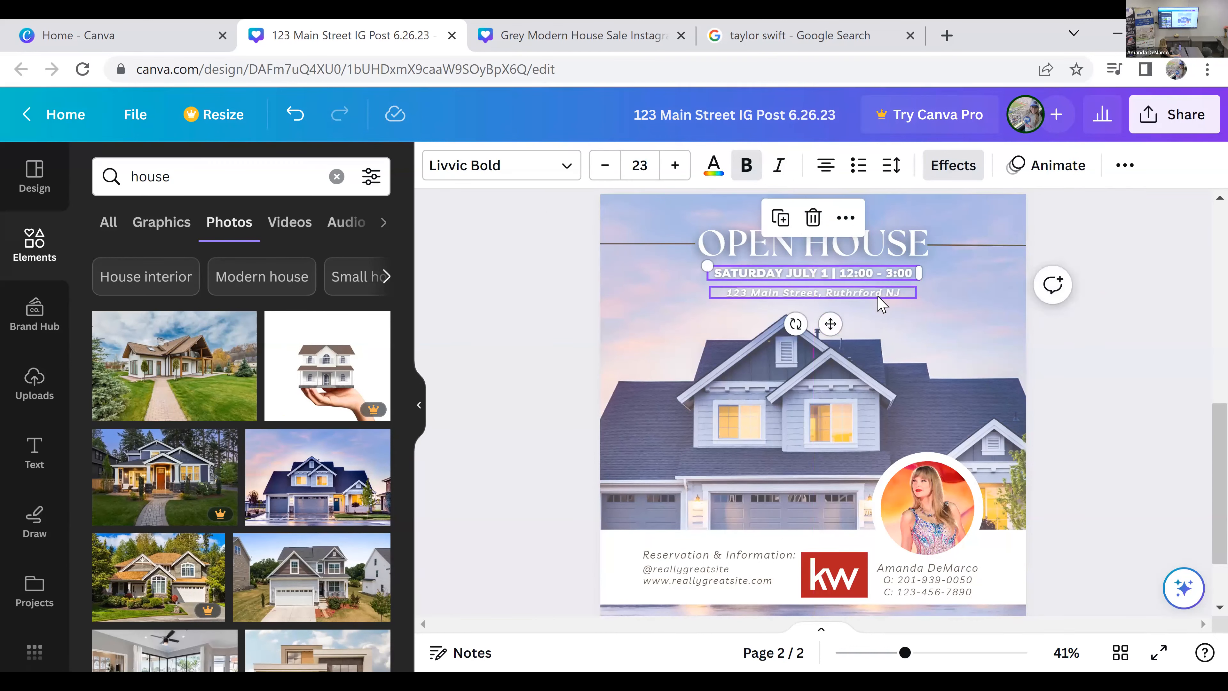
Step: Recolor the address line with the dark red from the KW logo's photo colors
click(878, 296)
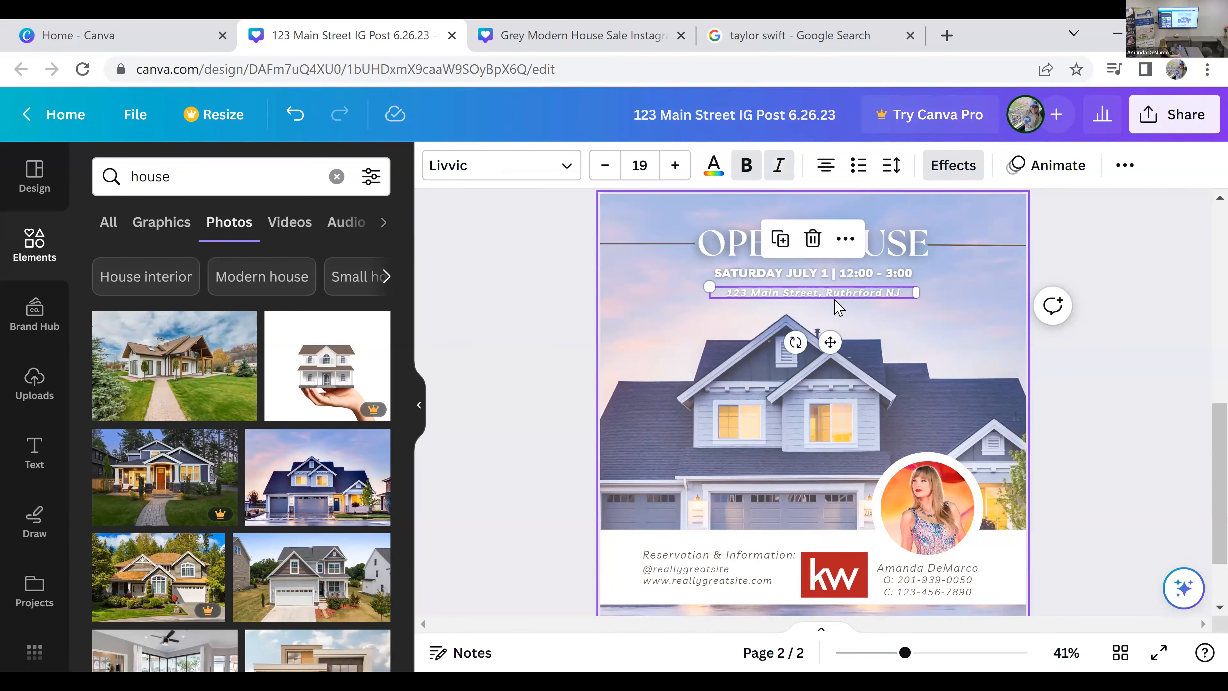
click(714, 169)
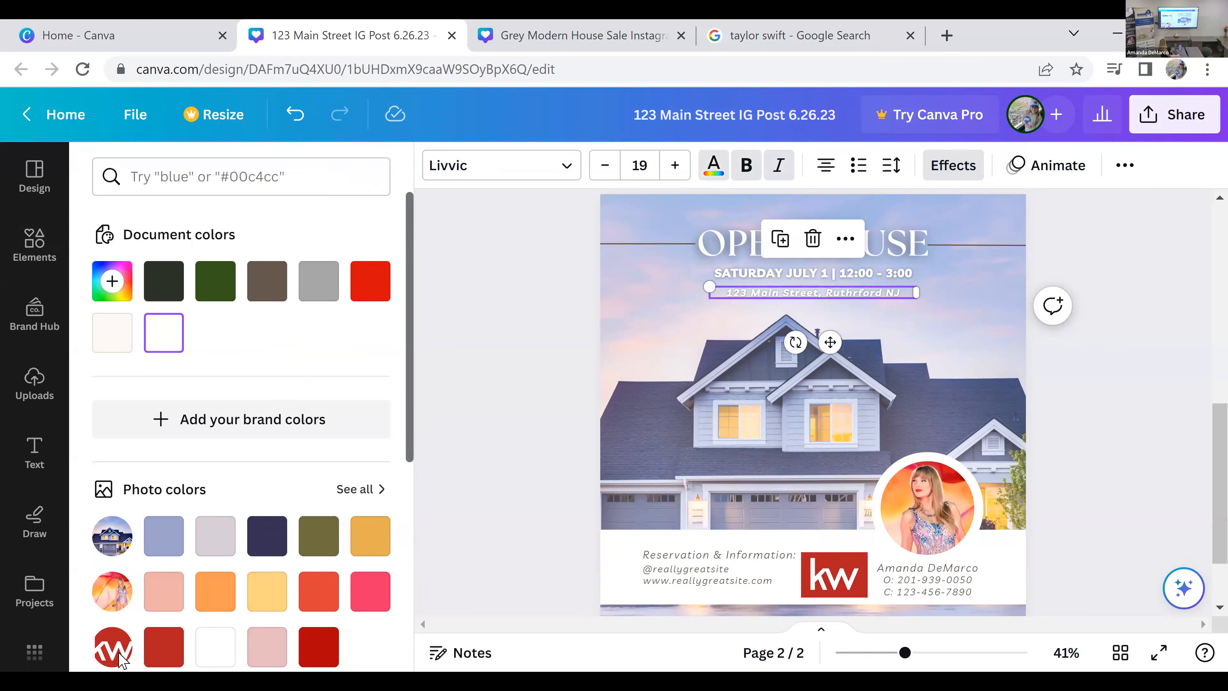
click(160, 648)
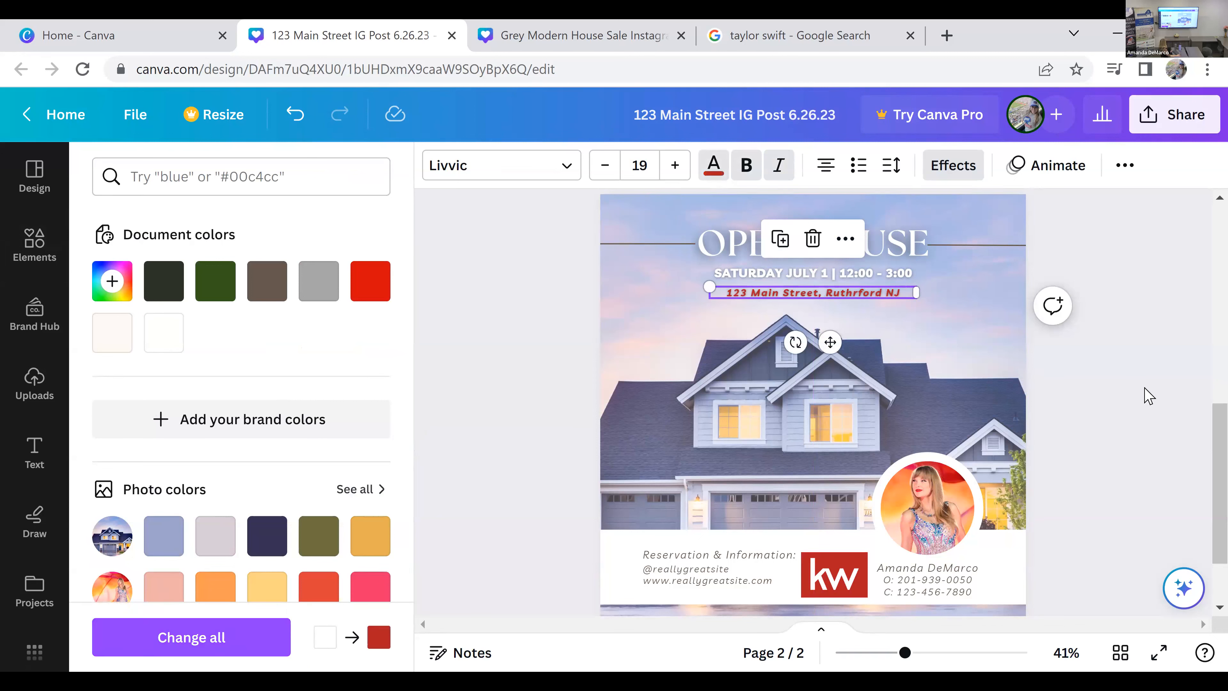
click(1140, 407)
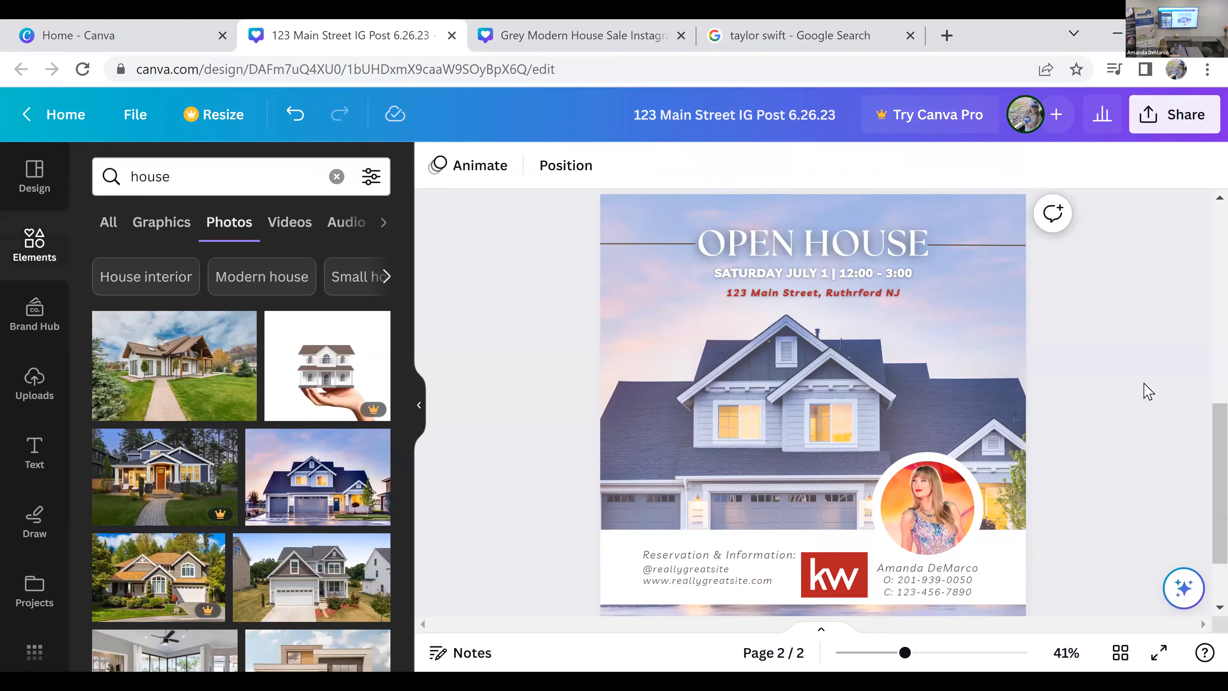
scroll(1149, 391, down, 2)
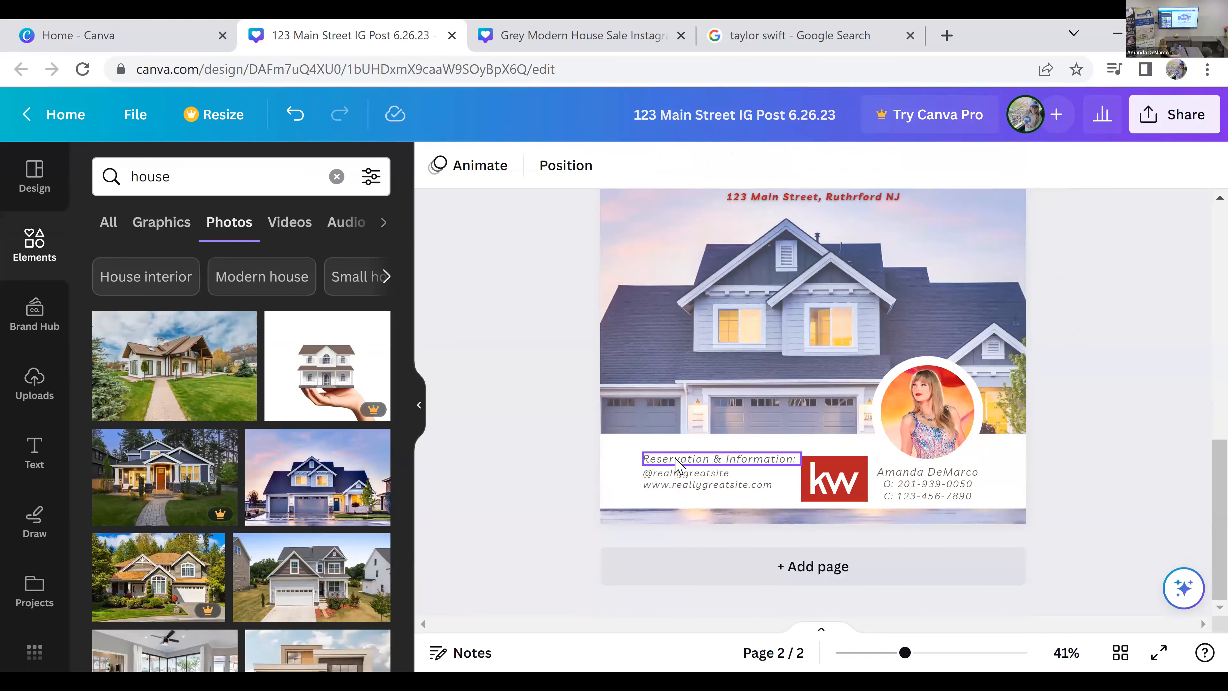
click(717, 478)
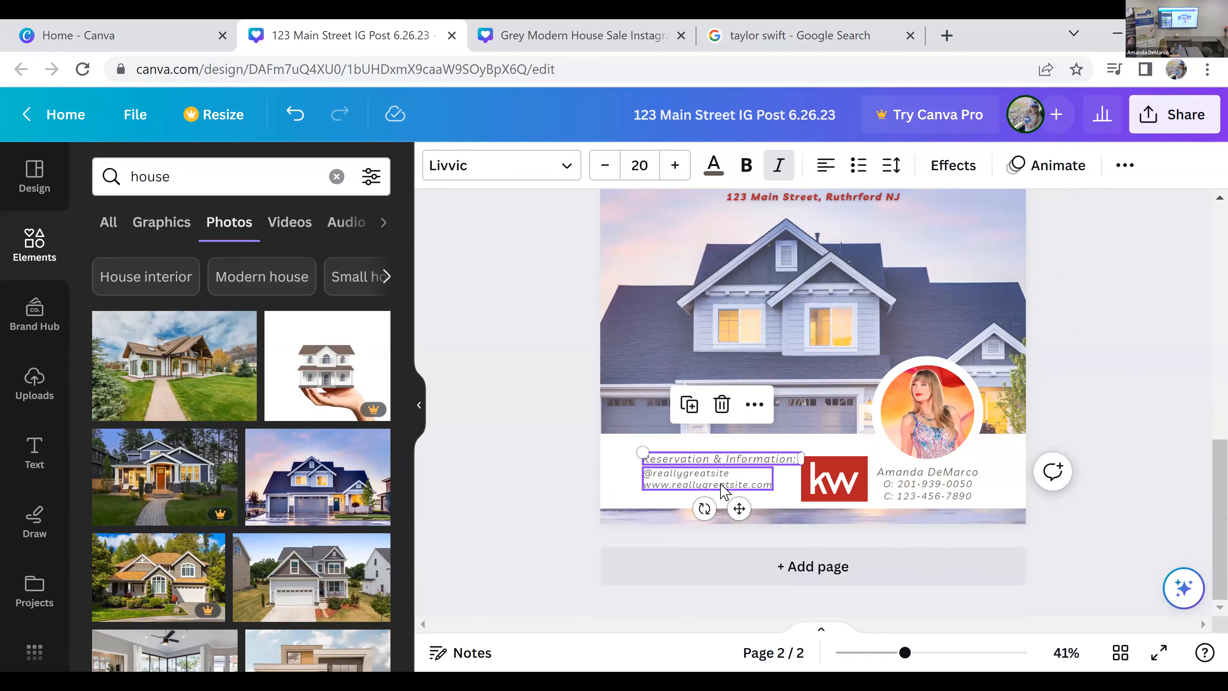
key(Delete)
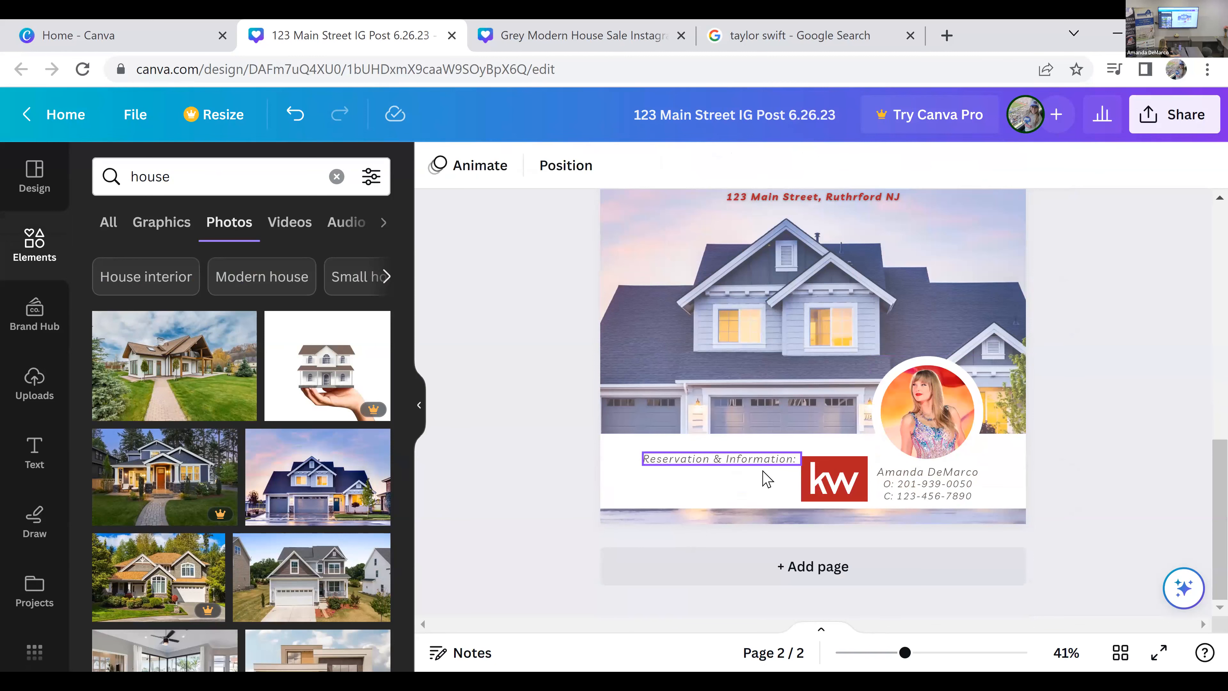
Step: Shrink the KW logo into the white footer's lower-left corner and move the "Reservation & Information:" line up toward the footer's center
drag(765, 457, 764, 448)
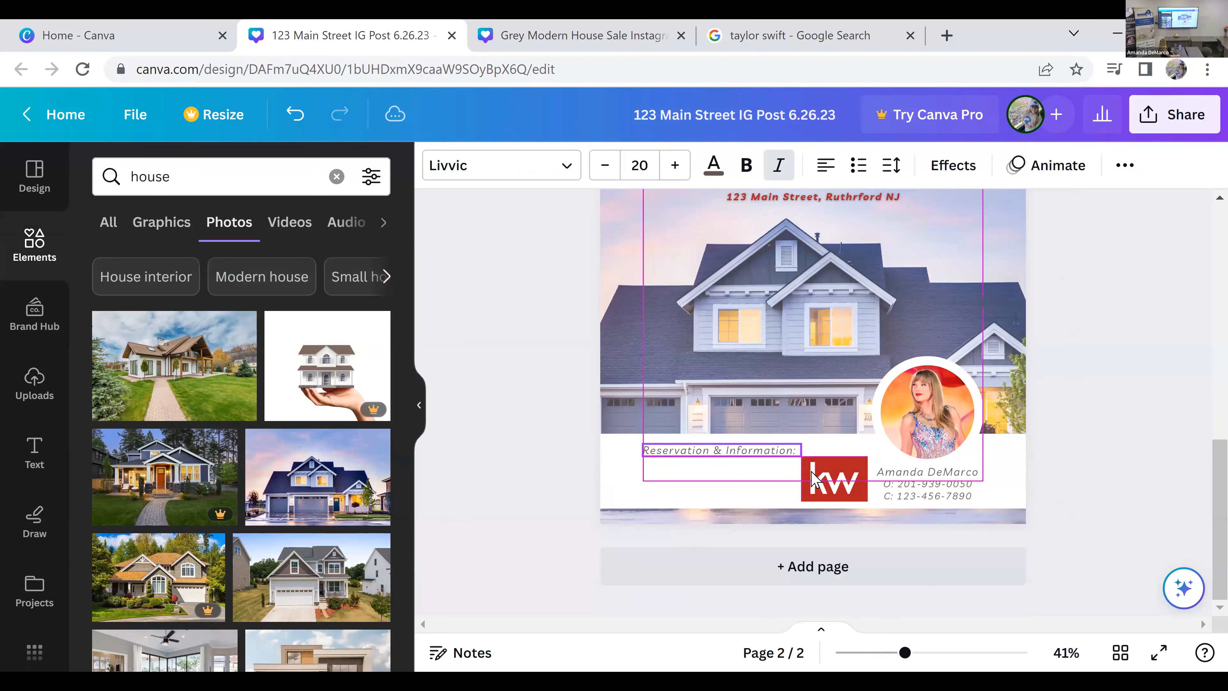
drag(858, 496, 665, 478)
click(558, 516)
drag(732, 456, 775, 451)
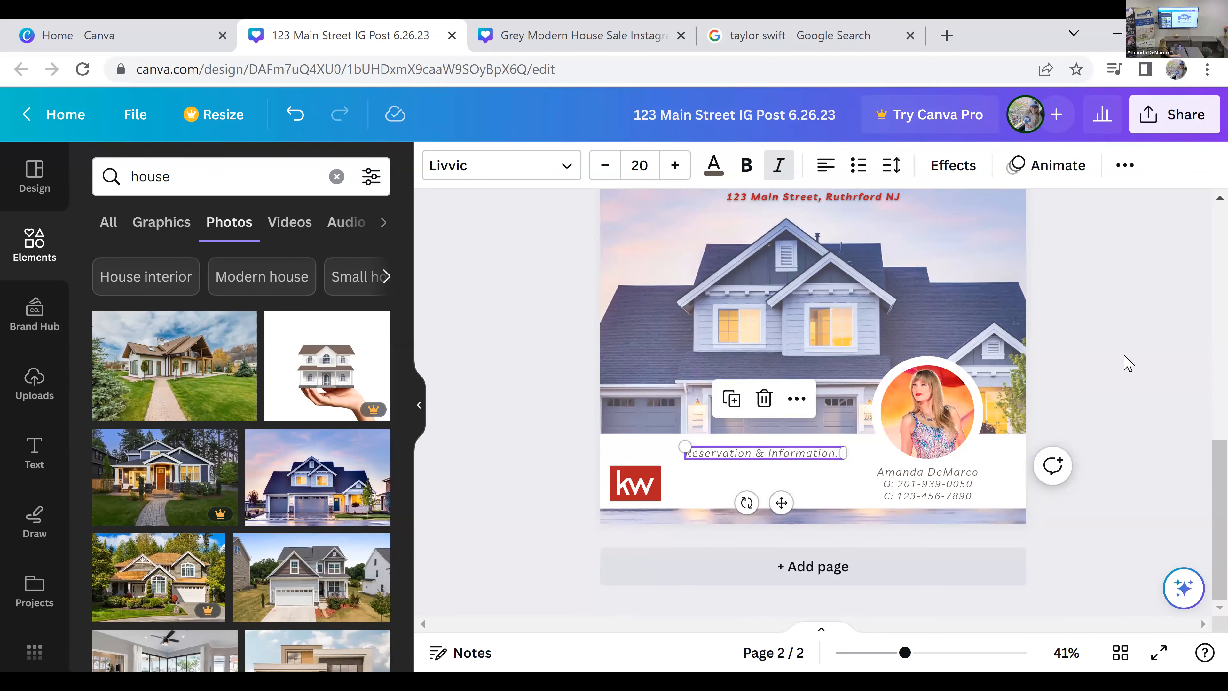
click(1130, 364)
scroll(1132, 382, up, 2)
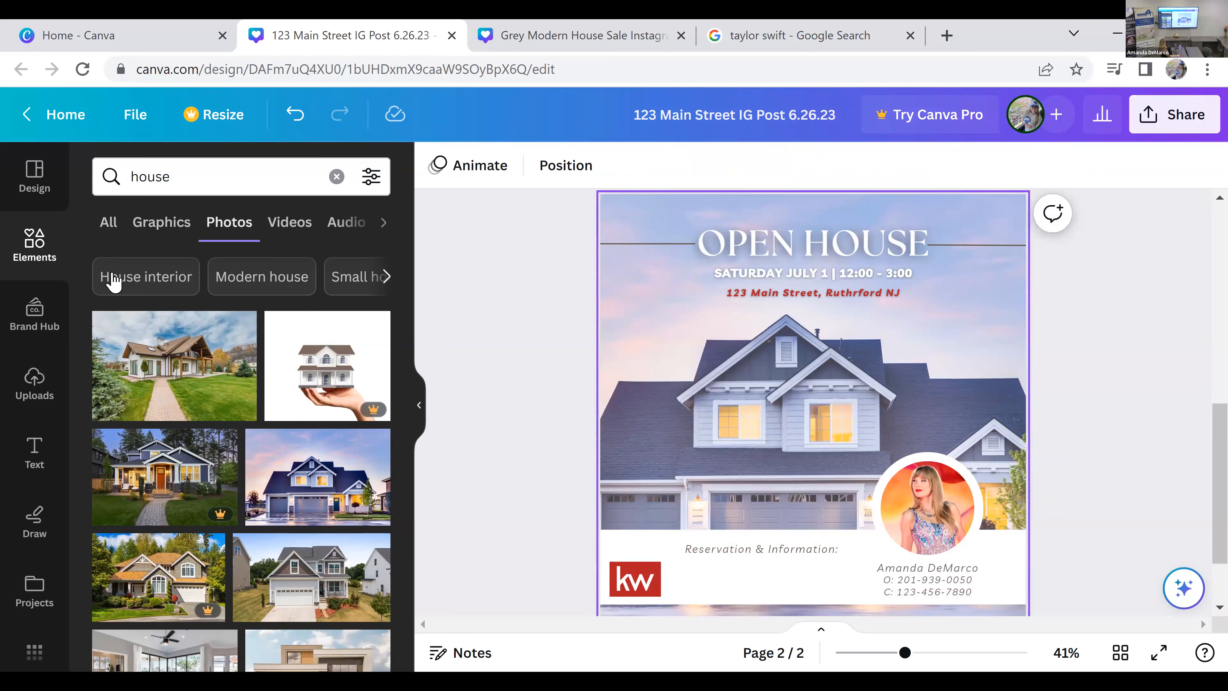
click(41, 186)
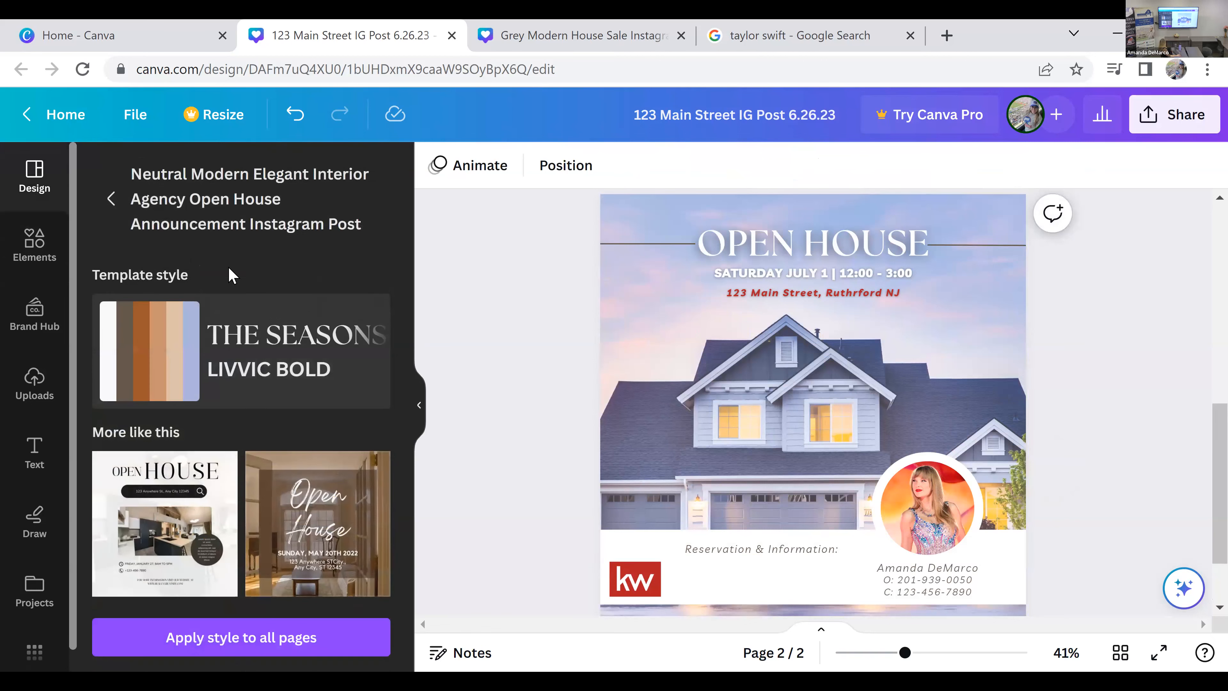
click(114, 213)
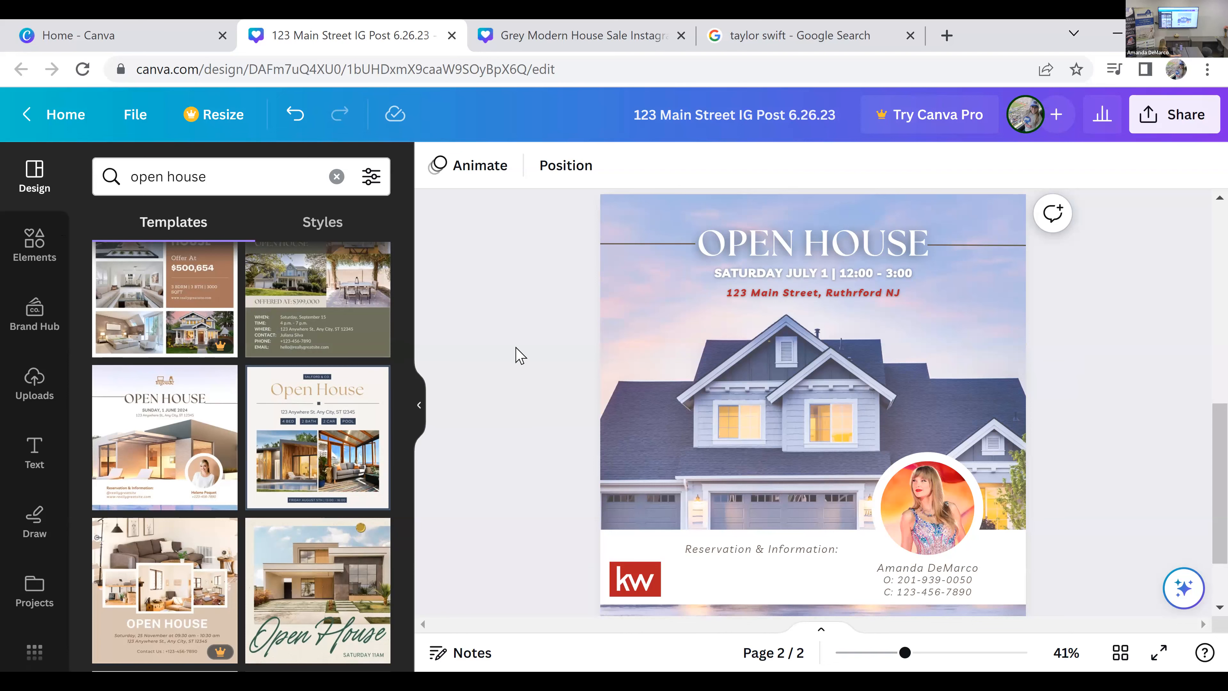
scroll(522, 354, up, 8)
scroll(526, 356, down, 1)
scroll(426, 406, up, 1)
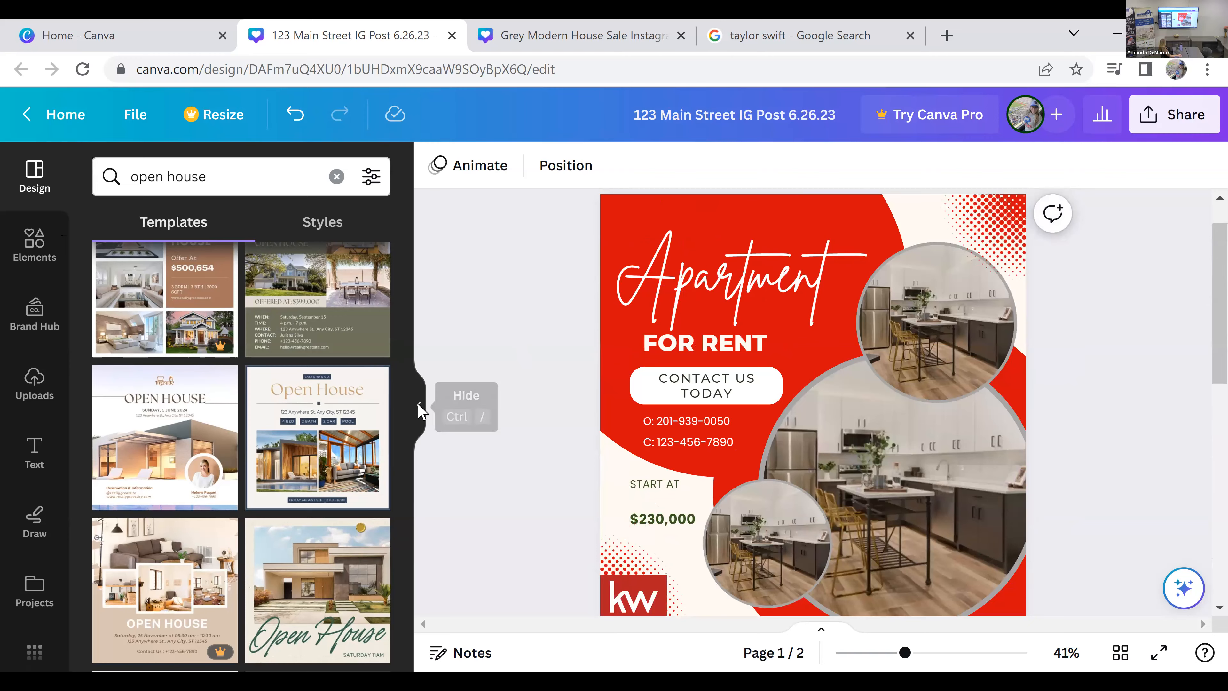
click(420, 409)
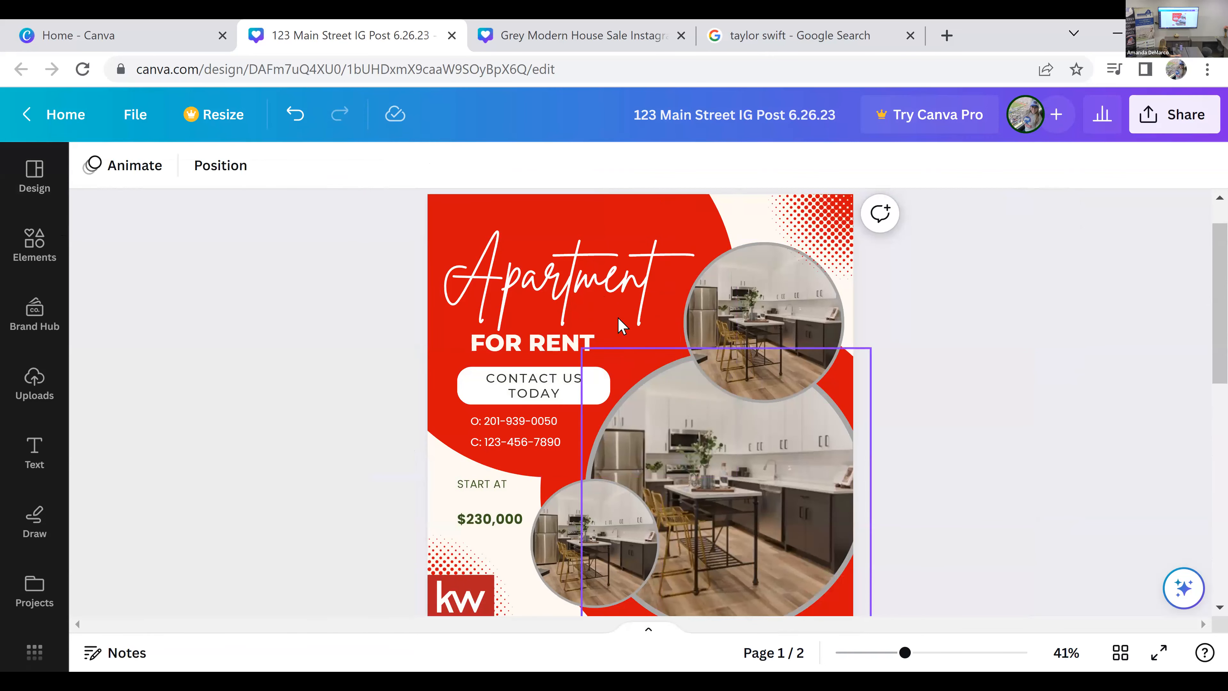
Step: Apply the Wipe text animation to the "Apartment" title on page 1
click(142, 165)
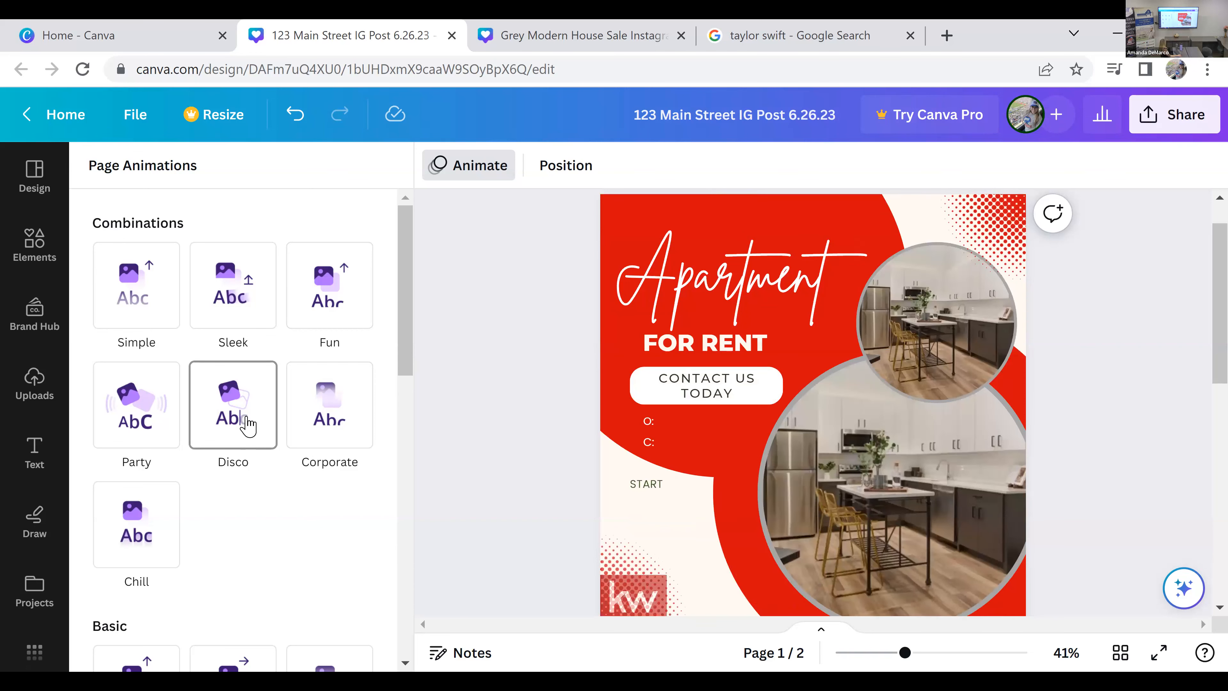
click(699, 302)
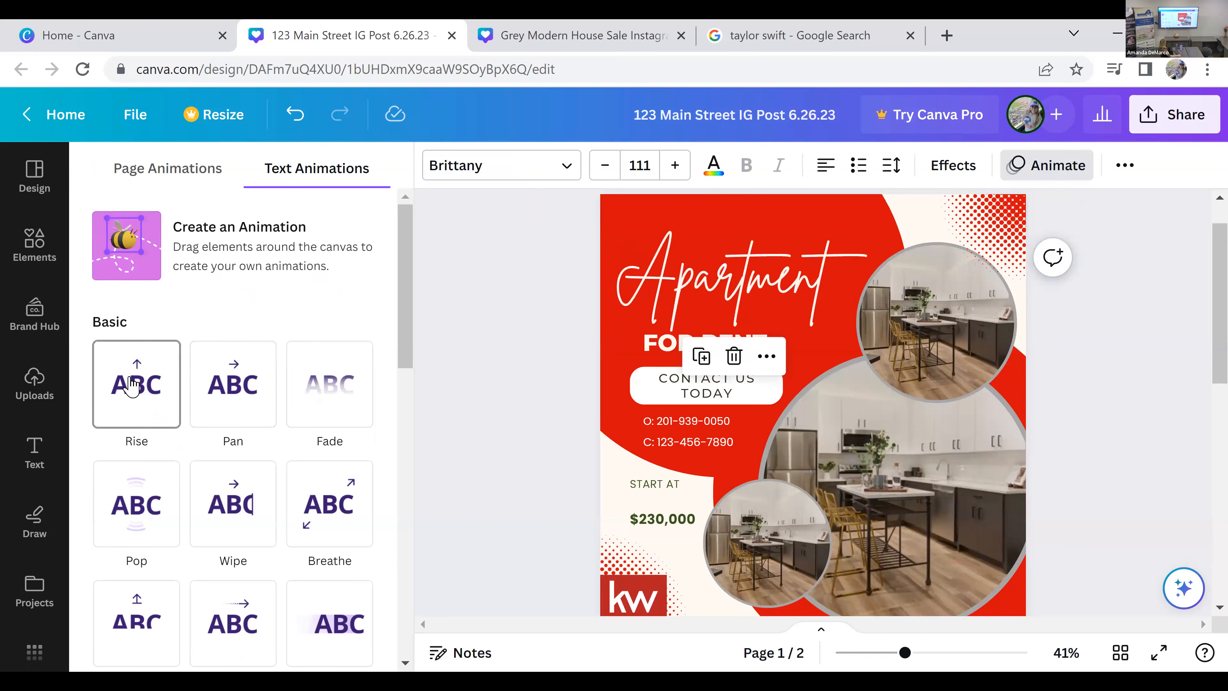
click(329, 391)
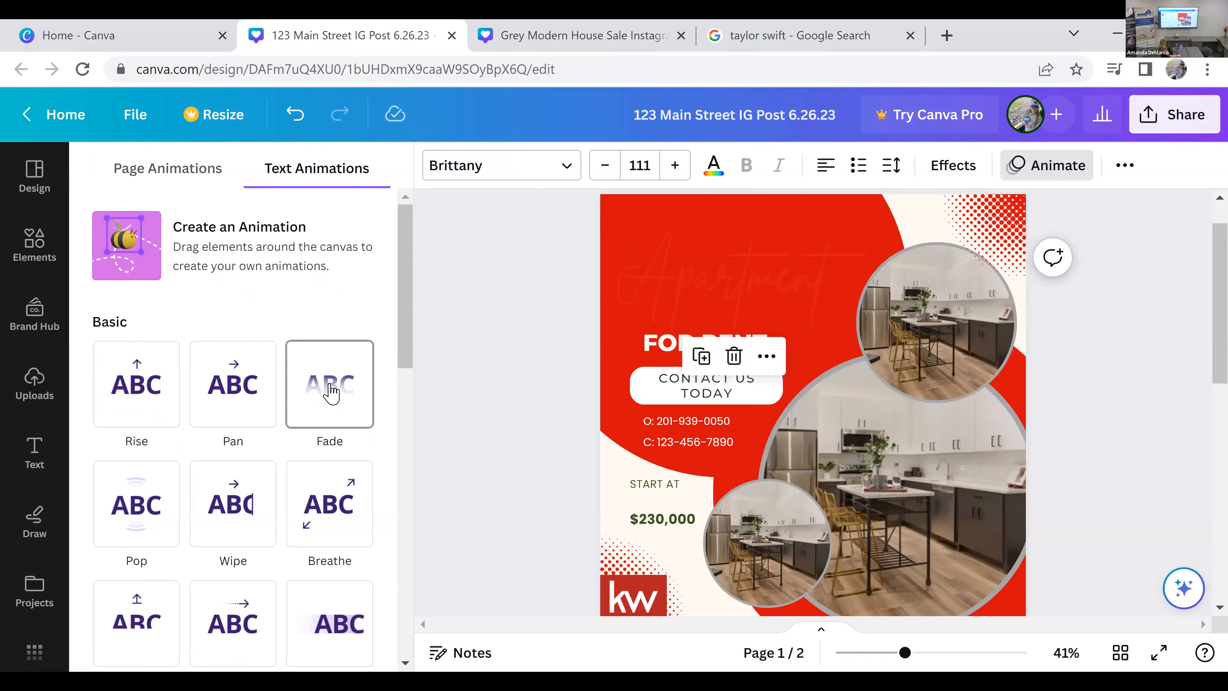
click(349, 501)
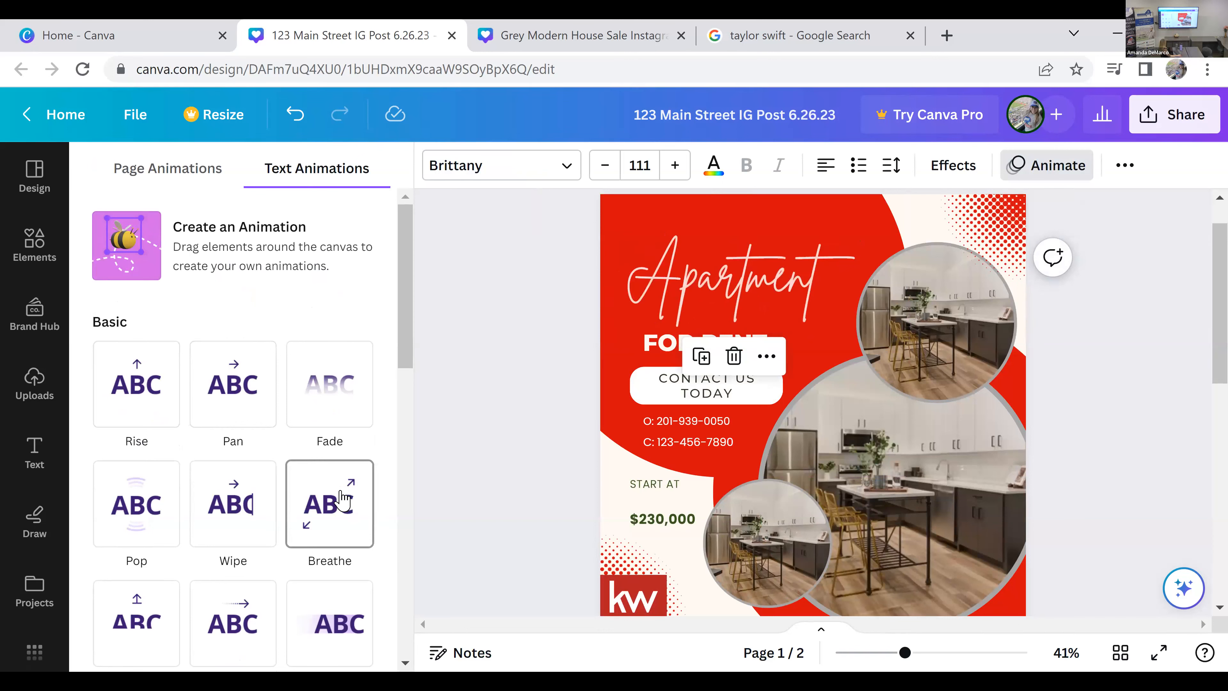
click(238, 512)
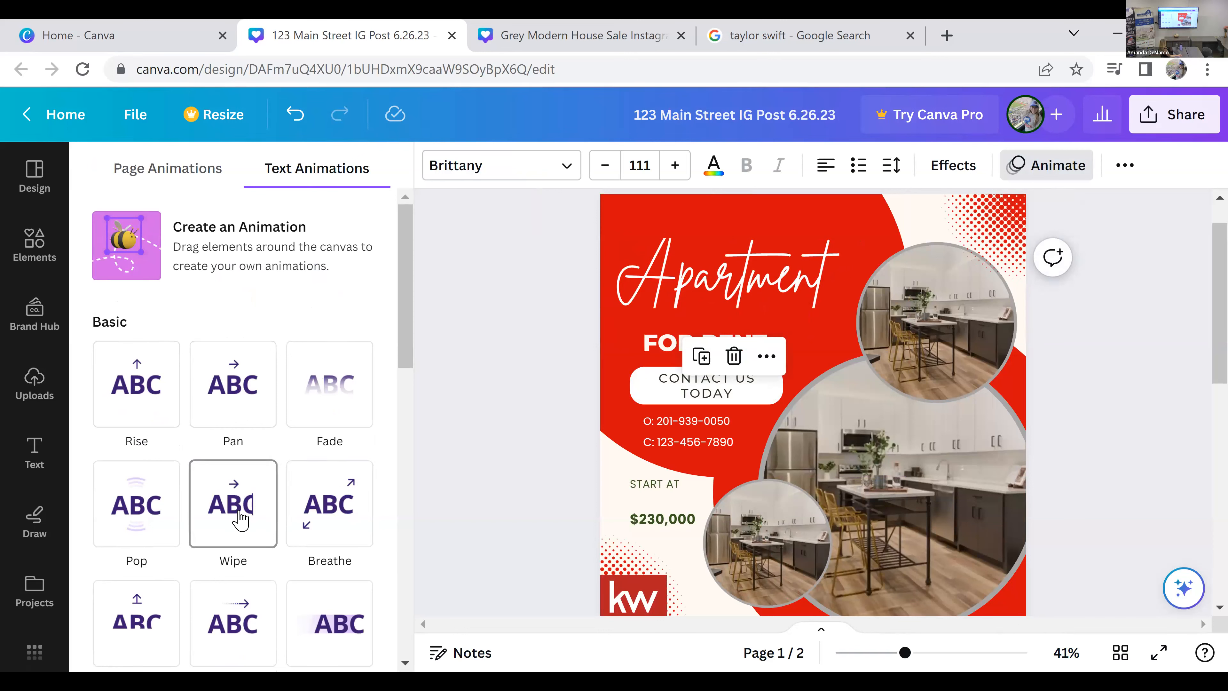
click(238, 517)
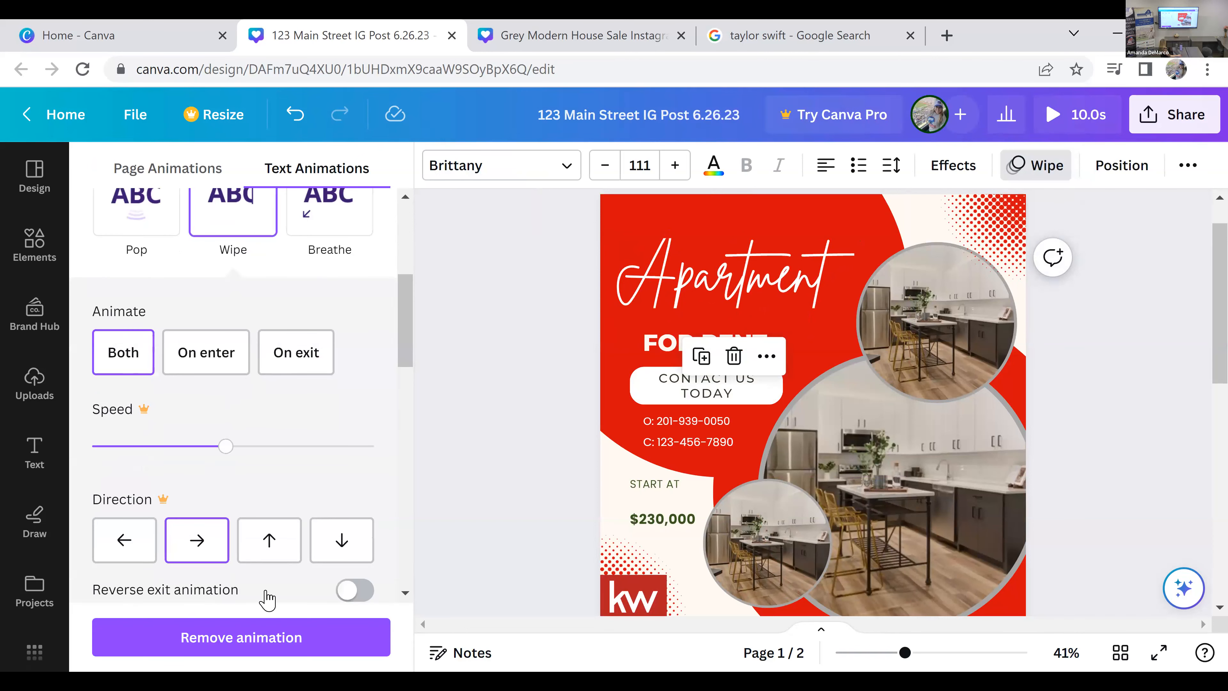
click(514, 431)
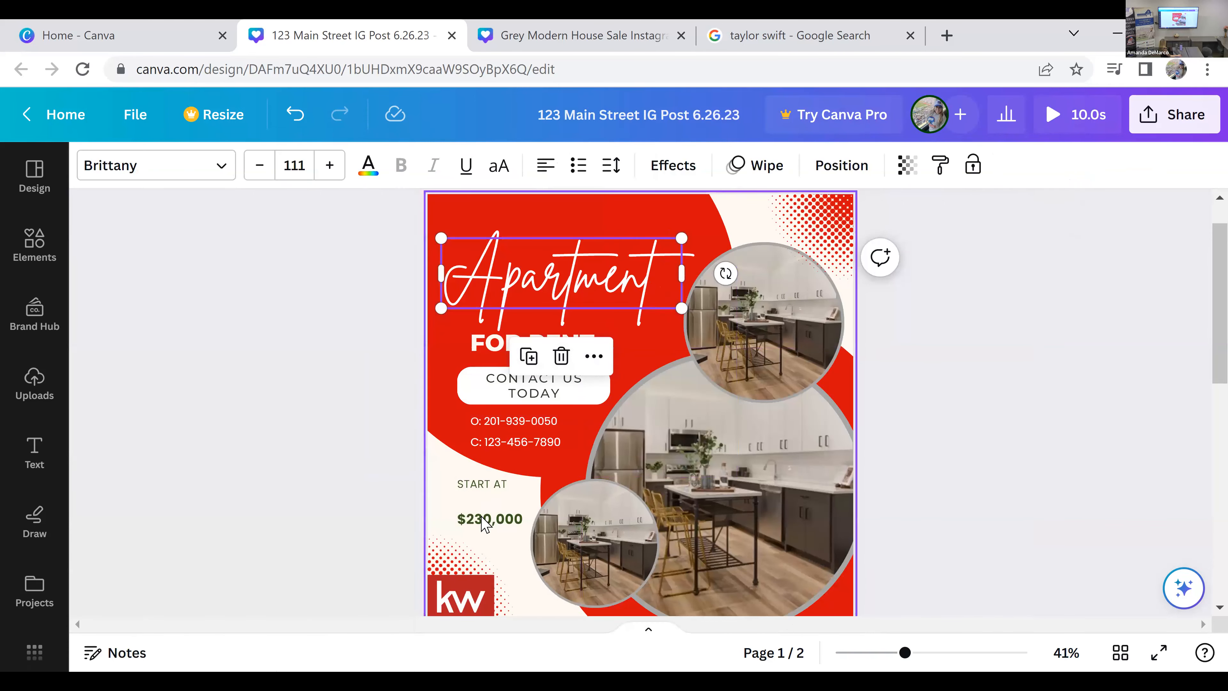
Step: Apply the Drift text animation to the "START AT" label and the $230,000 price on page 1
click(486, 484)
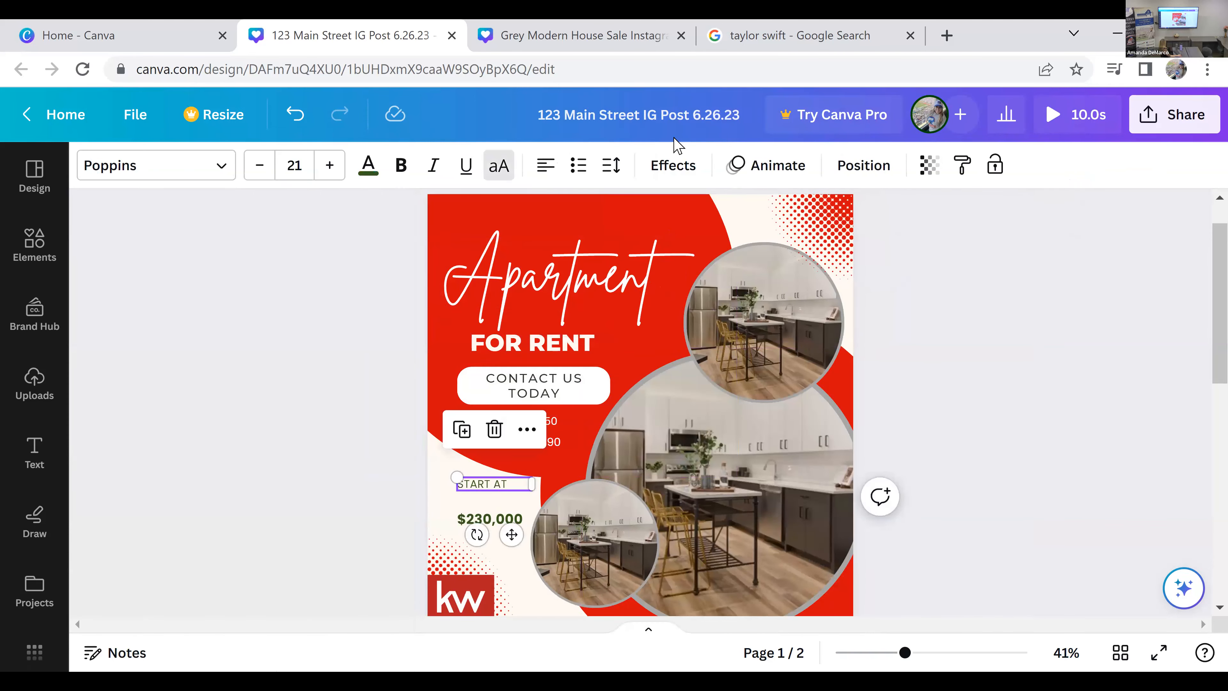
click(764, 165)
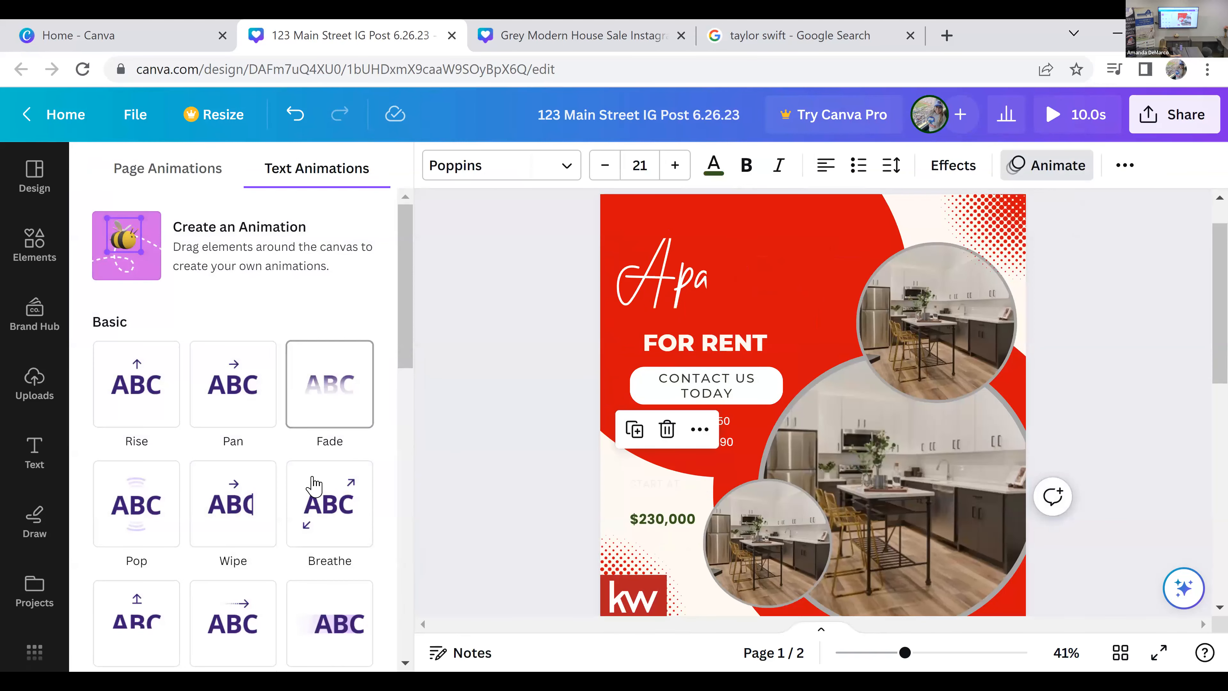
scroll(286, 493, down, 2)
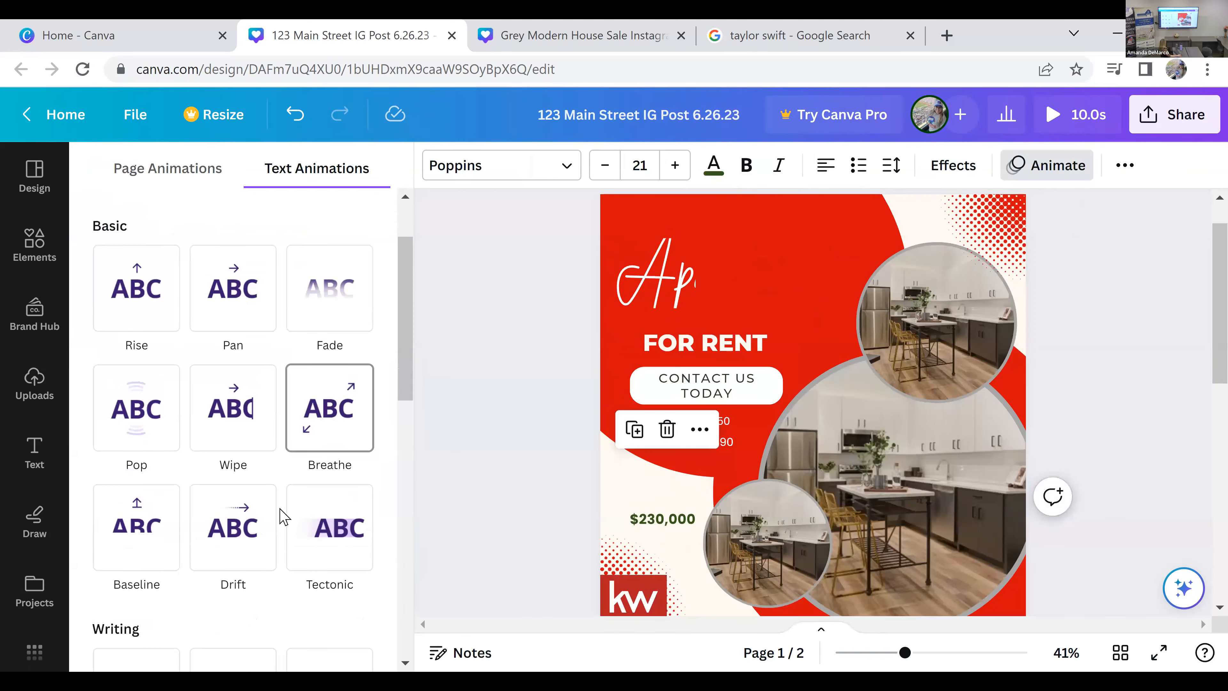
click(247, 532)
click(680, 520)
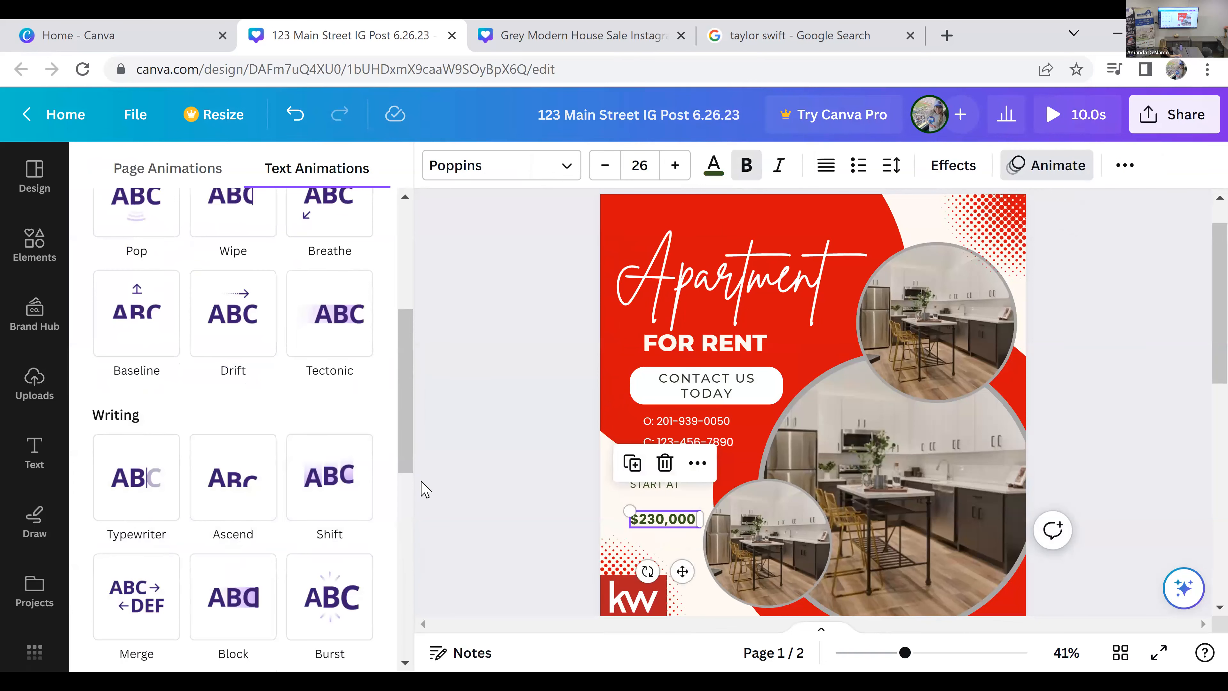
click(242, 307)
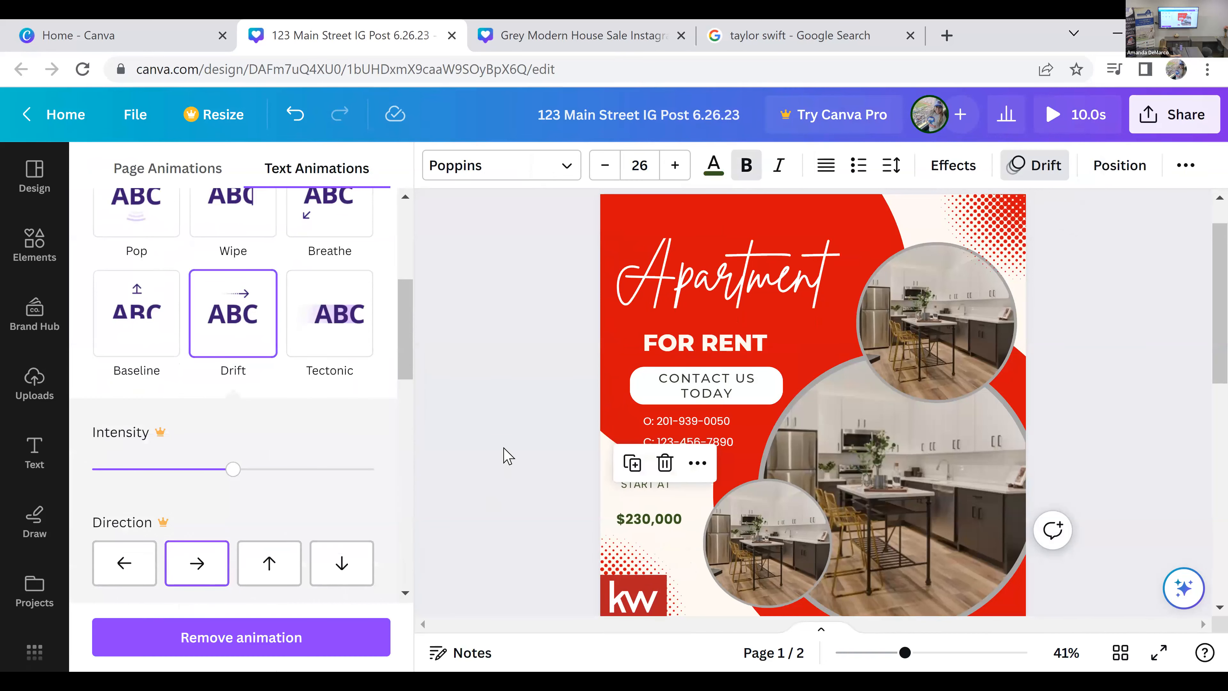
click(576, 494)
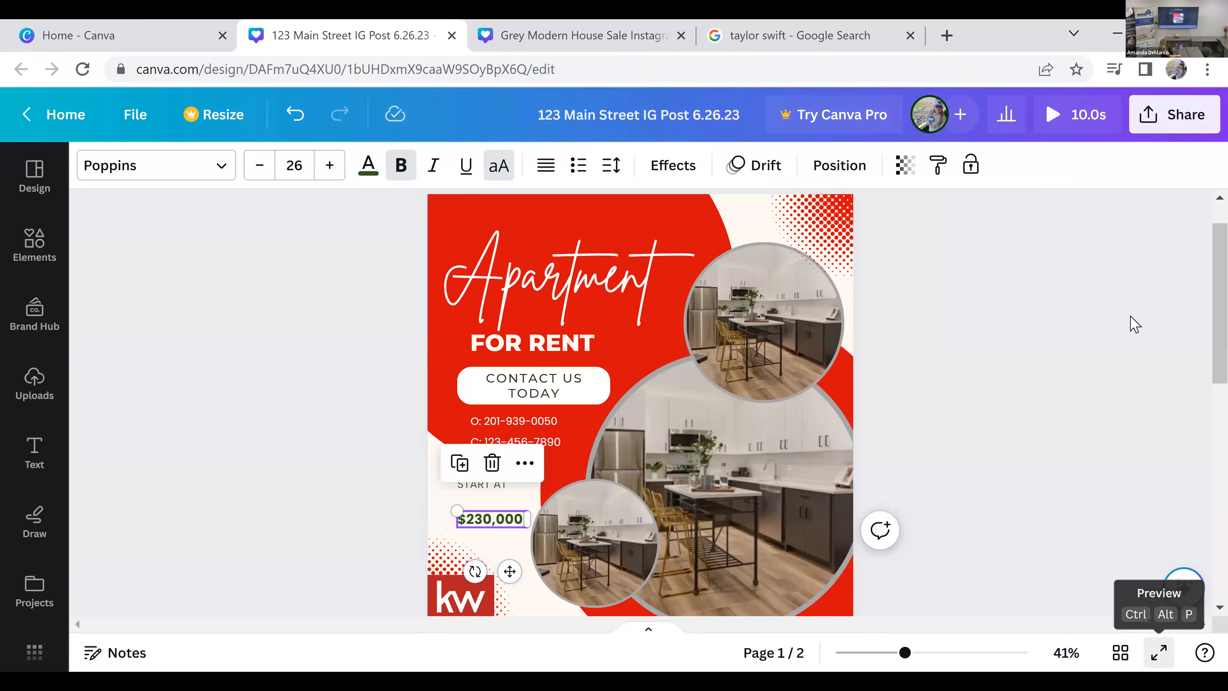
Step: Play a full-screen preview of the animated text, and return to the editor
key(ctrl+alt+p)
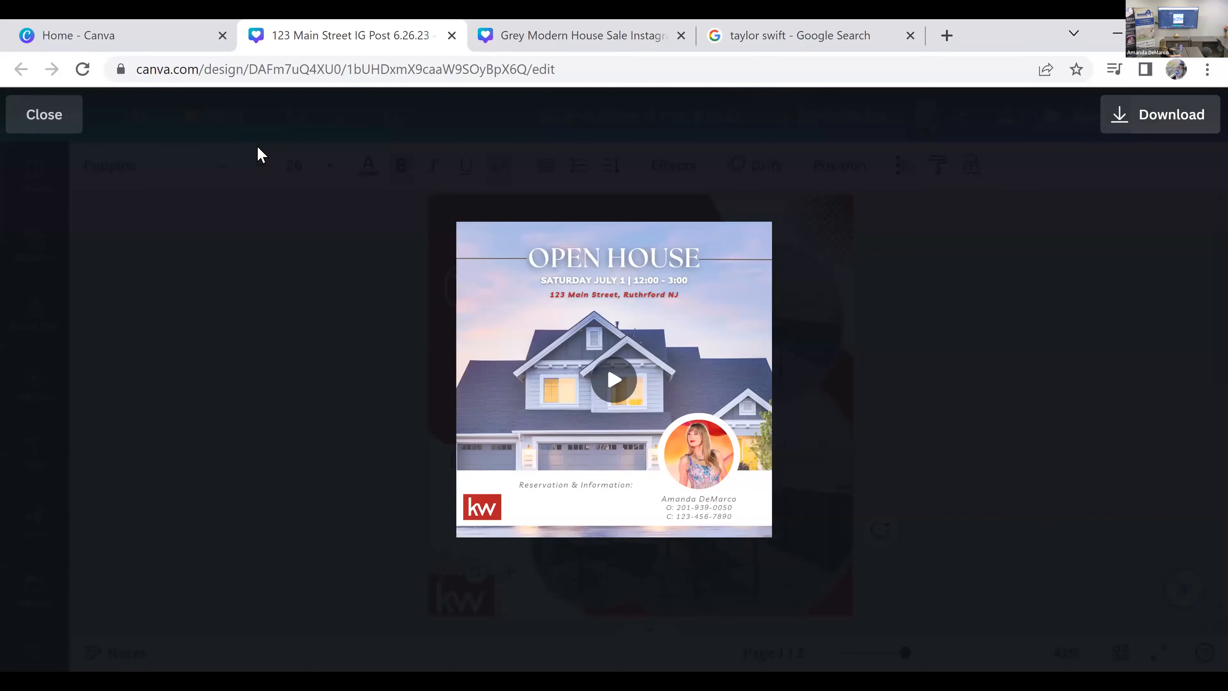
key(Escape)
click(47, 115)
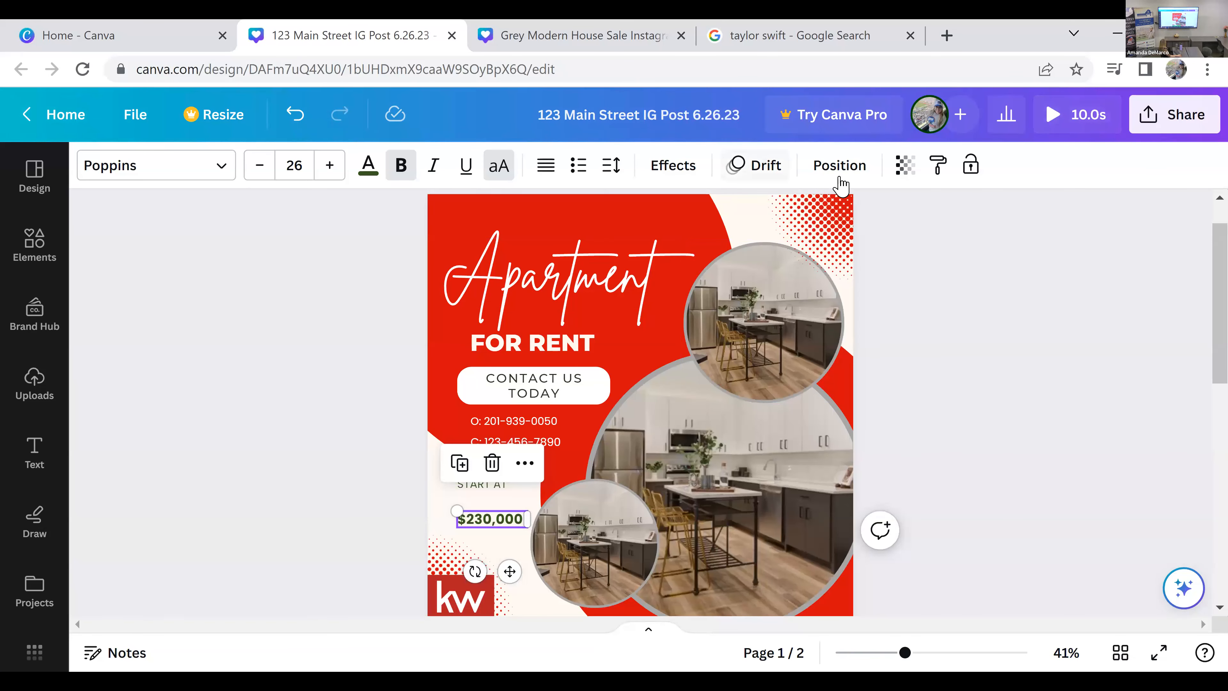
Step: Animate the whole page with the Sleek combination and apply it to all pages
click(315, 301)
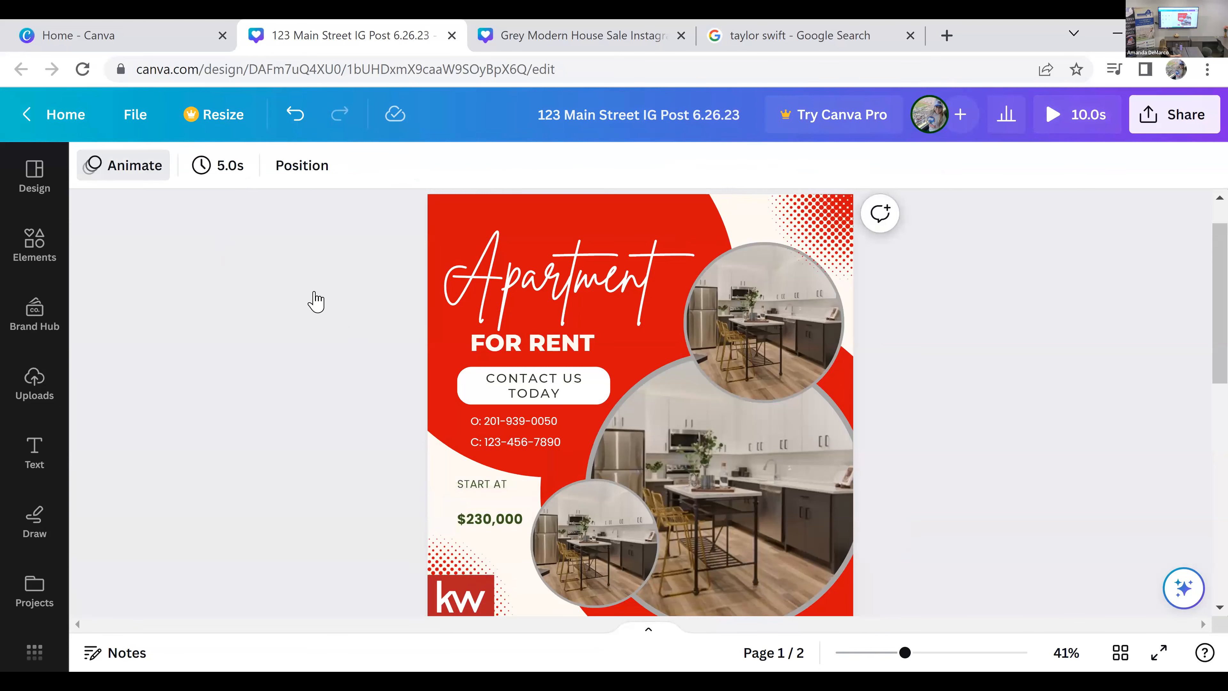
click(123, 165)
click(157, 315)
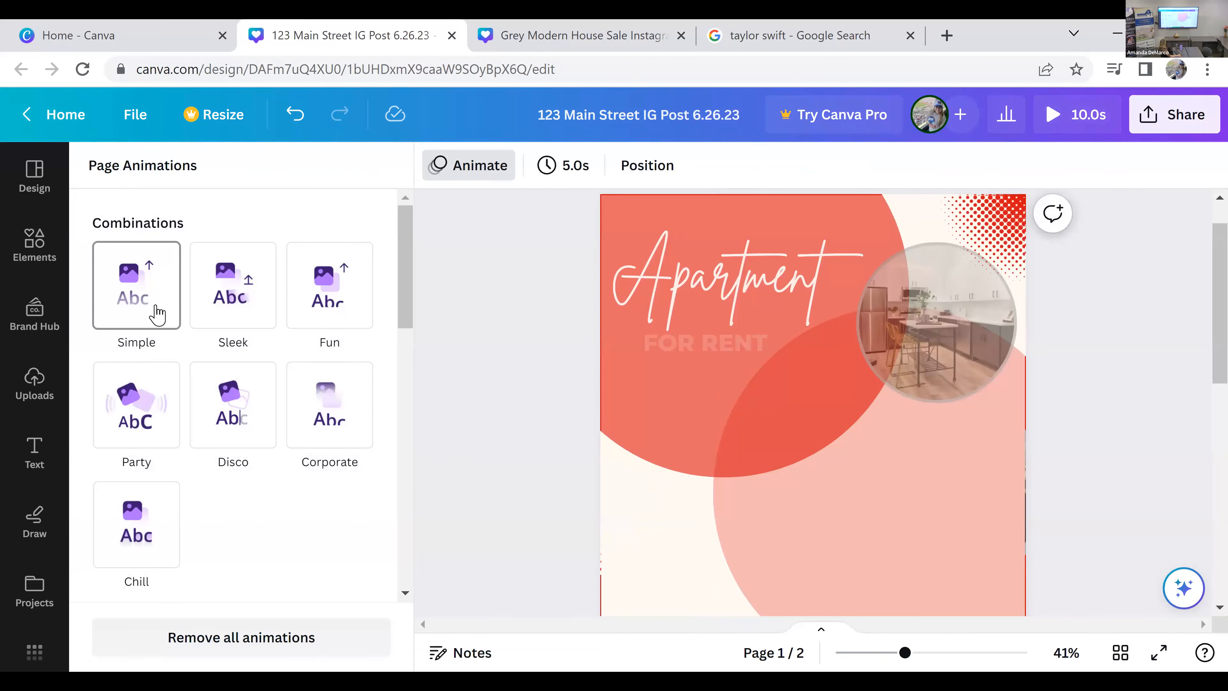
click(220, 308)
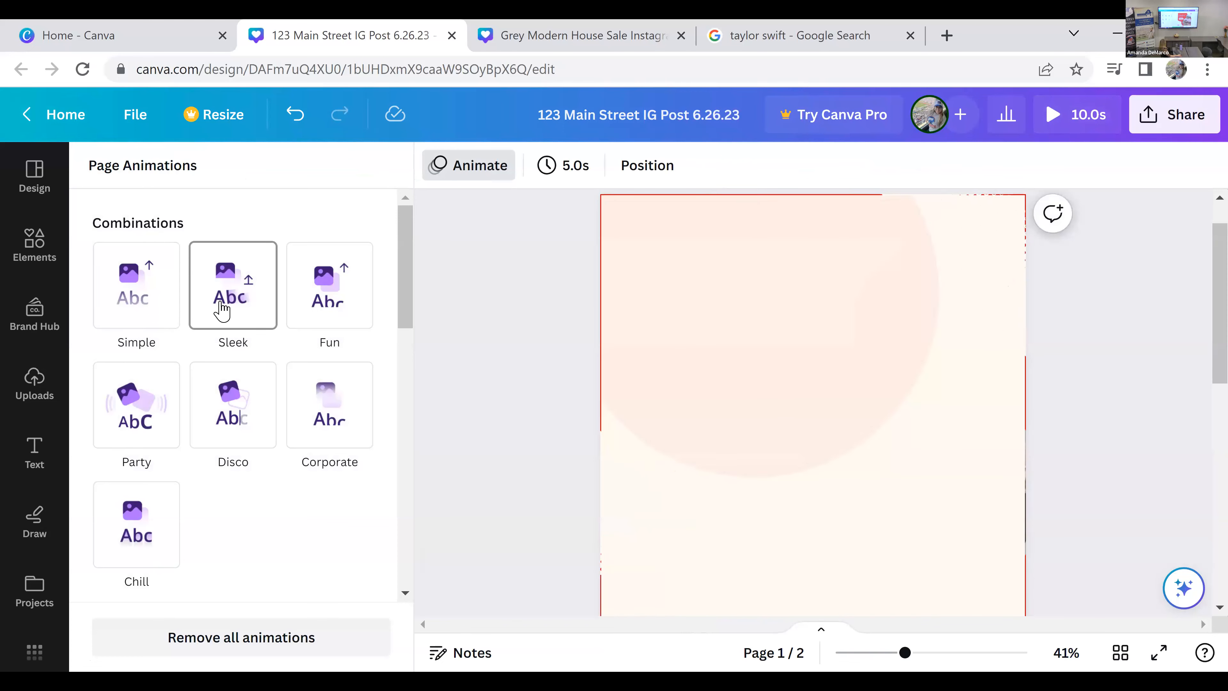
click(222, 308)
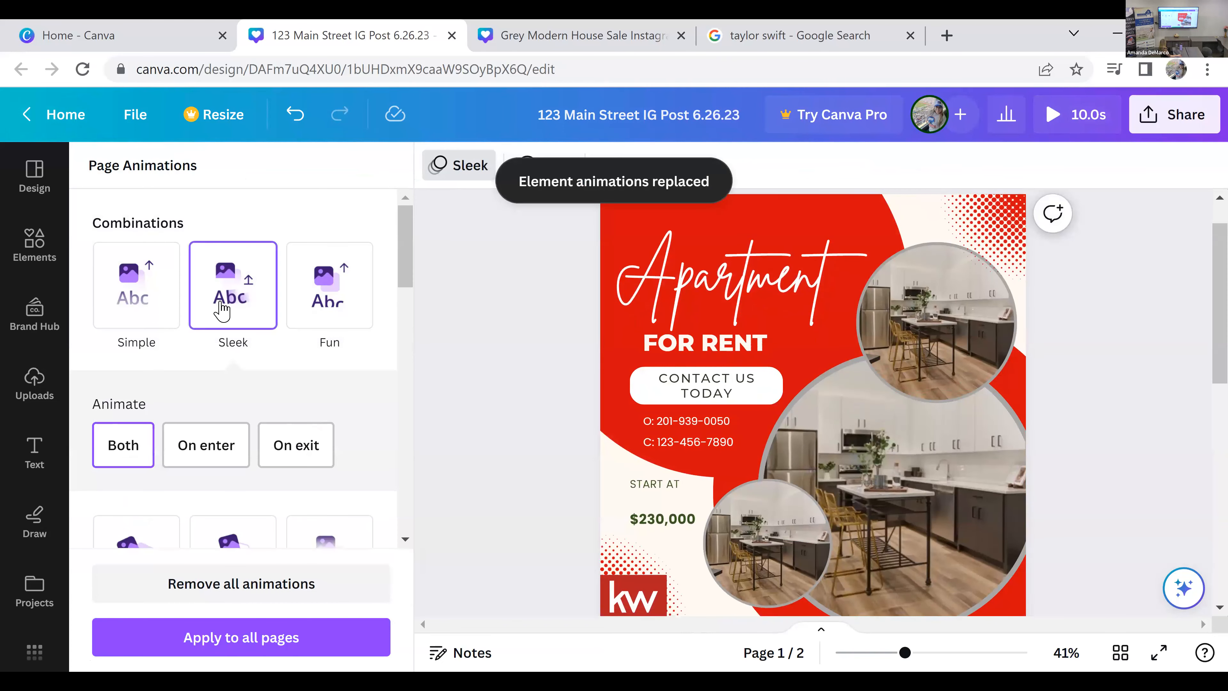
click(286, 637)
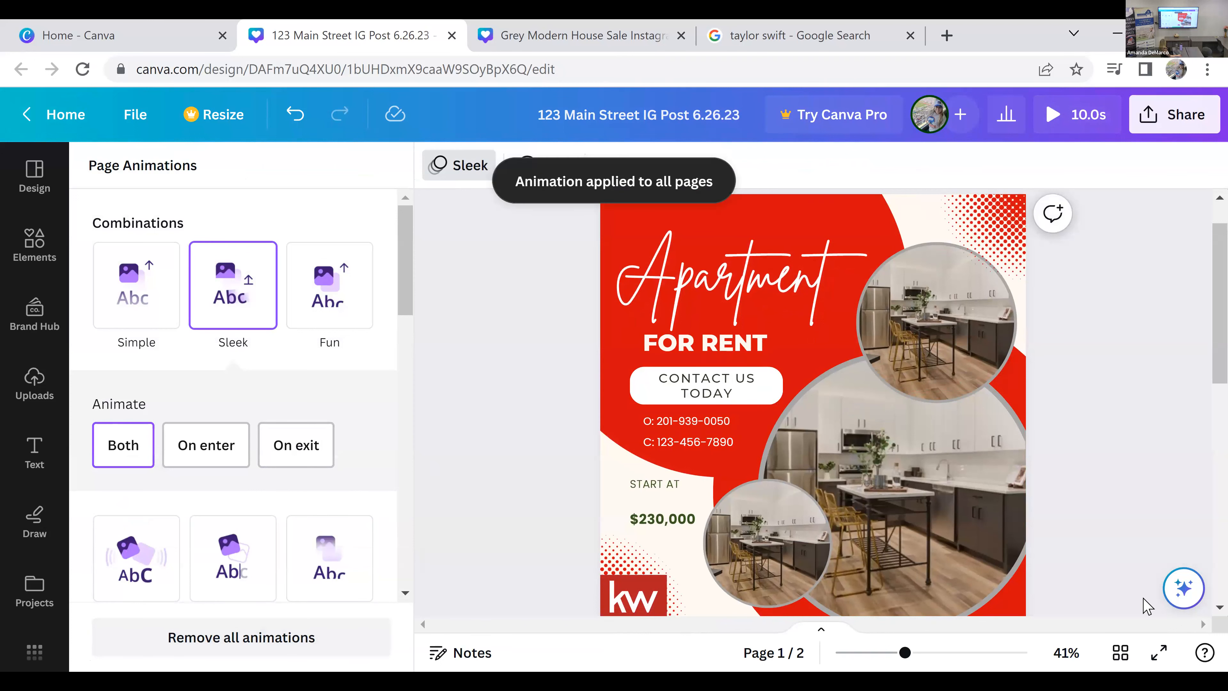
Step: Preview the Sleek animation full screen through both pages, and exit the preview
click(1169, 663)
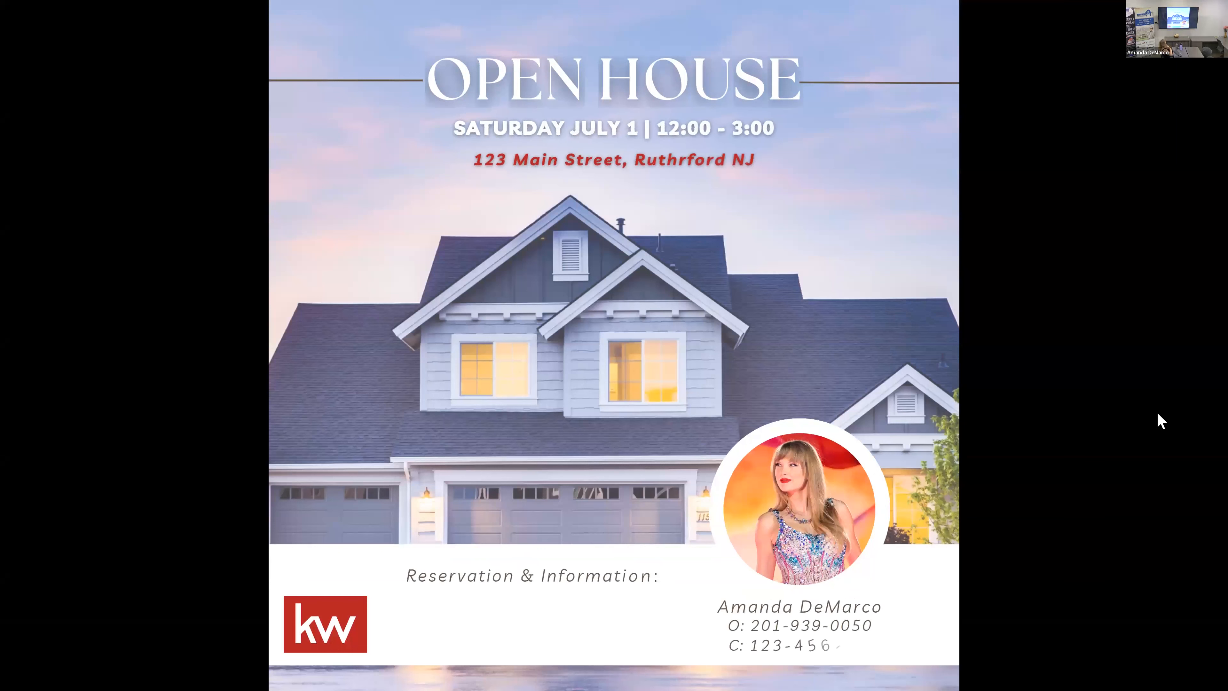
mouse_move(1122, 397)
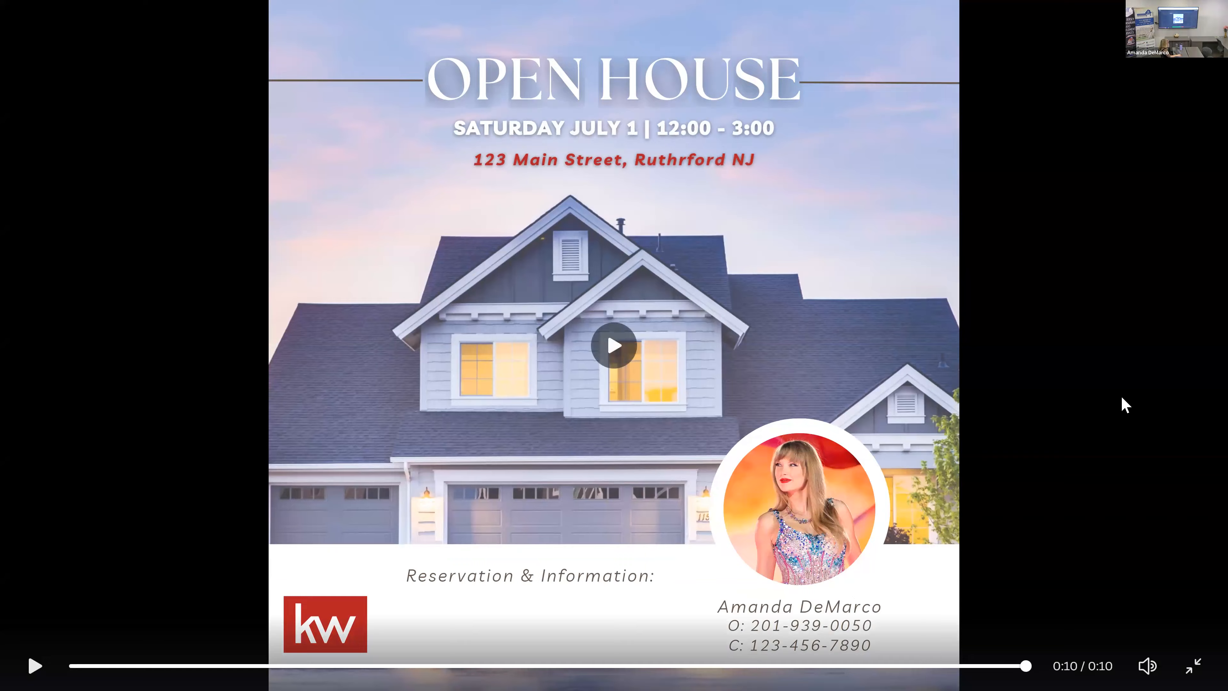
key(Escape)
click(76, 114)
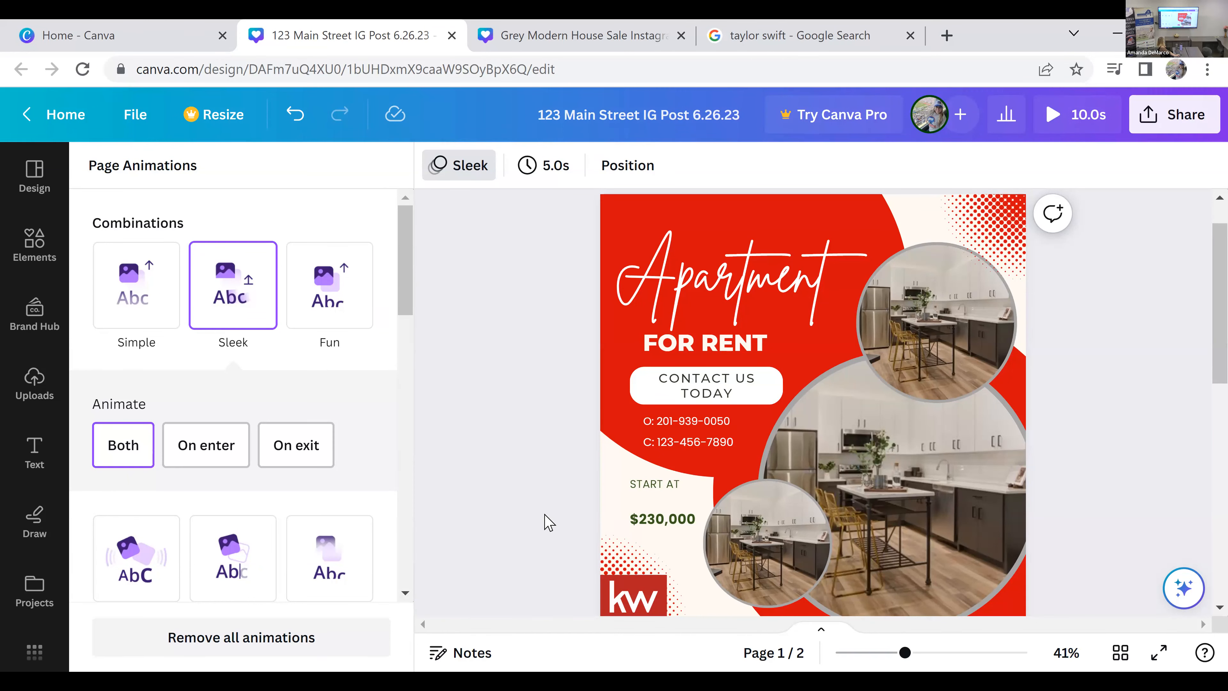
scroll(549, 521, down, 10)
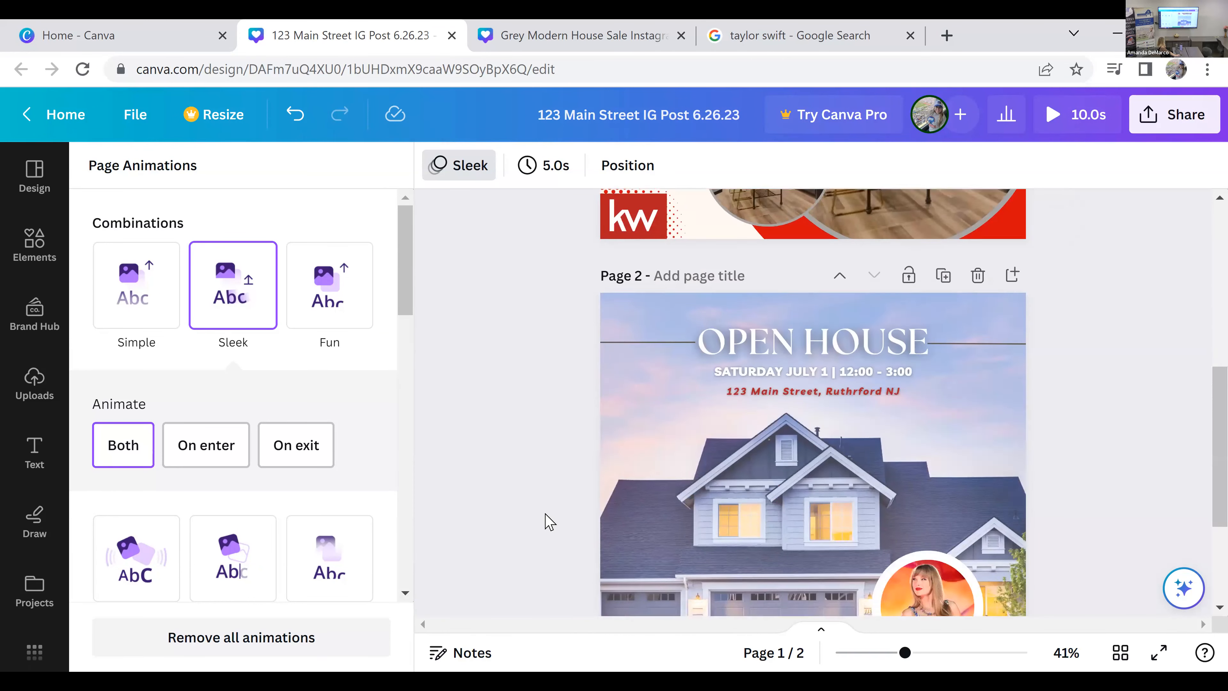
scroll(549, 522, up, 10)
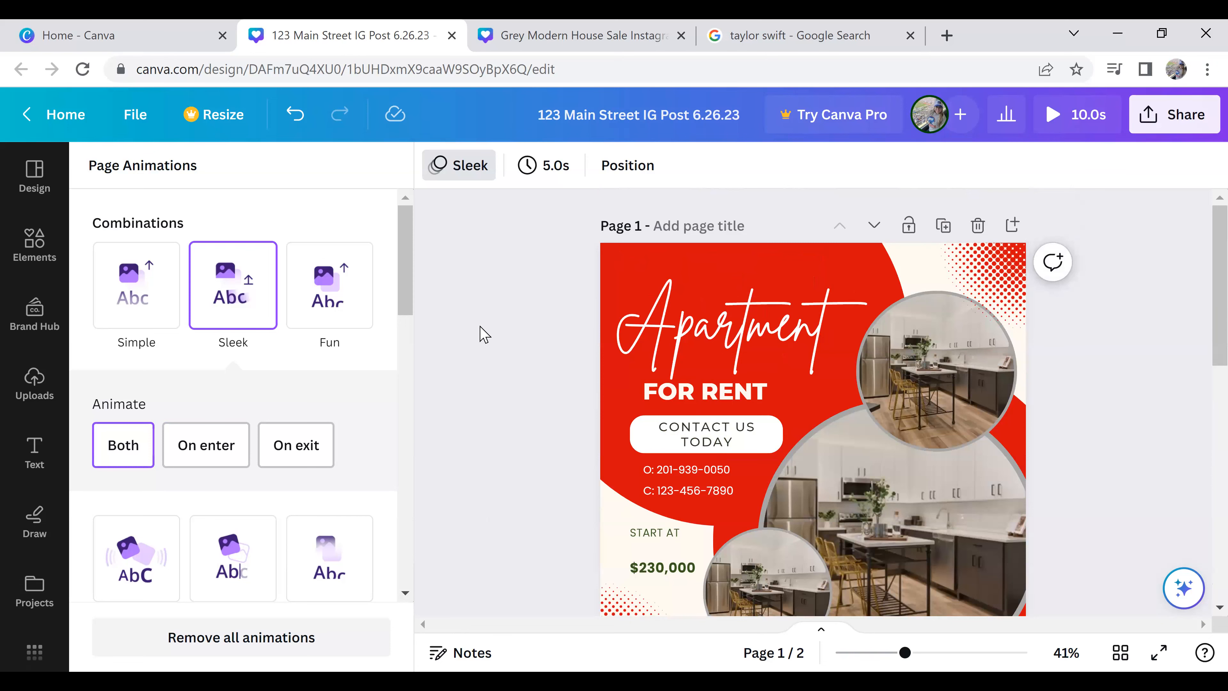
scroll(484, 334, down, 10)
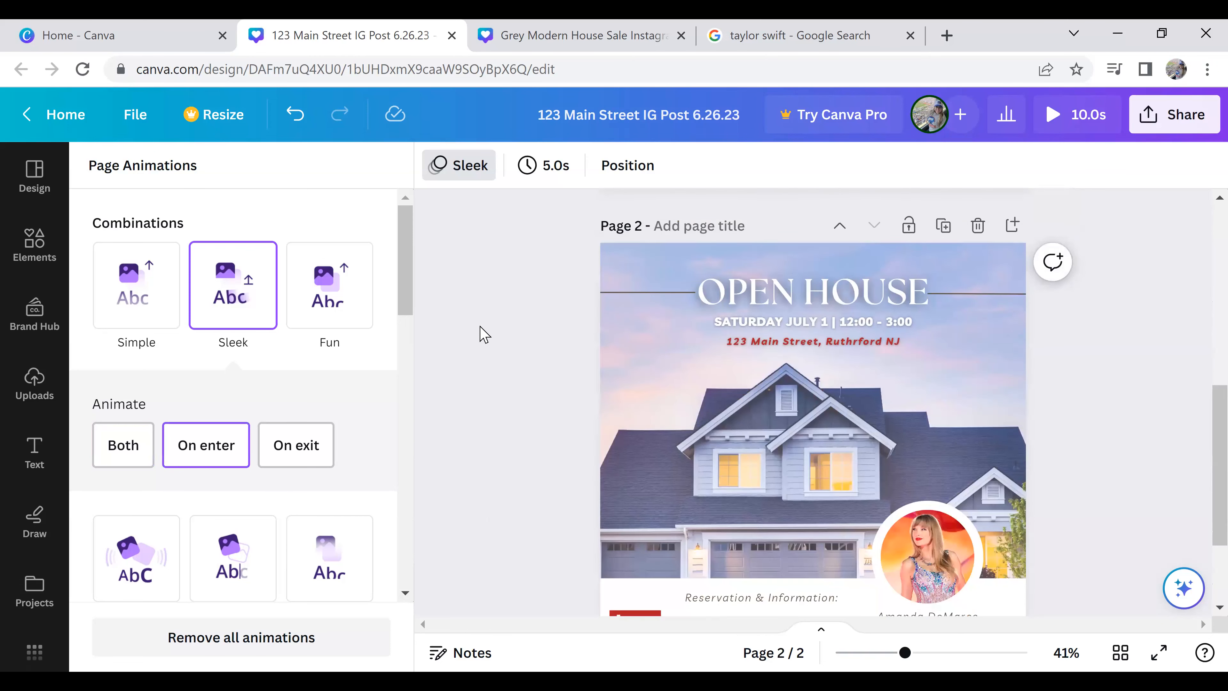
scroll(484, 334, down, 2)
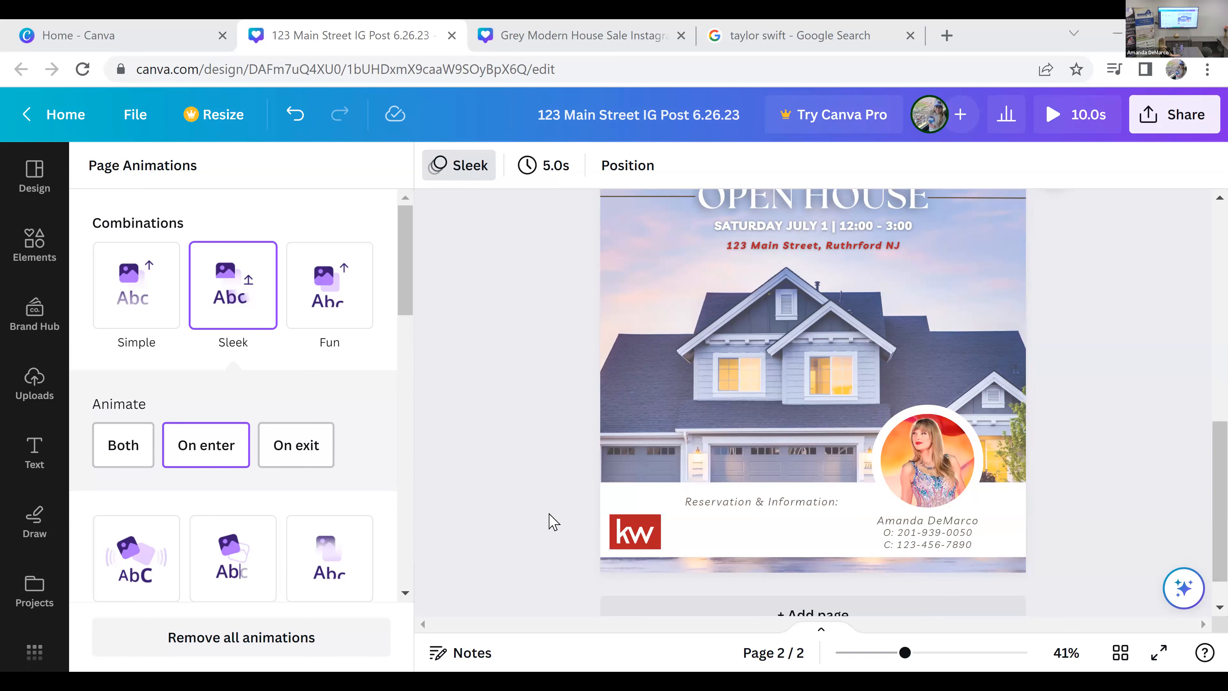
scroll(554, 521, up, 2)
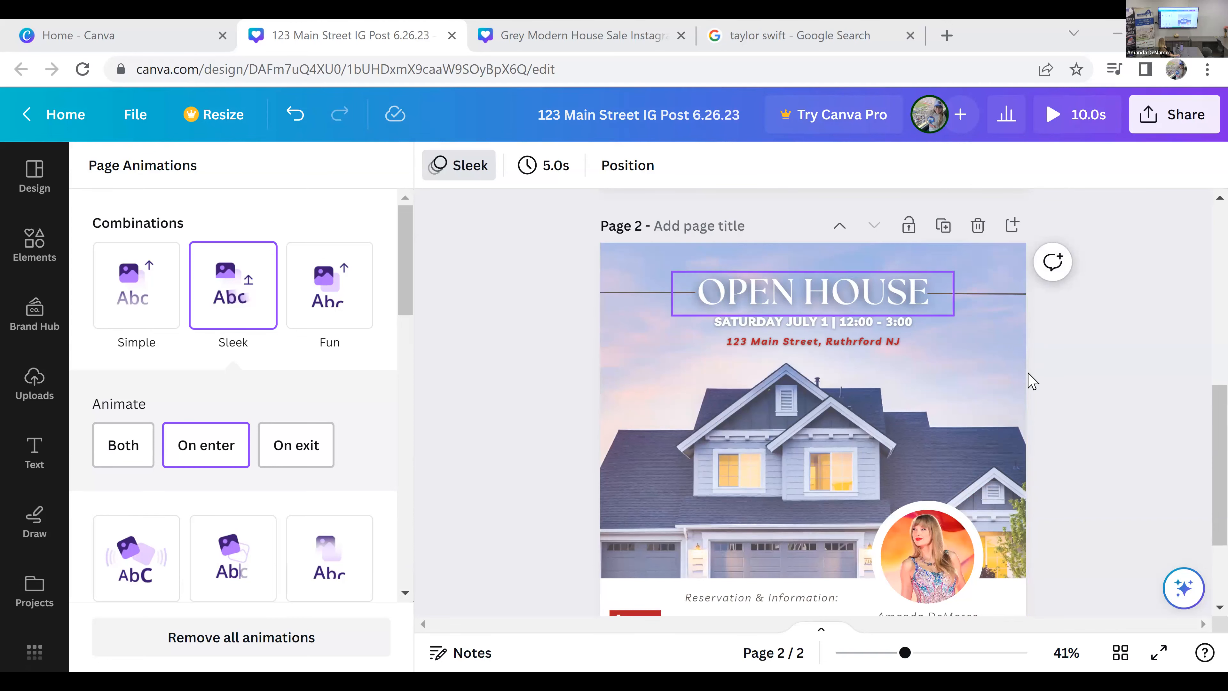
scroll(1015, 417, up, 5)
scroll(1083, 383, down, 2)
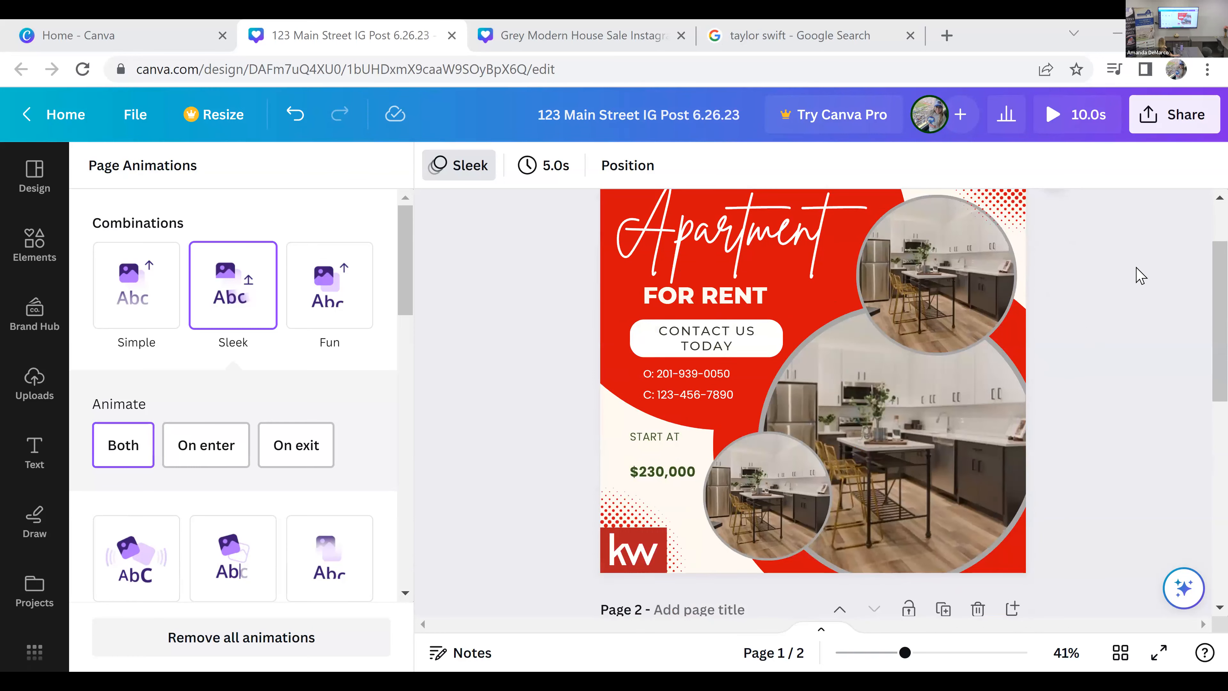
Step: Open the download settings for the finished design
click(1177, 131)
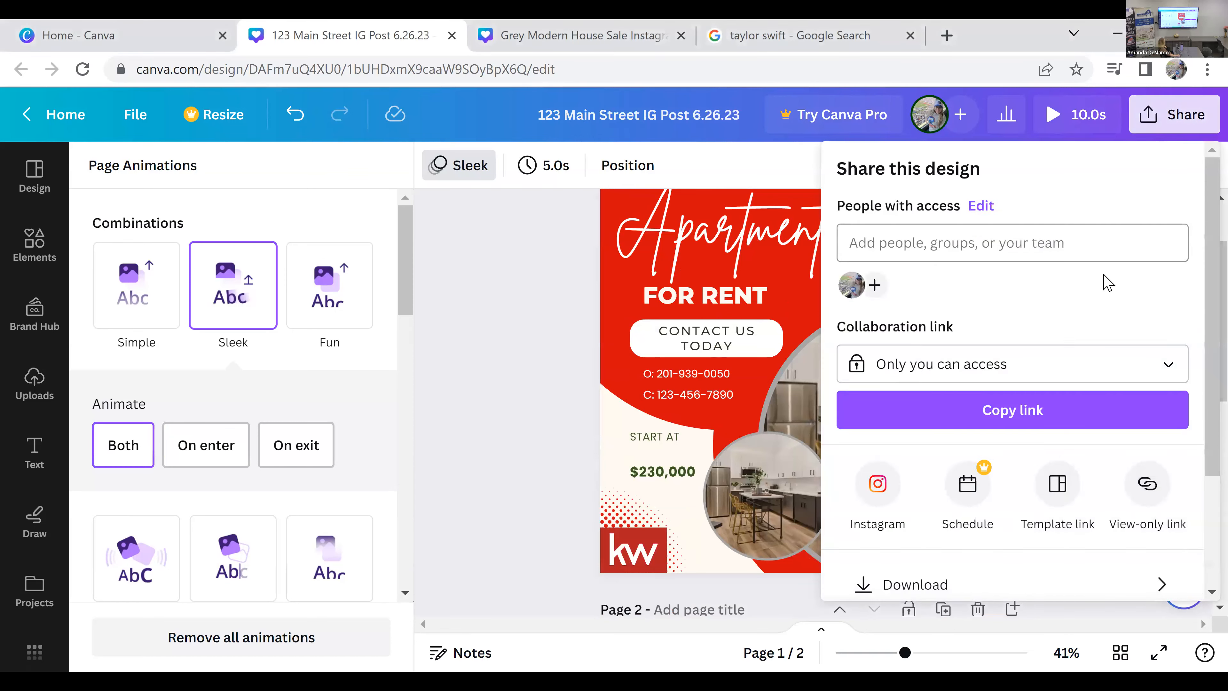
scroll(1092, 311, down, 2)
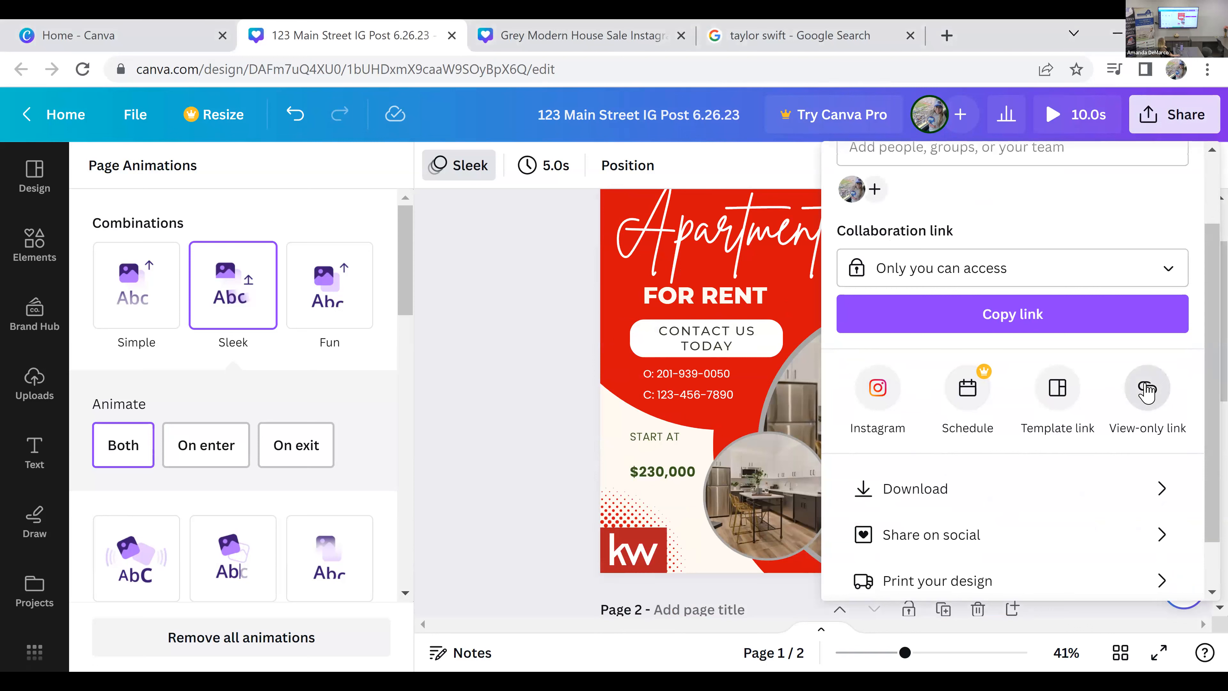
click(1153, 501)
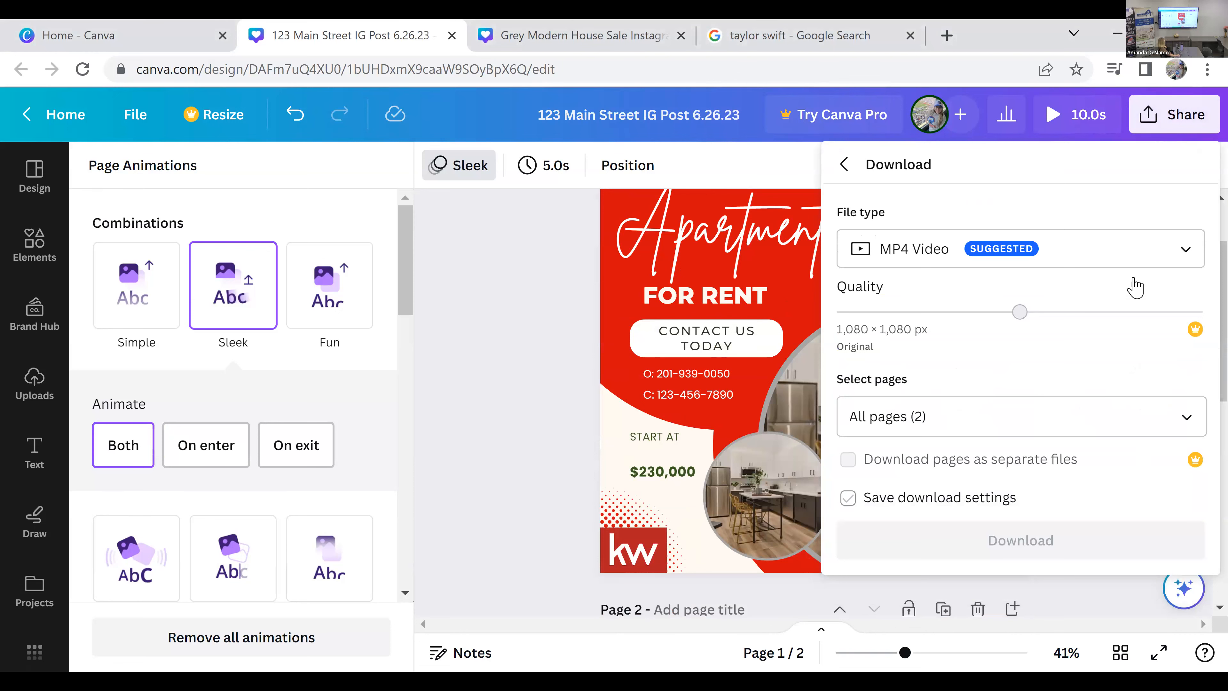
Step: Try PNG as the download file type, and return to MP4 Video
click(1173, 257)
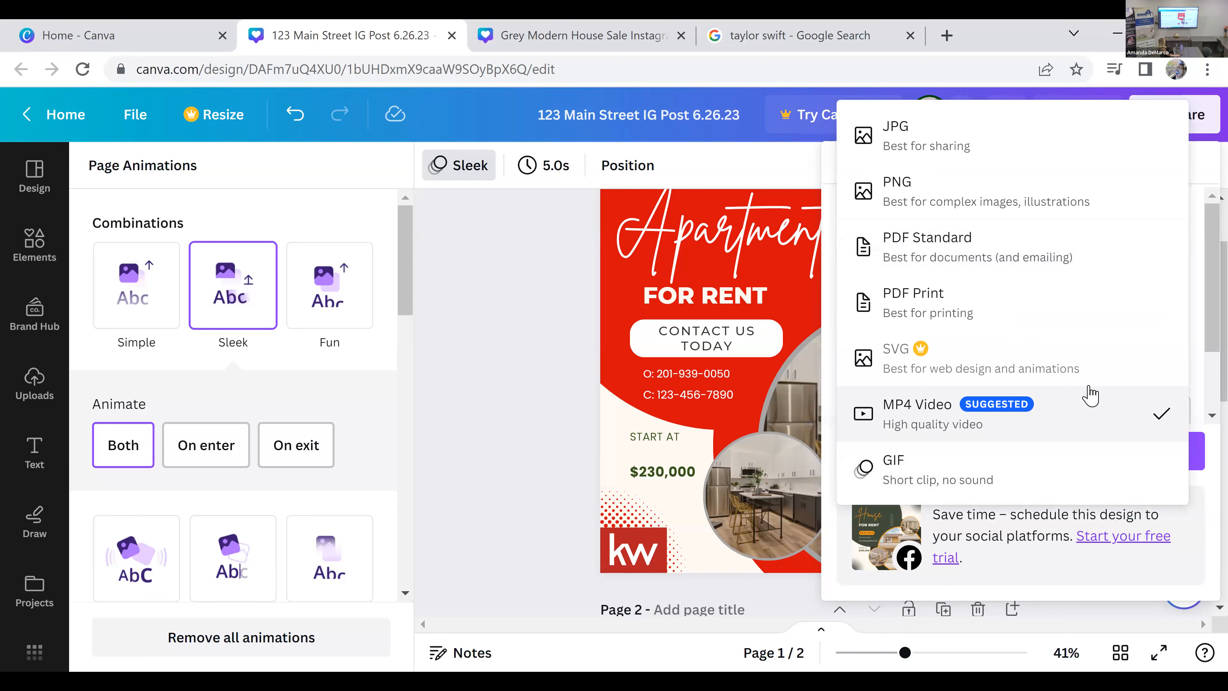
click(1066, 199)
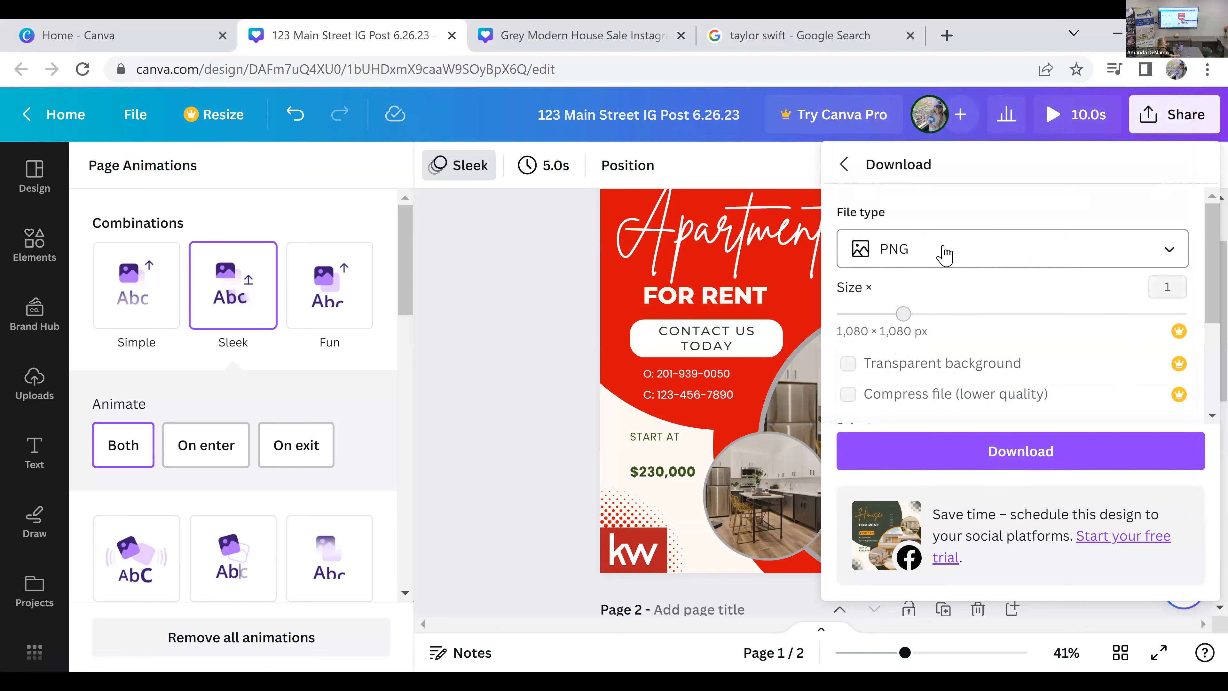
click(944, 255)
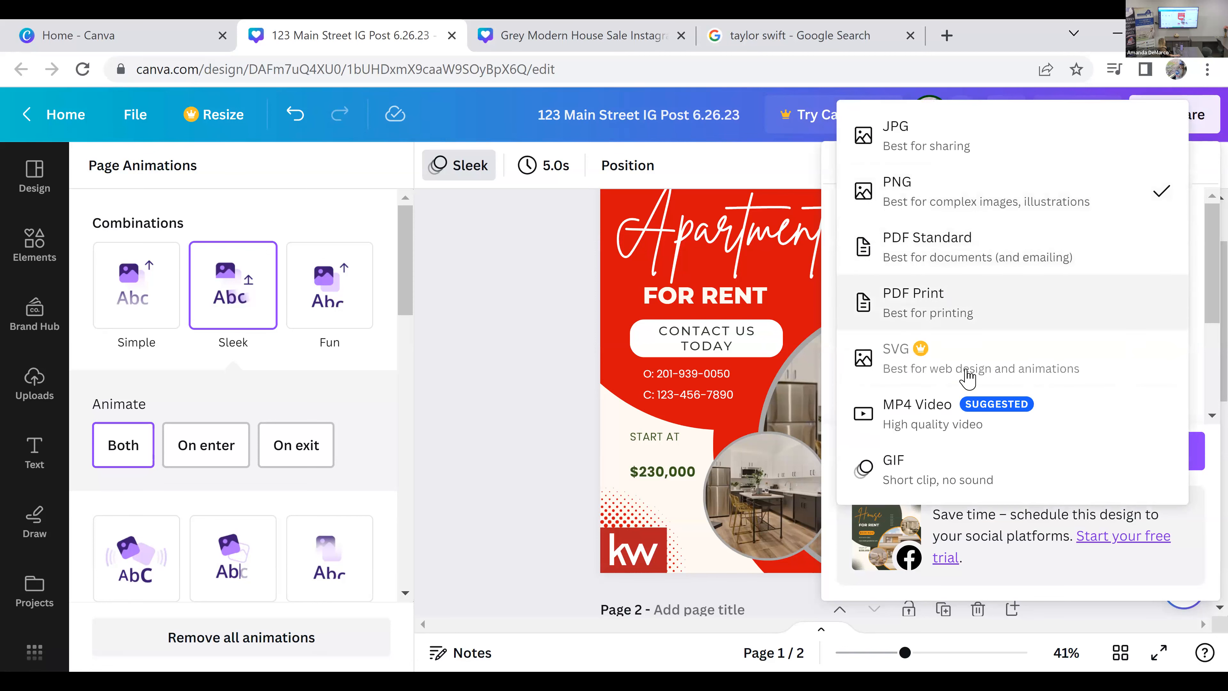
click(972, 415)
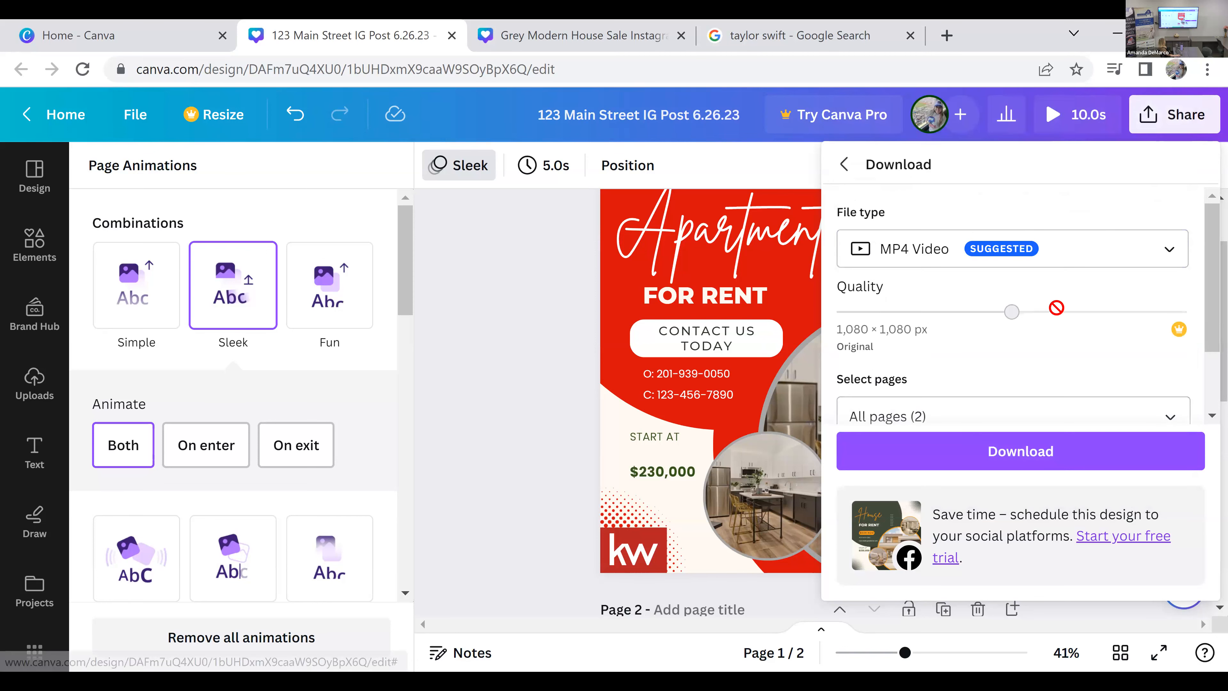
Step: Limit the MP4 video to page 1, save the download settings, and download it
scroll(1051, 312, down, 2)
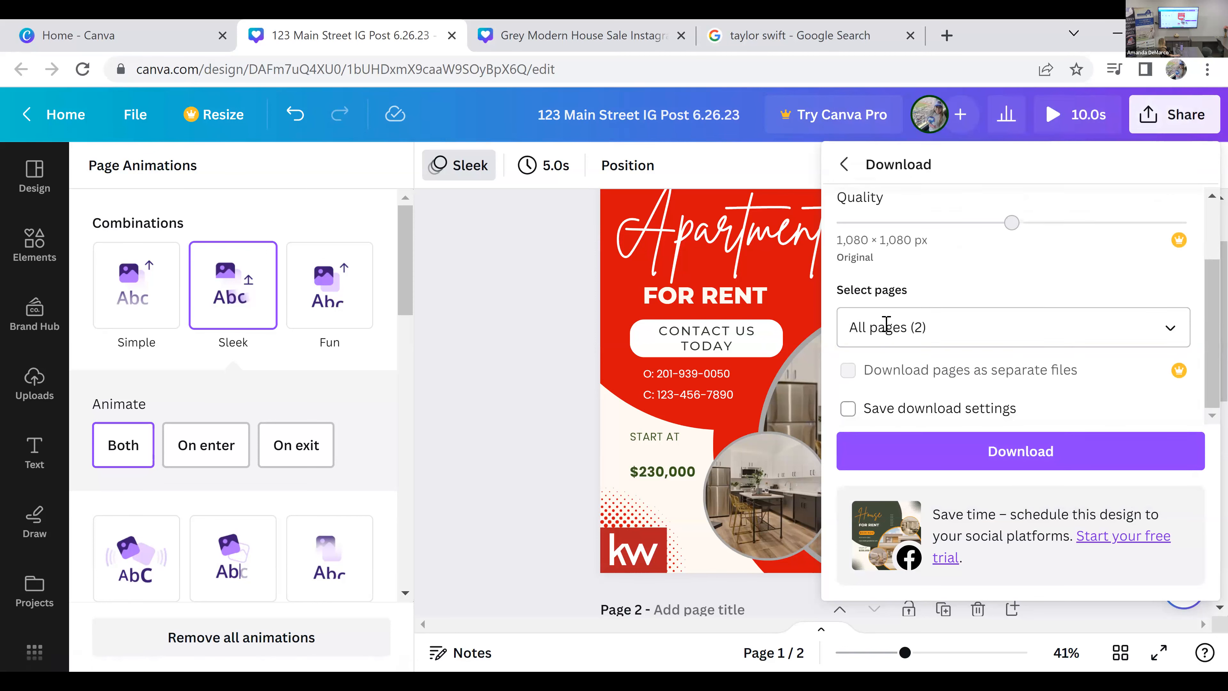
click(1159, 333)
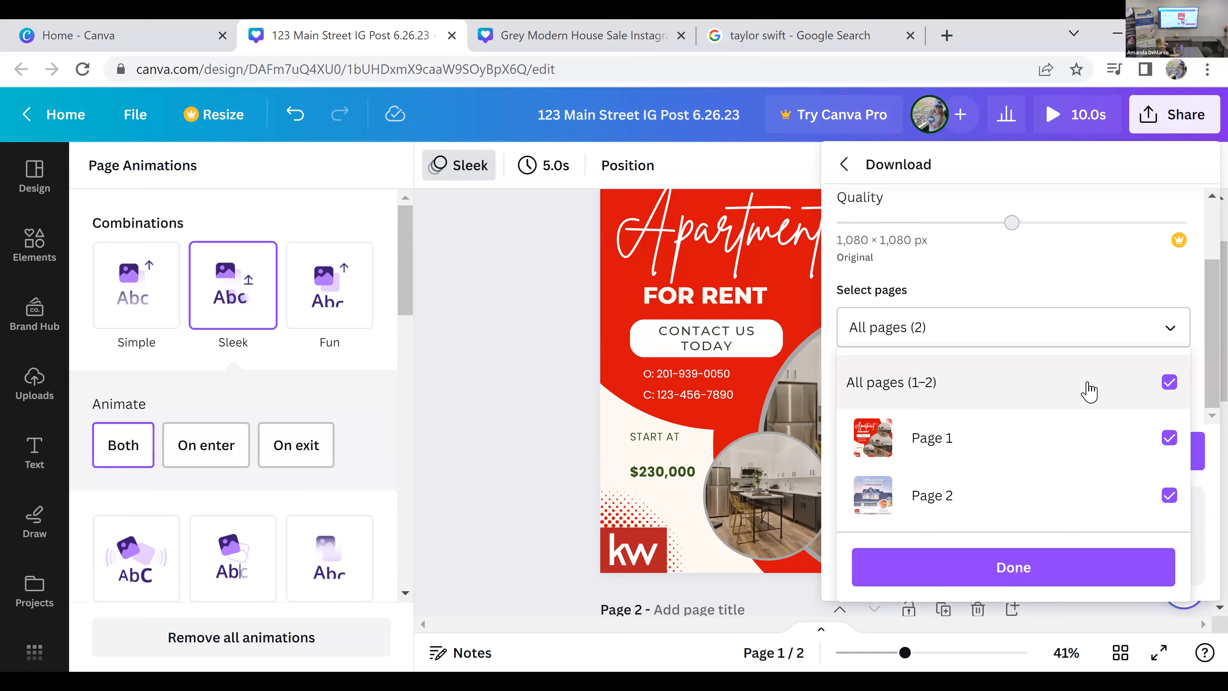
click(1169, 499)
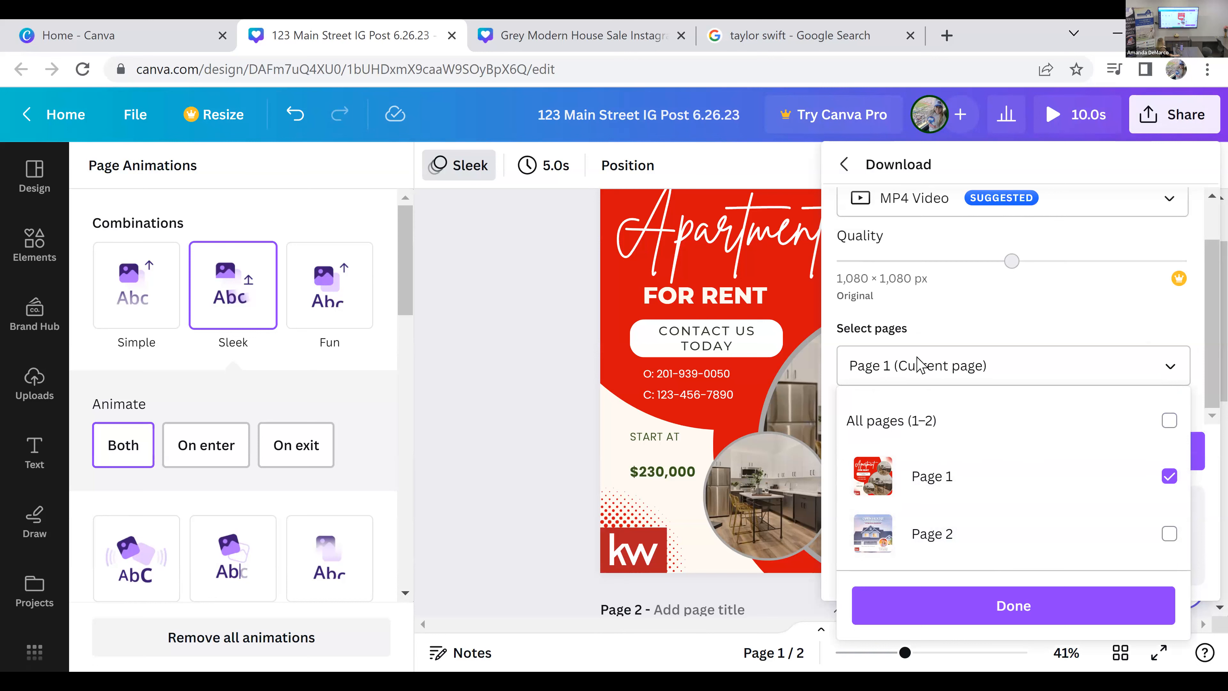
click(1002, 595)
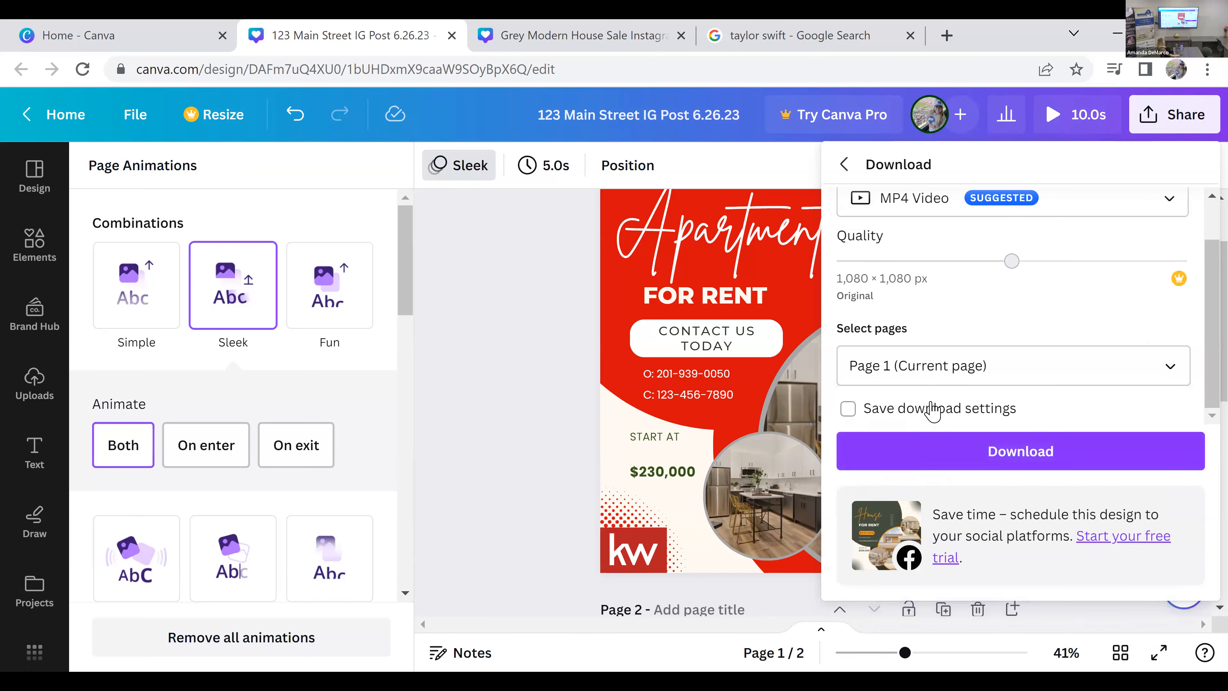
click(901, 415)
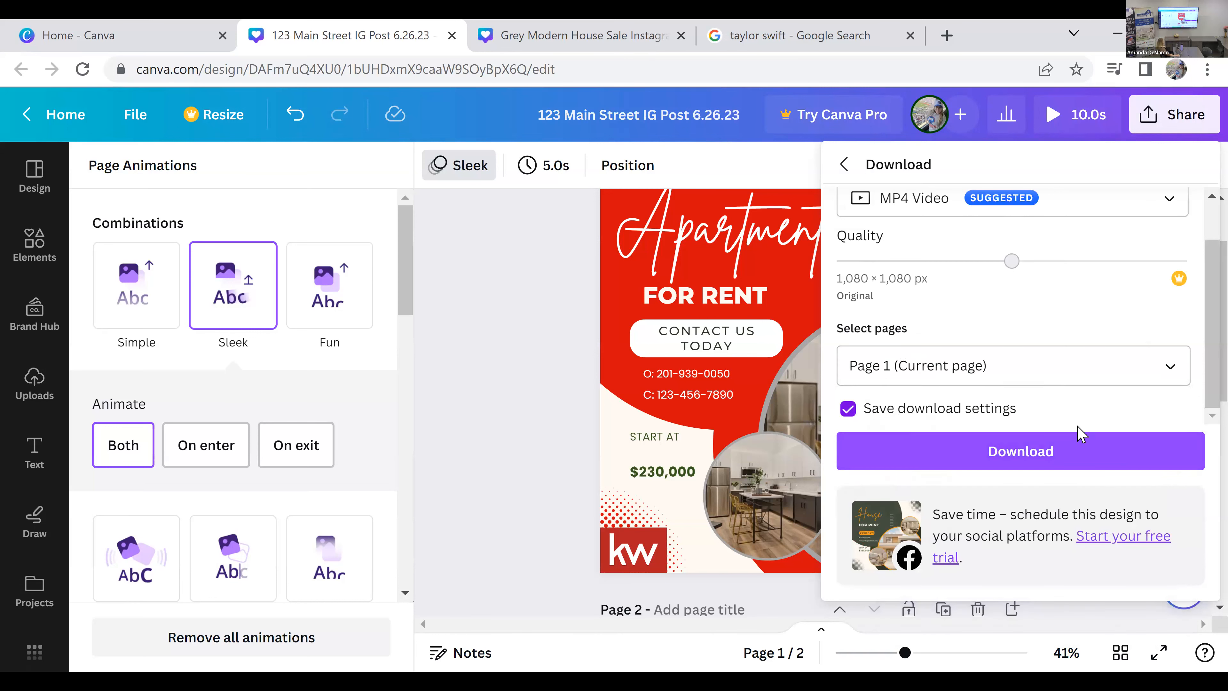
click(1074, 455)
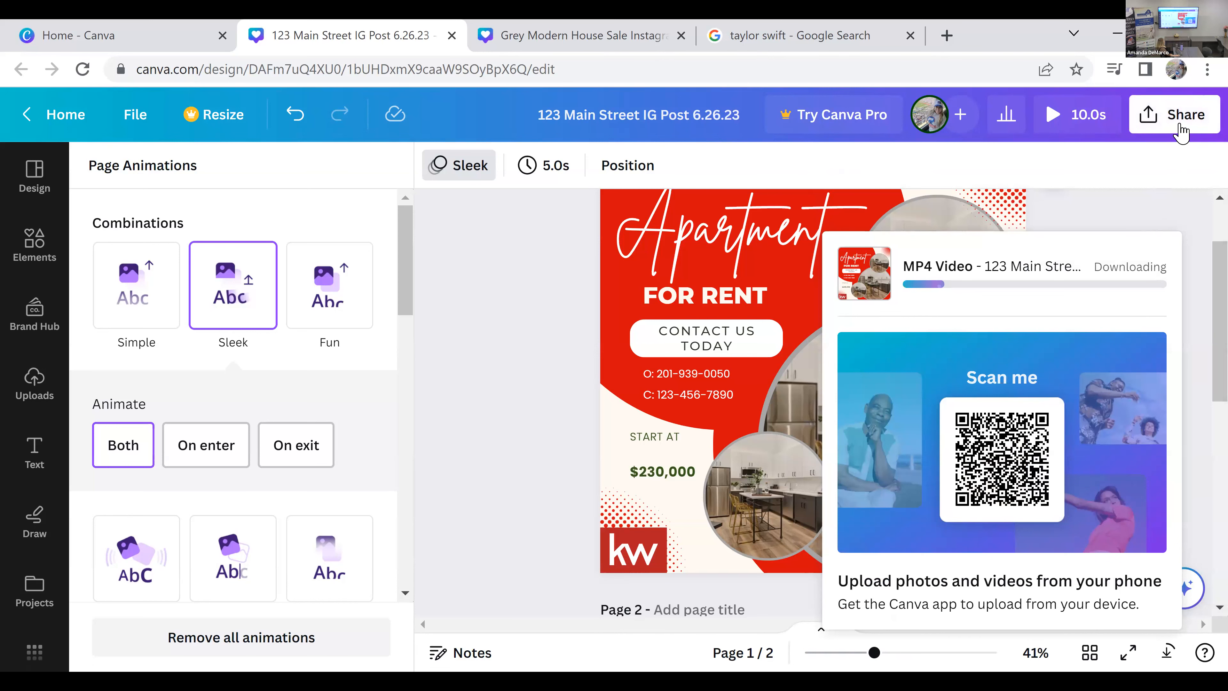
Step: Download only page 2 as a second MP4 video
click(1181, 130)
click(1141, 591)
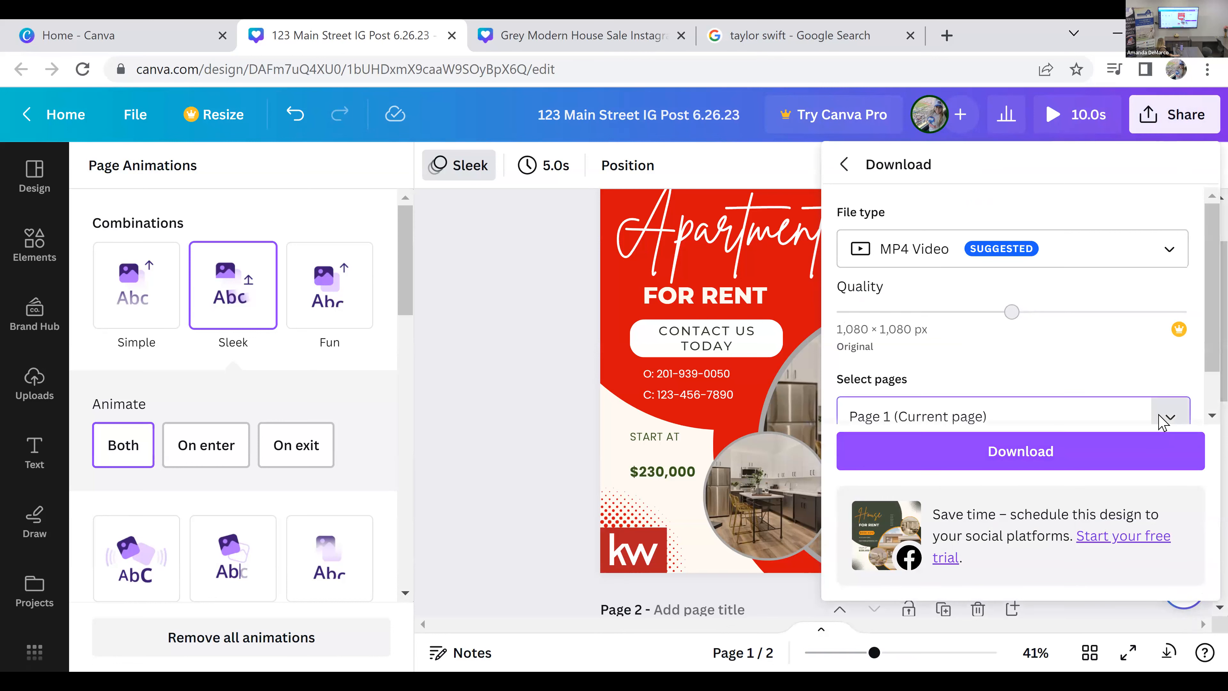
click(1166, 417)
click(1169, 225)
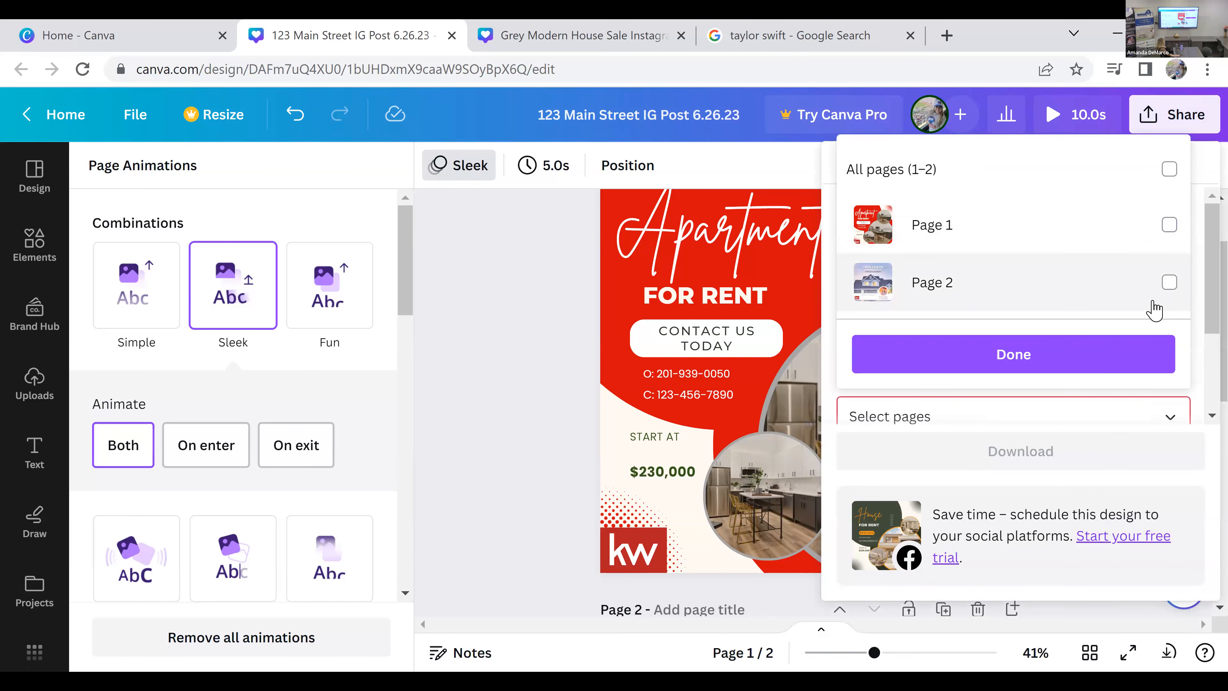
click(1165, 284)
click(1083, 356)
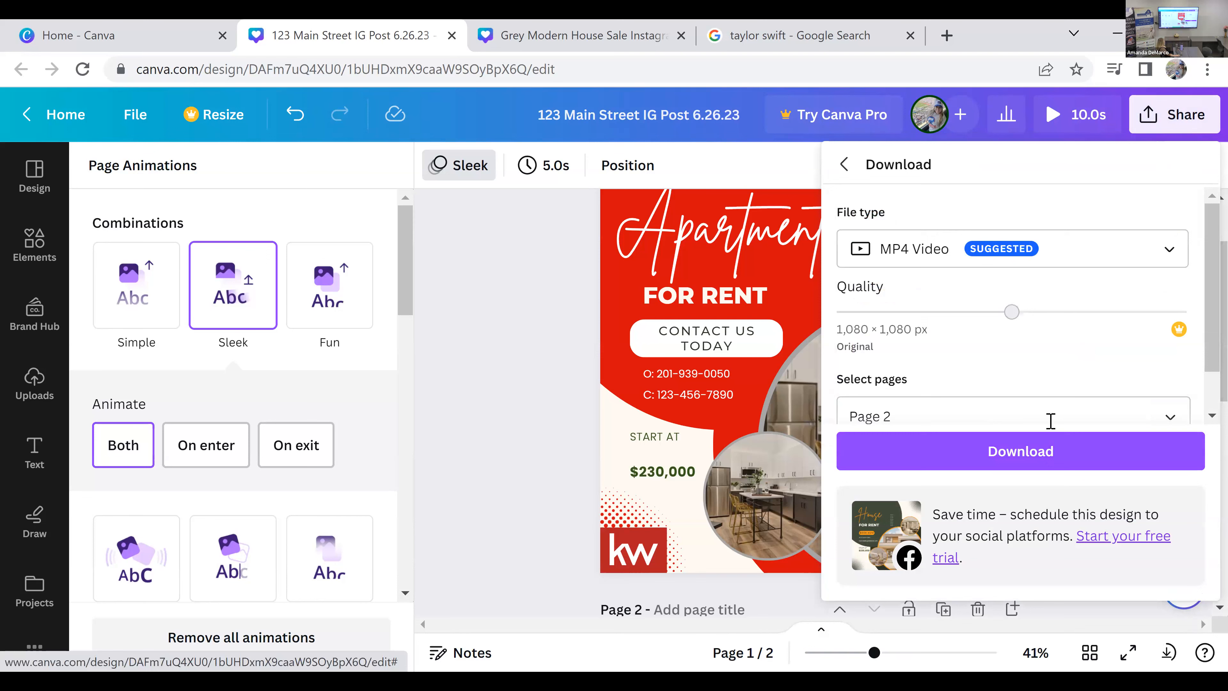
click(1146, 467)
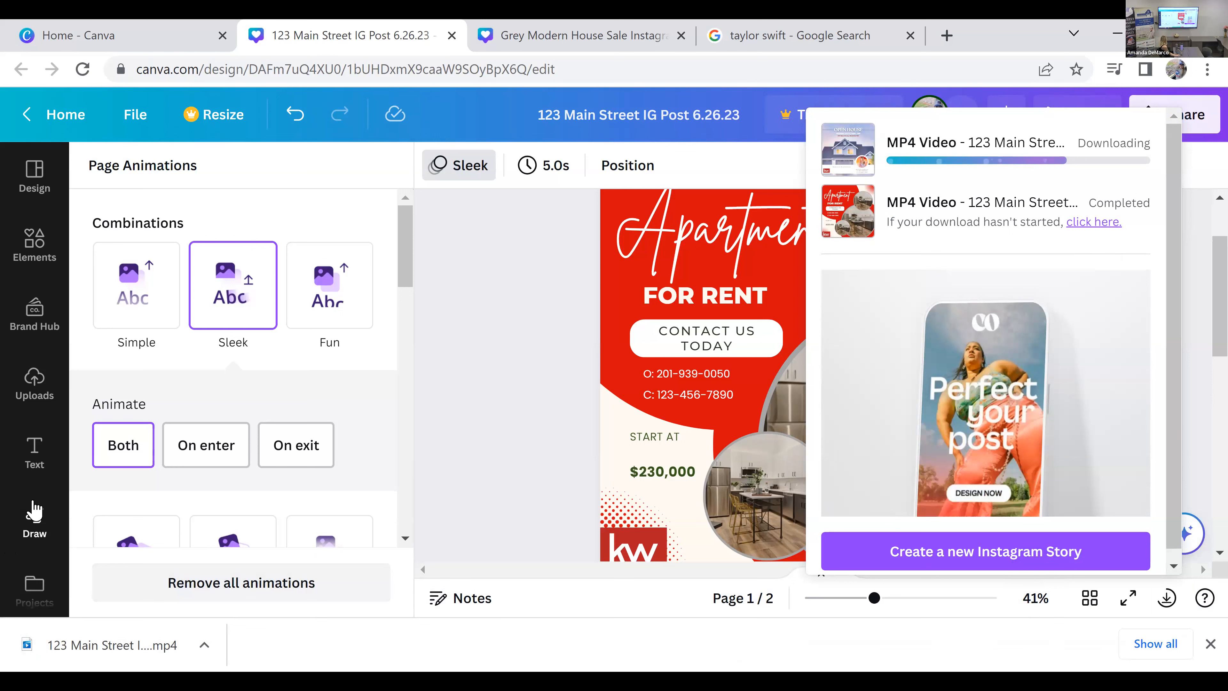
Step: Close the page animation options and dismiss the download status pop-up
scroll(34, 508, down, 2)
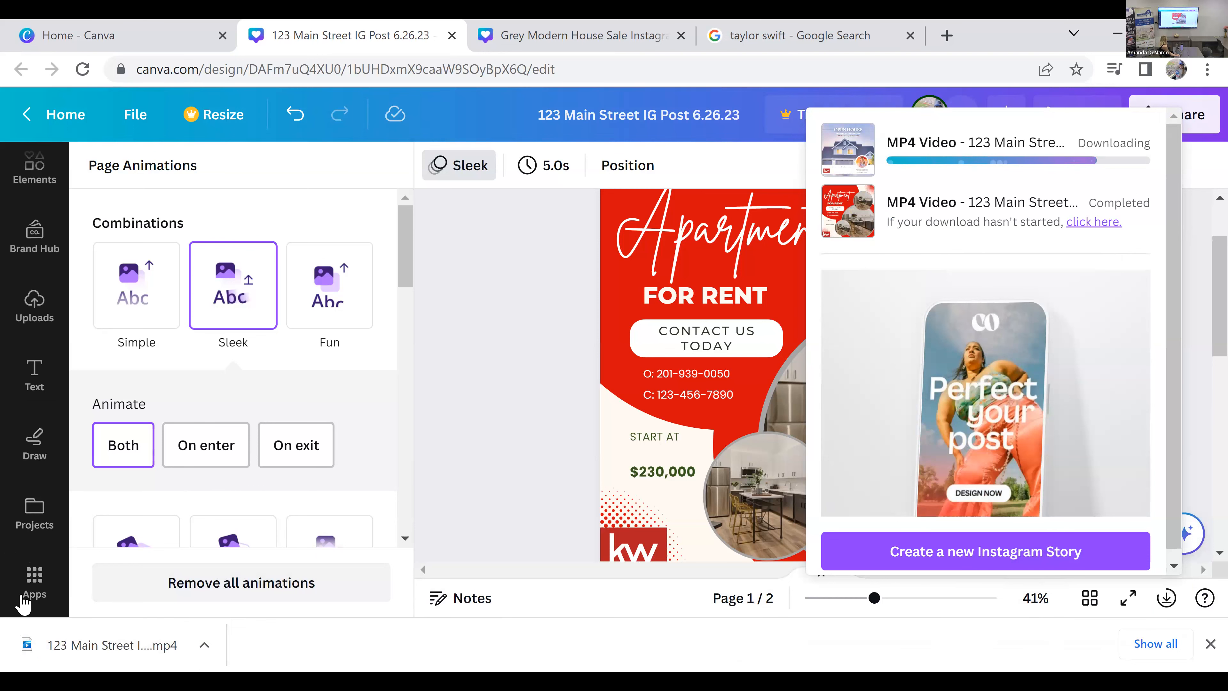
click(34, 587)
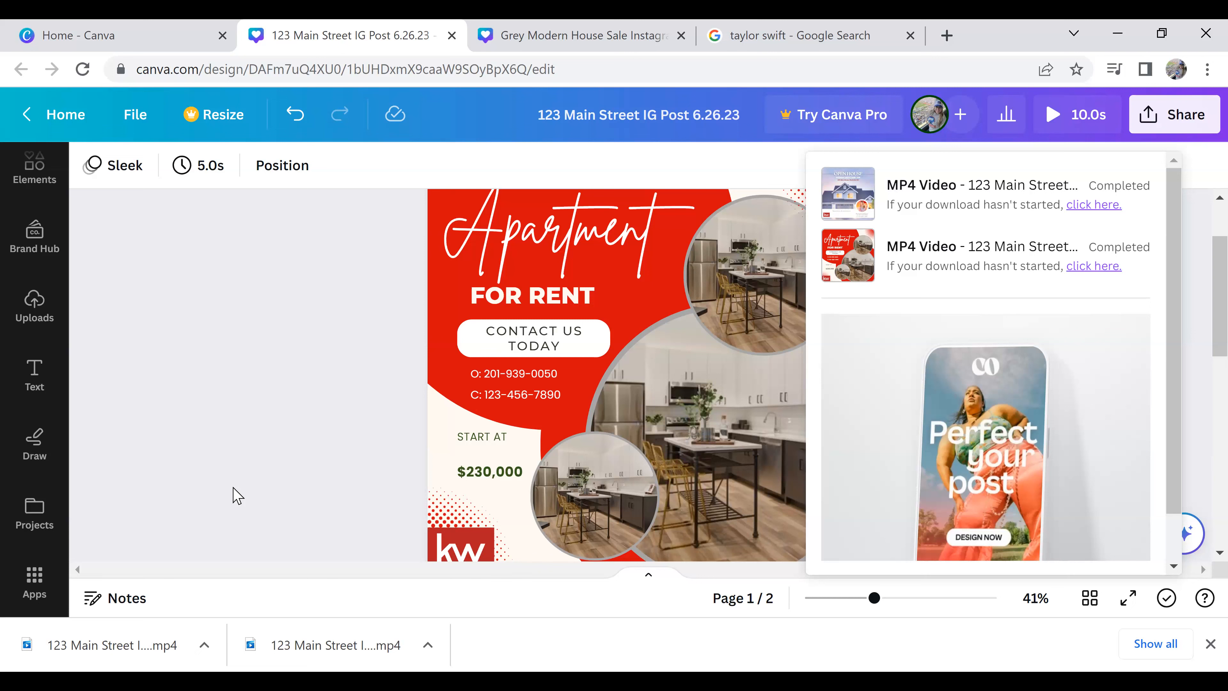
scroll(233, 494, down, 2)
scroll(233, 493, up, 2)
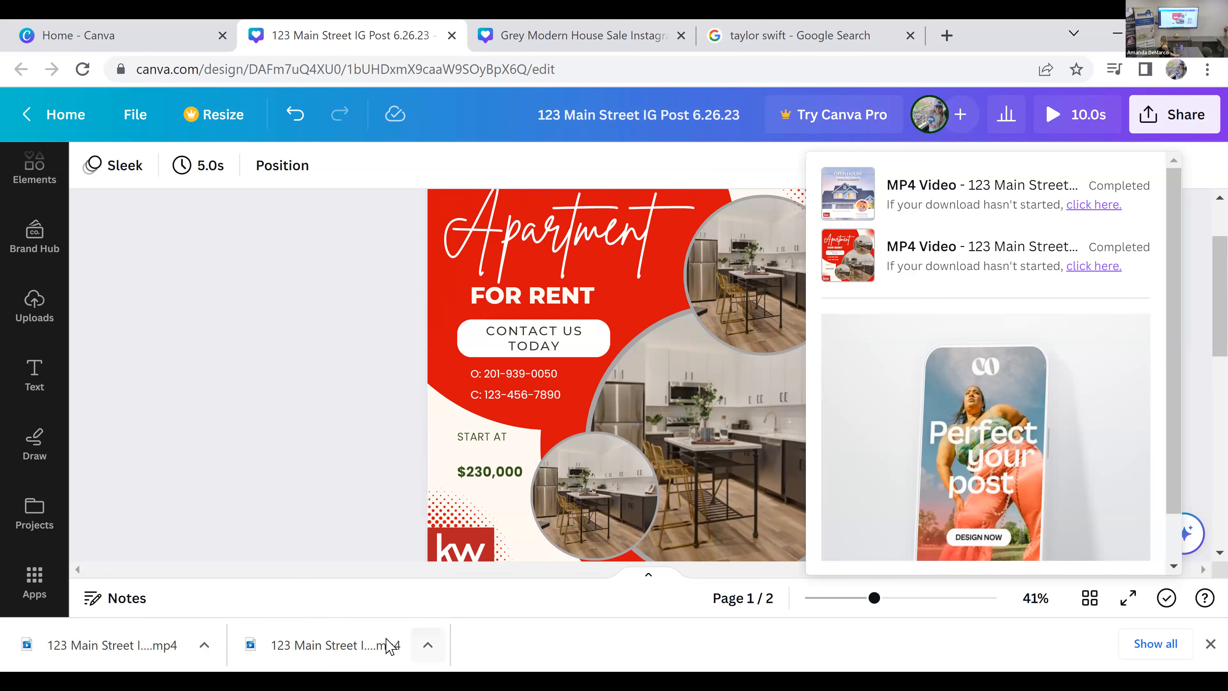
click(373, 450)
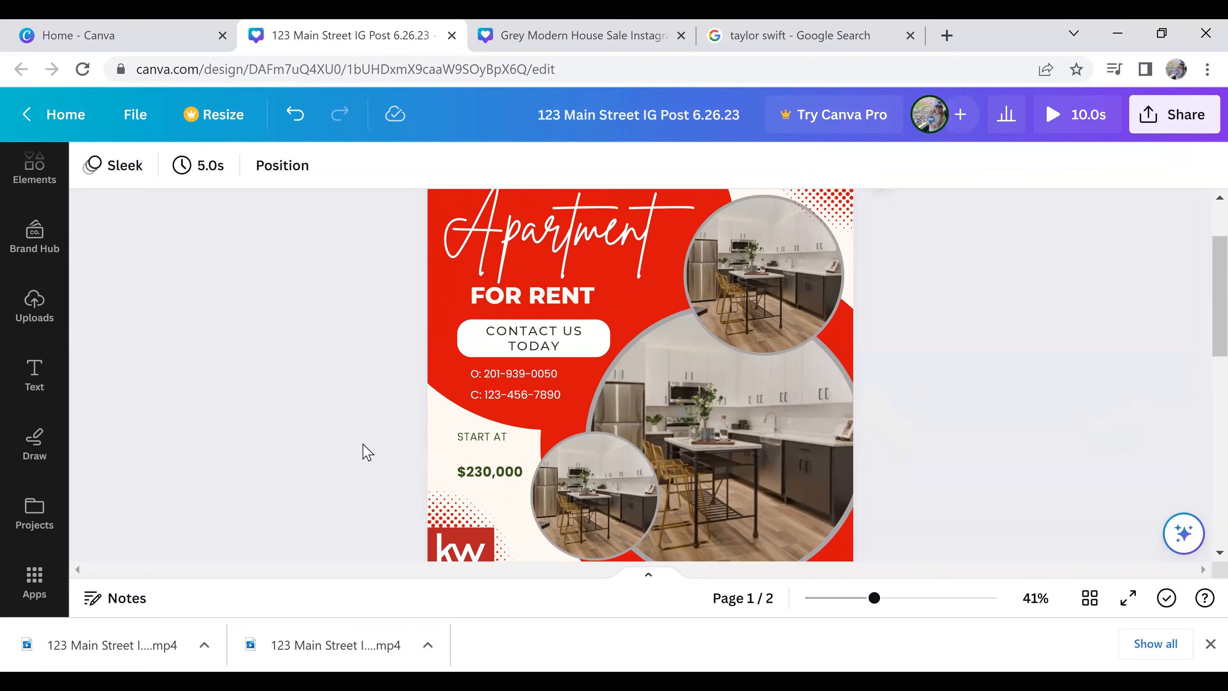
Step: Find the QR Code app among the Canva apps and start using it
click(34, 580)
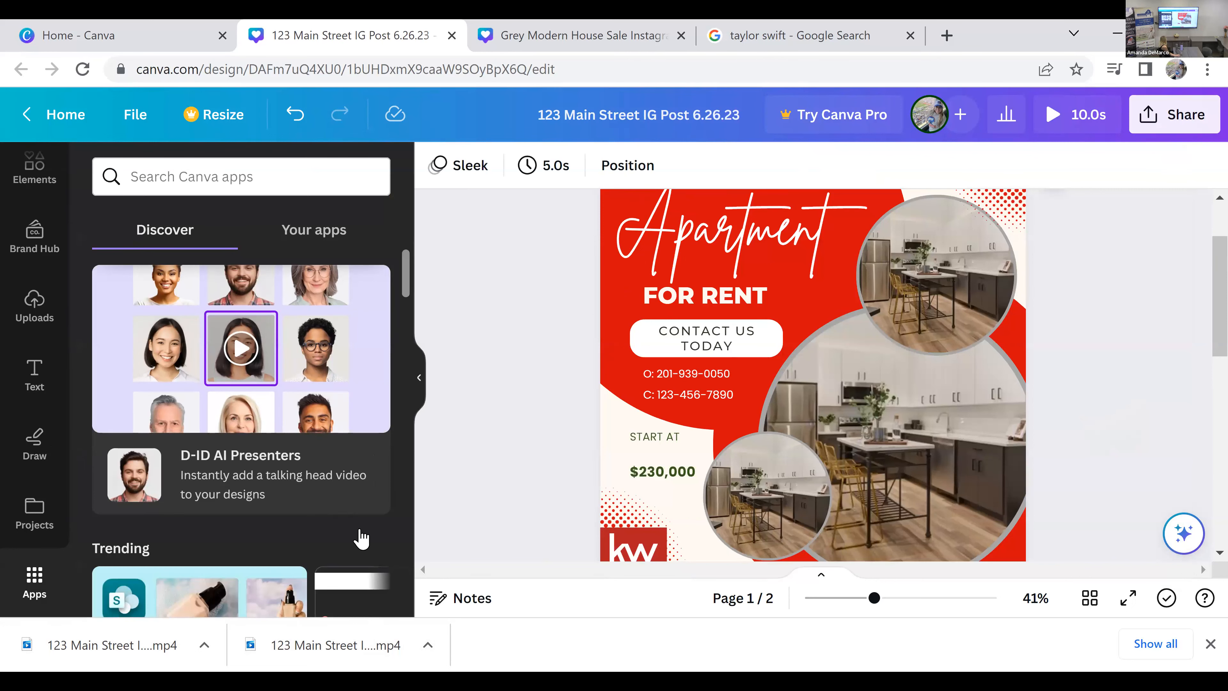
scroll(355, 387, down, 8)
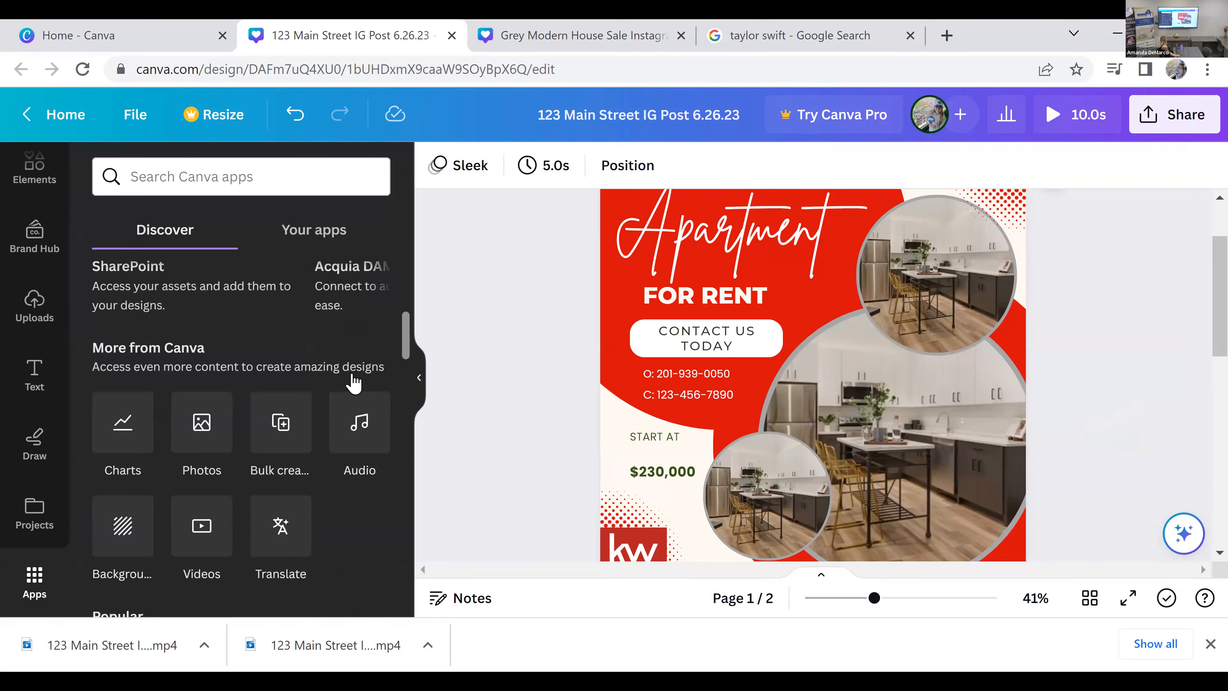
scroll(353, 380, down, 2)
scroll(344, 465, up, 2)
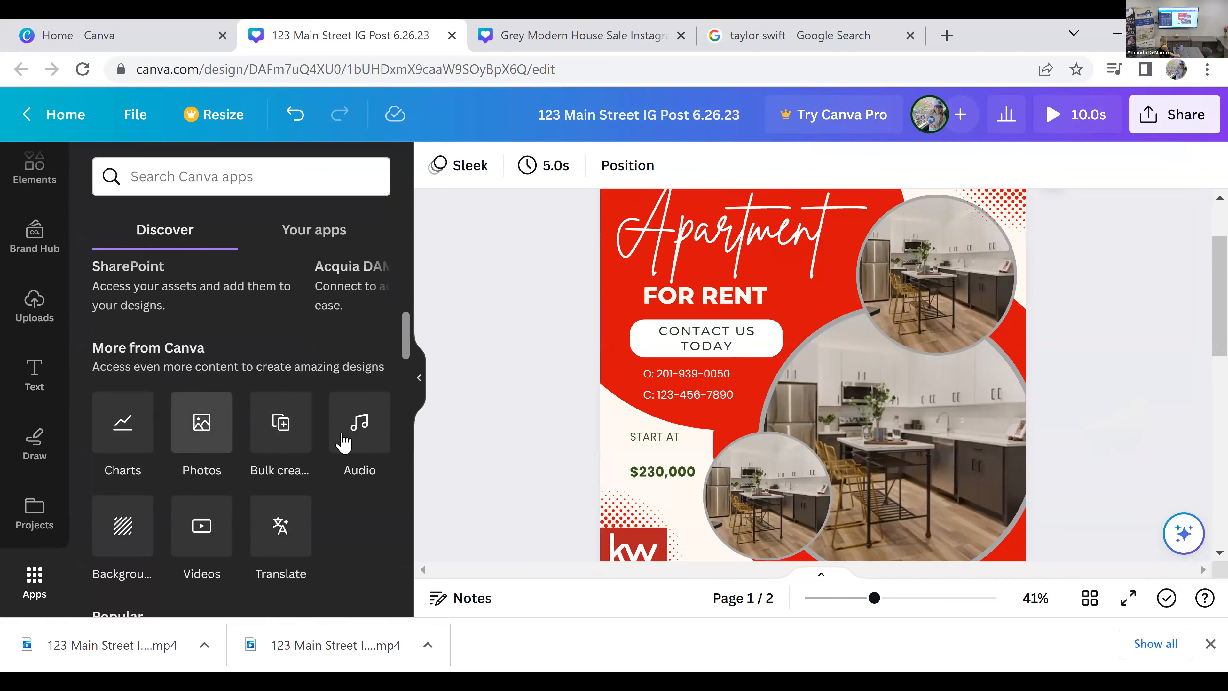
scroll(321, 502, down, 4)
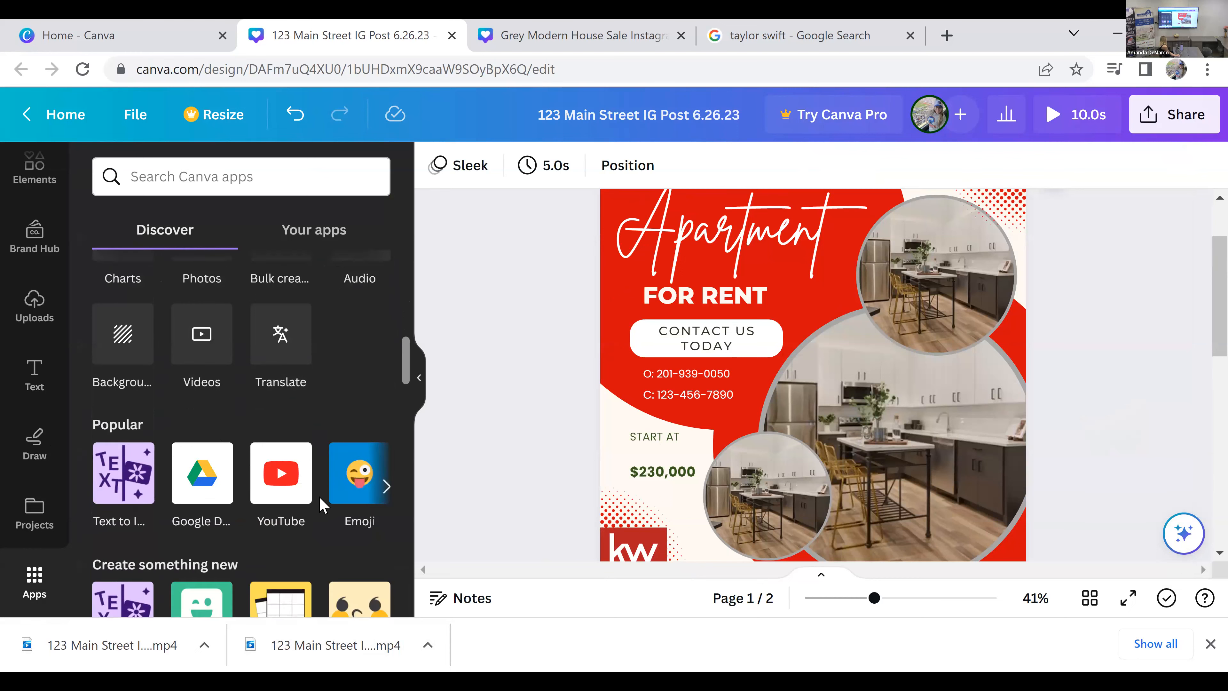
scroll(320, 503, down, 2)
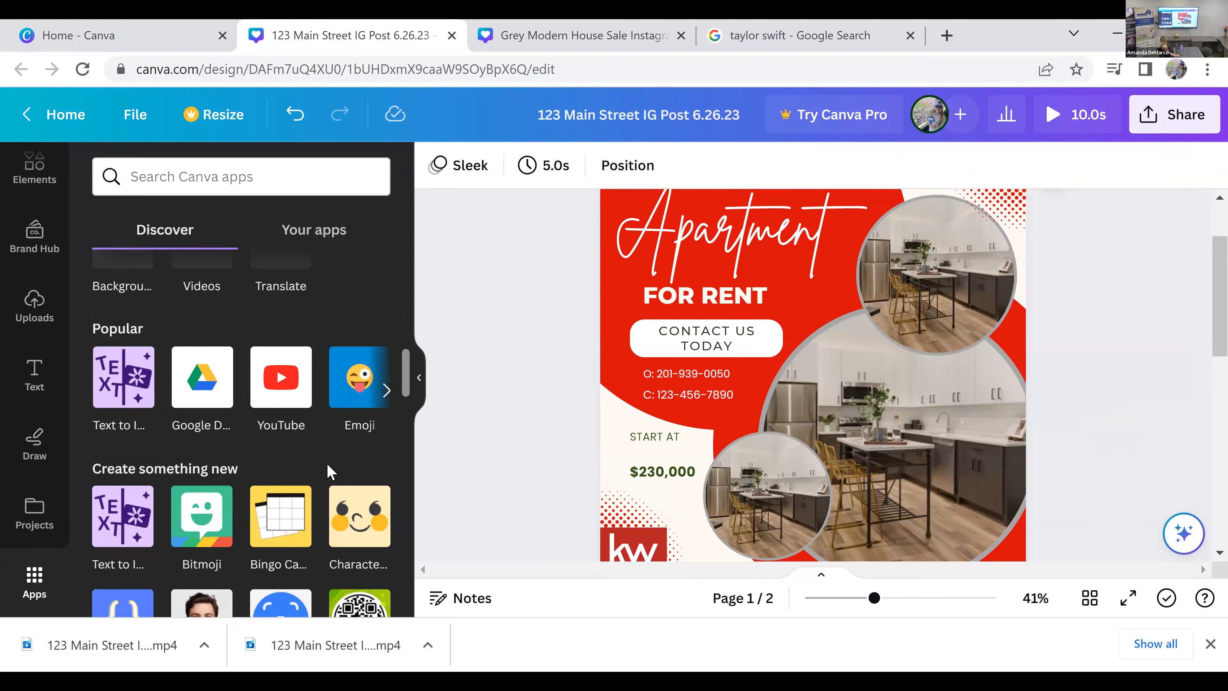
scroll(328, 471, down, 4)
scroll(318, 470, down, 4)
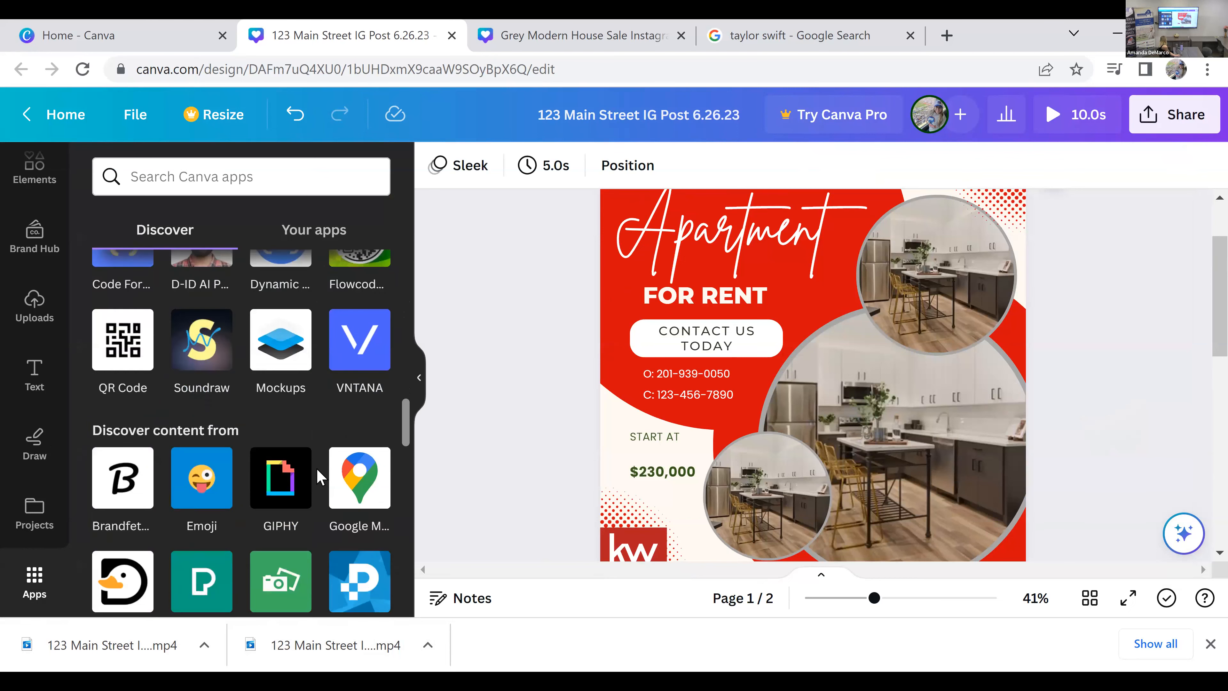
scroll(317, 469, up, 2)
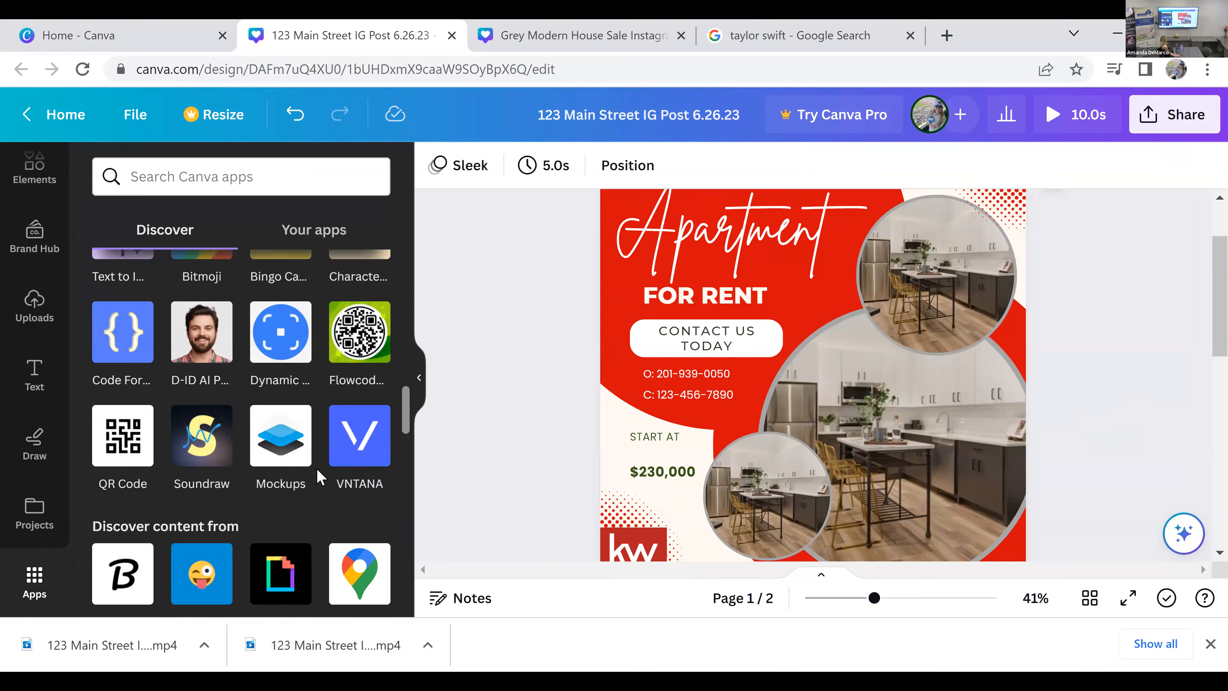
click(129, 452)
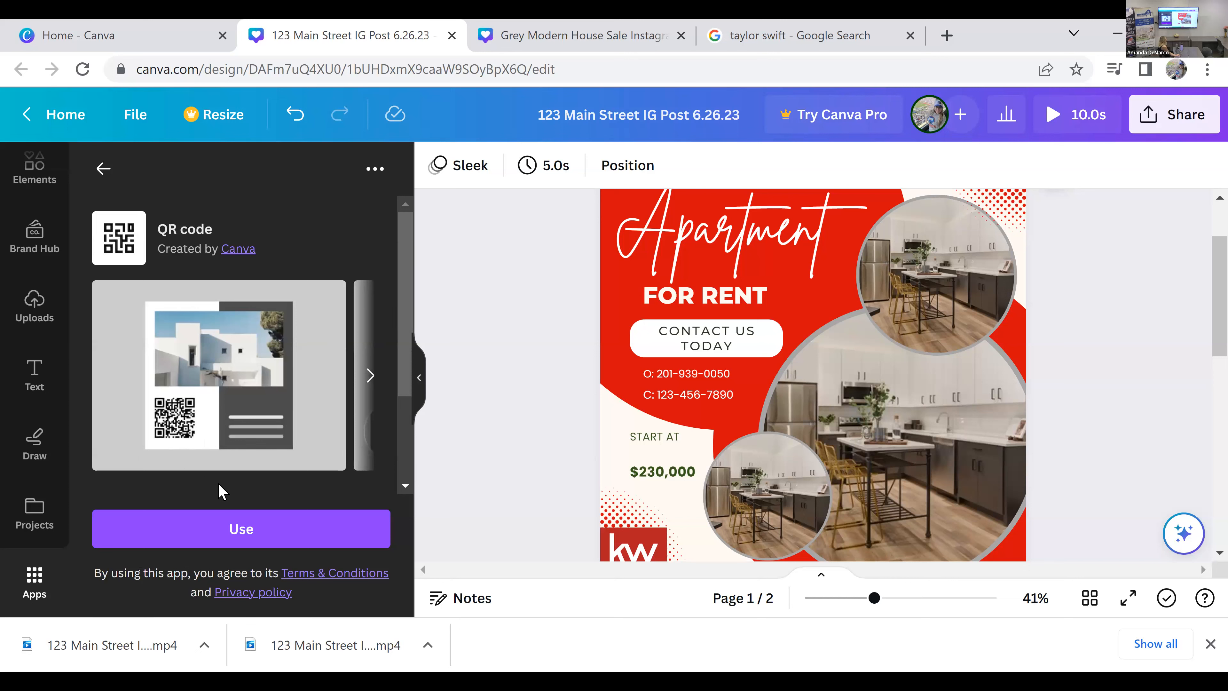
click(241, 529)
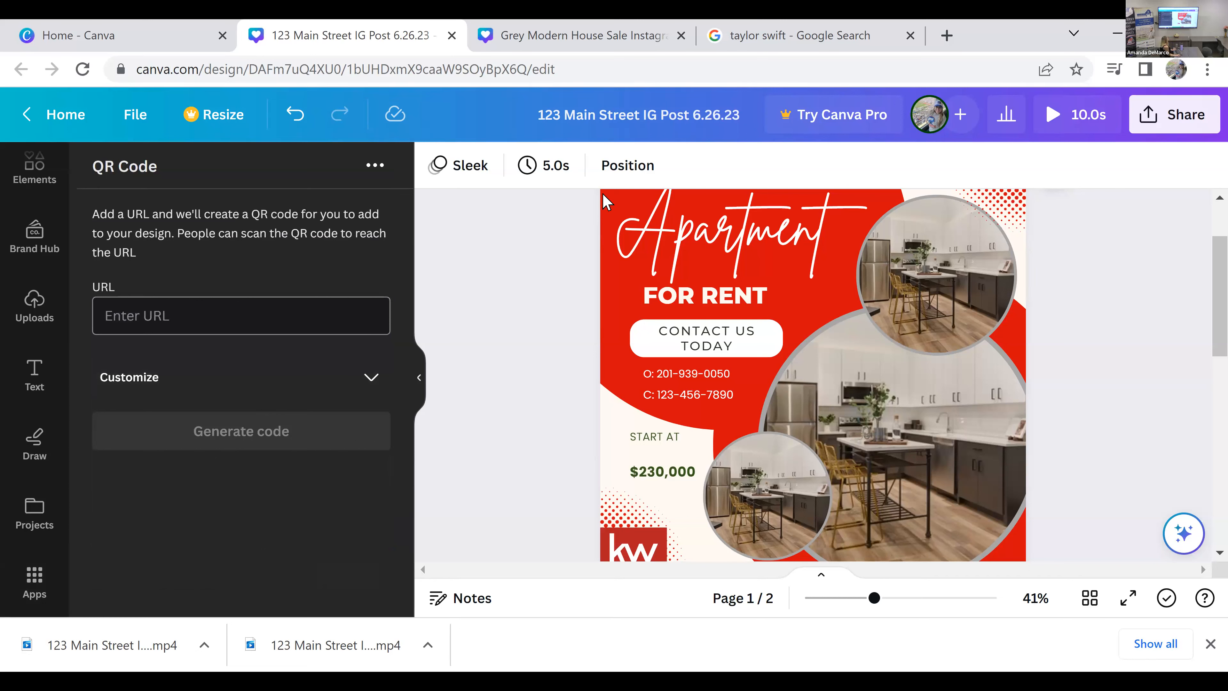
Step: Open the agent's kw.com website in a new browser tab and select its web address for copying
click(948, 36)
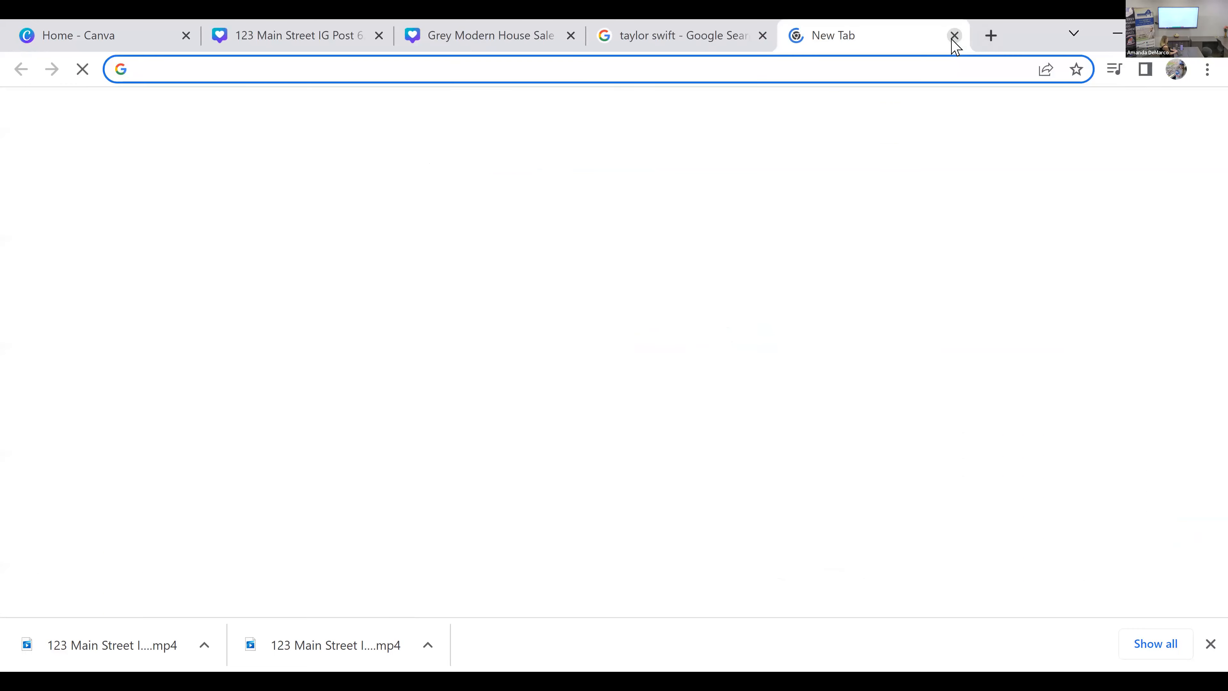
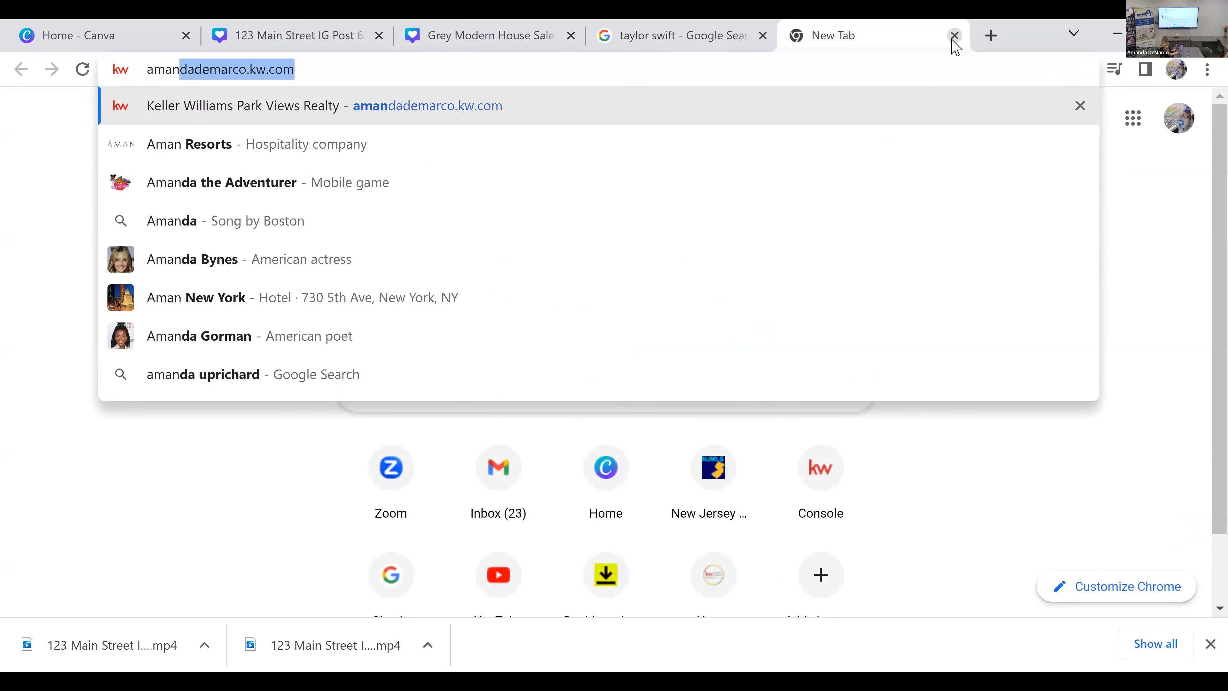
key(Return)
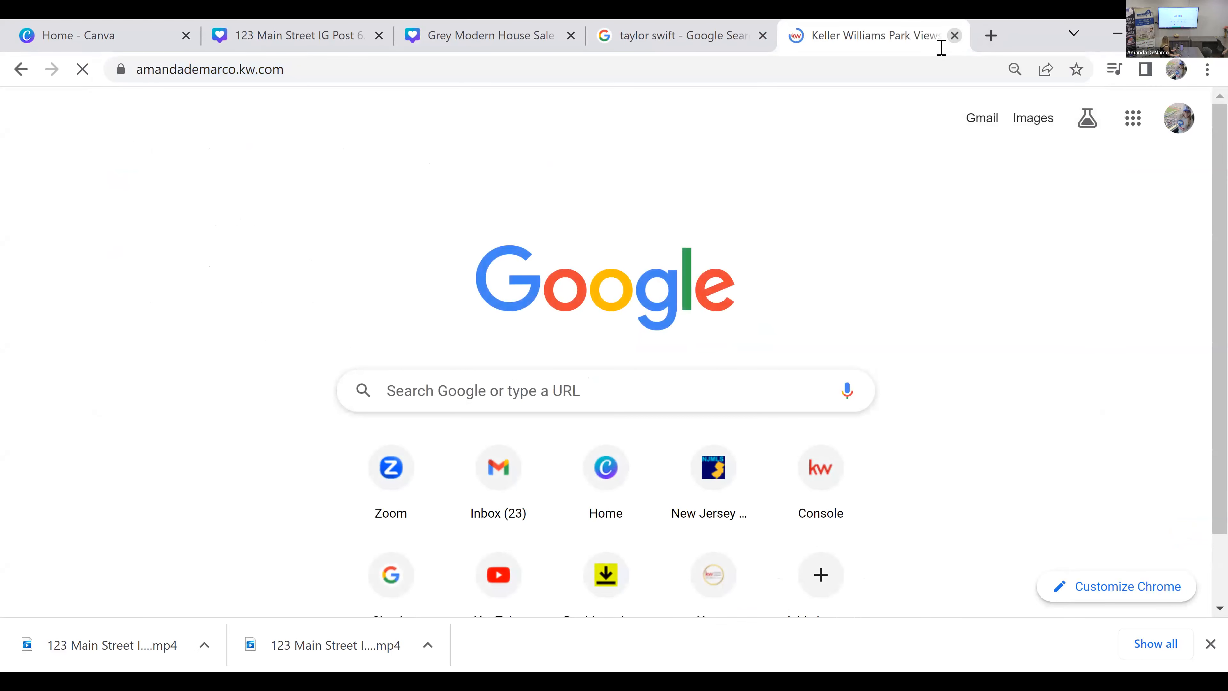
click(911, 69)
key(ctrl+c)
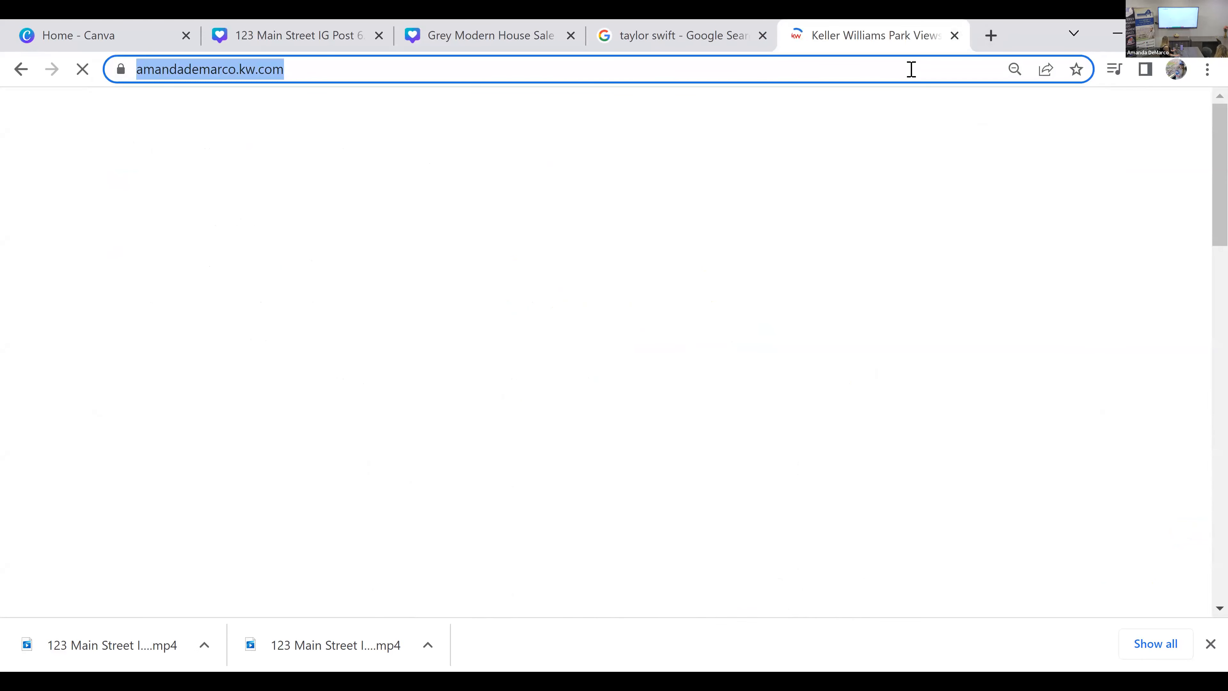
Step: Return to the Canva design and generate a QR code from the copied website address with the default colors and margin
click(317, 41)
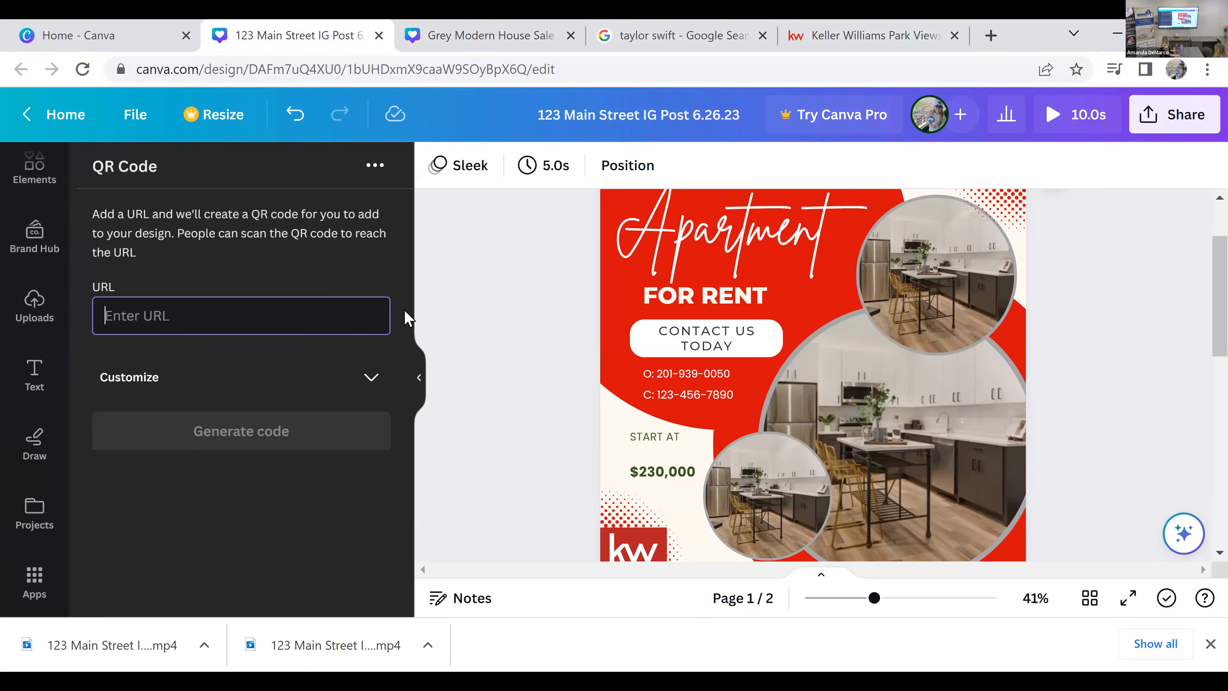
key(ctrl+v)
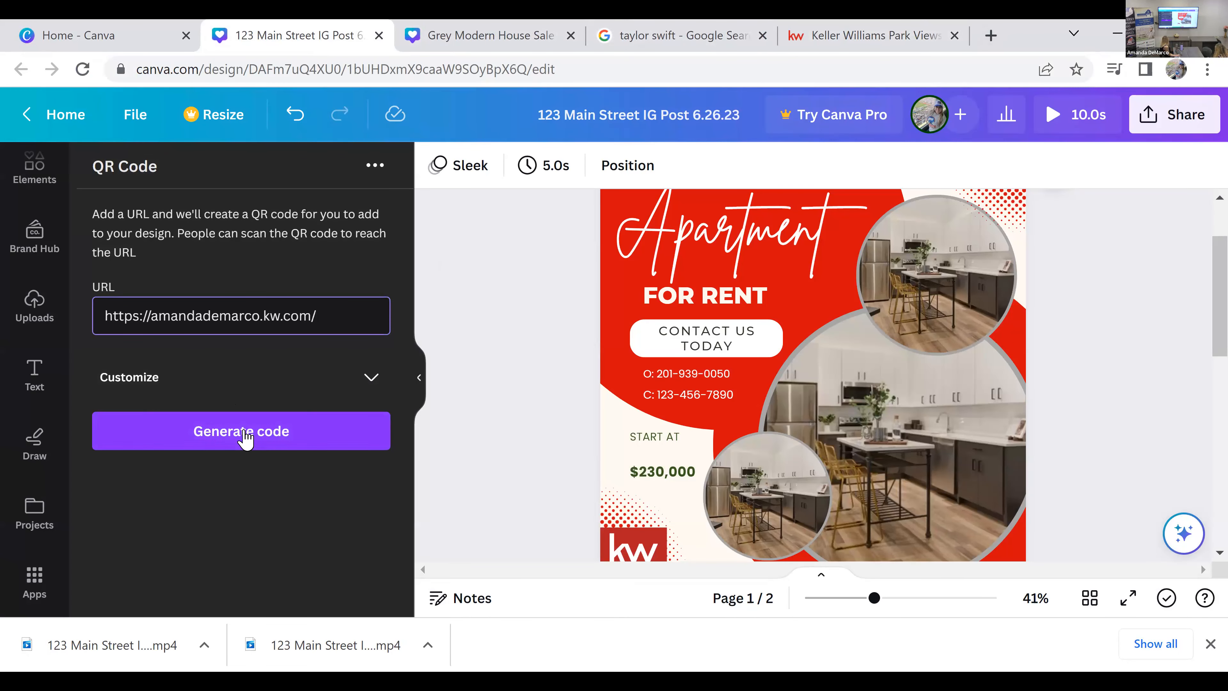
click(369, 379)
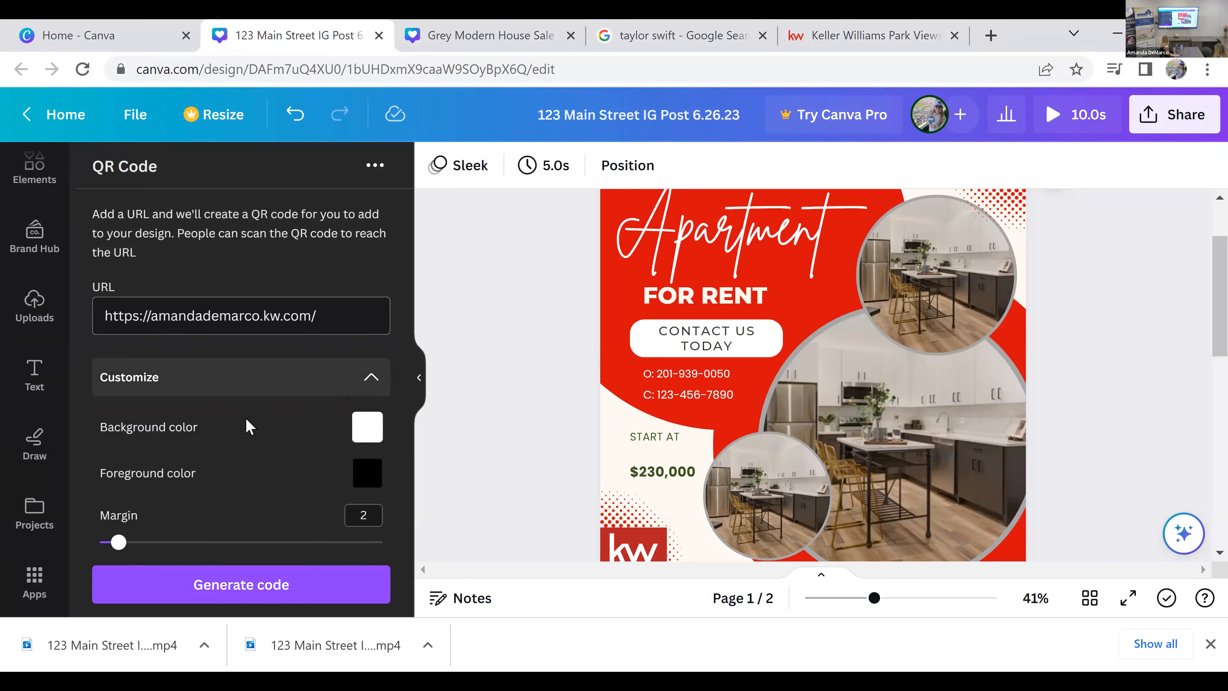
scroll(339, 421, down, 1)
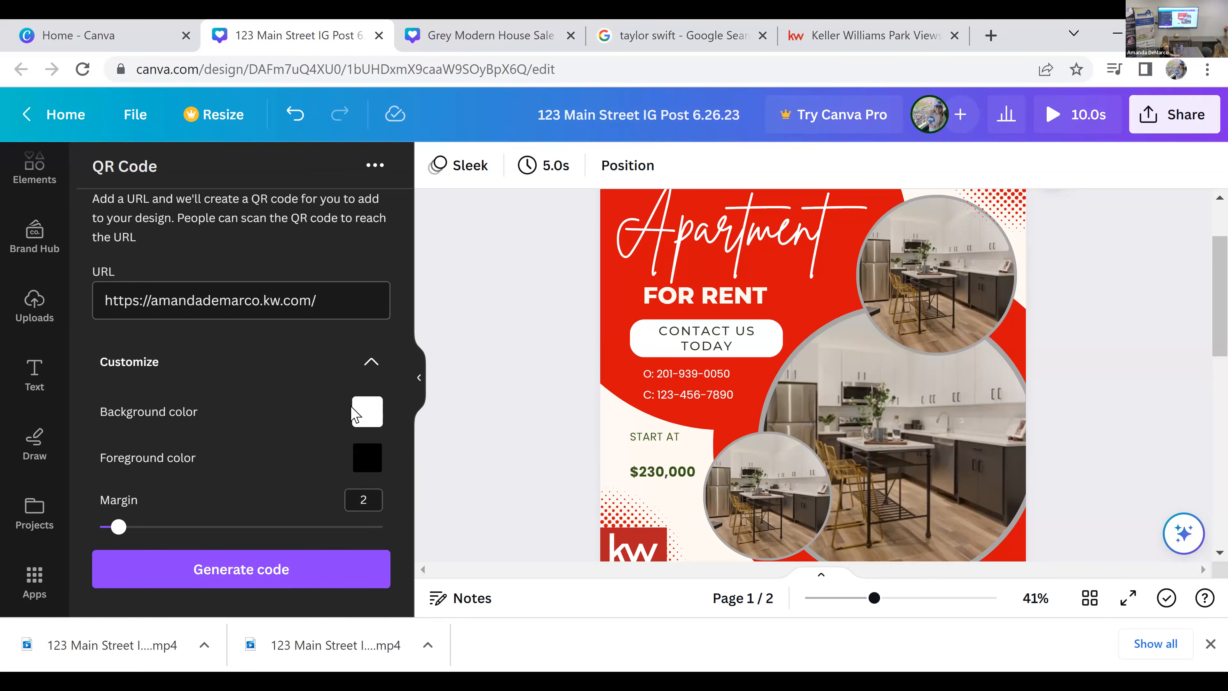
click(308, 569)
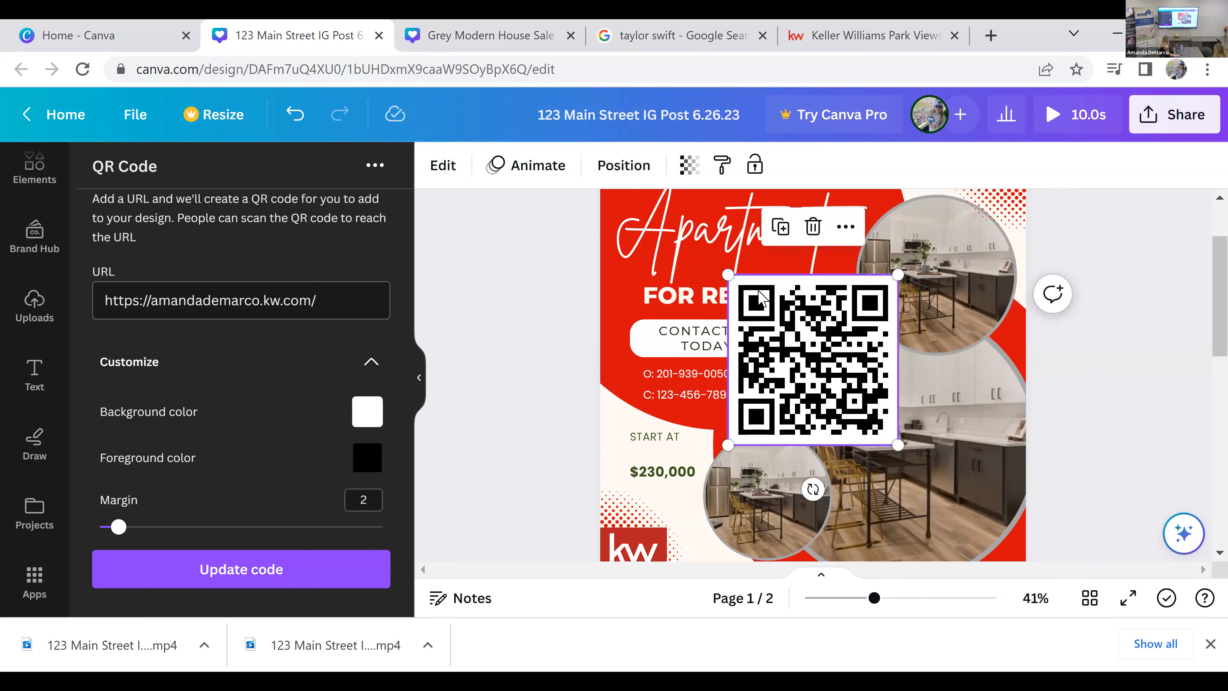
Step: Shrink the QR code and place it in the lower-right corner of the apartment rental post on page 1
drag(831, 347, 835, 380)
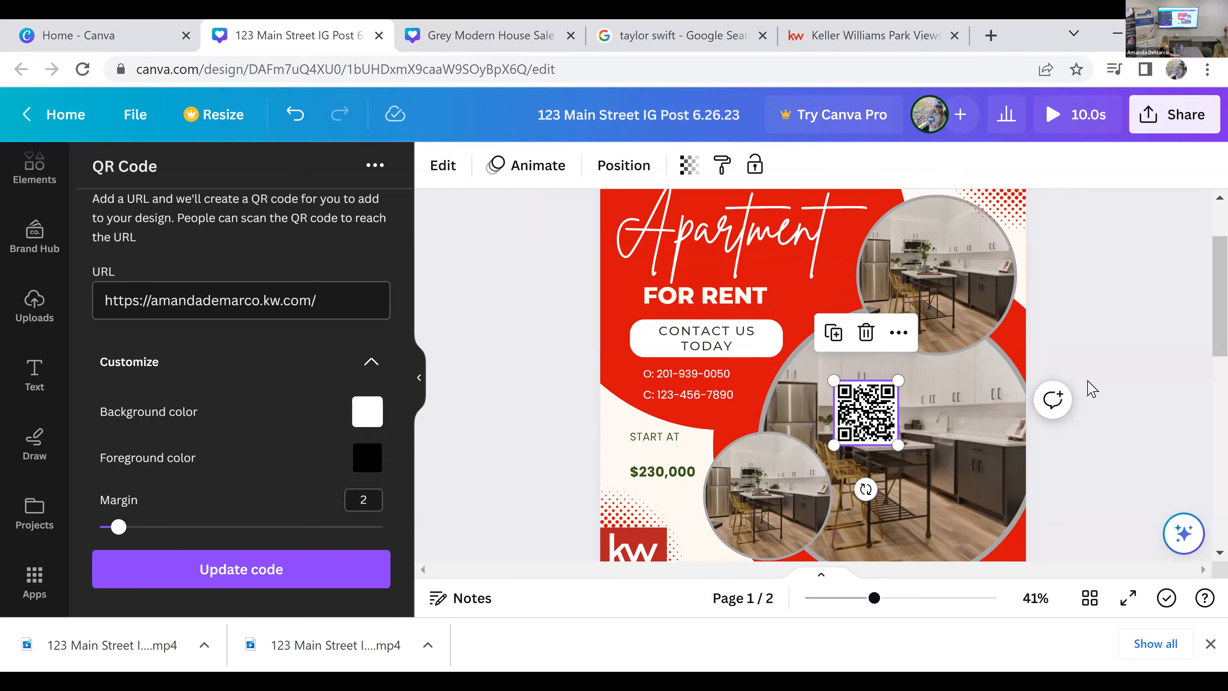
scroll(1090, 387, down, 2)
drag(844, 308, 942, 424)
click(1092, 447)
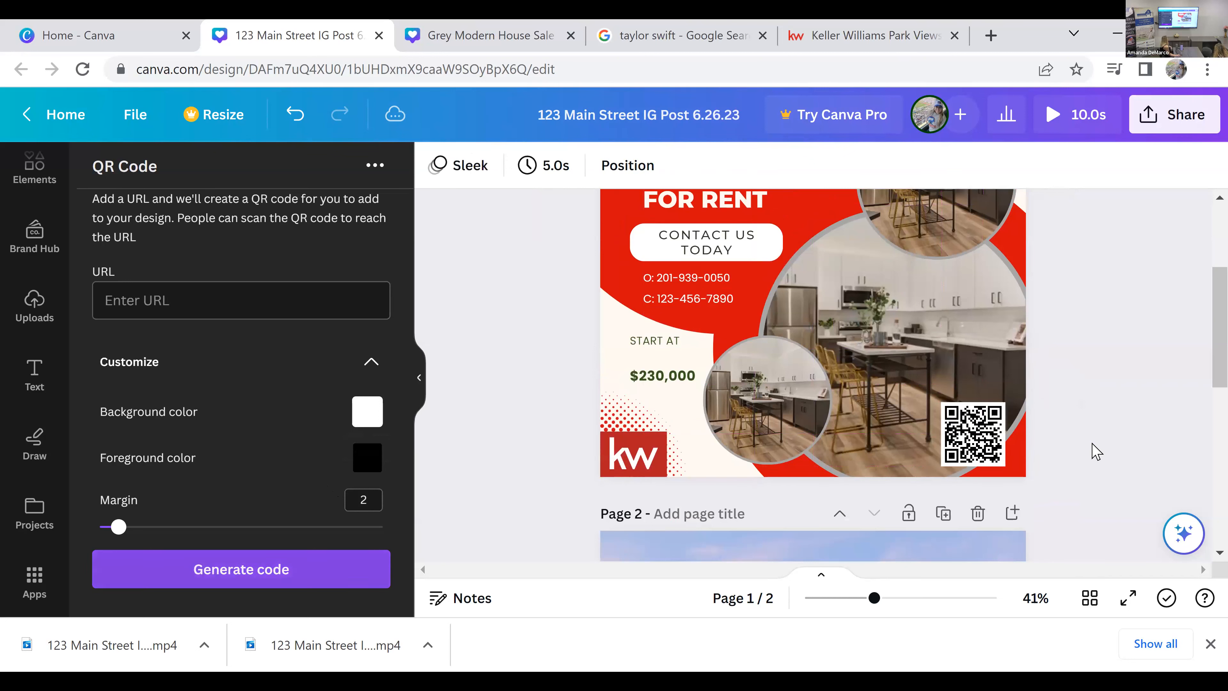
Step: Add the pink GLOW font combination to the open house post on page 2
scroll(19, 523, down, 2)
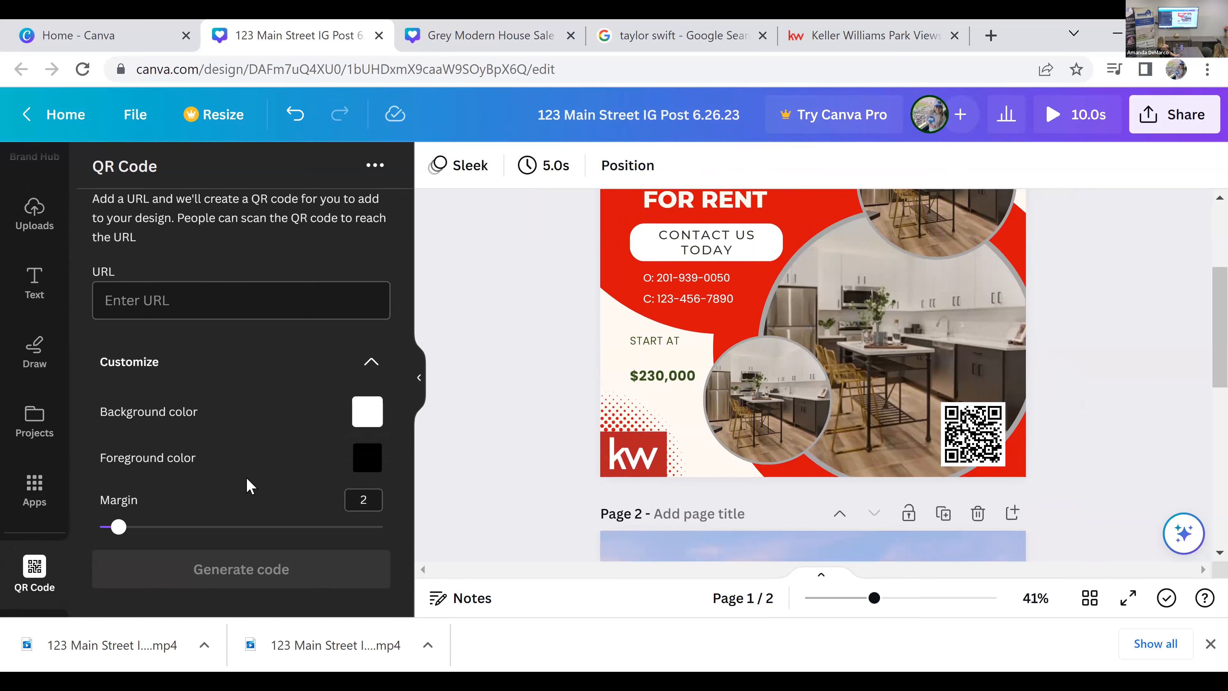
scroll(279, 459, up, 1)
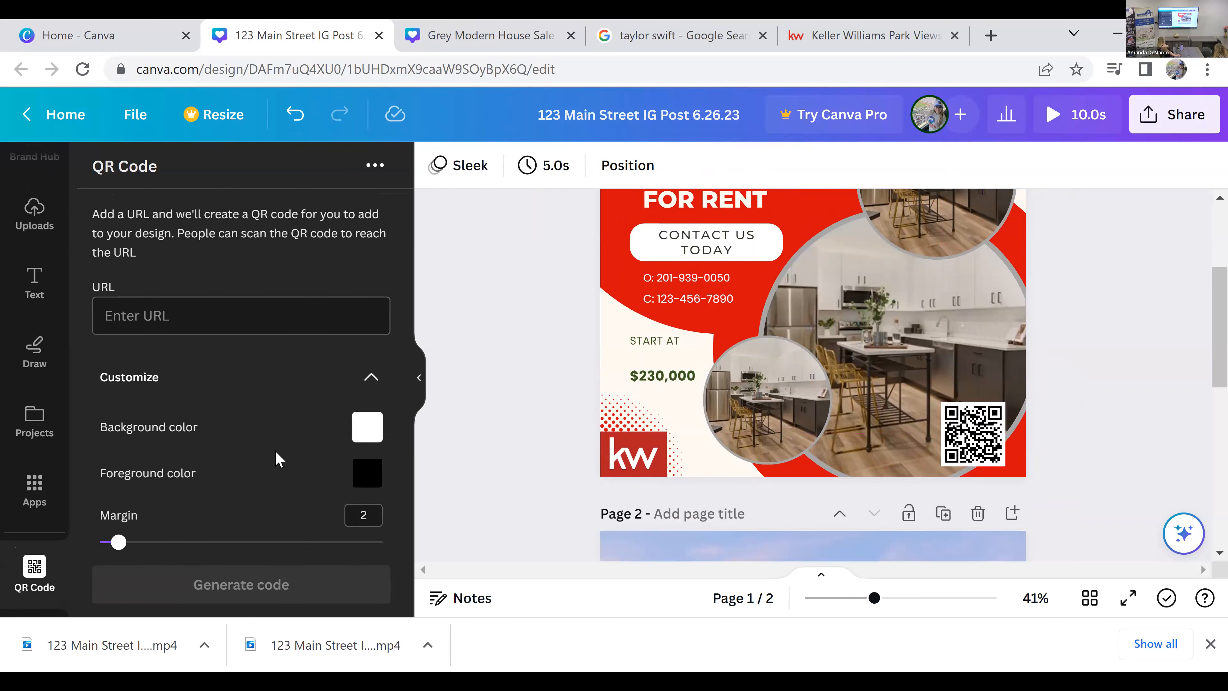
click(37, 294)
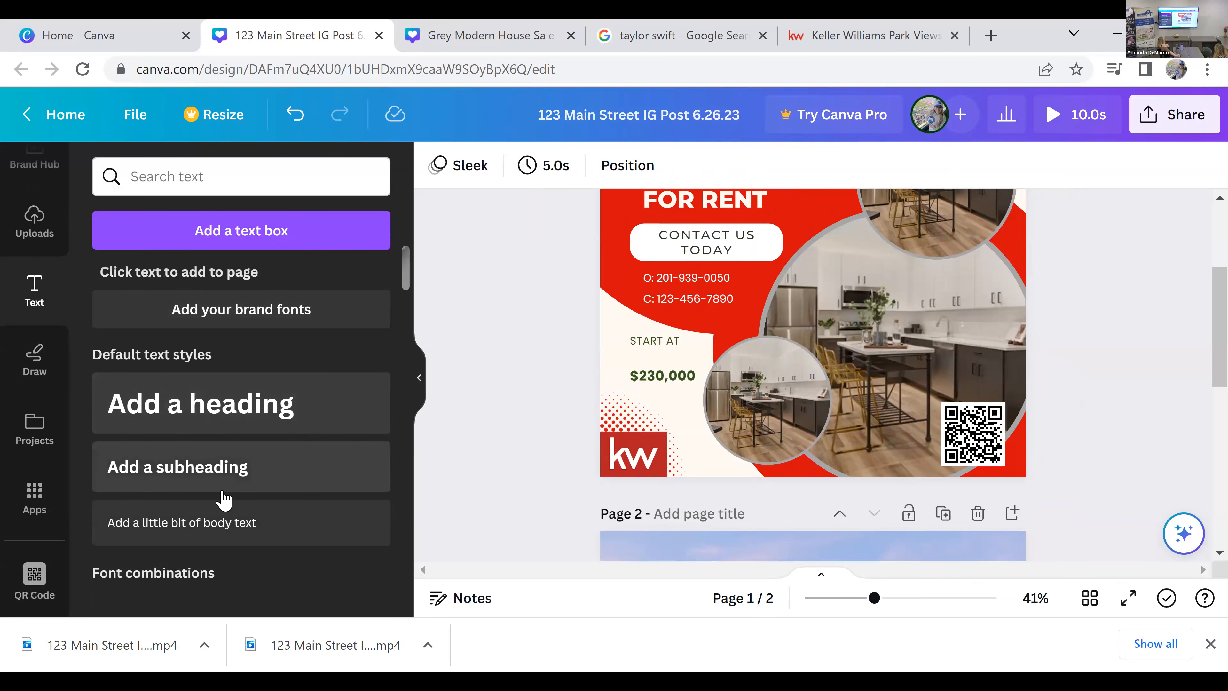
scroll(320, 376, down, 4)
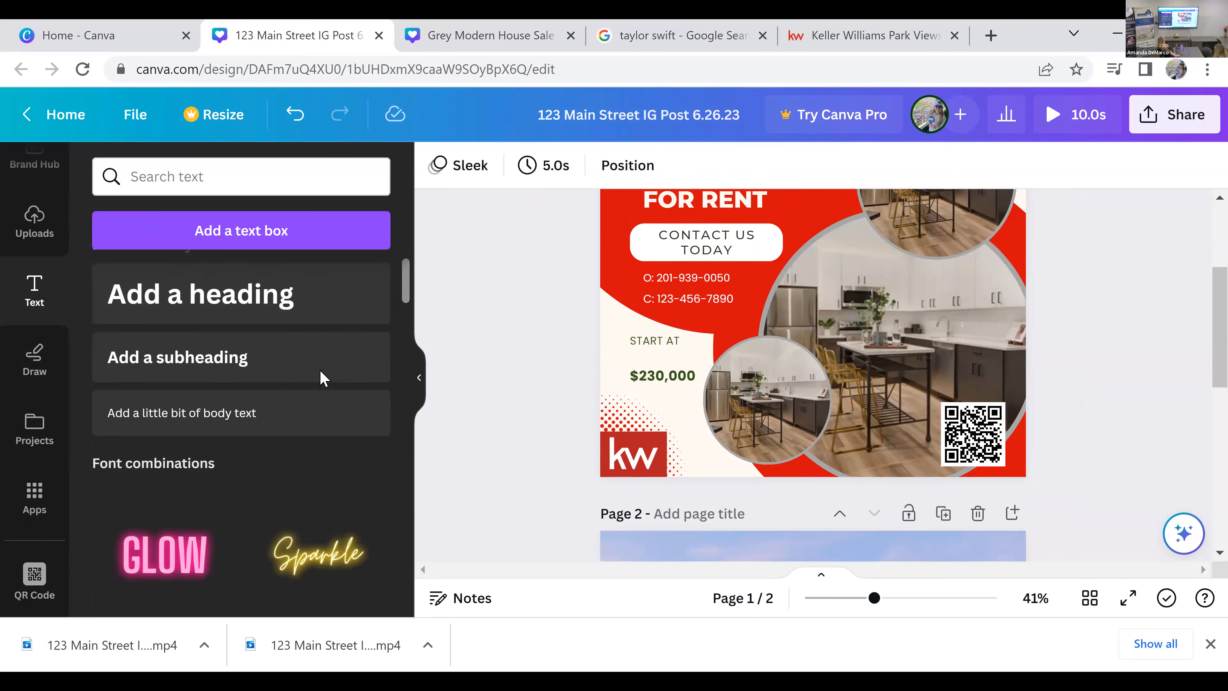
scroll(242, 362, down, 4)
scroll(271, 474, up, 2)
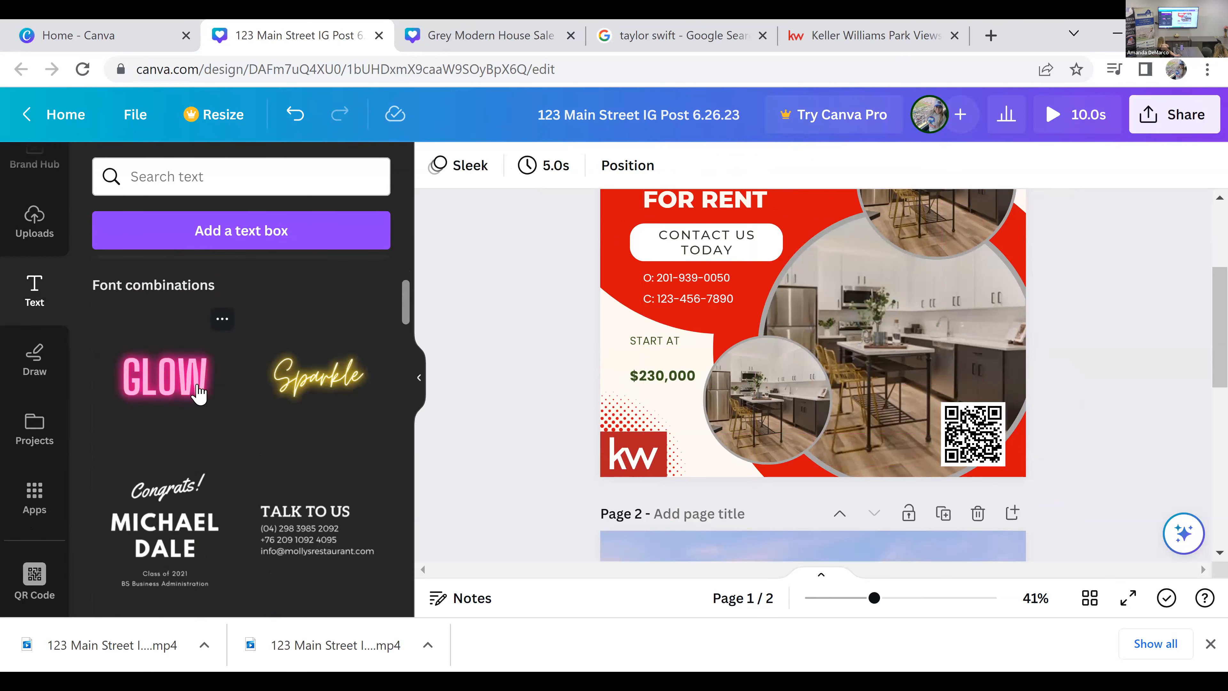
scroll(565, 483, down, 6)
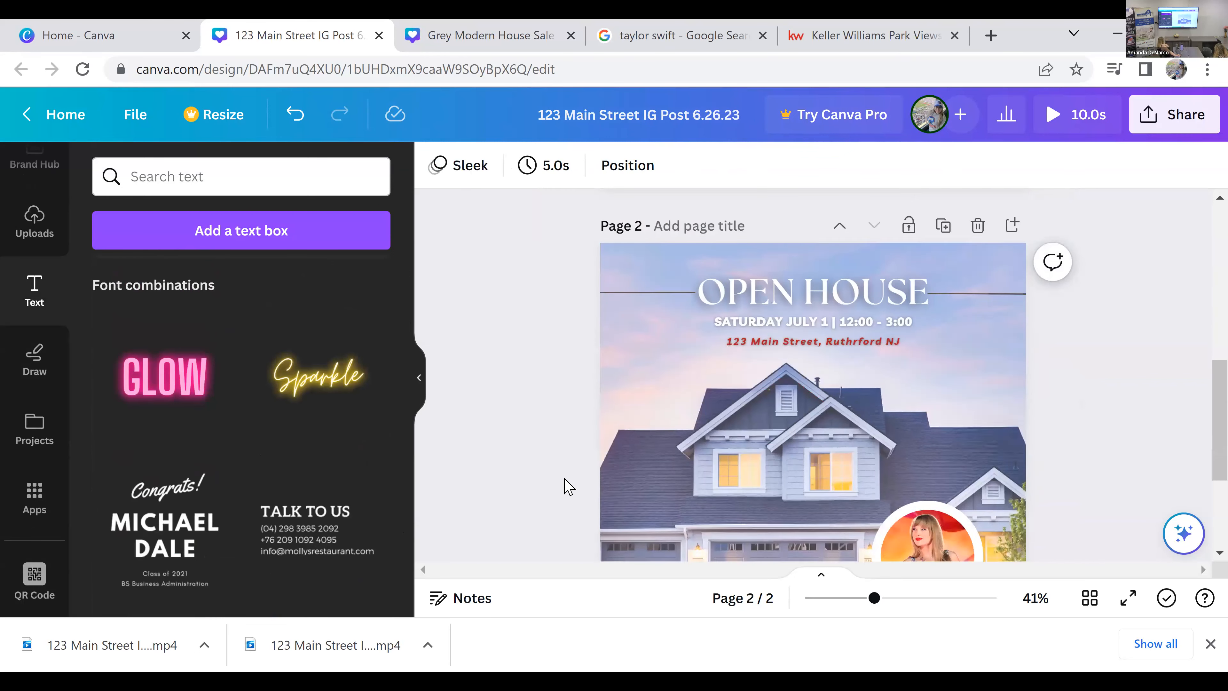
scroll(628, 494, up, 1)
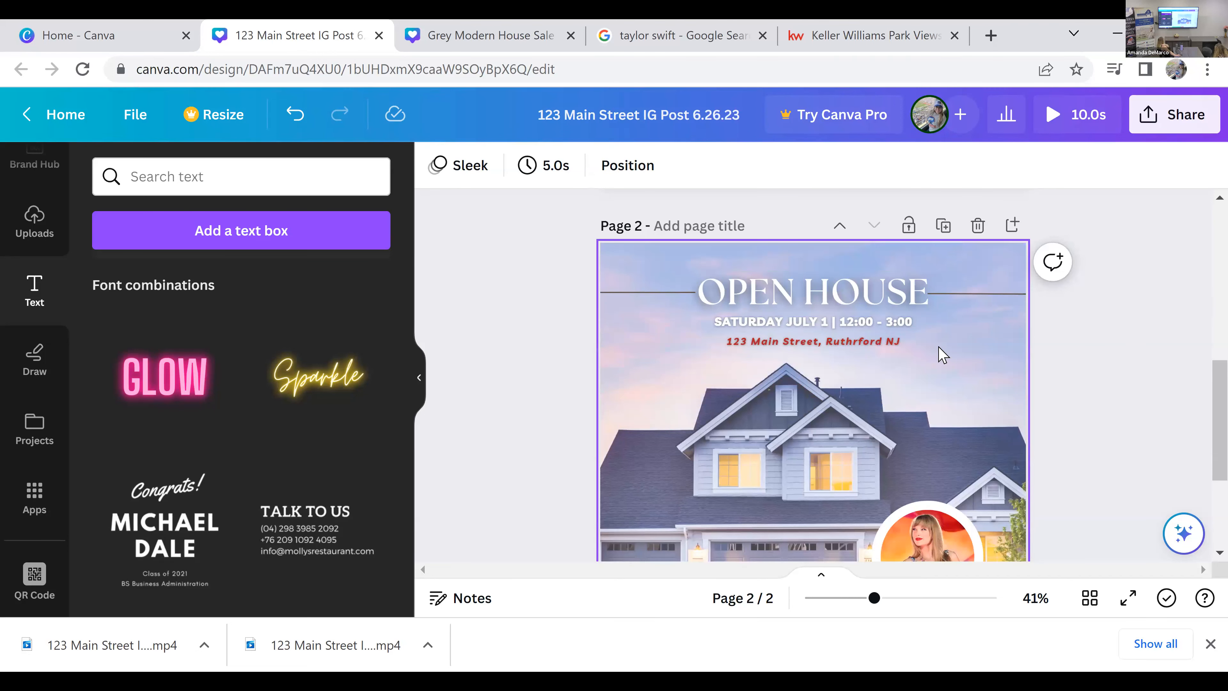
scroll(942, 354, down, 2)
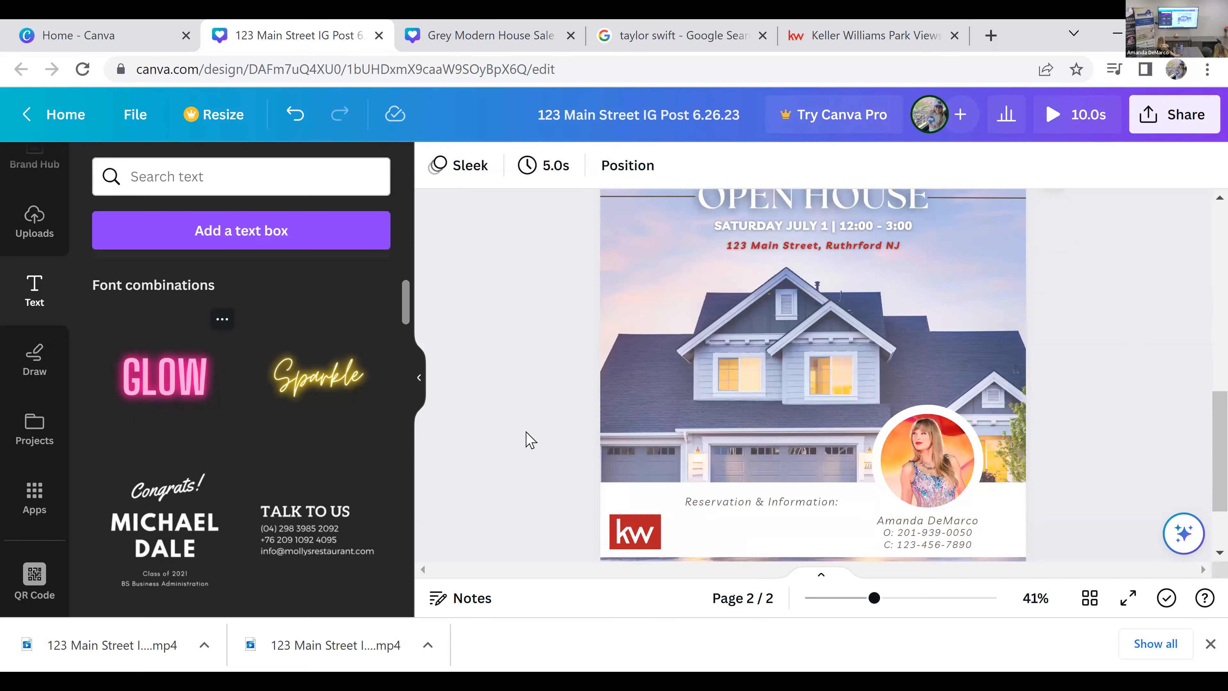
scroll(858, 406, up, 2)
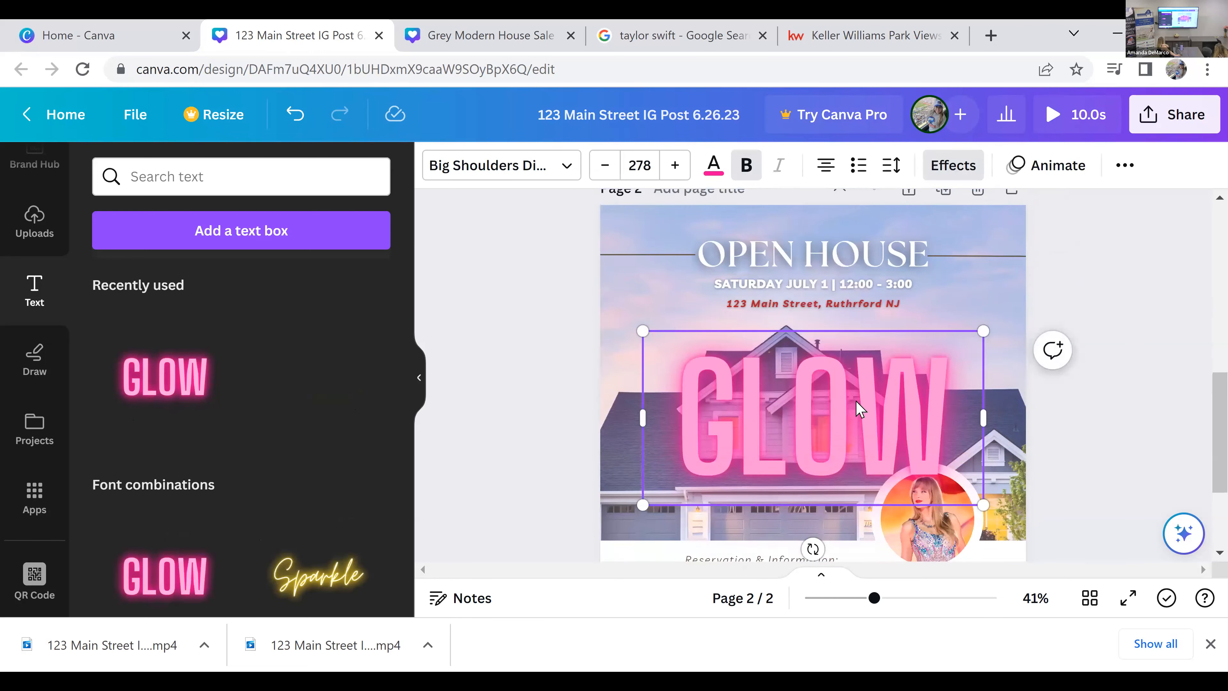
Step: Replace the GLOW text with "OPEN HOUSE"
double_click(869, 444)
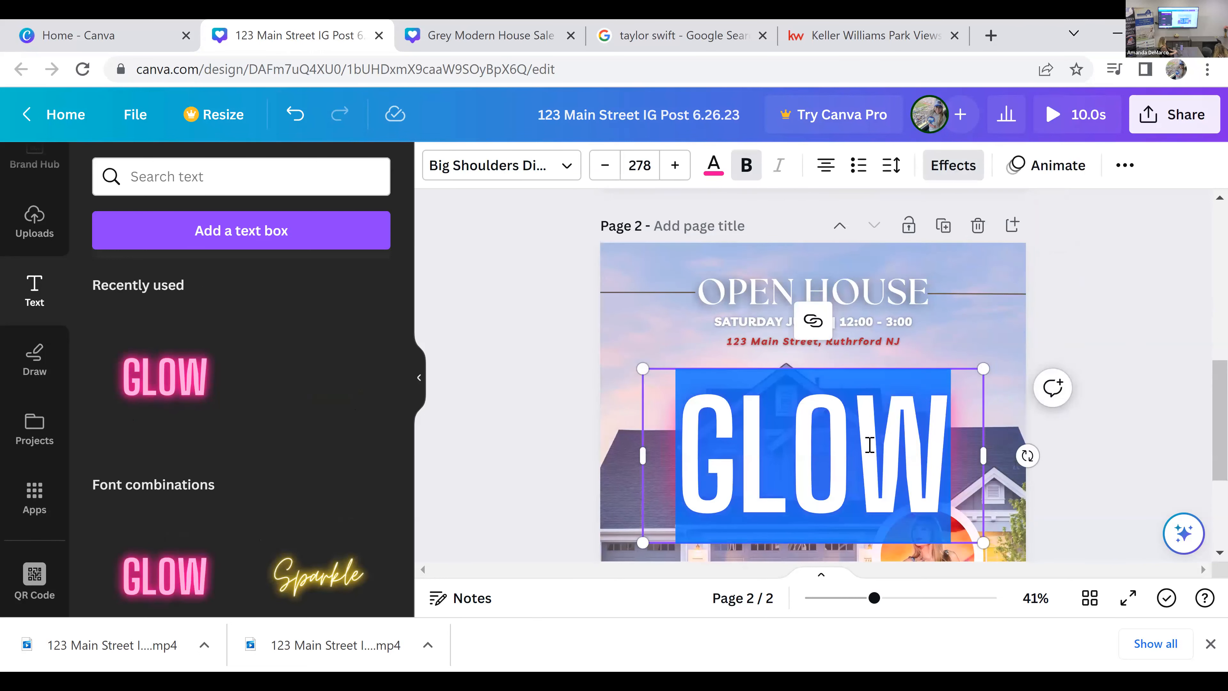
text(OPEN HOUSE)
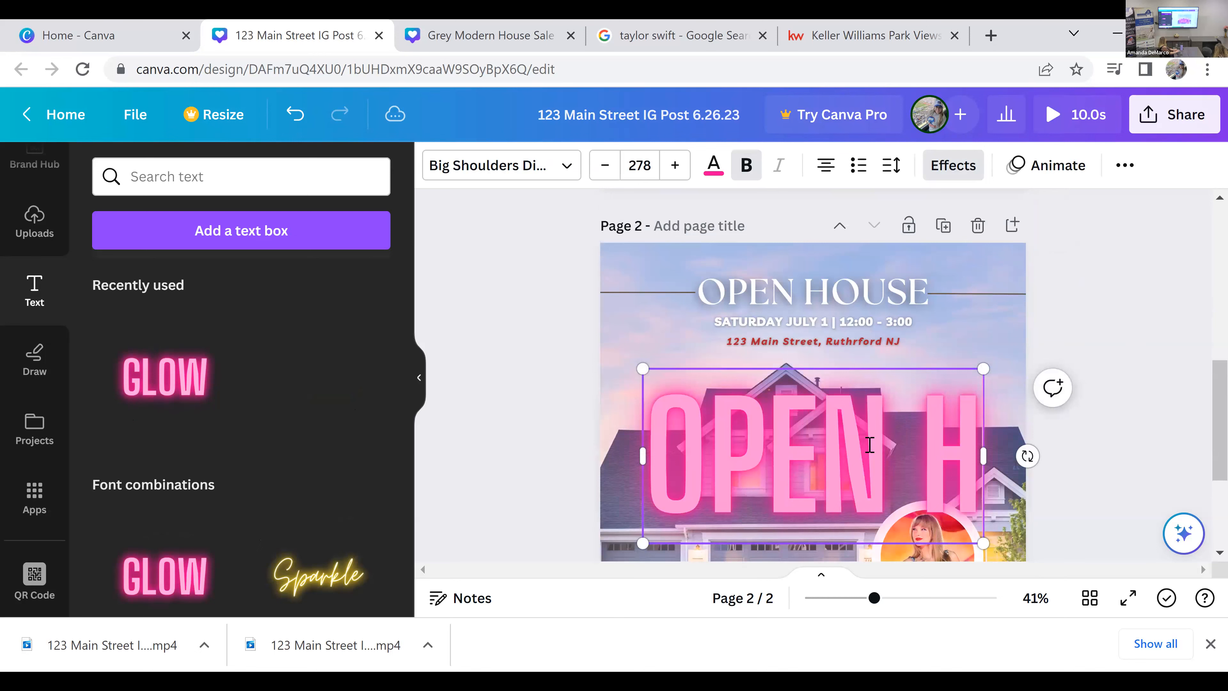
click(1063, 465)
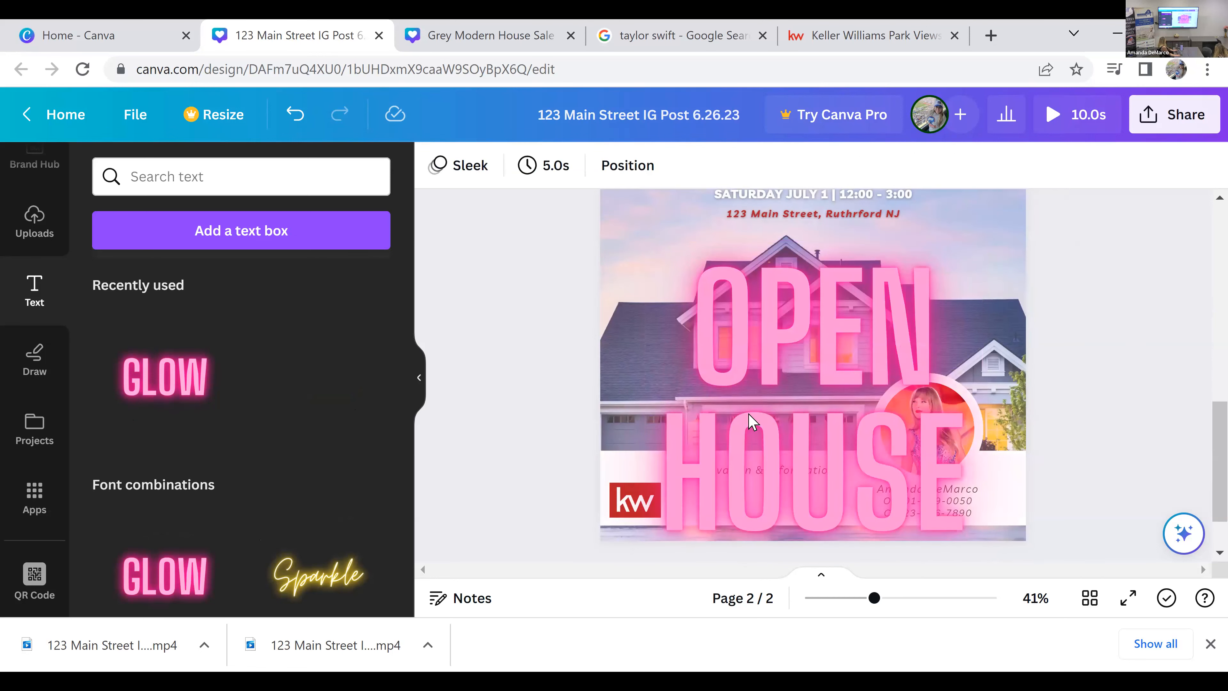
Step: Set the font size of the glowing OPEN HOUSE text to 100
scroll(754, 424, up, 2)
click(849, 465)
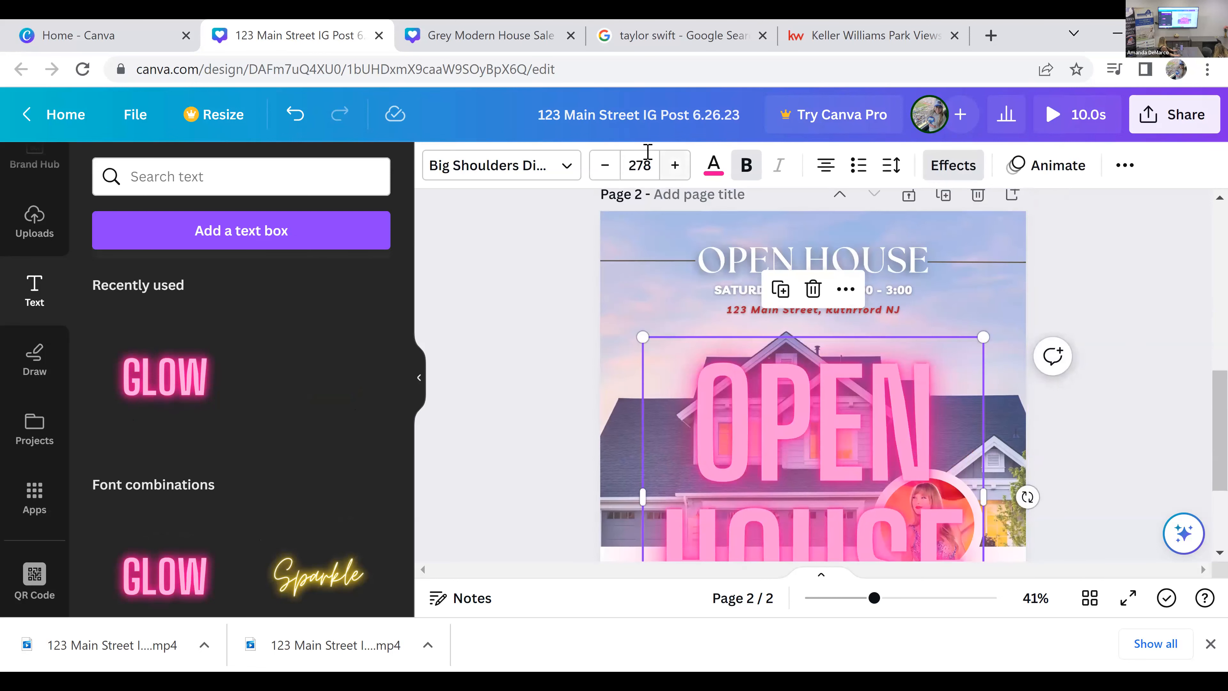
click(644, 165)
text(12:)
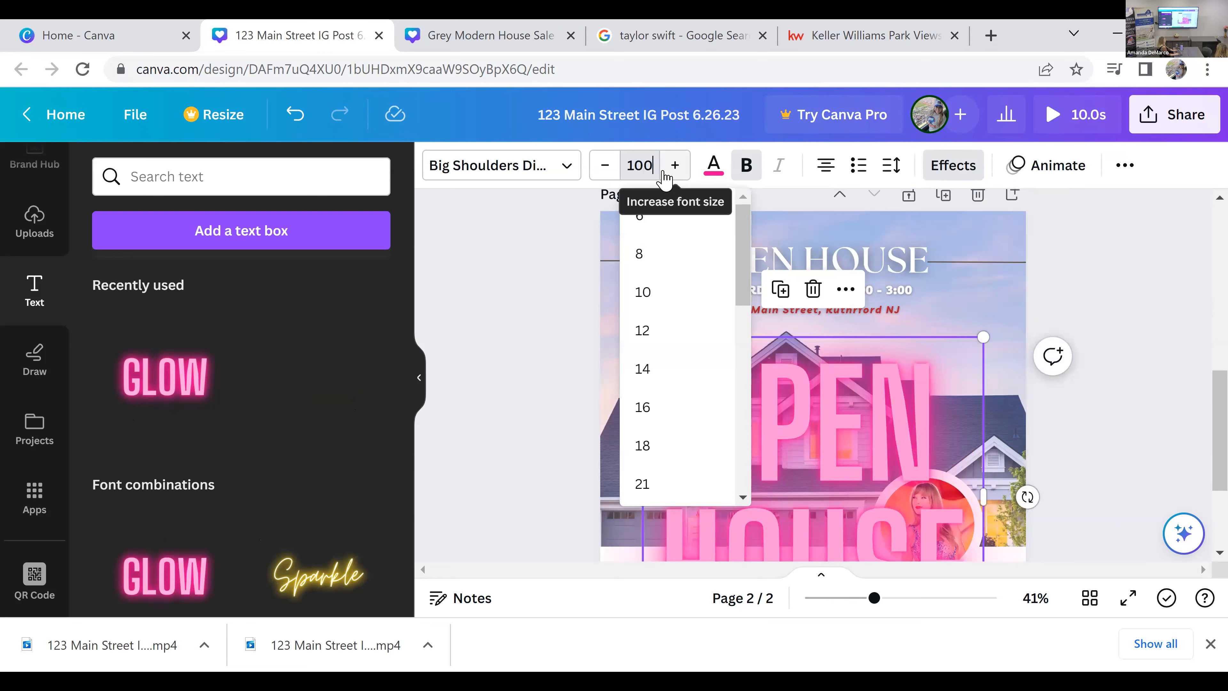
text(00)
key(Return)
click(961, 301)
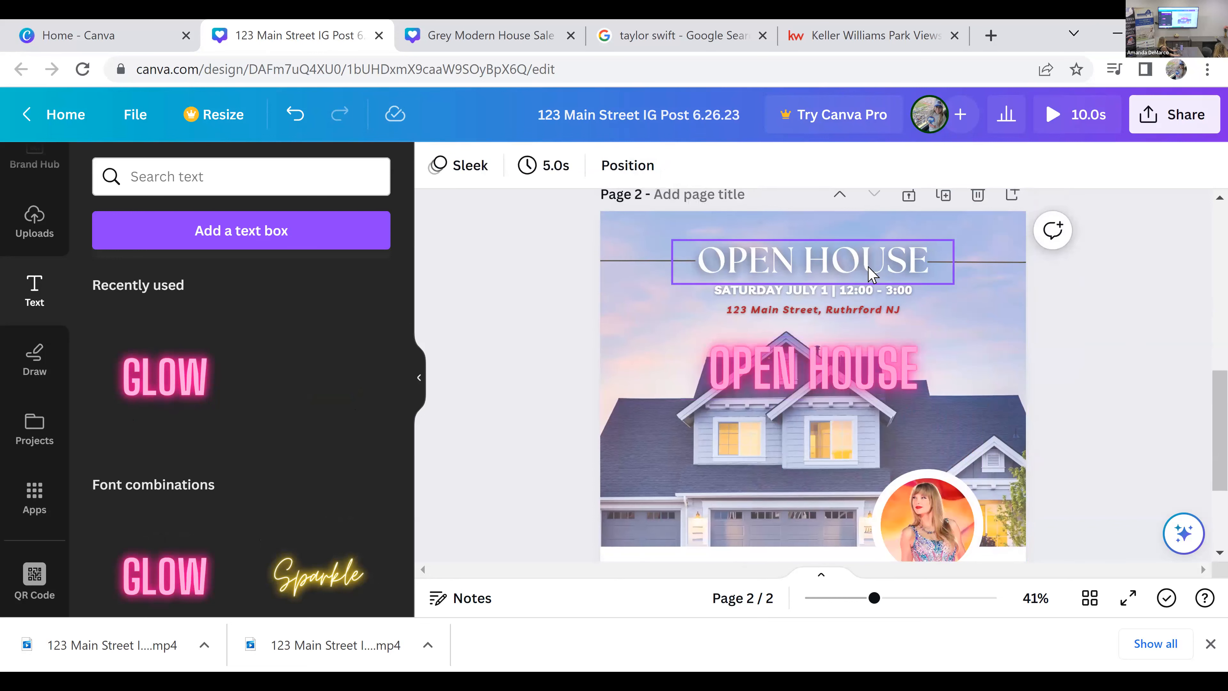
Step: Delete the original white OPEN HOUSE heading and move the glowing text into its place above the date line
click(871, 274)
key(Delete)
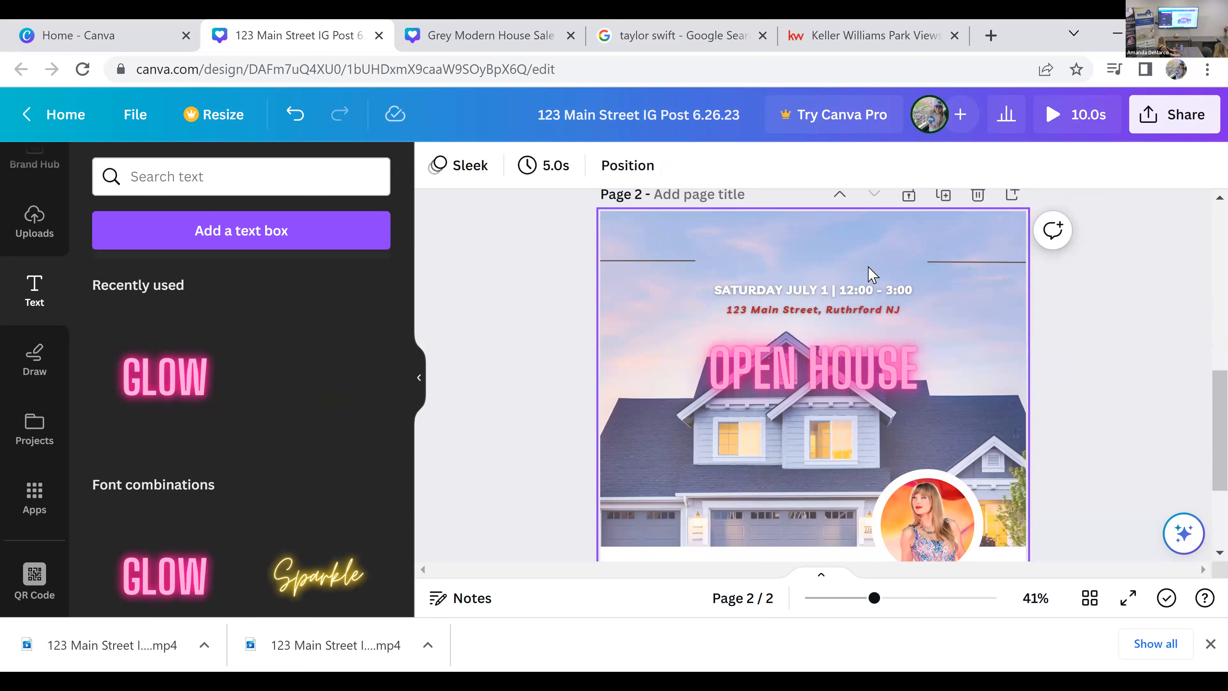
drag(865, 353, 852, 260)
click(1153, 383)
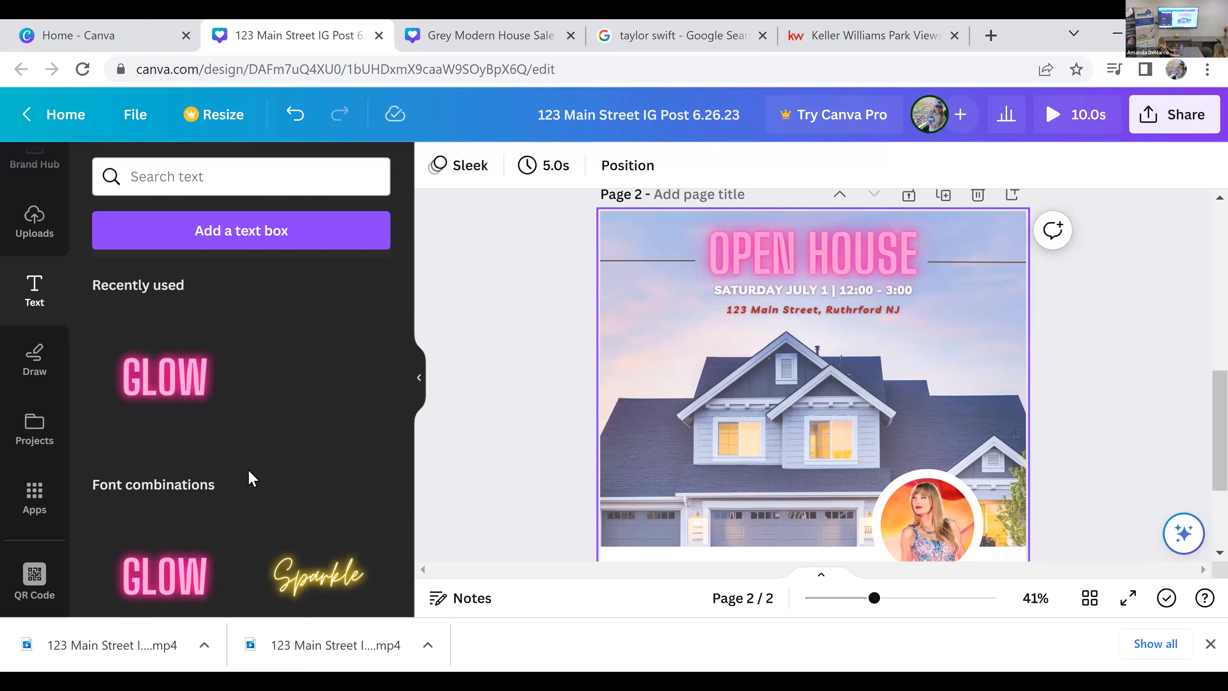
Step: Dismiss the browser's downloads bar to enlarge the design workspace
scroll(812, 378, down, 1)
scroll(194, 468, down, 1)
scroll(195, 469, up, 1)
scroll(735, 459, up, 3)
scroll(735, 458, down, 4)
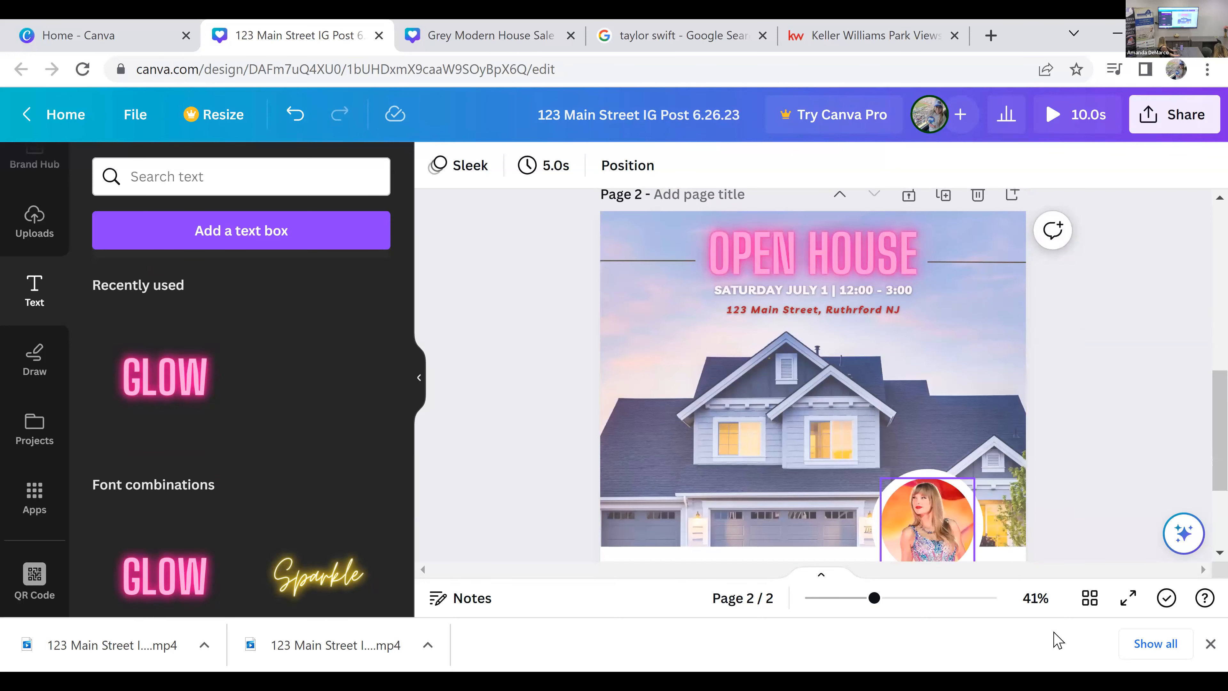
click(1210, 645)
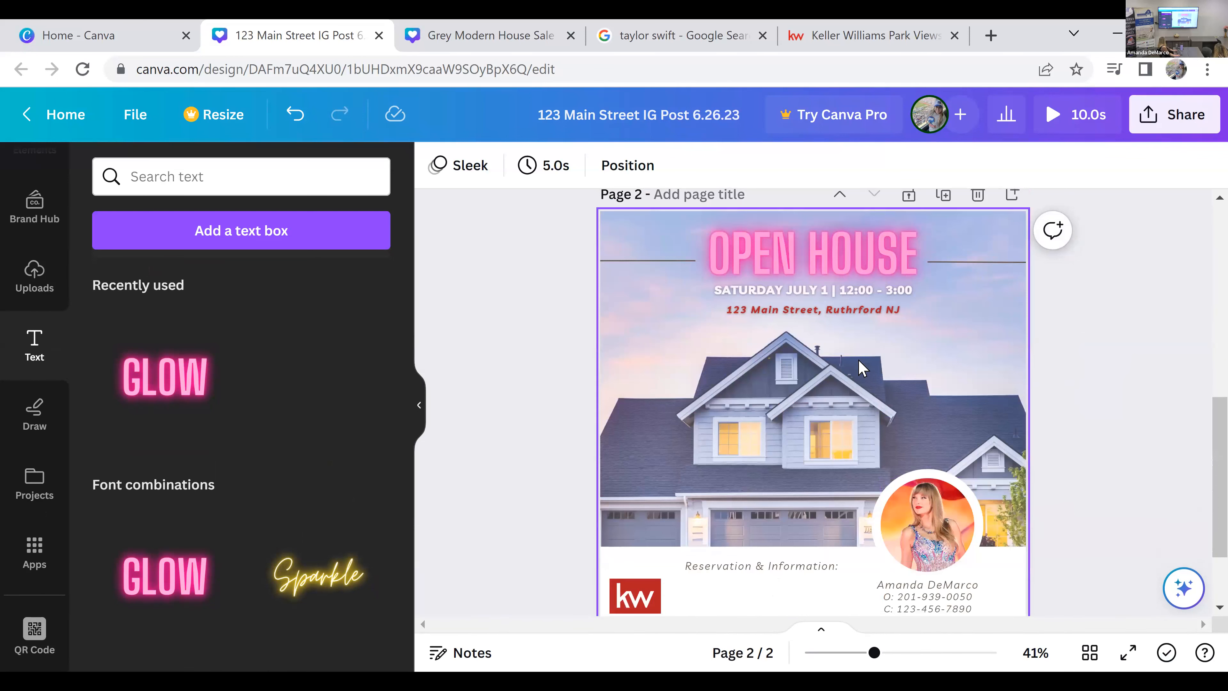
Step: Recolor the glowing OPEN HOUSE heading on page 2 with the light purple from the default solid colors
click(881, 266)
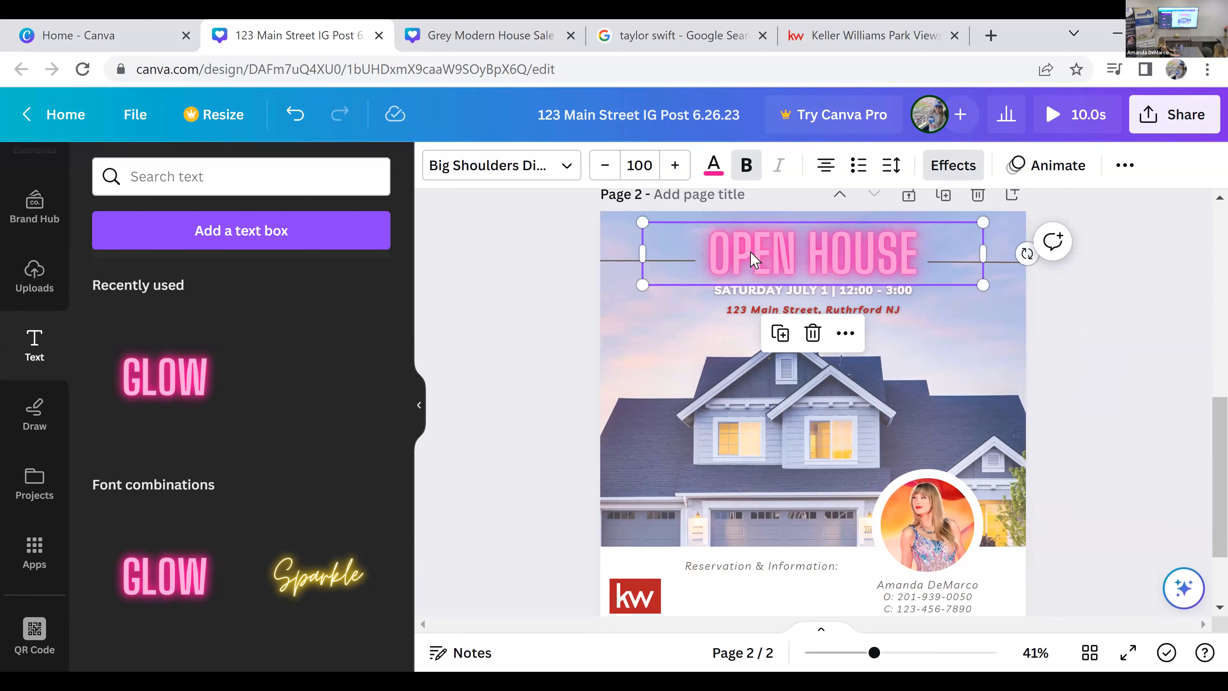
click(715, 169)
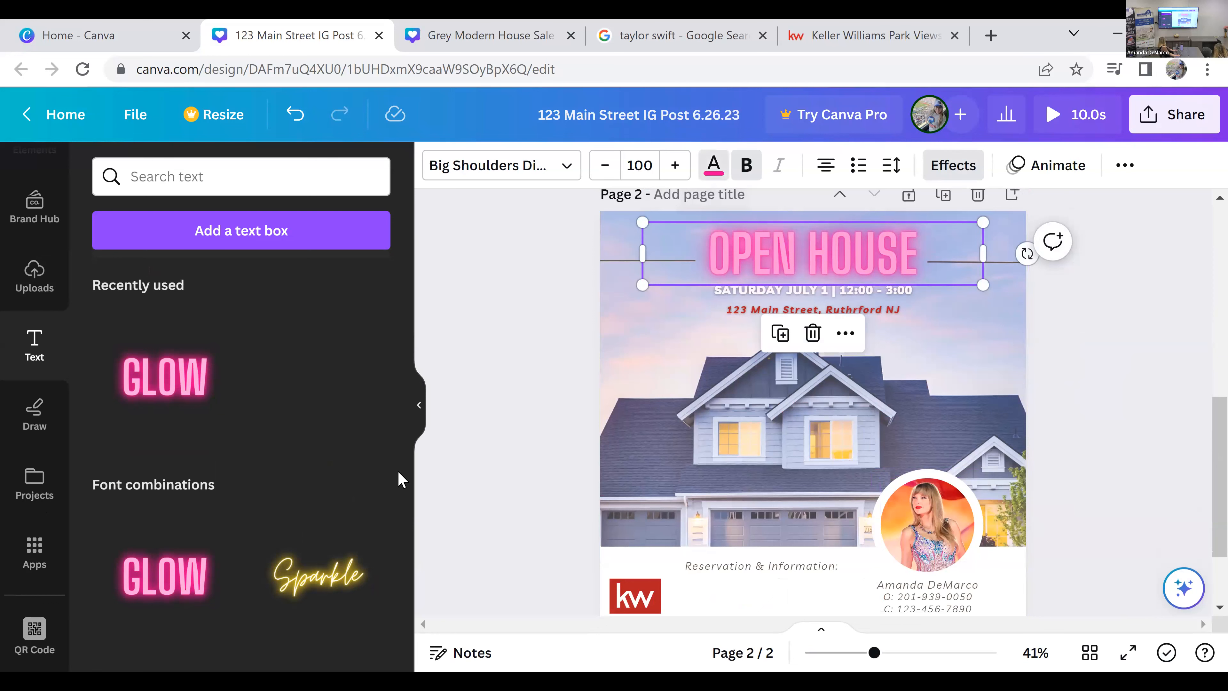
click(216, 283)
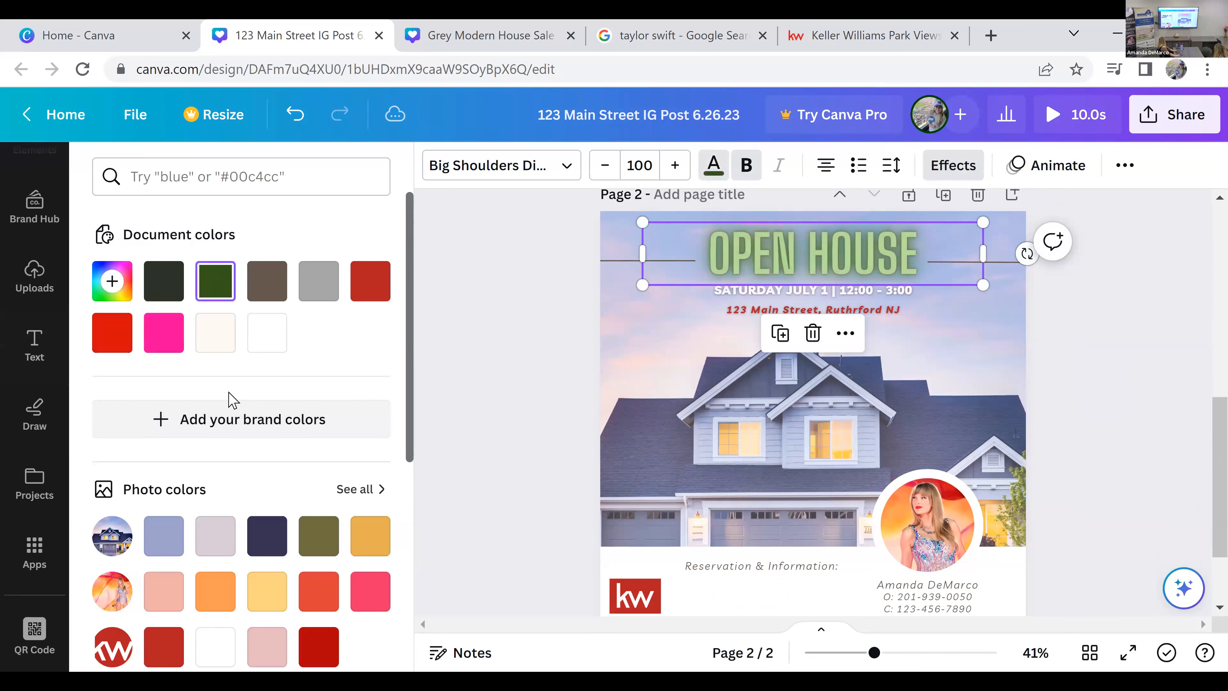
scroll(285, 490, down, 6)
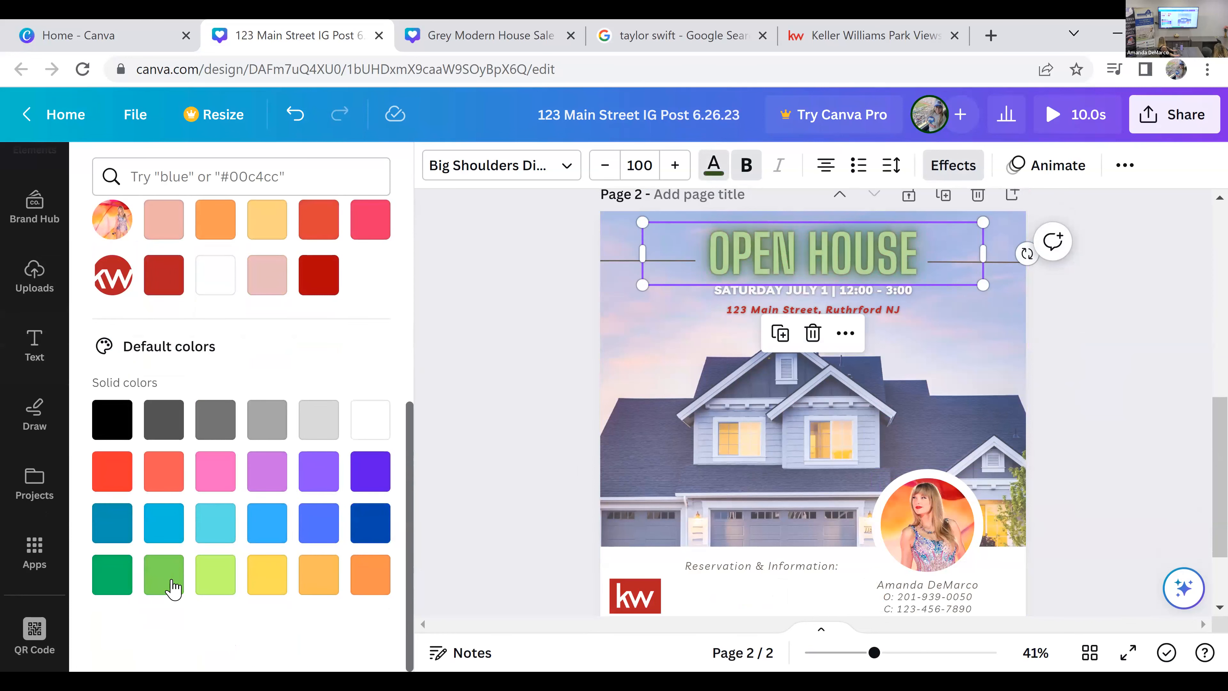
click(213, 587)
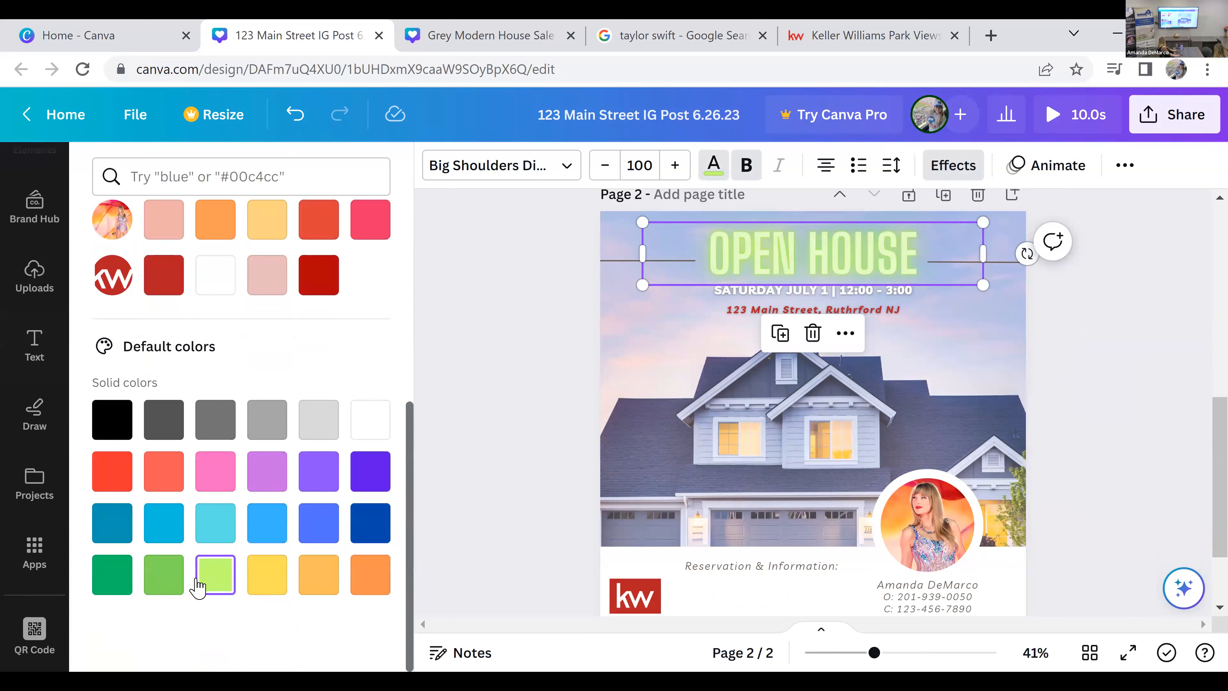
click(272, 483)
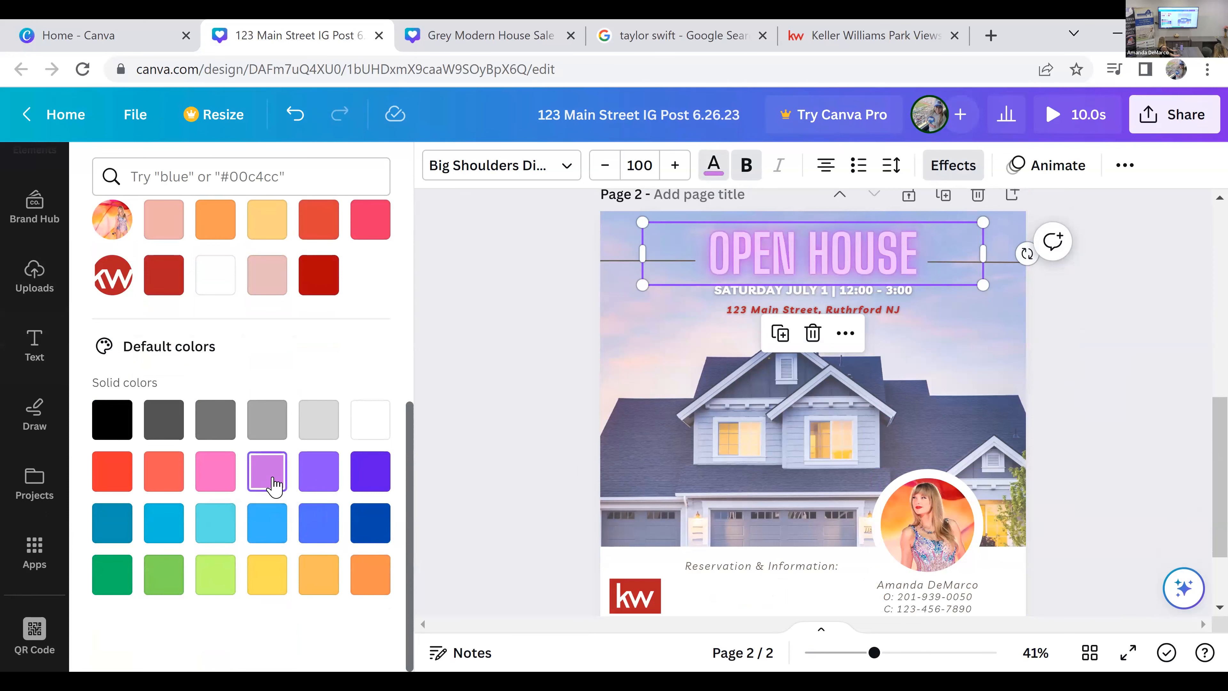
scroll(317, 523, up, 4)
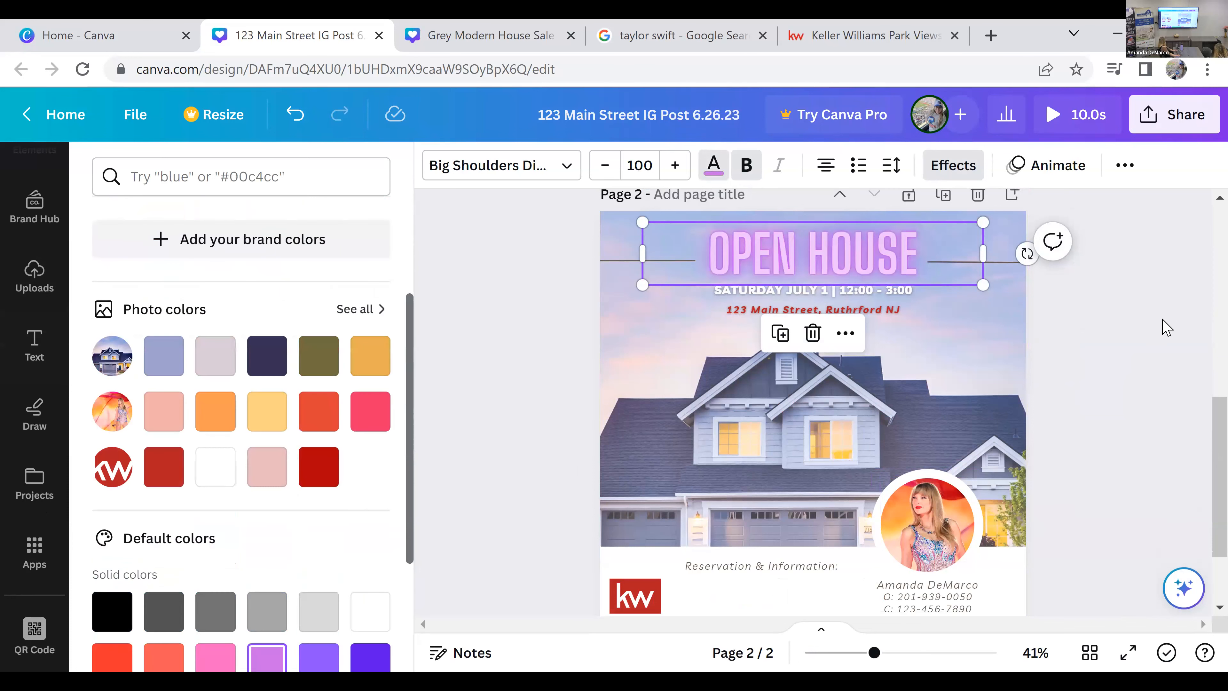
click(1139, 412)
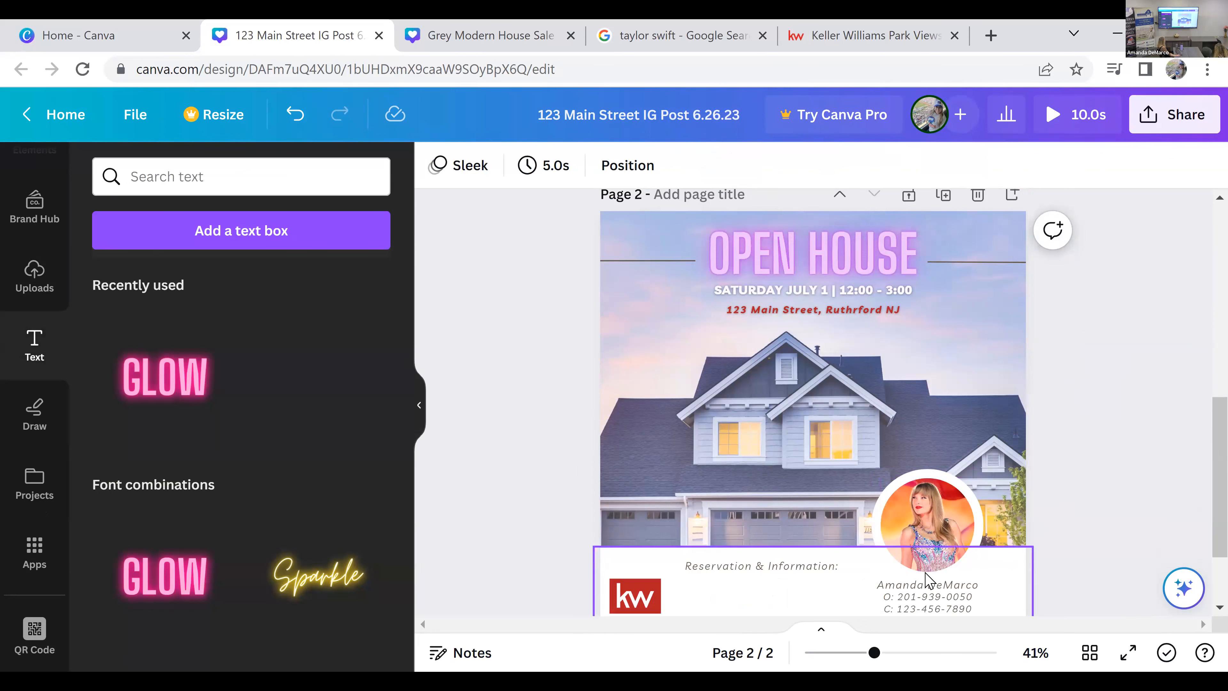
Step: Reduce the height of the white footer band from its upper edge and move the Reservation & Information line down into it
scroll(1155, 441, down, 2)
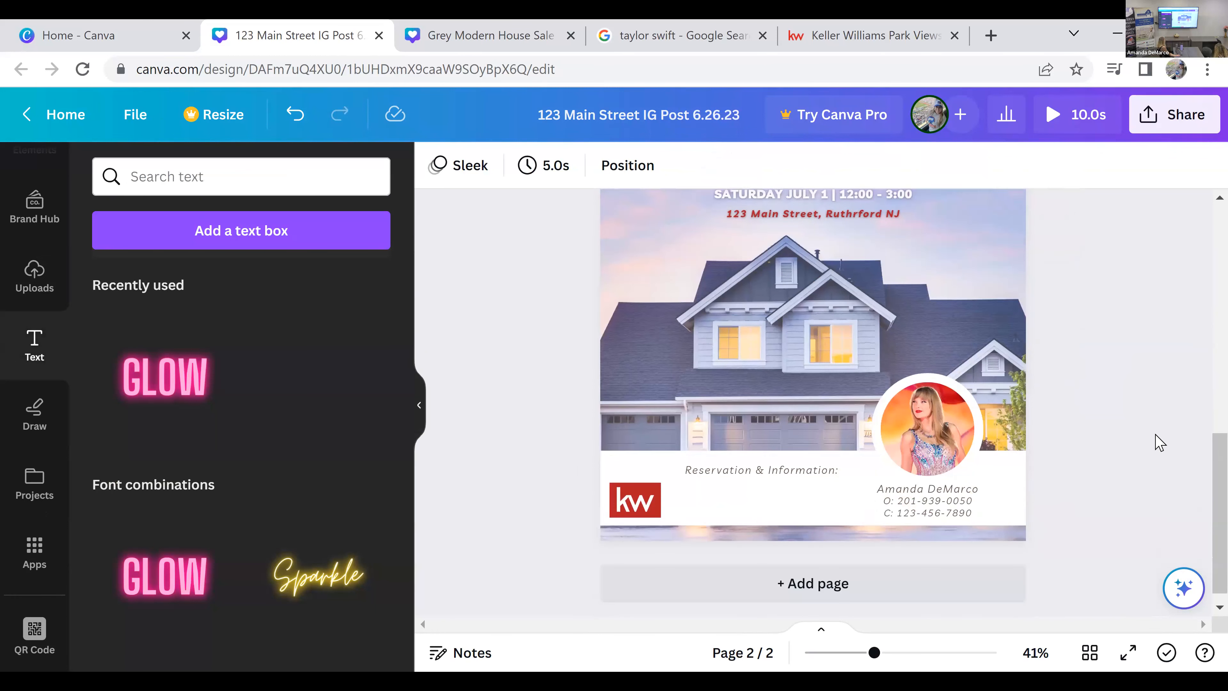
click(800, 520)
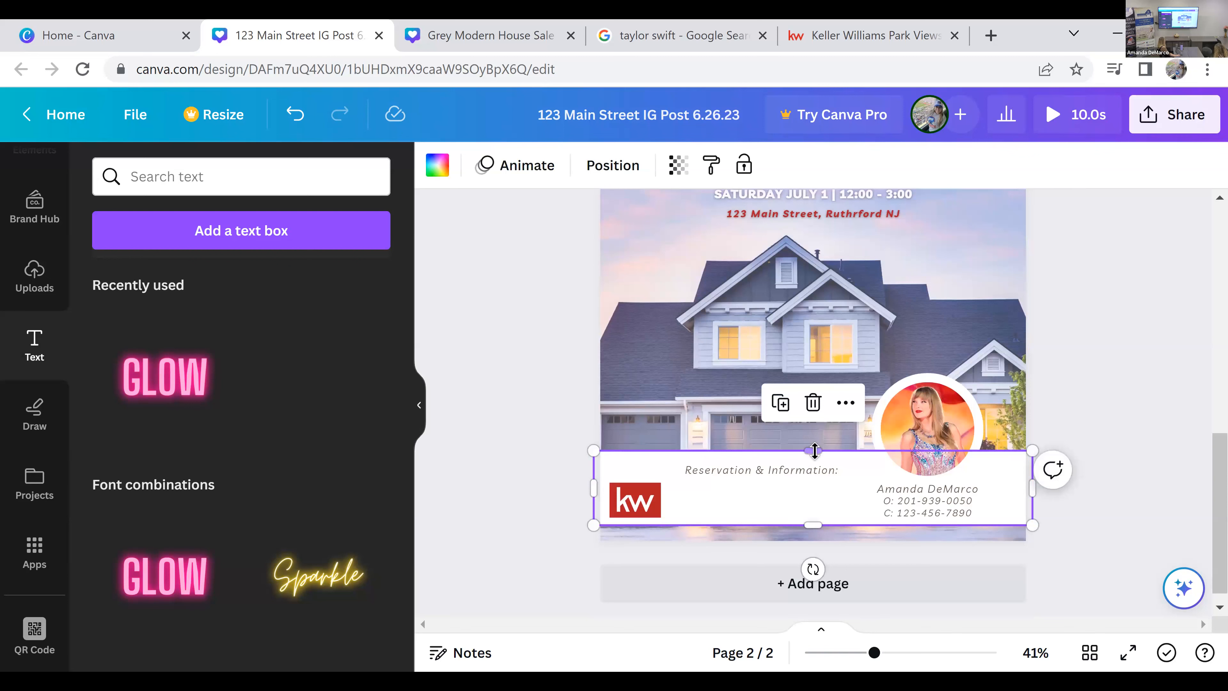
drag(815, 464, 818, 477)
click(814, 470)
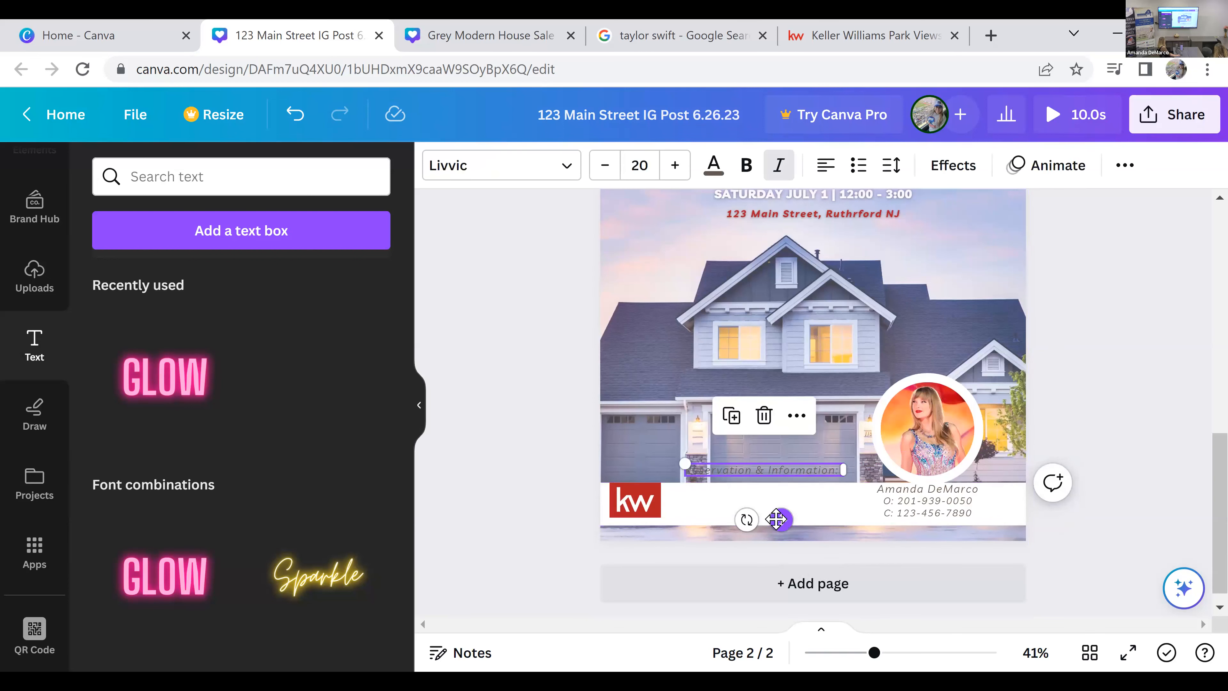
drag(782, 536, 789, 559)
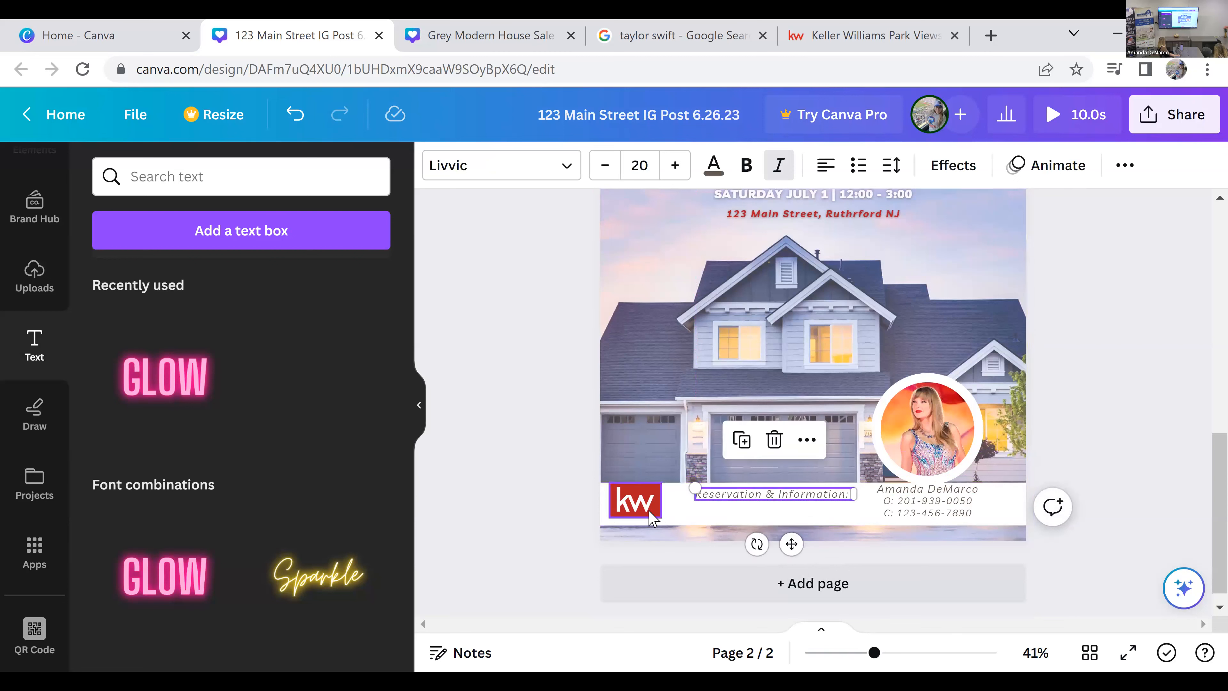
Step: Shrink the KW logo and reposition it to fit inside the shortened white footer band
click(653, 512)
drag(658, 517, 645, 506)
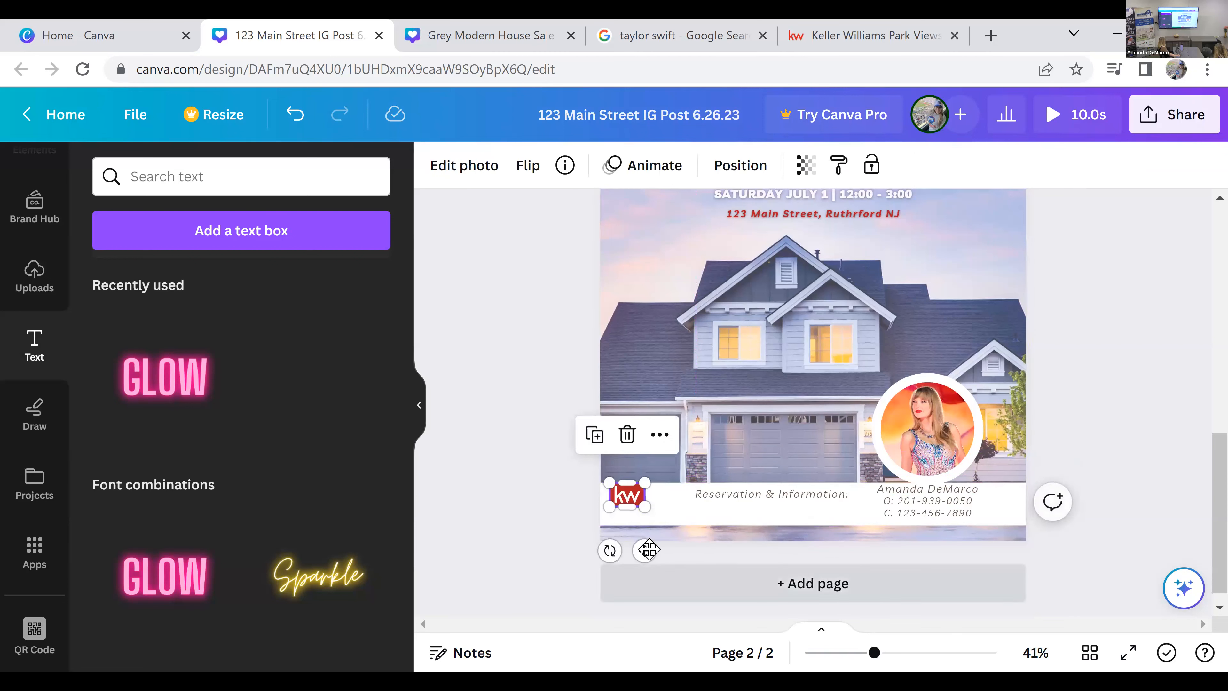
drag(646, 554, 652, 558)
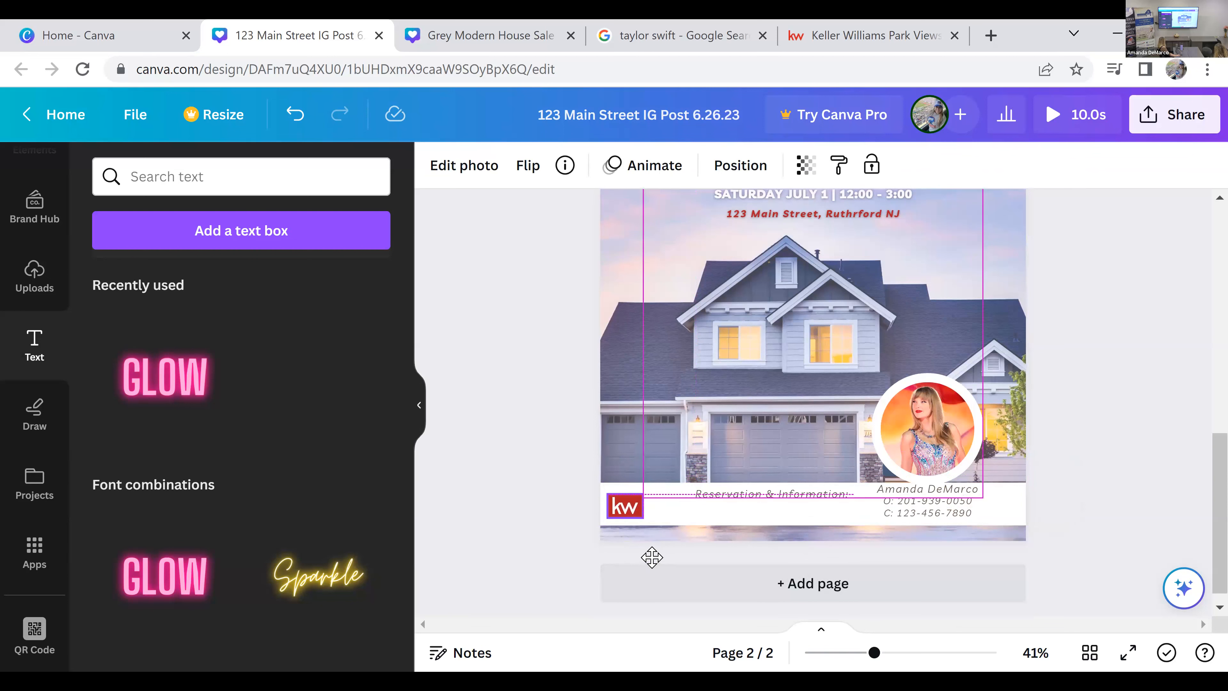
click(1032, 446)
Step: Add a blank third page after the open house page
scroll(1094, 441, up, 2)
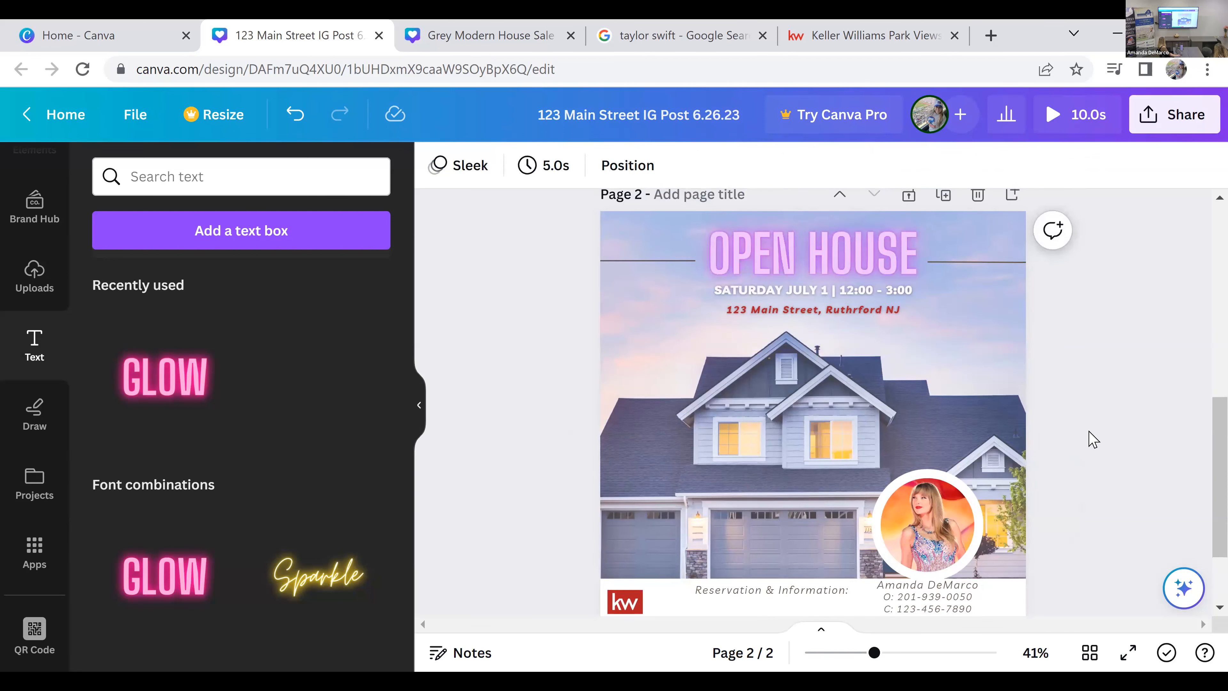
scroll(387, 442, down, 4)
scroll(389, 443, up, 10)
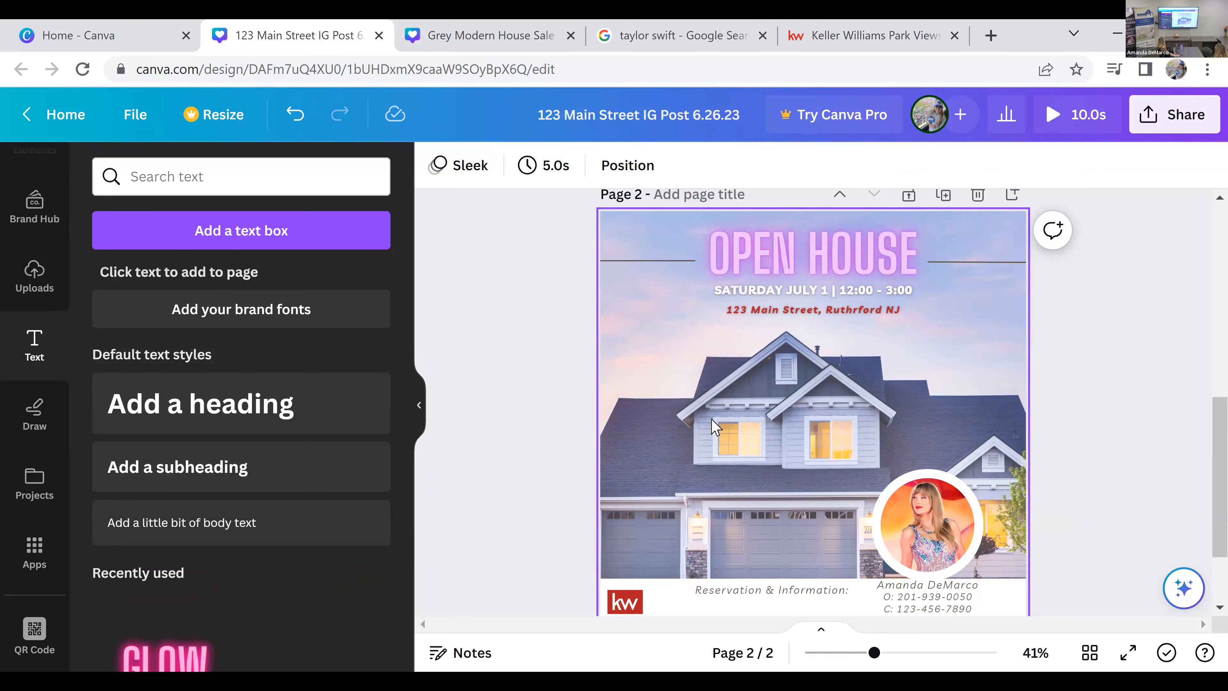
scroll(713, 426, down, 3)
click(828, 567)
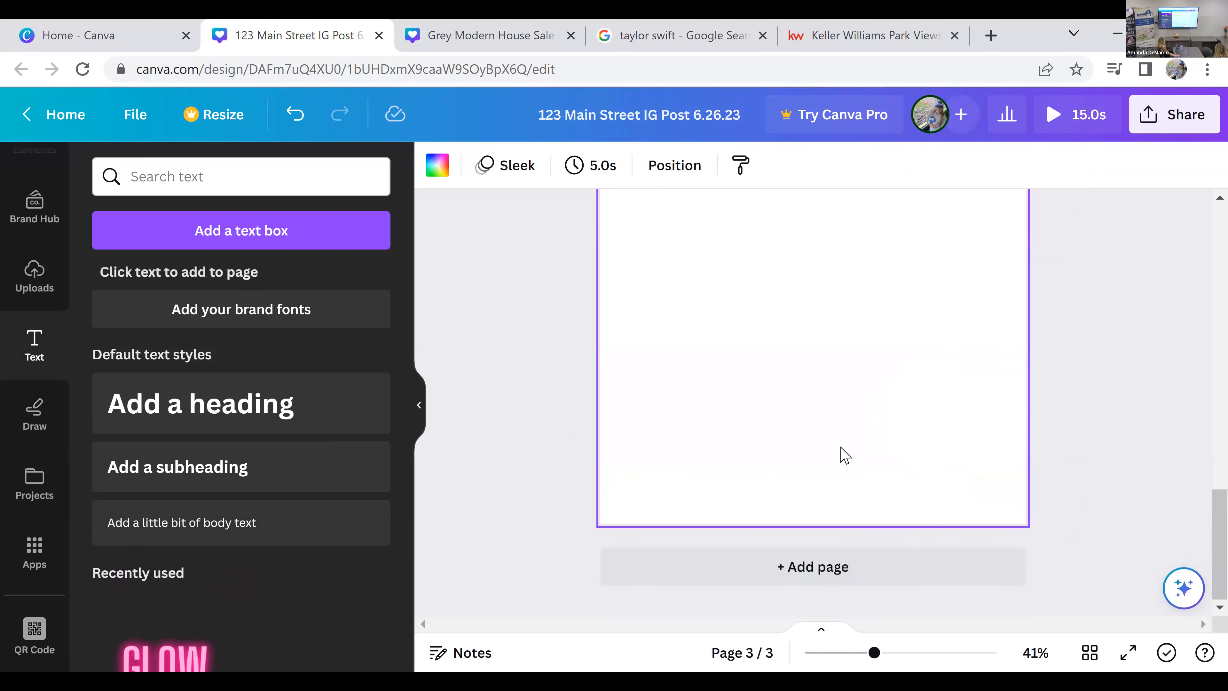
Step: Browse the font combinations for decorative text styles and dismiss the premium upgrade offer
scroll(251, 482, down, 5)
scroll(253, 481, down, 10)
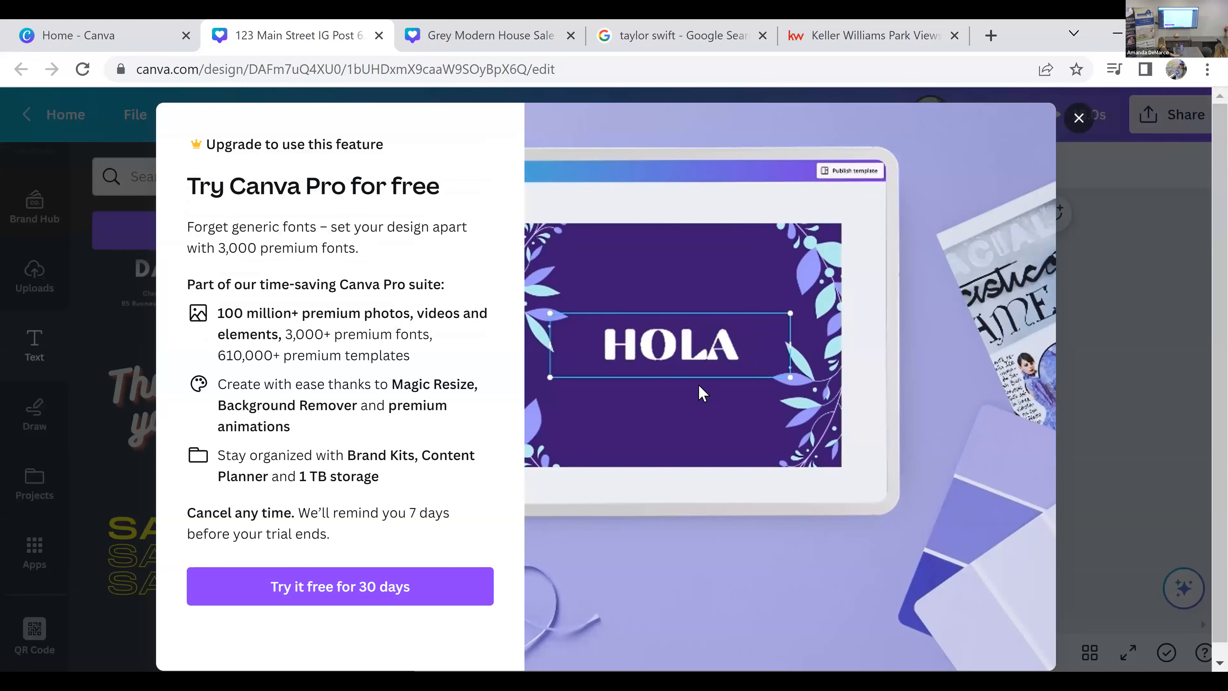
key(Escape)
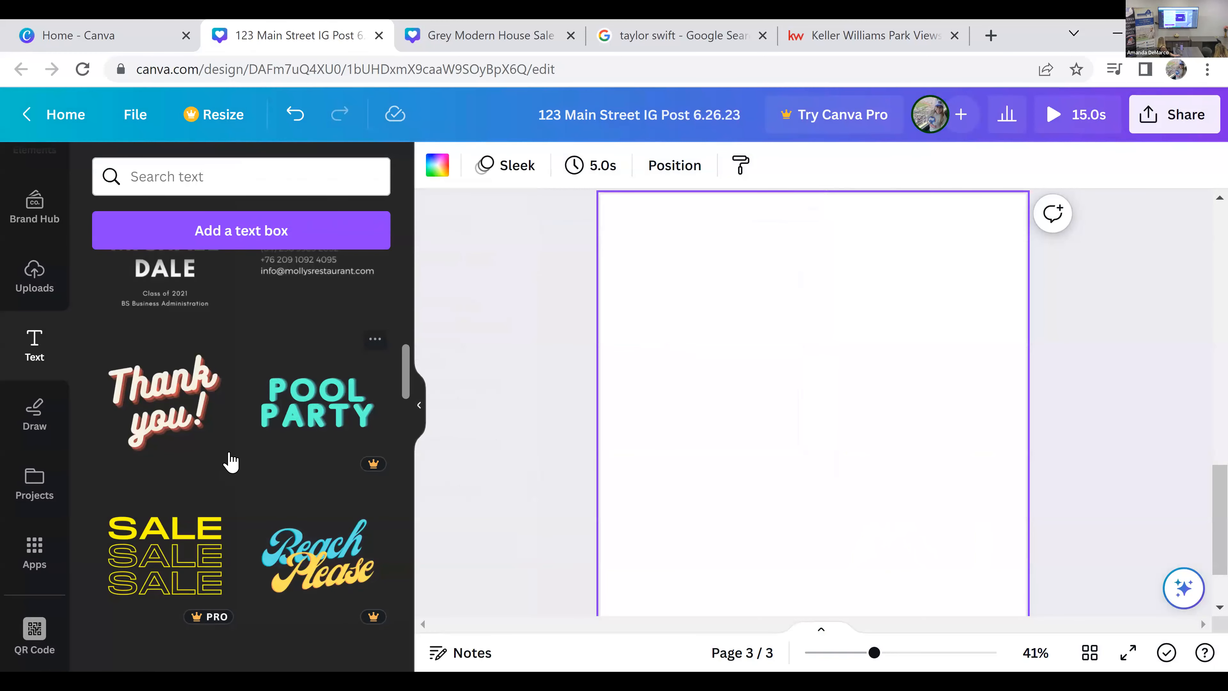
scroll(226, 469, down, 2)
scroll(220, 472, up, 2)
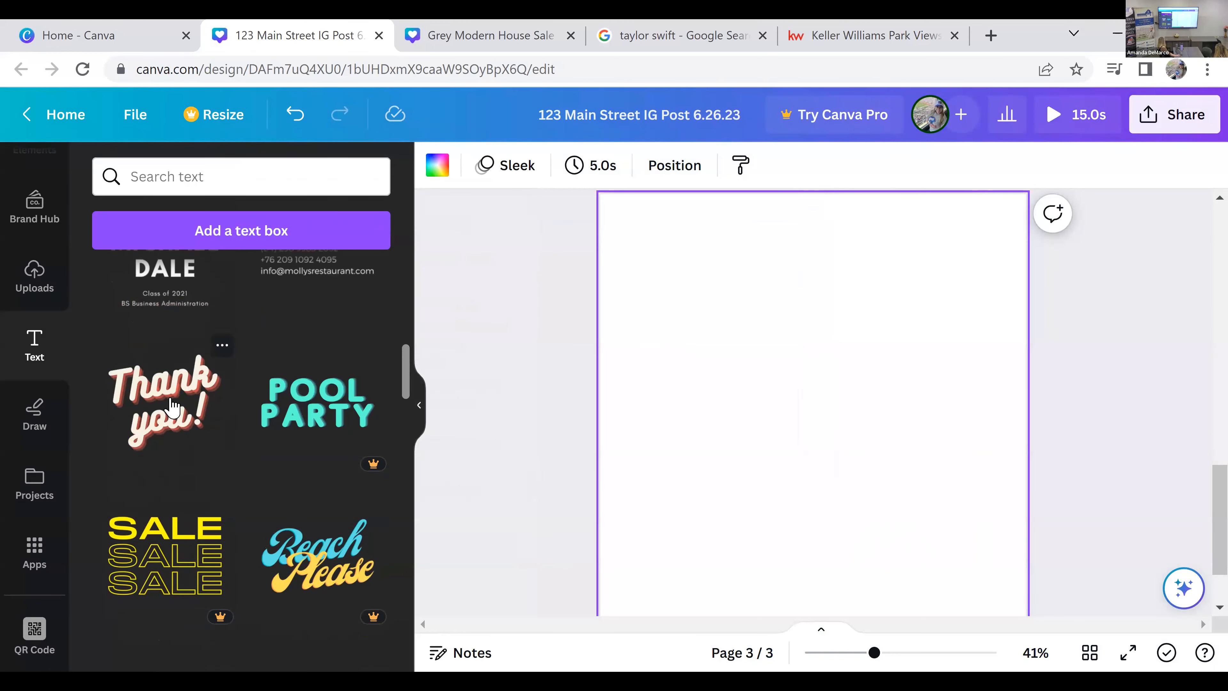
scroll(123, 403, up, 4)
scroll(28, 425, up, 2)
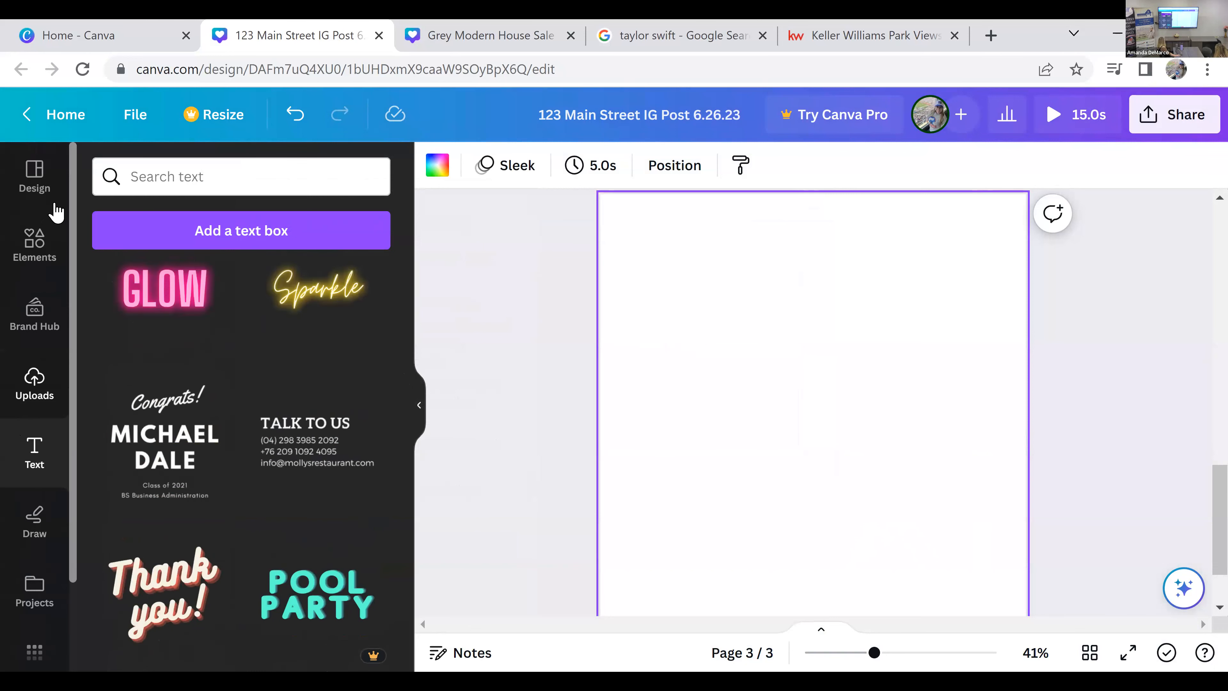
Step: Search the design templates for "real estate agent"
triple_click(254, 180)
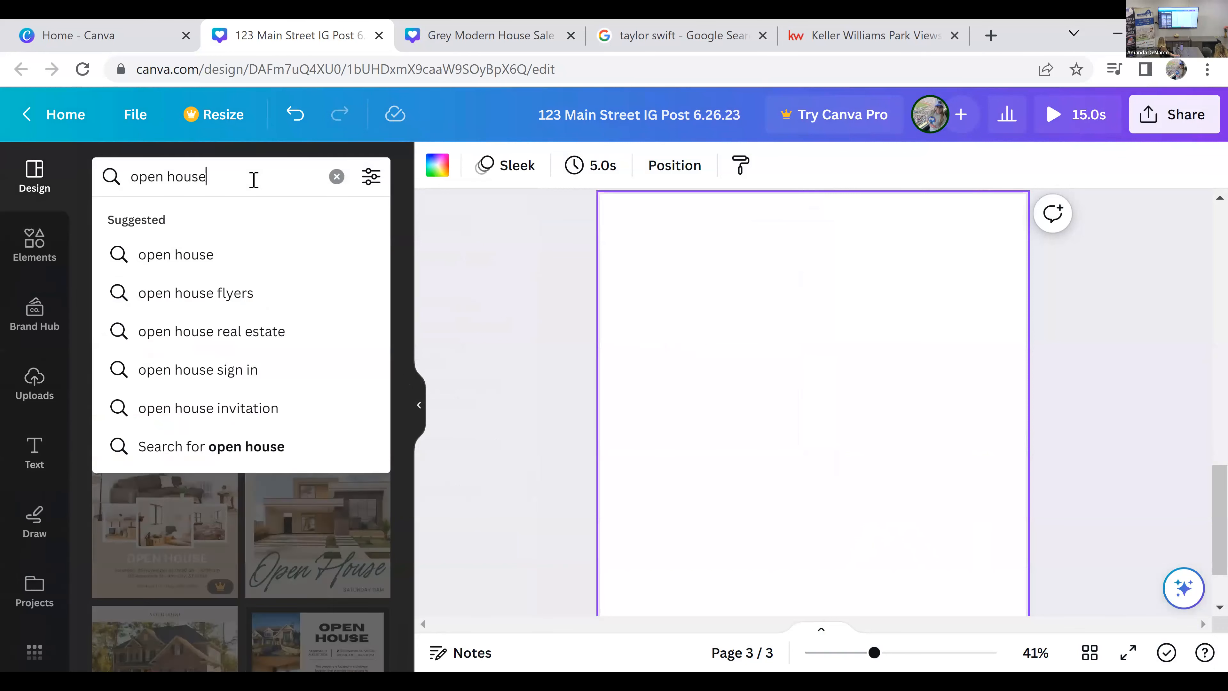
text(real)
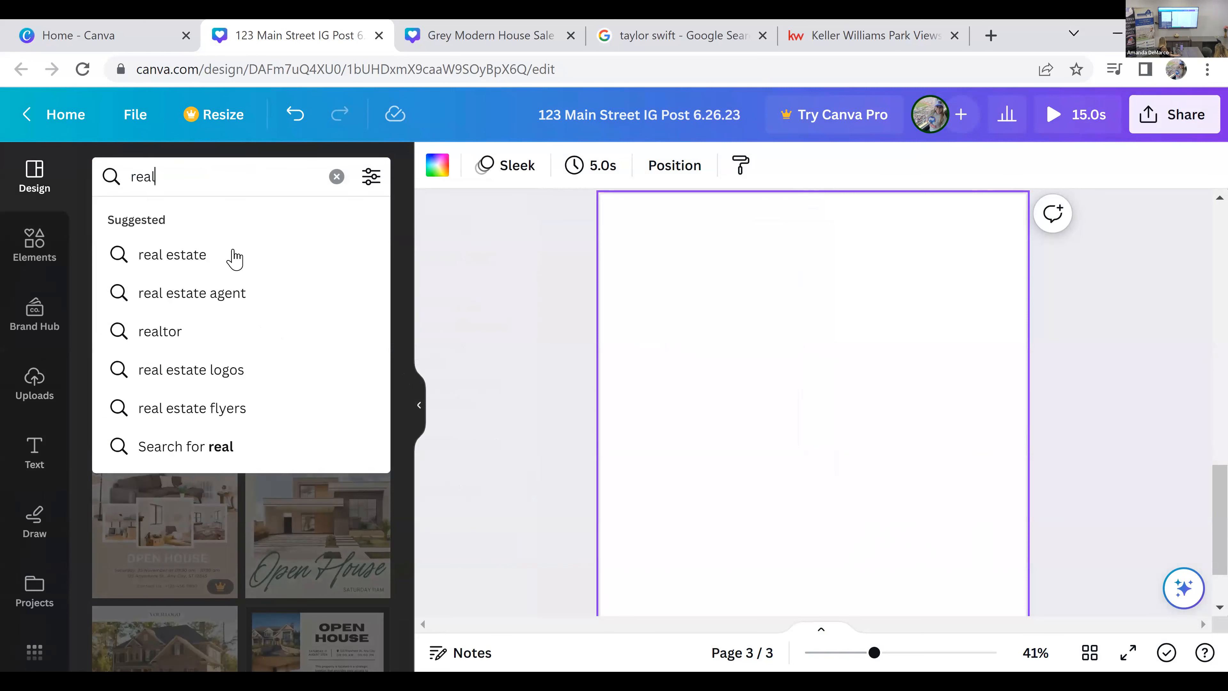
click(236, 298)
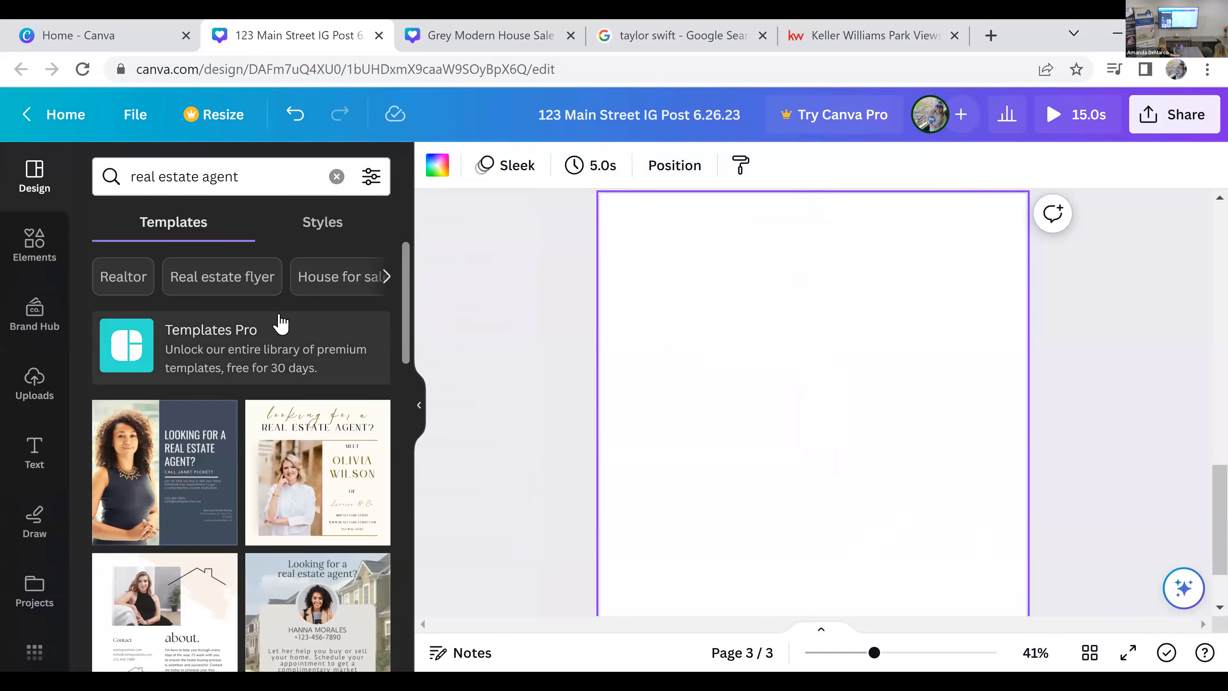
Step: Find the "What is the ROI of these home Renovations" template among the results and apply it to page 3
scroll(280, 323, down, 2)
scroll(295, 368, down, 1)
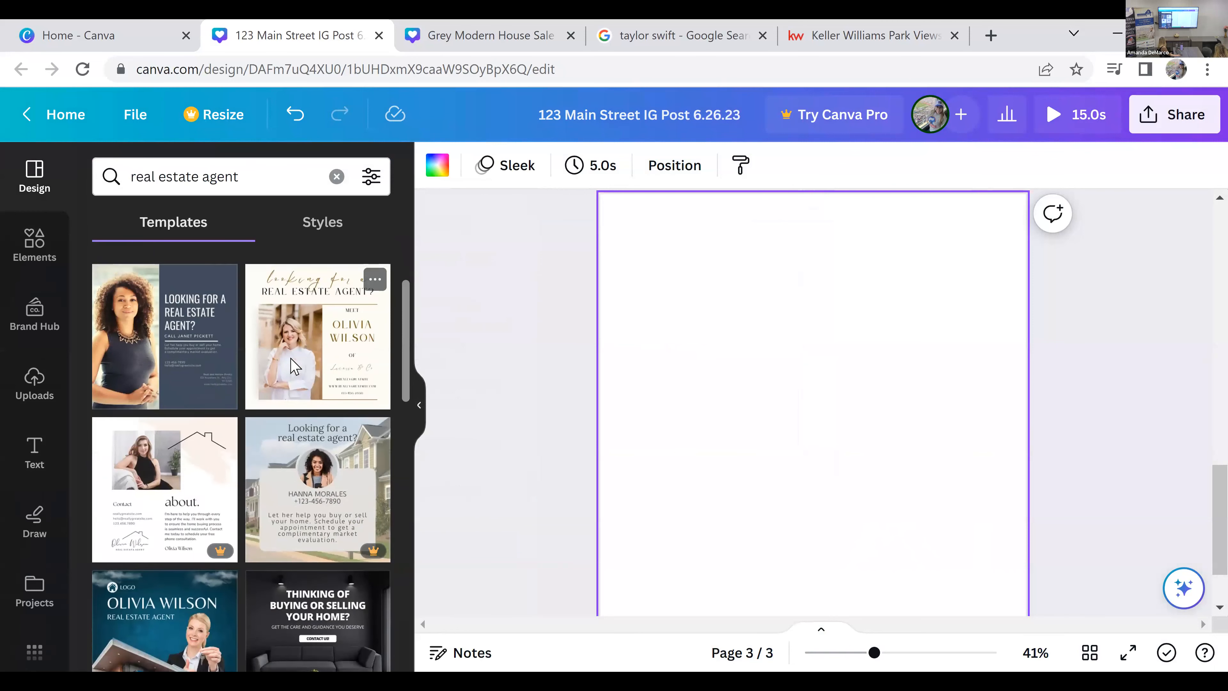
scroll(295, 368, down, 3)
scroll(292, 378, down, 5)
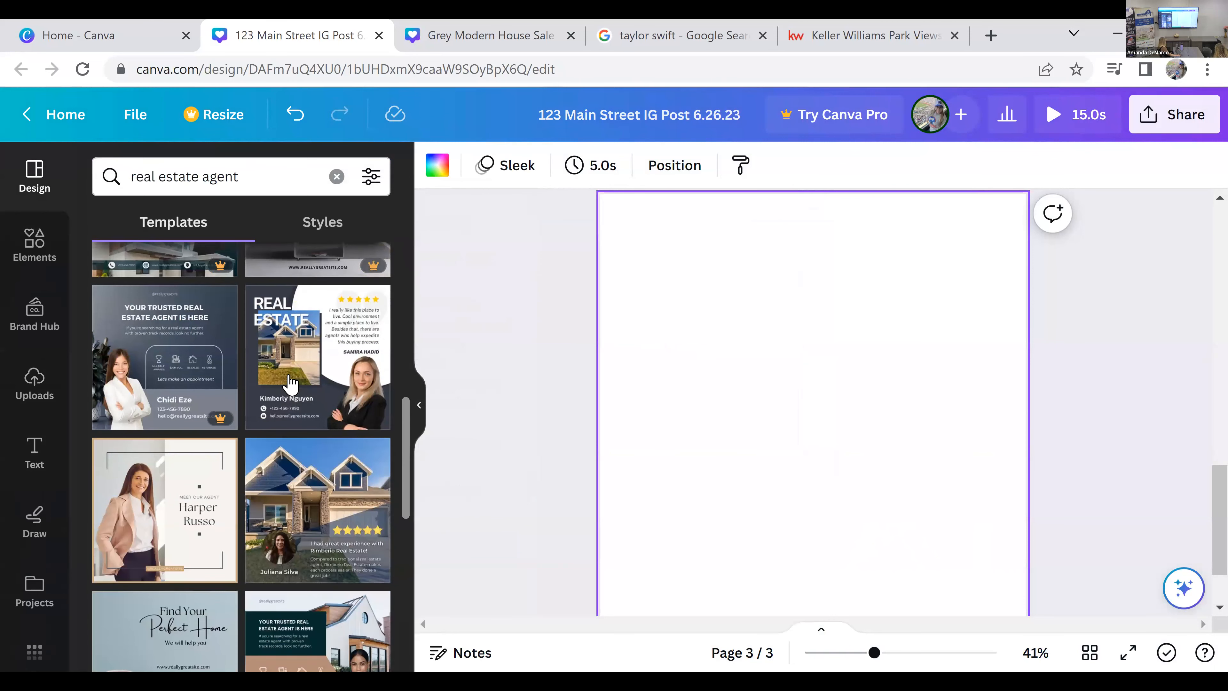
scroll(288, 380, down, 5)
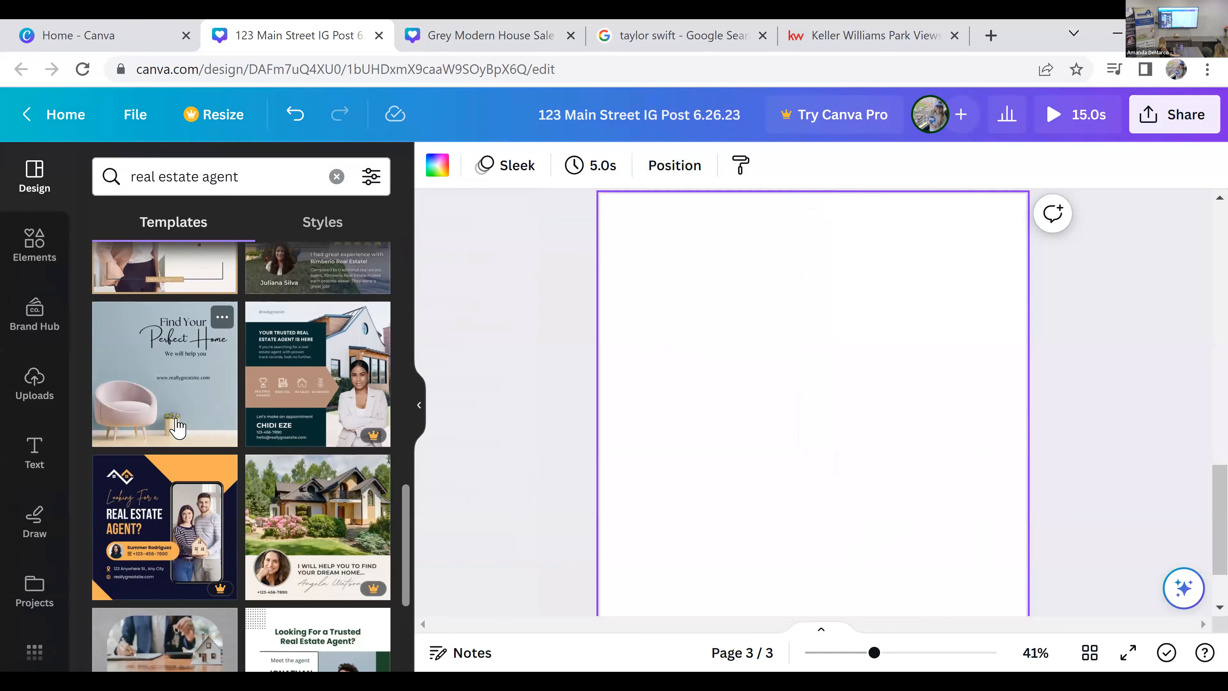
scroll(265, 393, down, 7)
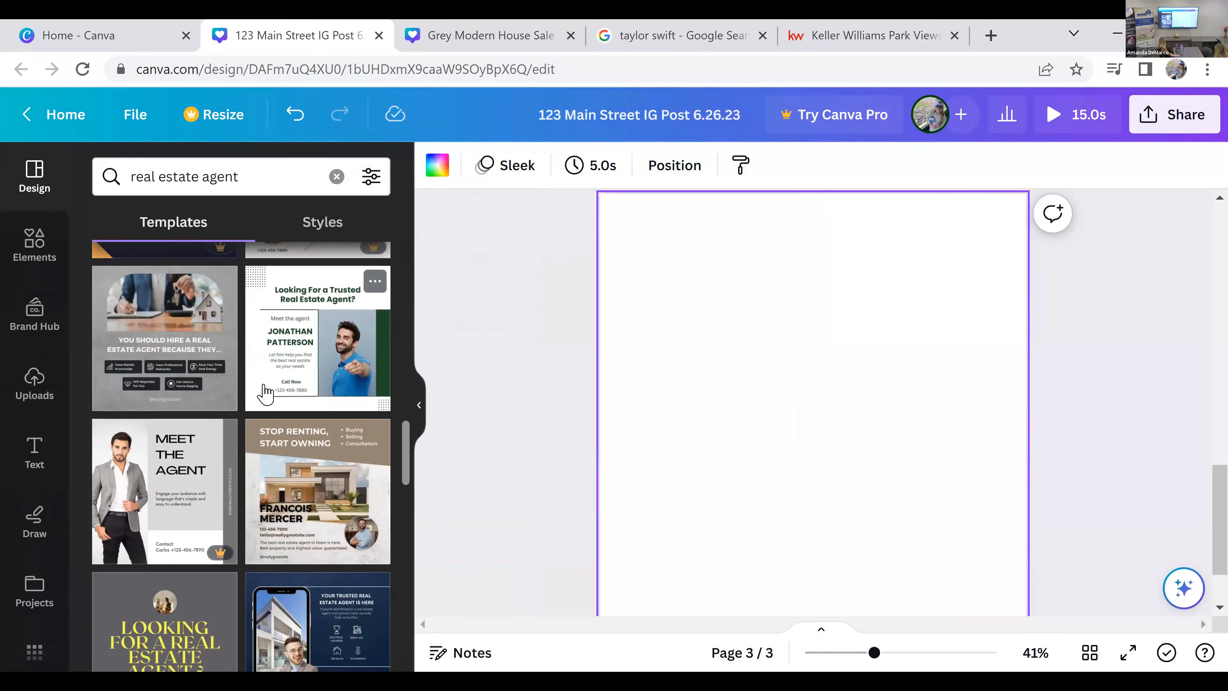
scroll(265, 393, down, 4)
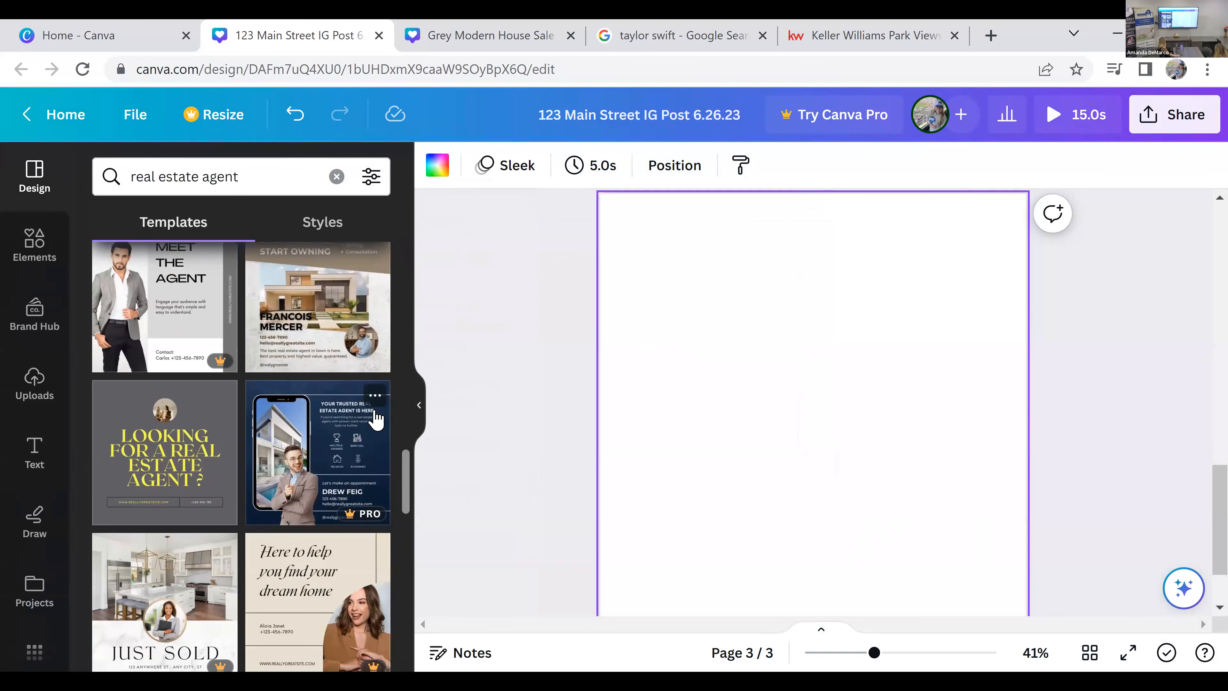
scroll(208, 511, down, 2)
scroll(206, 512, down, 4)
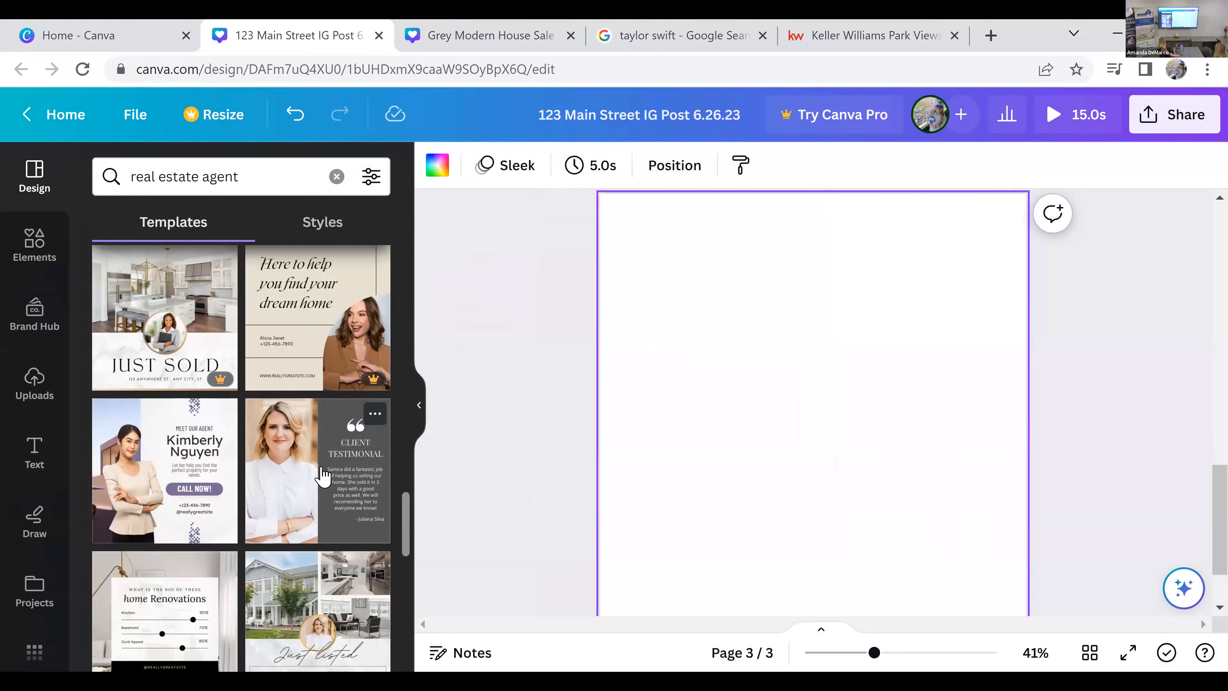
scroll(321, 476, down, 2)
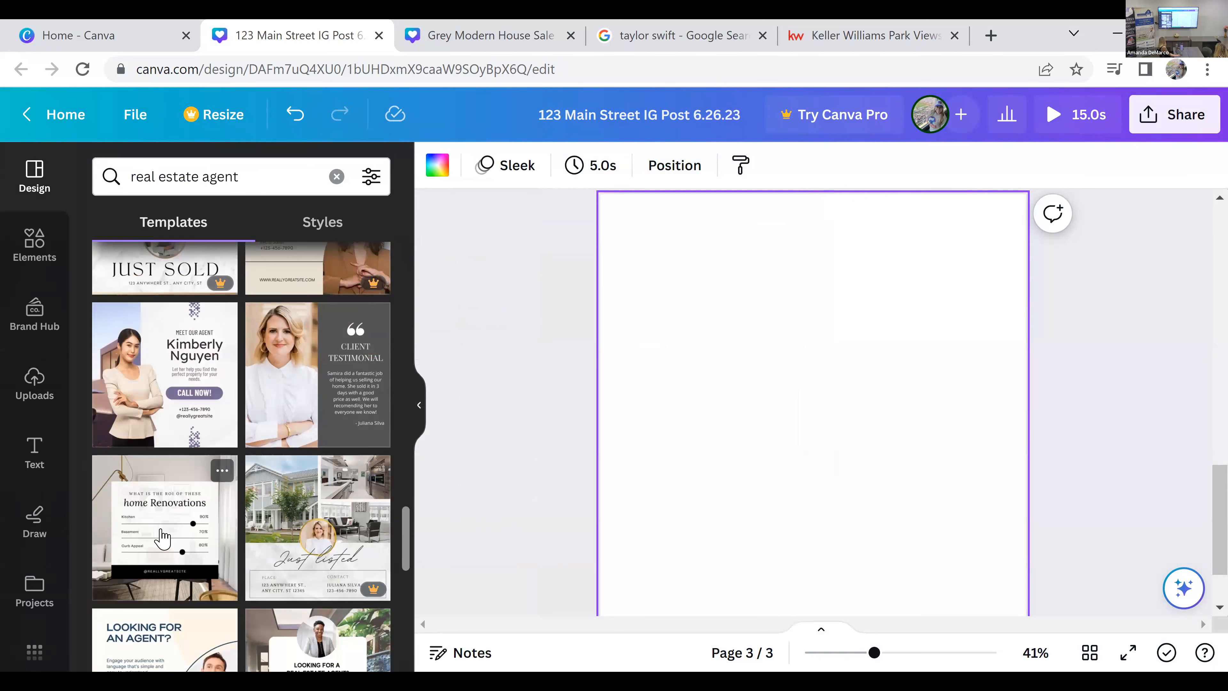
click(163, 536)
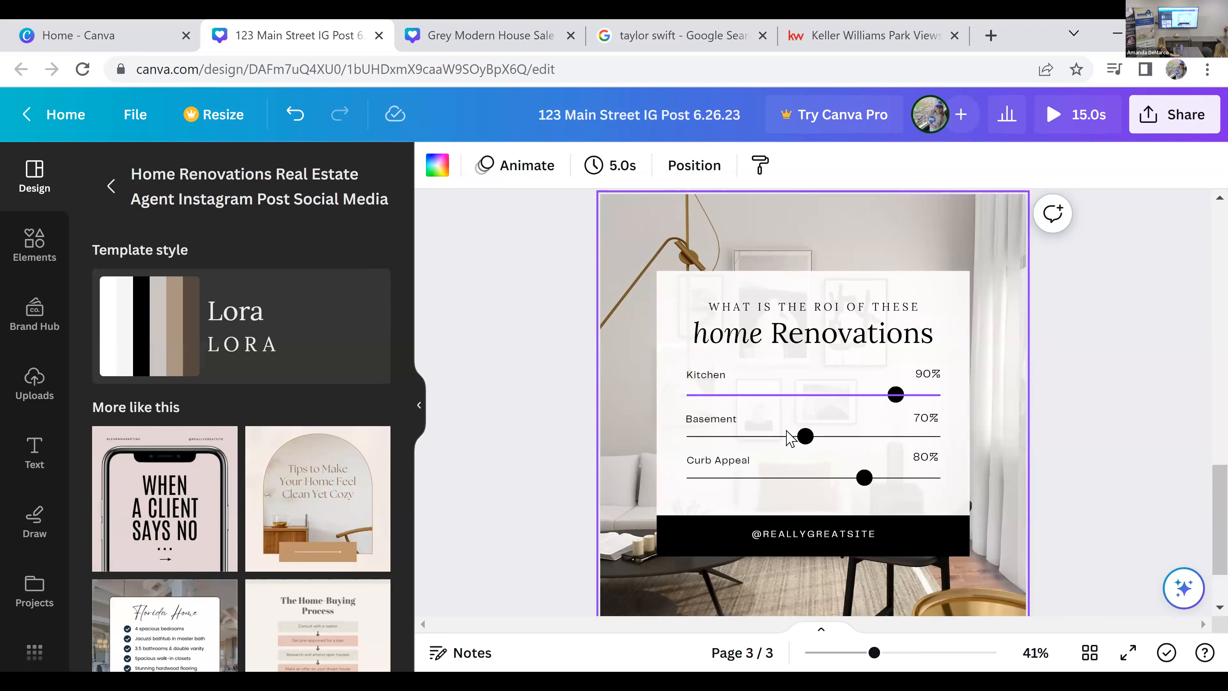
Step: Move the Basement slider dot along its line to align with the Curb Appeal dot and change the Basement percentage text to 75
click(805, 435)
drag(826, 436, 869, 437)
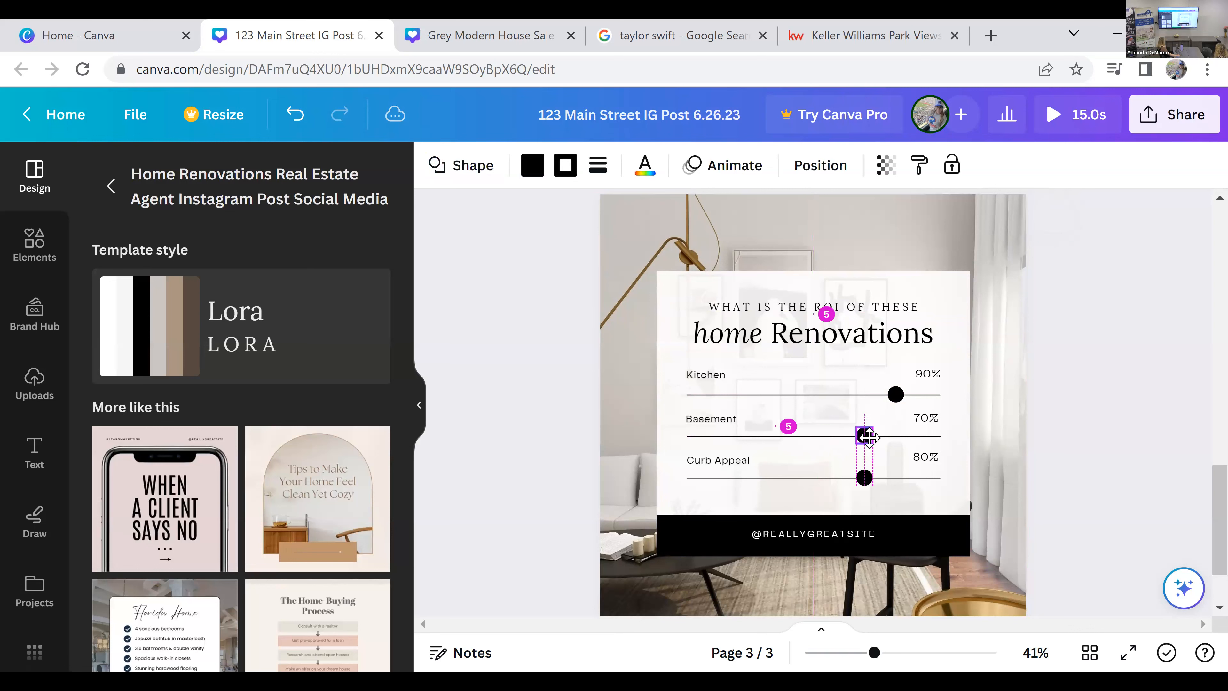
double_click(935, 417)
key(BackSpace)
click(1173, 343)
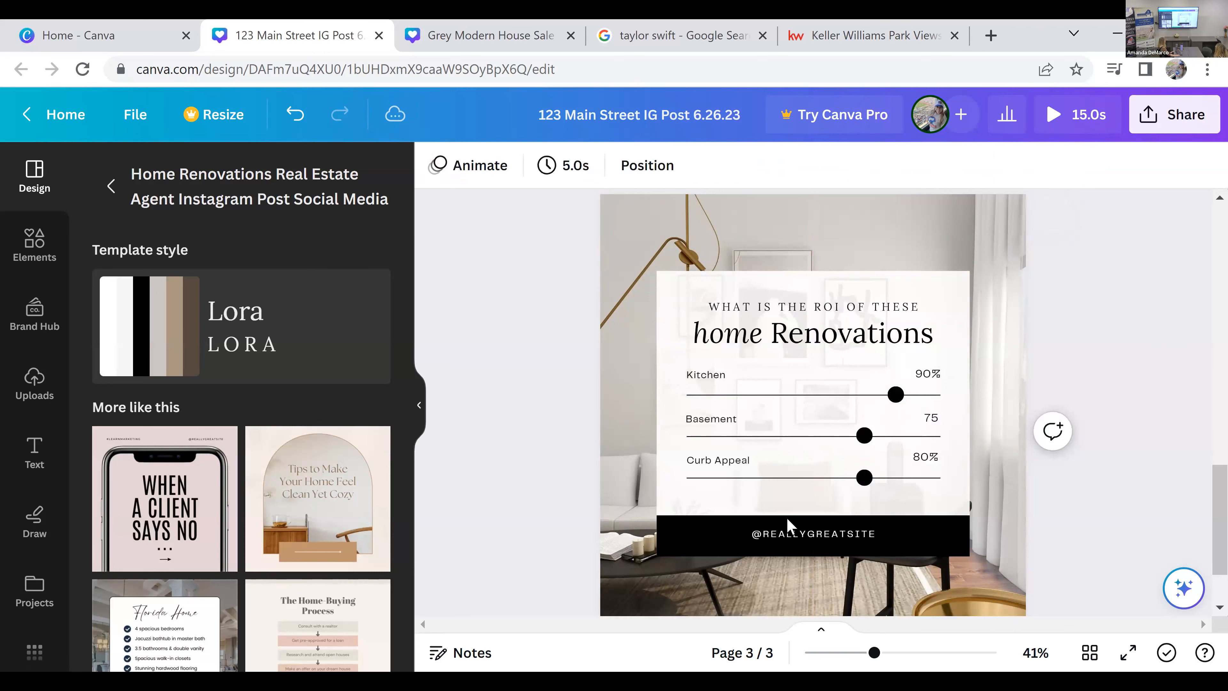
click(865, 535)
click(532, 165)
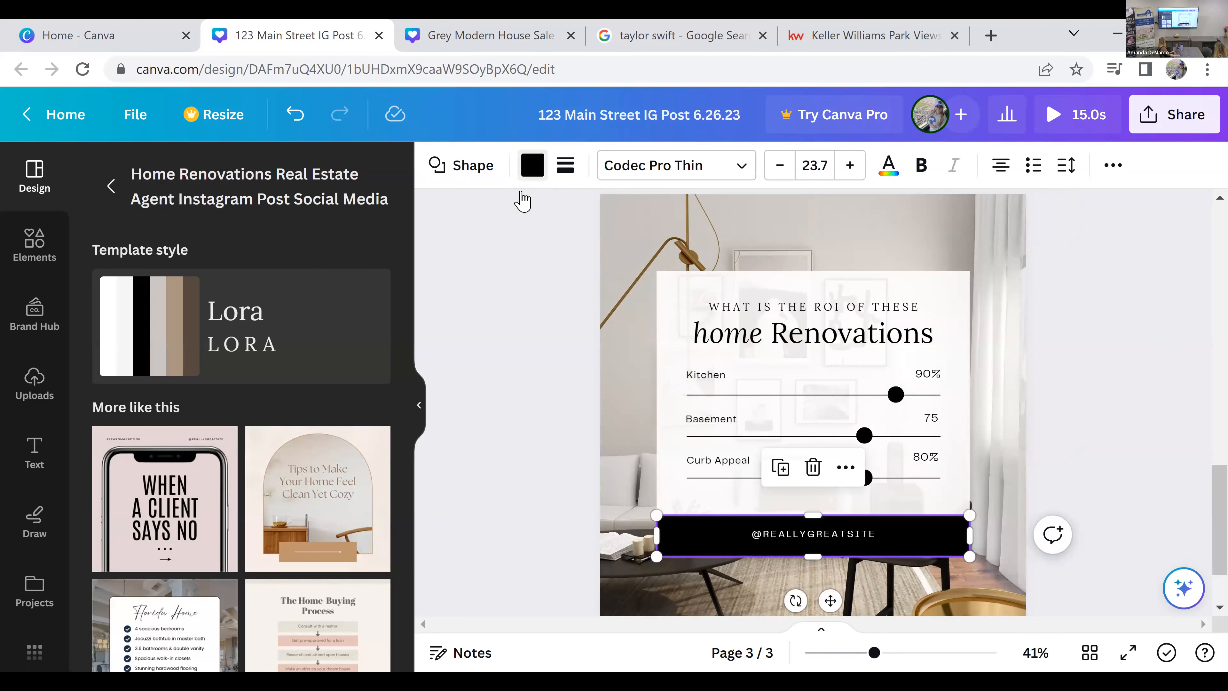
click(222, 343)
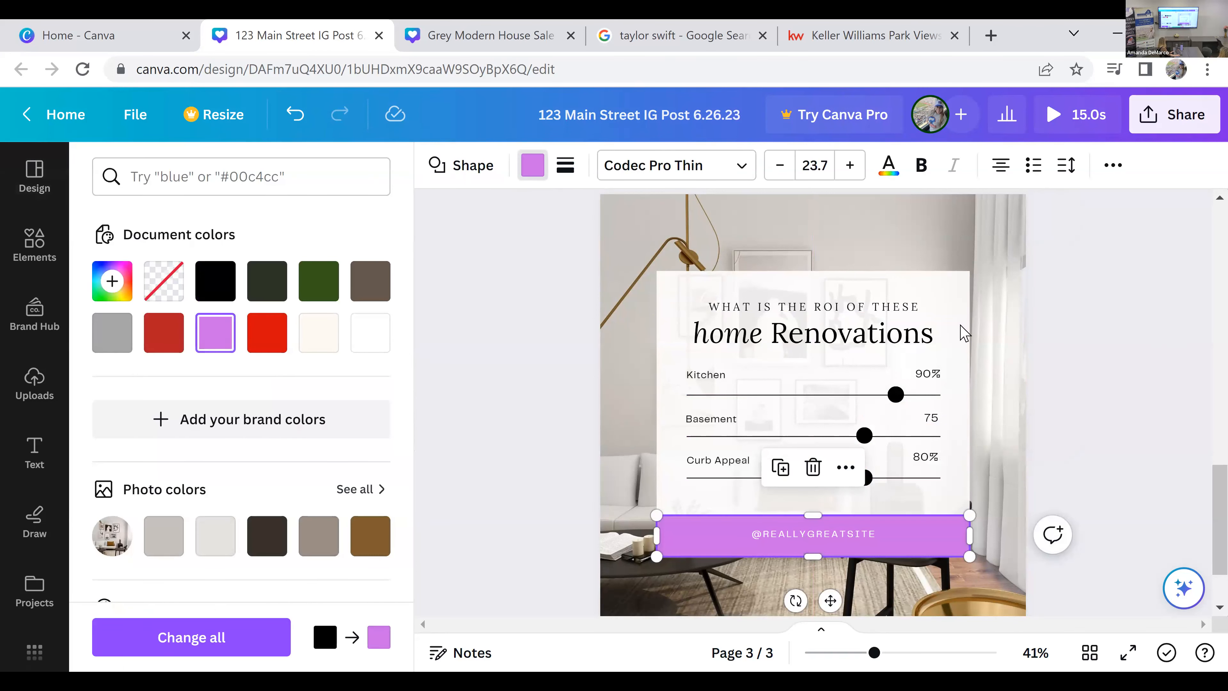
Step: Search the elements library for "kitchen" photos
click(691, 257)
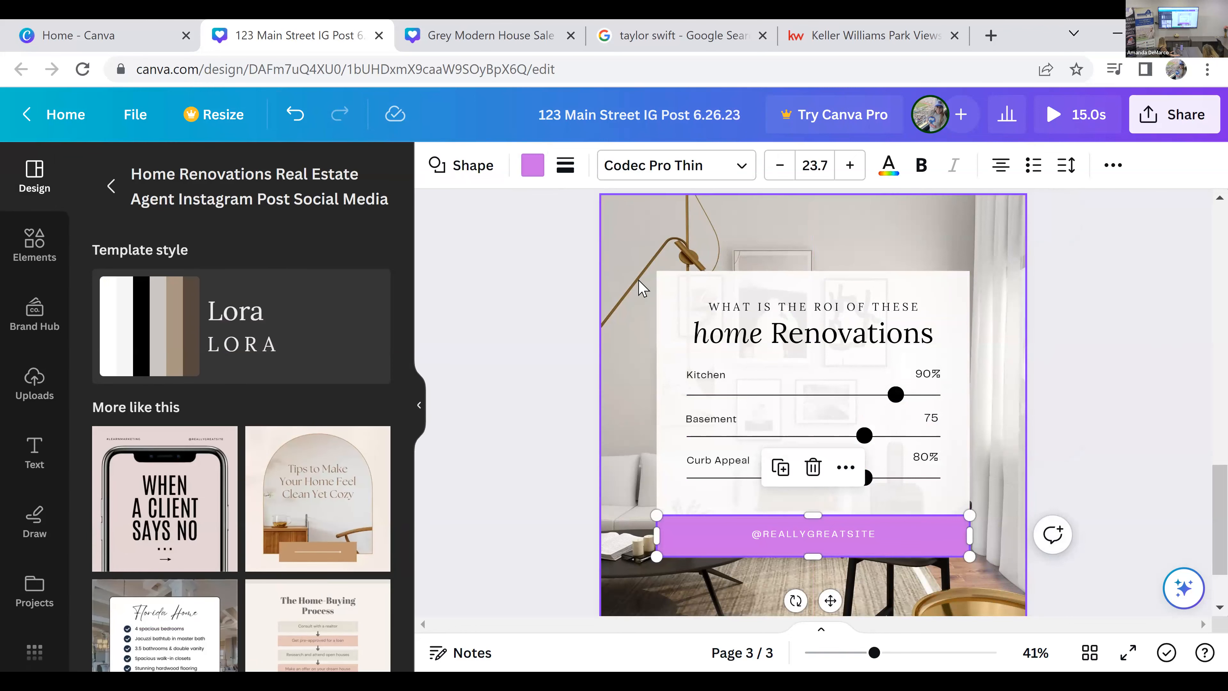
double_click(233, 175)
text(kitchen)
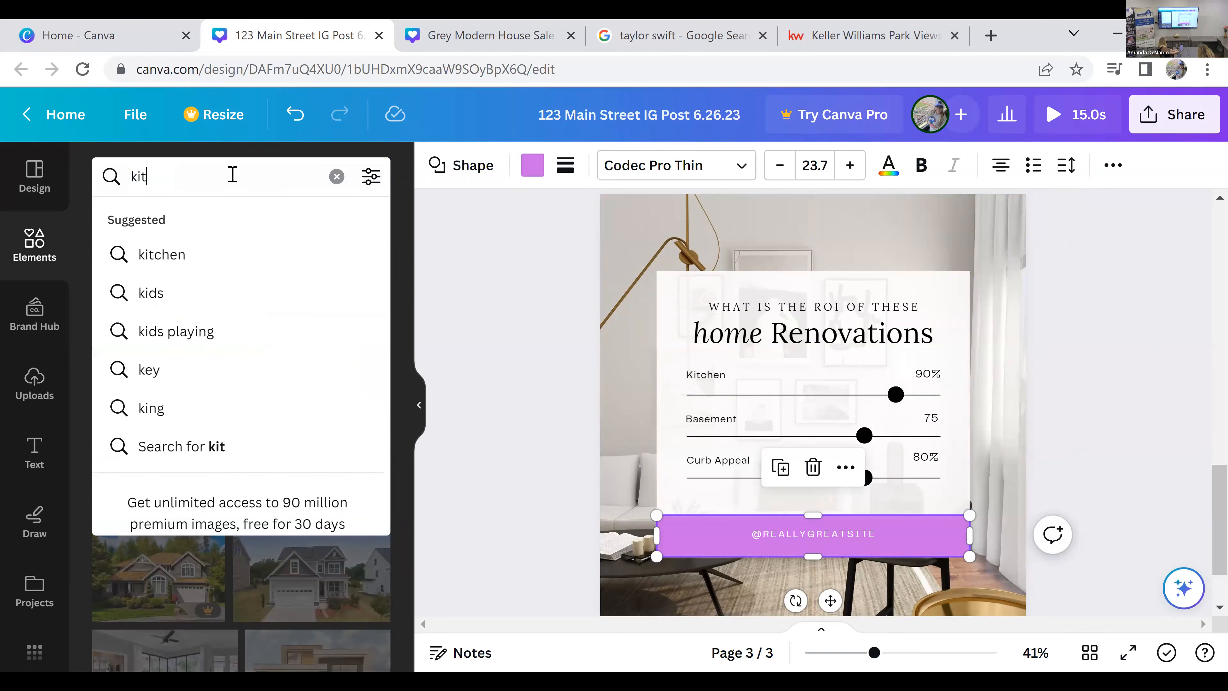
key(Return)
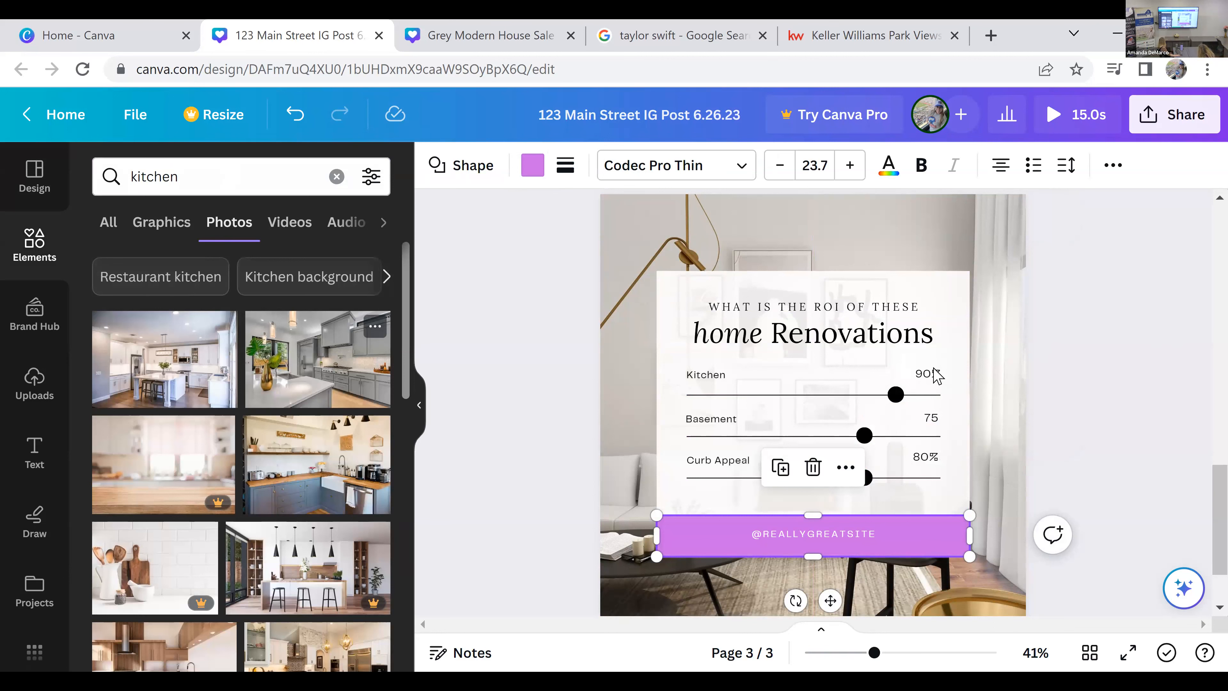
Step: Try the grey-cabinet kitchen photo and the navy-island kitchen photo as the background of page 3
drag(934, 368, 1015, 352)
scroll(1141, 322, down, 2)
scroll(1141, 321, up, 2)
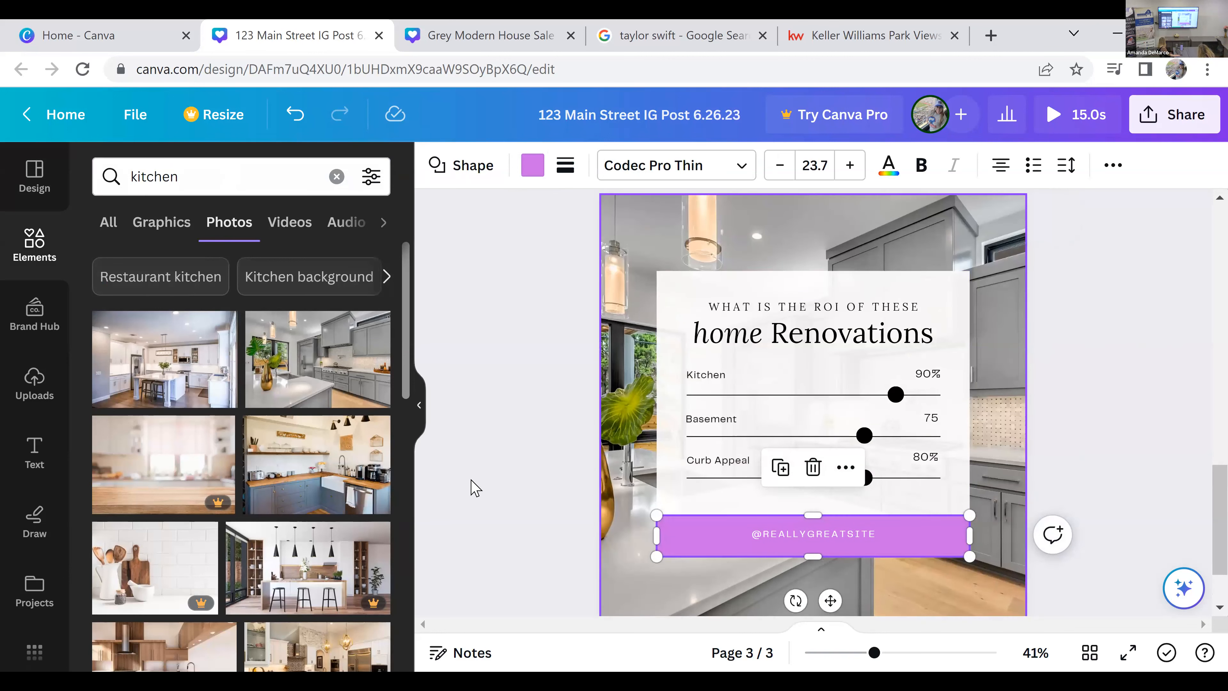
scroll(311, 467, down, 2)
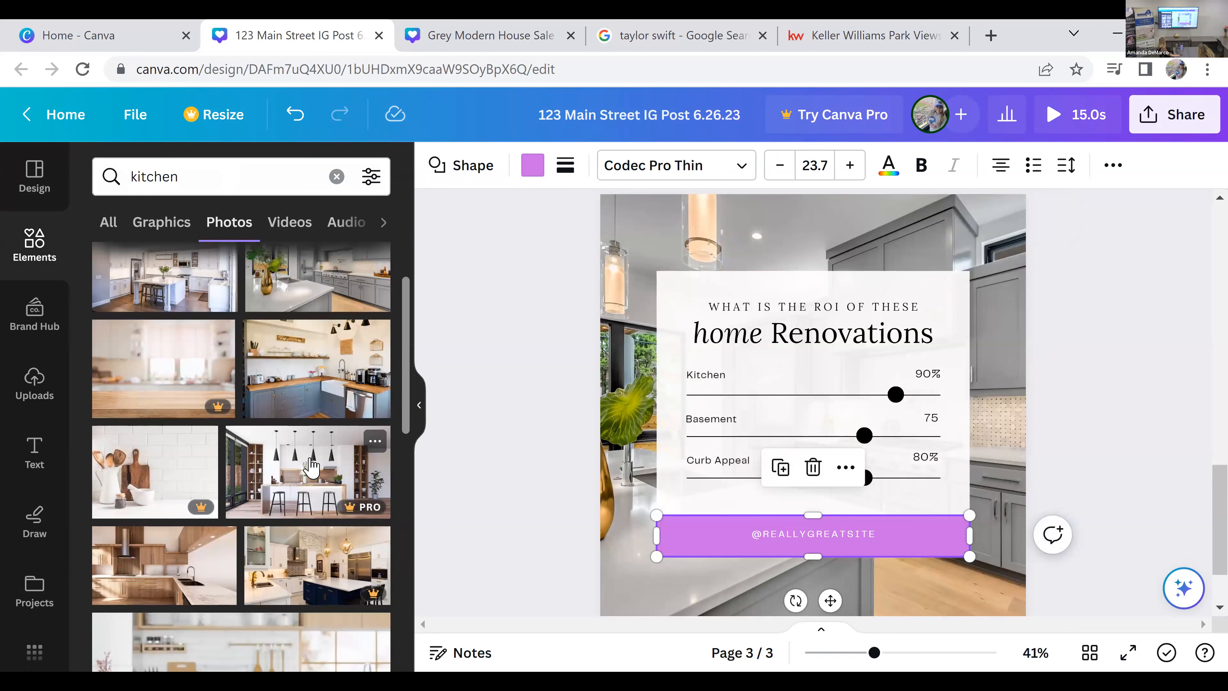
drag(341, 547, 647, 225)
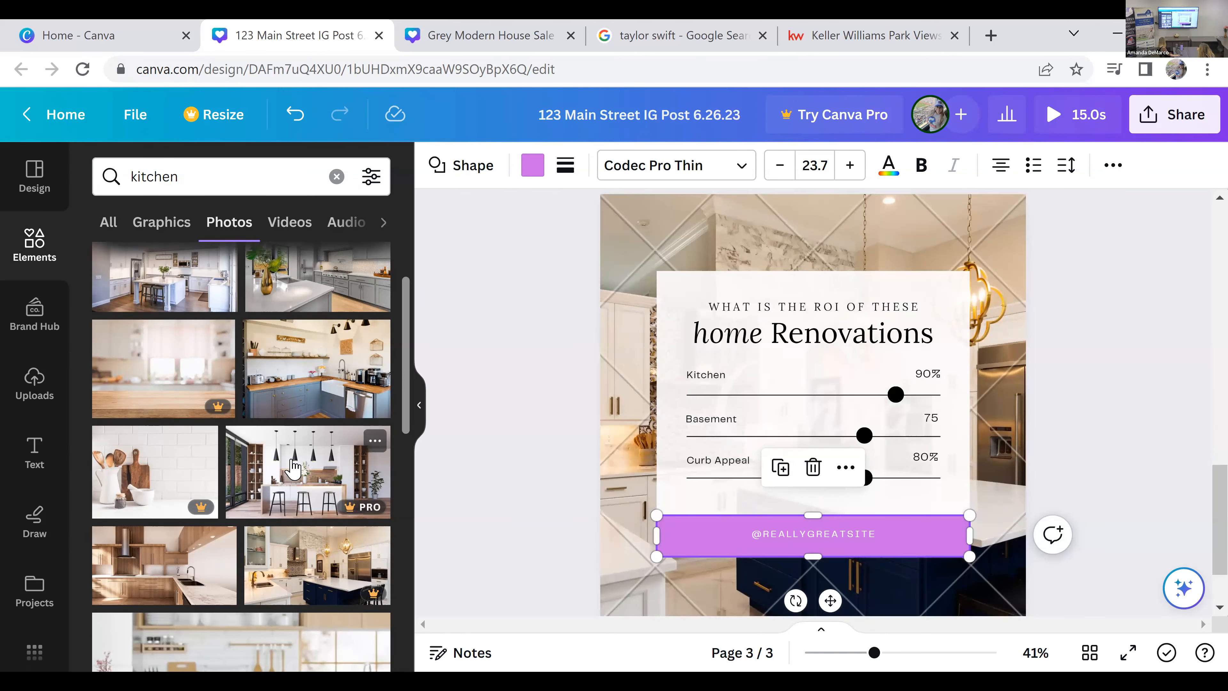
Step: Replace the page 3 background with the white-cabinet kitchen photo that has a hardwood floor and a potted plant
scroll(295, 467, down, 6)
drag(295, 467, 664, 276)
drag(770, 244, 772, 244)
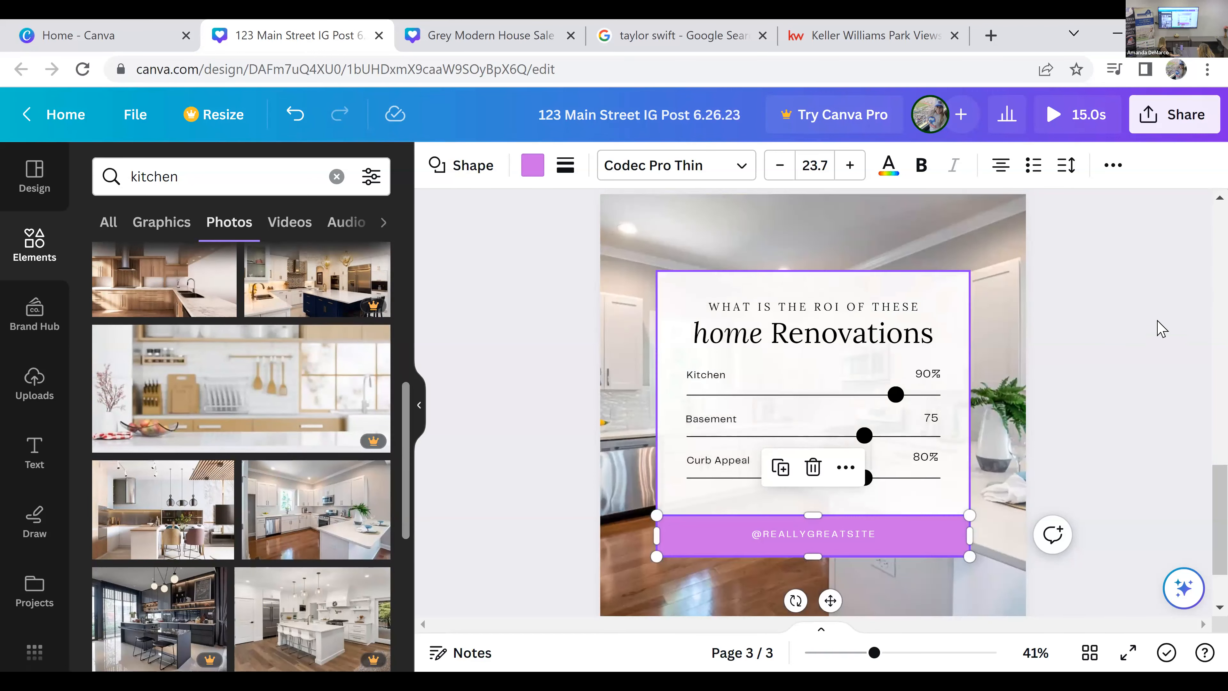
scroll(1132, 337, down, 2)
scroll(1133, 337, up, 2)
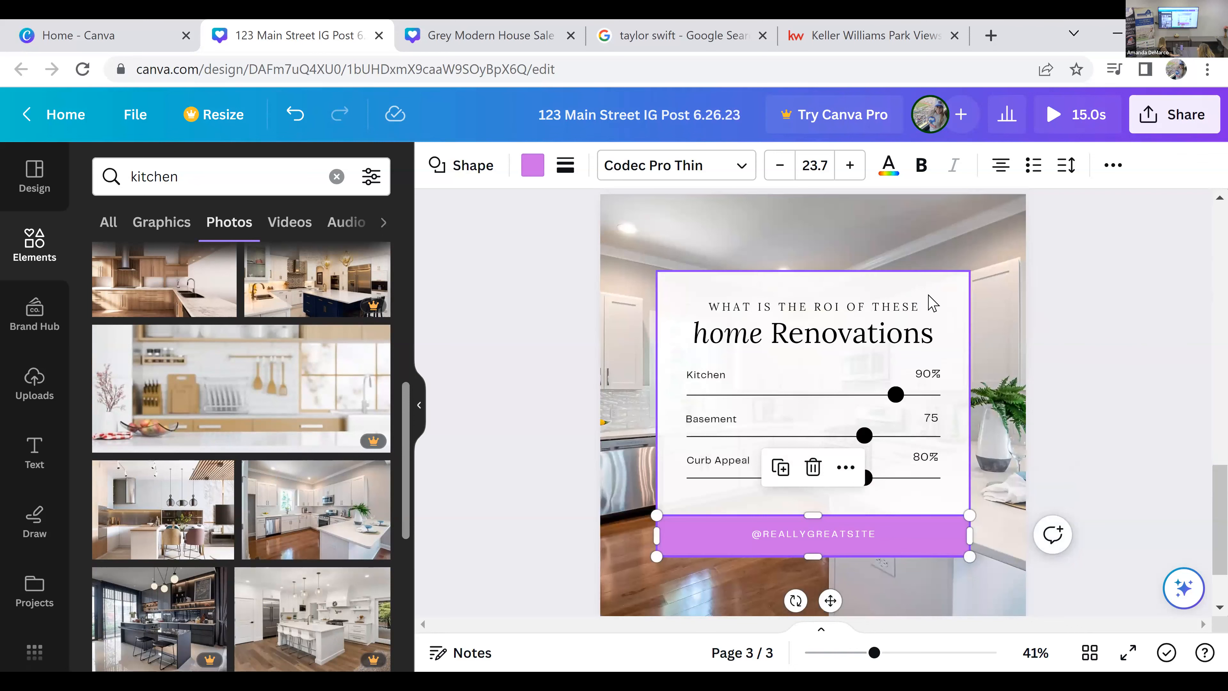
Step: Set the transparency of the white card behind the renovation text to 77
click(941, 307)
click(954, 288)
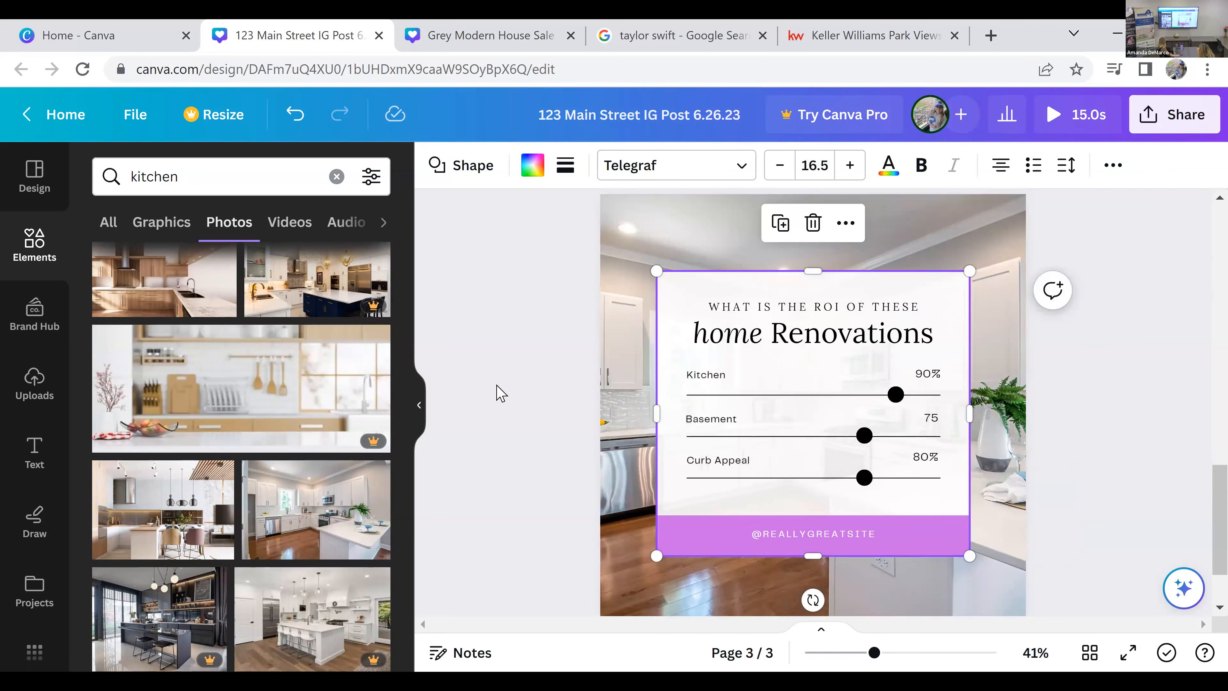
click(418, 405)
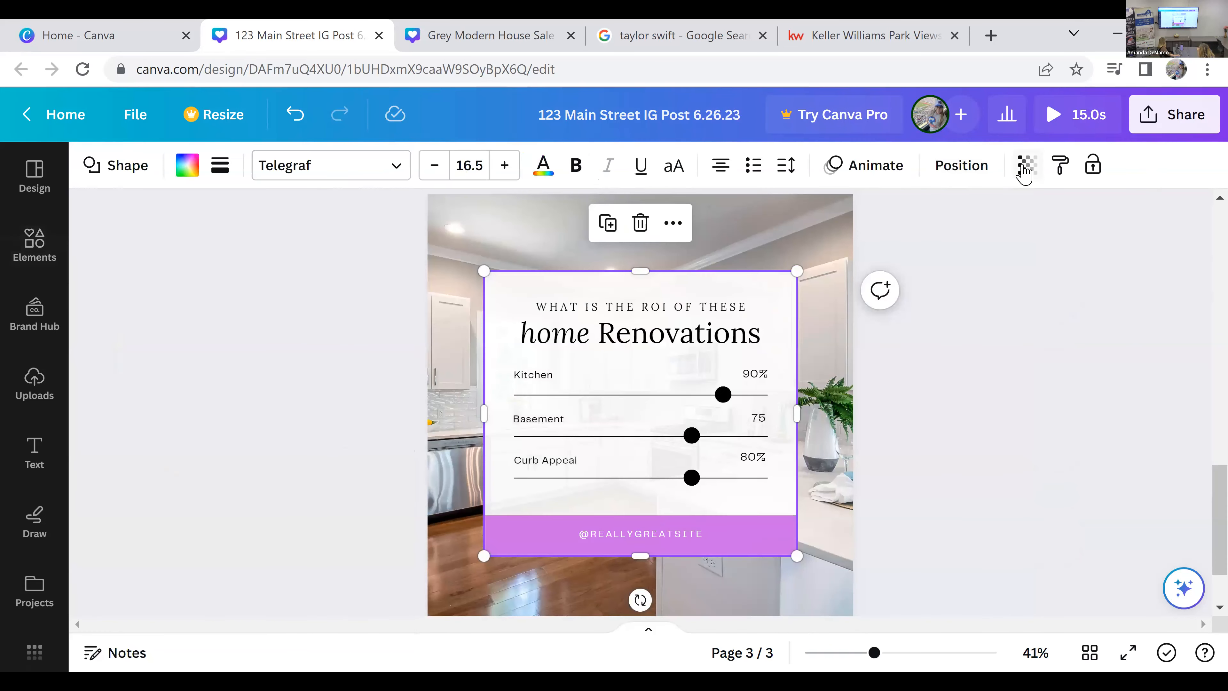
click(1027, 170)
drag(1015, 246, 986, 244)
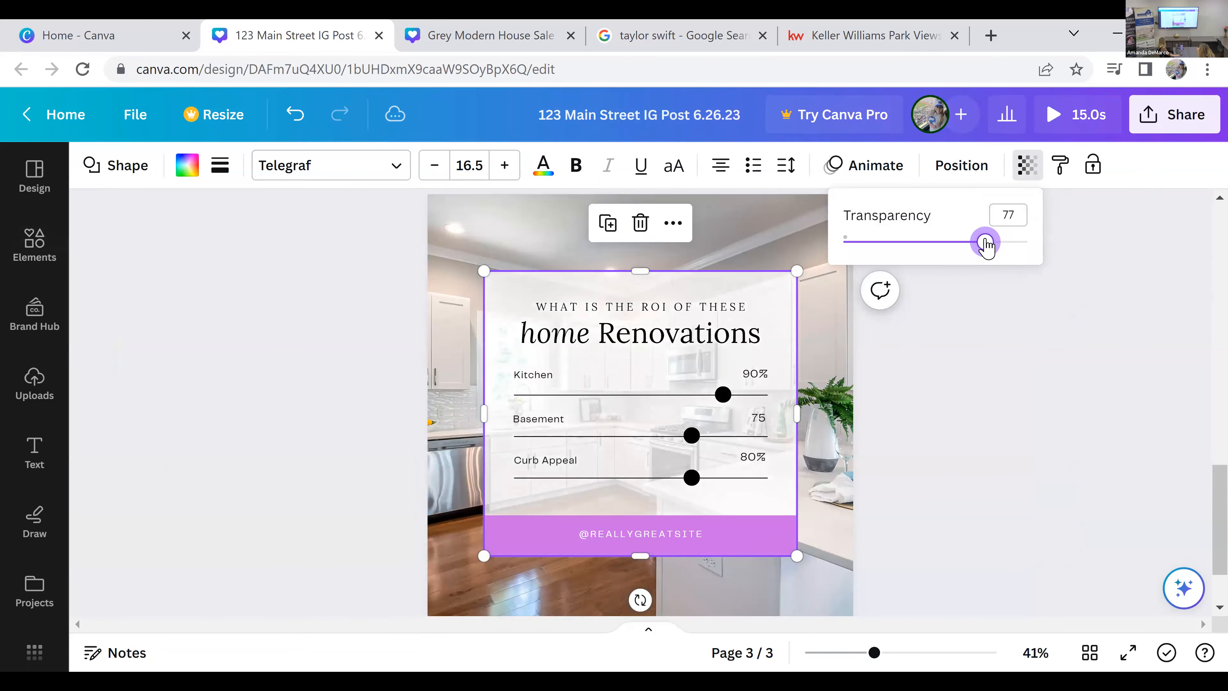
click(978, 402)
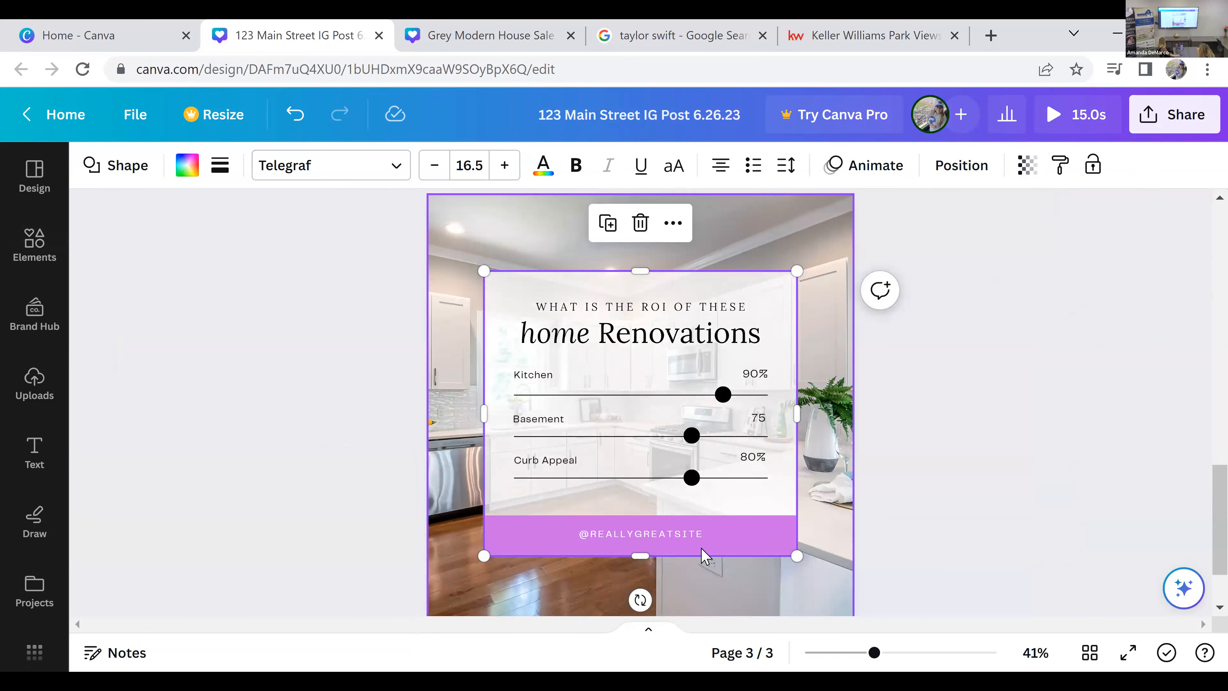
Step: Replace the small heading line on the card with "HOW MUCH WILL MY RENOVATION"
scroll(987, 453, down, 2)
scroll(987, 453, up, 2)
double_click(728, 308)
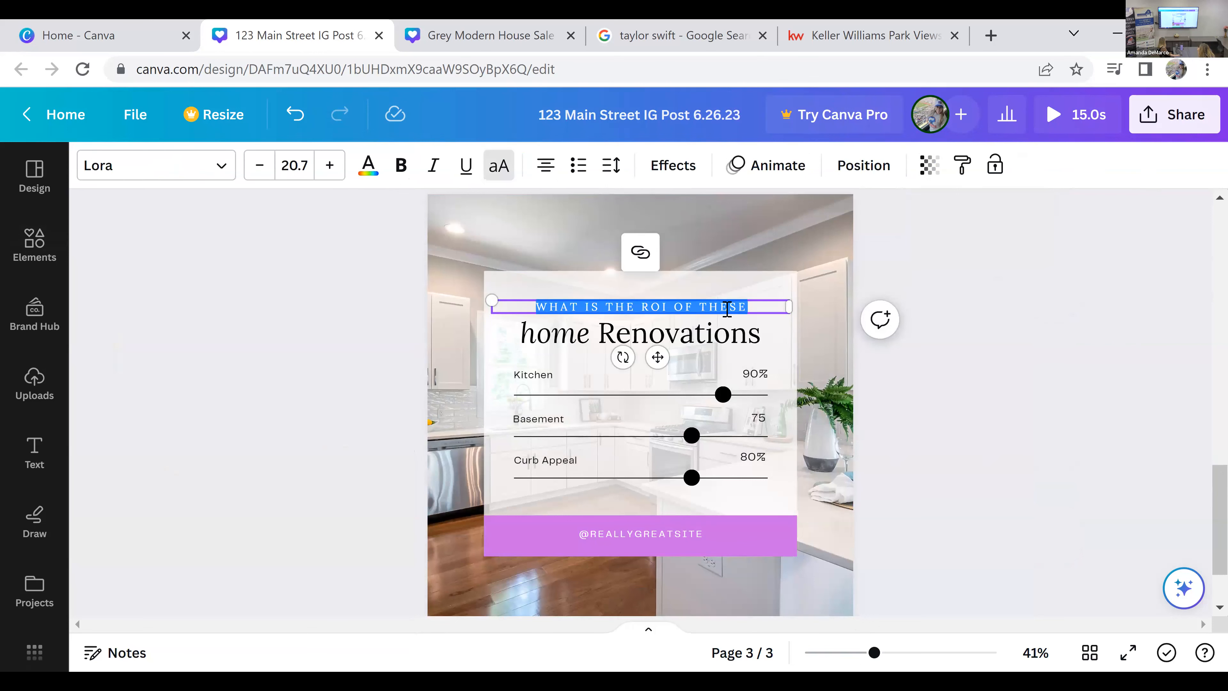
text(HOW MUCH WILL MY RENOVATION)
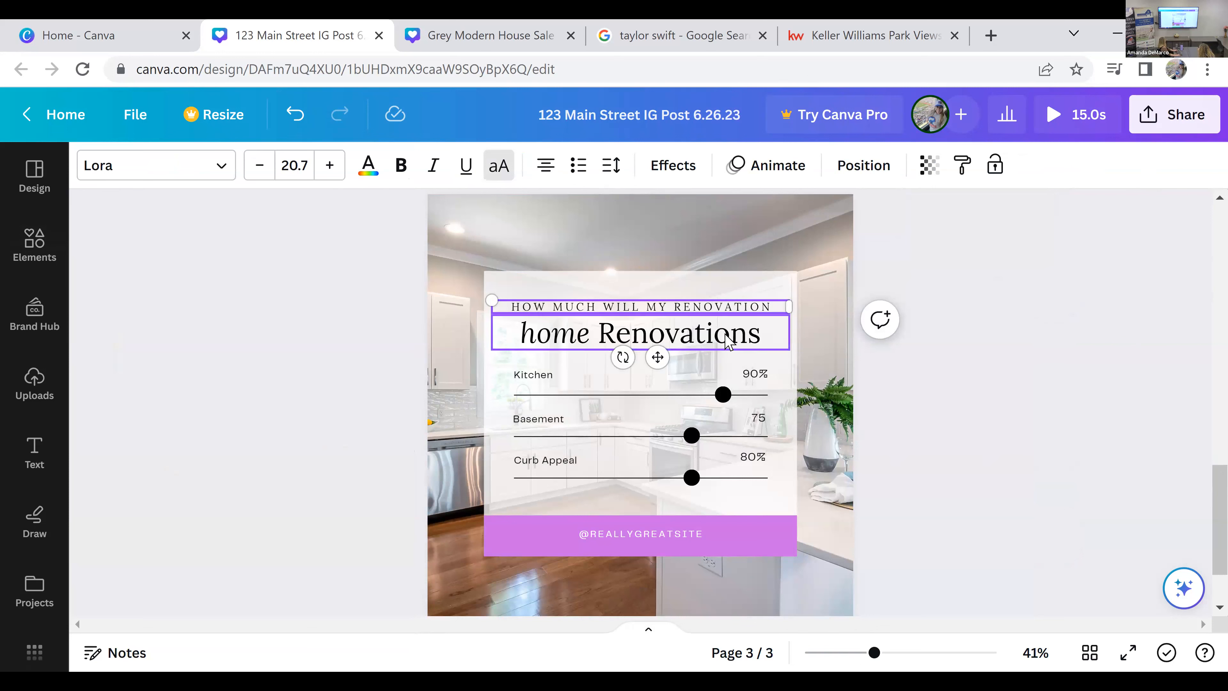
Step: Replace the large "home Renovations" title with "make me money"
click(727, 339)
click(724, 339)
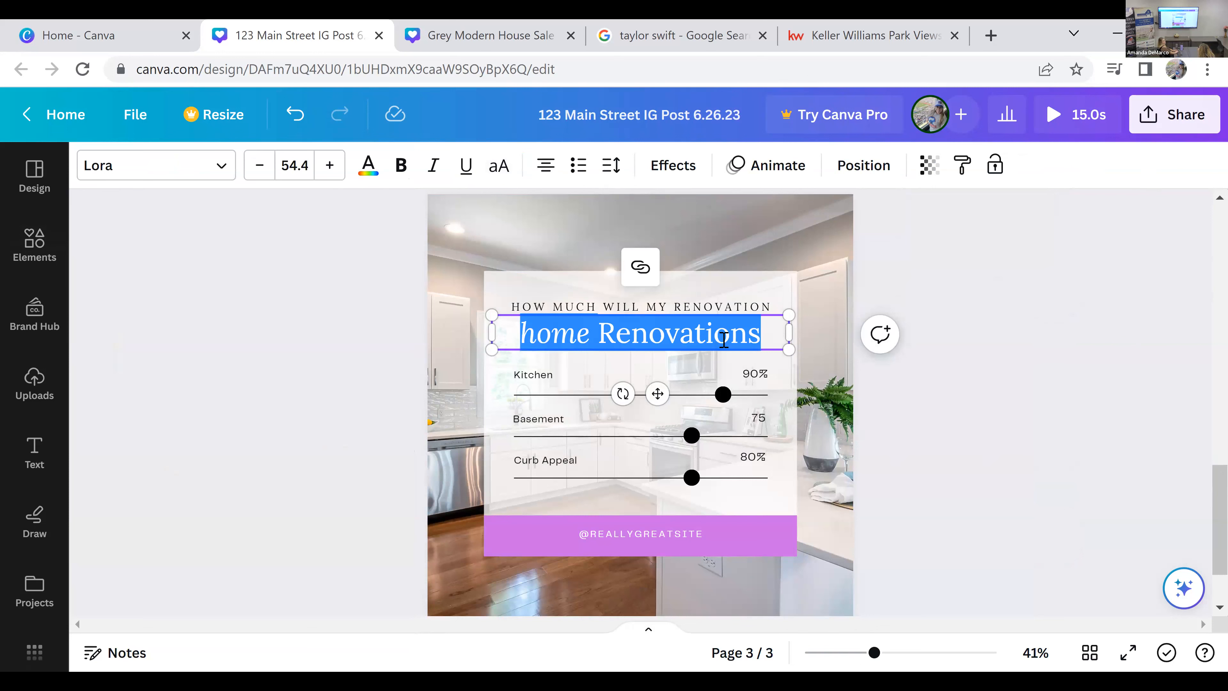
text(ma)
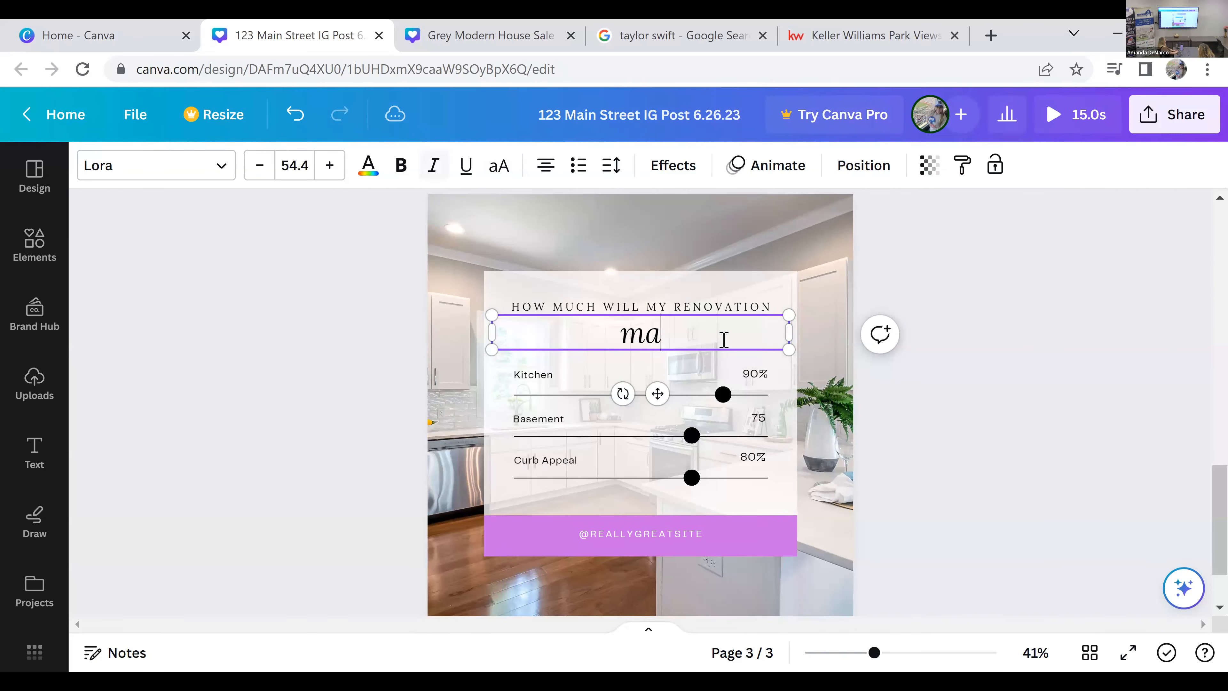
text(ke me money)
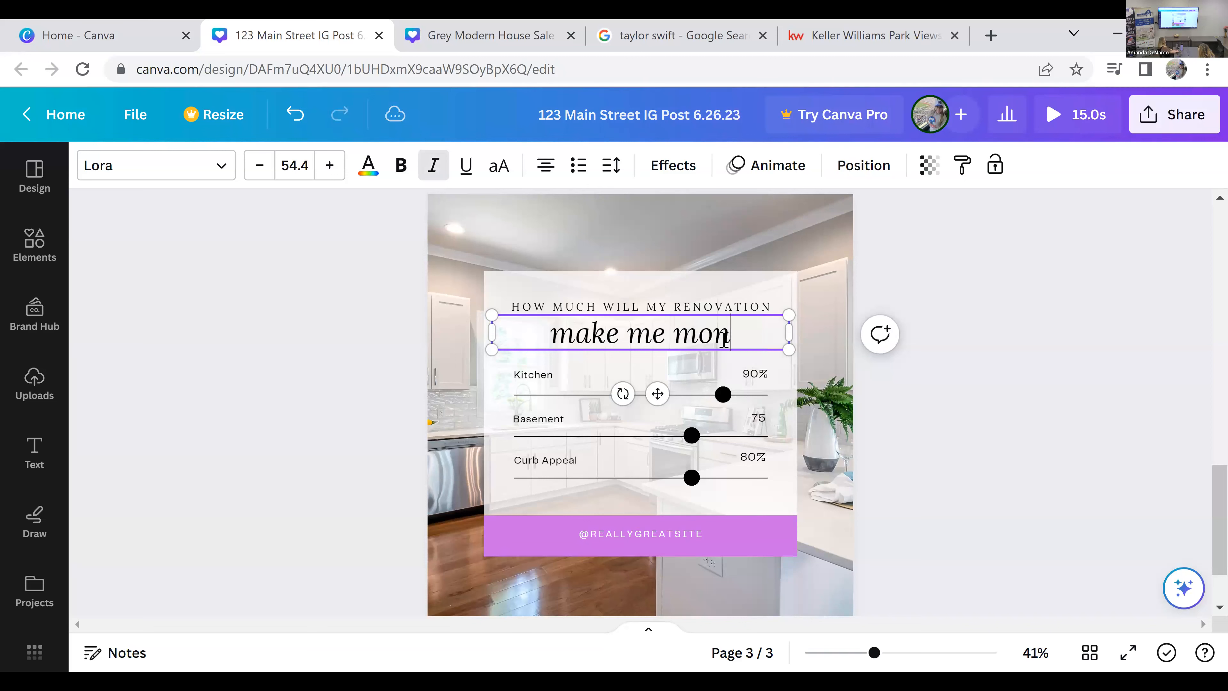
click(964, 470)
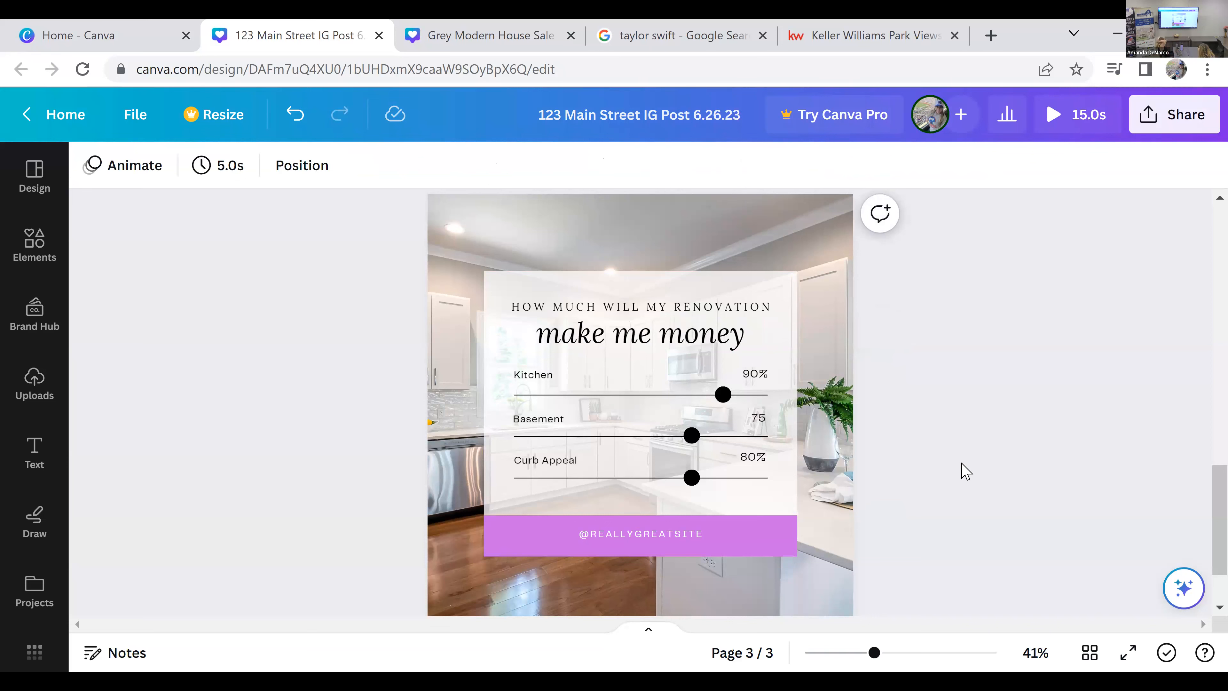
Step: Change the "Curb Appeal" label to "Landscaping"
double_click(561, 462)
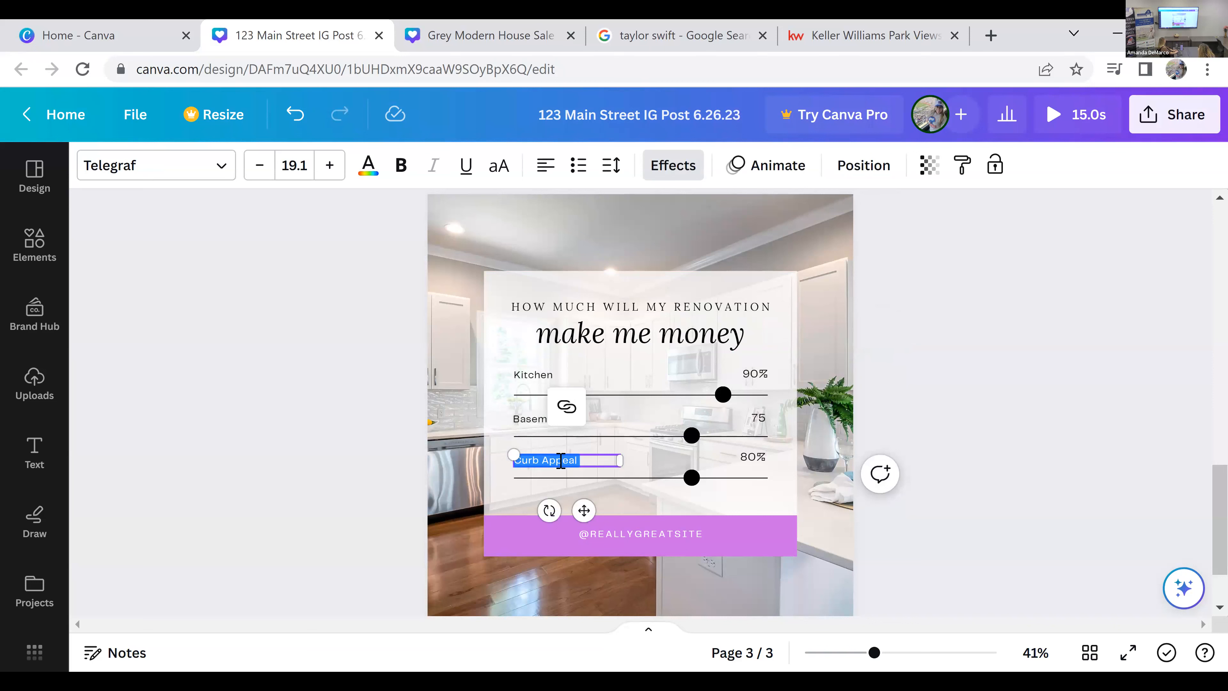
text(Landscaping)
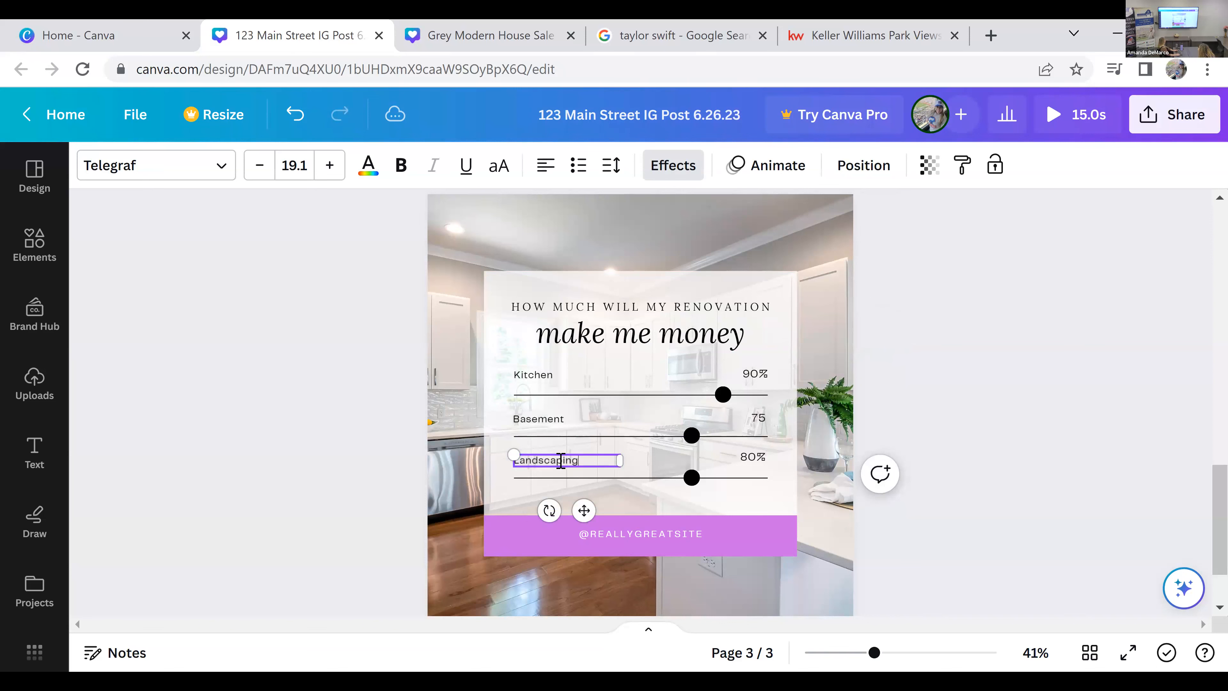
click(905, 510)
scroll(907, 499, down, 2)
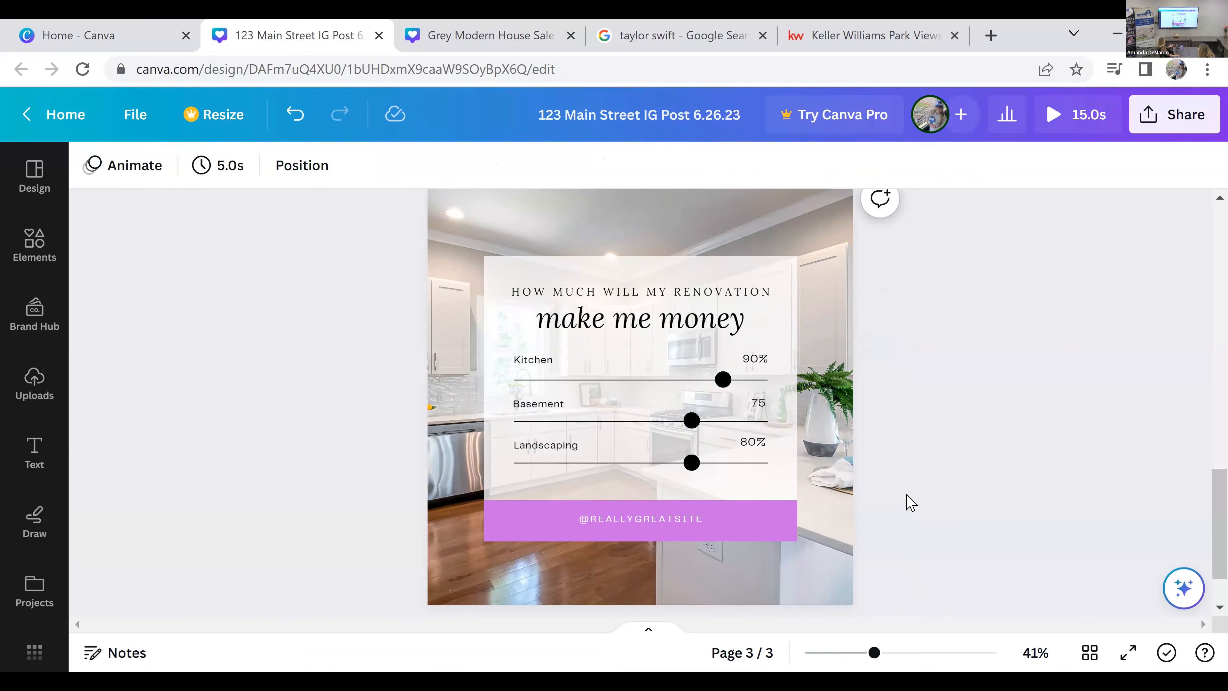
scroll(911, 503, up, 2)
click(33, 175)
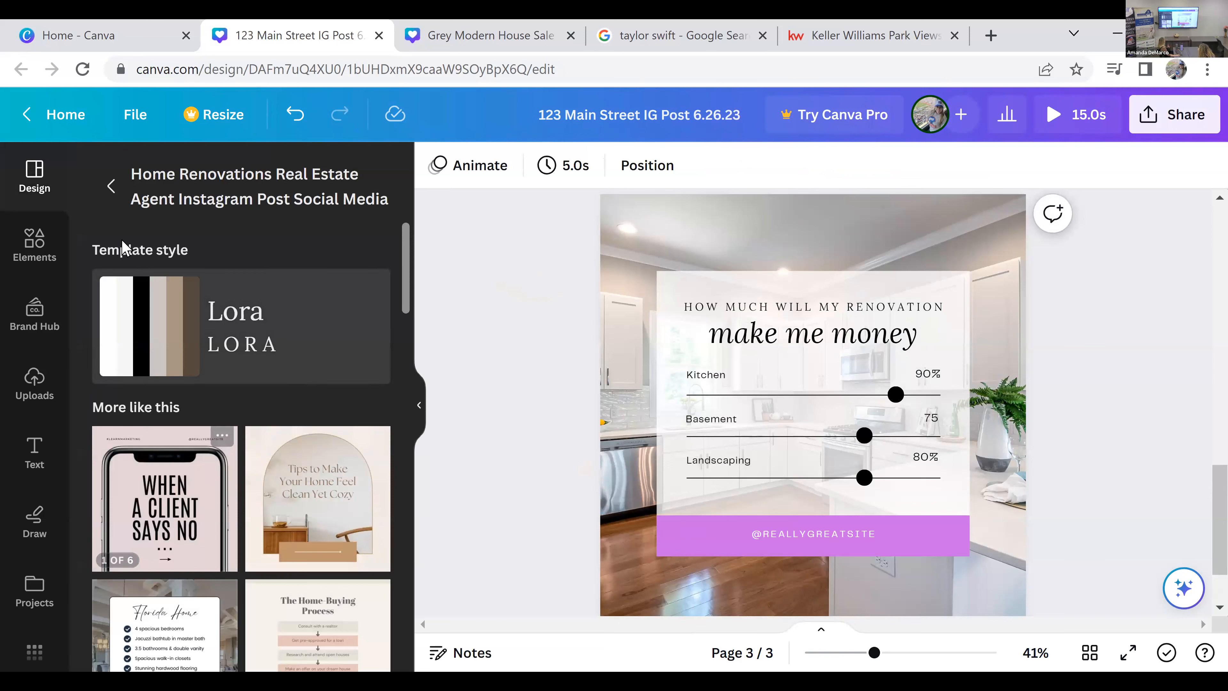
click(111, 187)
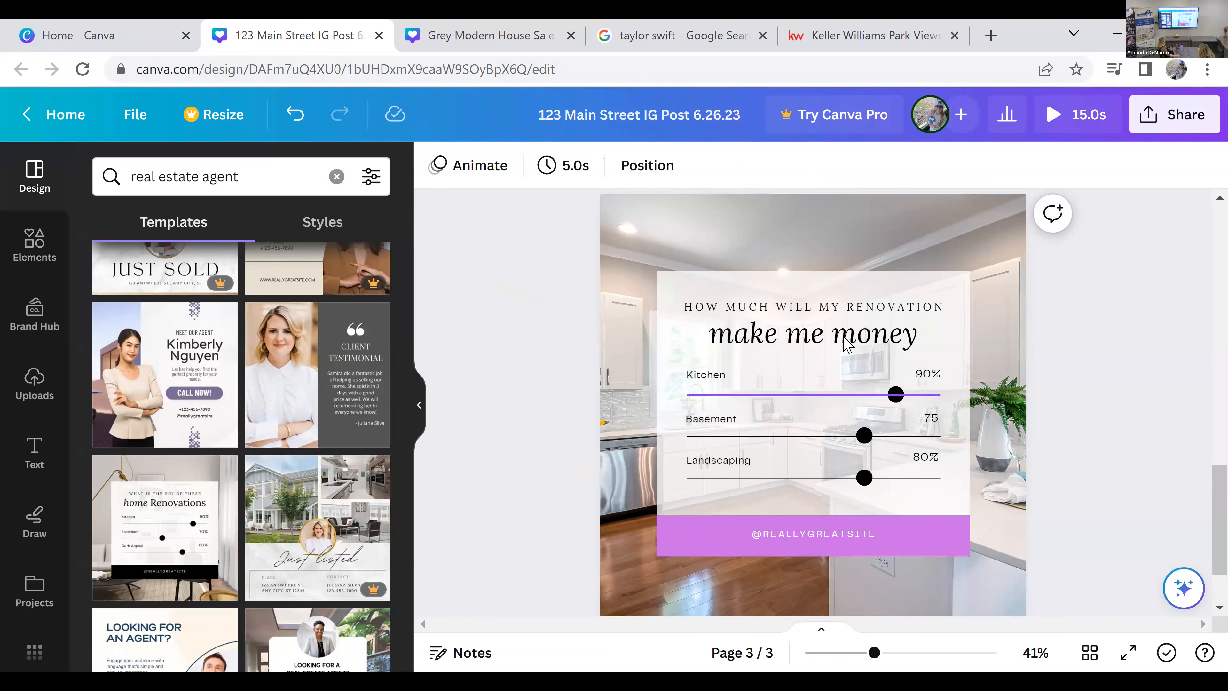
click(420, 406)
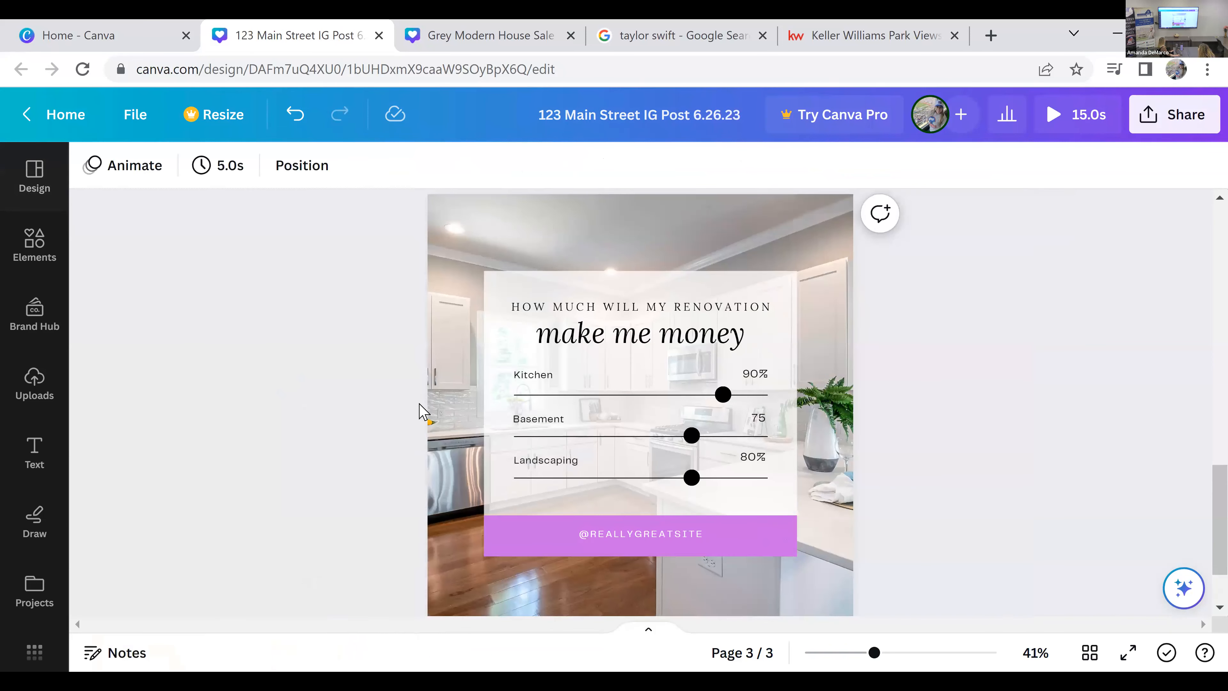
Step: Select the three black slider dots together and change their fill to the light purple document color
click(693, 479)
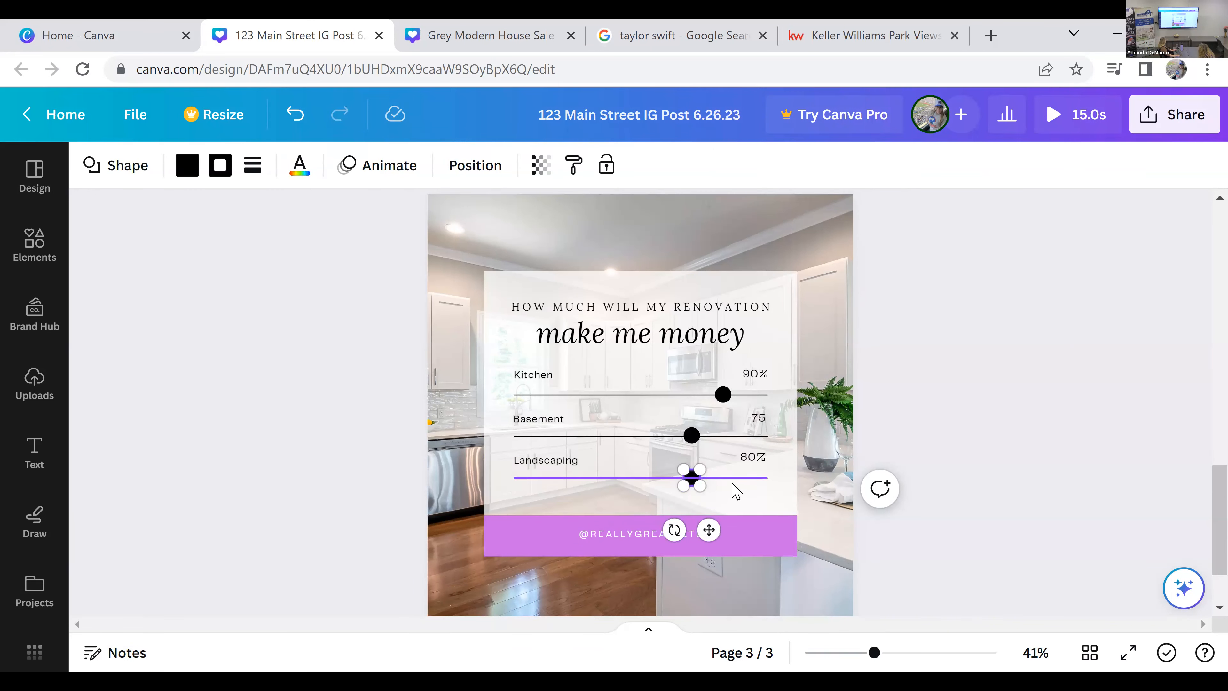
shift+click(692, 435)
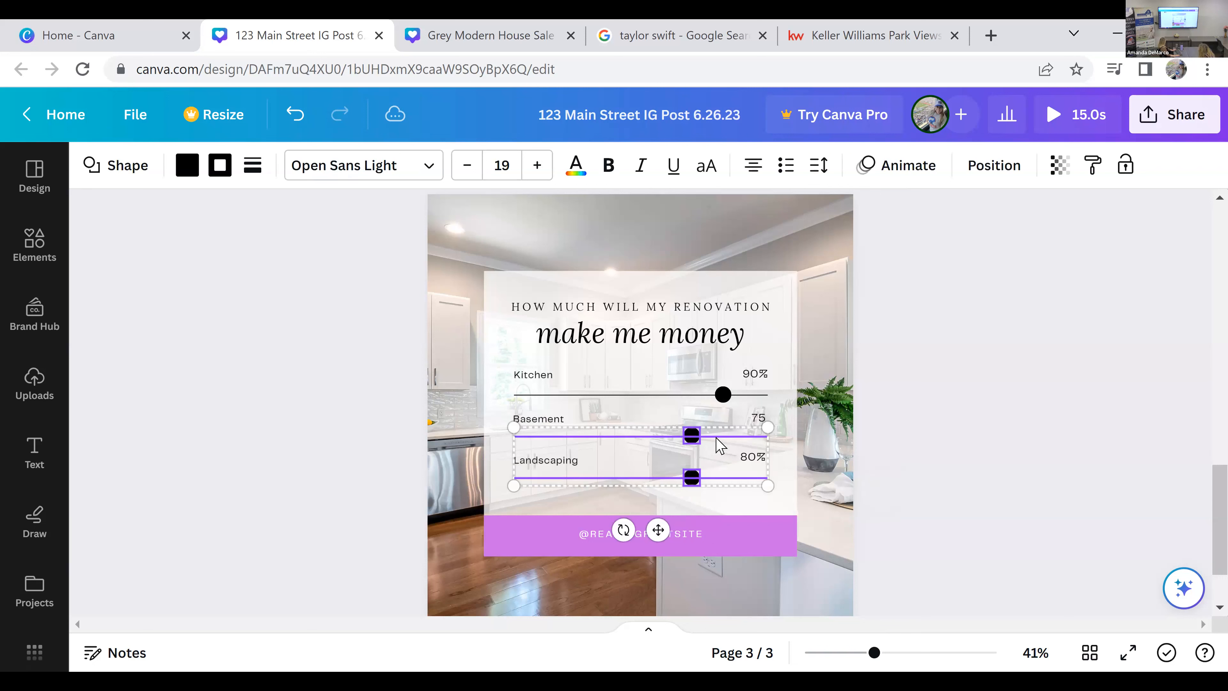
shift+click(722, 395)
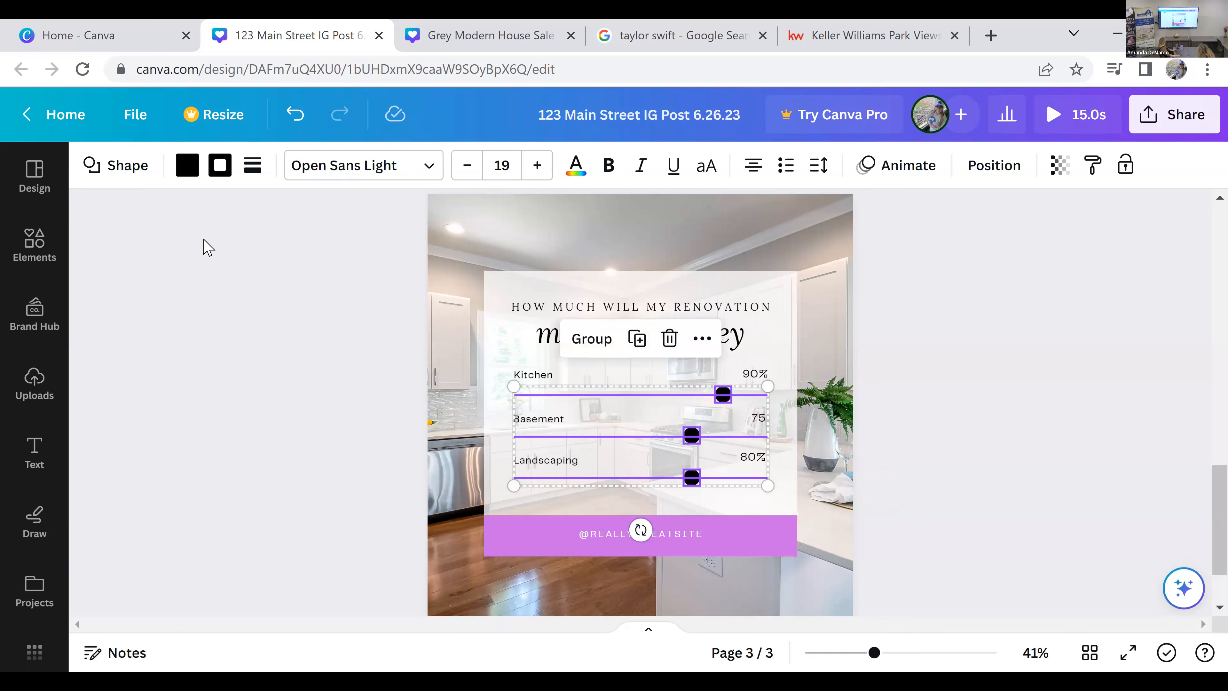
click(189, 174)
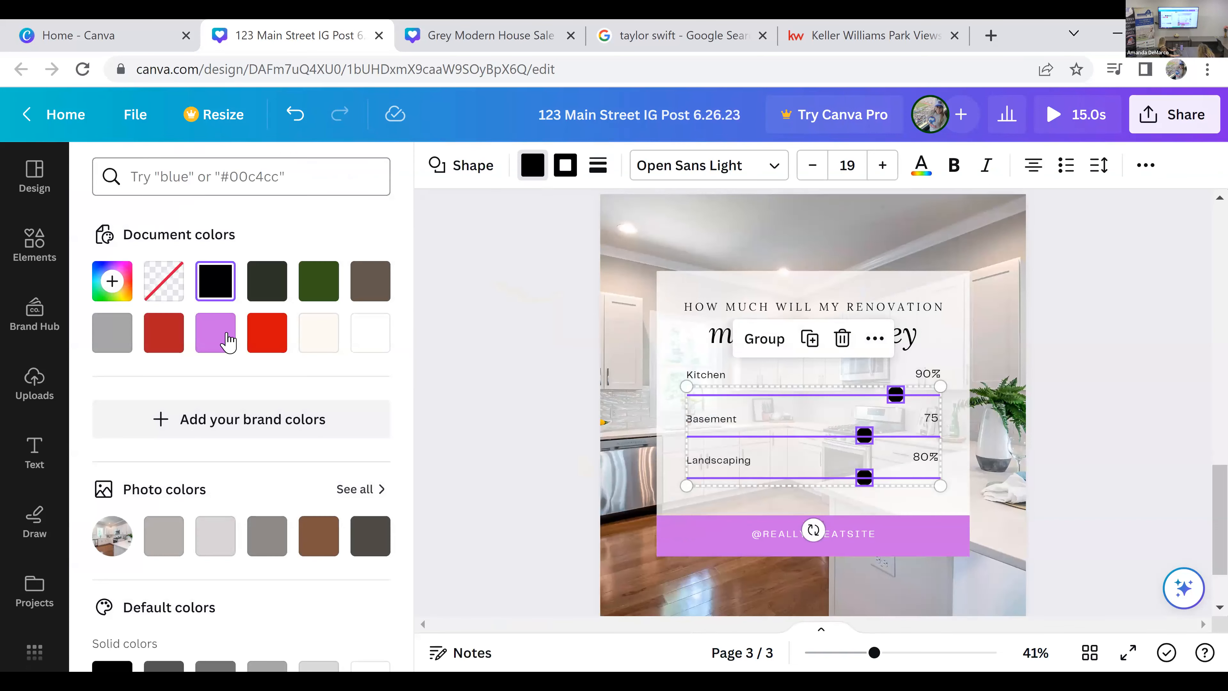
click(220, 346)
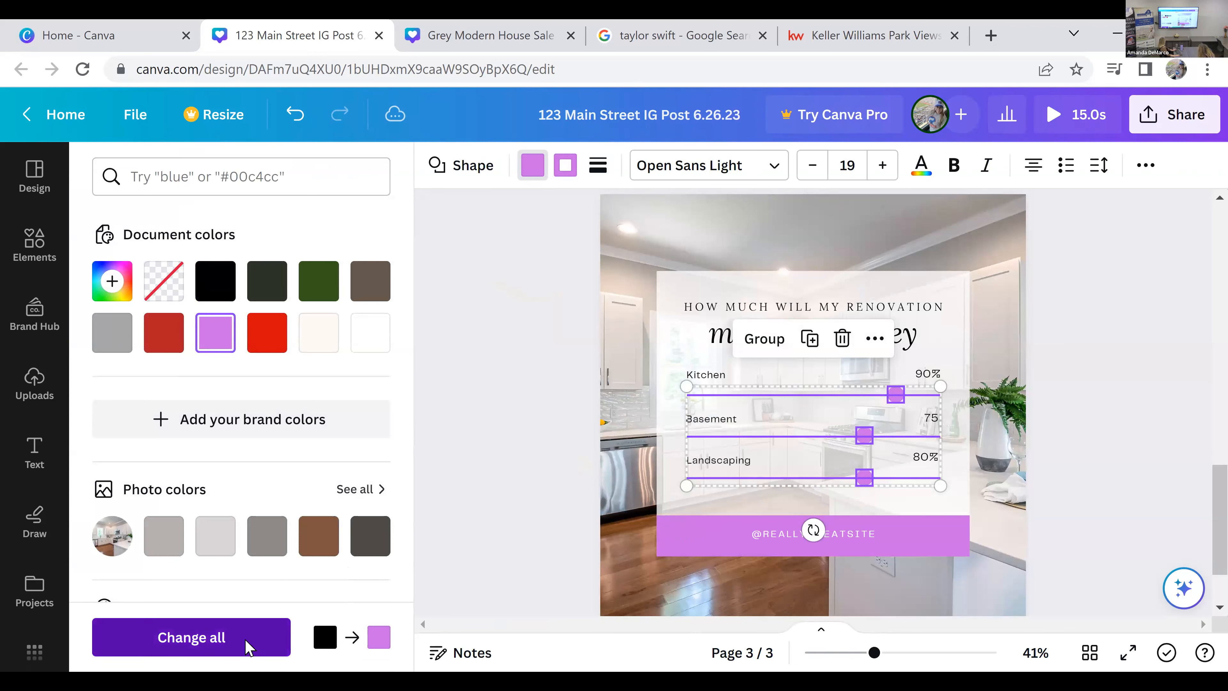
Step: Try replacing black with light purple across all pages, and undo that change
click(247, 645)
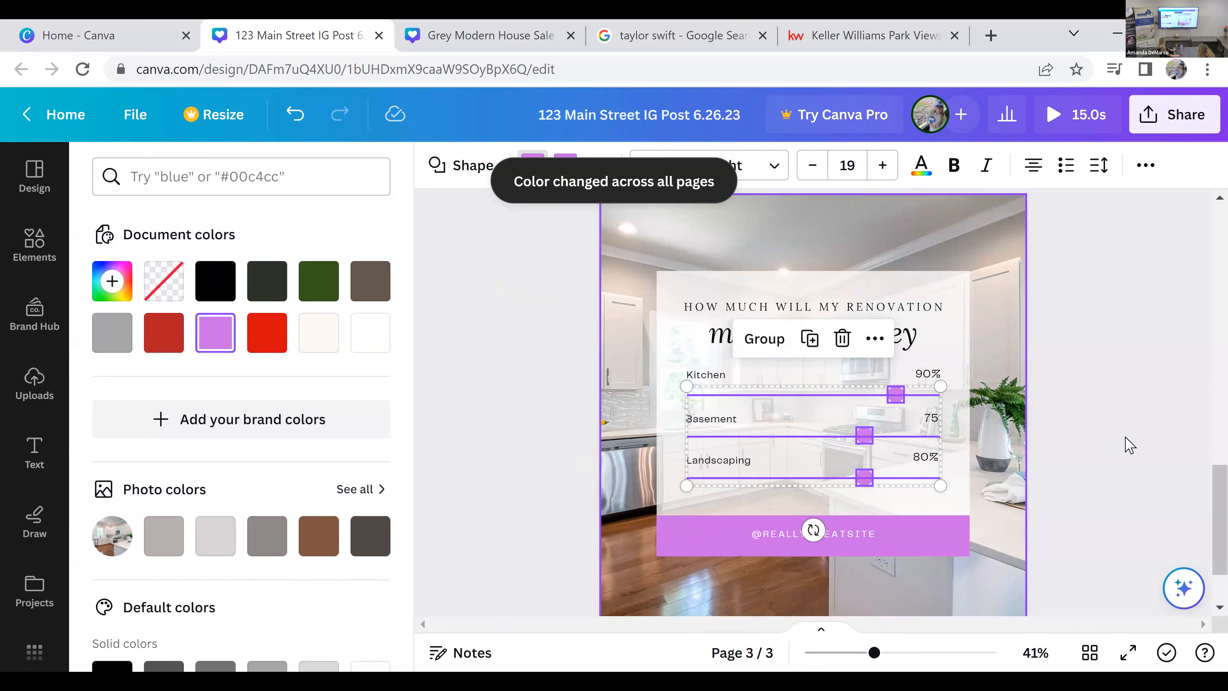
click(480, 369)
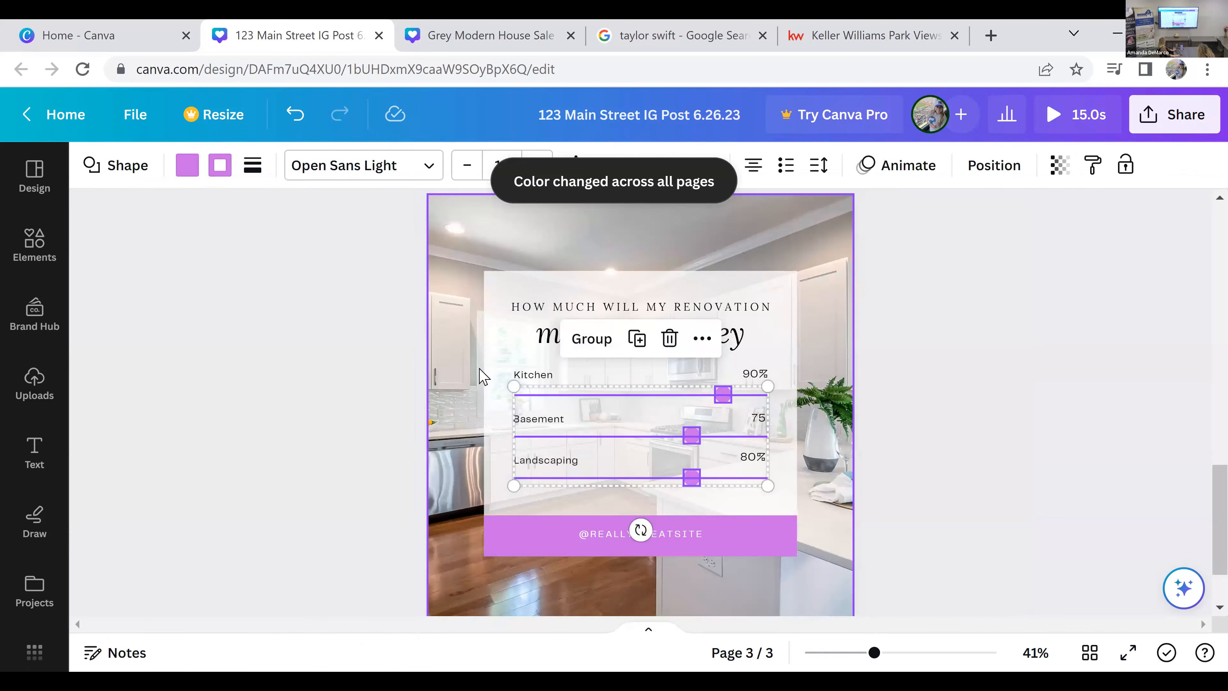
click(295, 115)
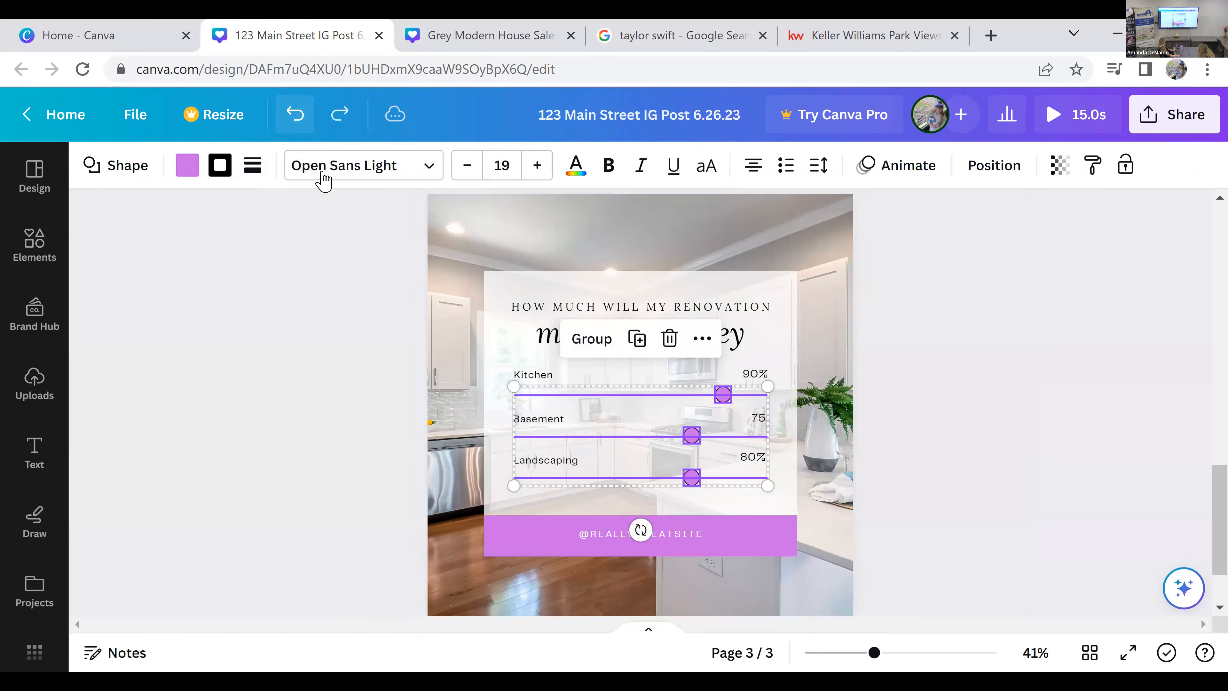
click(295, 420)
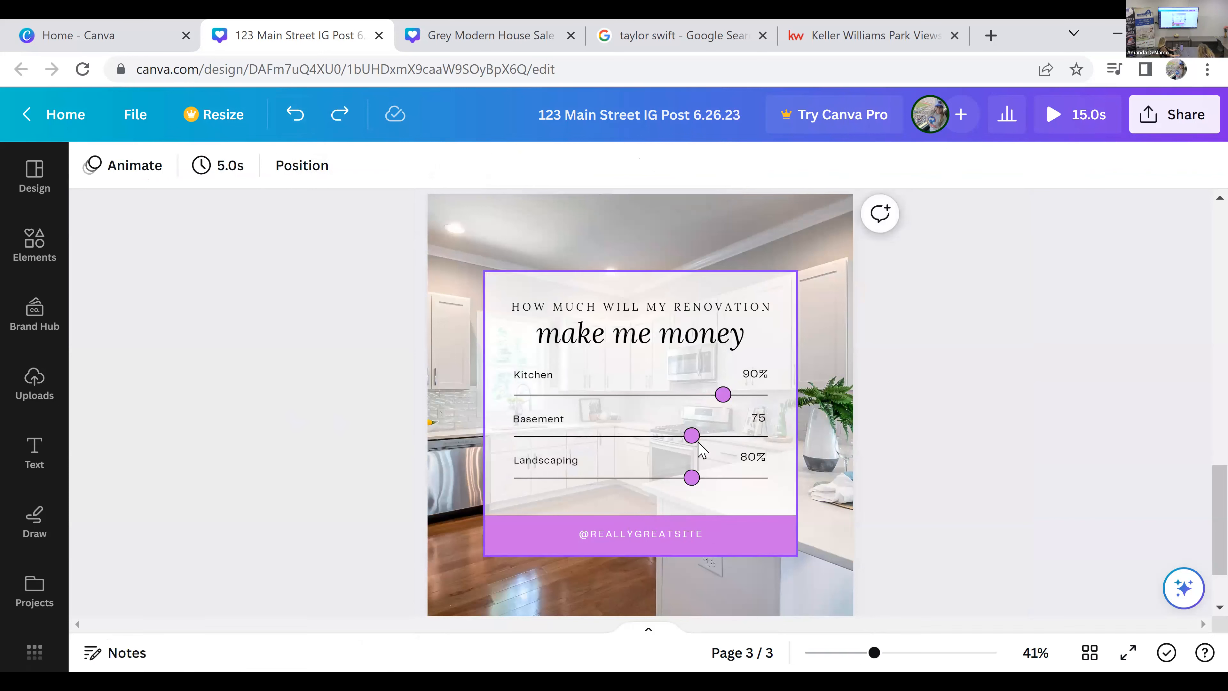
Step: Recolor the Kitchen, Basement and Landscaping slider lines on page 3 from black to the light purple document color
click(703, 394)
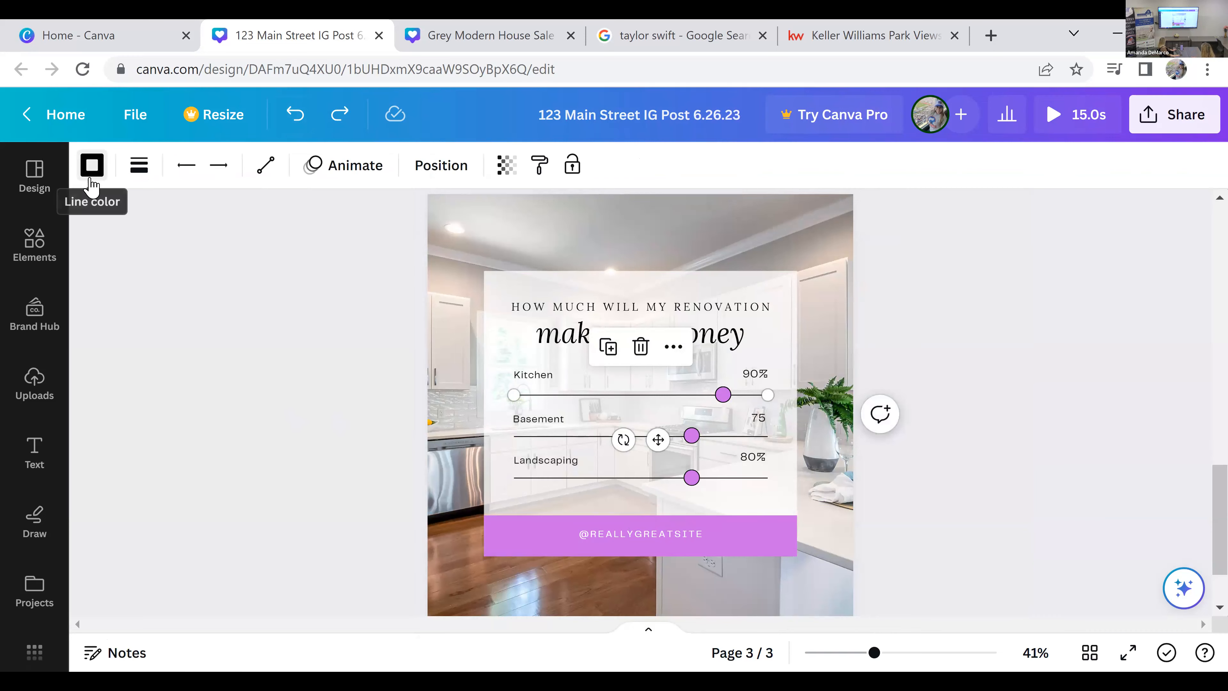
click(92, 165)
click(163, 333)
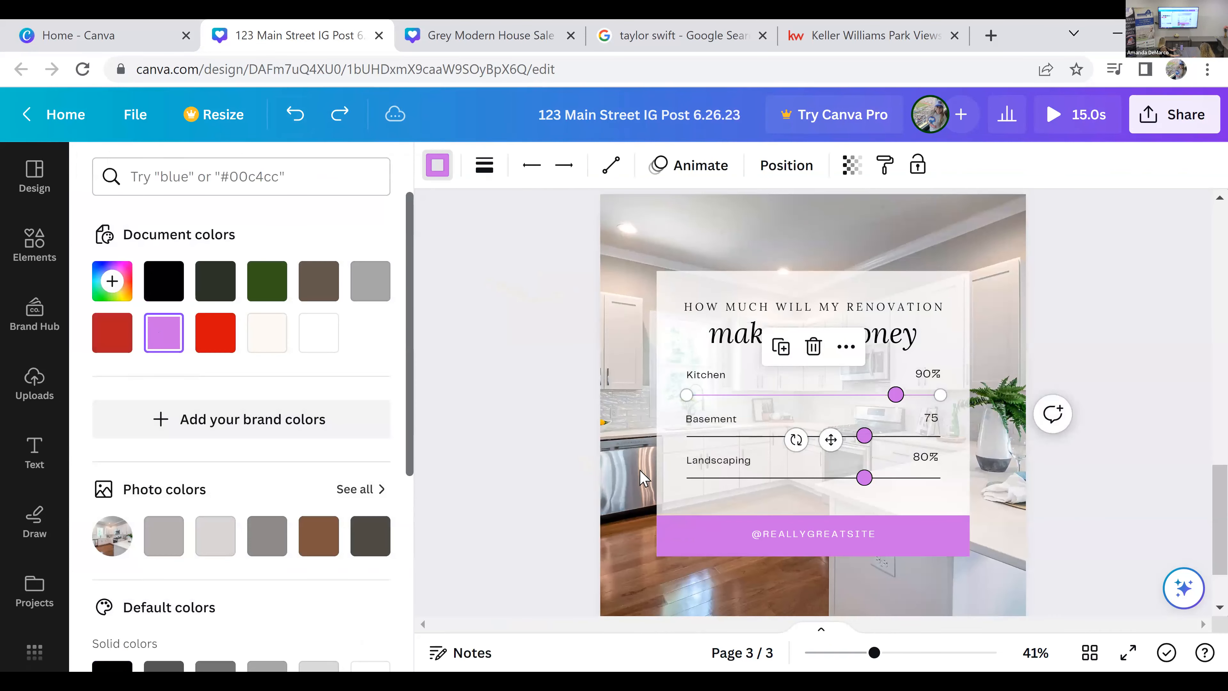
click(734, 439)
click(157, 338)
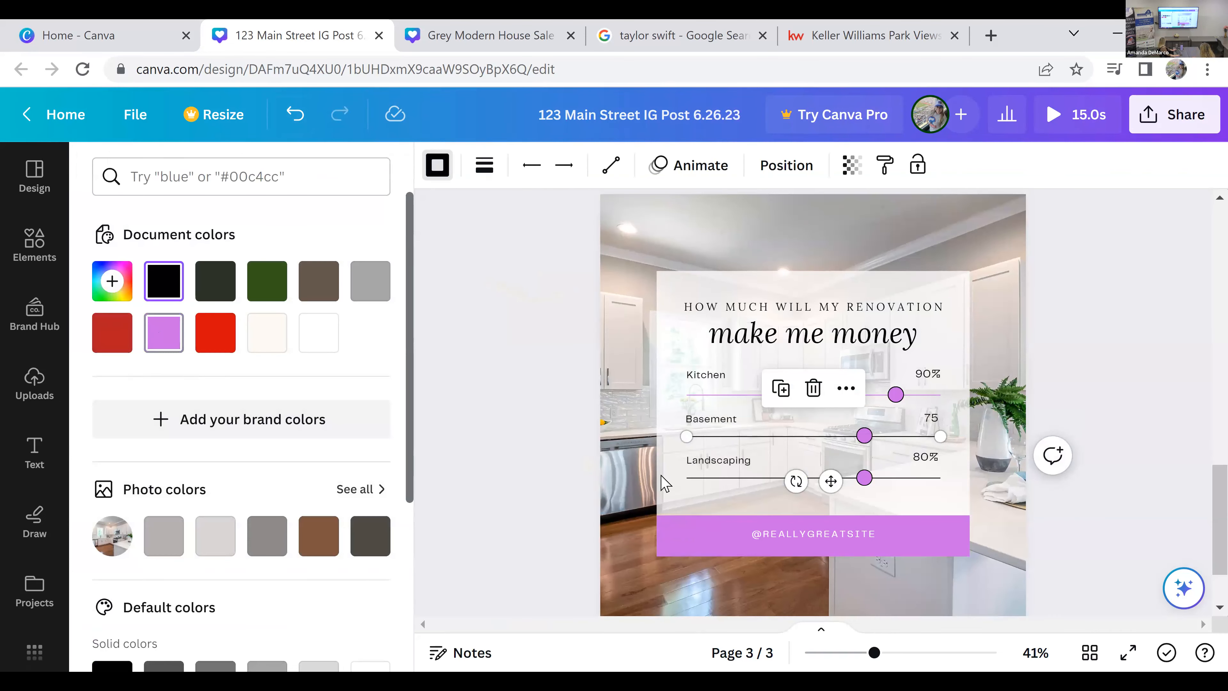
click(709, 479)
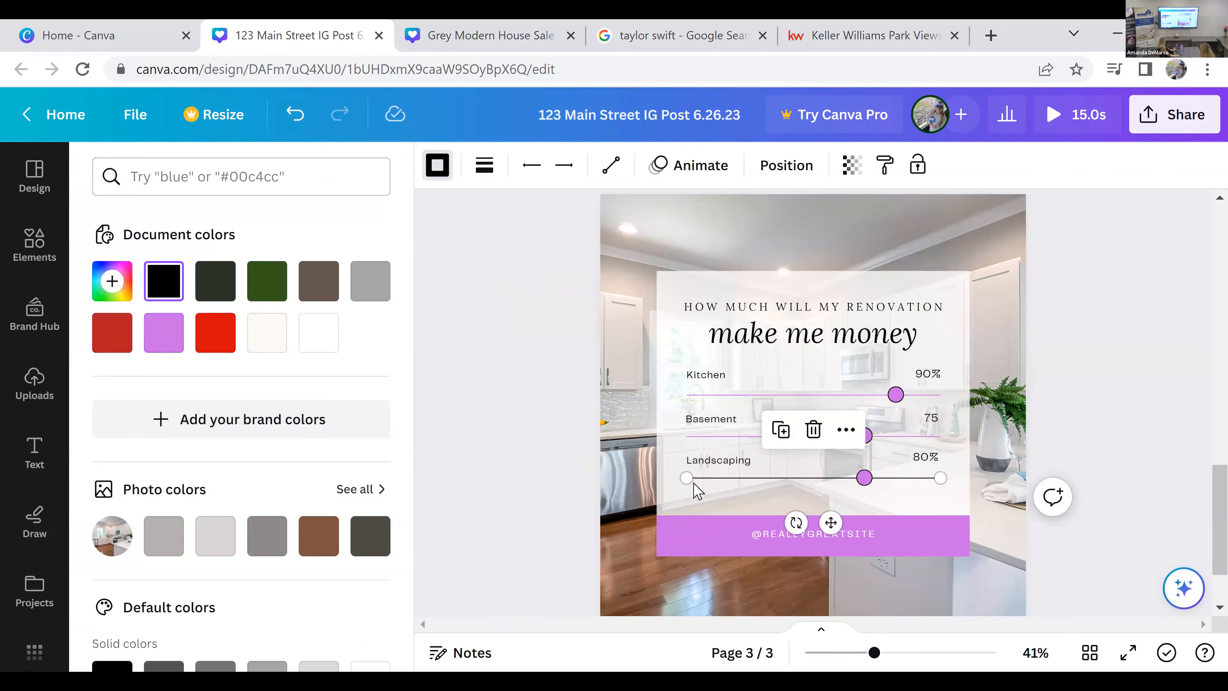
click(164, 333)
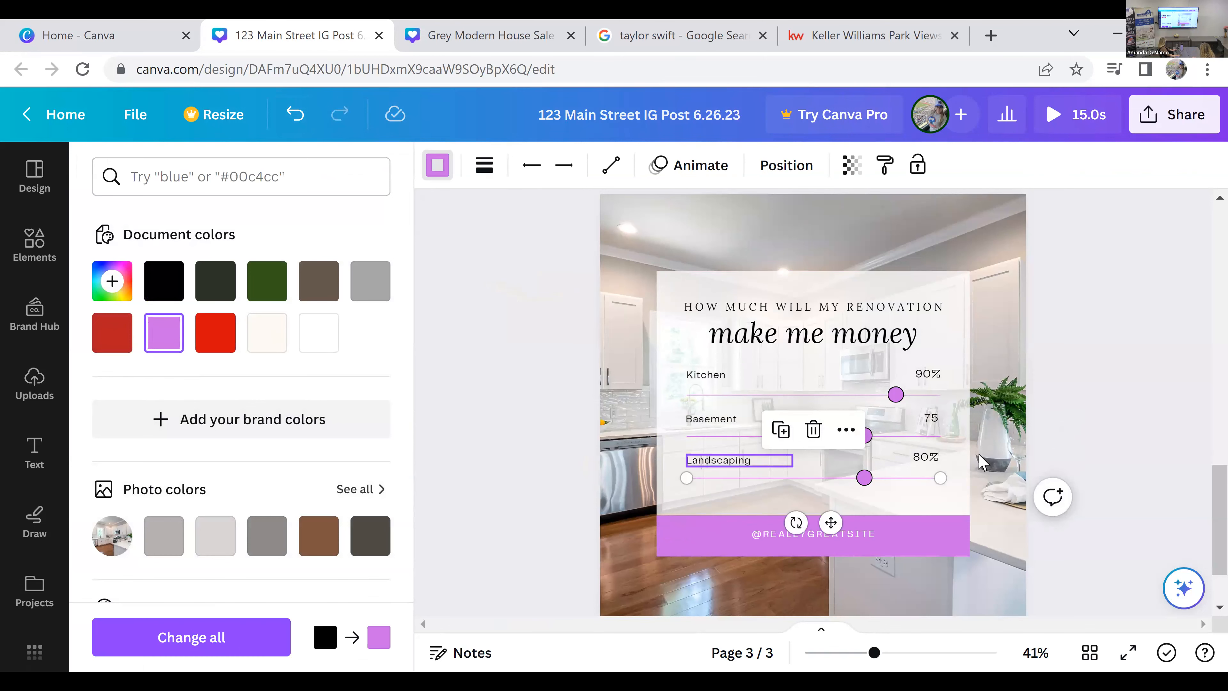
click(1100, 406)
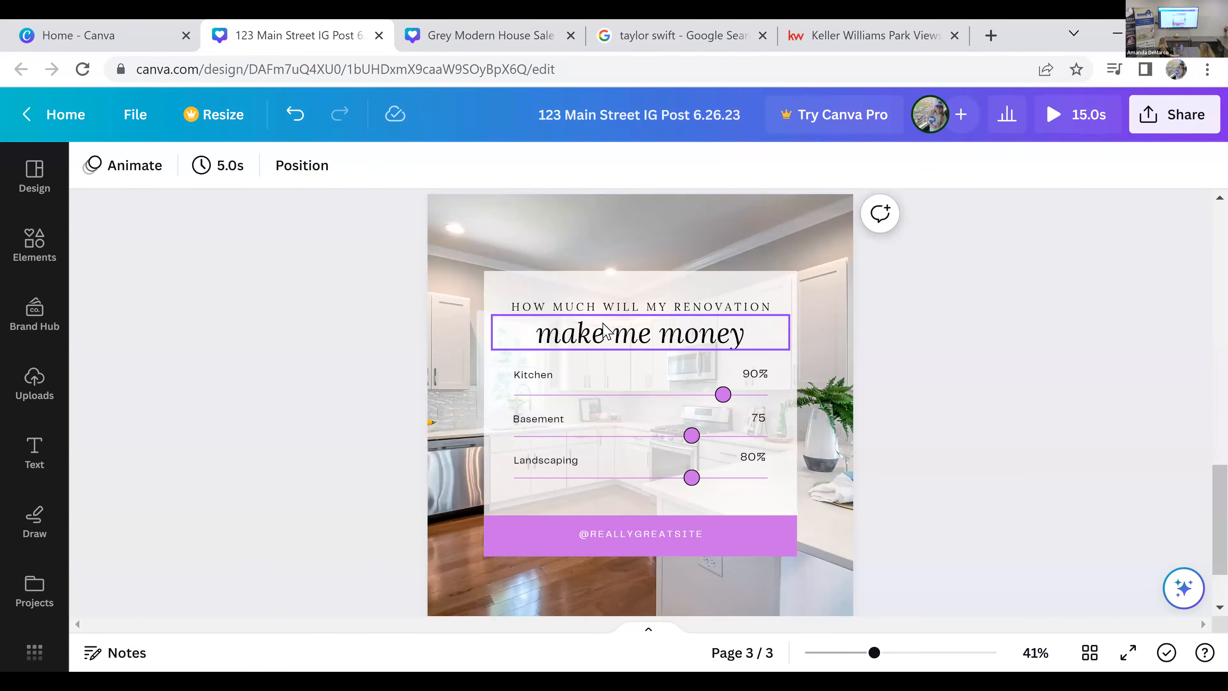
scroll(840, 520, down, 2)
scroll(840, 520, up, 2)
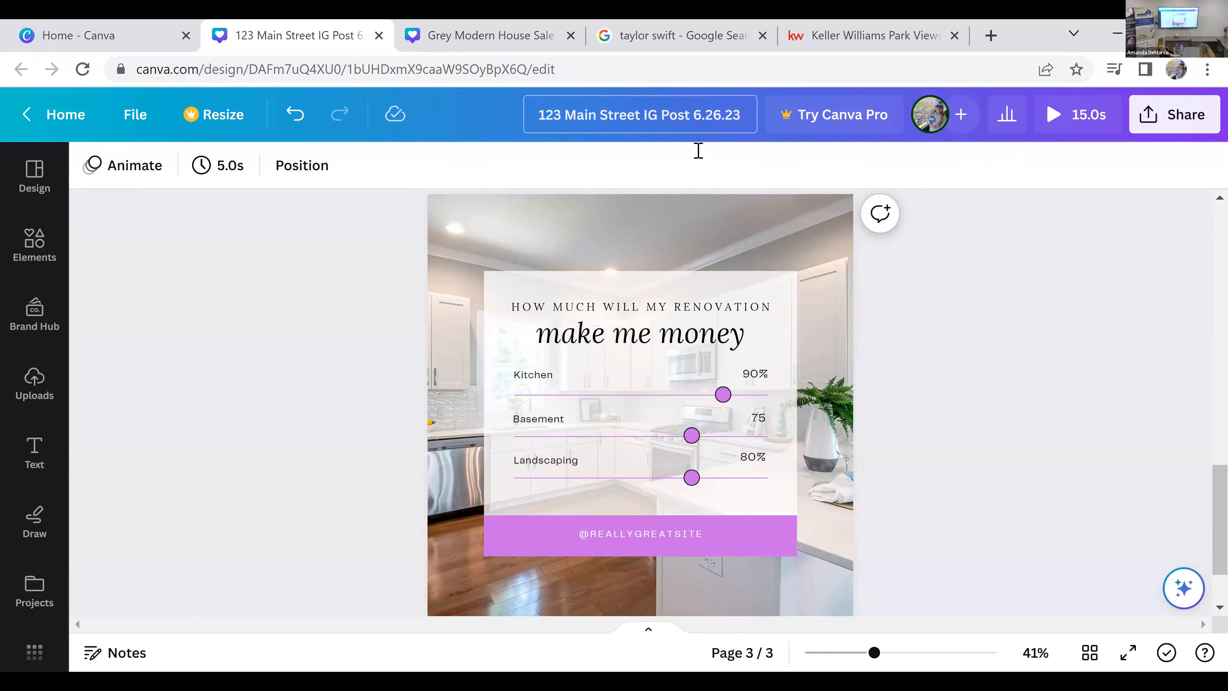
scroll(1015, 494, up, 10)
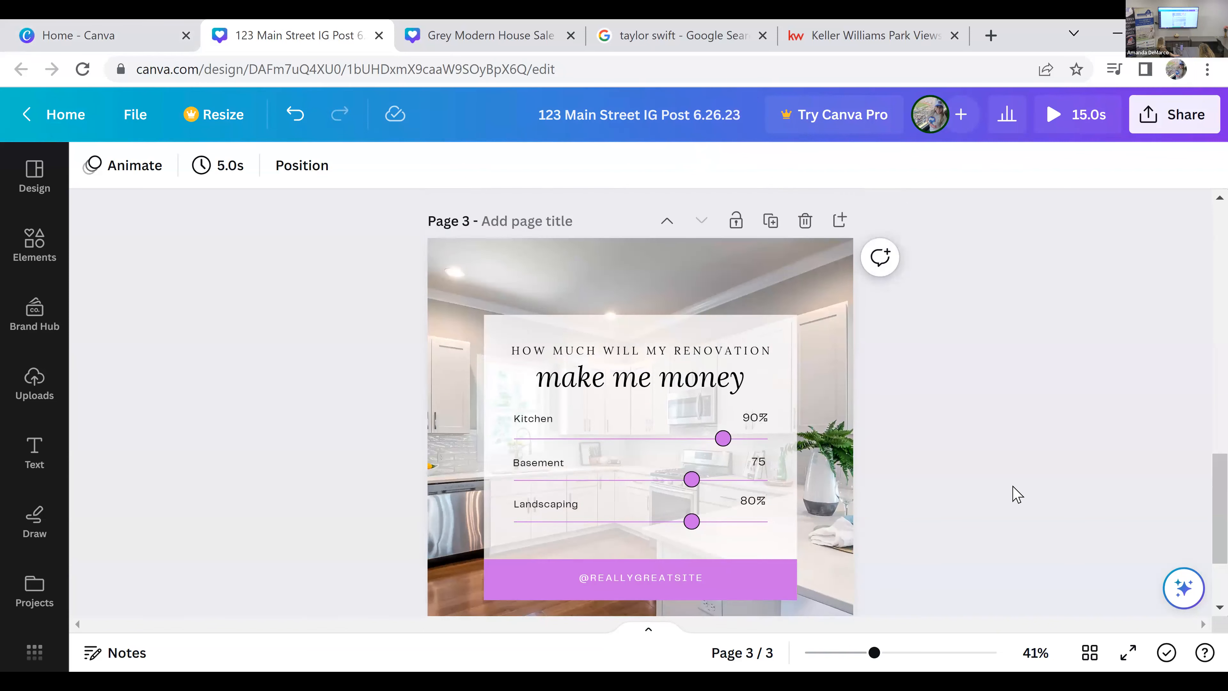
scroll(1015, 493, up, 8)
scroll(1014, 494, down, 20)
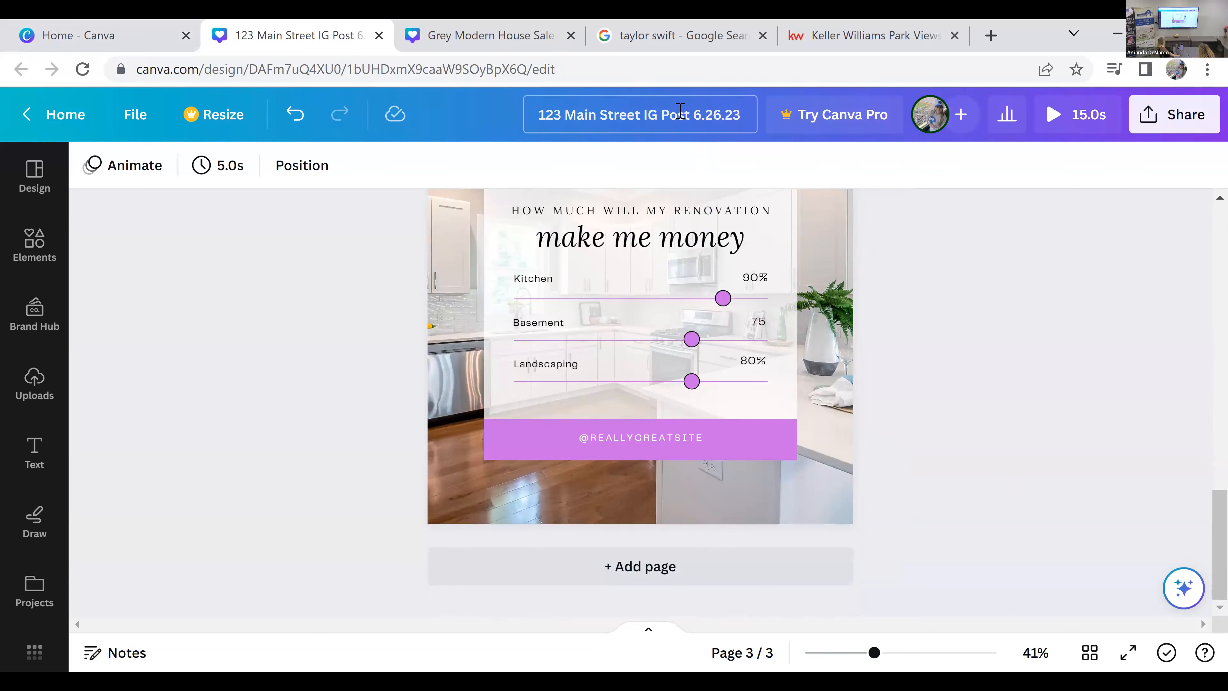
Step: Switch to the Canva home page and look over the recent designs
click(122, 28)
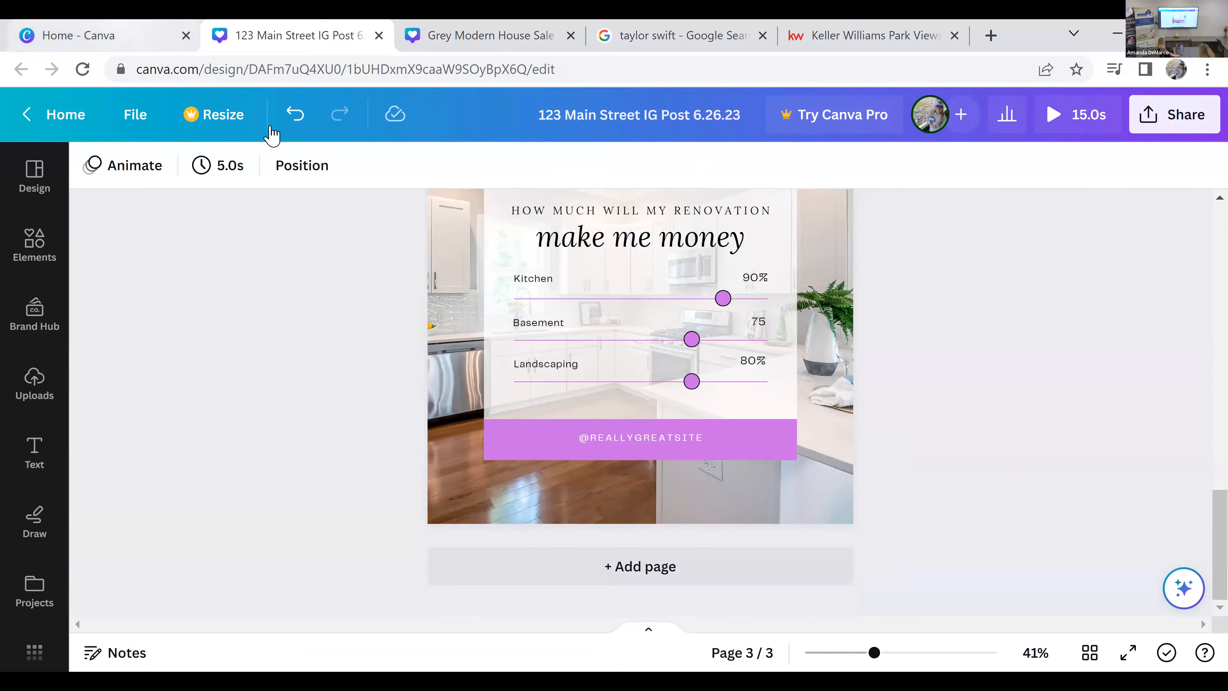
click(84, 71)
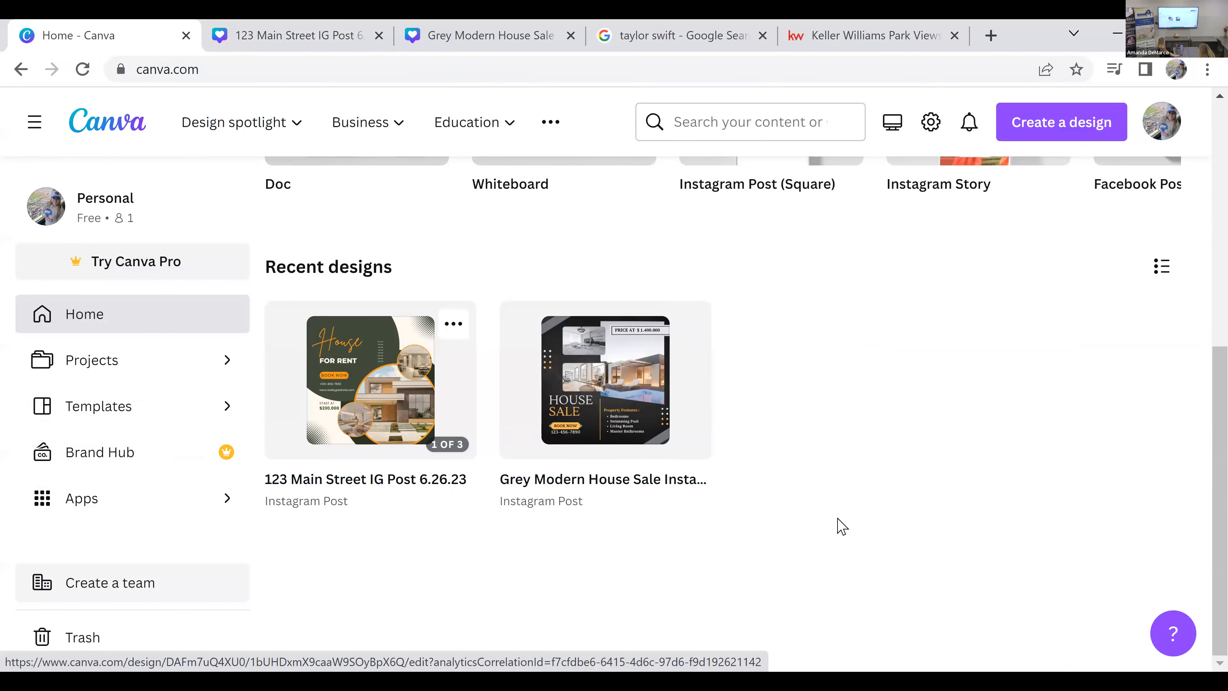
scroll(844, 529, up, 4)
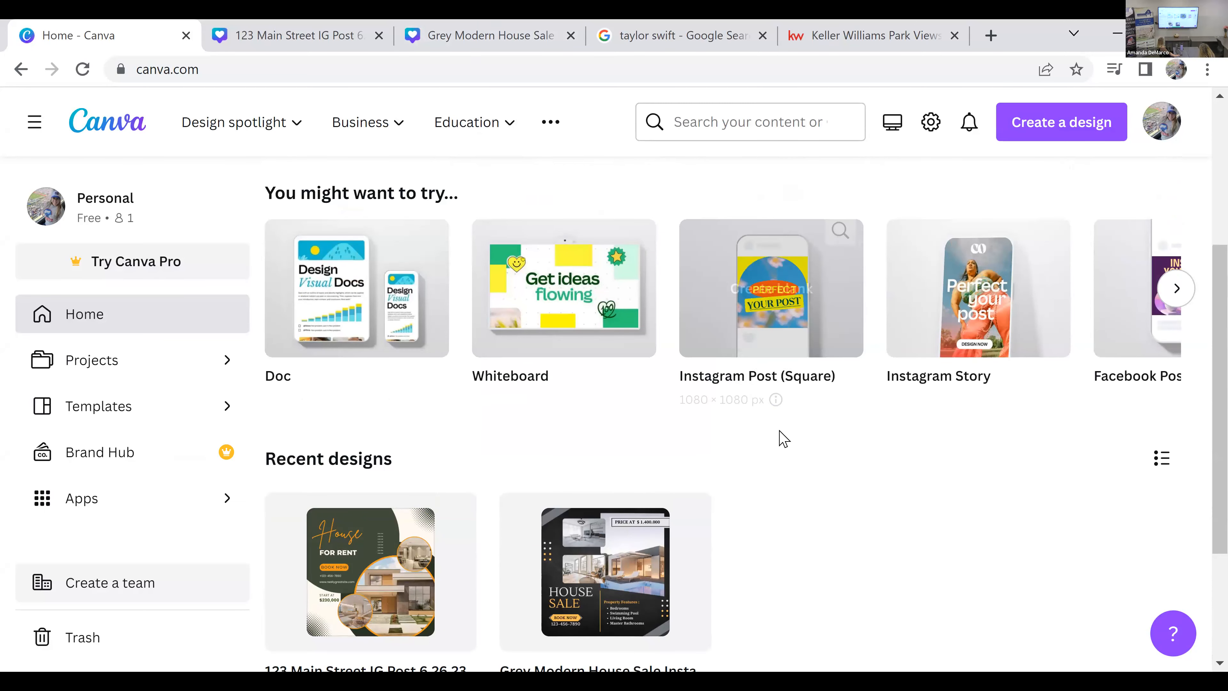
Step: Return to the 123 Main Street design and review the open house post on page 2 and the renovation post on page 3
click(331, 47)
scroll(742, 399, up, 2)
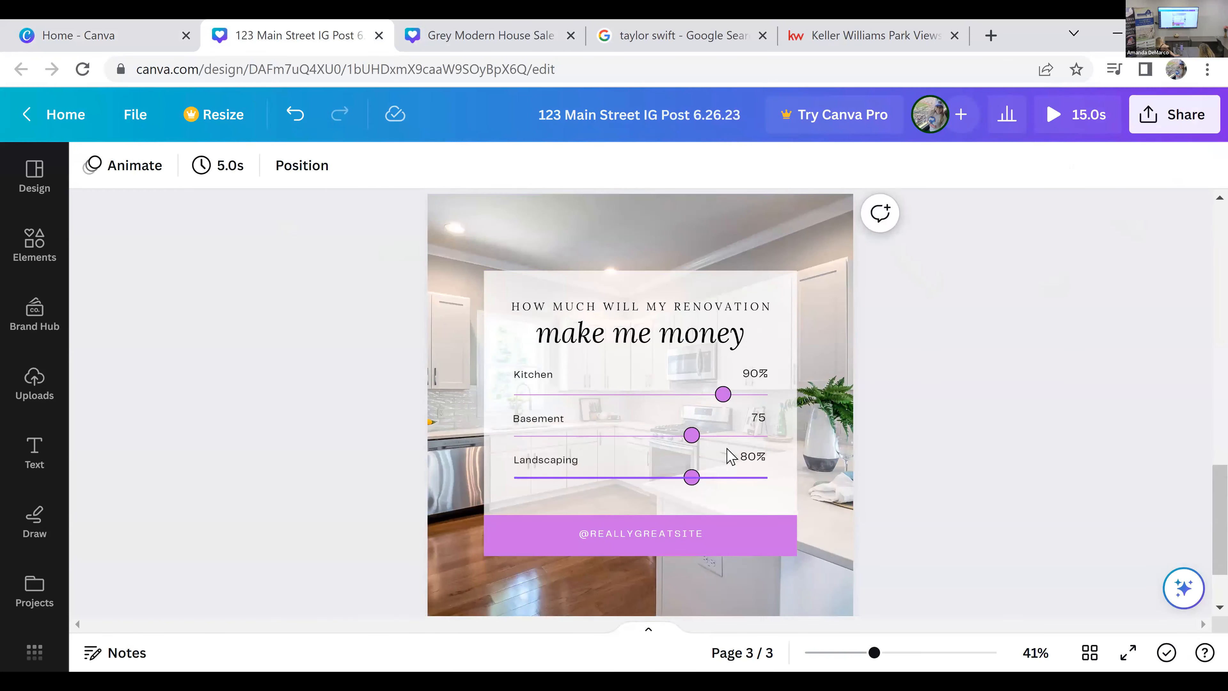
click(729, 502)
scroll(730, 503, up, 4)
scroll(731, 503, up, 4)
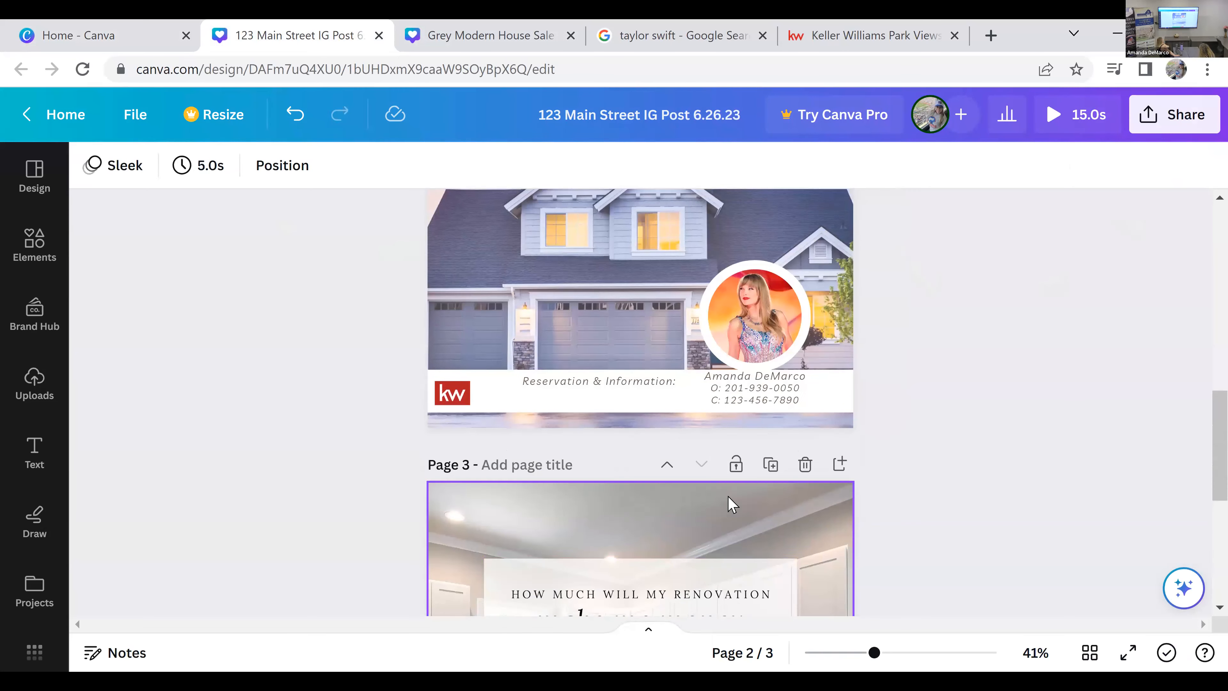
scroll(714, 408, up, 2)
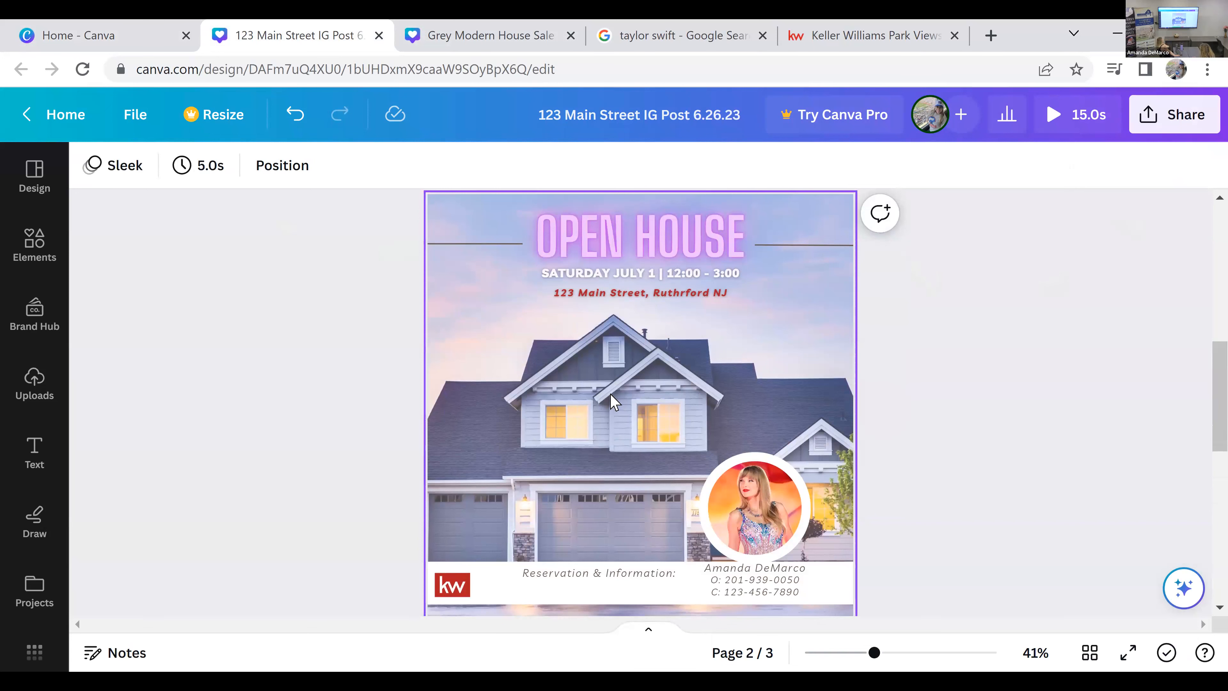
scroll(588, 409, down, 6)
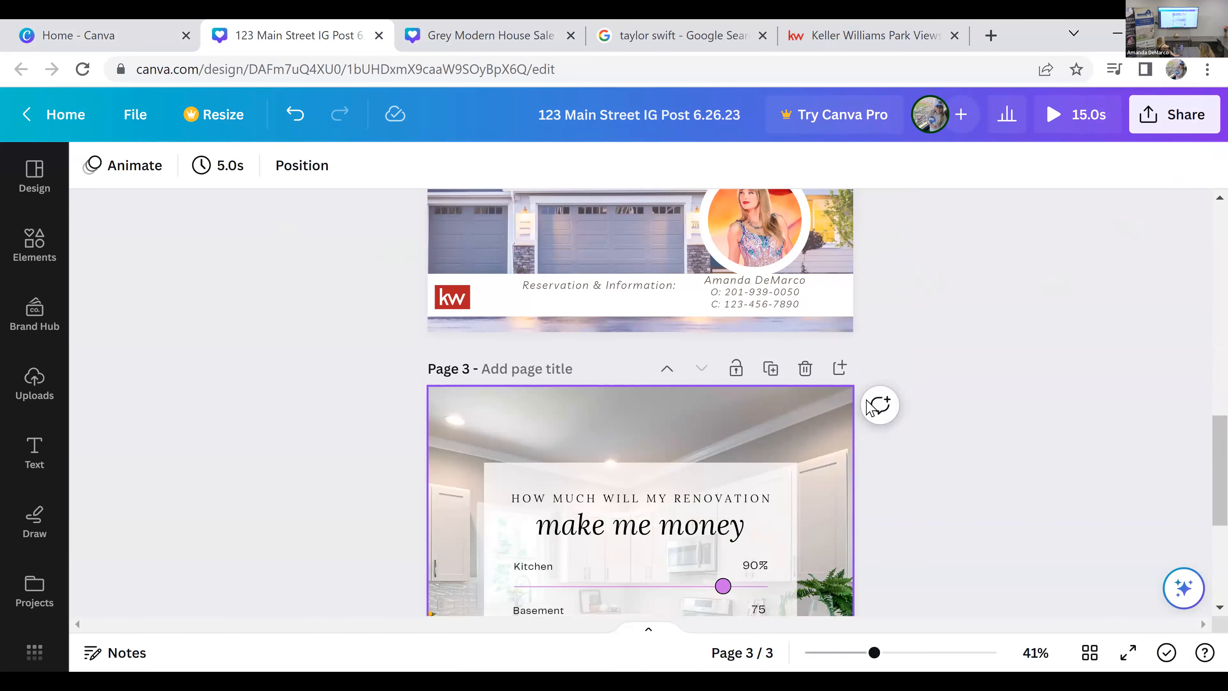
scroll(1019, 462, down, 2)
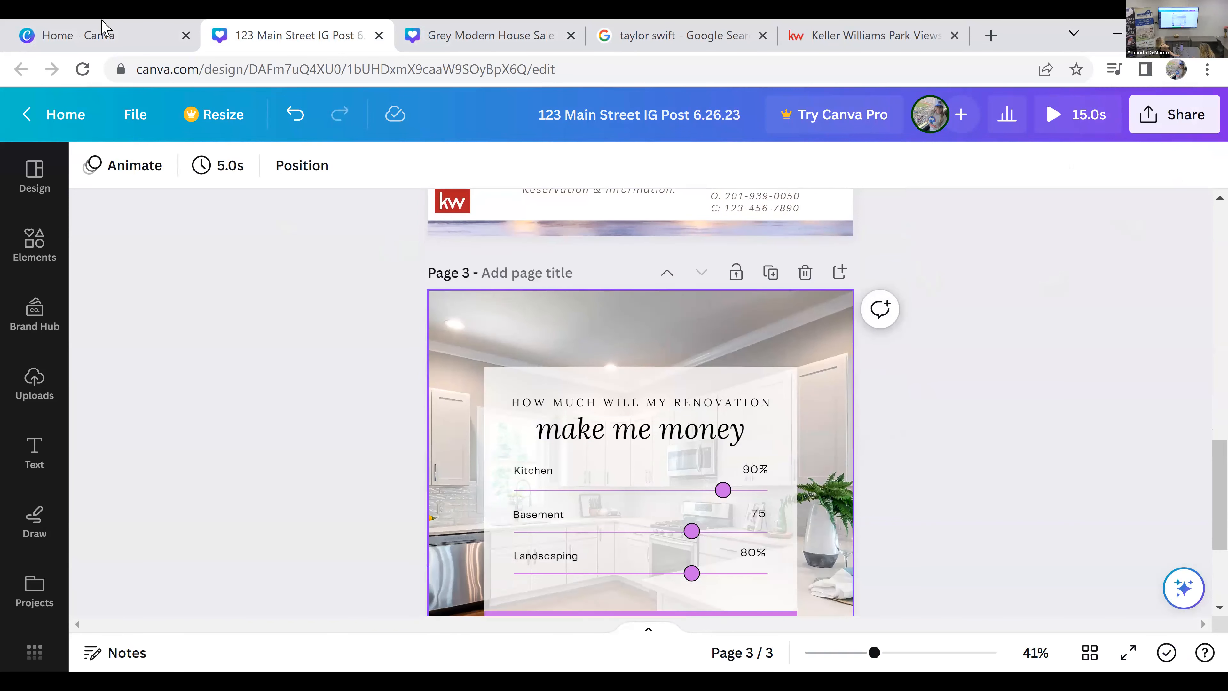
Step: Go back to the Canva home page and search the templates for "real estate"
click(100, 31)
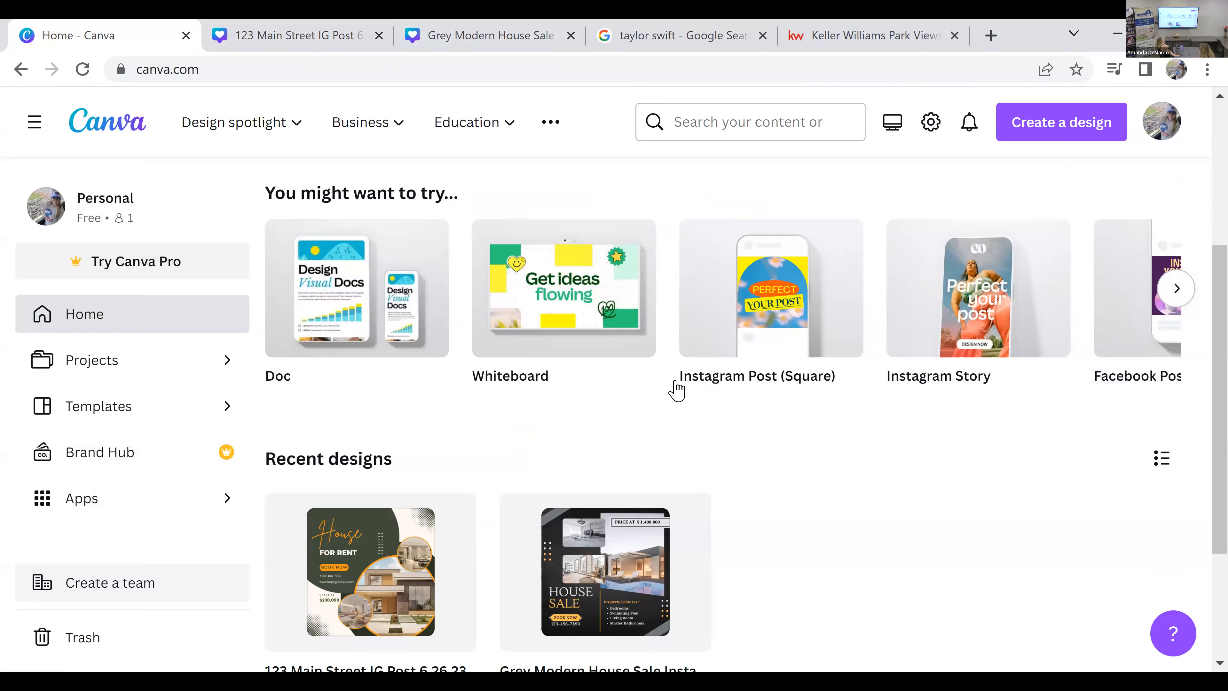
scroll(677, 387, up, 5)
click(713, 282)
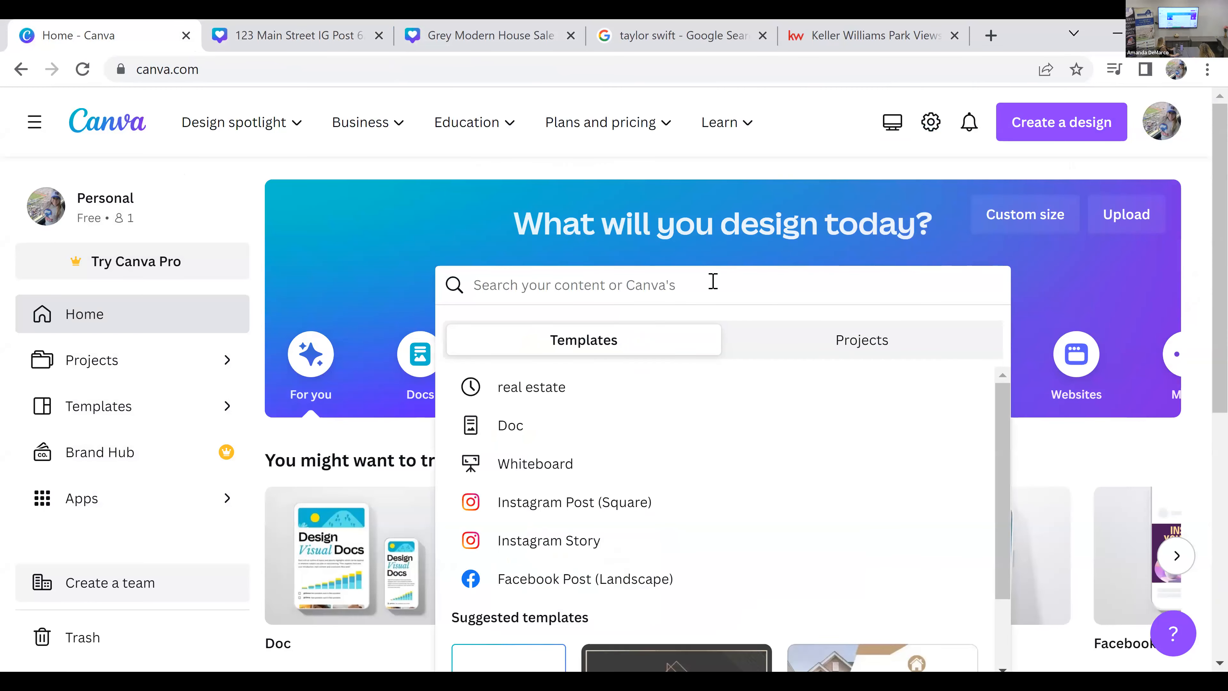
text(real)
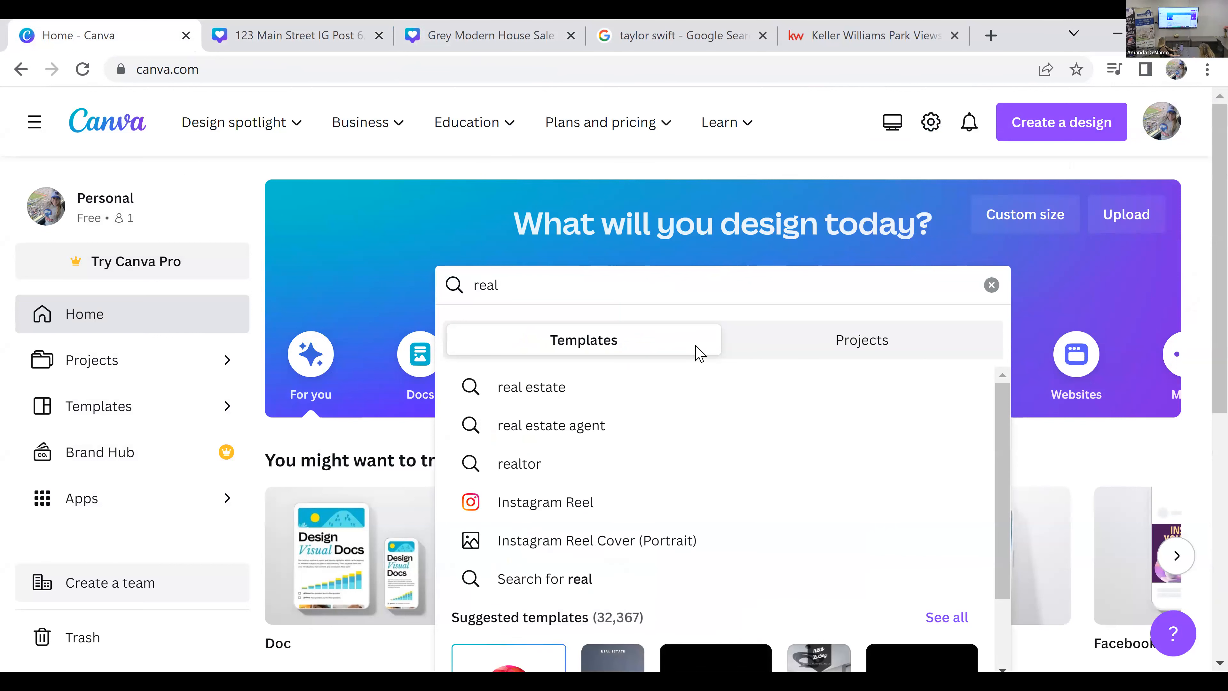
click(713, 402)
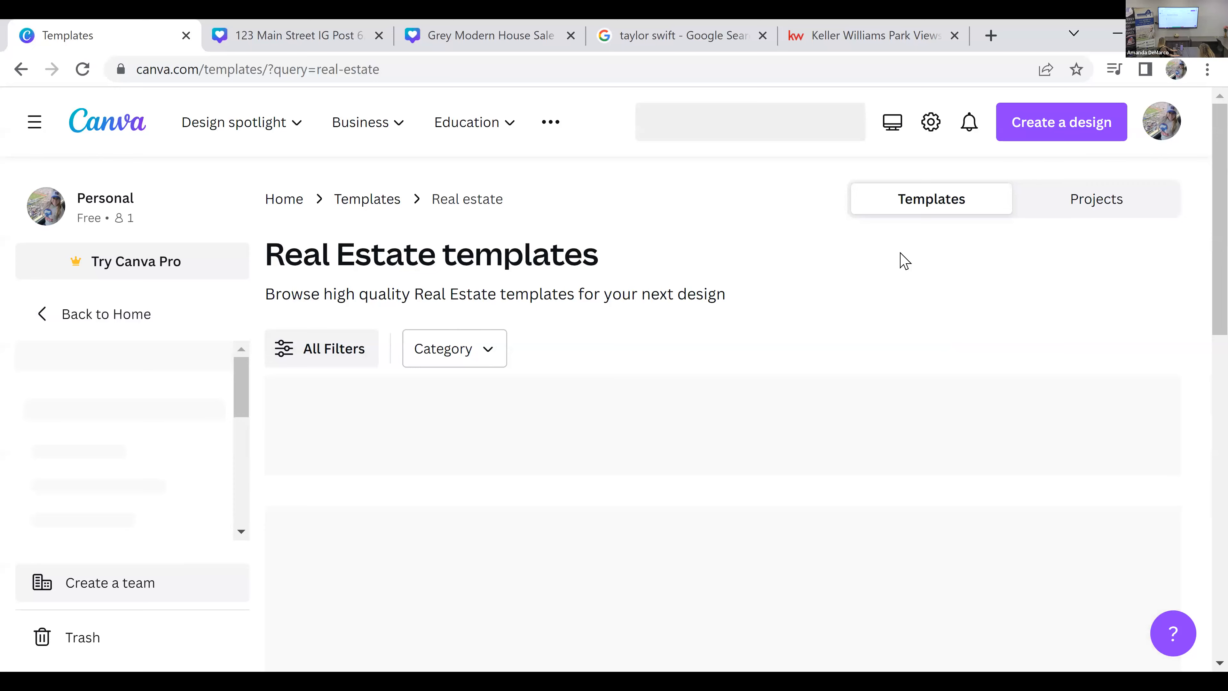
Step: Browse the real estate templates and open the Pro template "3 Types of Real Estate Goals"
scroll(905, 262, down, 2)
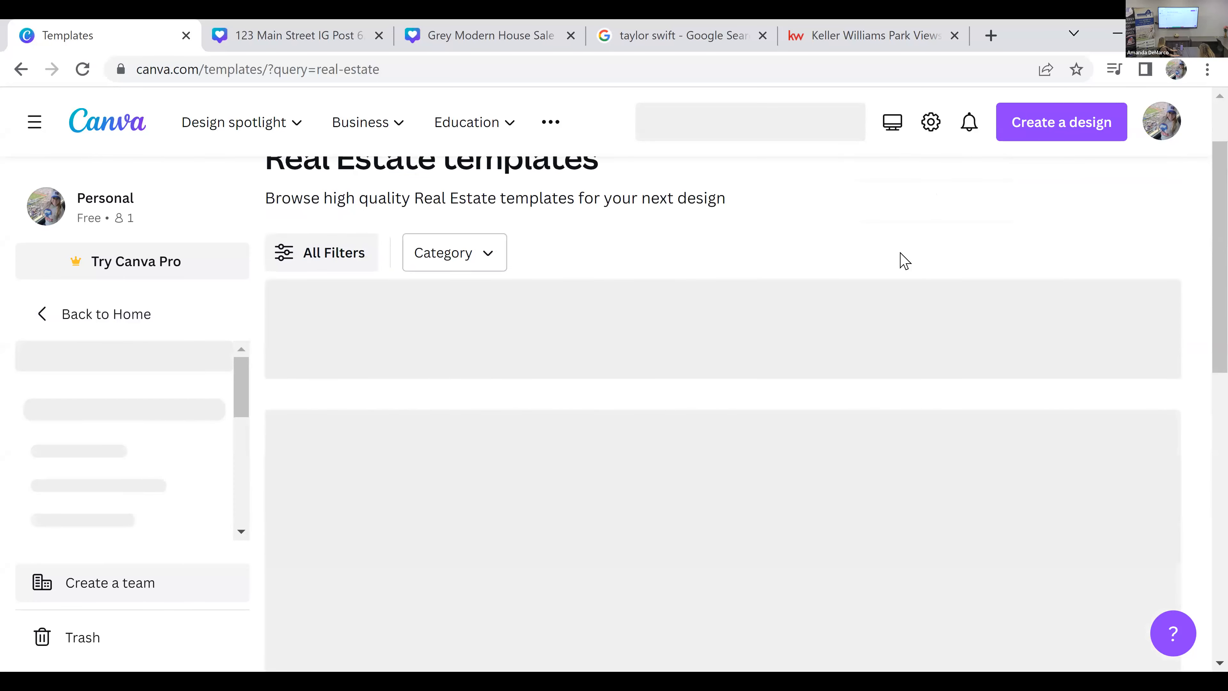
scroll(904, 262, down, 4)
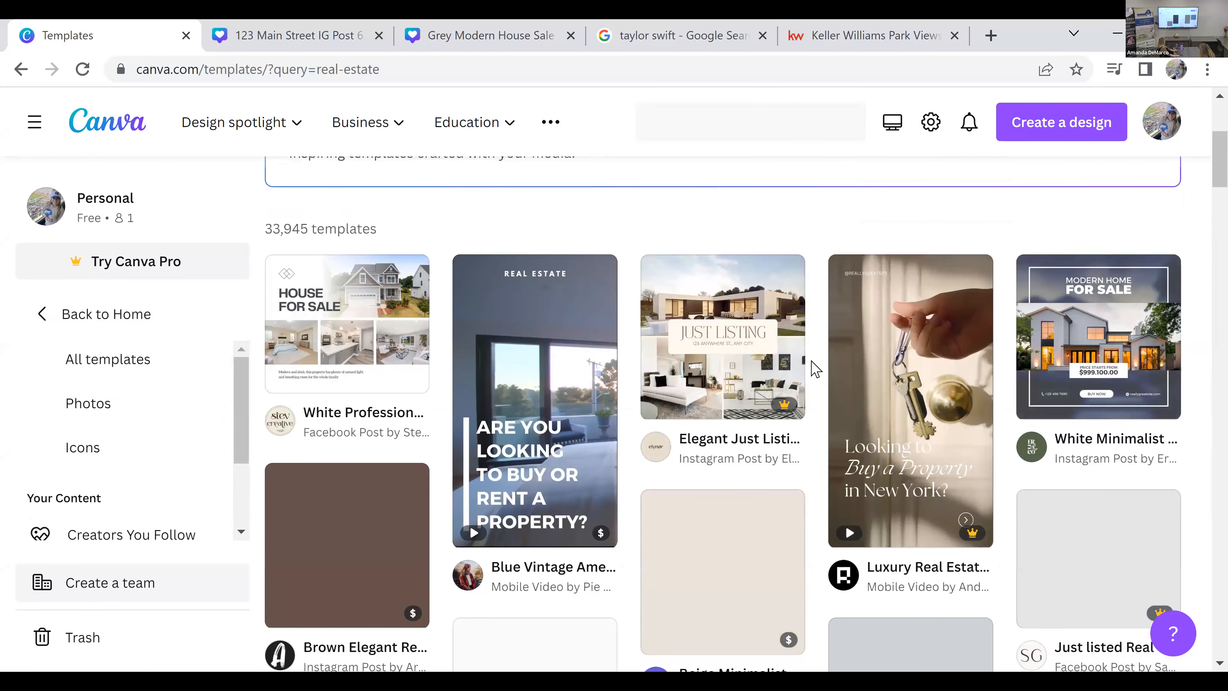
scroll(816, 369, down, 9)
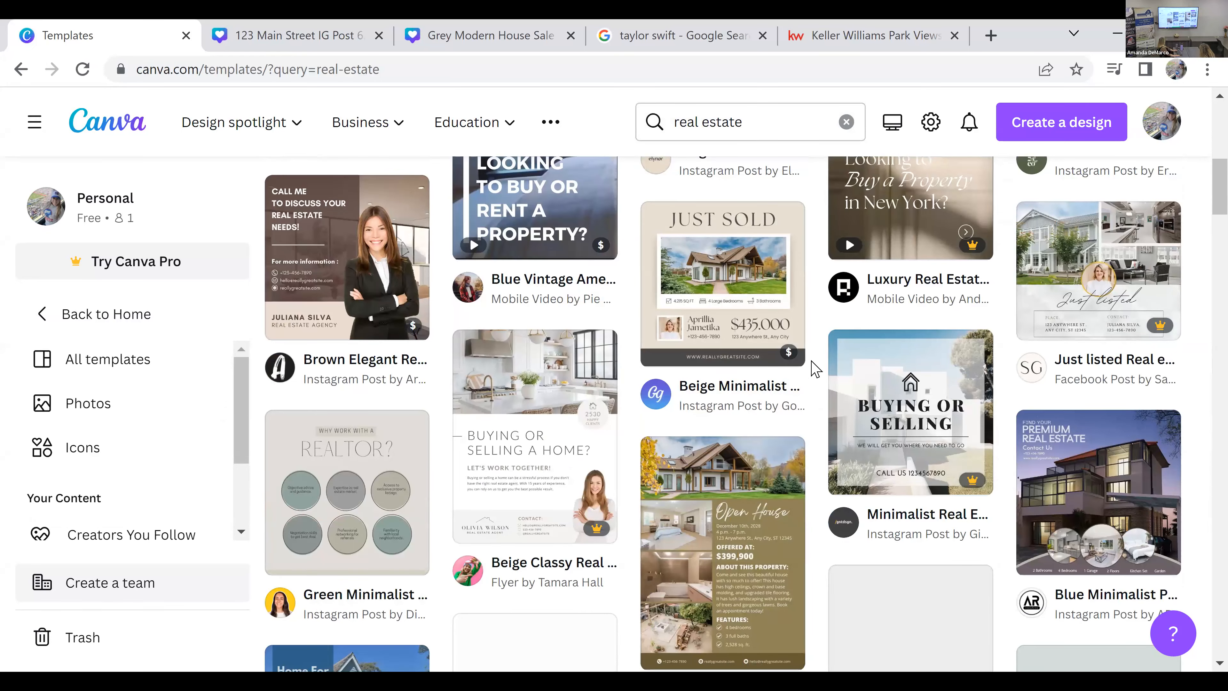
scroll(678, 356, down, 3)
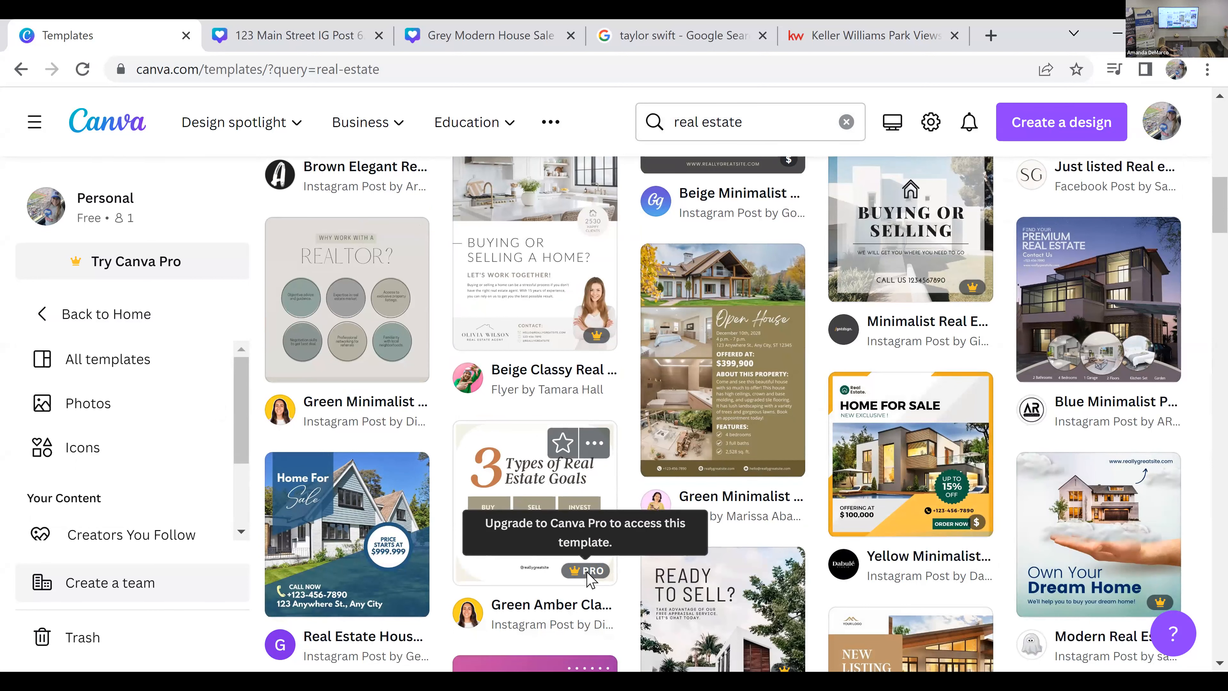
click(599, 579)
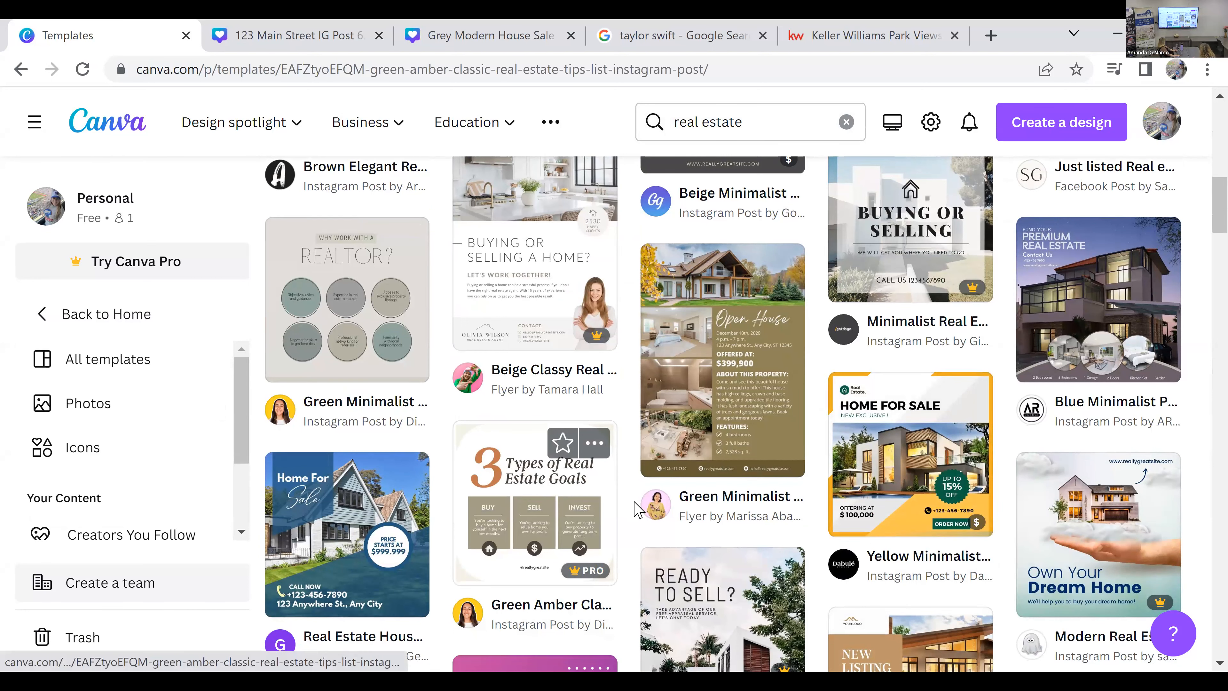
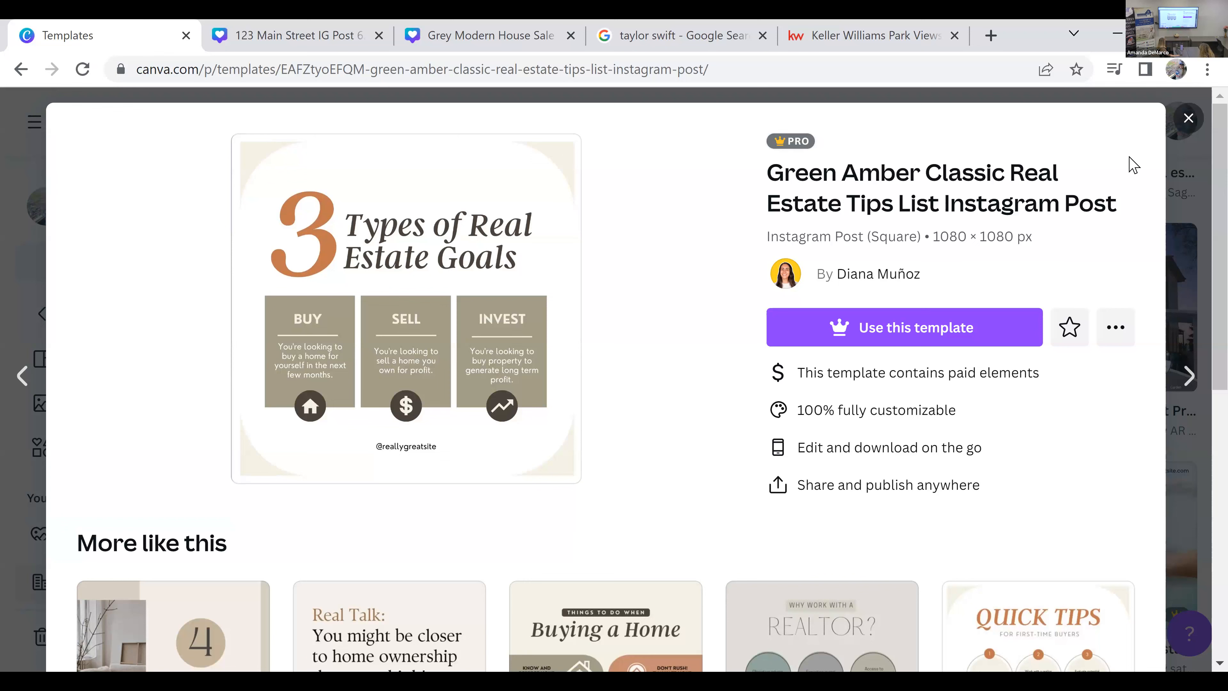
Step: Leave the Pro template preview and start a new design from the green minimalist "Why Work with a Realtor?" template
click(1189, 119)
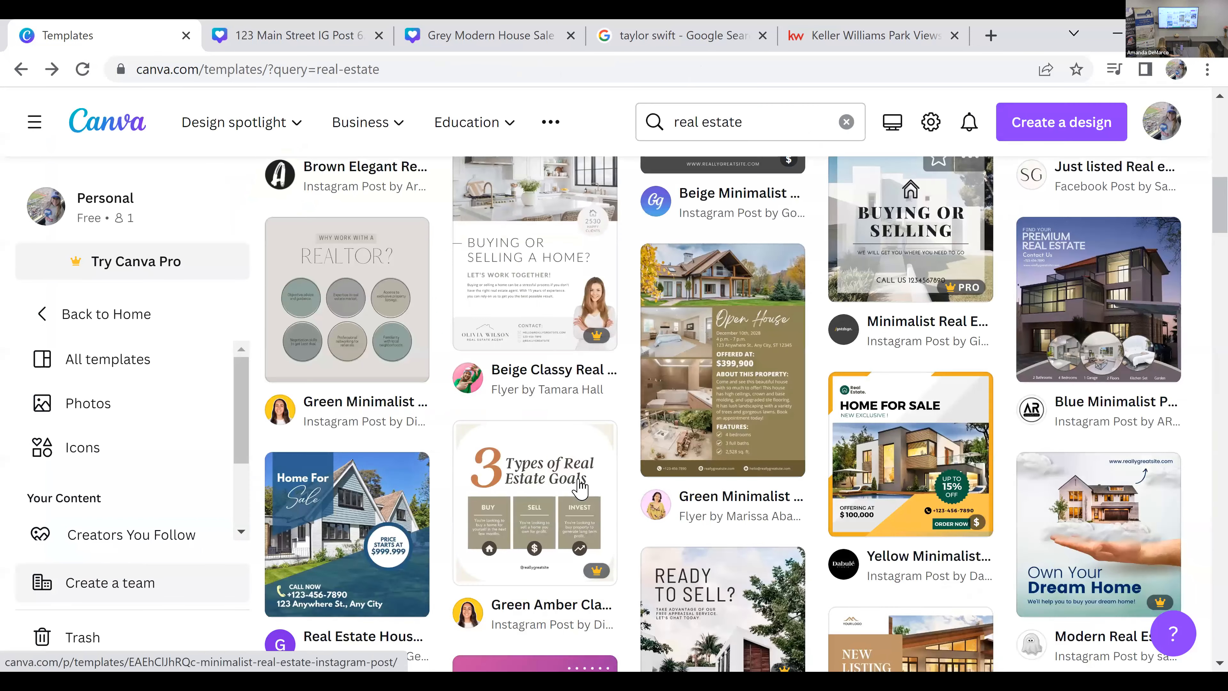
scroll(358, 384, up, 2)
click(360, 382)
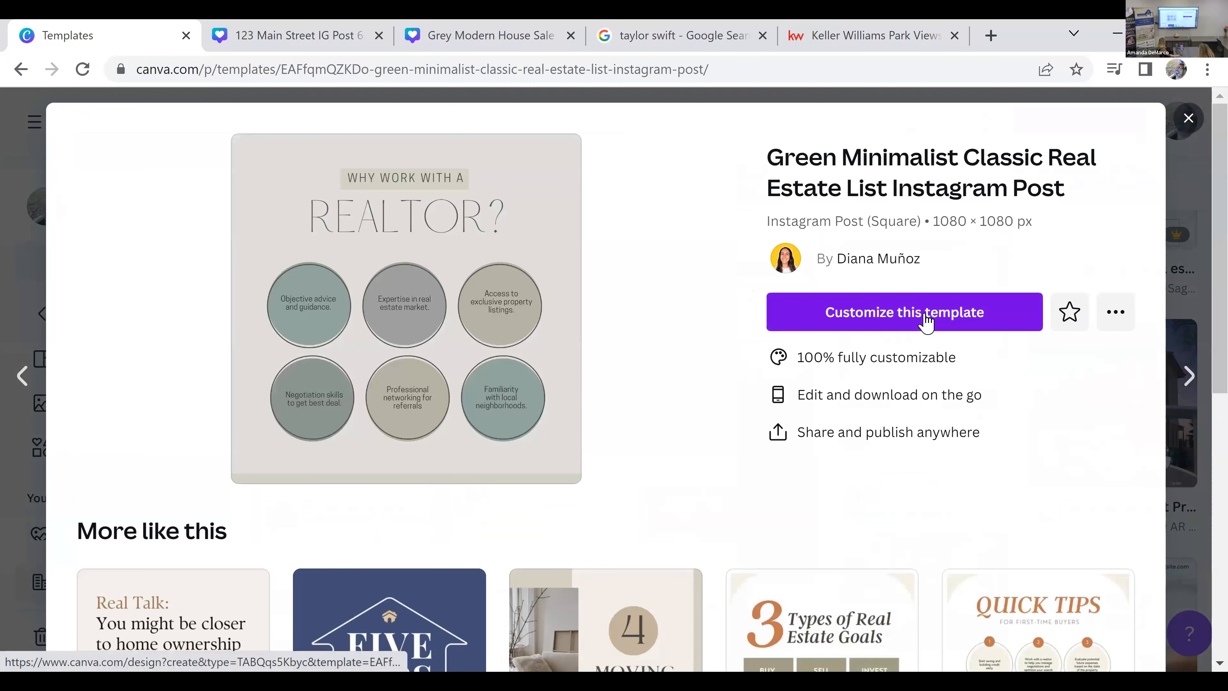
click(926, 321)
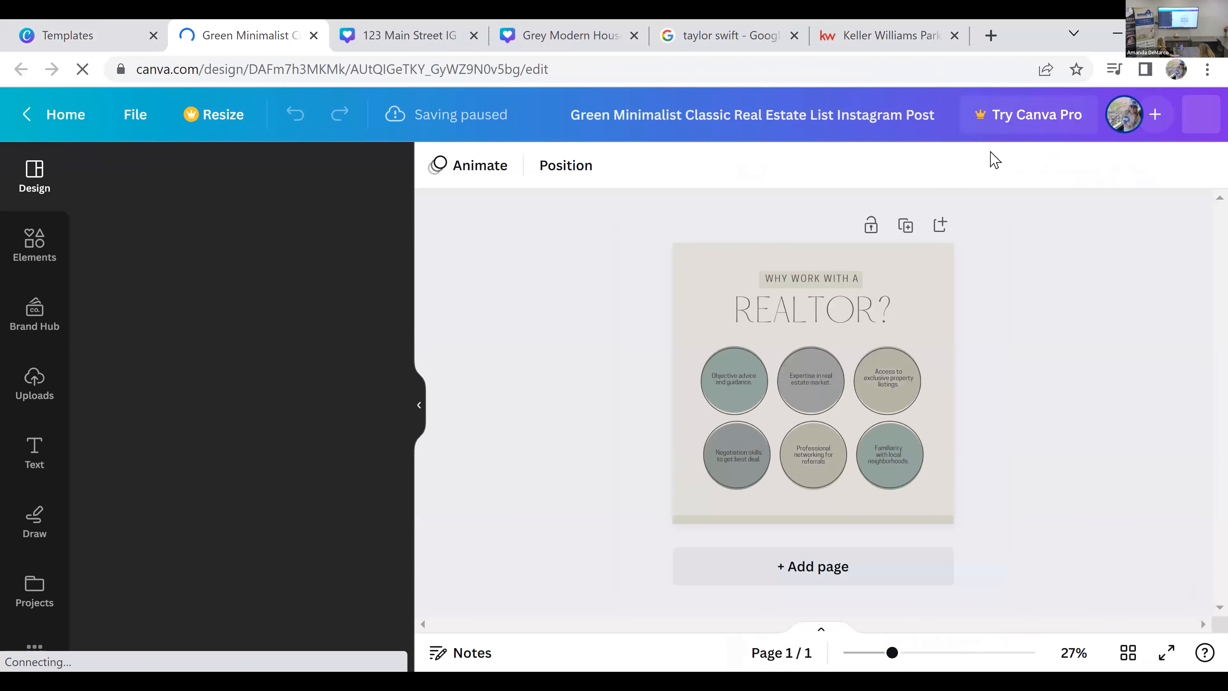
Step: Rename the design as "Why work with me?"
click(870, 114)
click(969, 319)
click(802, 108)
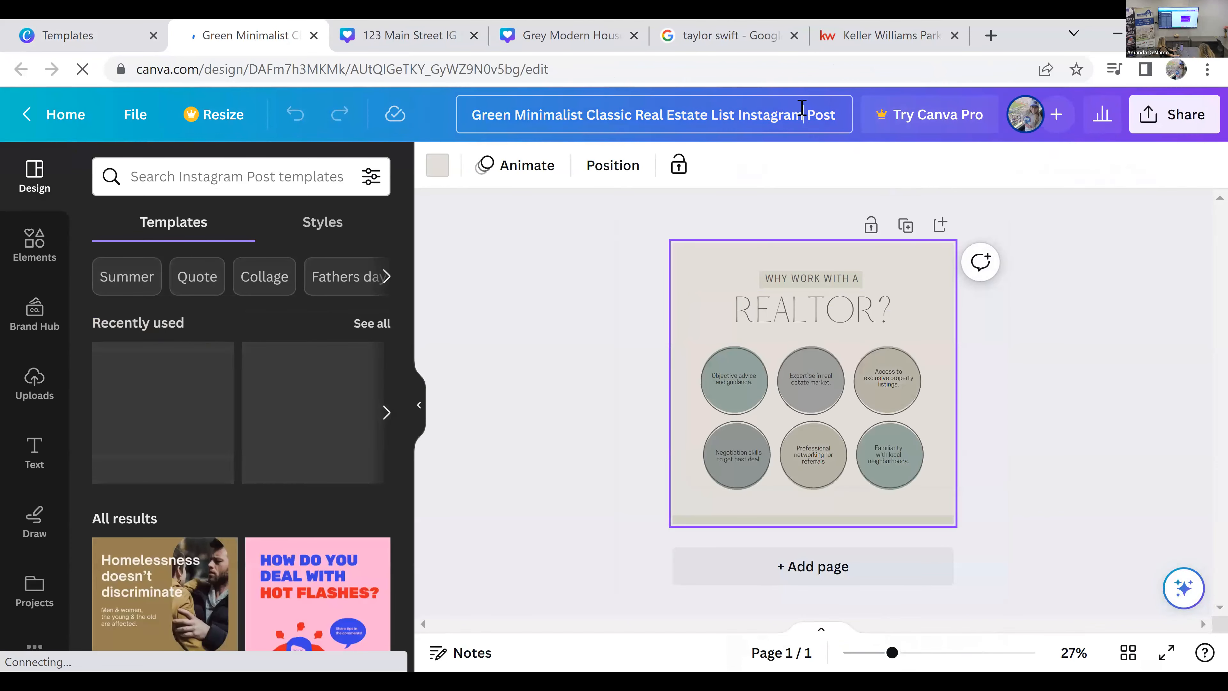
text(Why work with e)
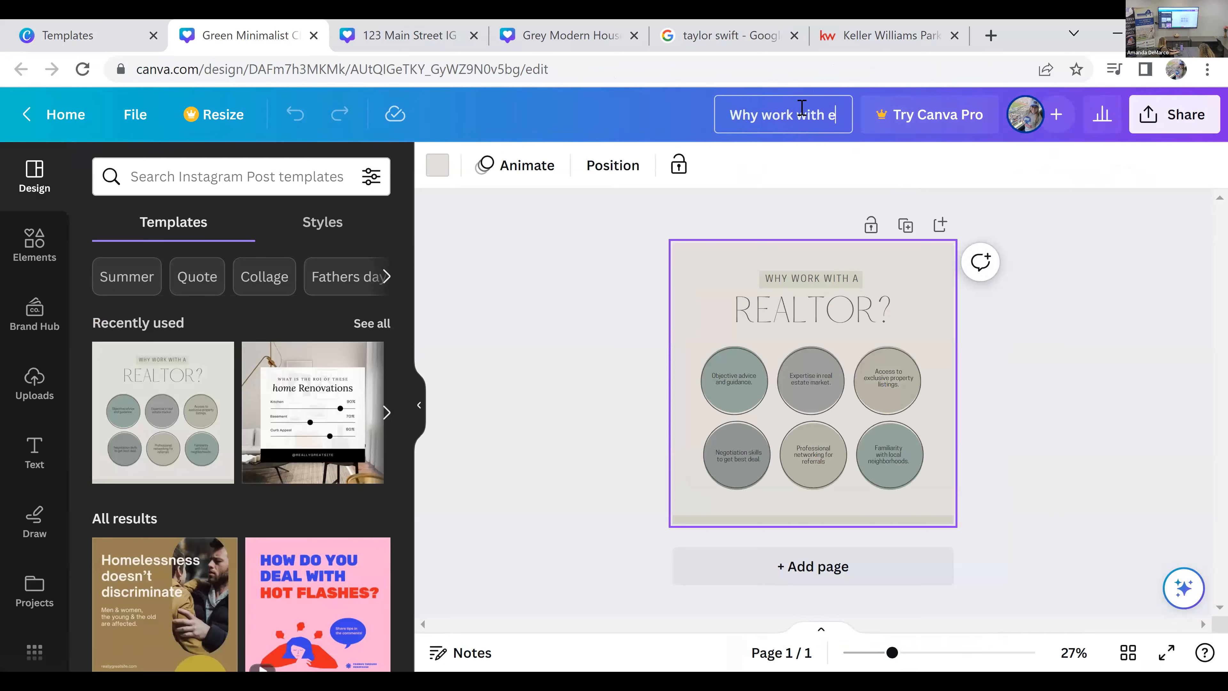
key(BackSpace)
text(me?)
click(1061, 467)
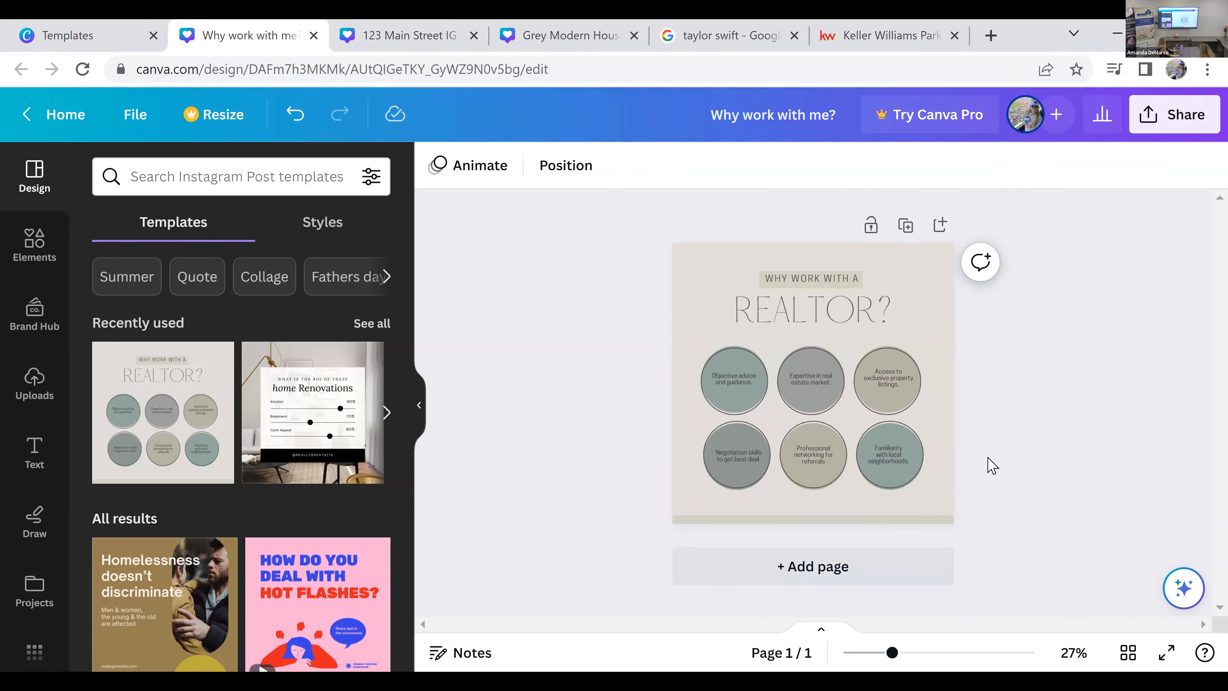
Step: Recolor the upper row of circles light purple, turquoise and yellow, in order from first to third
click(748, 394)
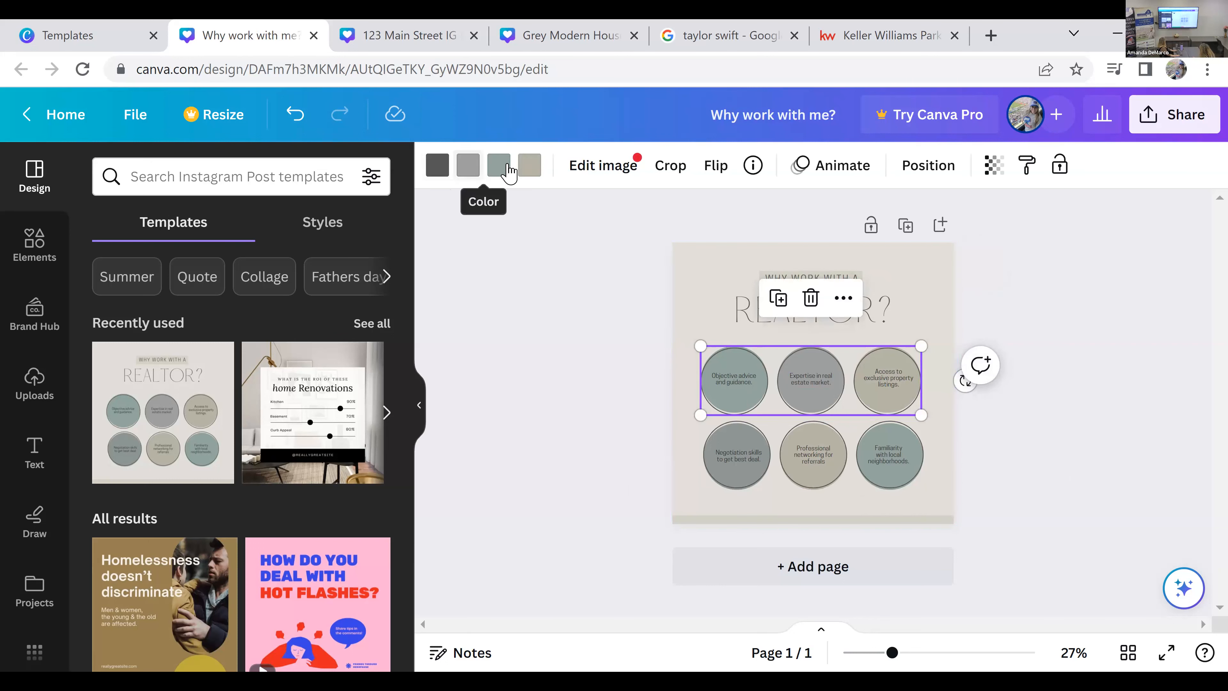
click(503, 170)
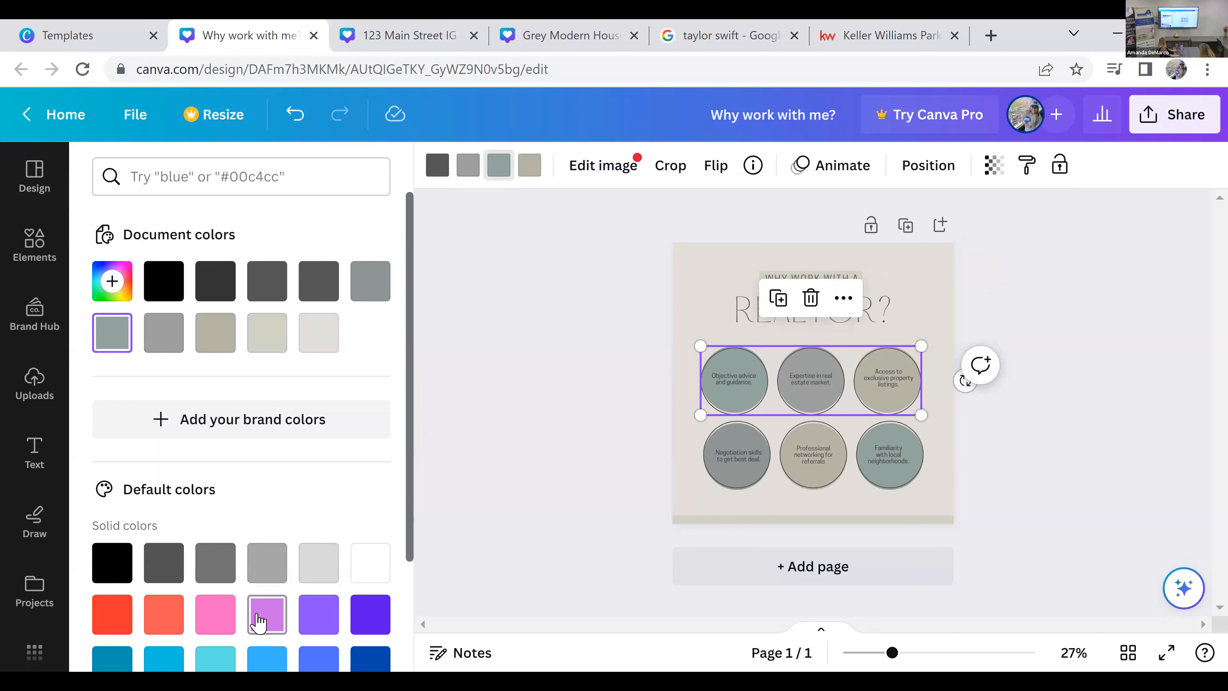
click(267, 619)
click(276, 648)
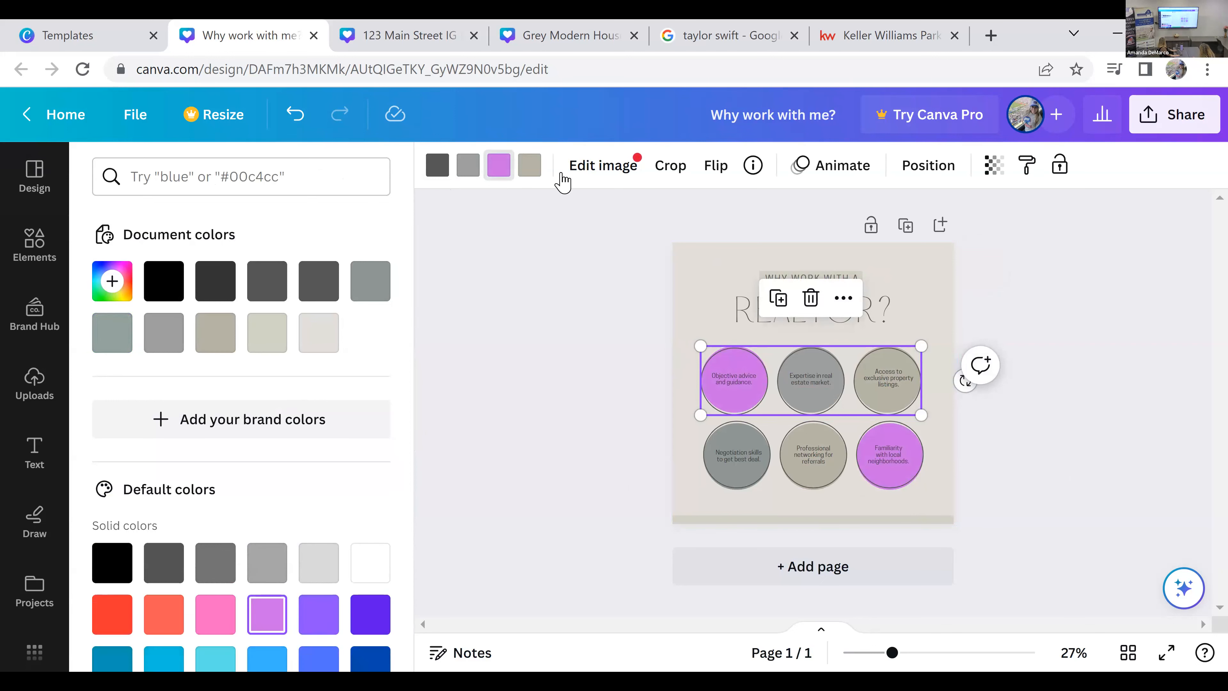
click(537, 177)
scroll(305, 463, down, 3)
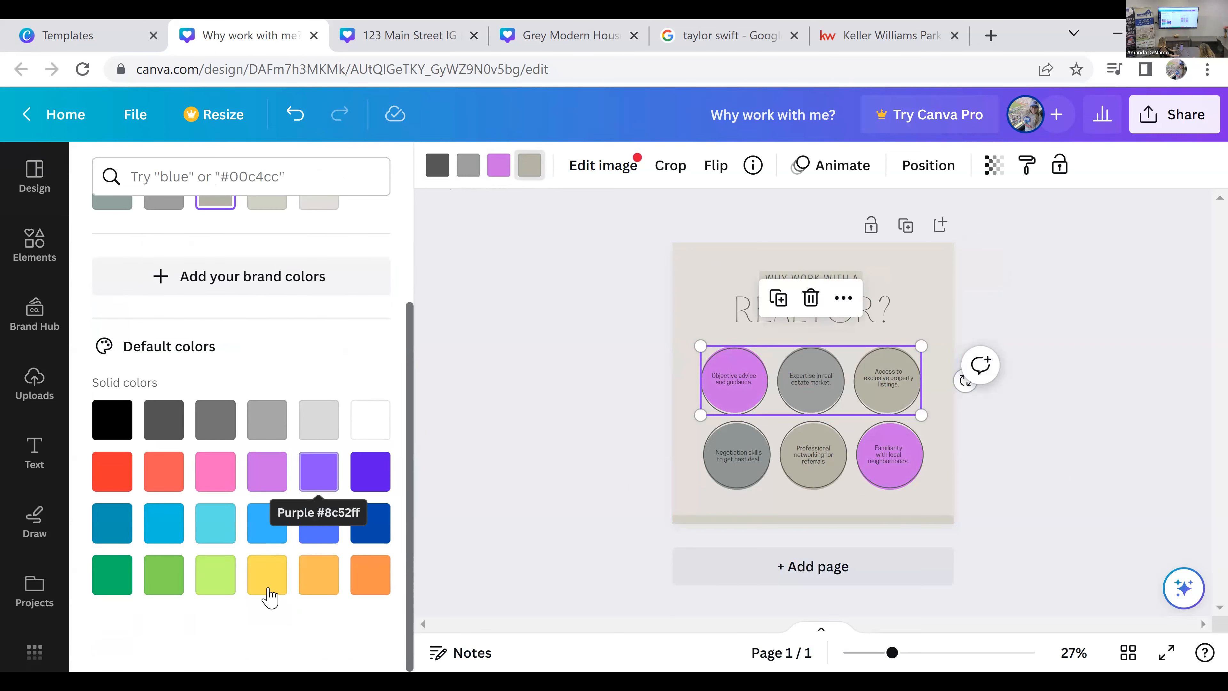
click(269, 575)
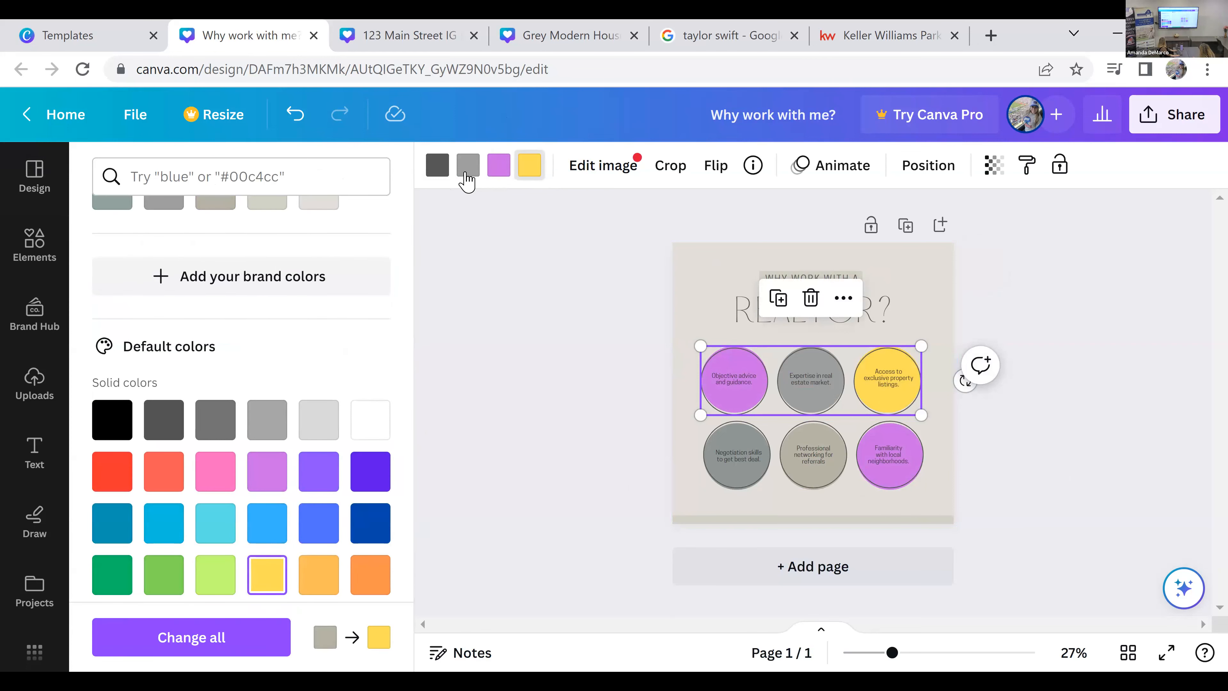
click(217, 523)
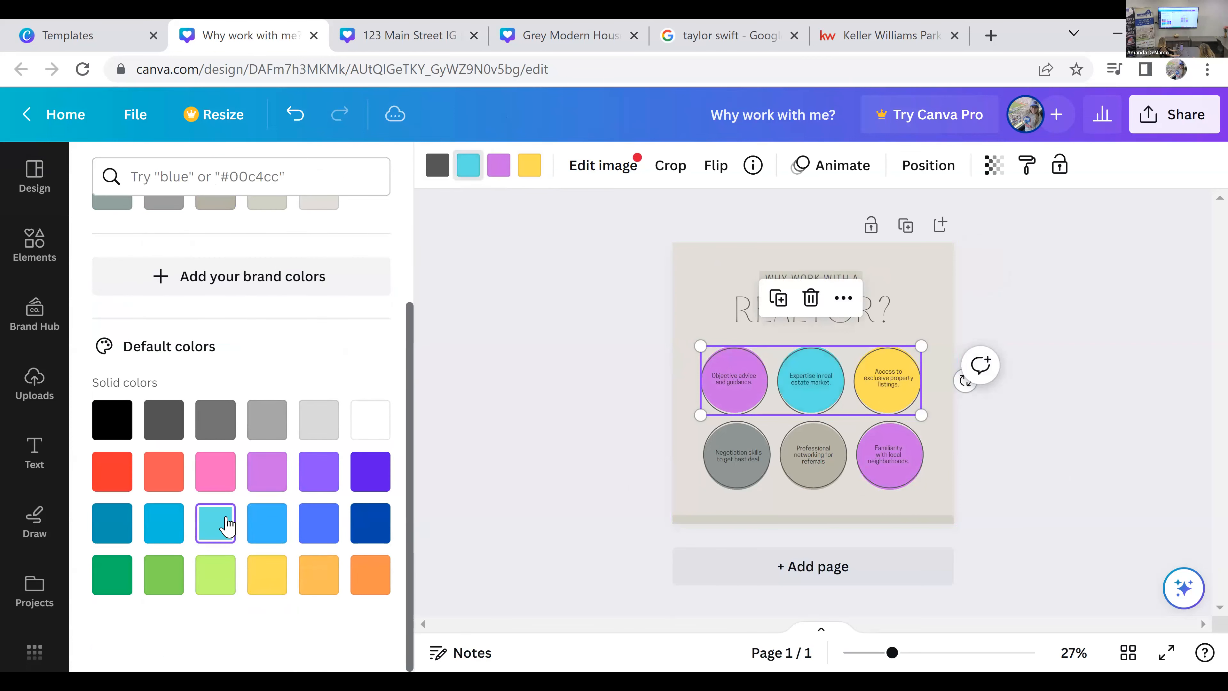
Step: In the lower row of circles, recolor the middle one turquoise and the first one yellow, using the document colors
click(732, 478)
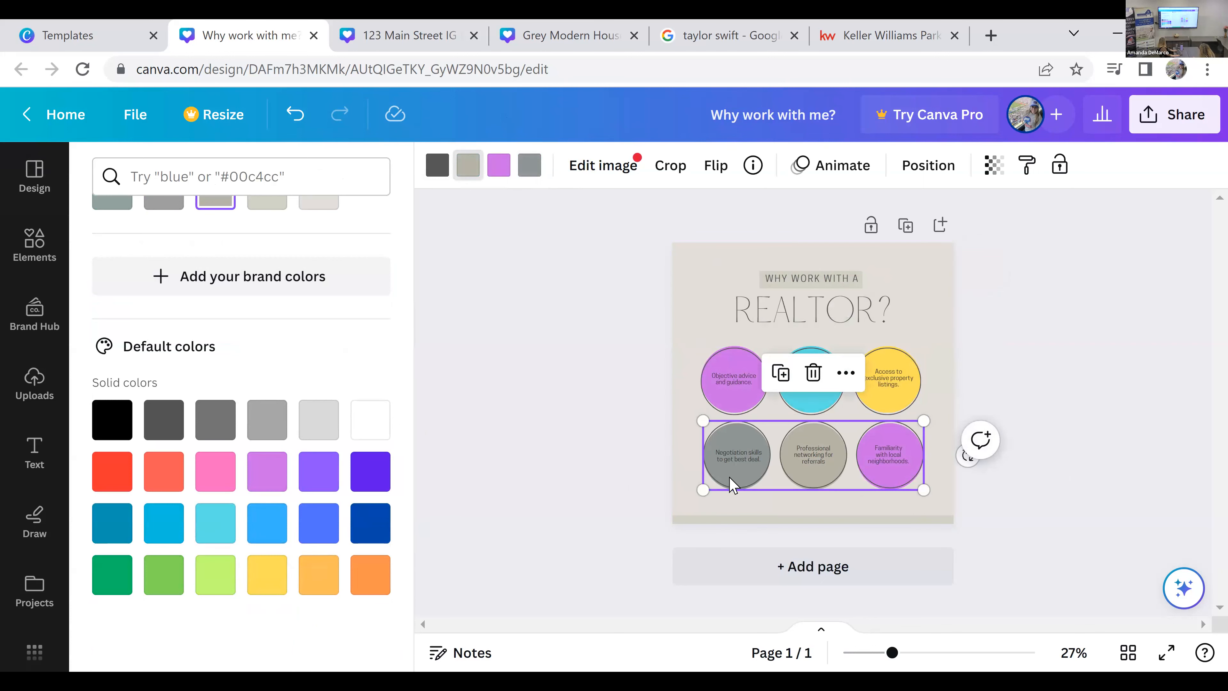
click(472, 174)
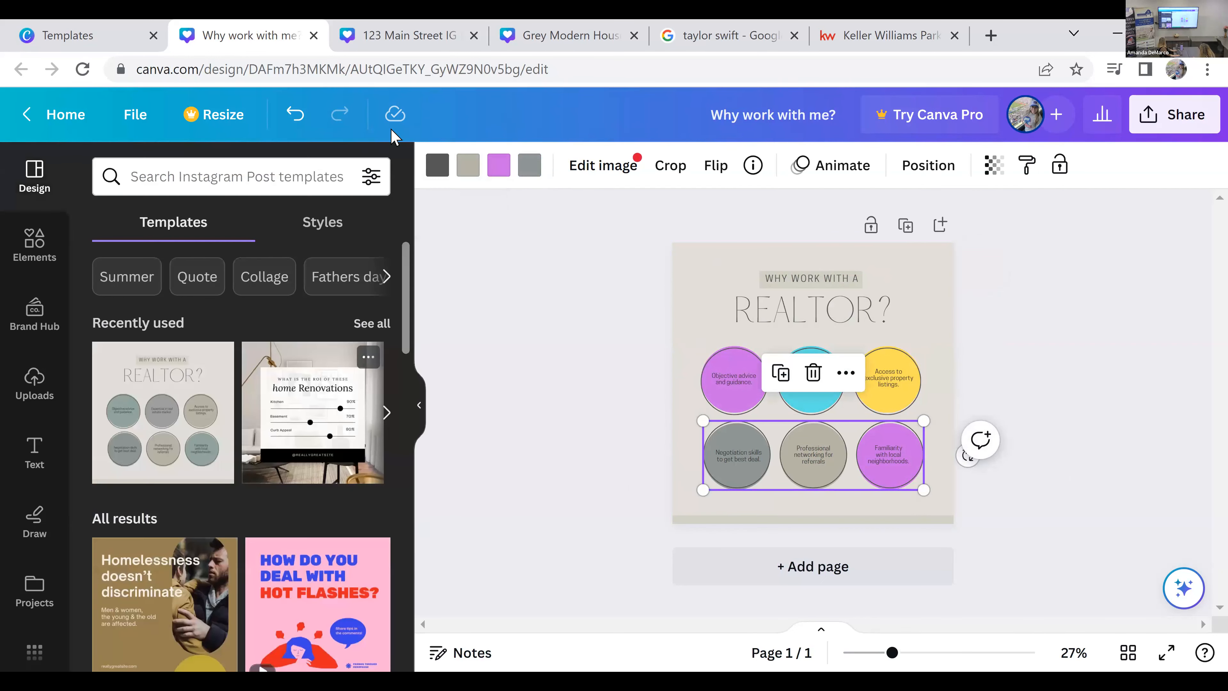
click(472, 173)
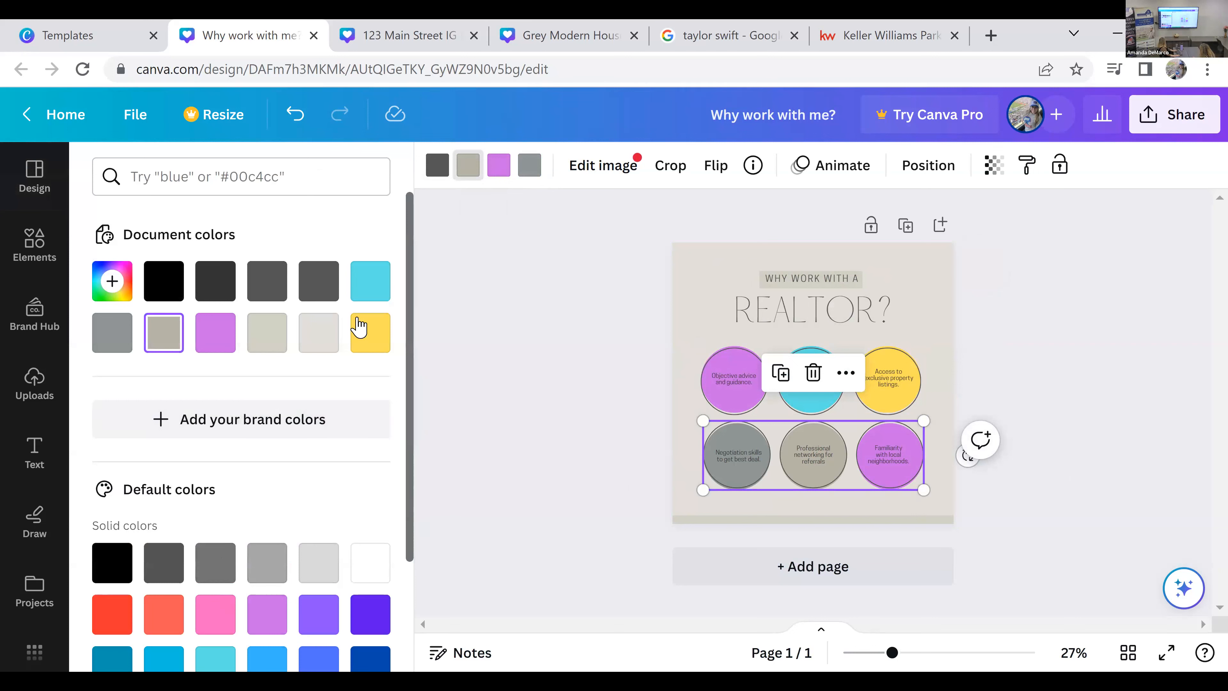
click(371, 282)
click(529, 165)
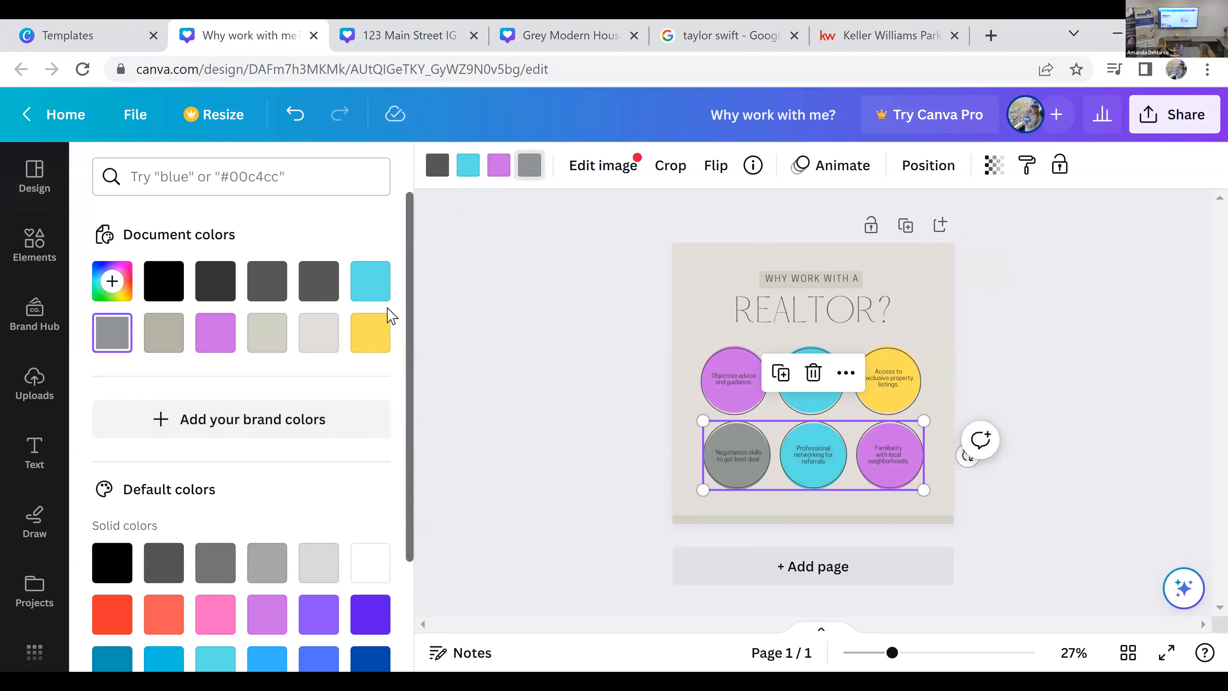
click(371, 333)
click(480, 379)
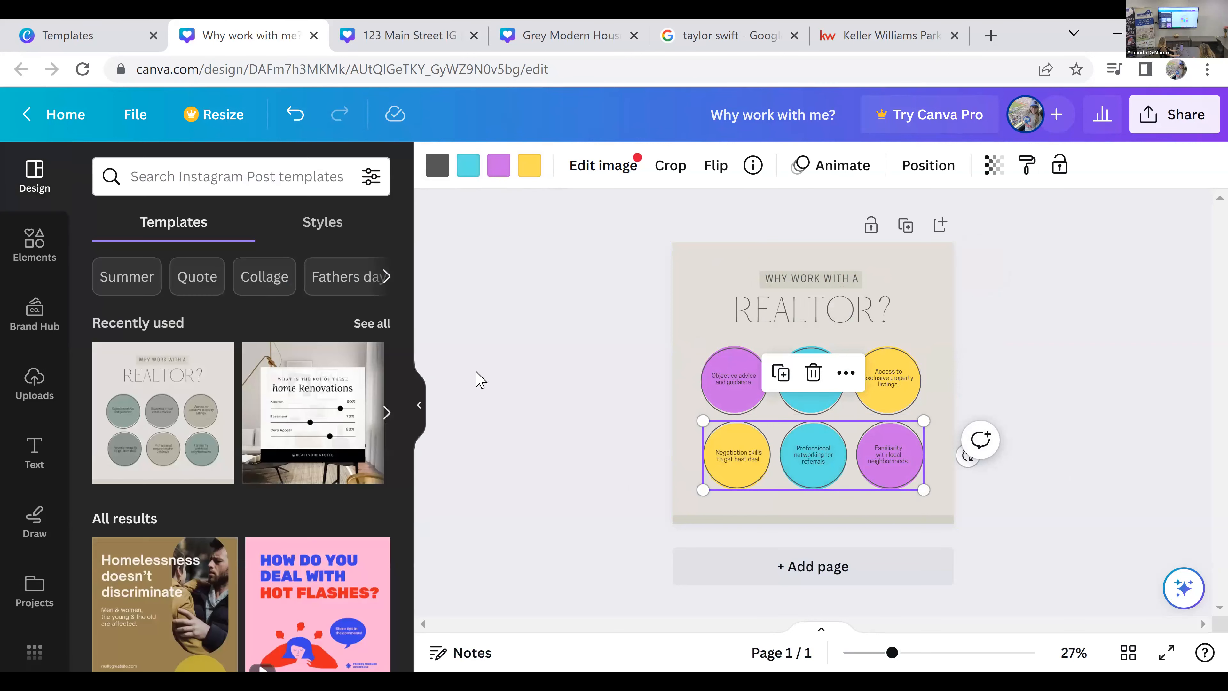
Step: Change the post's background color to Light Gray #d9d9d9
click(670, 296)
click(692, 278)
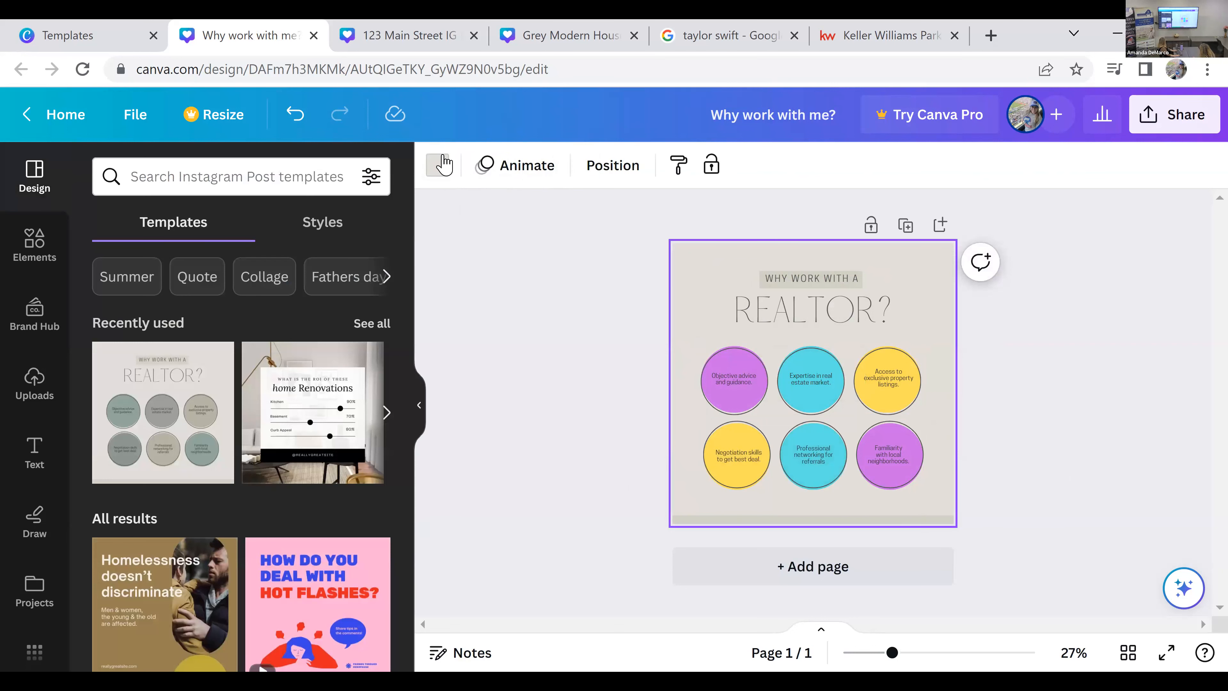
click(438, 166)
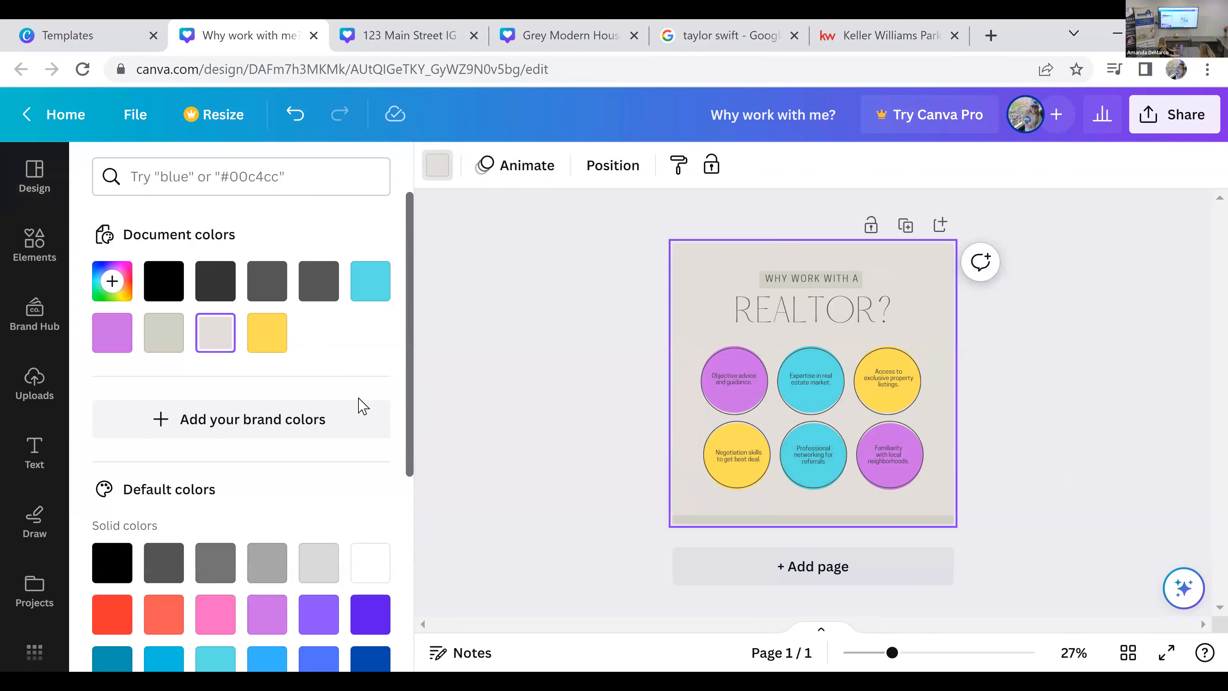
click(323, 565)
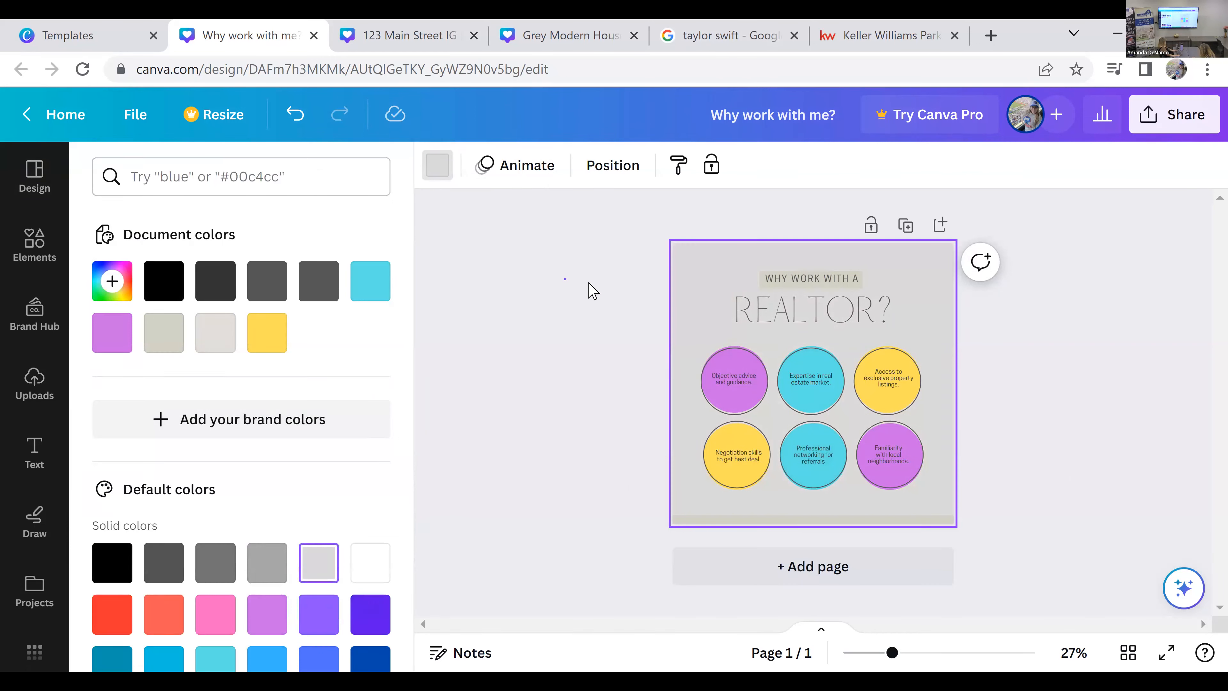
click(732, 272)
Step: Change the font of the "REALTOR?" heading to Glacial Indifference
click(800, 309)
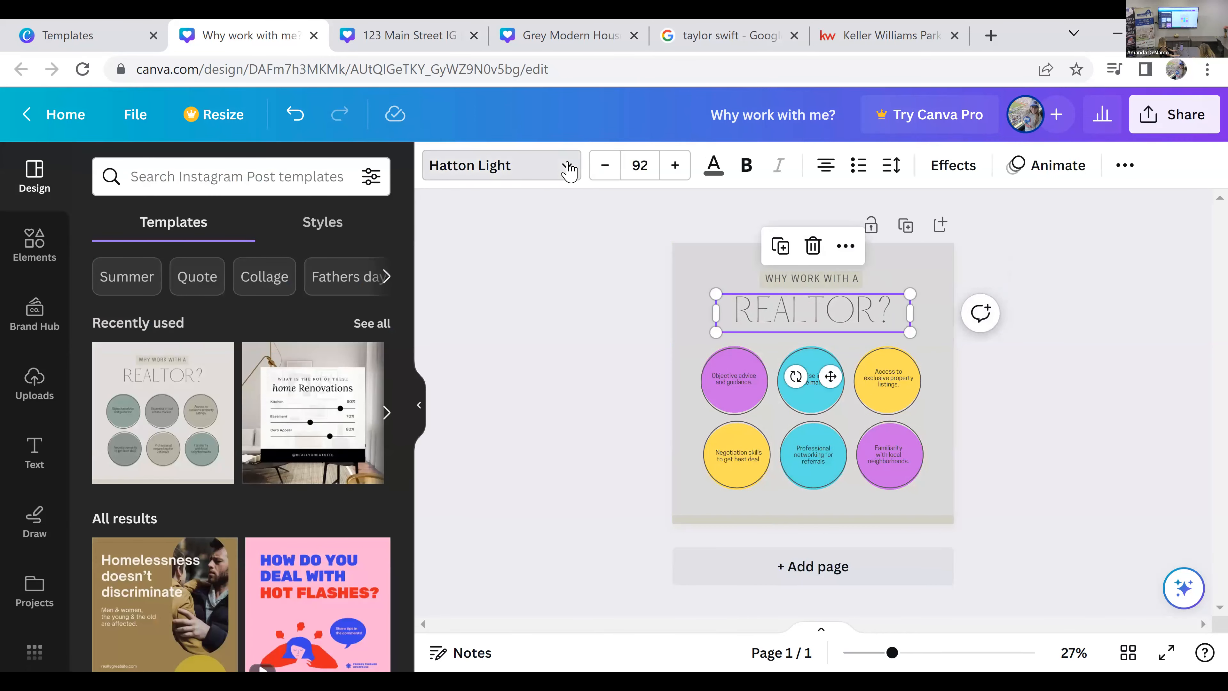
click(567, 165)
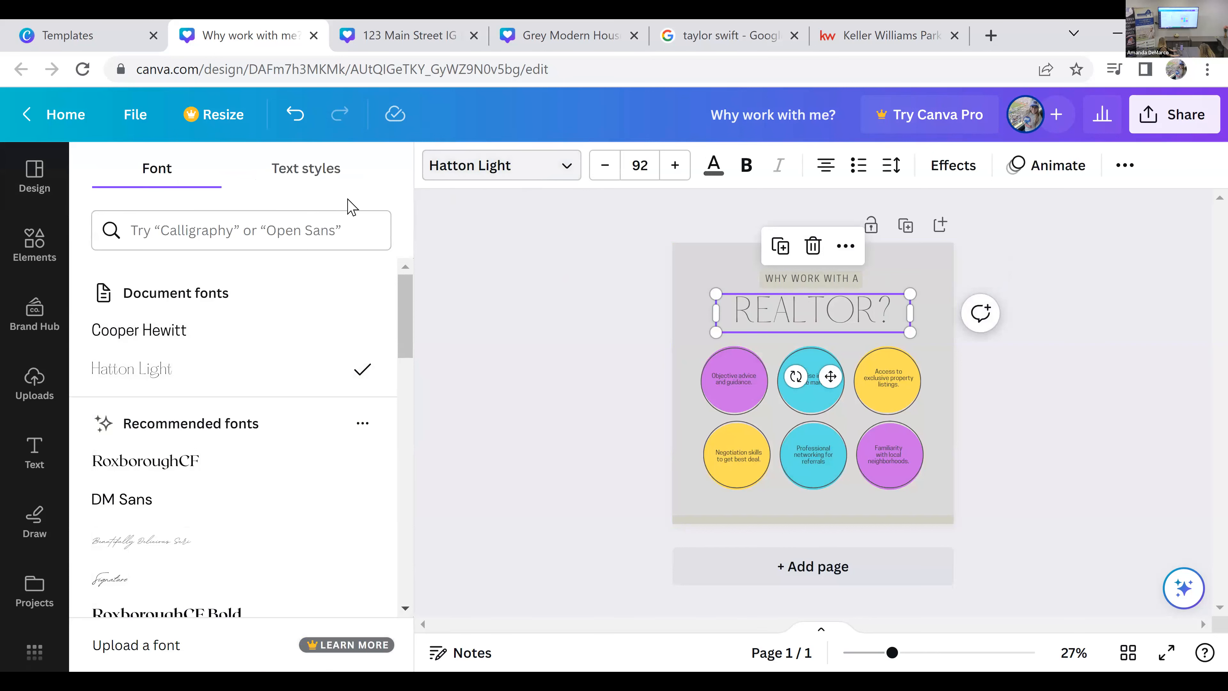
scroll(267, 482, down, 4)
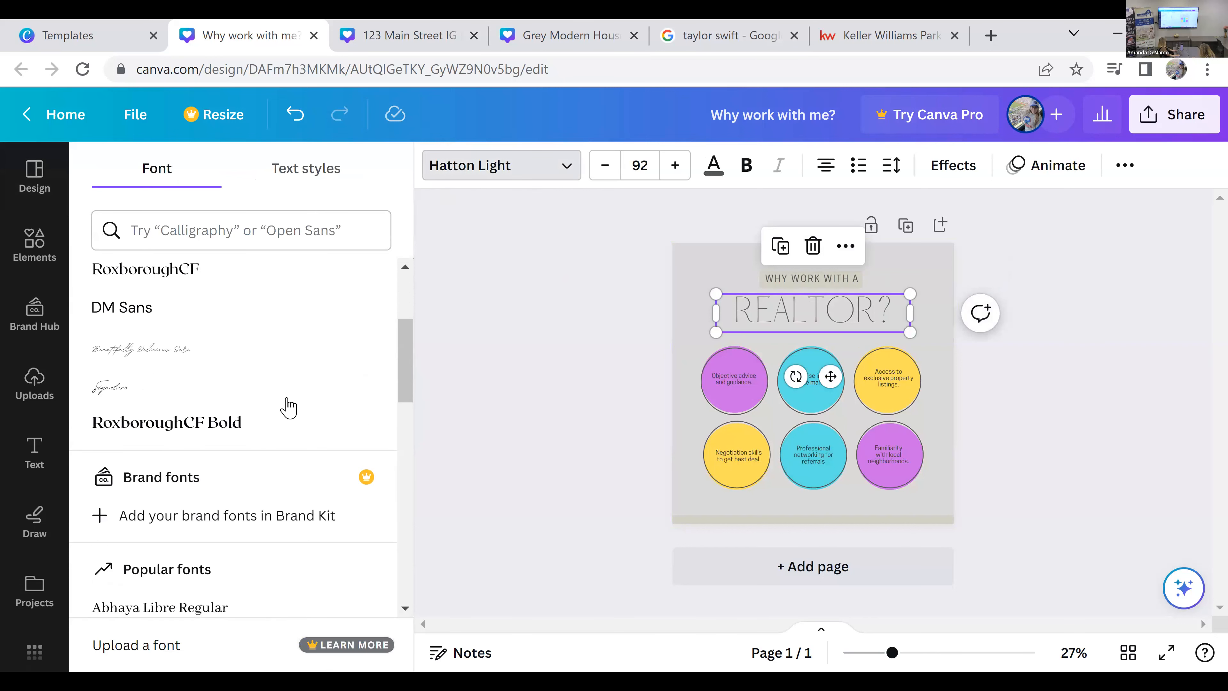
scroll(288, 406, up, 4)
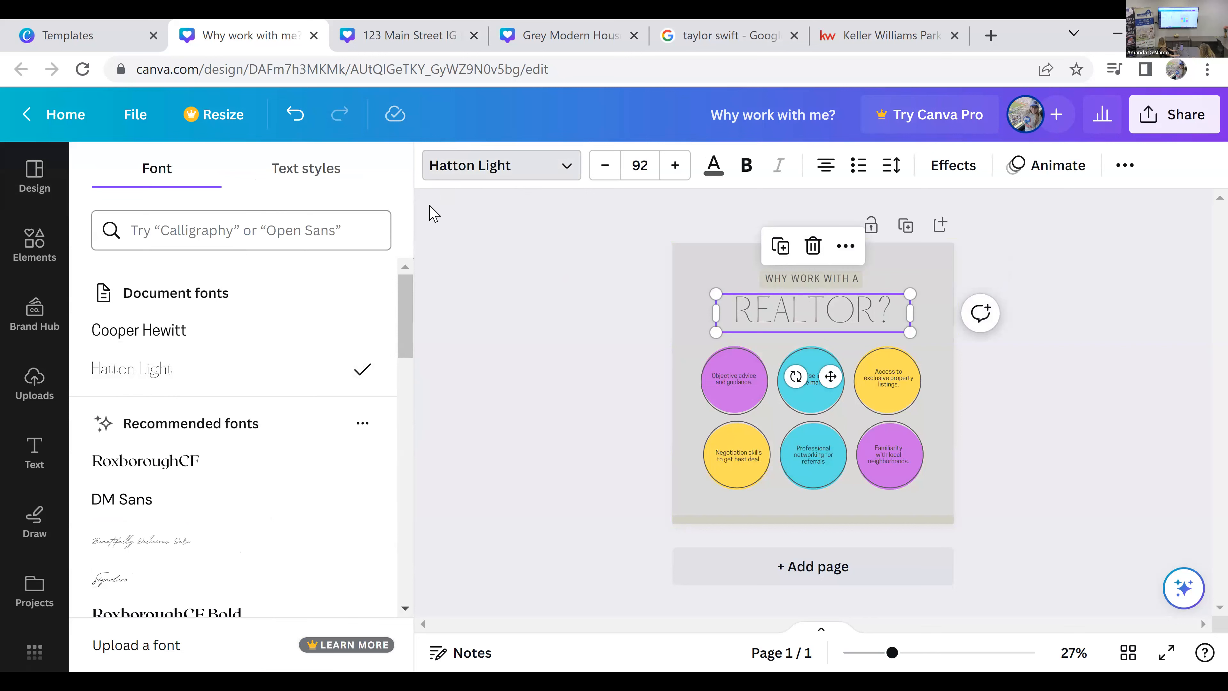
click(281, 231)
text(glac)
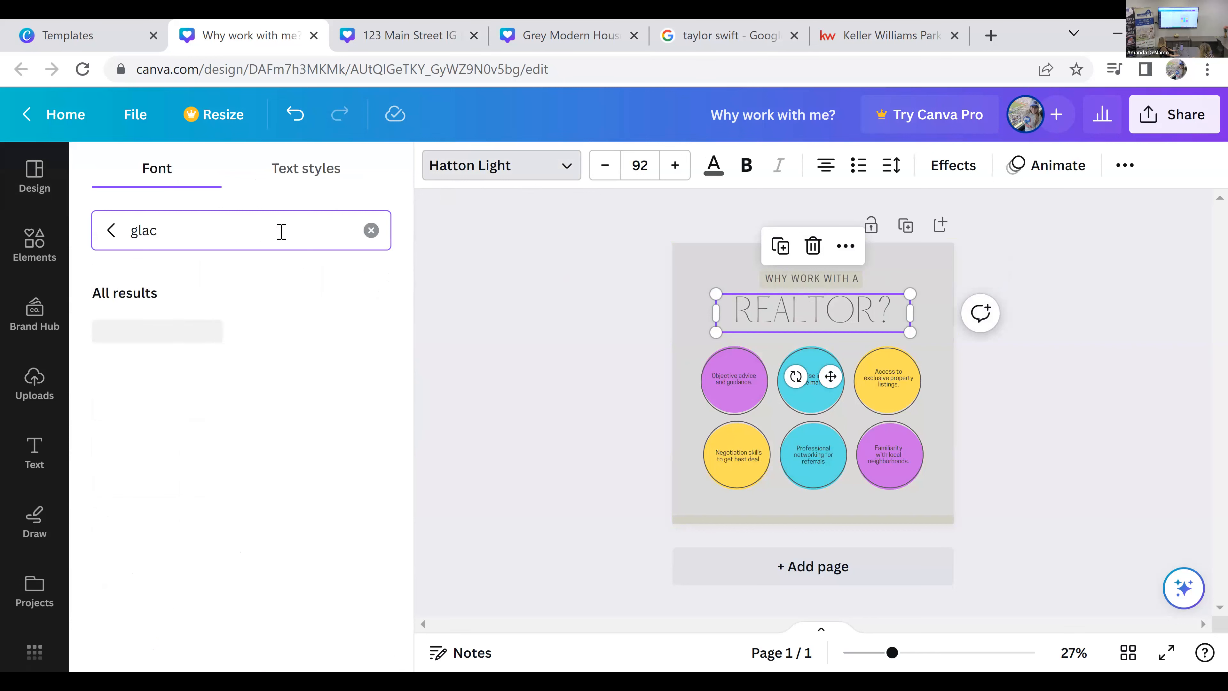
click(250, 334)
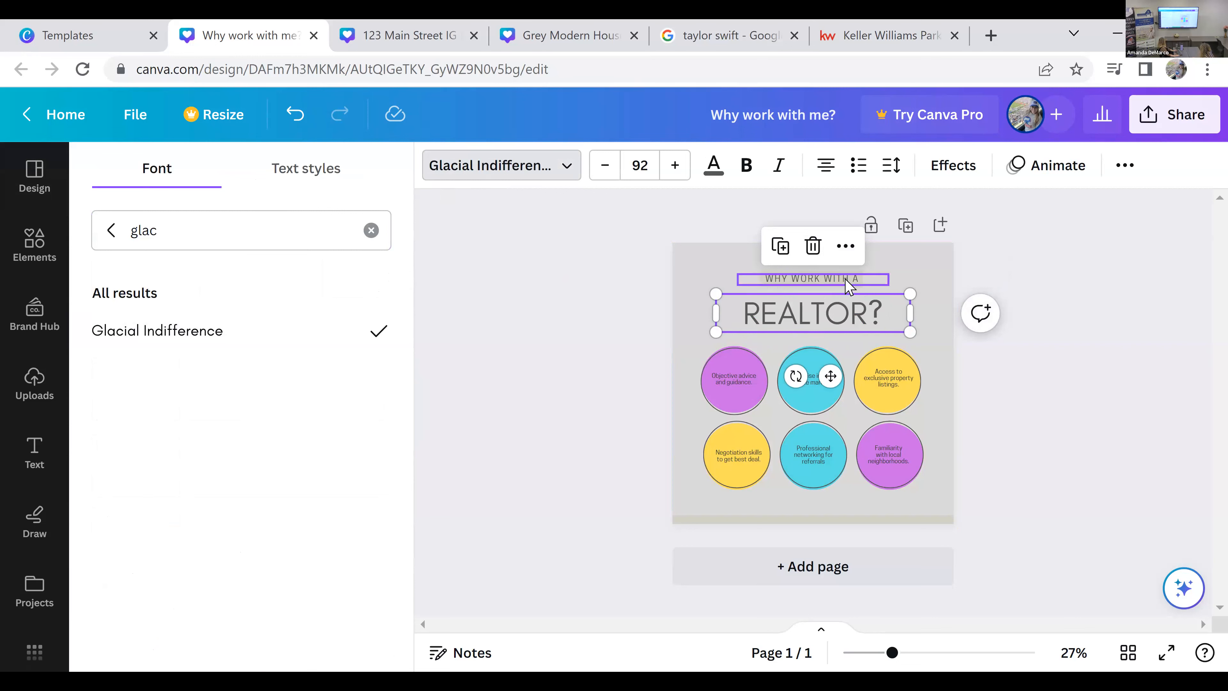
click(1001, 466)
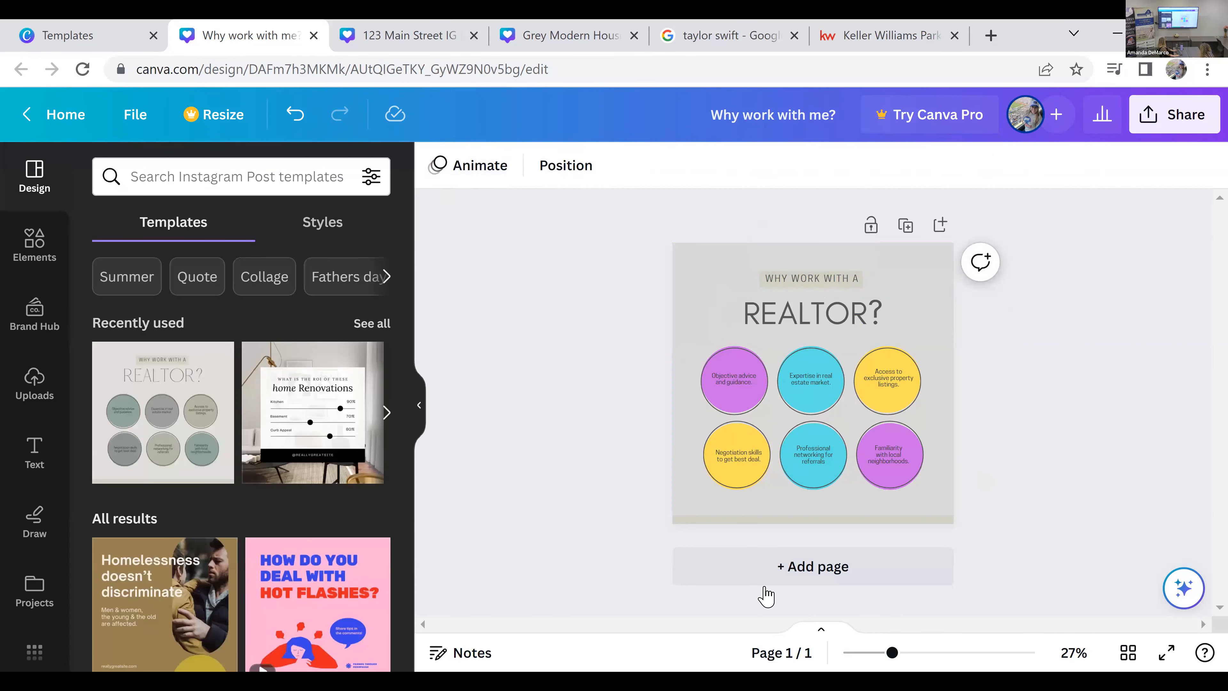
Step: Replace the text in the first upper circle with "#1 reason goes here"
scroll(879, 654, up, 5)
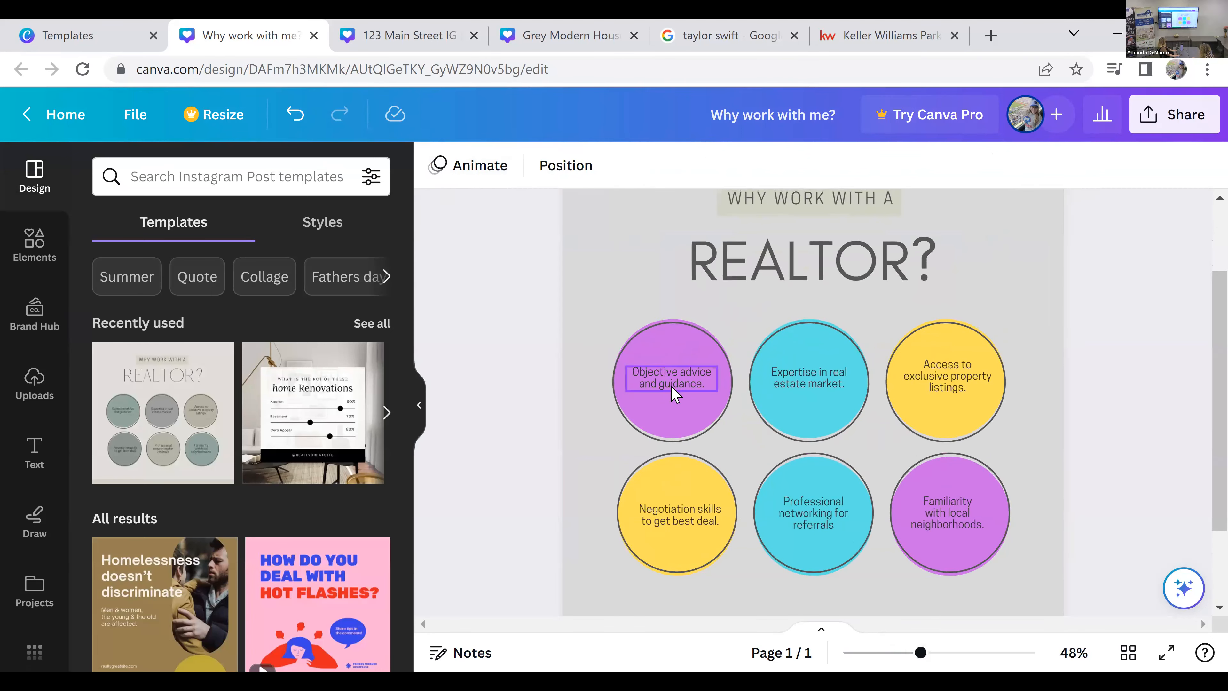
click(691, 387)
click(695, 385)
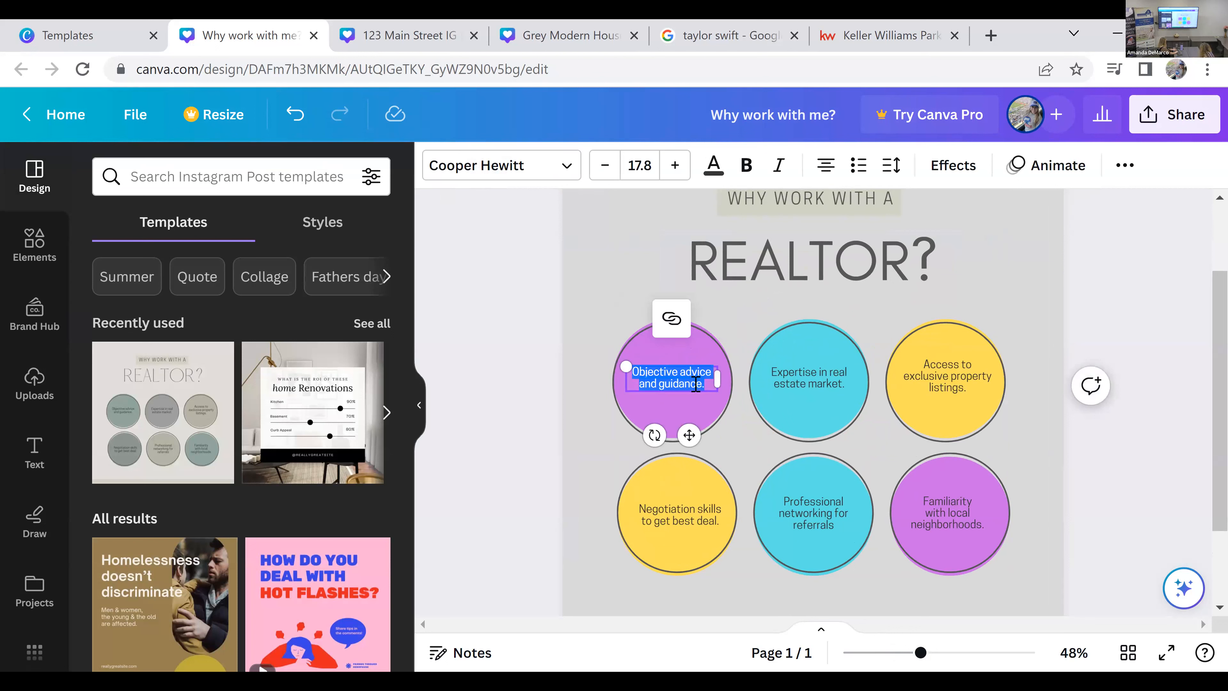
text(#2)
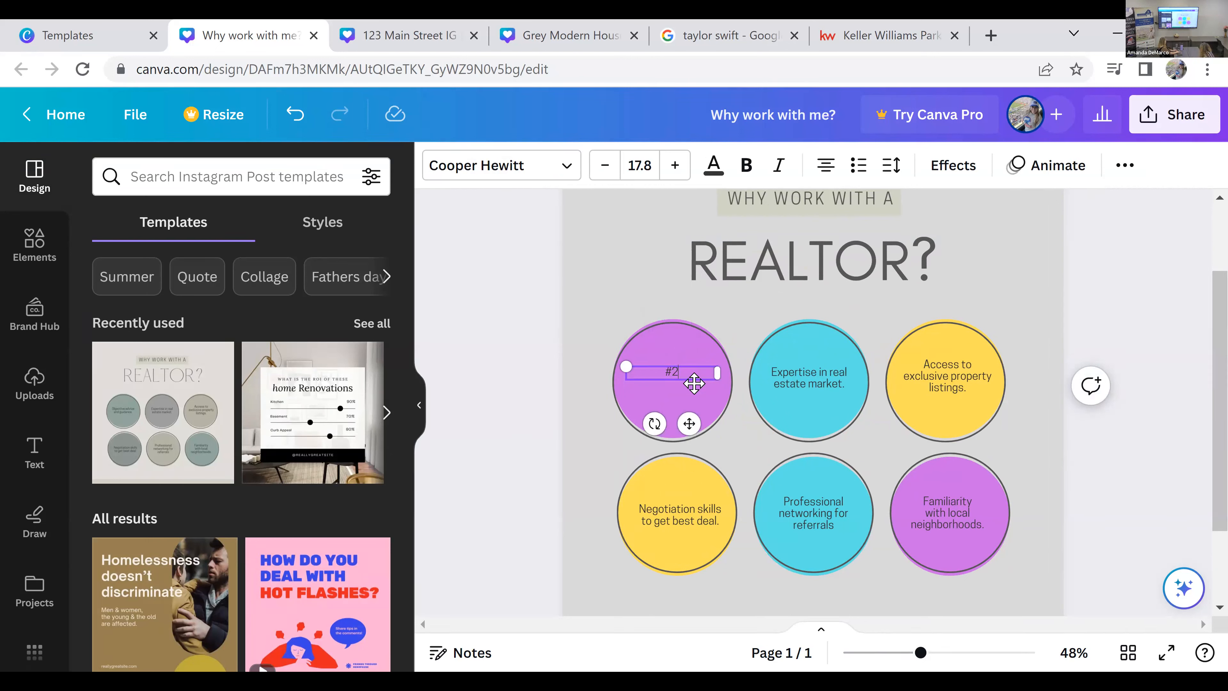
text( reason goes here)
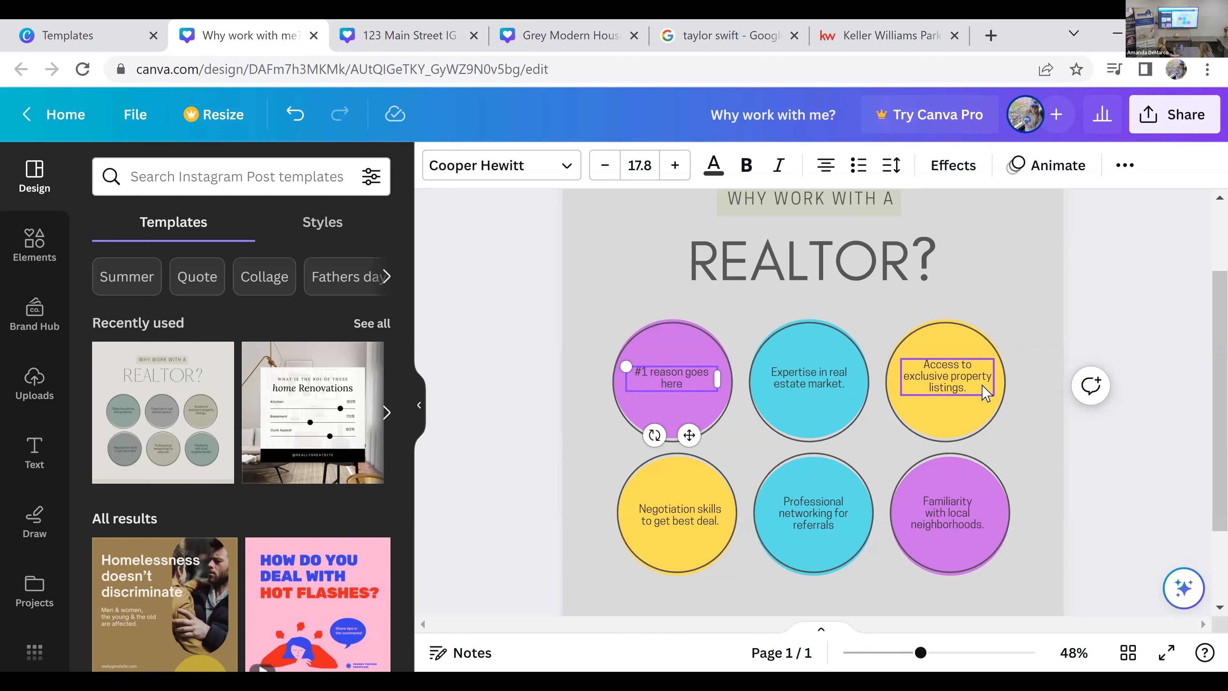
Step: Replace the text in the upper yellow circle with "Access to over 1,700 of the top agents in Bergen County"
double_click(983, 387)
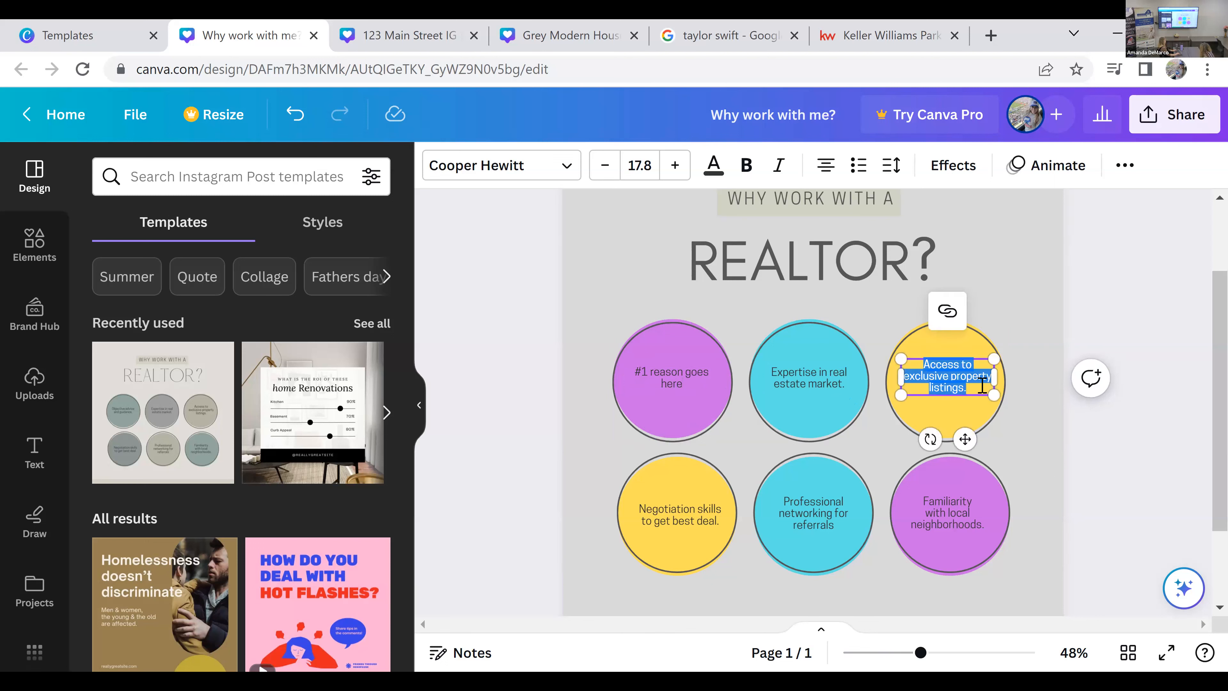
text(Access to over 1,700 of the top agents in Bergen County)
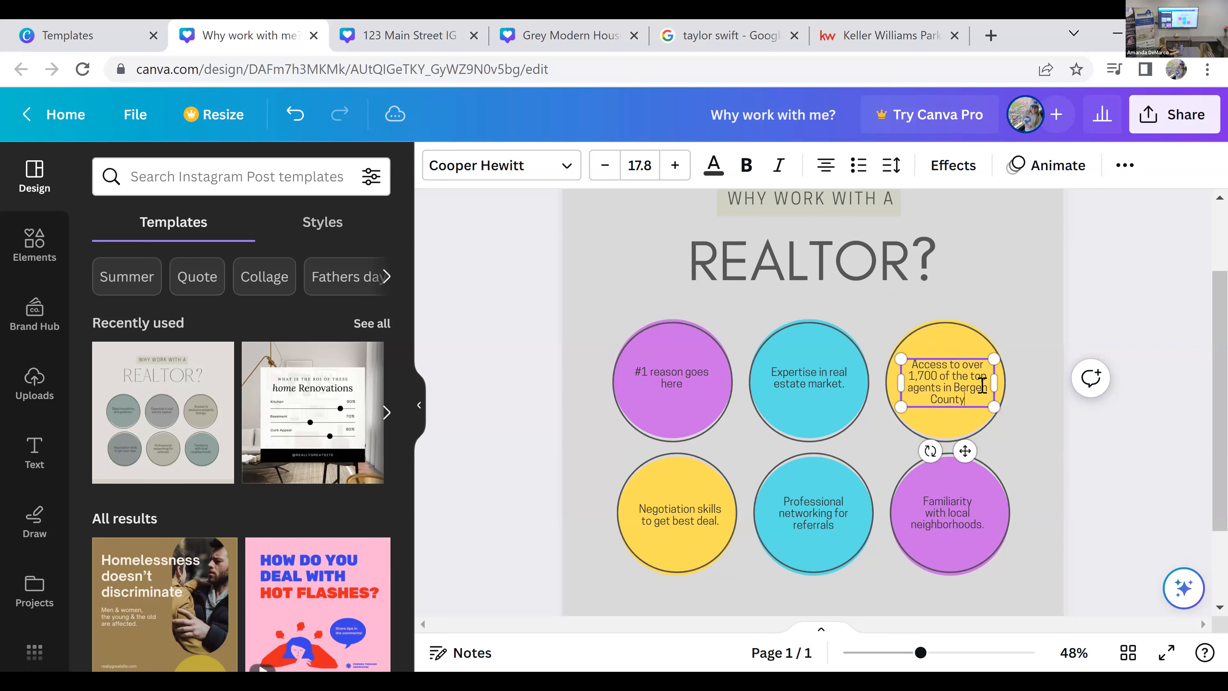
click(1179, 480)
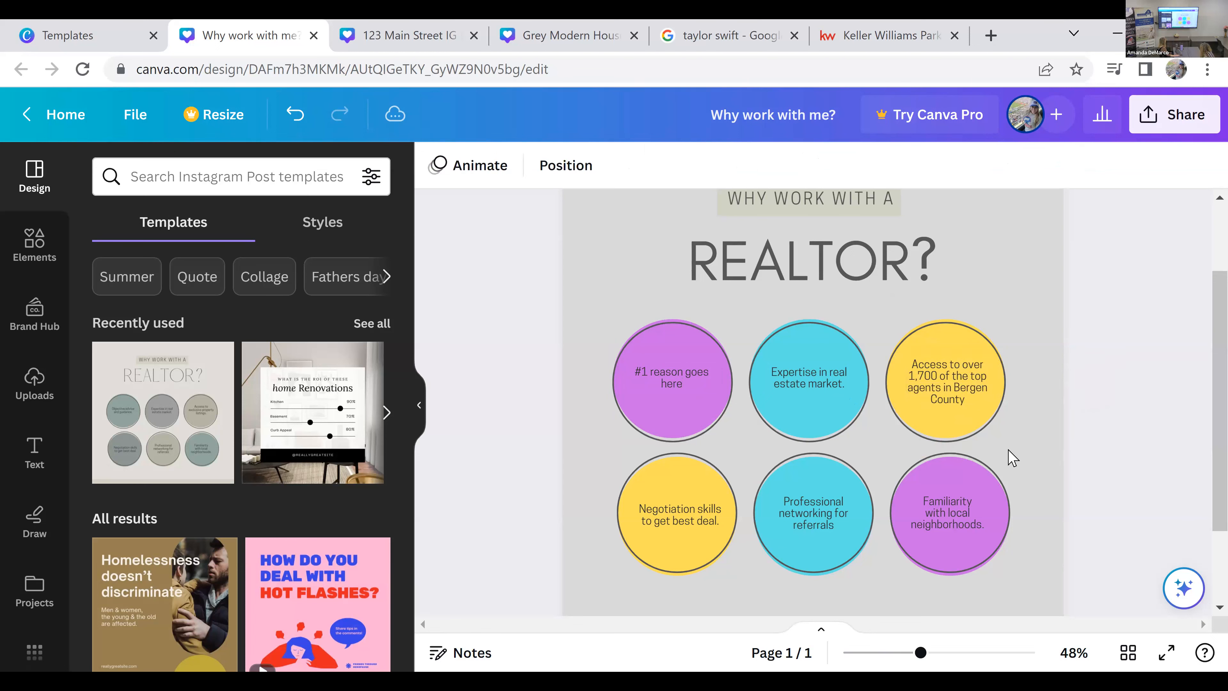
click(949, 393)
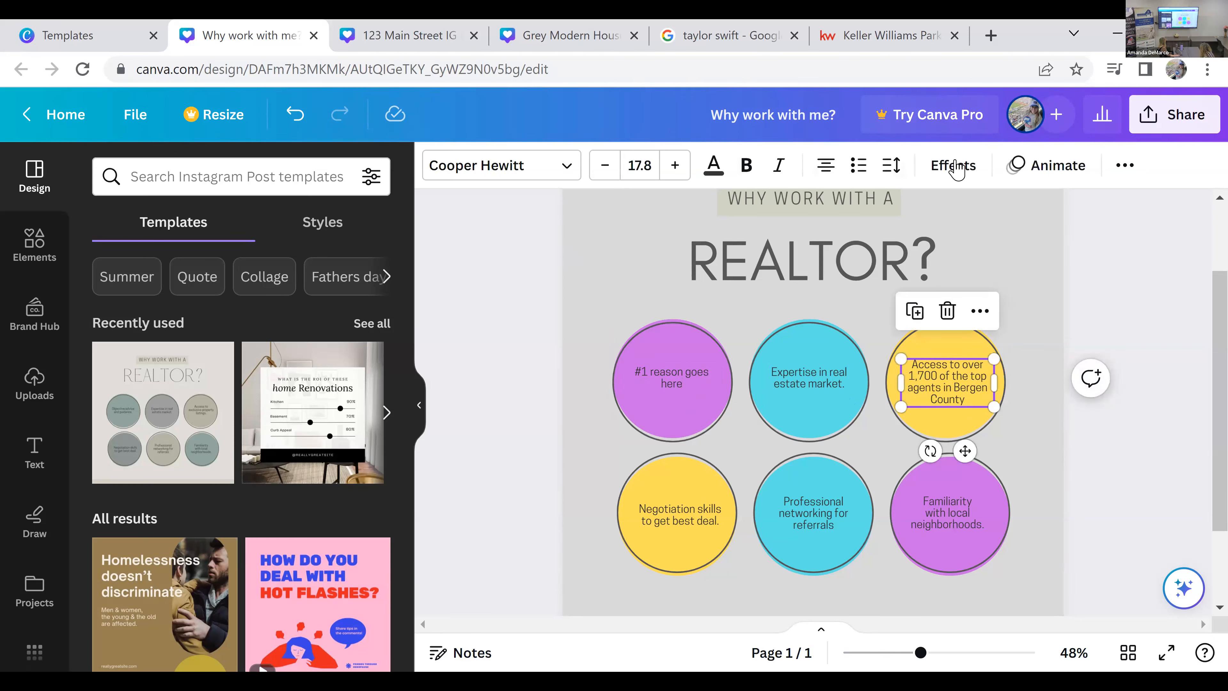
Step: Try the Outline, Splice, Hollow, Glitch and Neon effects on the upper yellow circle's text and reset its style to None
click(954, 166)
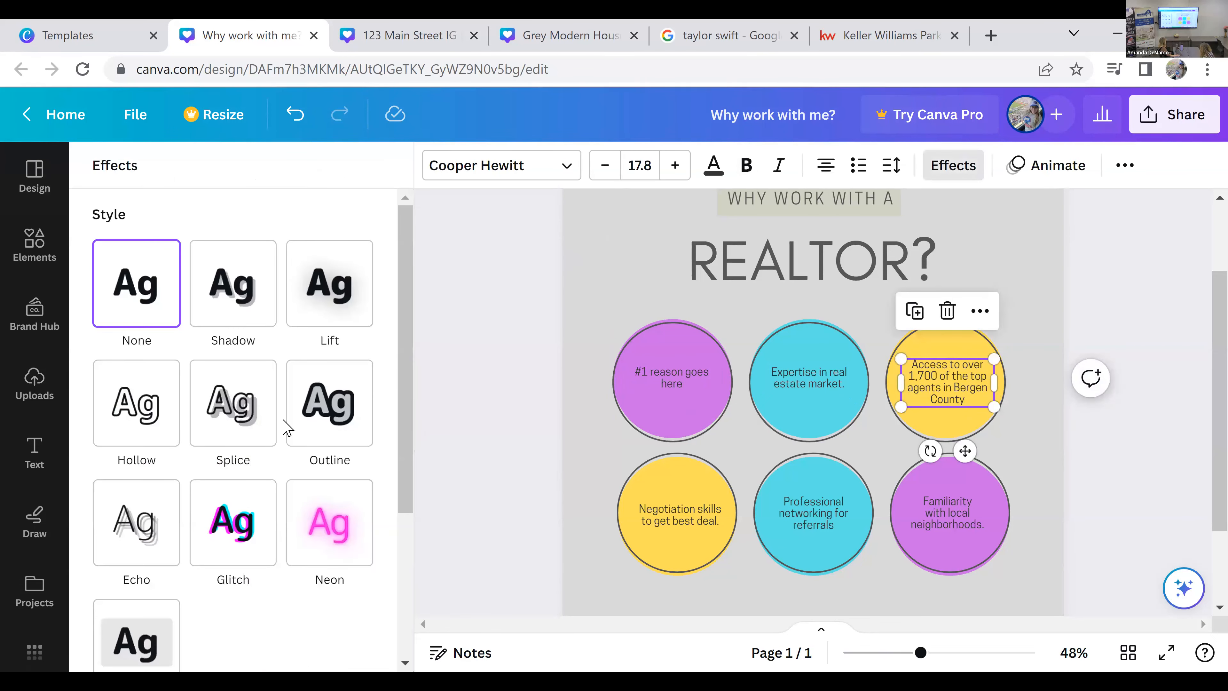
click(339, 416)
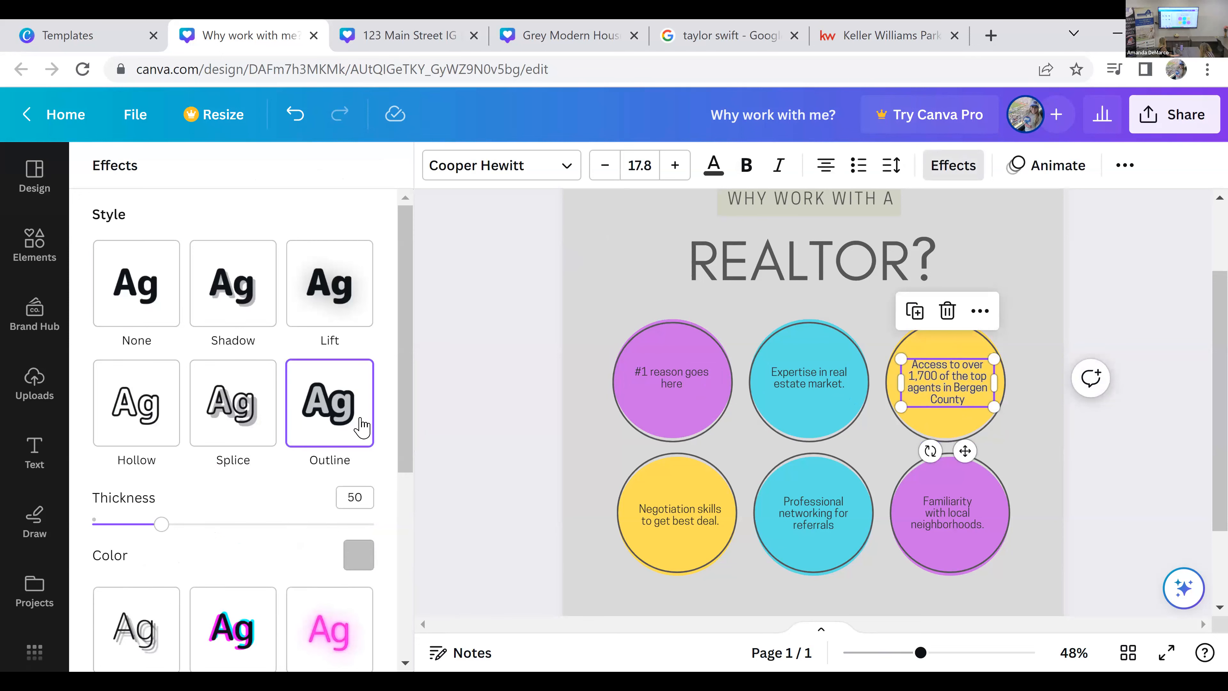
click(257, 420)
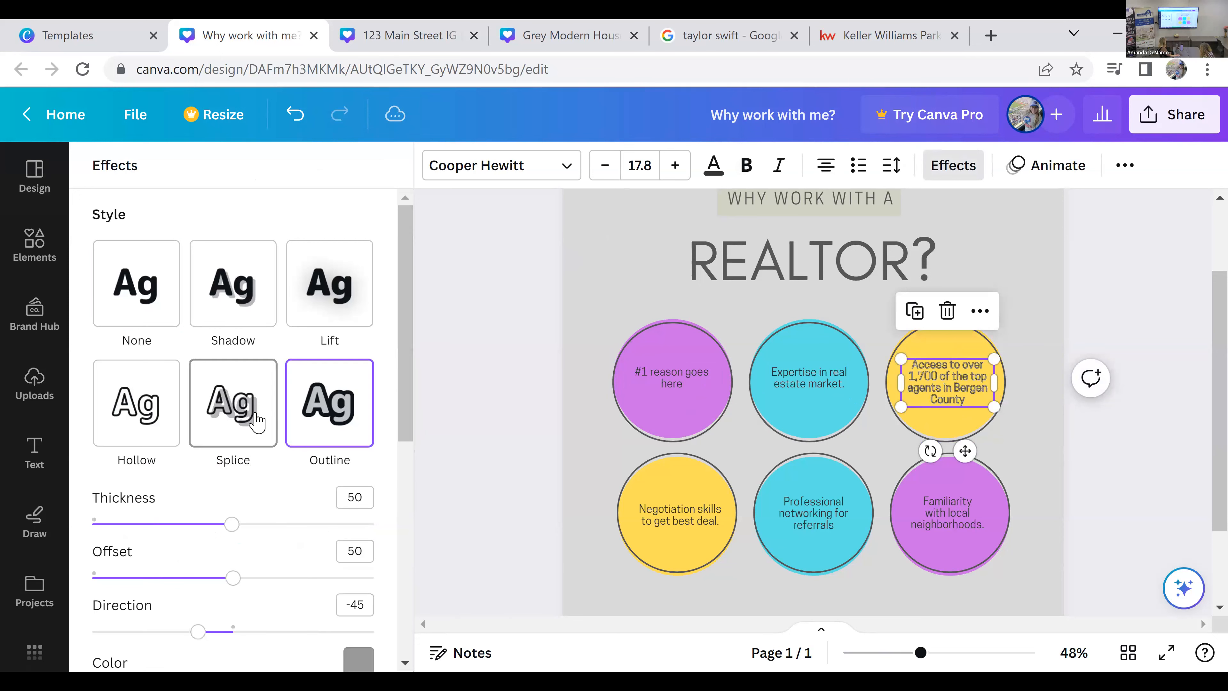
click(144, 434)
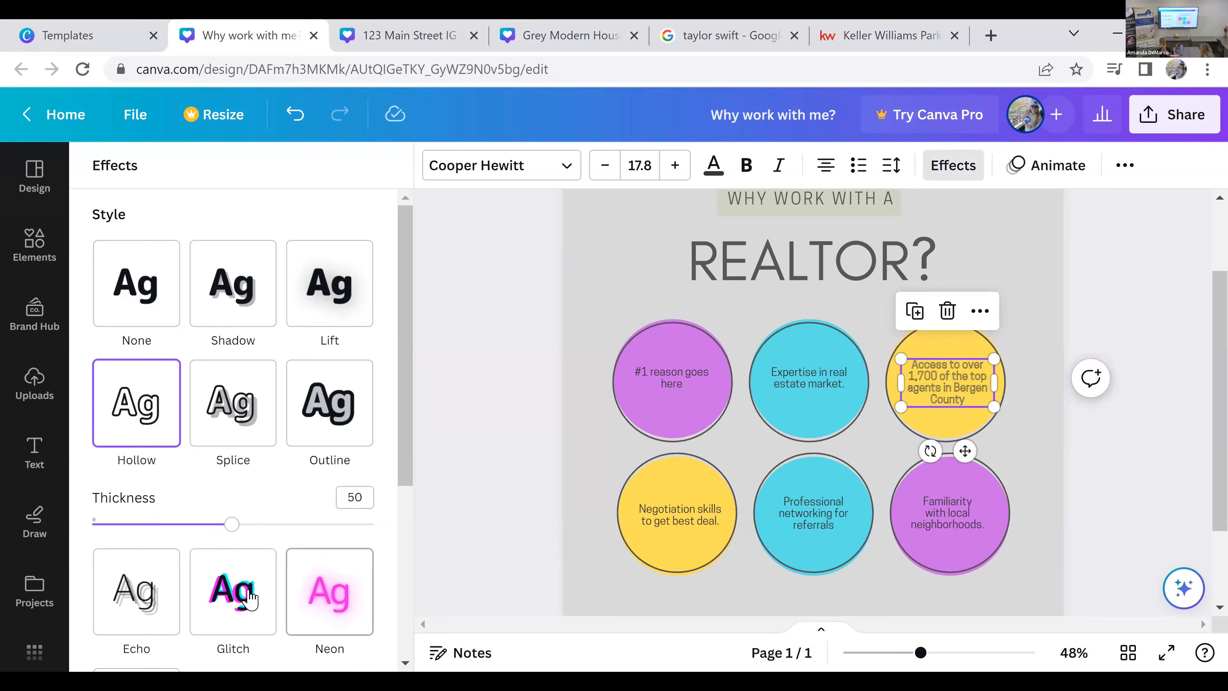
click(350, 524)
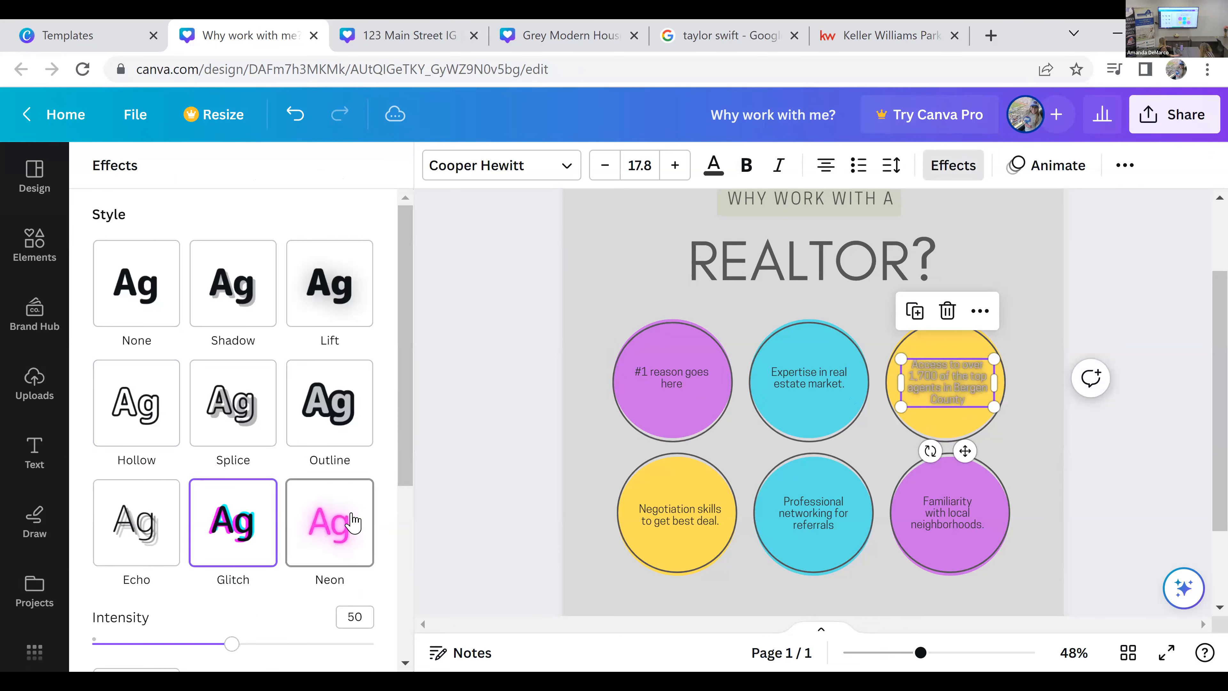
scroll(290, 556, down, 5)
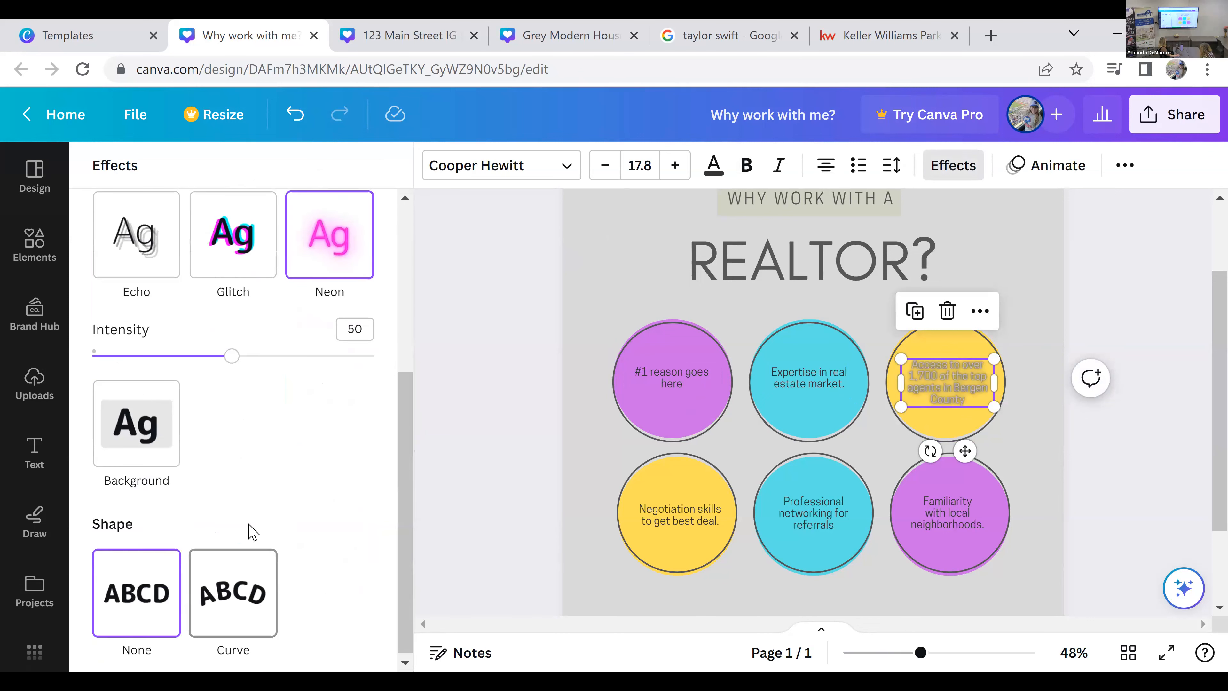
scroll(284, 517, up, 2)
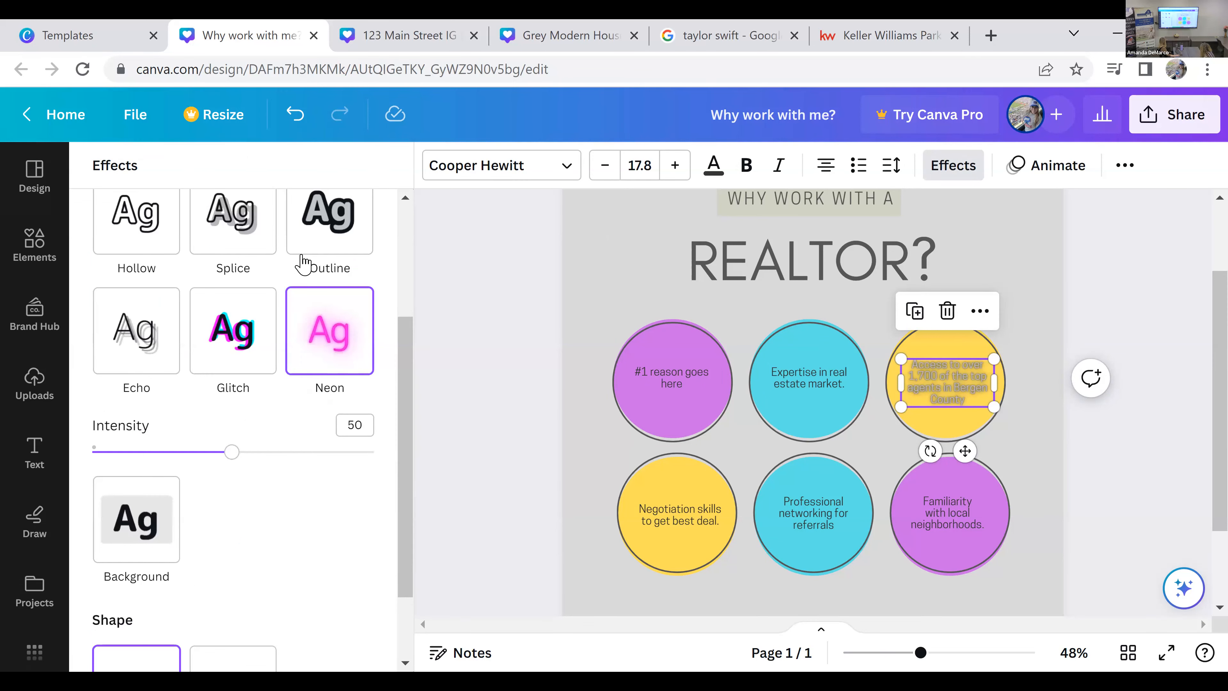
scroll(145, 281, up, 4)
click(136, 283)
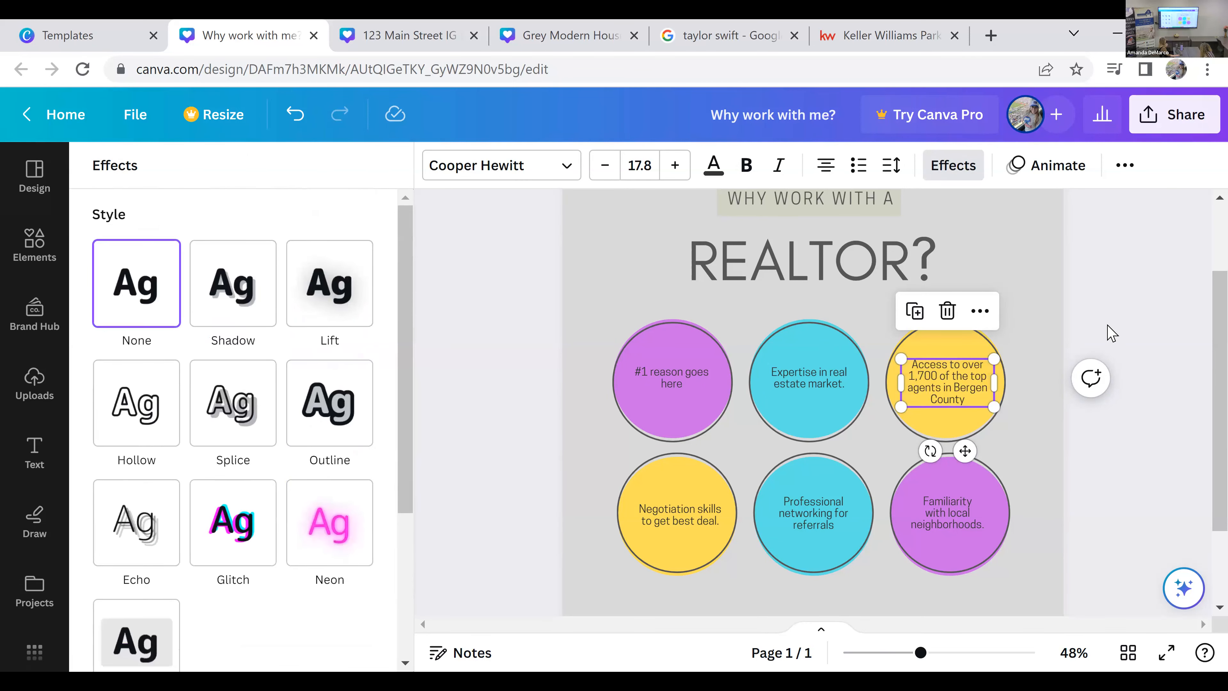
click(1109, 326)
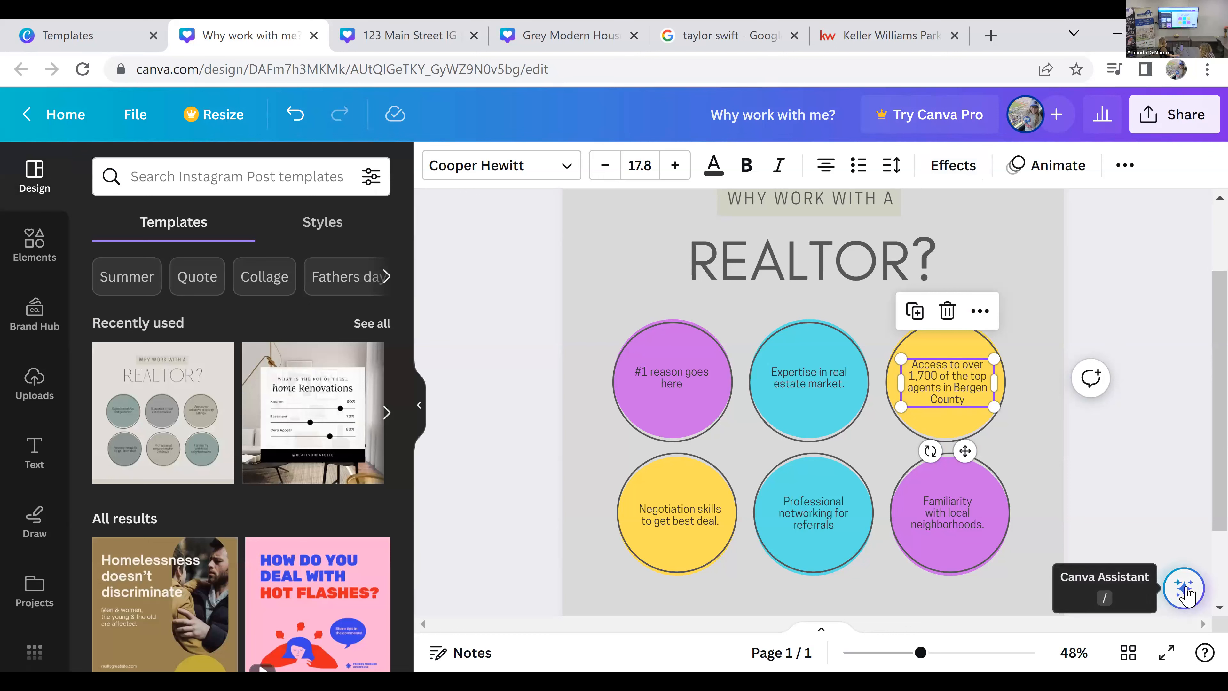
Step: Open the Canva Assistant, look through its Magic Write options, text actions and matching graphics, and close it
click(1185, 590)
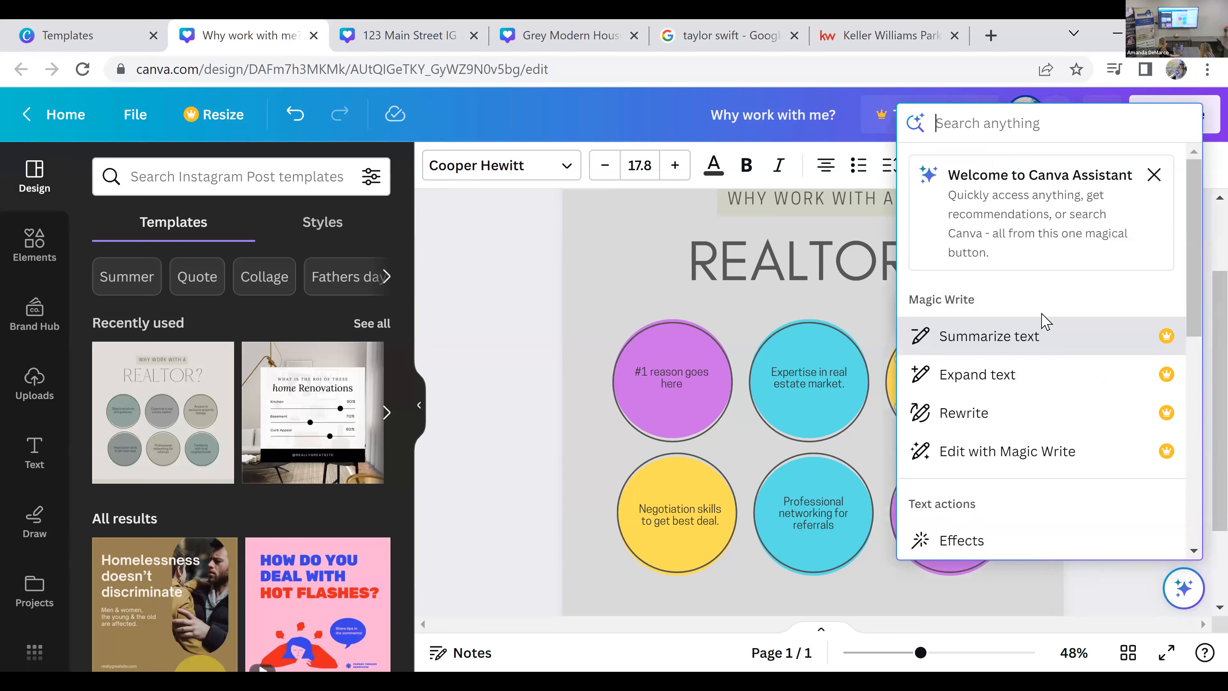
scroll(1030, 411, down, 4)
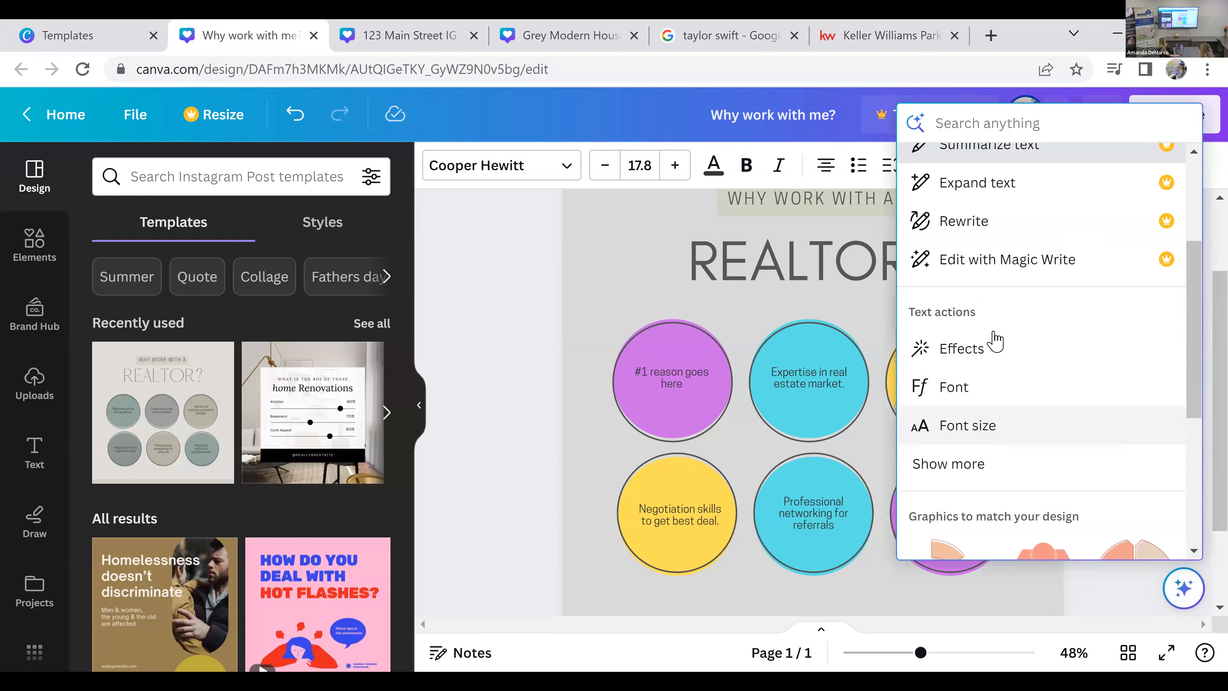
scroll(1001, 375, down, 5)
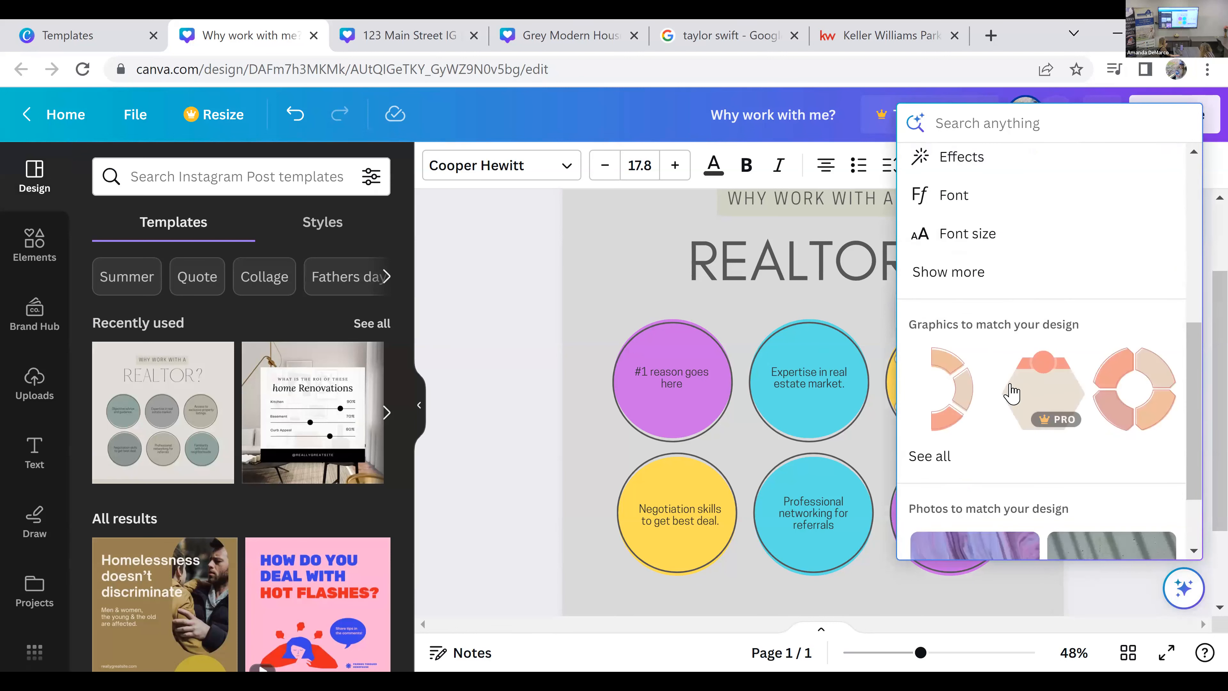
scroll(1097, 351, up, 8)
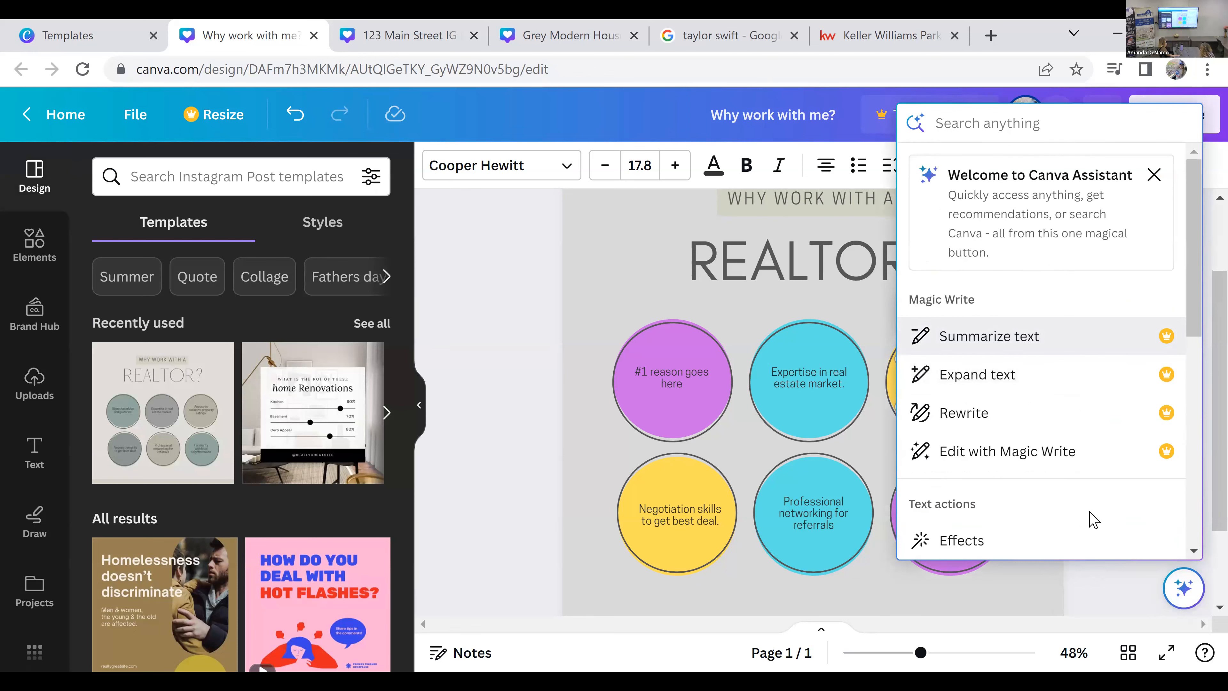
click(1183, 587)
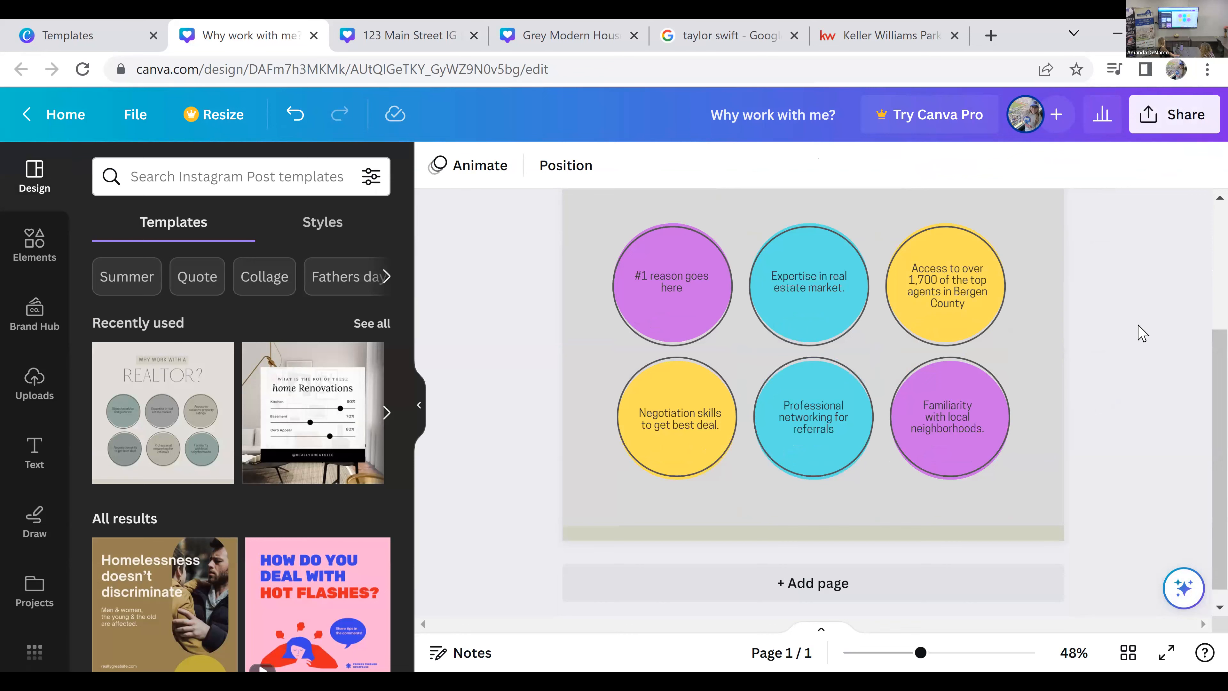
Step: Add a second page and apply the animated "Take a Break to Refresh" roadside template to it
scroll(1144, 334, up, 2)
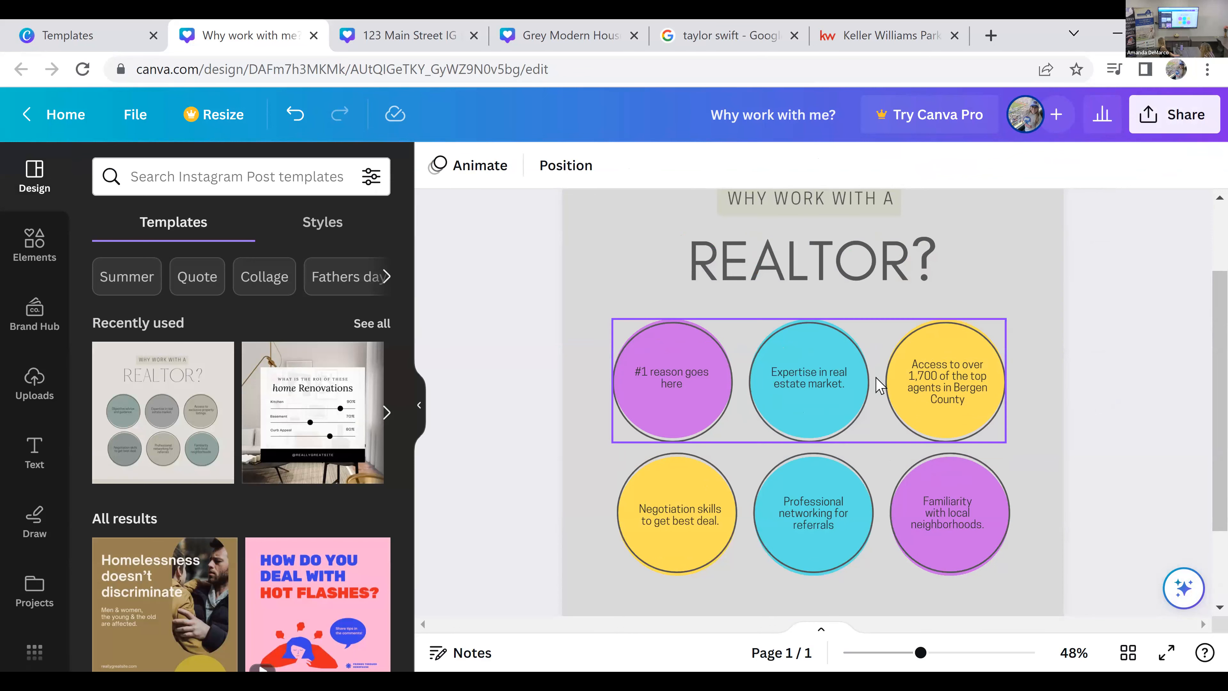
scroll(309, 358, down, 4)
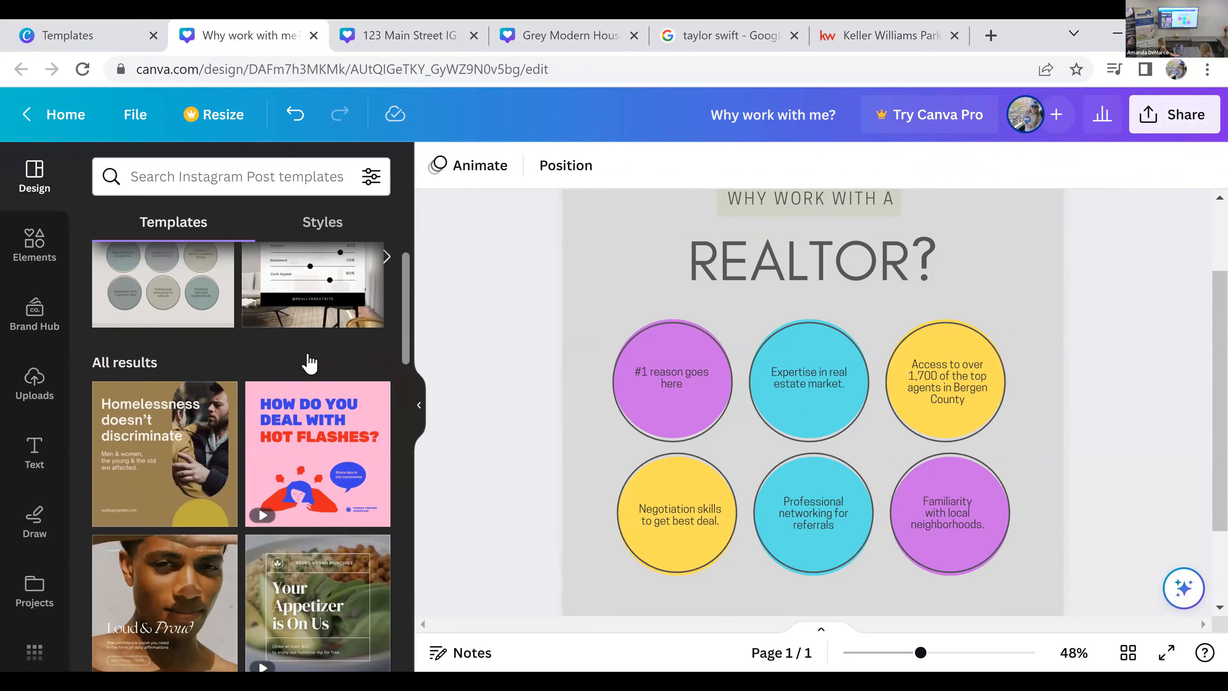
scroll(338, 464, down, 4)
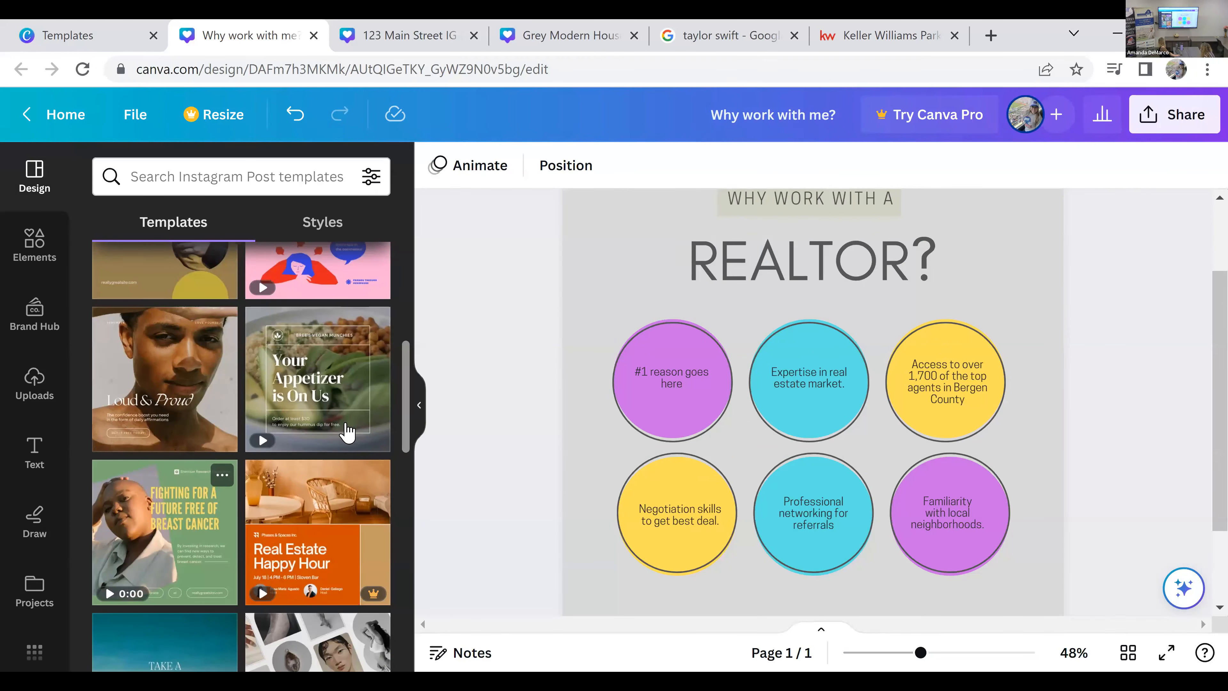
scroll(201, 489, down, 4)
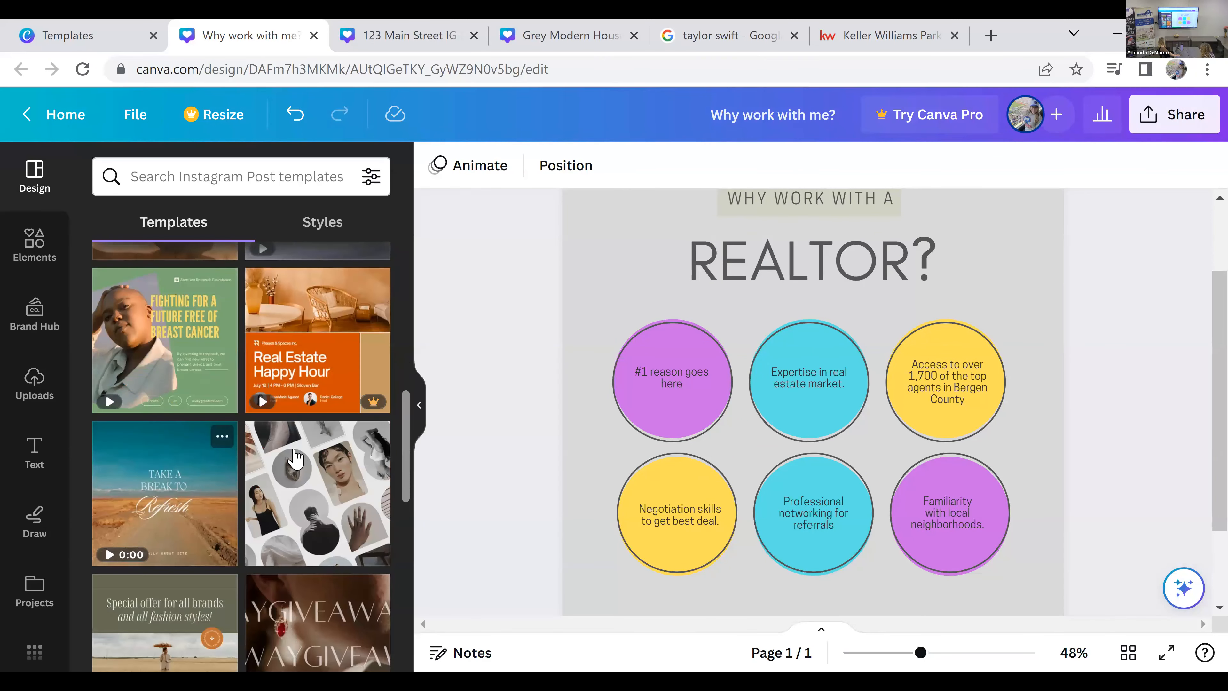
scroll(290, 457, down, 2)
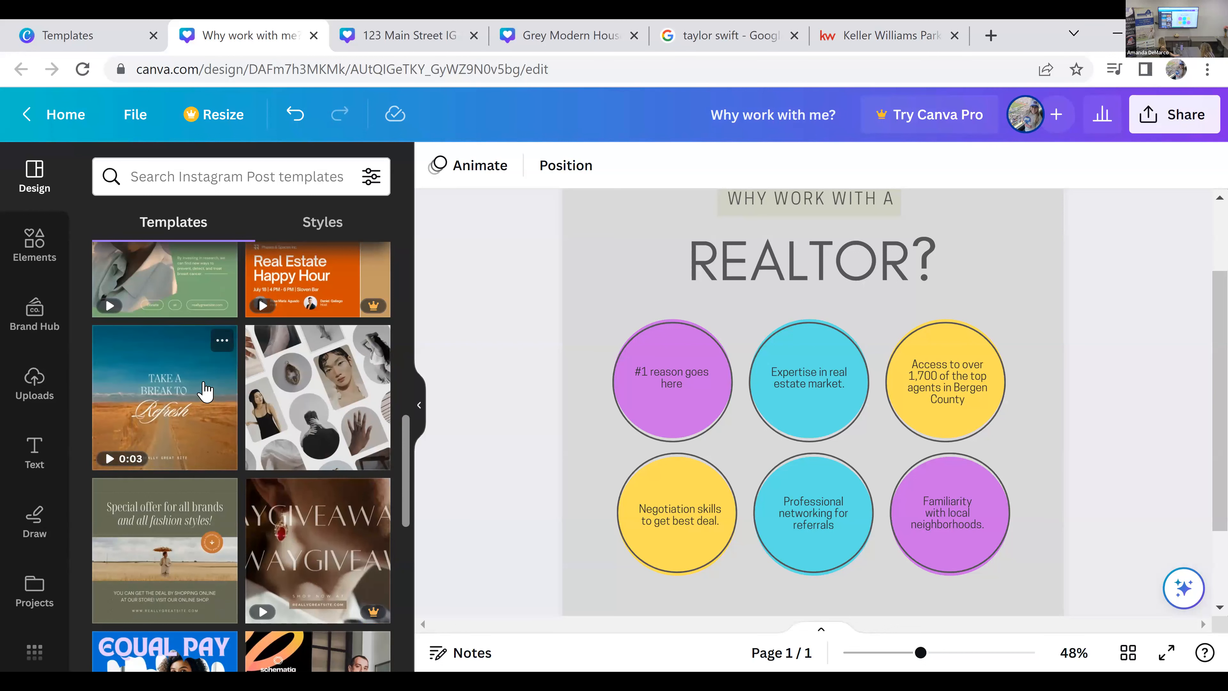
scroll(814, 523, down, 3)
click(779, 563)
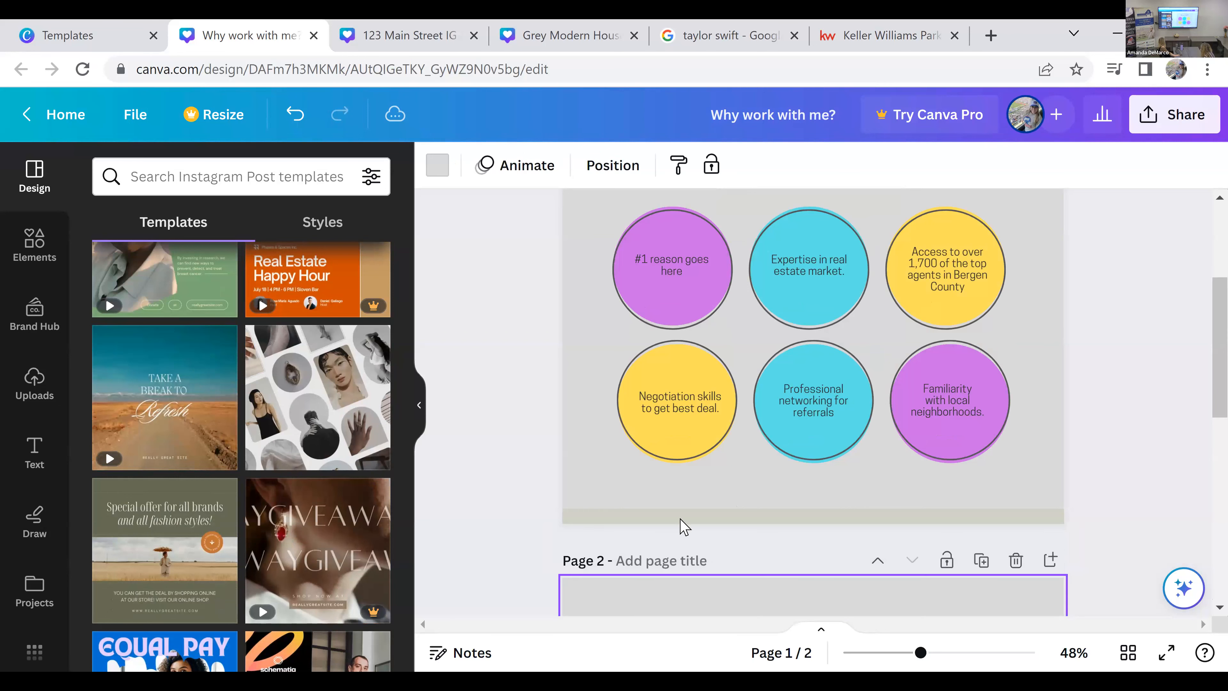
click(159, 406)
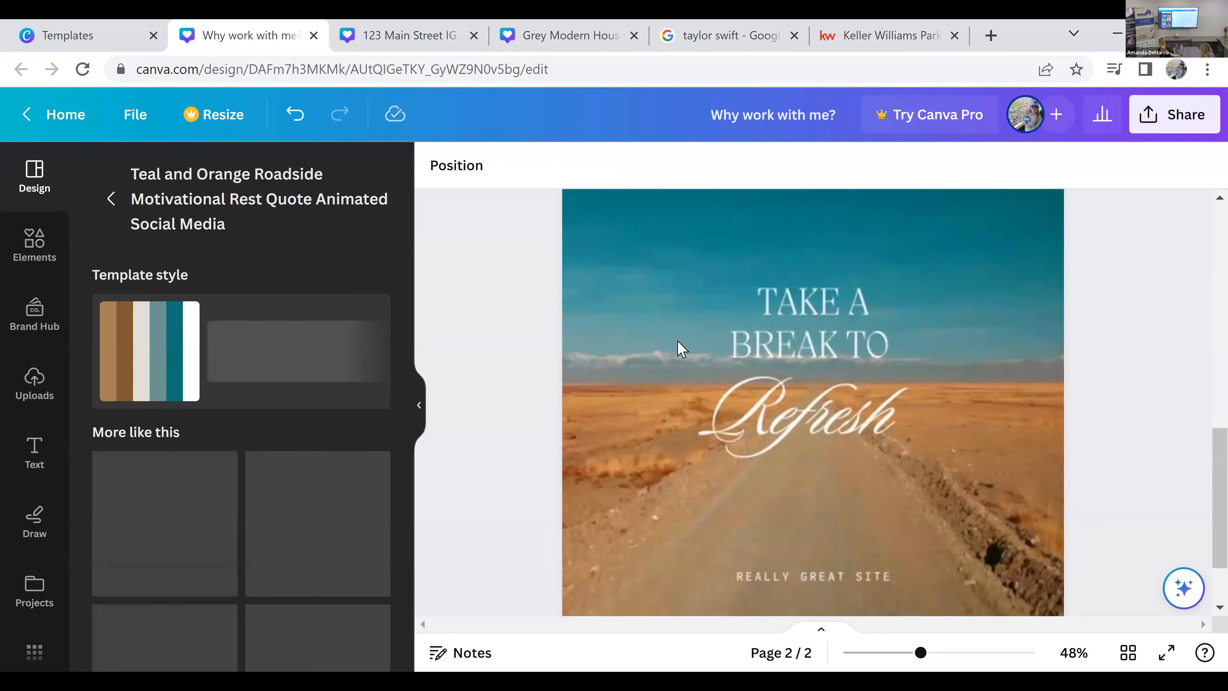
Step: Replace page 2's template with the Teal Blue Summer Activated animated graphic and inspect its background video
click(826, 390)
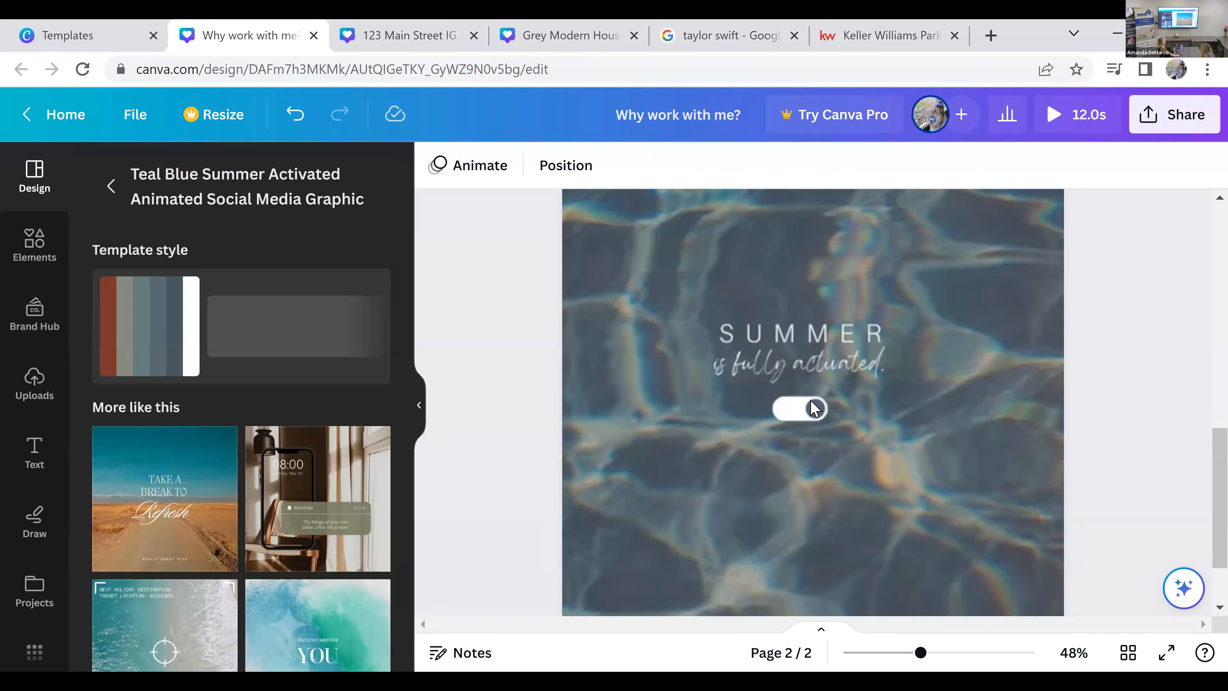
click(858, 469)
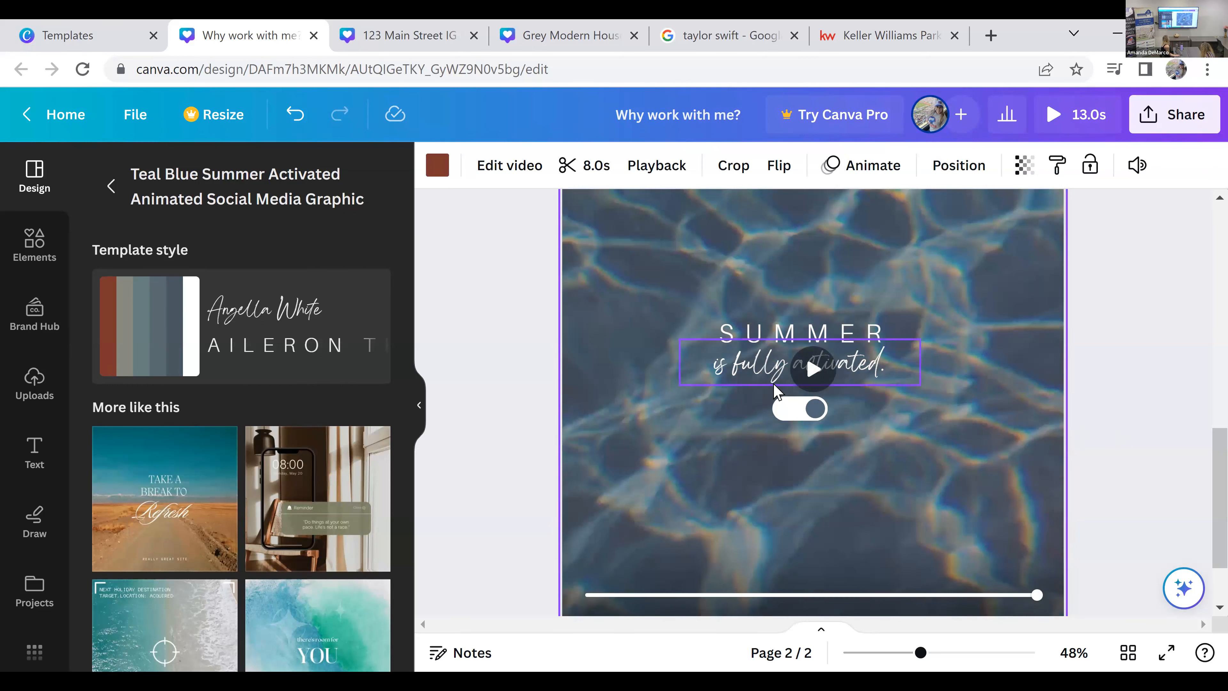
click(1084, 473)
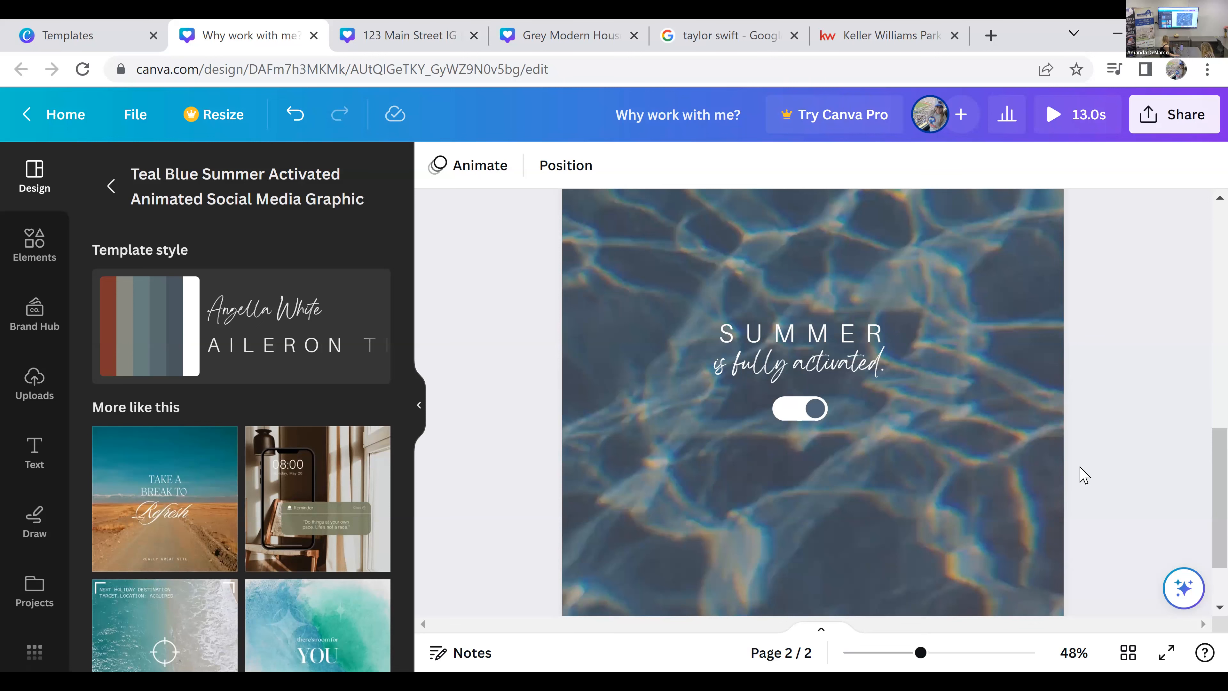
scroll(1085, 476, up, 2)
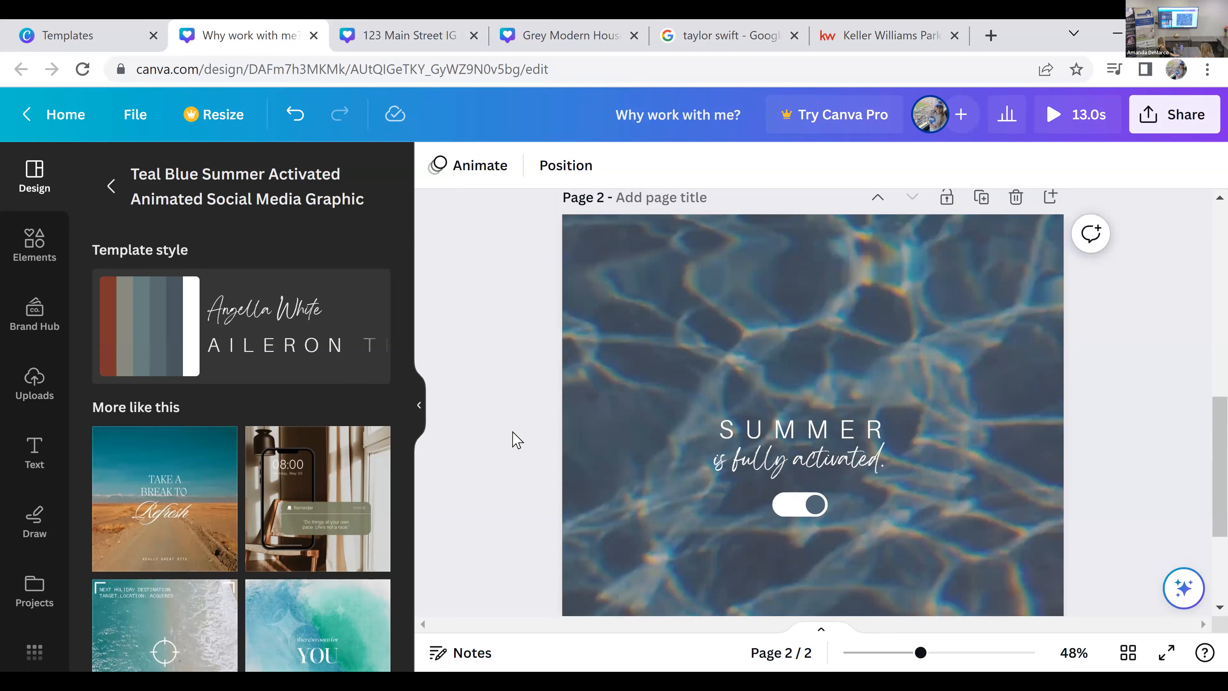
scroll(622, 387, up, 5)
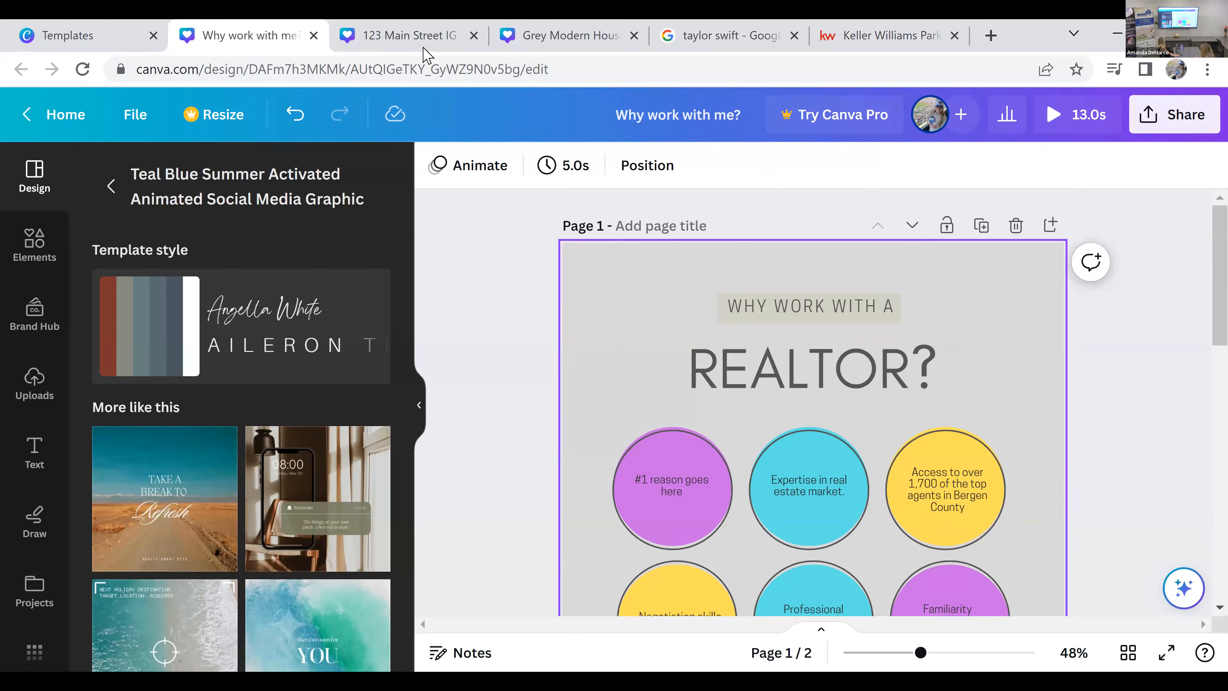
Step: Switch to the 123 Main Street IG post and examine the photo editing tools and filters for page 2's circular portrait
click(406, 35)
scroll(936, 502, up, 4)
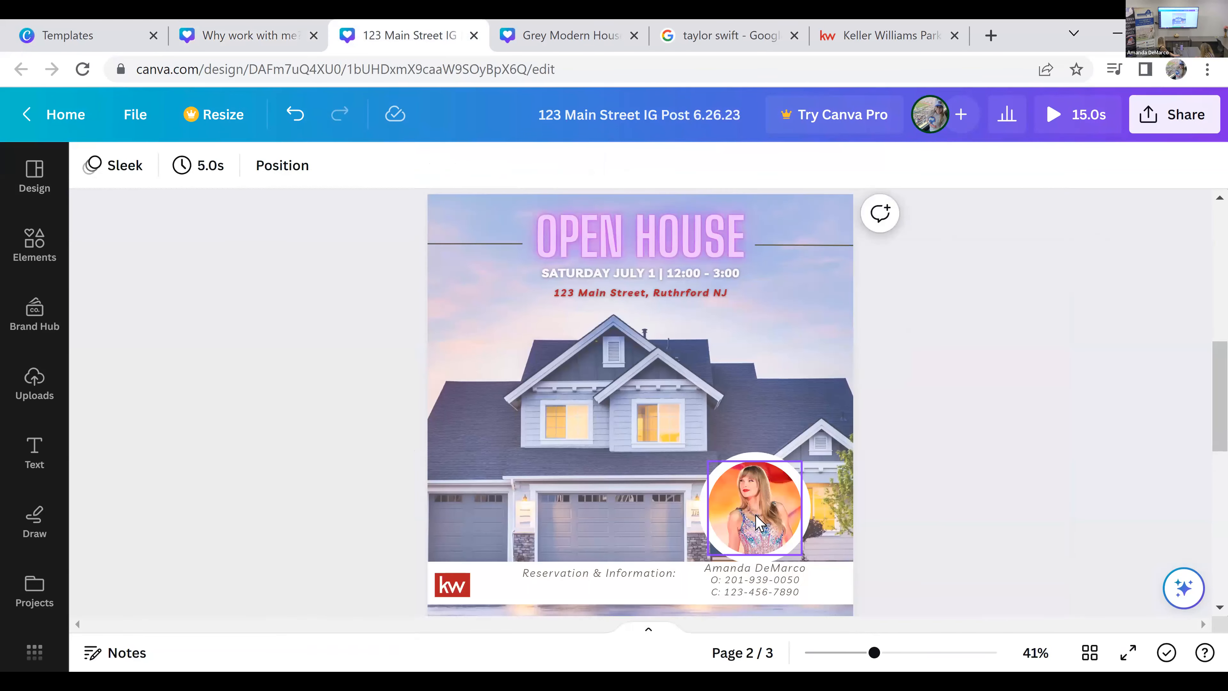
click(760, 523)
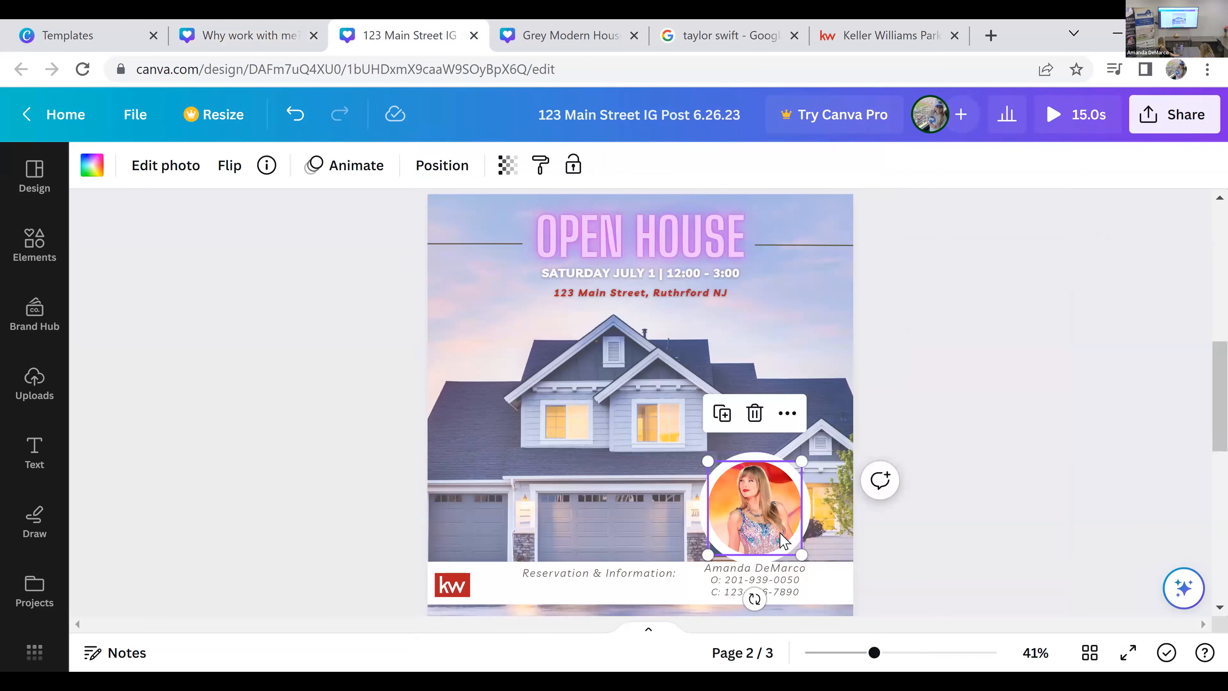
click(162, 170)
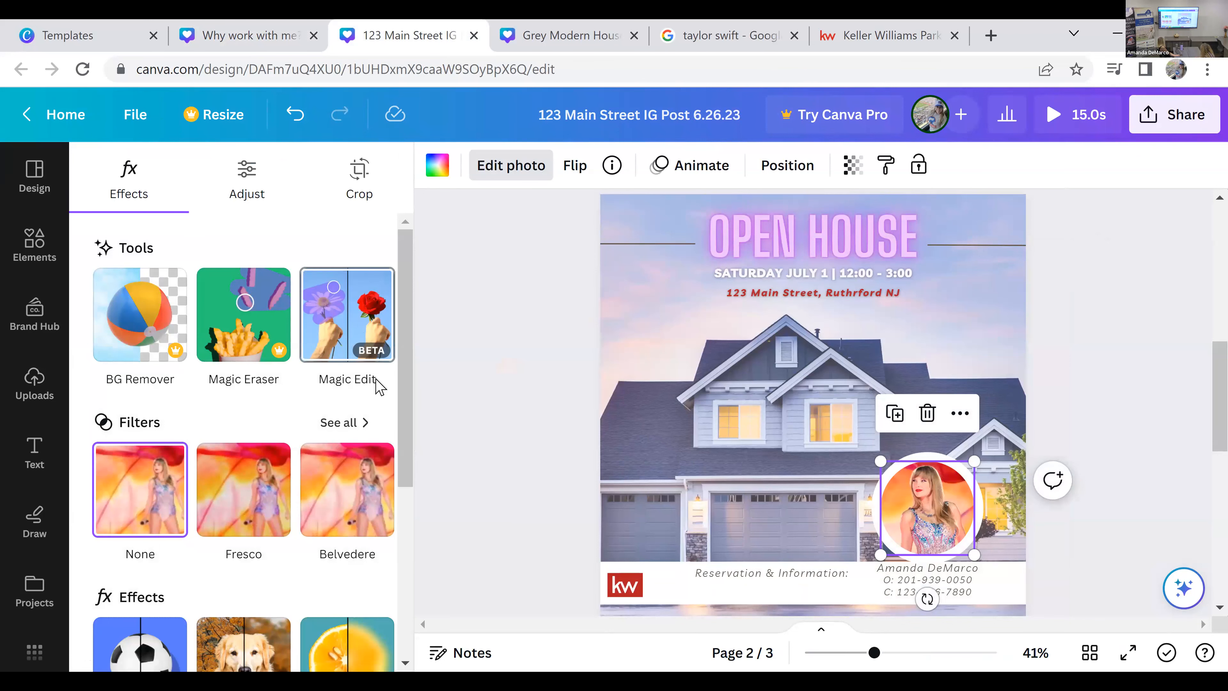
scroll(294, 527, down, 2)
scroll(293, 528, up, 2)
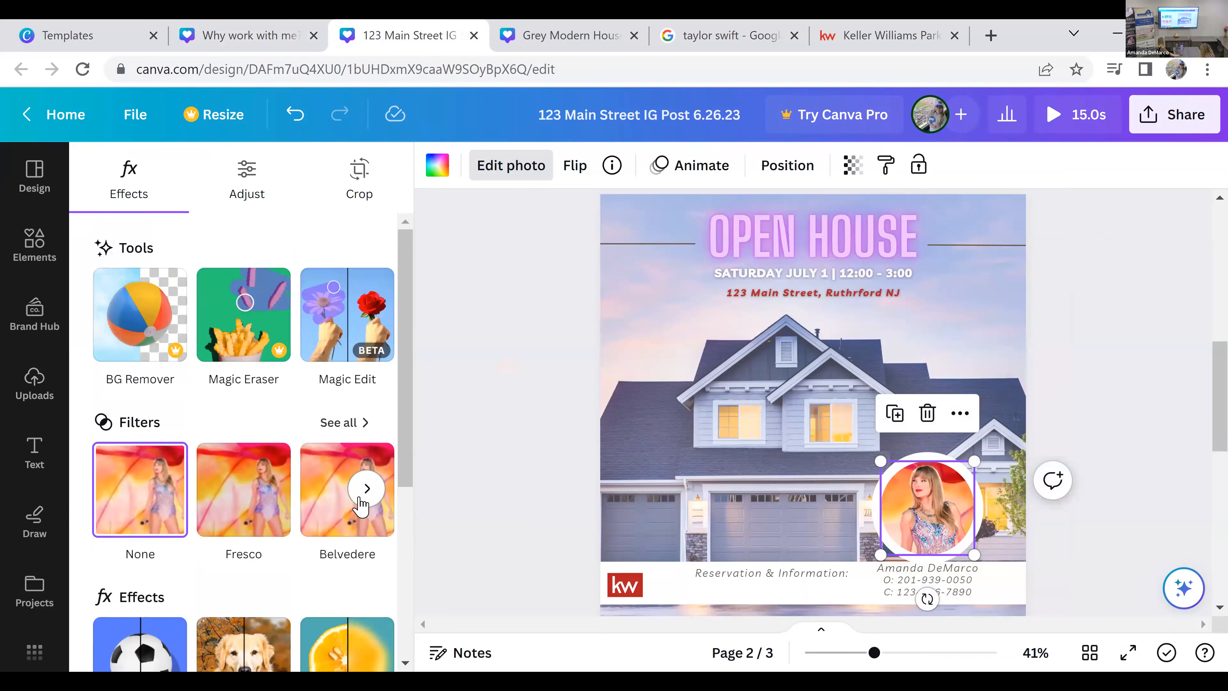
click(541, 368)
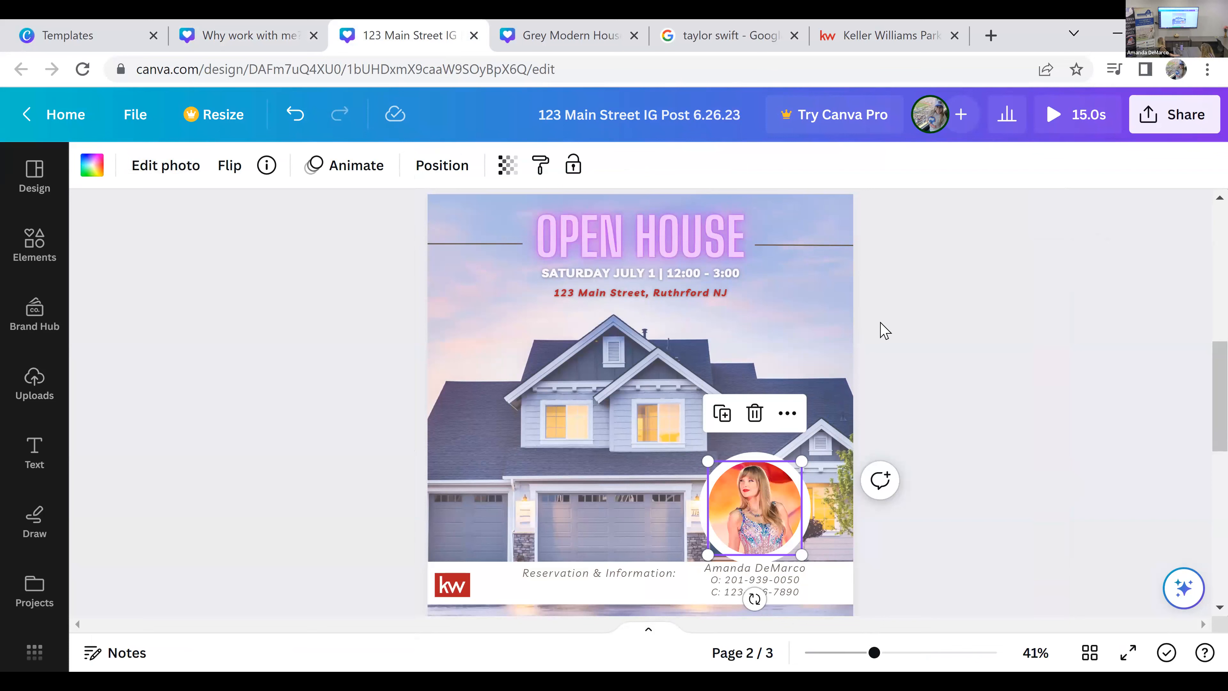
click(977, 384)
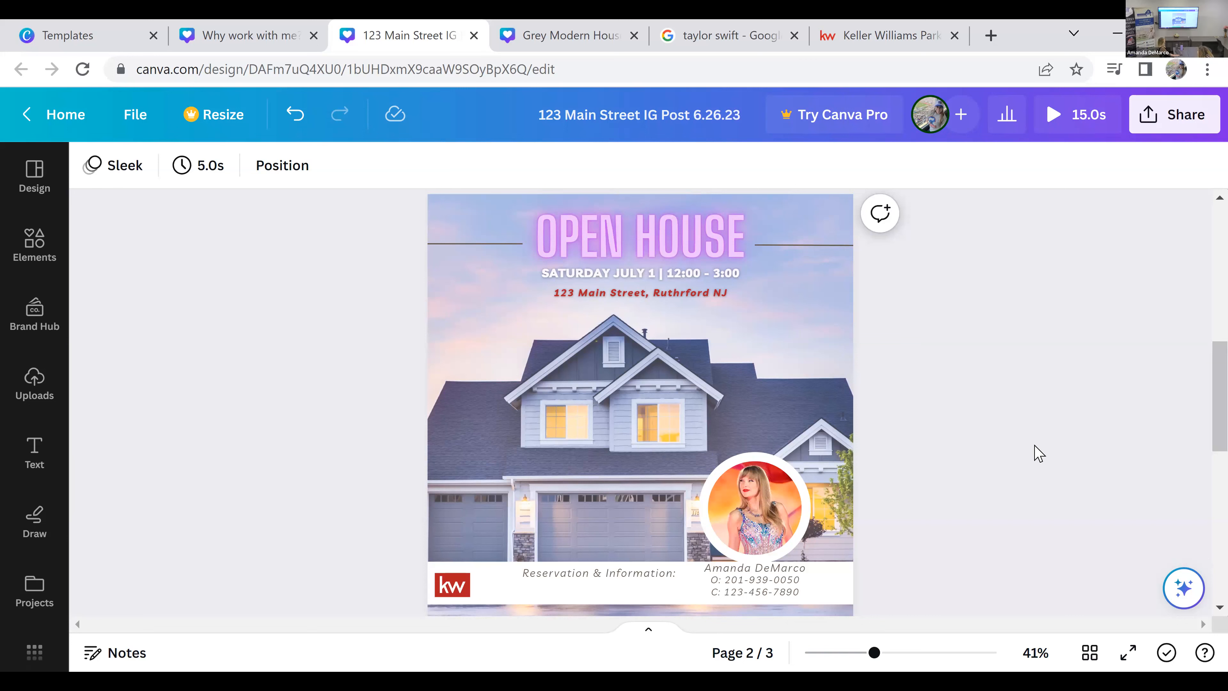
Step: Add the pink neon "GLOW" text style to page 2 and replace its text with "OPEN HOUSE"
click(729, 238)
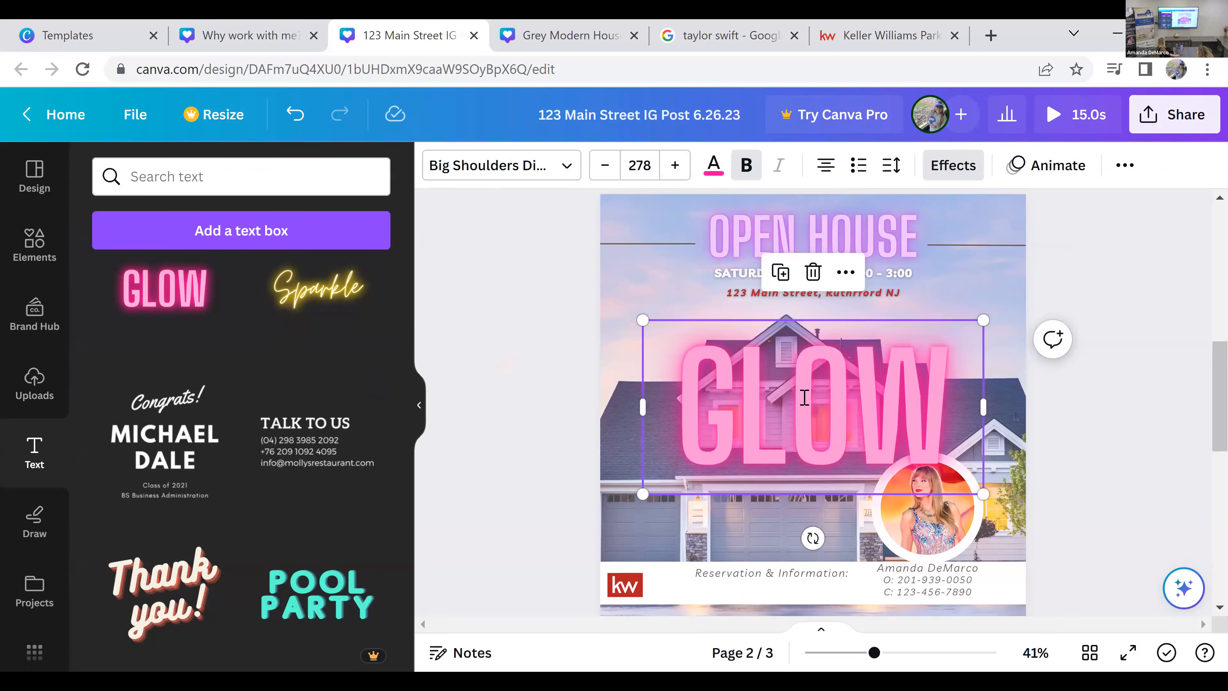
double_click(804, 398)
text(OPEN HOUSE)
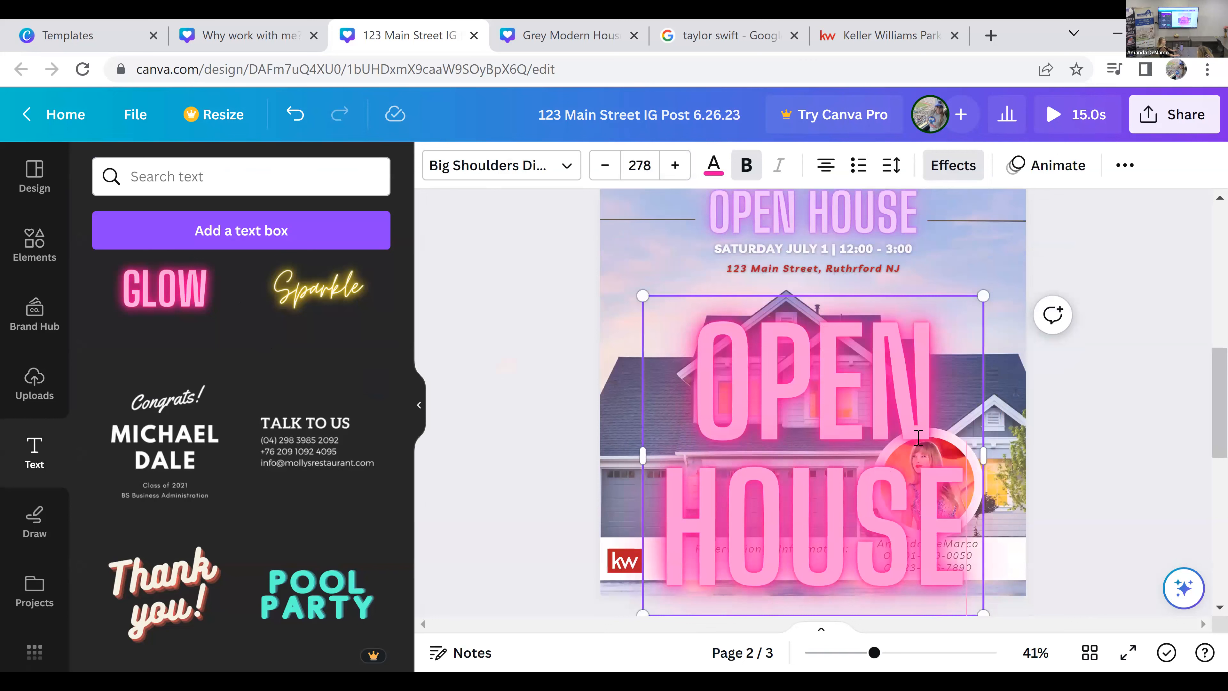
click(1112, 503)
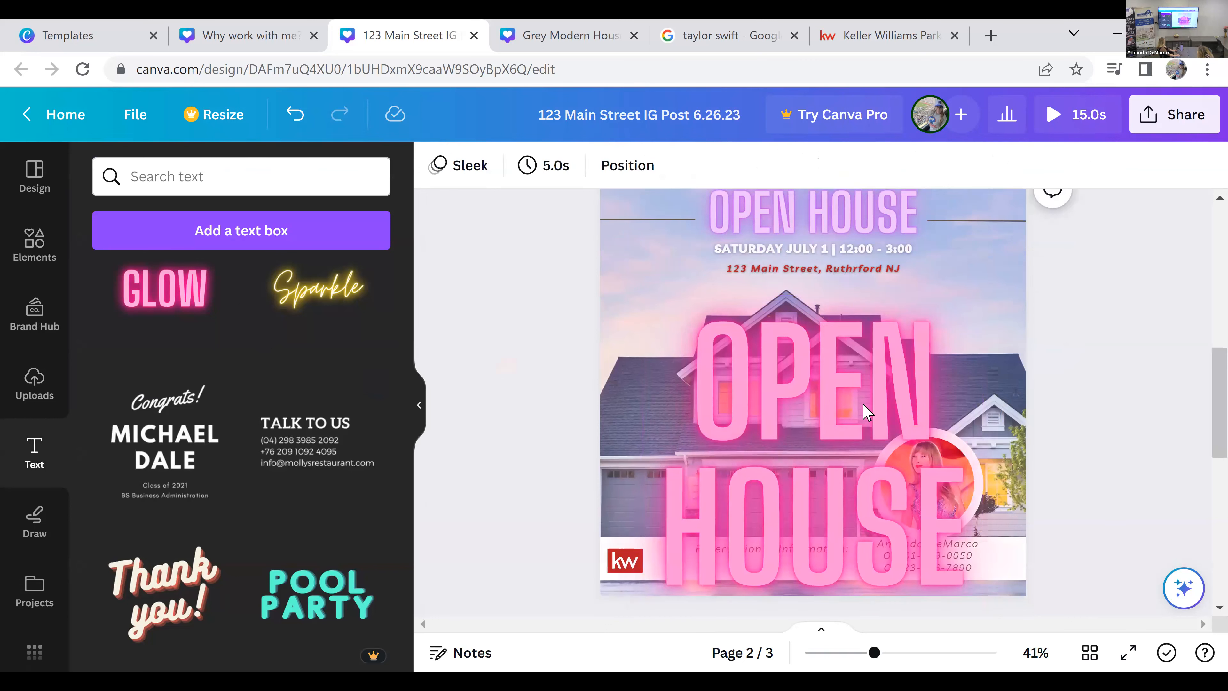
Step: Delete the oversized pink neon "OPEN HOUSE" text from page 2 and dismiss the Canva Pro upgrade offer
click(878, 454)
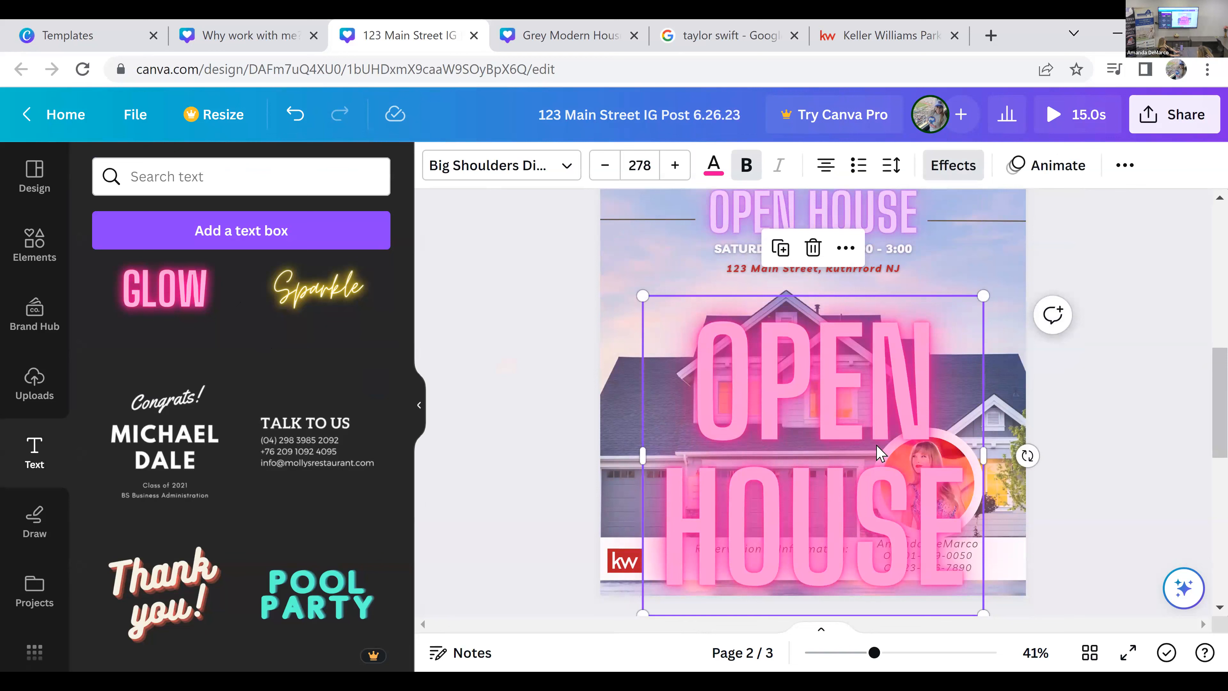
key(Delete)
scroll(250, 491, down, 5)
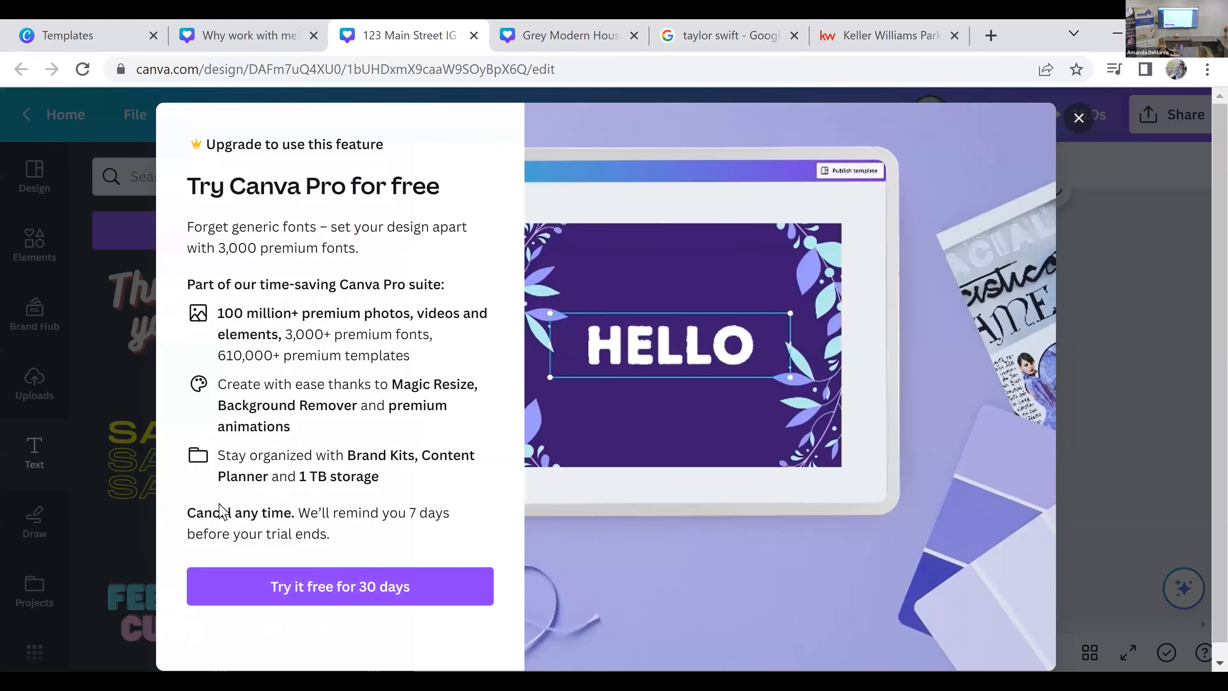
key(Escape)
Step: Add the yellow neon "NOW SHOWING" text style to page 2 and replace its text with "OPEN HOUSE"
scroll(283, 452, down, 6)
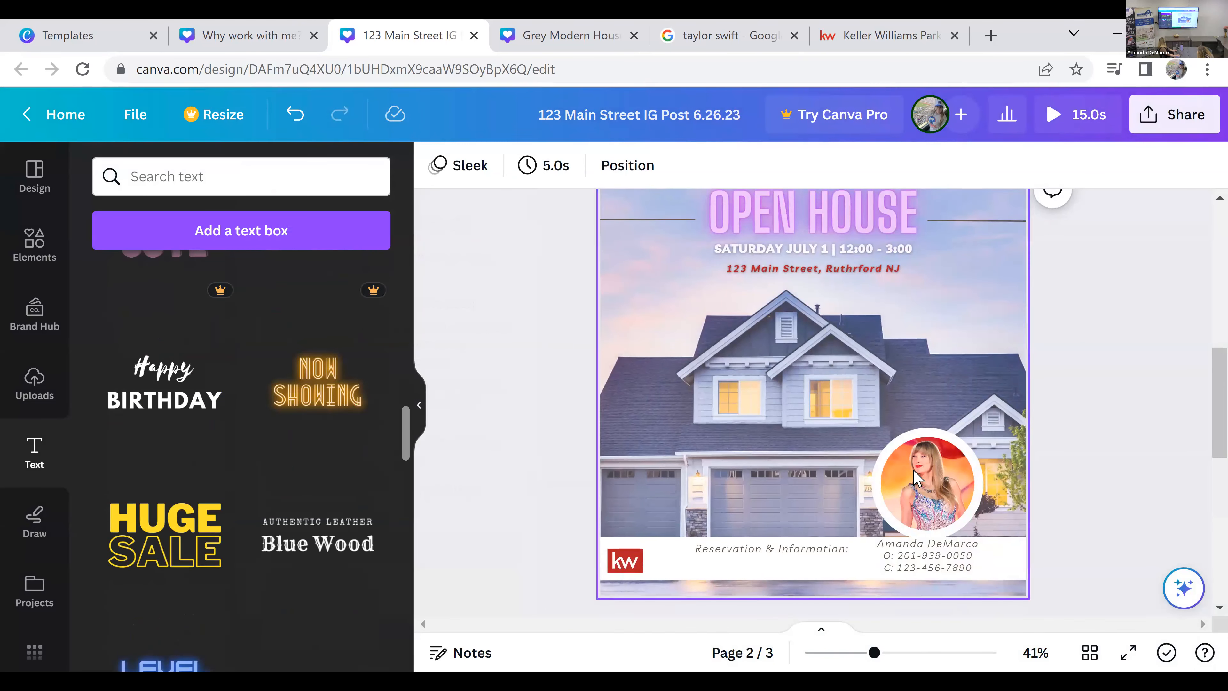
scroll(855, 416, up, 2)
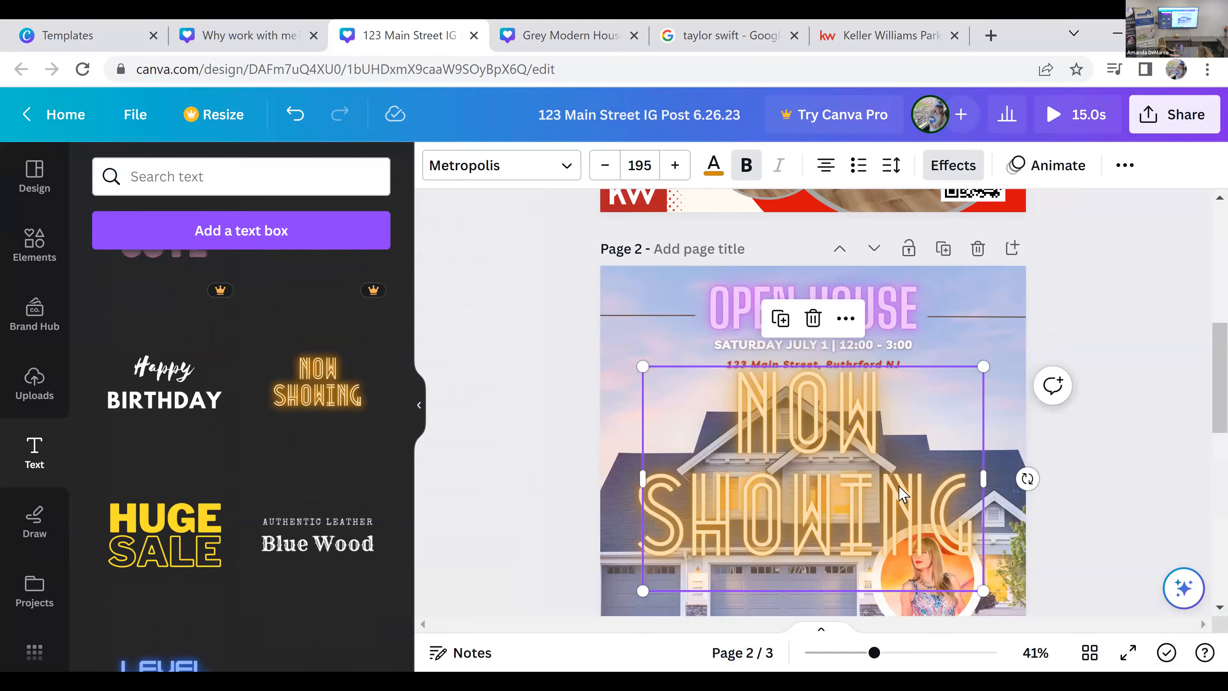
click(889, 454)
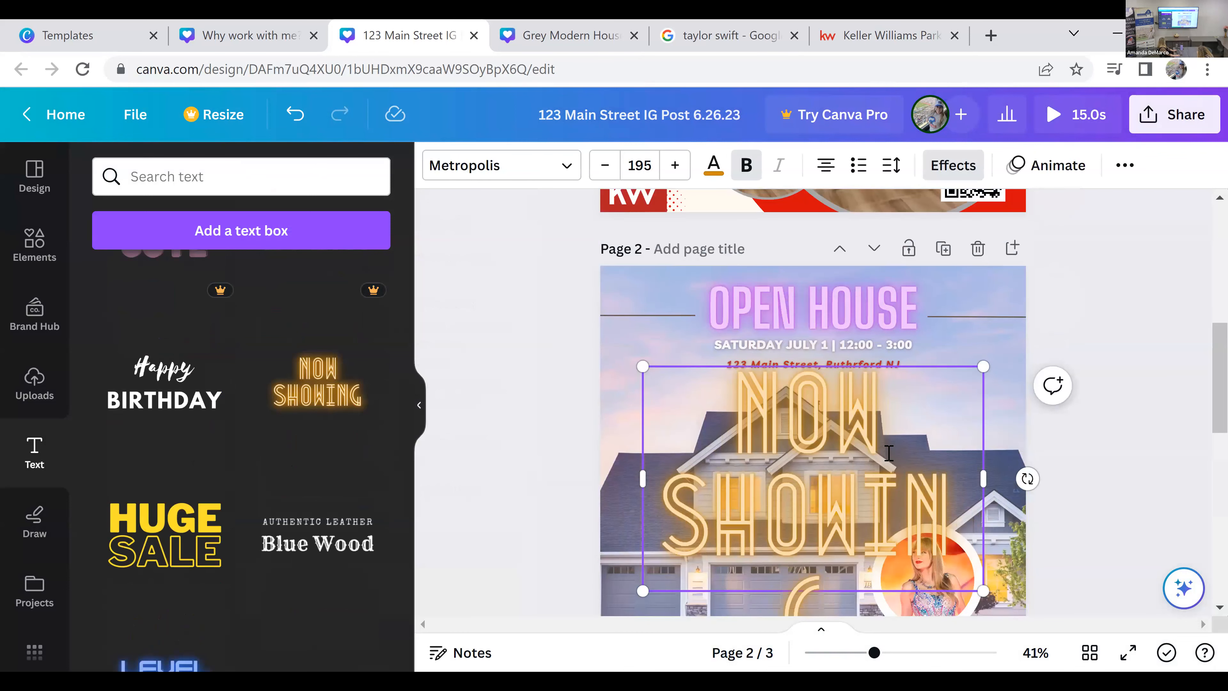
key(ctrl+a)
text(OPEN HOUSE)
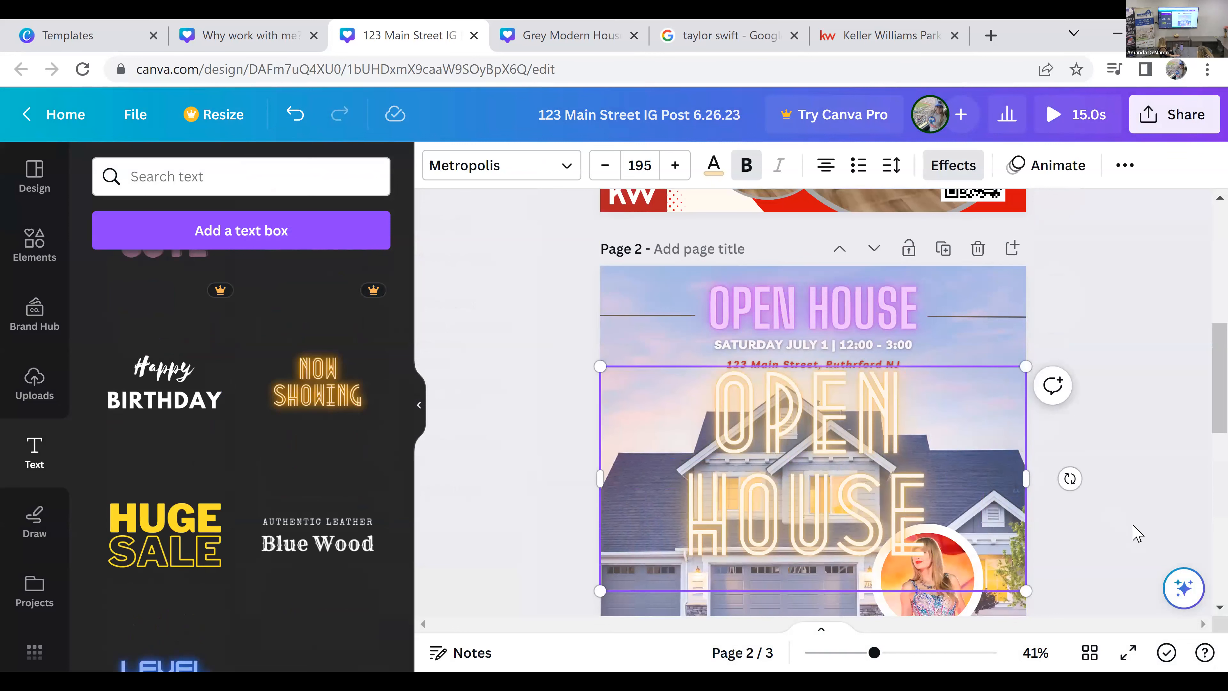
Step: Move the yellow "OPEN HOUSE" text up on page 2 and move the original pink heading down onto page 3
click(1054, 543)
click(914, 547)
drag(858, 466, 866, 409)
click(909, 297)
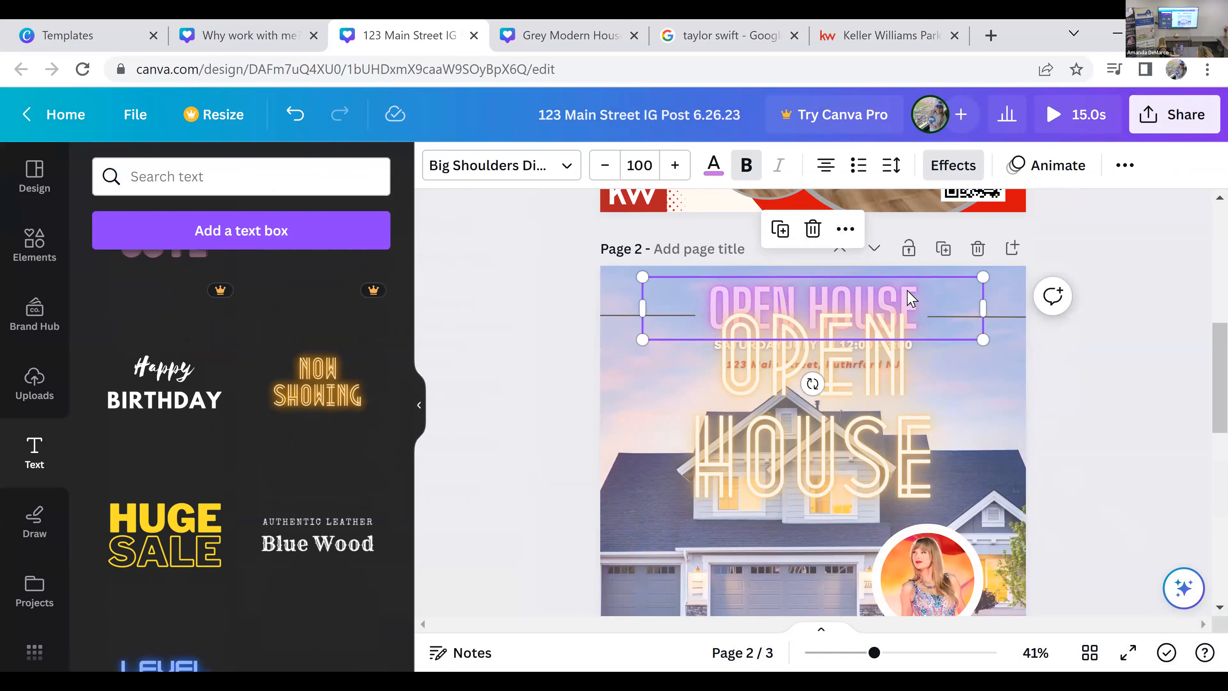
drag(919, 306, 731, 459)
scroll(964, 513, up, 8)
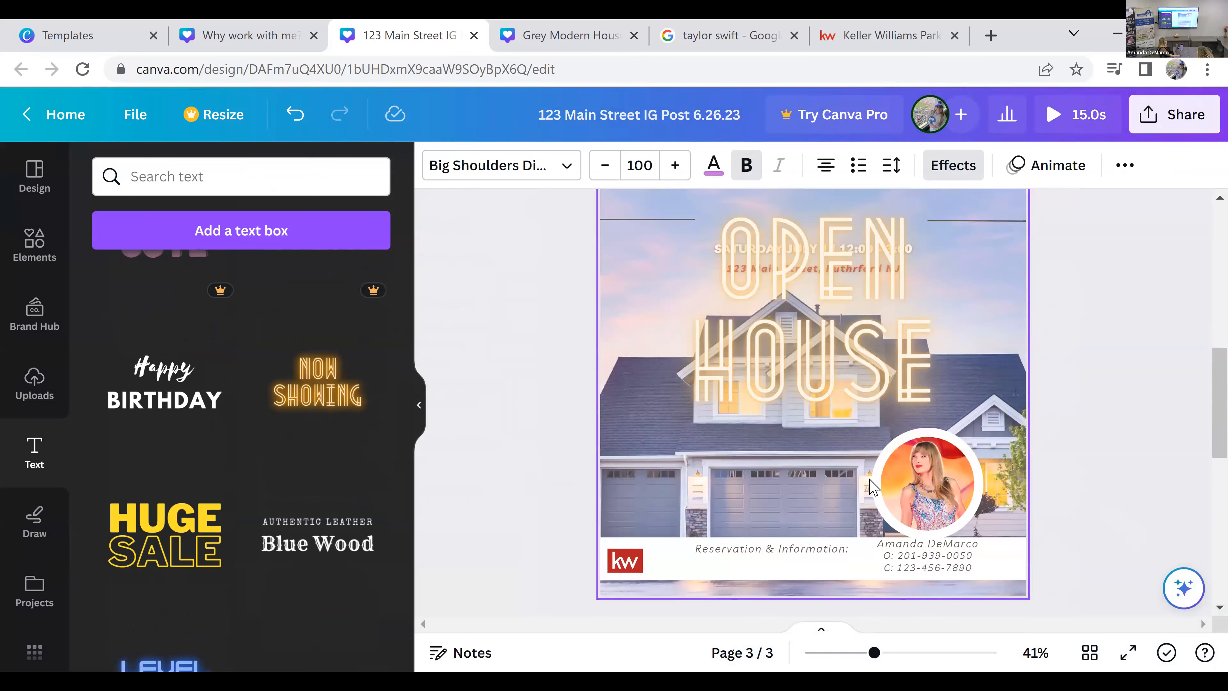
Step: Shrink the yellow "OPEN HOUSE" text to size 113, widen it onto one line, and place it between the header lines above the date
click(1032, 531)
drag(1003, 501, 824, 407)
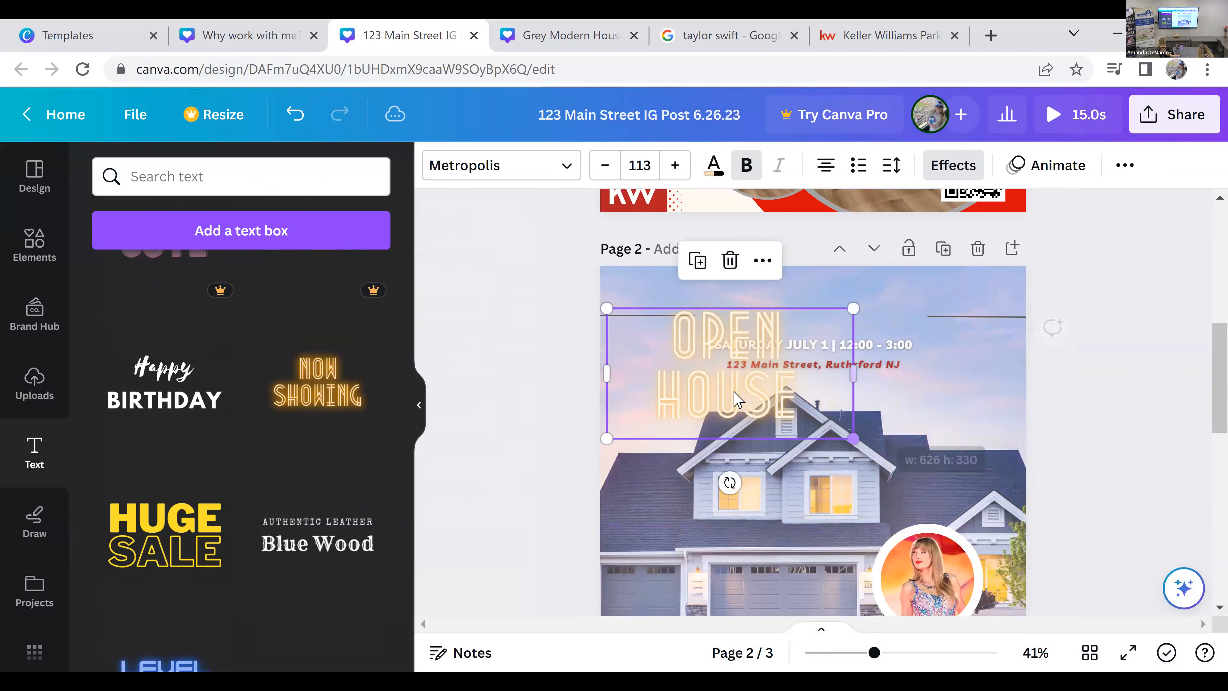
drag(737, 399, 811, 347)
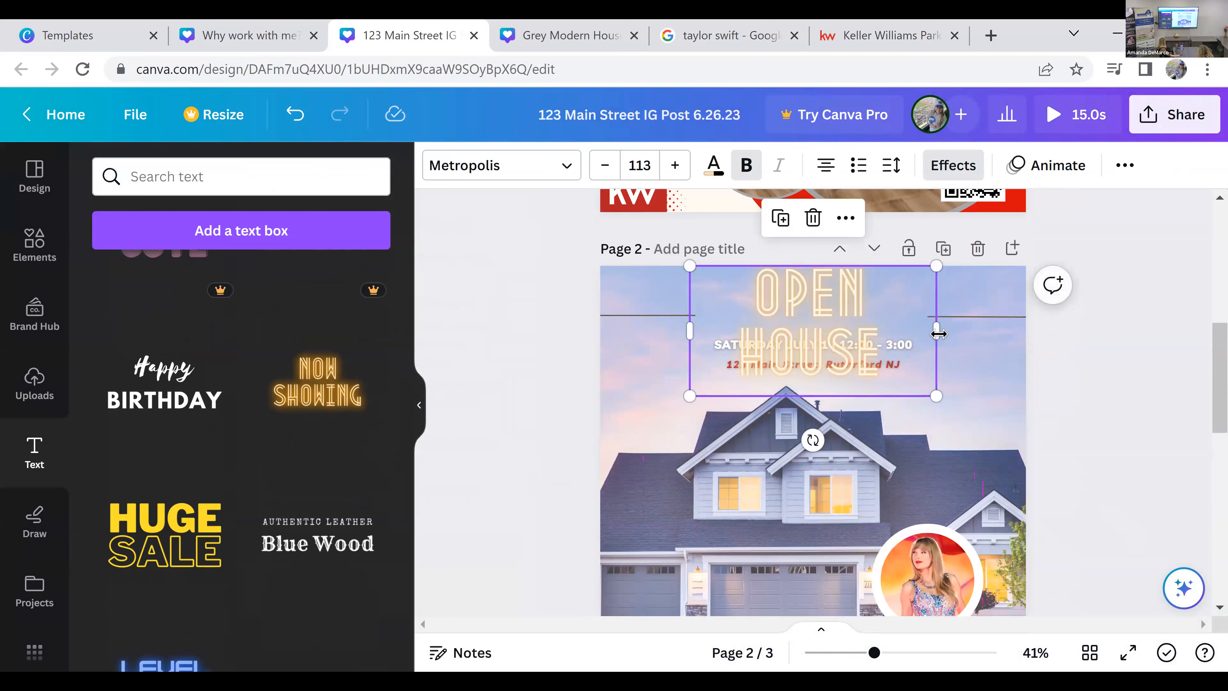
drag(1012, 345, 1034, 336)
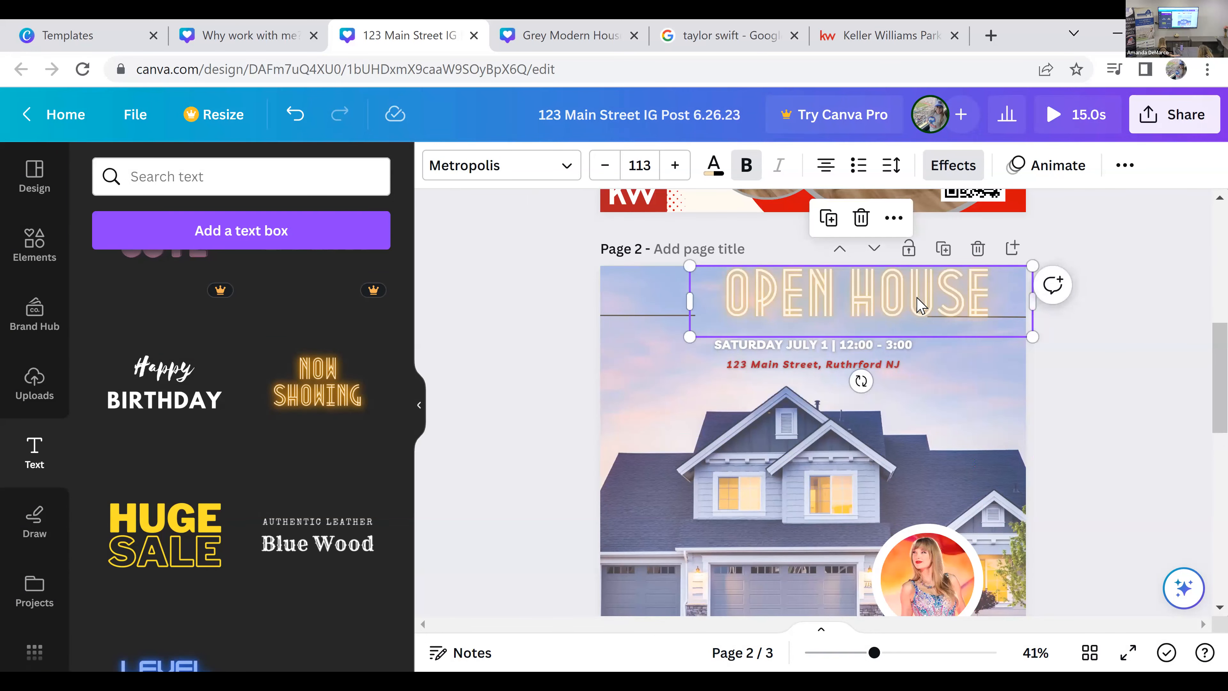
mouse_move(885, 308)
mouse_down()
mouse_move(859, 312)
mouse_move(870, 317)
mouse_up()
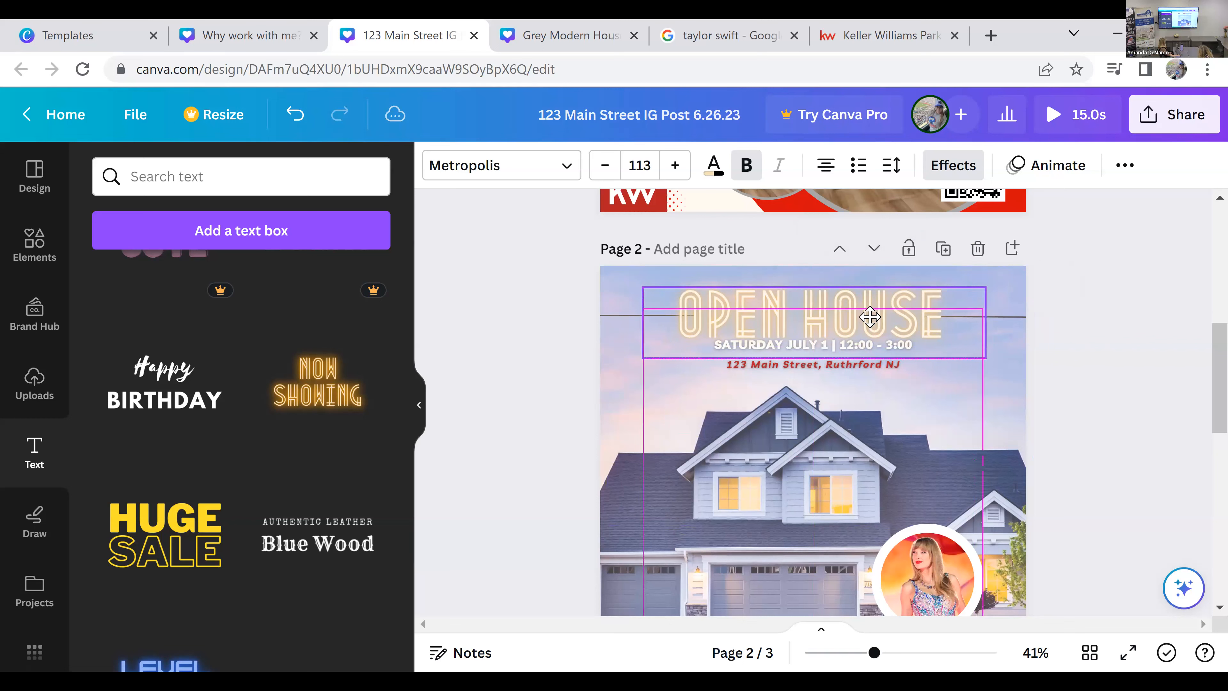
click(1040, 406)
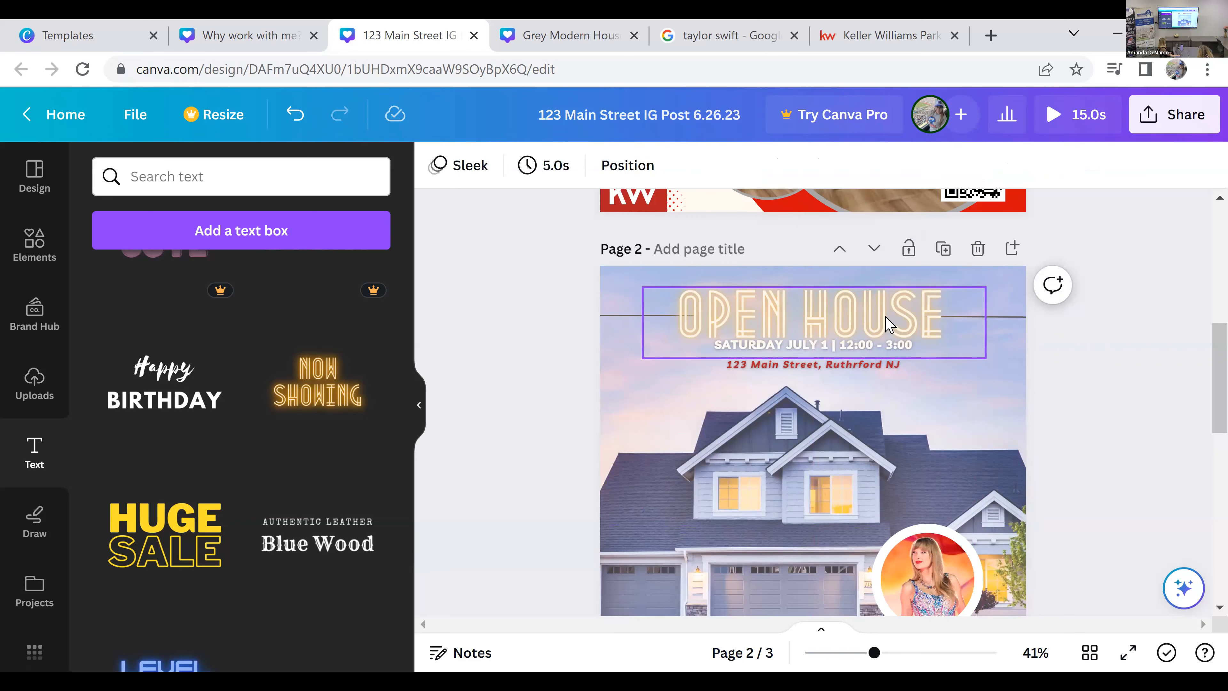
Step: Change the color of page 2's "OPEN HOUSE" heading to the light purple document color
click(890, 324)
click(714, 165)
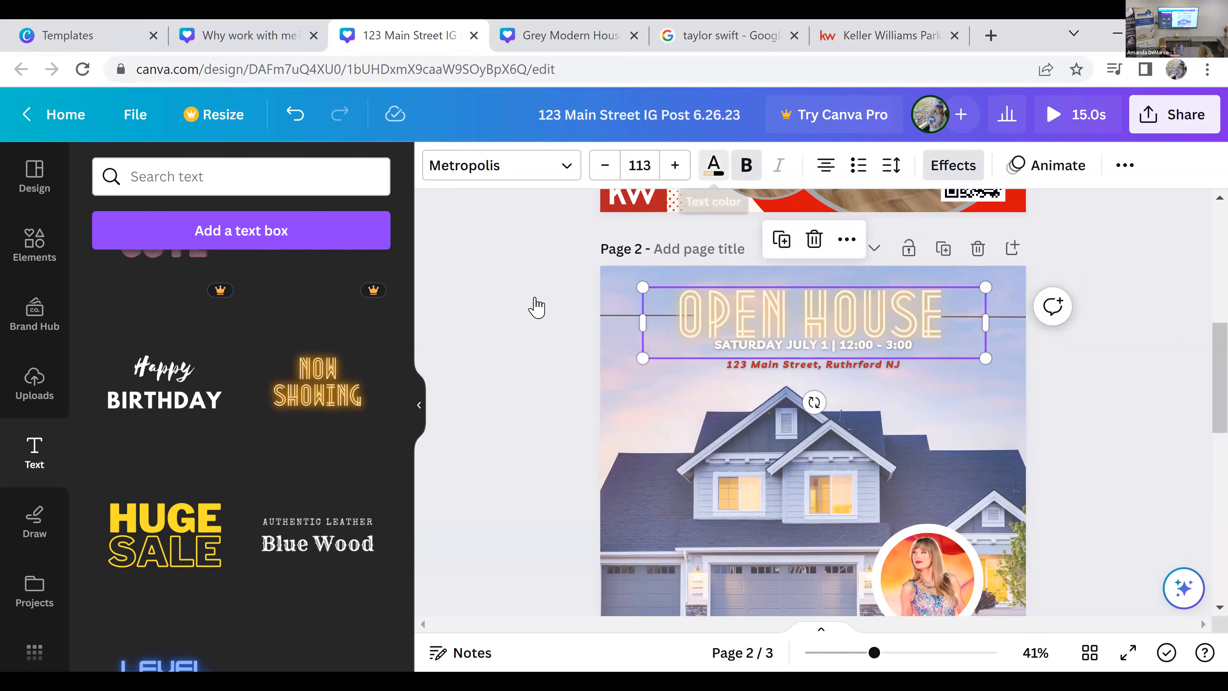
click(153, 346)
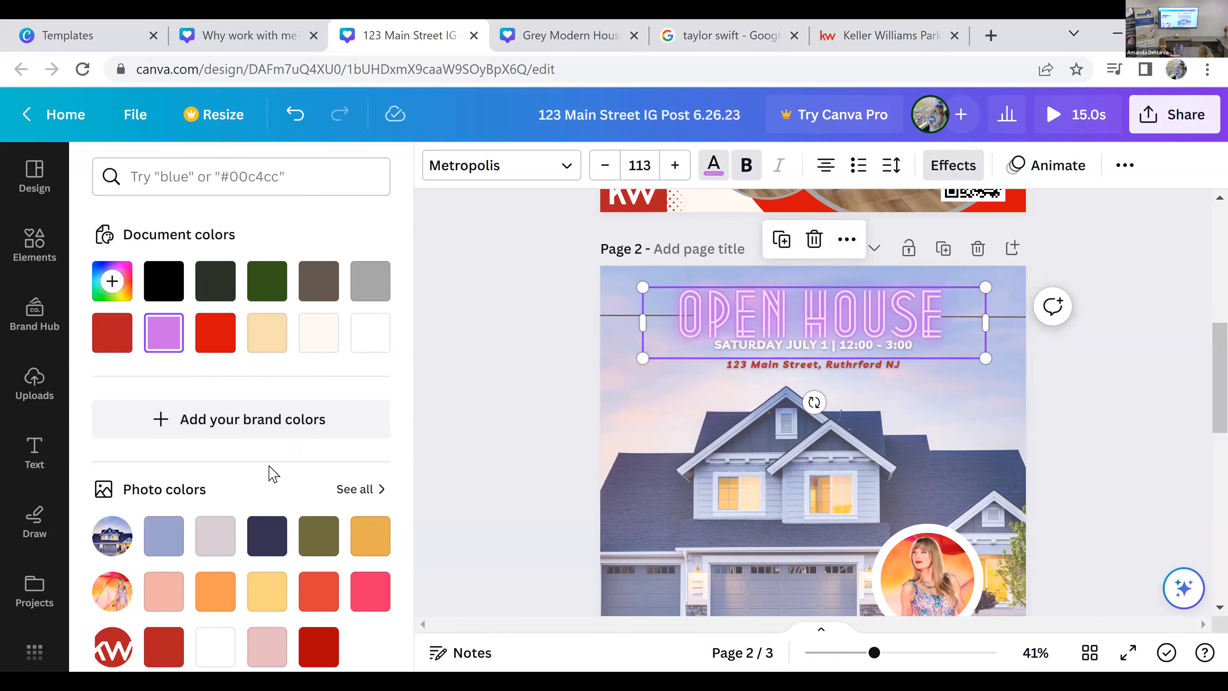
Step: Add the "LEVEL UP" neon text style to page 2 and replace the word "LEVEL" with "REALTOR"
click(43, 468)
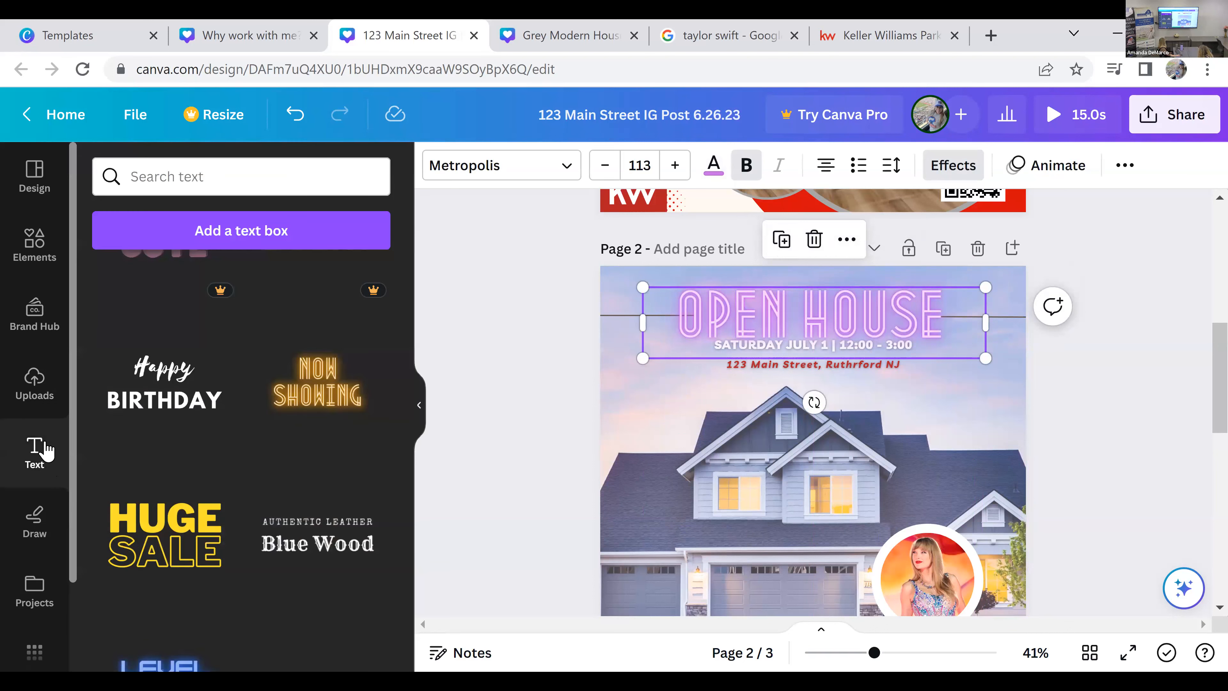
scroll(222, 452, down, 5)
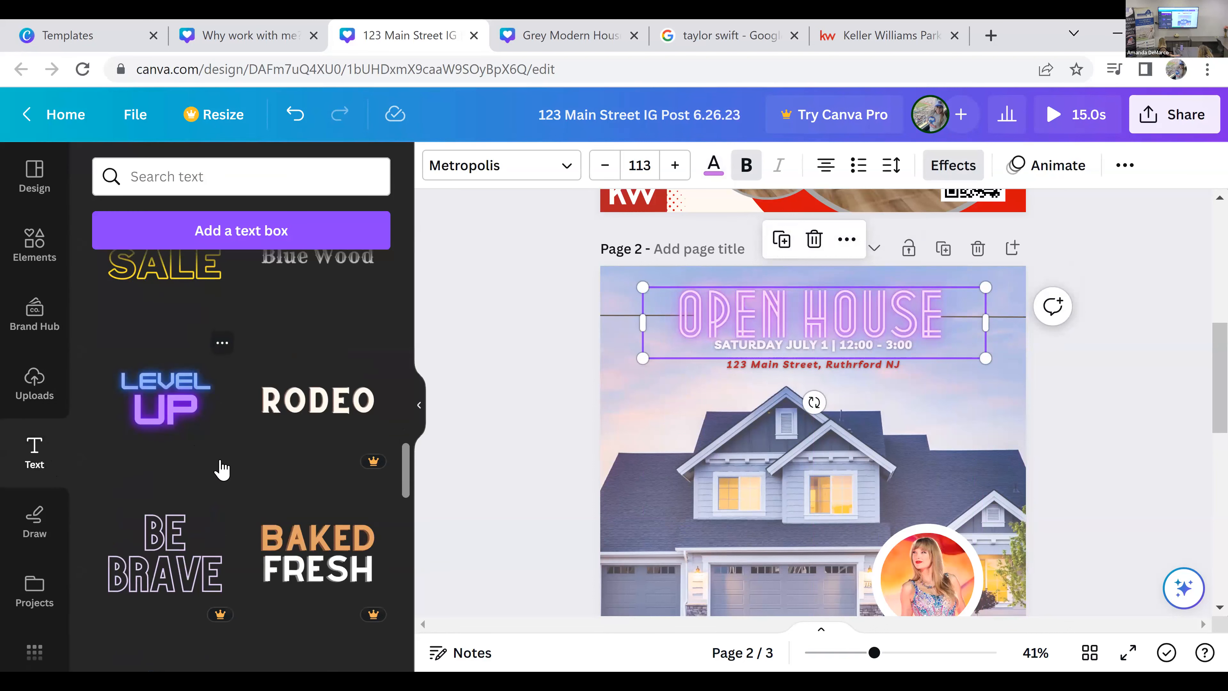
click(189, 424)
click(884, 463)
click(883, 483)
click(866, 420)
click(868, 418)
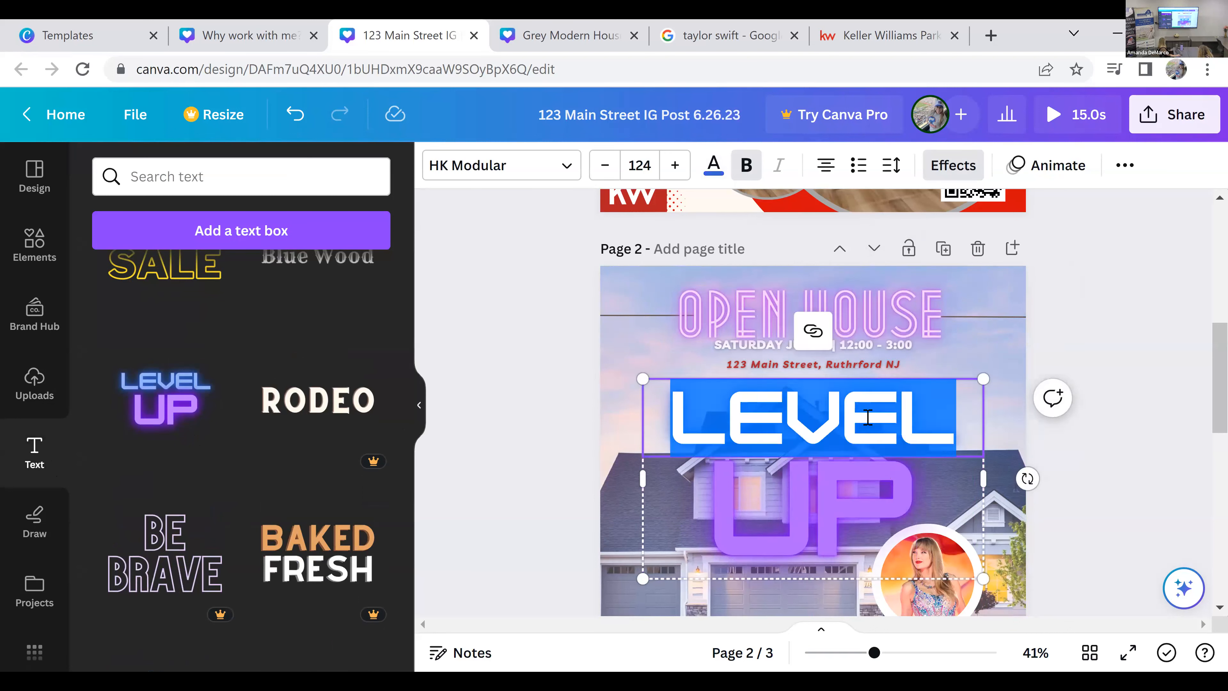
text(REALTOR)
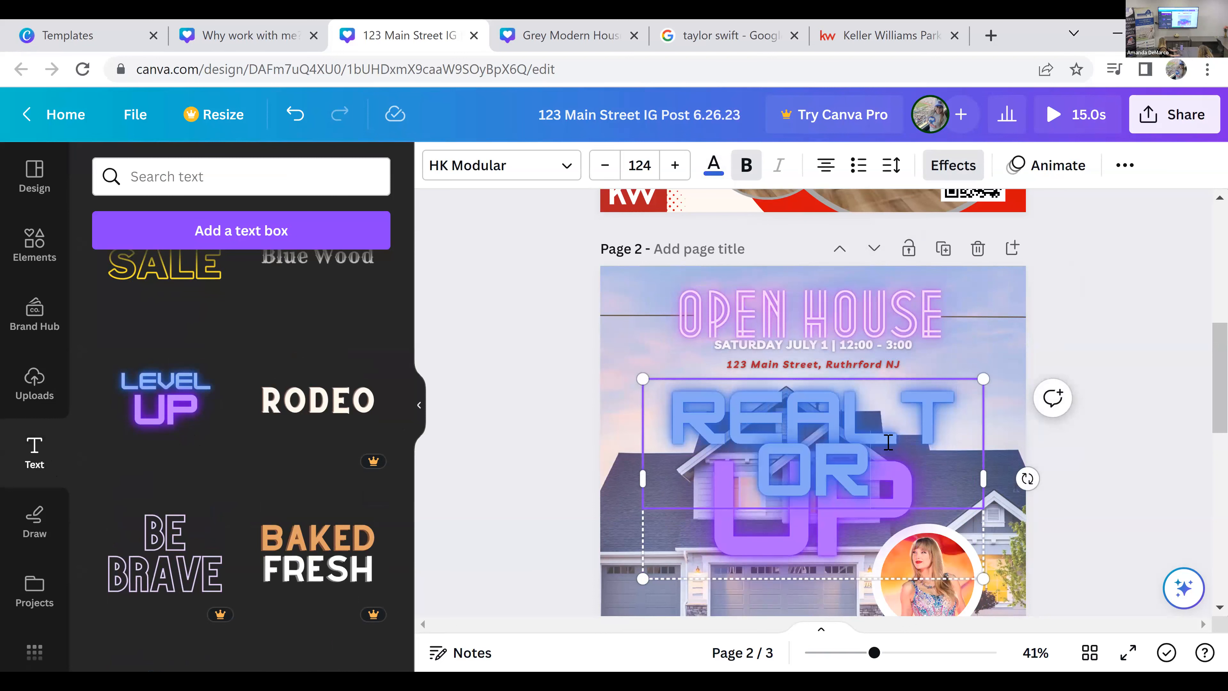
Step: Widen the "REALTOR" text so it fits on one line, move it down, and delete the purple "UP" text
scroll(991, 412, down, 6)
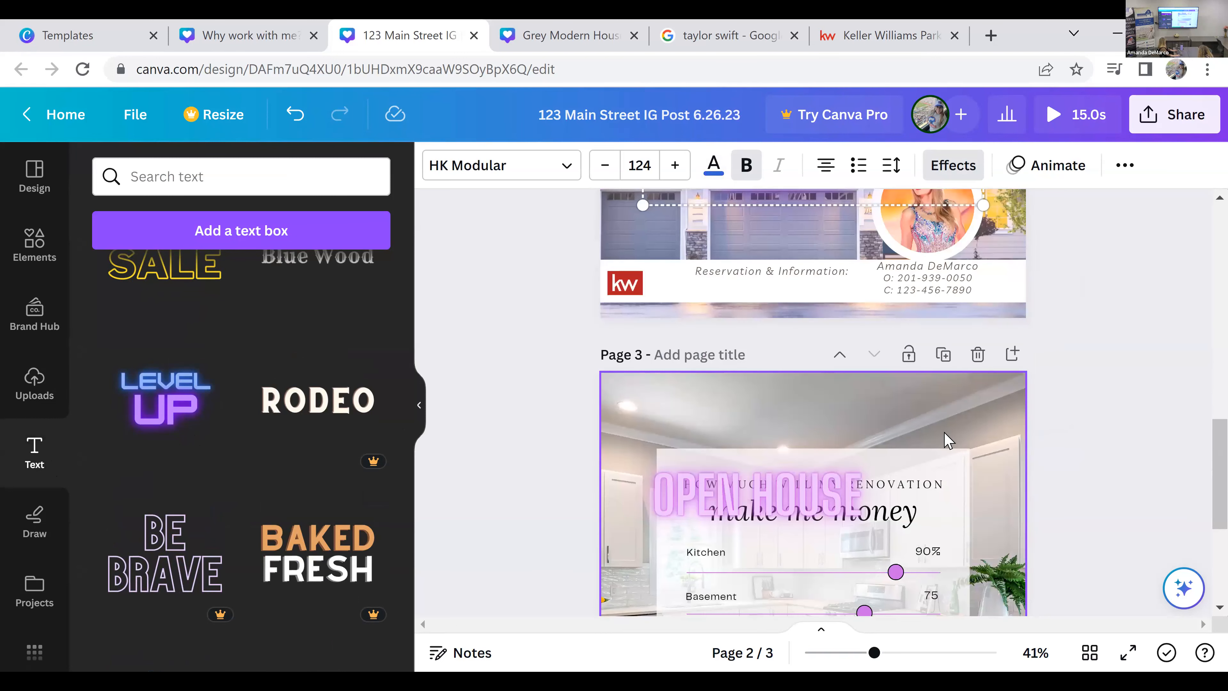
scroll(940, 302, up, 3)
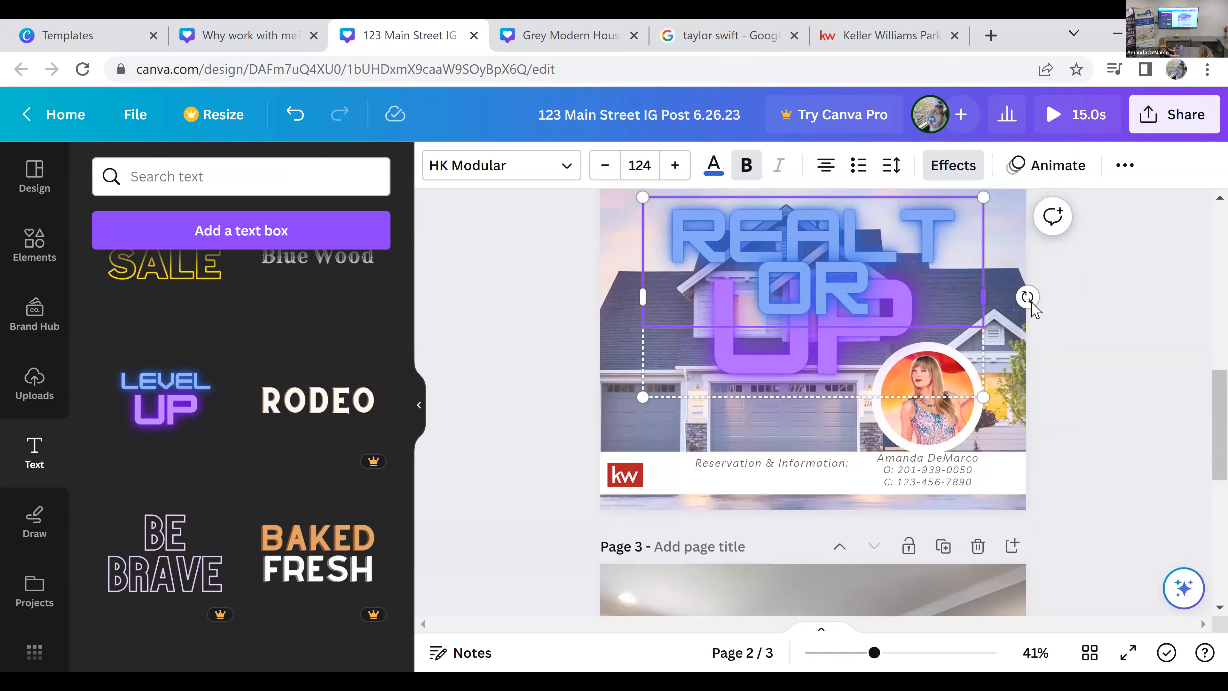
drag(983, 296, 1077, 310)
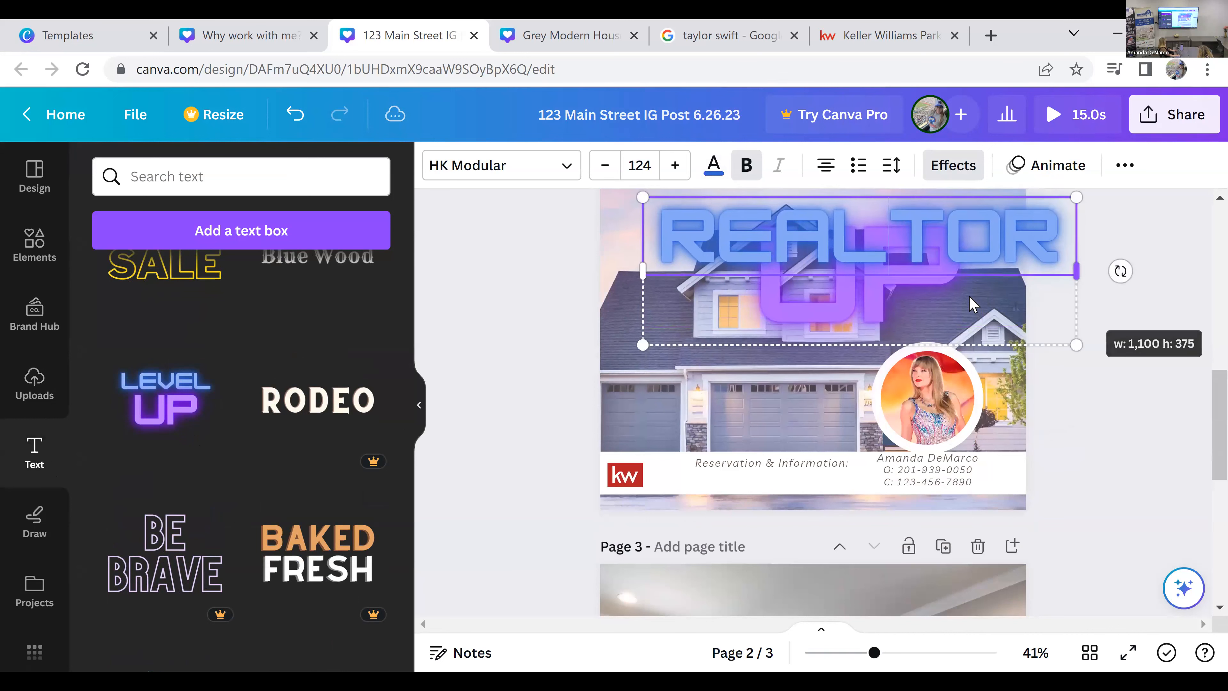
drag(865, 282, 787, 353)
click(786, 353)
click(881, 333)
key(Delete)
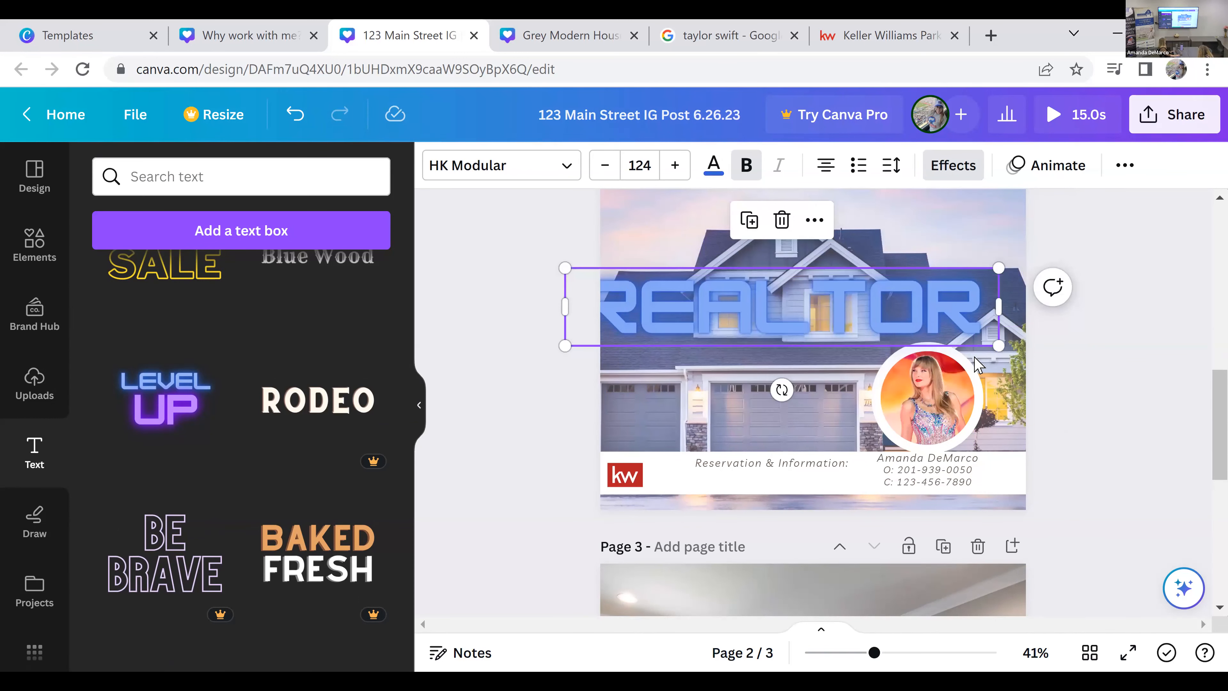
Step: Reposition the blue "REALTOR" text across the house on page 2, and delete it
scroll(869, 339, up, 1)
drag(869, 373, 892, 406)
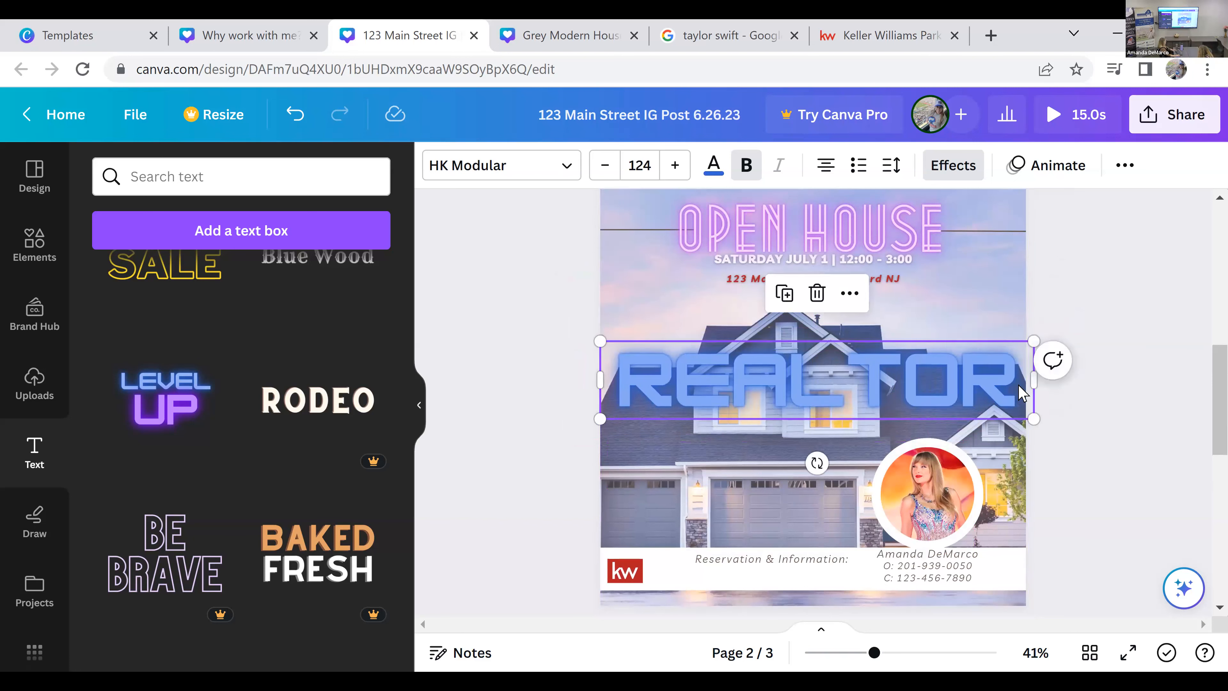
key(Delete)
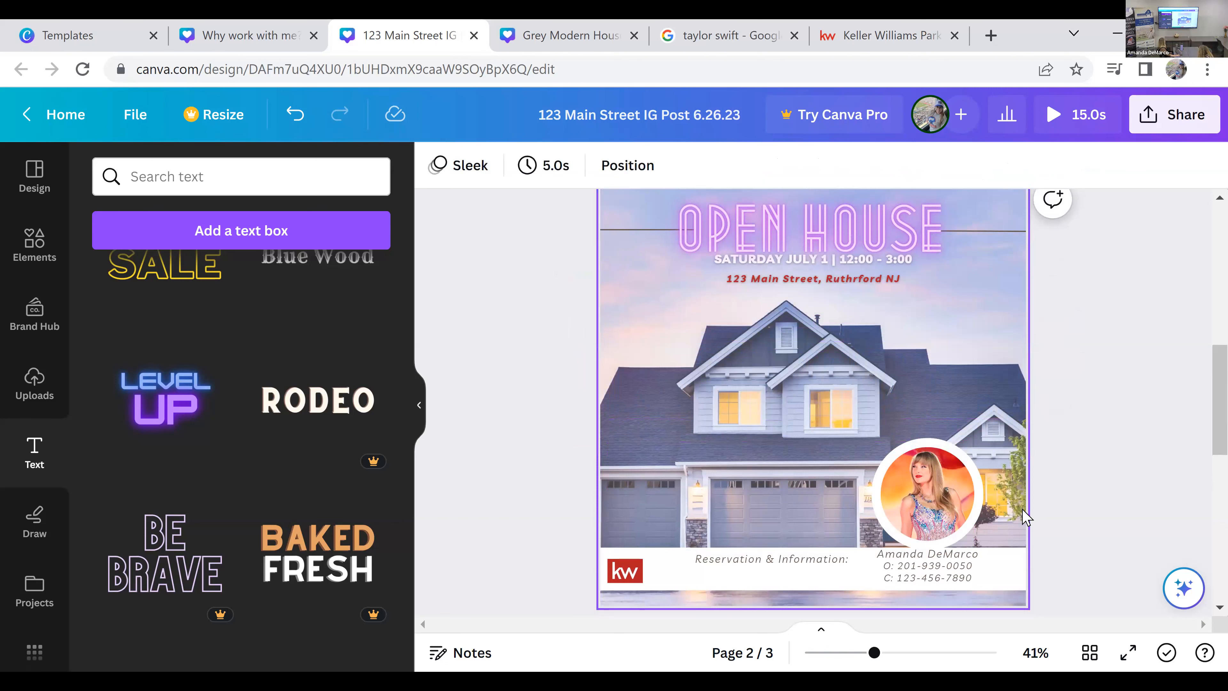
click(595, 525)
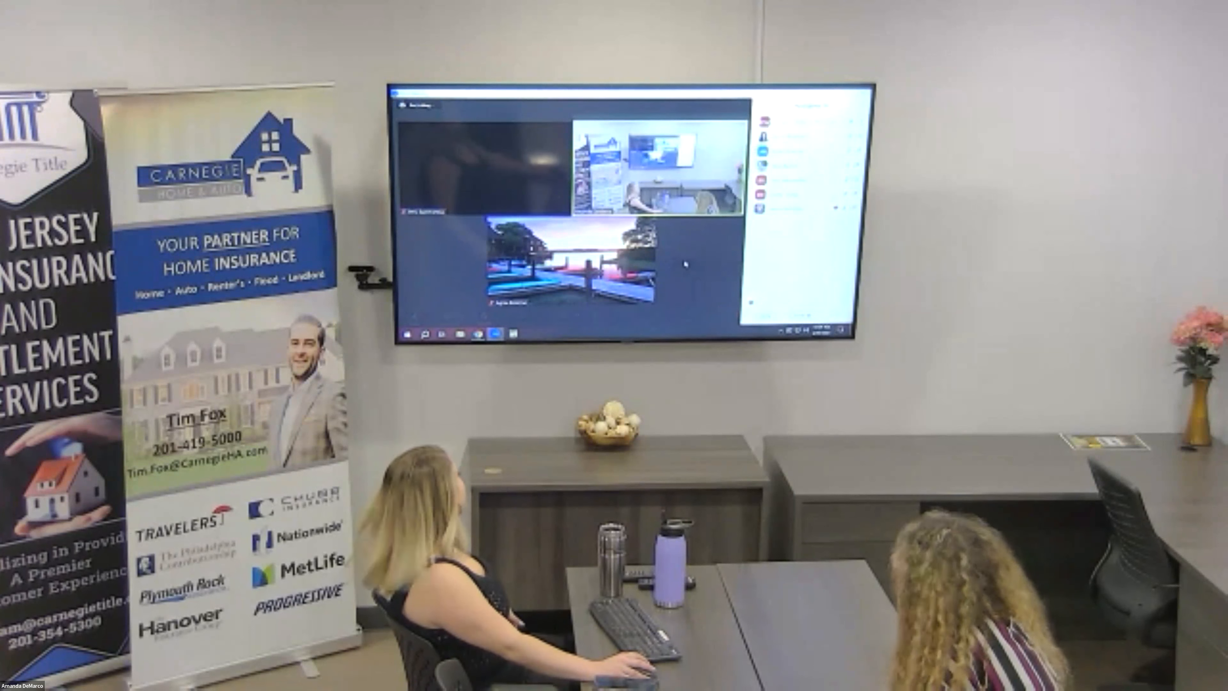
click(726, 316)
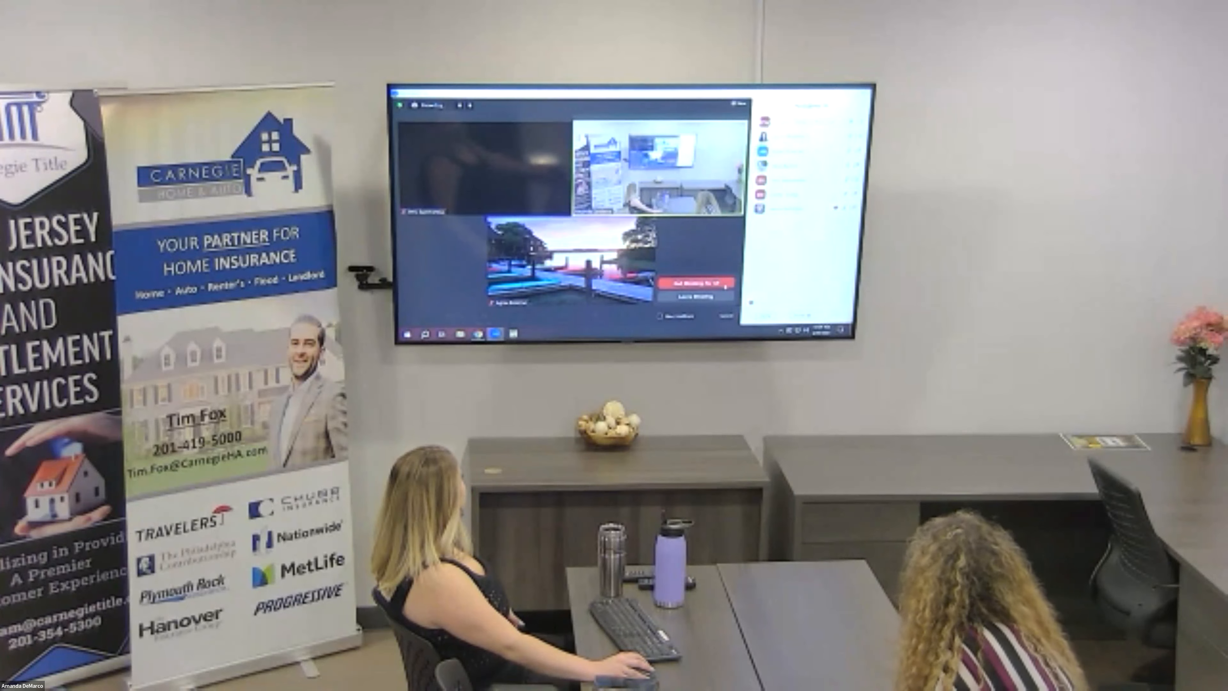